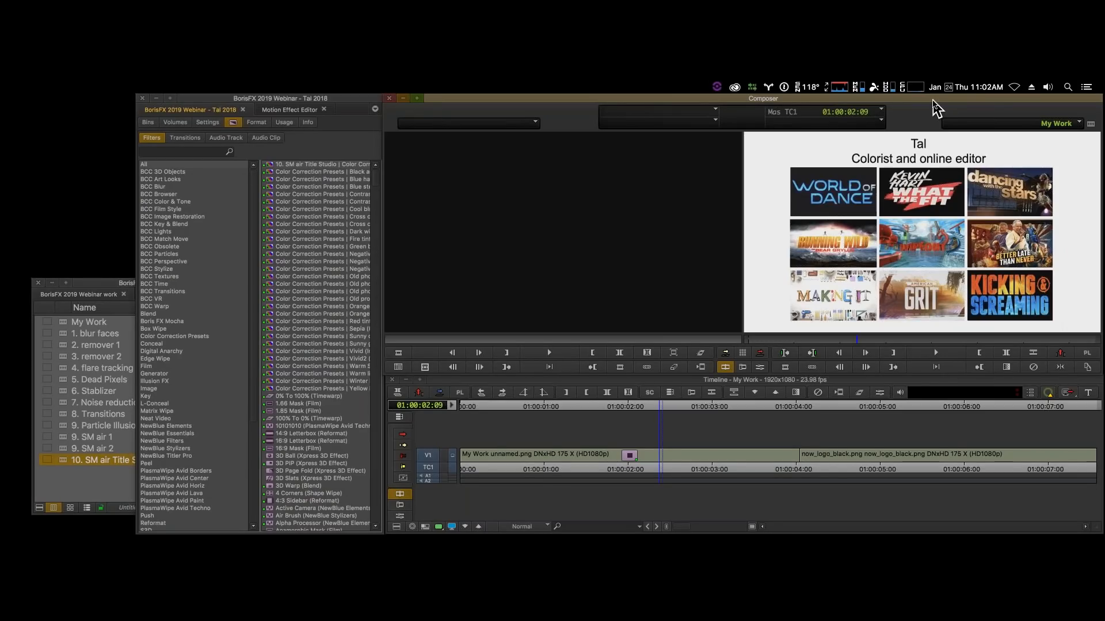
- Open the "1. blur faces" sequence from the BorisFX 2019 Webinar work bin
click(870, 145)
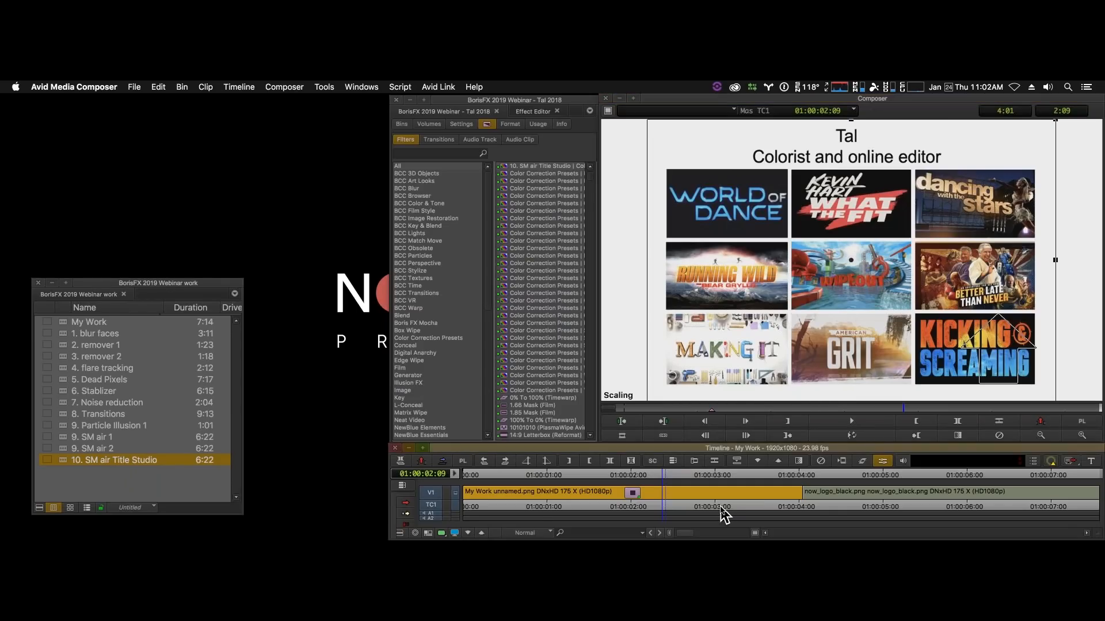
click(722, 512)
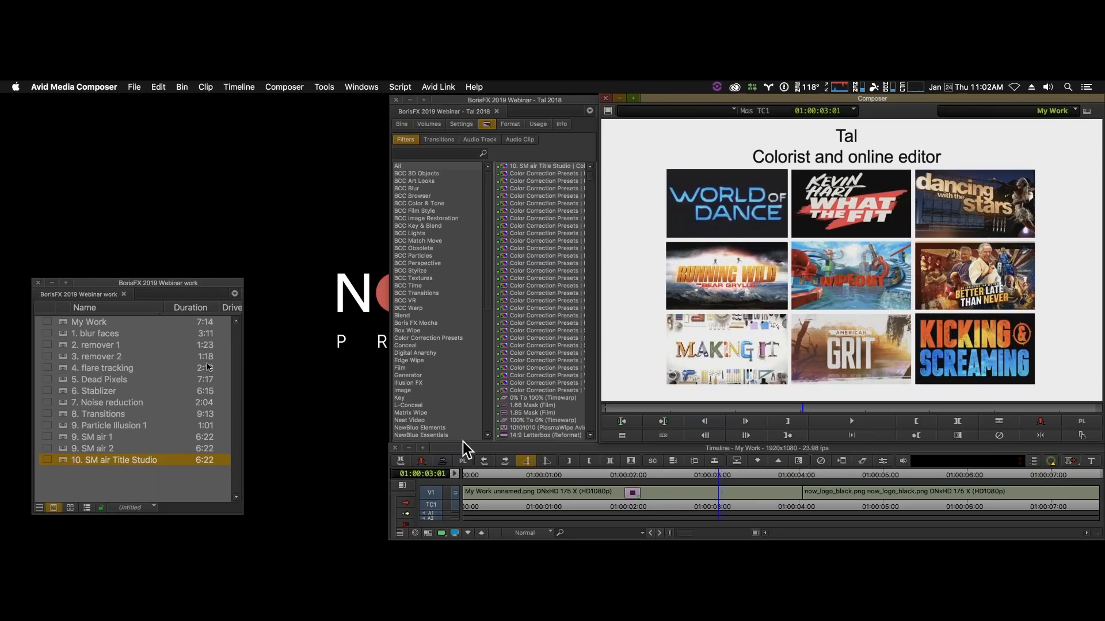
double_click(64, 334)
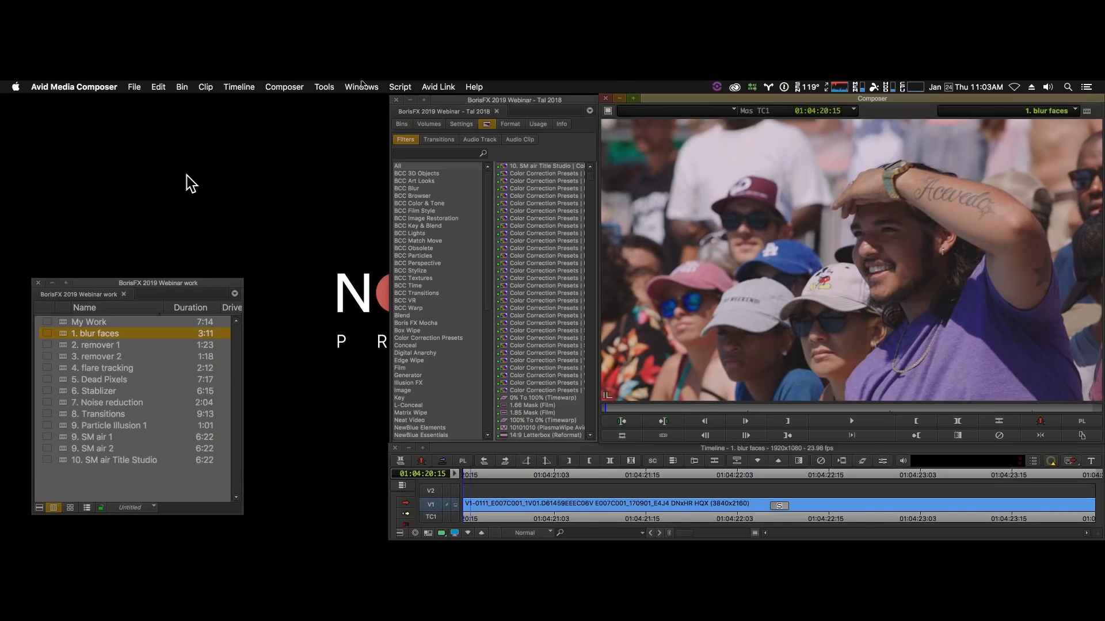
- Browse the BCC Image Restoration filters and scrub through the blur faces clip from start to end and back
click(449, 219)
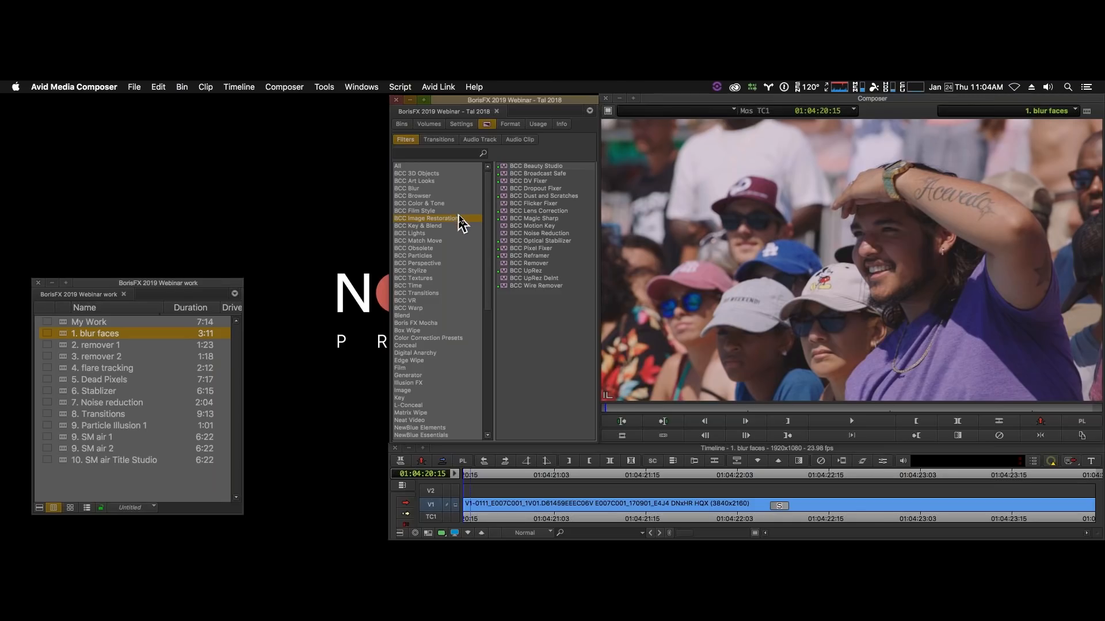
click(863, 439)
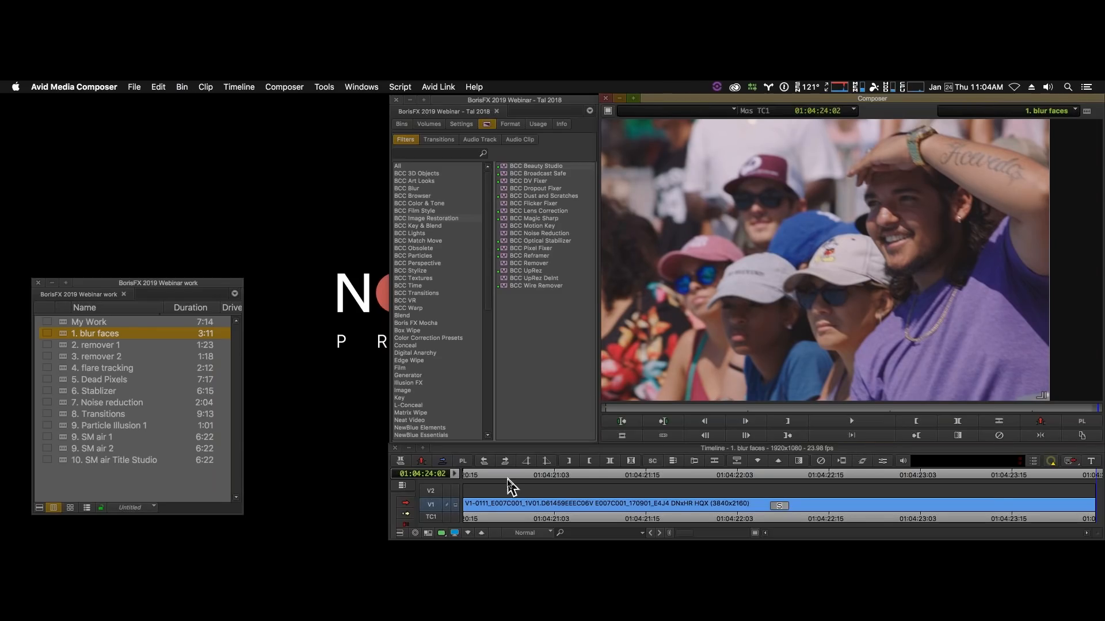
drag(519, 514, 449, 511)
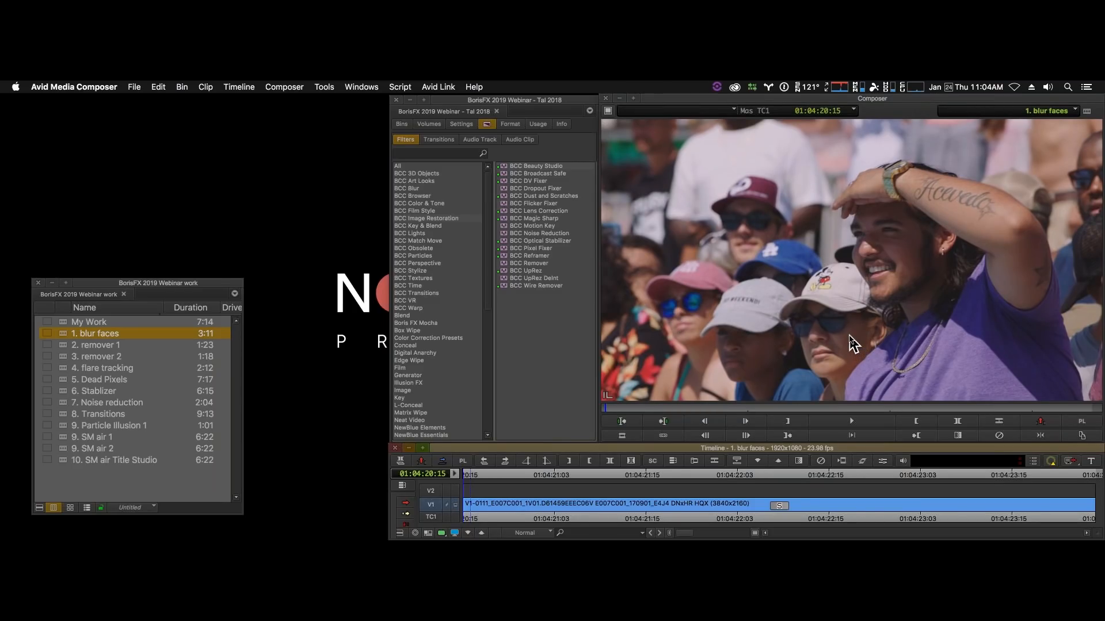
- Find BCC Witness Protection by searching the effects for "wit" and apply it to the V2 filler above the clip
click(427, 153)
text(wit)
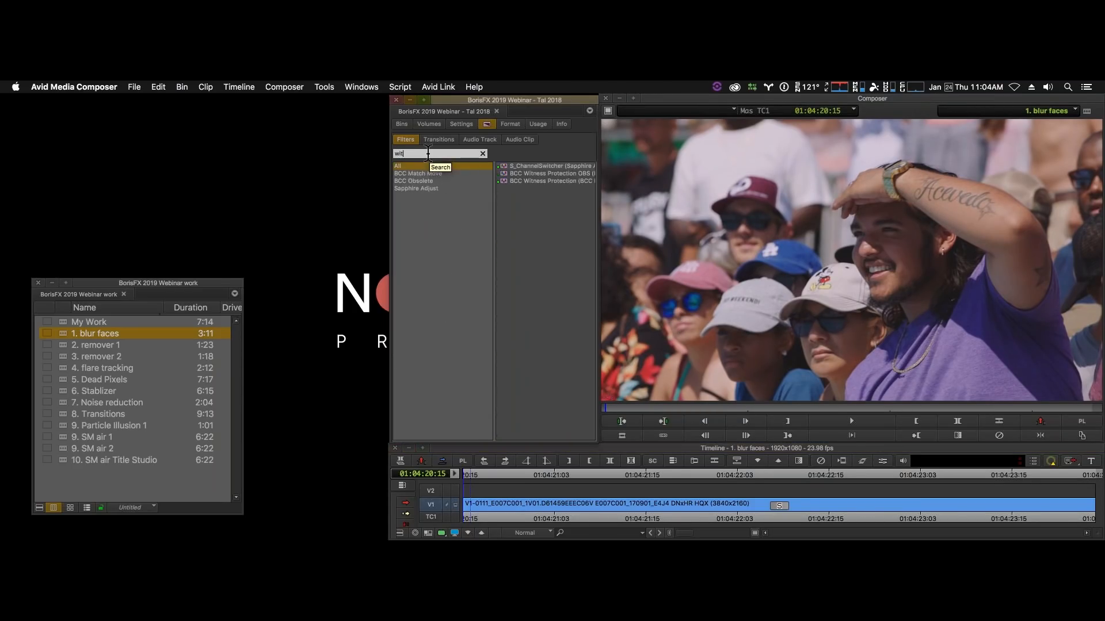
click(544, 182)
drag(505, 187, 595, 493)
drag(497, 490, 457, 488)
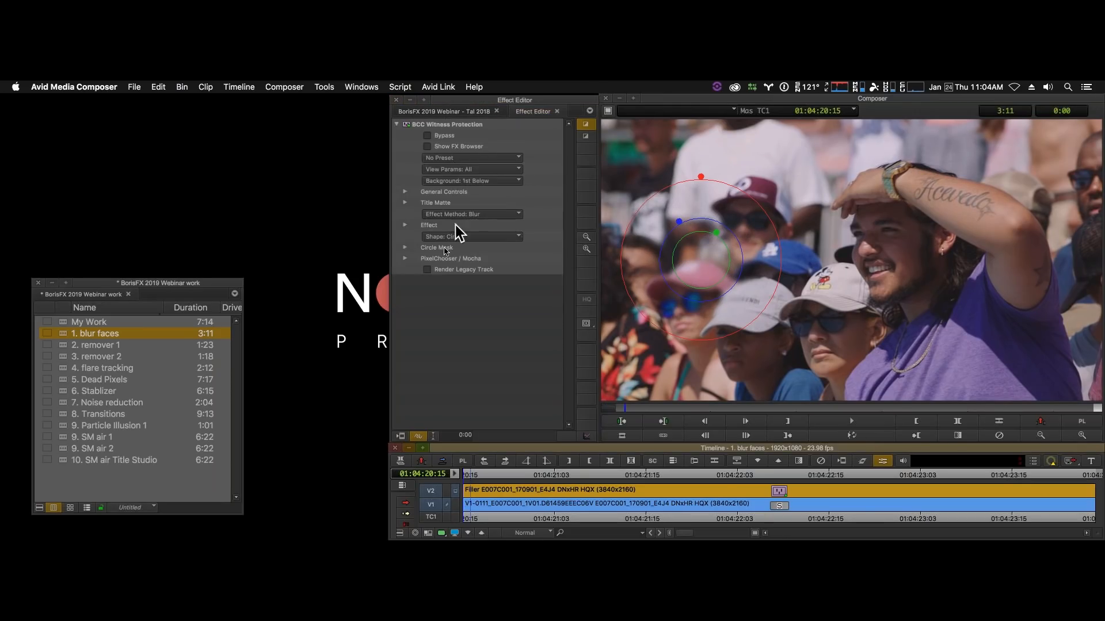
- Launch Mocha from the effect's PixelChooser / Mocha group and resize its window to fit beside the bin
click(406, 259)
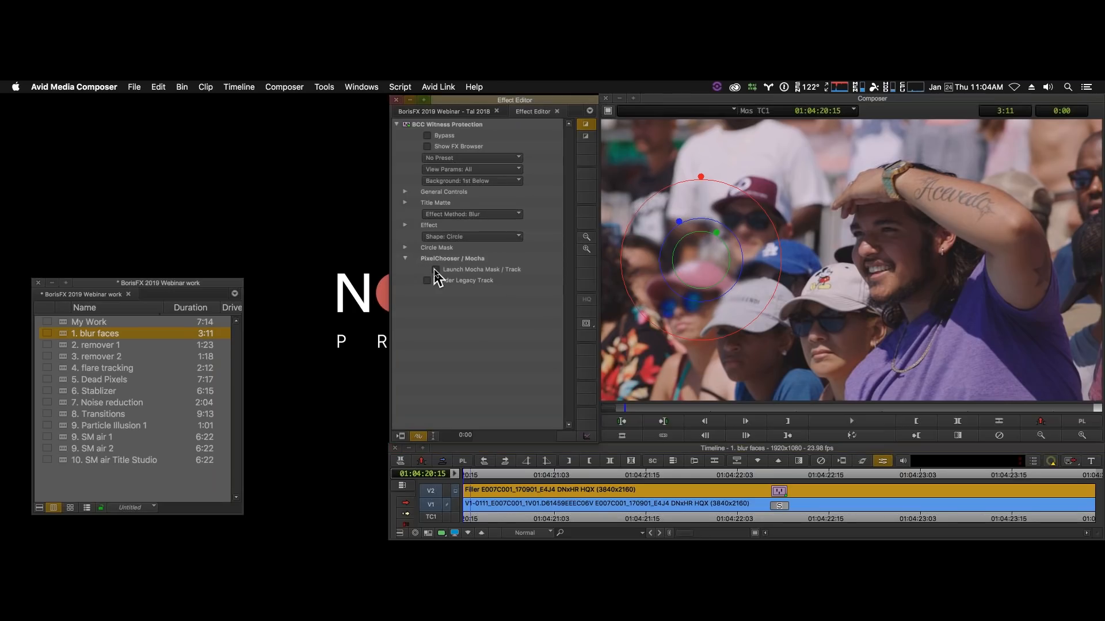
click(438, 271)
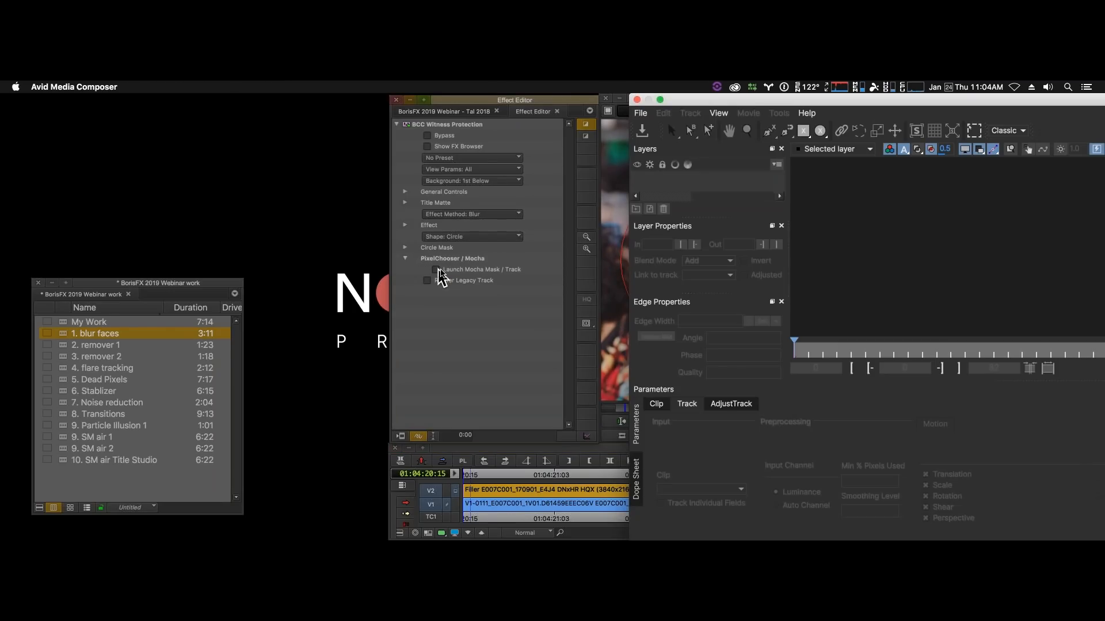
drag(1029, 100, 553, 93)
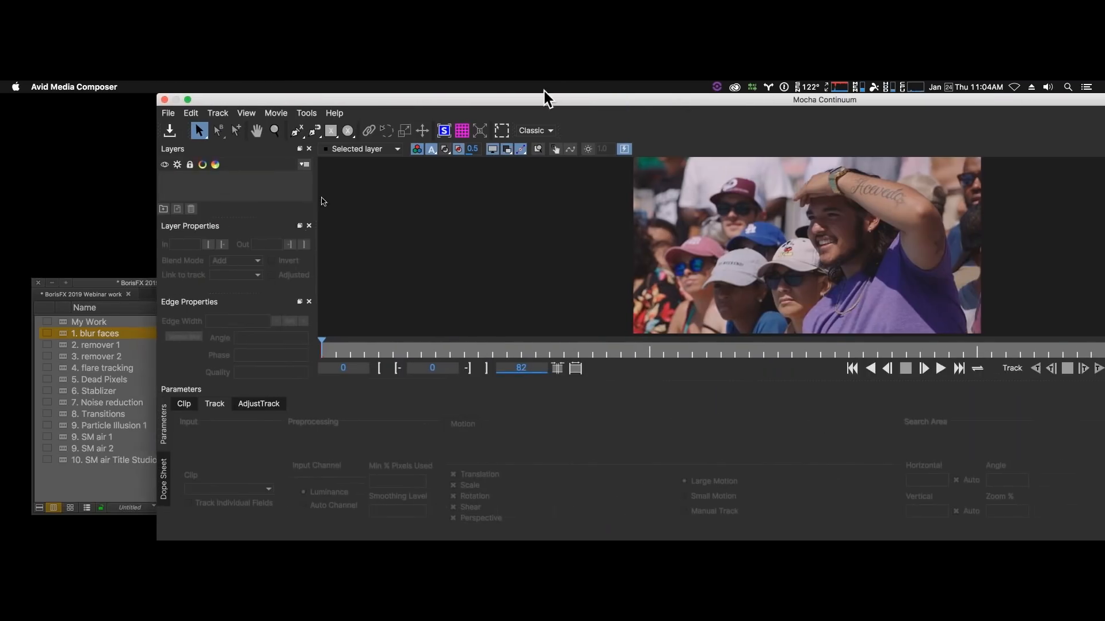
drag(157, 538, 244, 533)
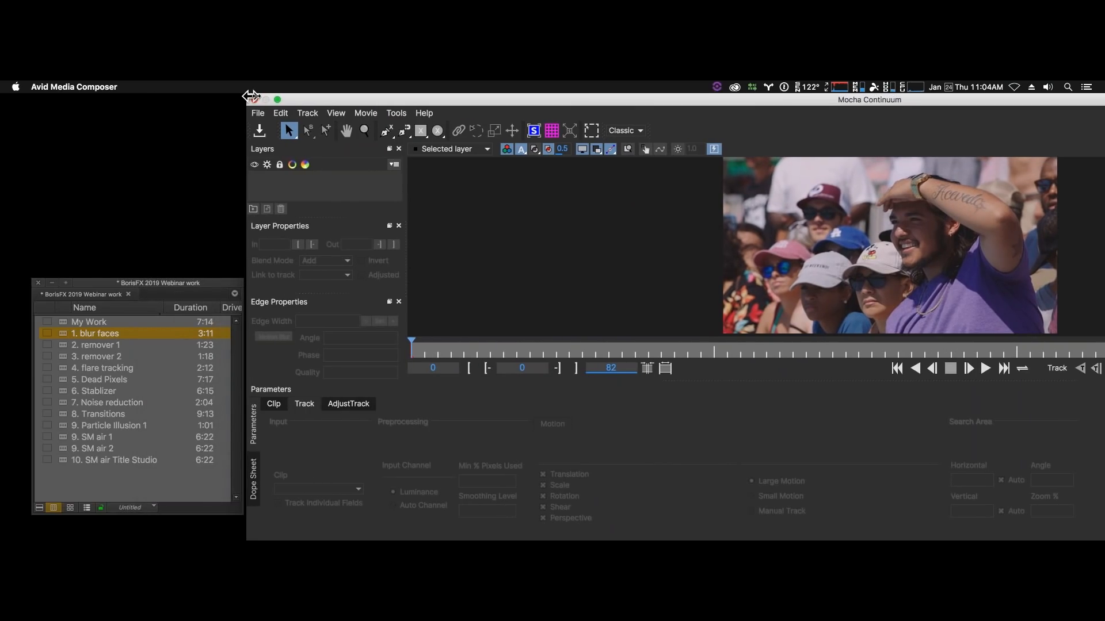
drag(245, 96, 320, 96)
drag(895, 99, 410, 94)
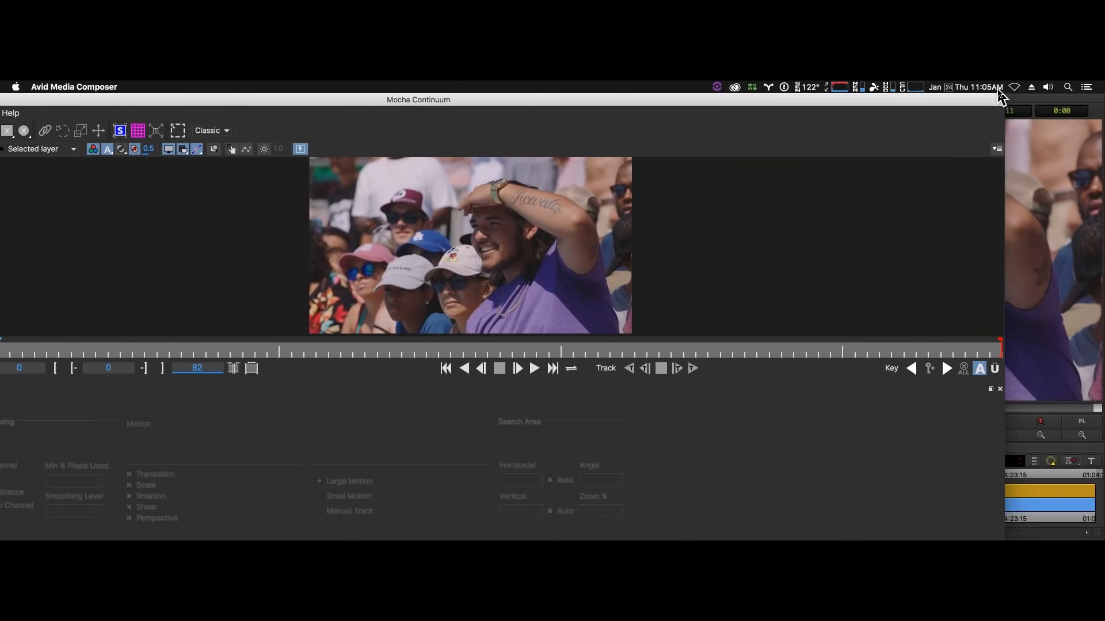
drag(1006, 95, 593, 122)
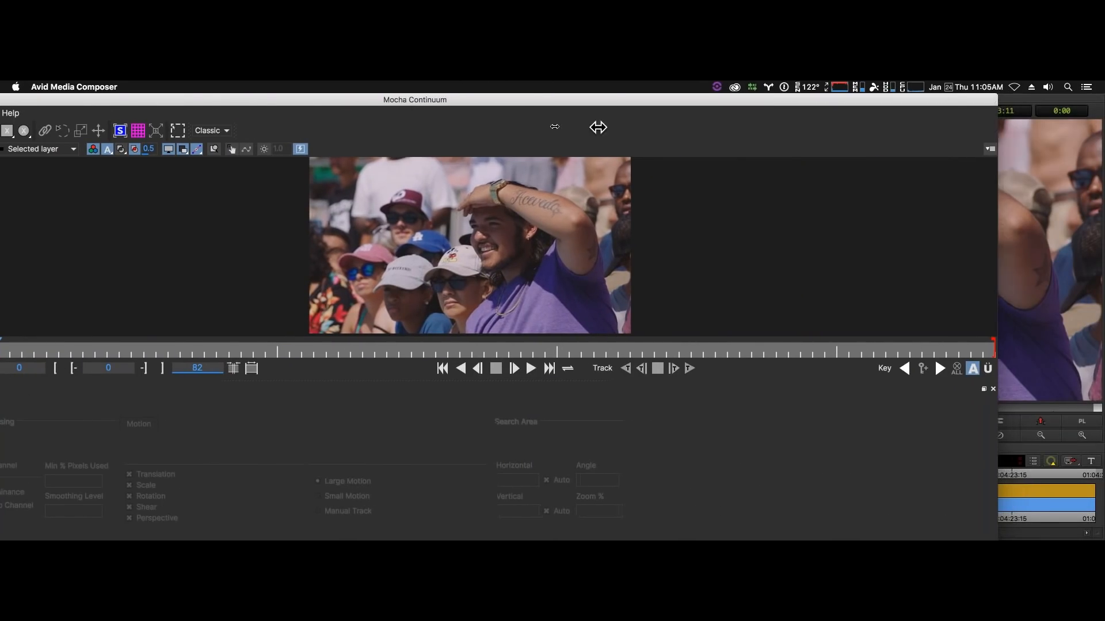
drag(319, 102, 780, 102)
- Switch the Mocha workspace from Classic to Essentials and center the footage in the viewer
key(z)
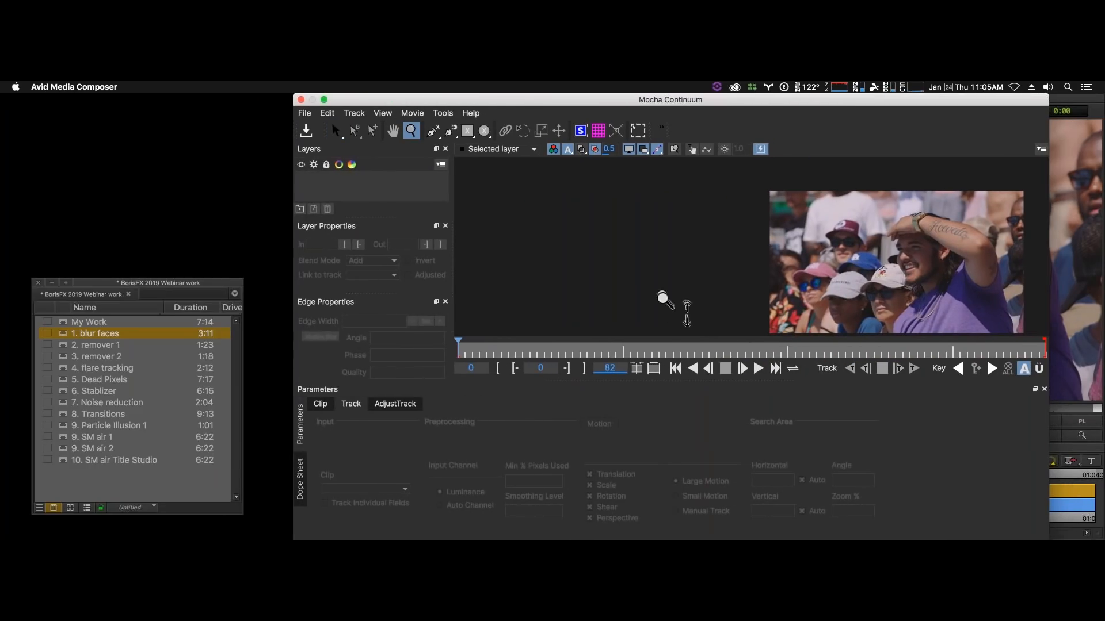
drag(662, 299, 660, 276)
key(x)
click(659, 264)
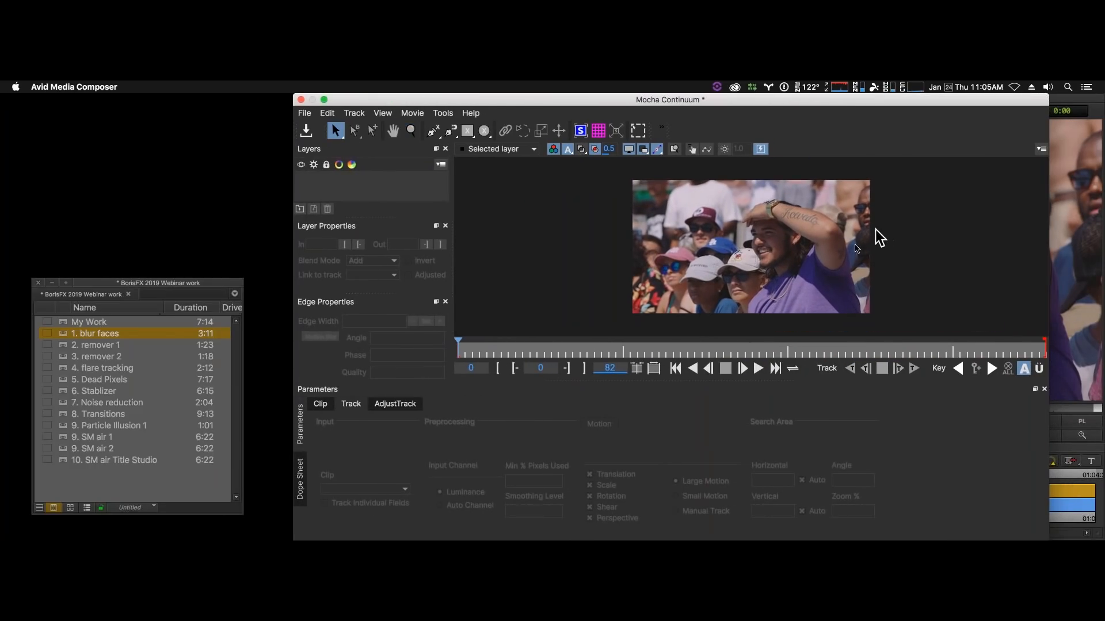
click(662, 128)
click(660, 127)
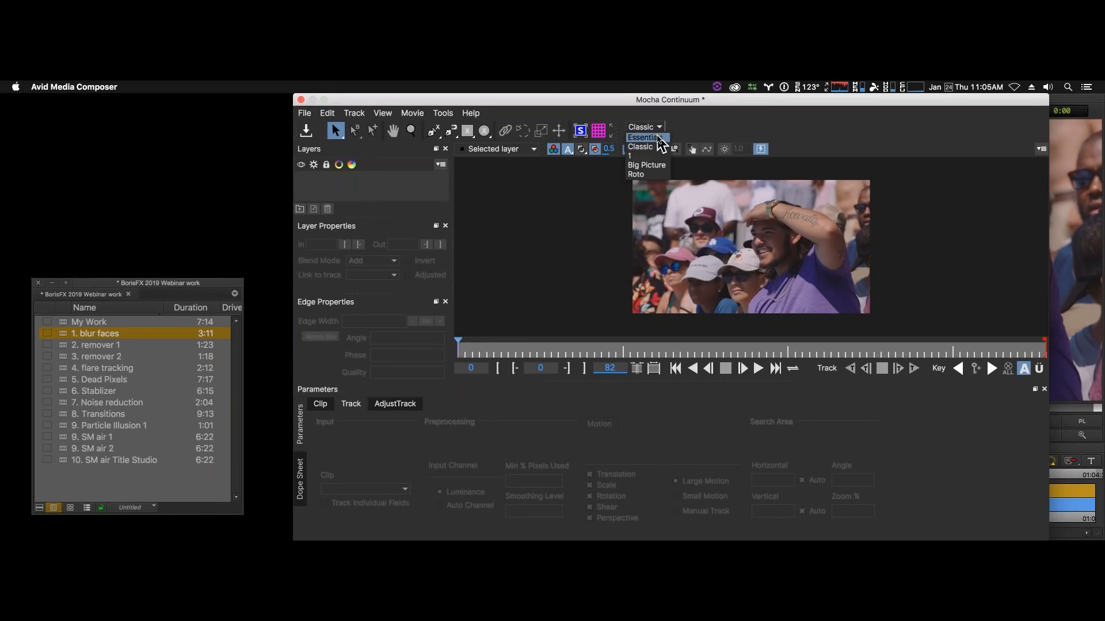
click(656, 138)
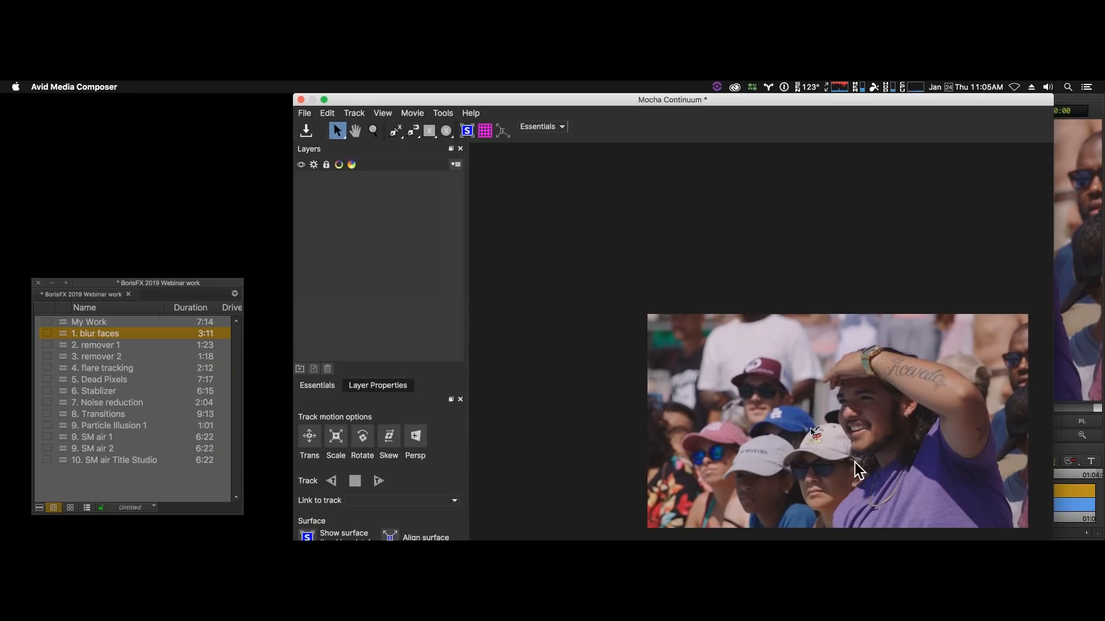
key(z)
key(x)
drag(740, 288, 664, 214)
key(s)
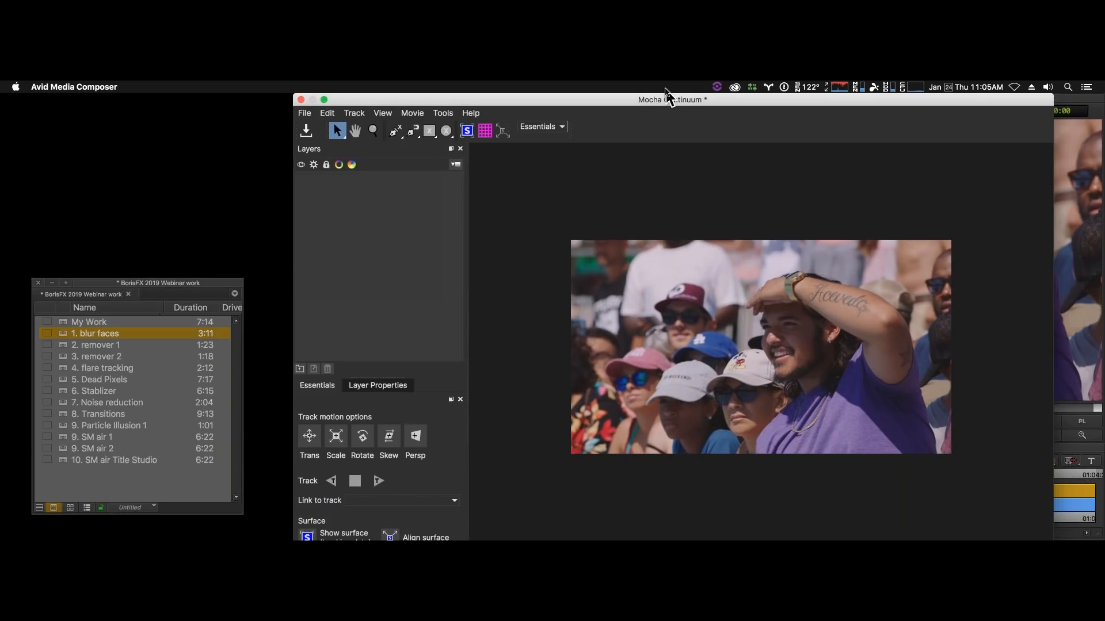
drag(663, 98, 690, 98)
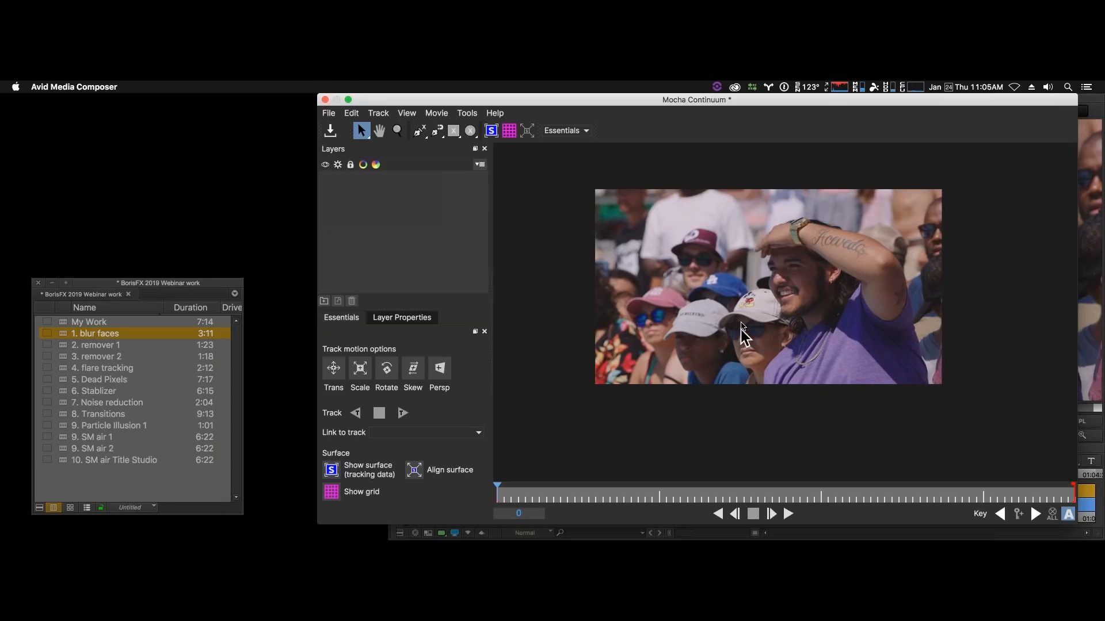
- Draw elliptical masks on three separate layers around the faces under the Mickey cap, the pink cap and the maroon cap
click(470, 130)
drag(731, 324, 786, 383)
click(470, 132)
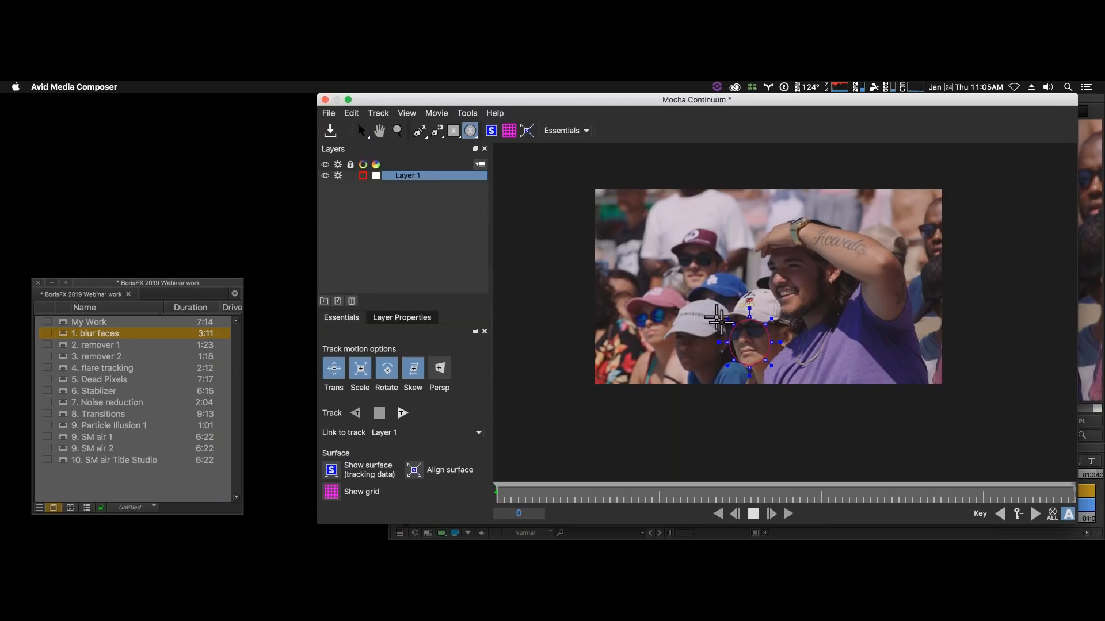
drag(641, 316, 680, 357)
click(471, 132)
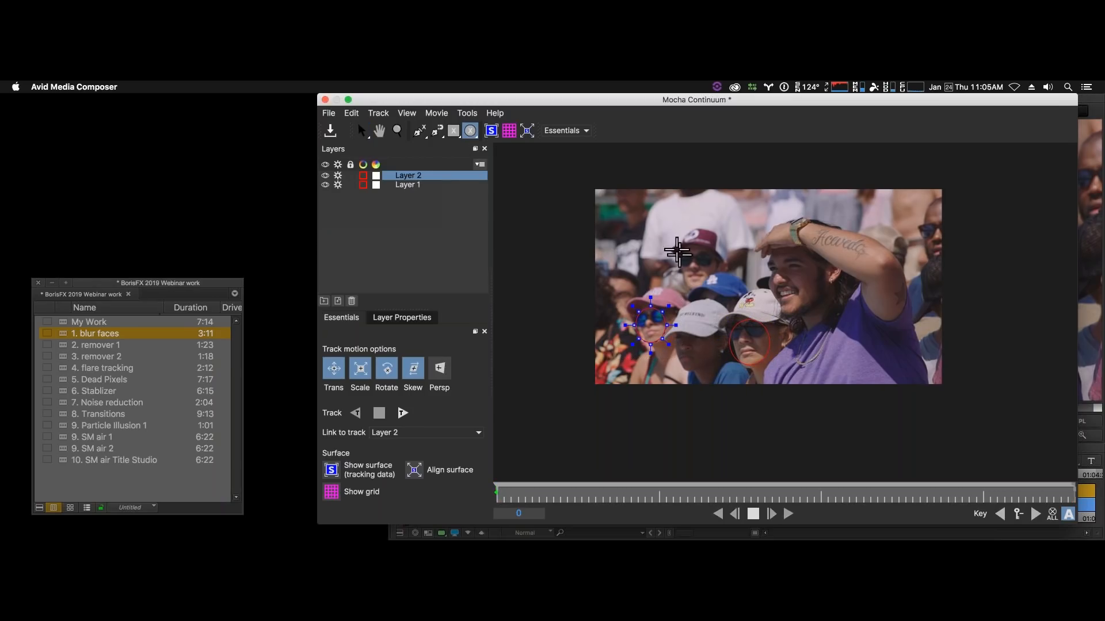
drag(708, 284, 725, 301)
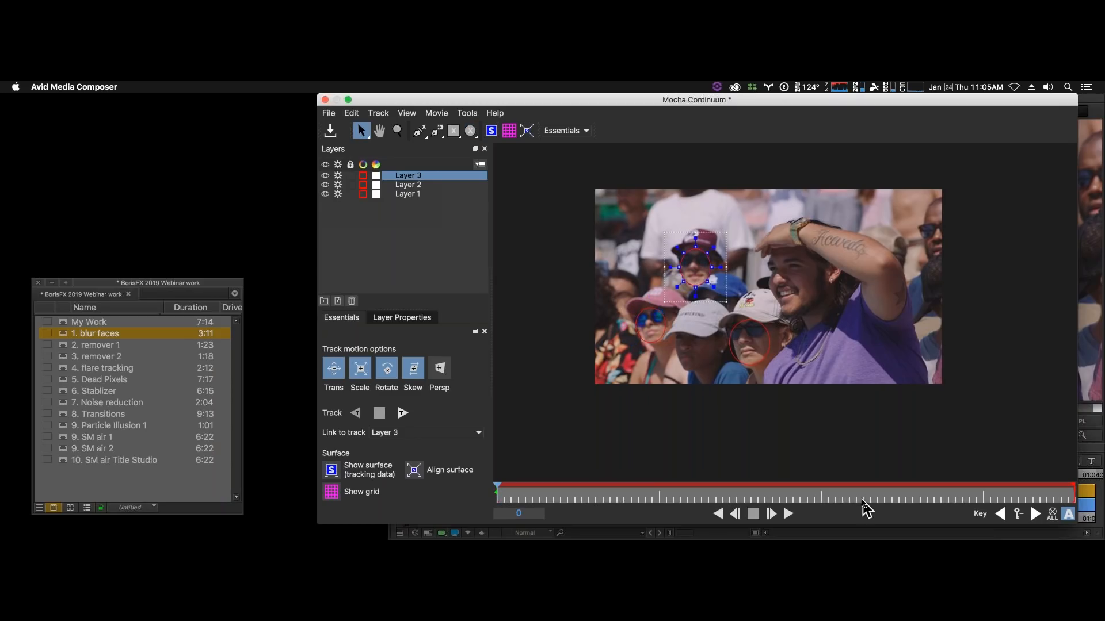
- Track the three face masks forward through the clip and return to the first keyframe
click(405, 417)
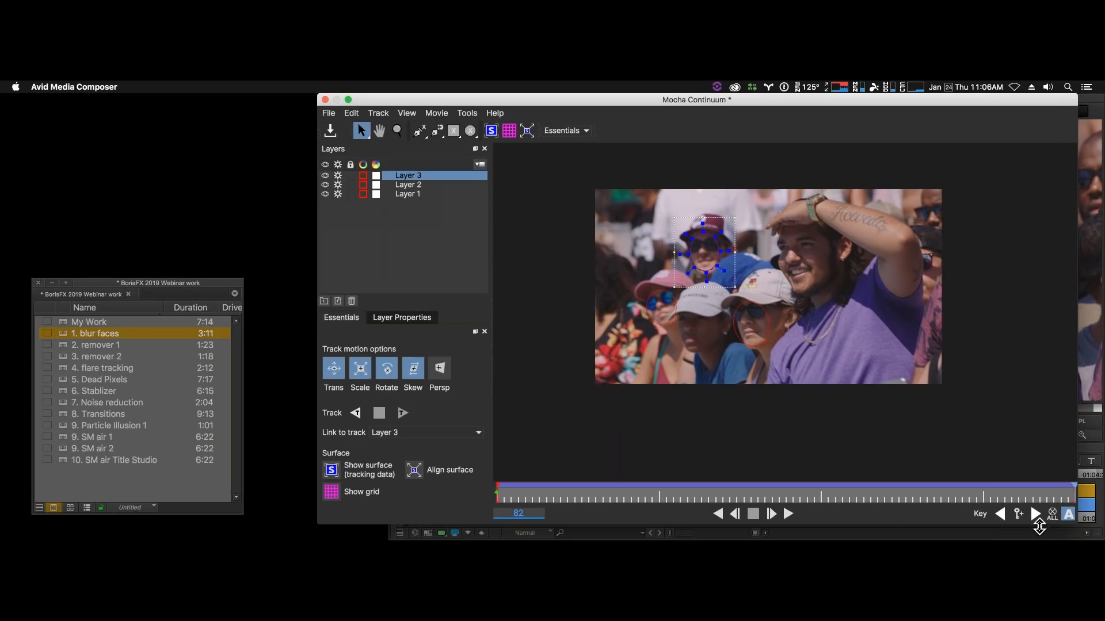
click(1001, 514)
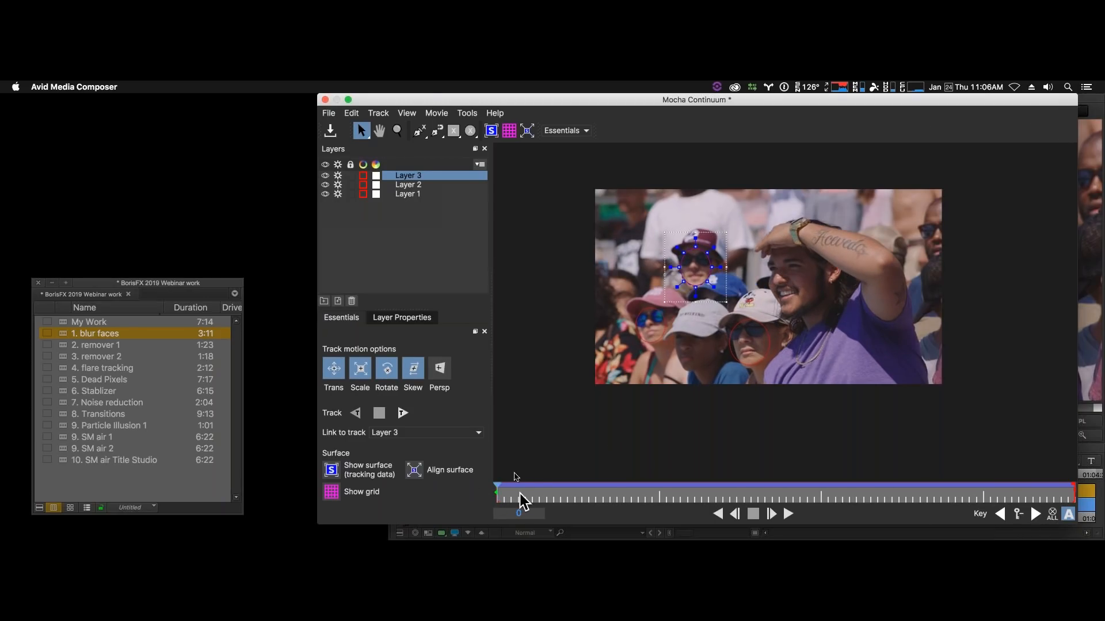
- Reshape the Layer 3 mask by widening its upper part to fit the face under the maroon cap
key(z)
drag(740, 280, 790, 122)
drag(777, 309, 805, 195)
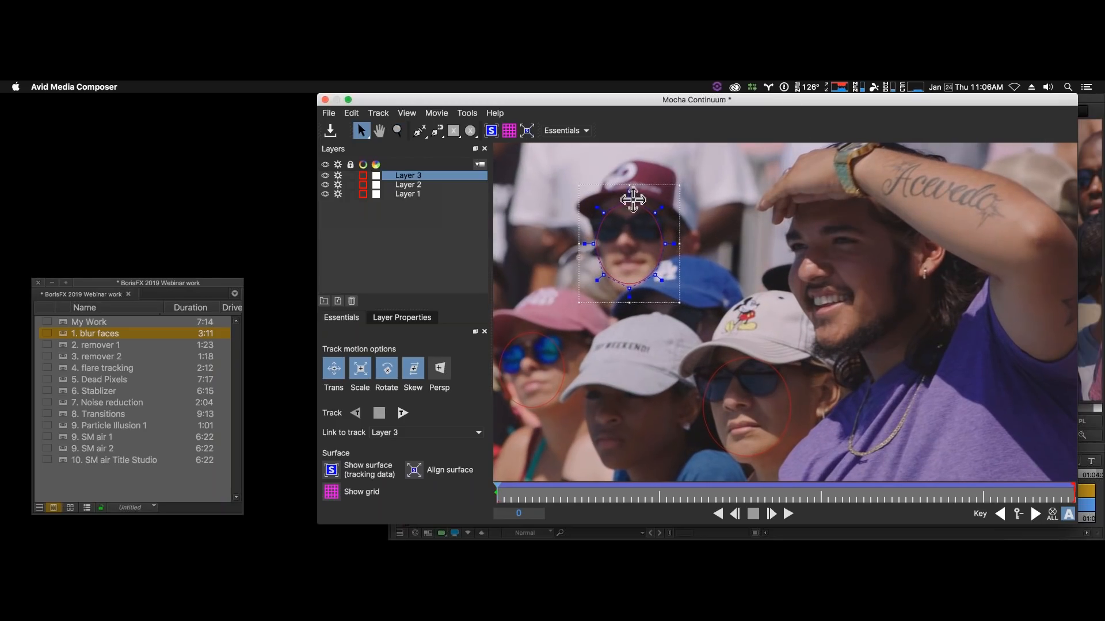
drag(630, 200, 675, 201)
drag(593, 244, 580, 196)
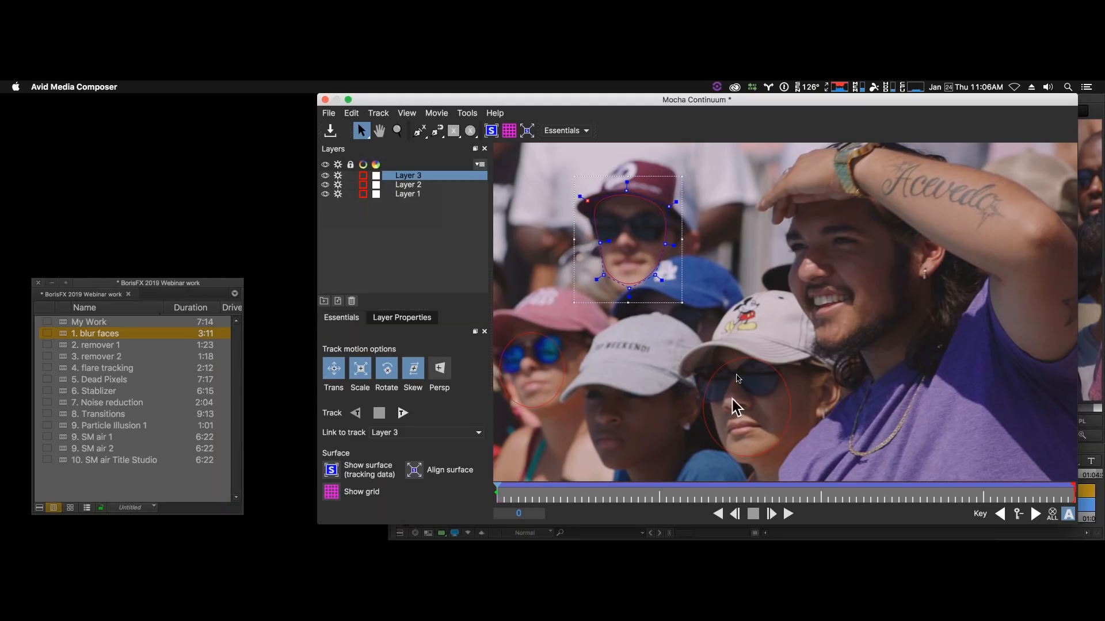
- Reshape the Layer 1 mask to follow the brim line, cheek and chin of the face under the Mickey cap
click(737, 361)
drag(713, 369, 691, 346)
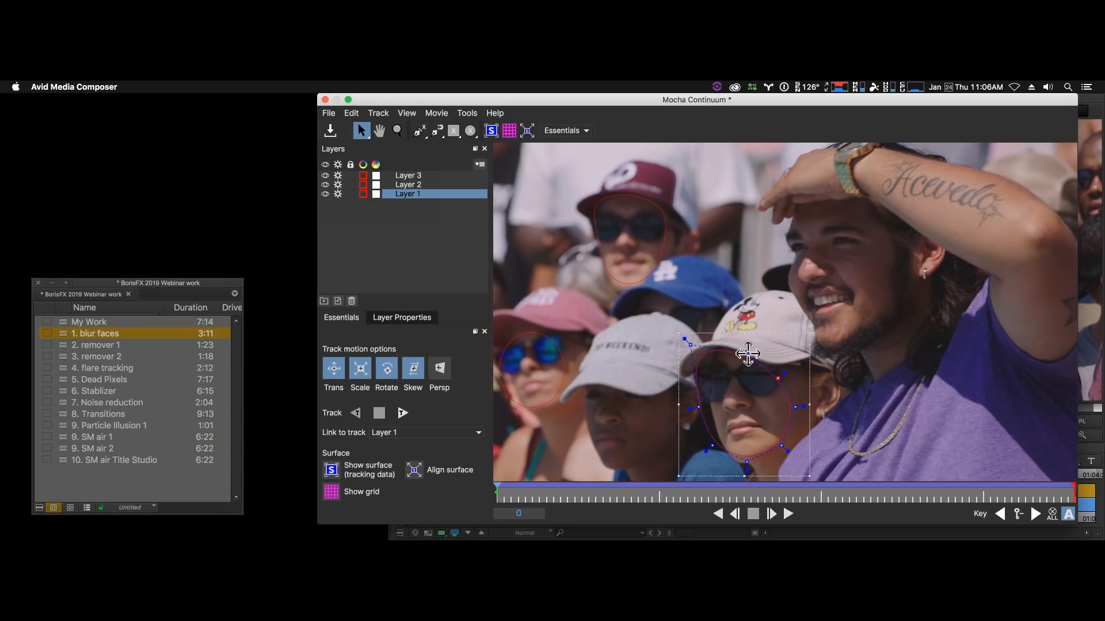
drag(706, 451, 733, 459)
drag(697, 404, 712, 420)
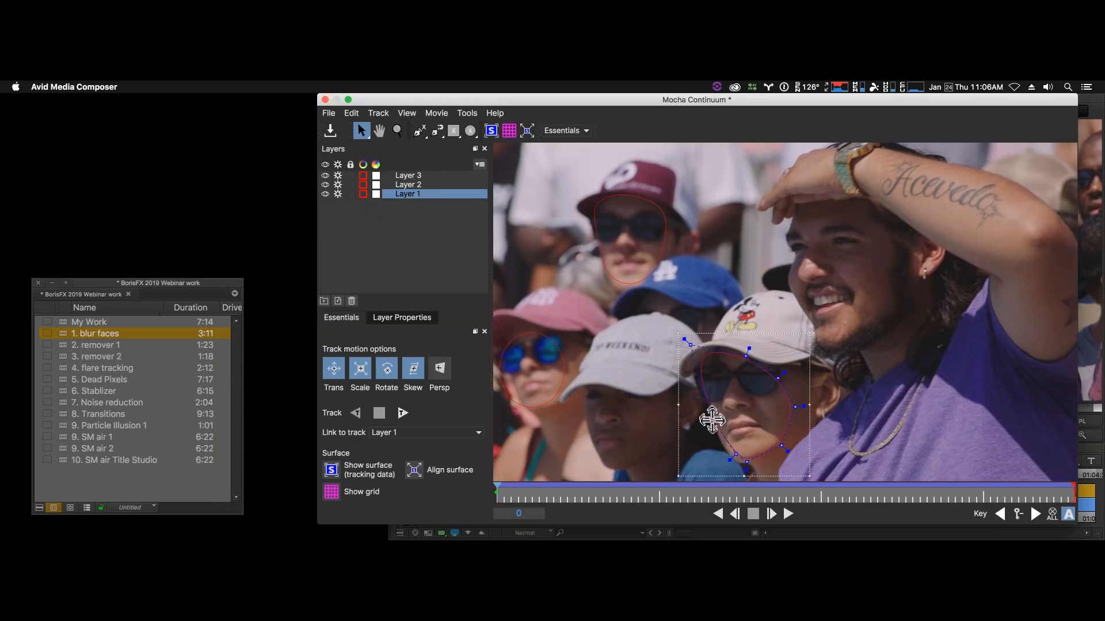
drag(690, 344, 690, 353)
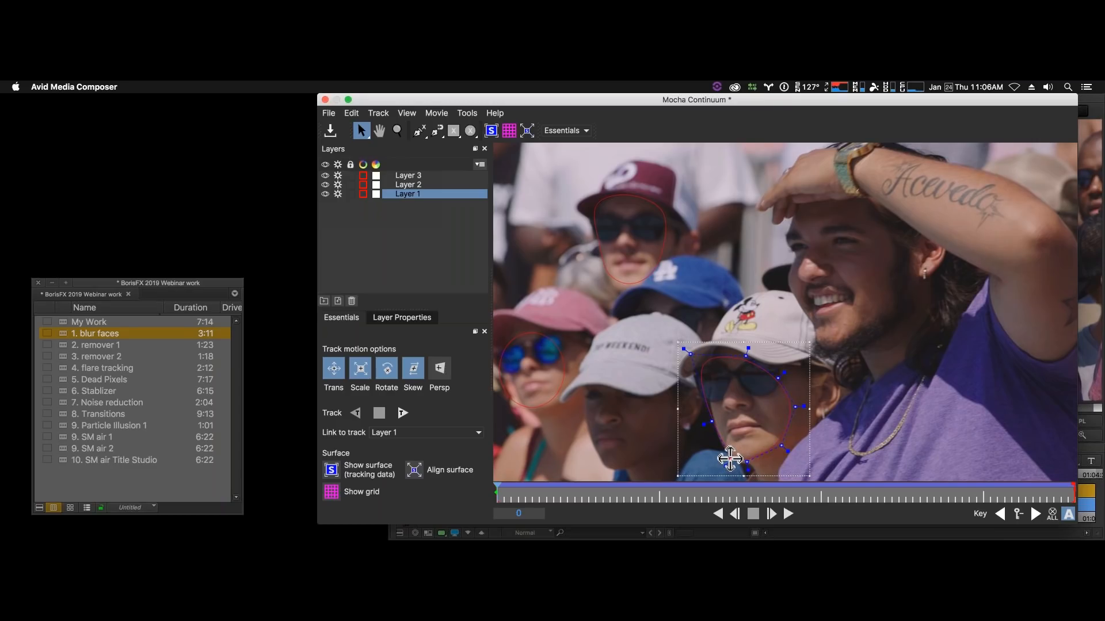
- Switch to the Classic workspace and expand the Layer 1 mask's outer feather edge using an edge width of 3
click(730, 459)
click(585, 131)
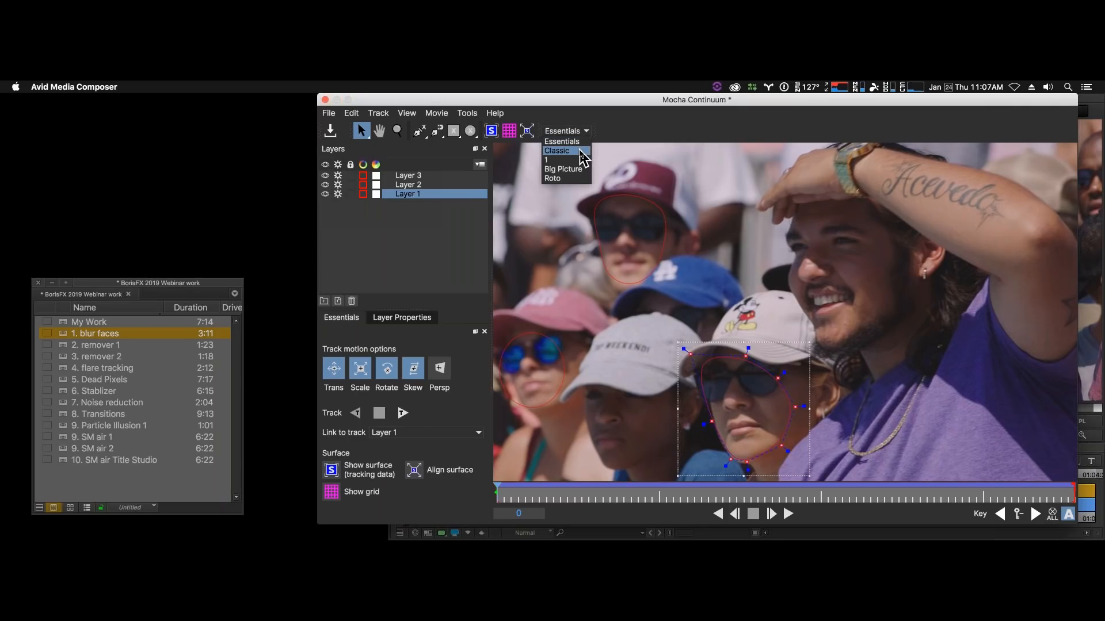
click(582, 151)
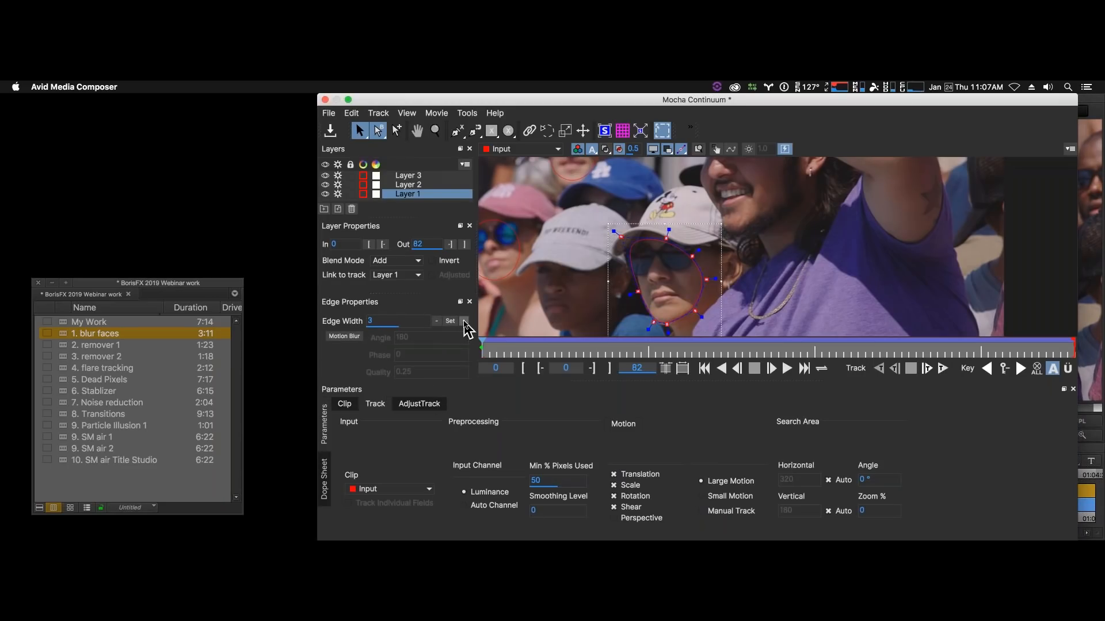
click(465, 322)
click(464, 322)
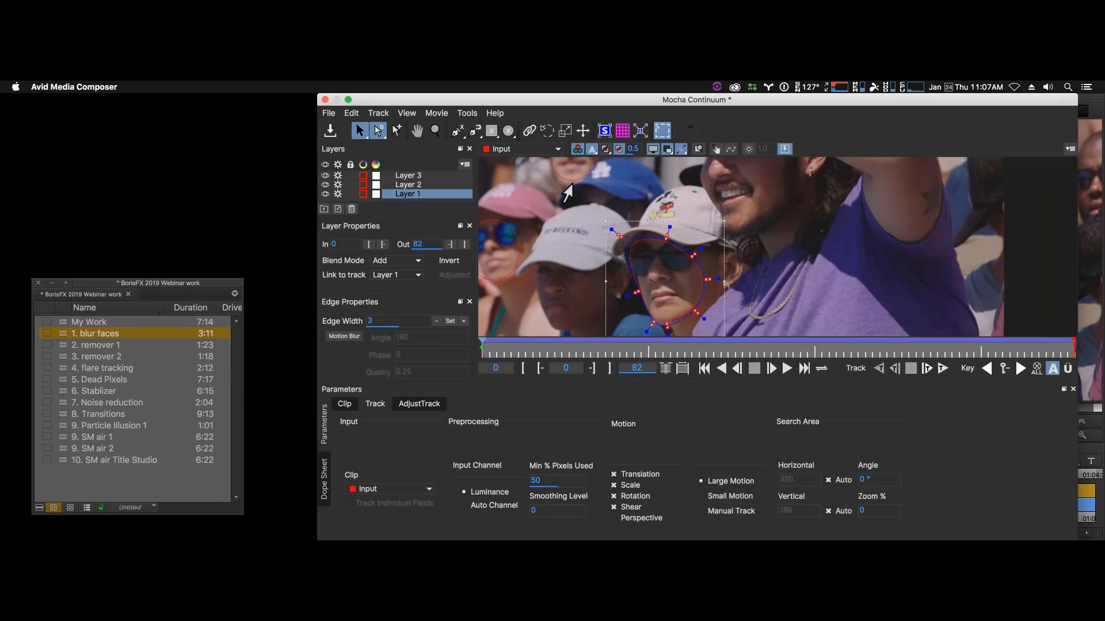
- Select the Layer 3 mask and expand its outer feather edge using an edge width of 3
key(z)
drag(633, 177, 698, 218)
key(x)
key(s)
click(691, 196)
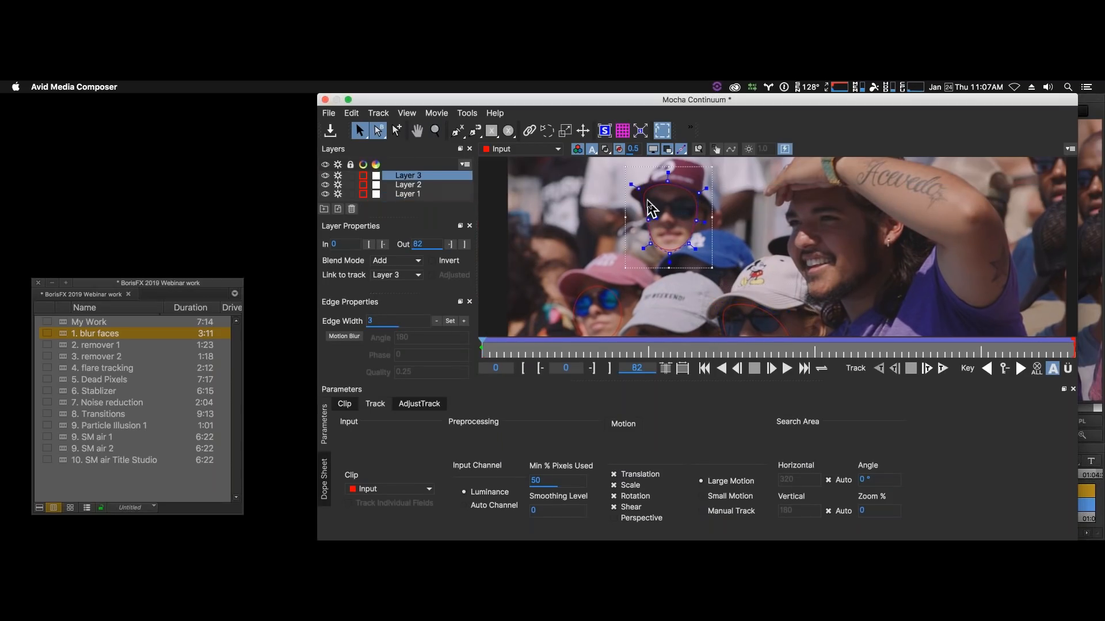
click(465, 321)
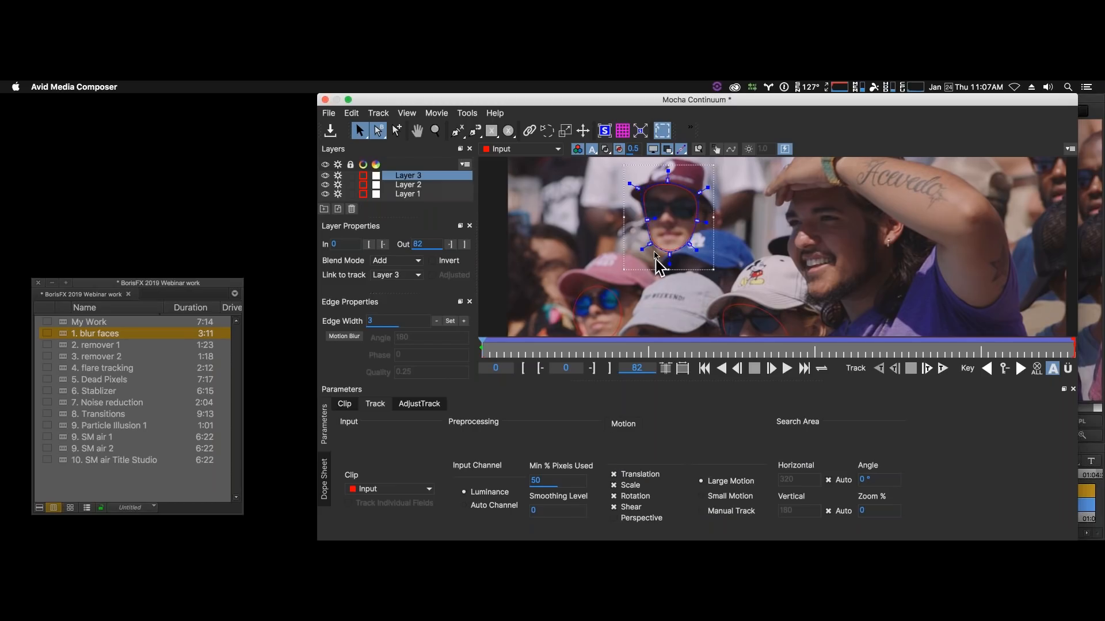
- Pull out Layer 3's feather at the lower jaw and reshape the Layer 2 mask around the face under the pink cap
drag(654, 251, 647, 264)
key(x)
drag(759, 244, 963, 166)
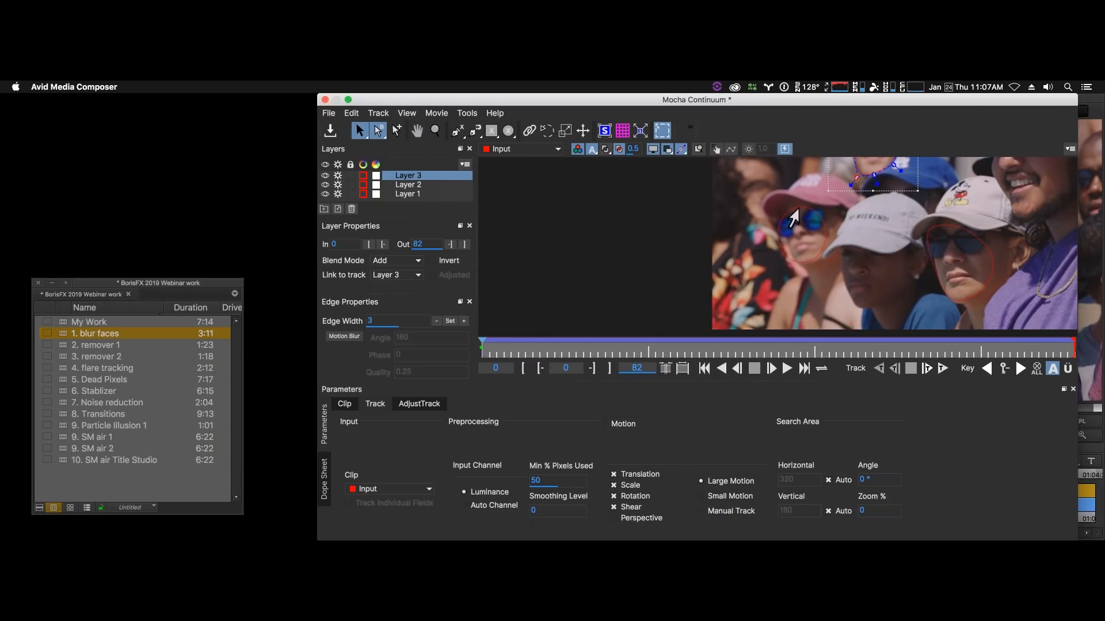
click(793, 218)
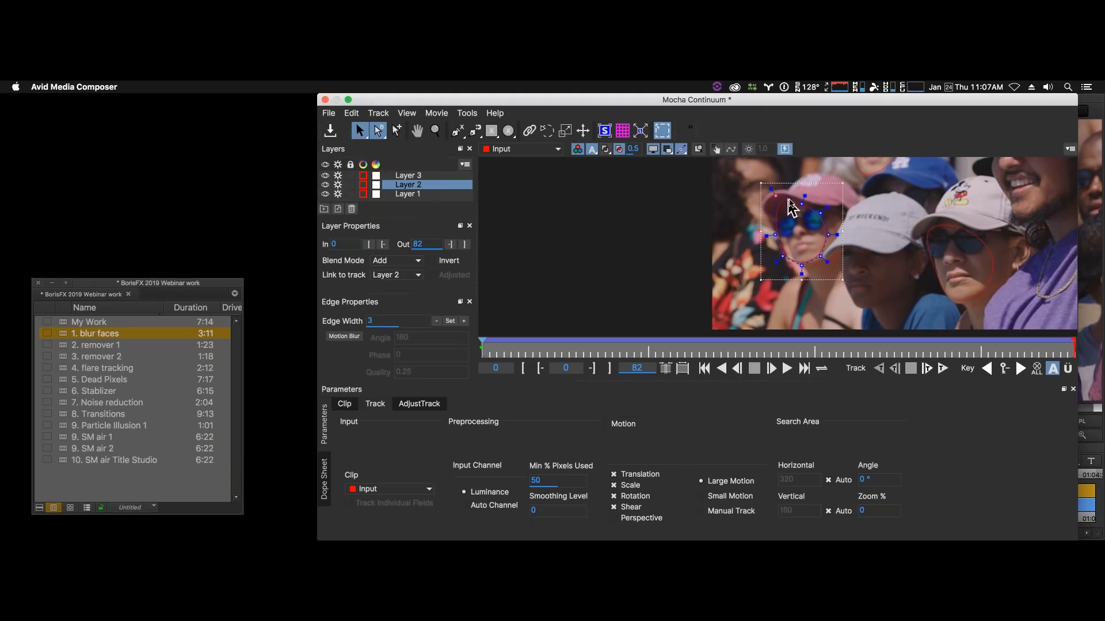
drag(820, 213, 835, 210)
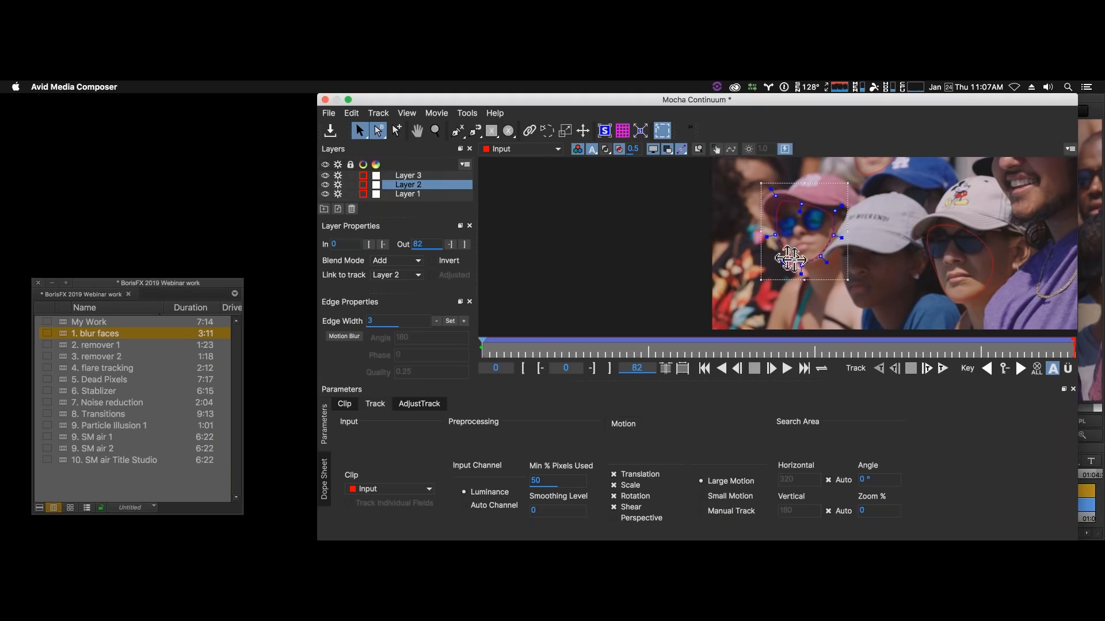
drag(790, 259, 775, 246)
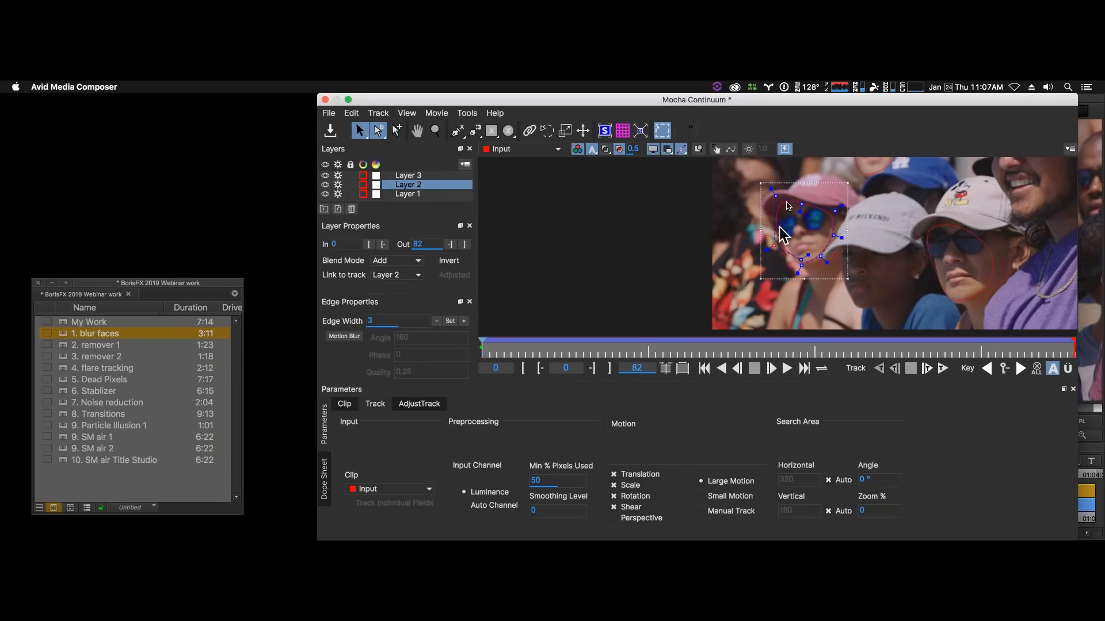
drag(775, 196, 771, 196)
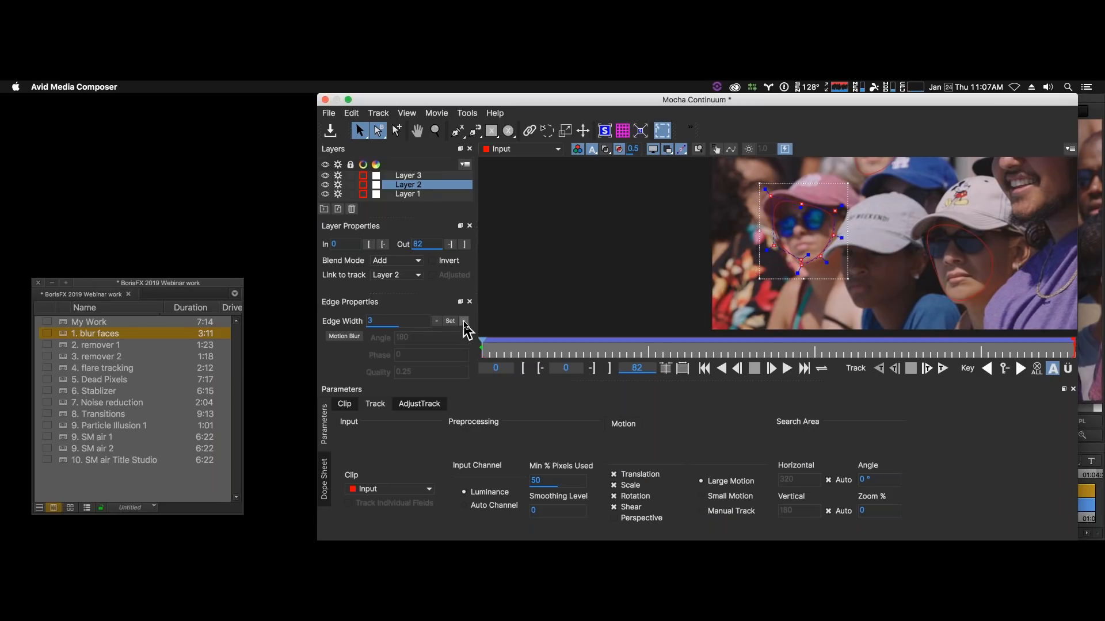
- Expand the Layer 2 mask's outer feather edge using an edge width of 3, and close Mocha with the changes saved
click(463, 321)
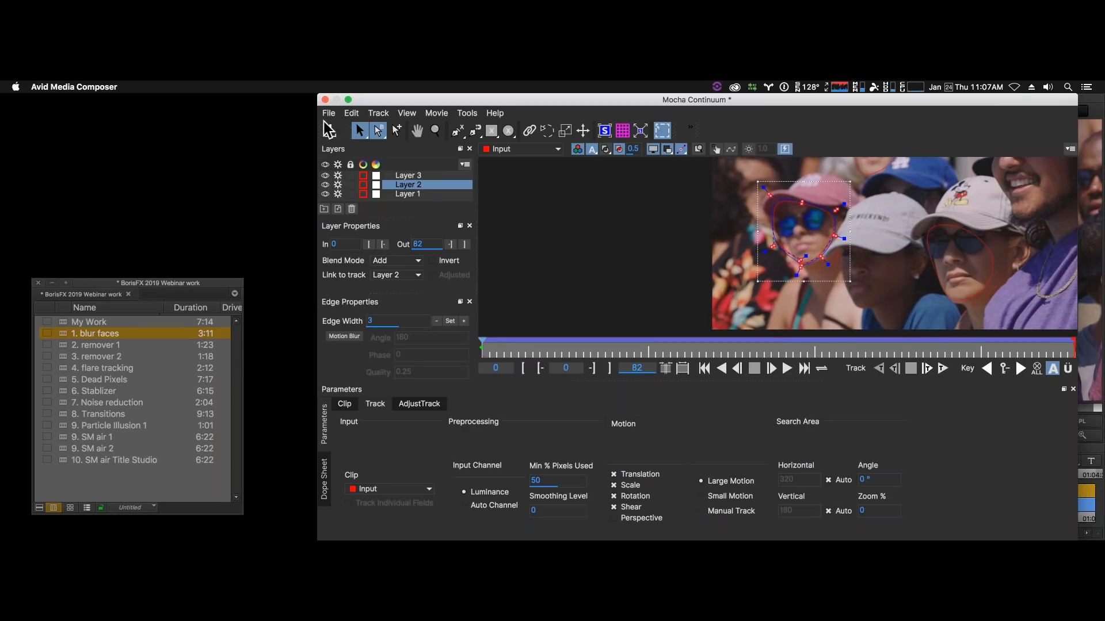
click(325, 100)
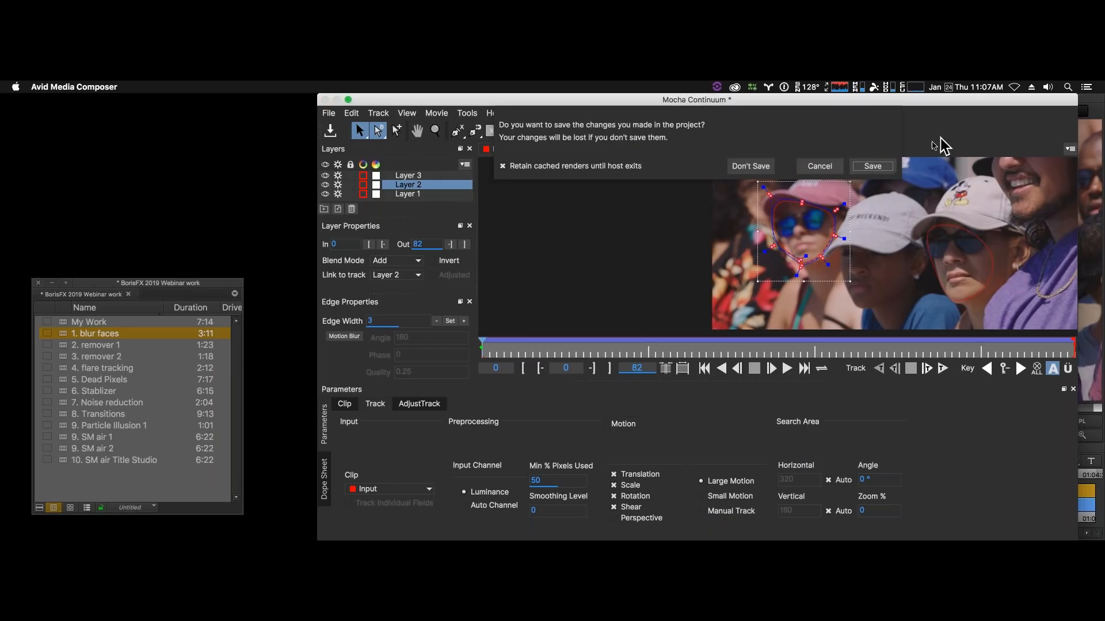
click(874, 166)
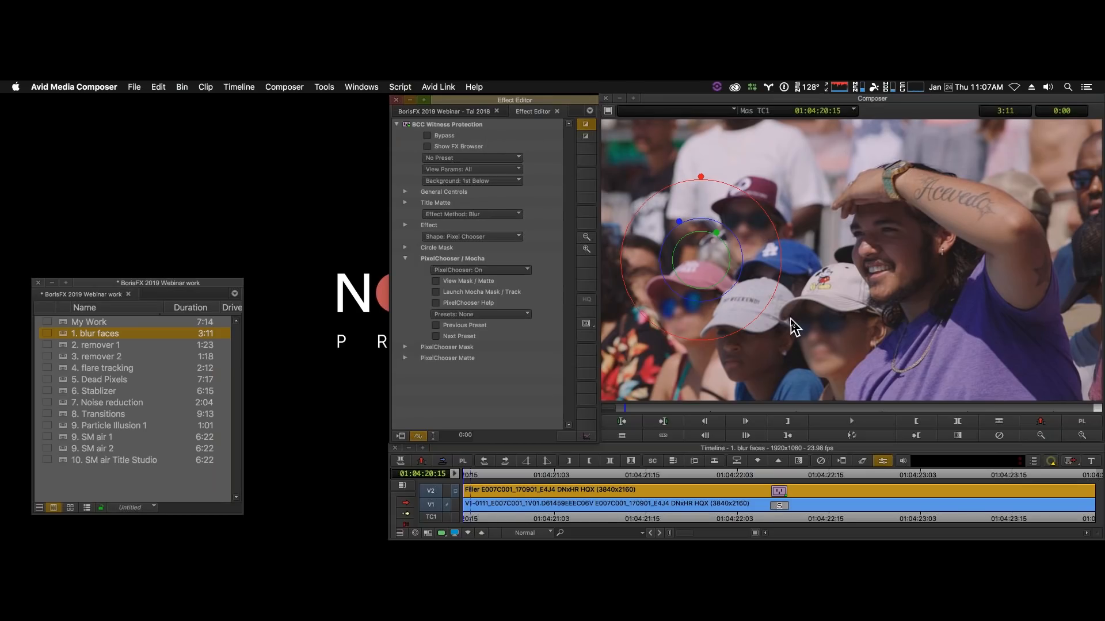
- Set the Witness Protection blur's Amount/Brightness to 18.75 and preview the shot in a play loop
click(404, 348)
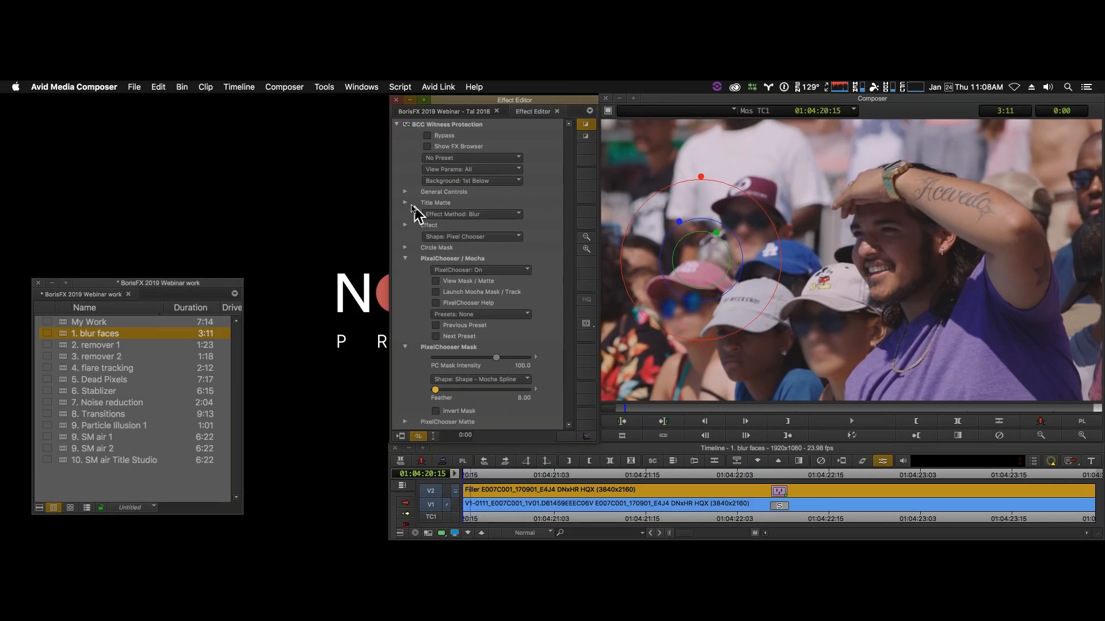
click(405, 225)
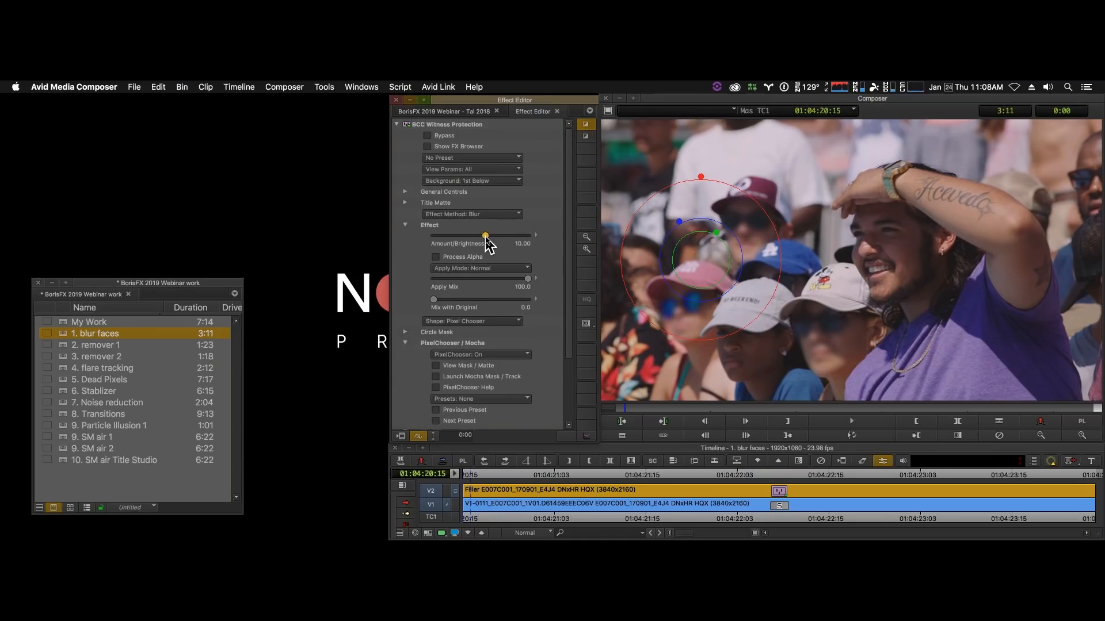
drag(485, 237, 488, 240)
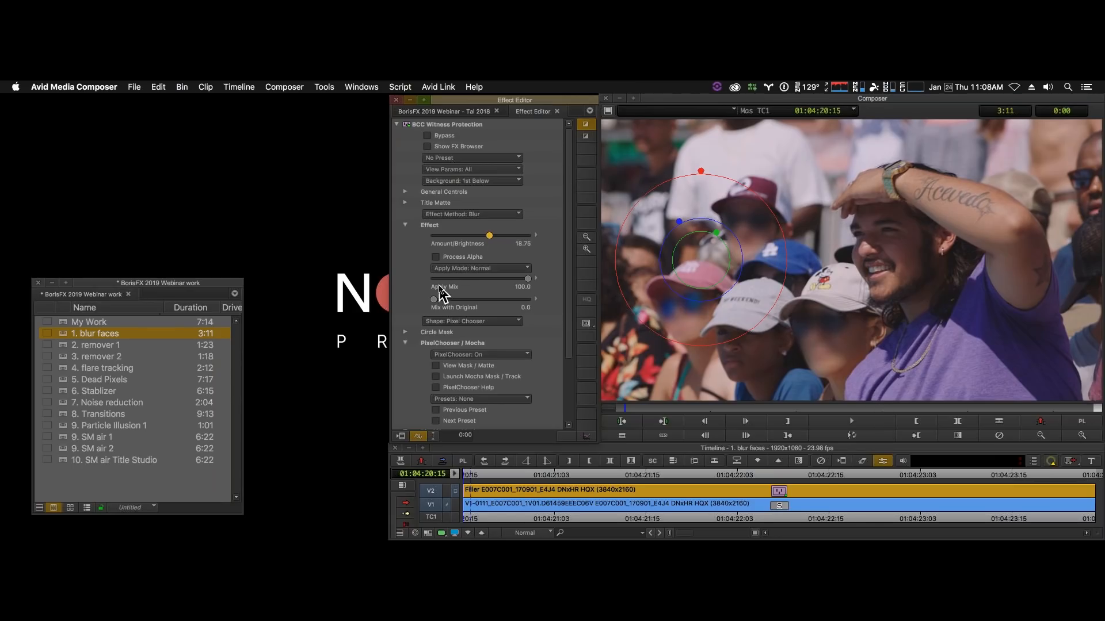
click(830, 438)
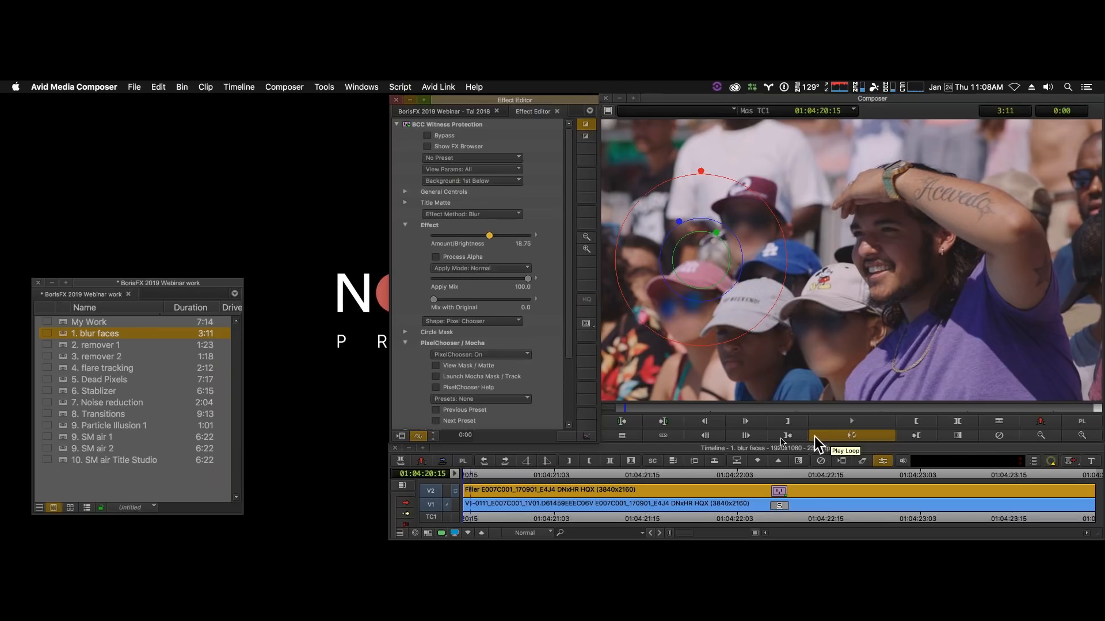
click(829, 439)
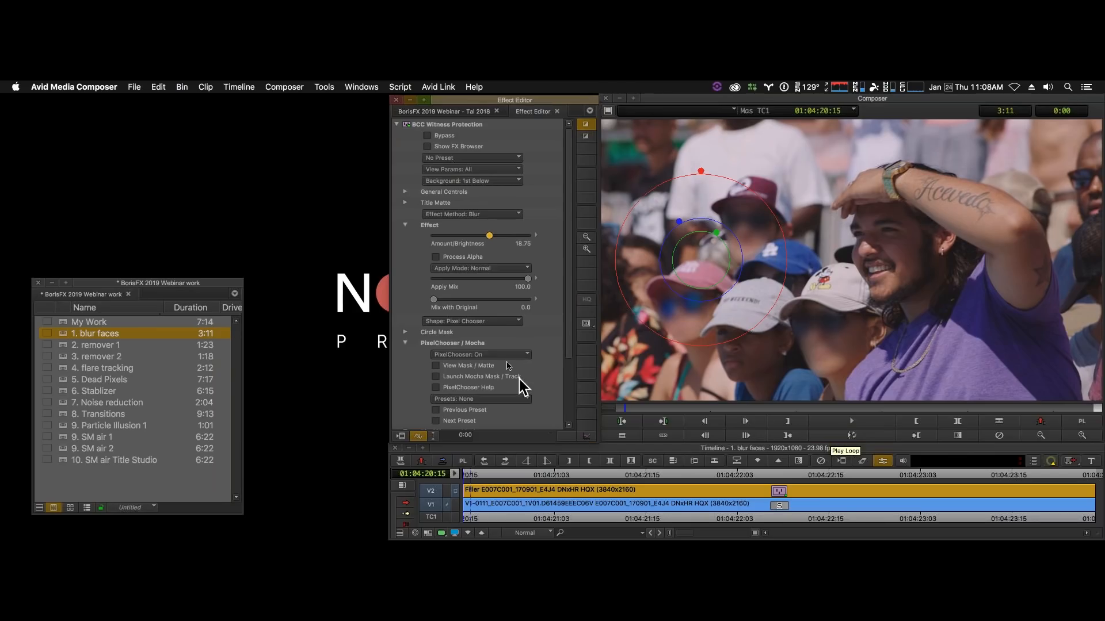
- Change the Witness Protection effect method to Mosaic and render the effect
click(490, 215)
click(495, 242)
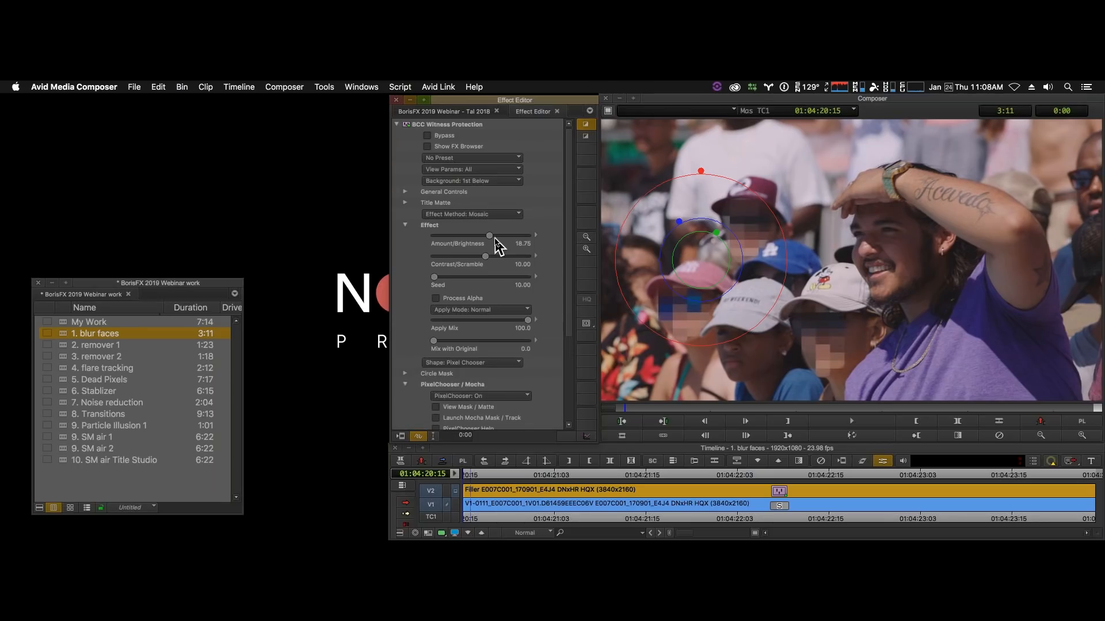
click(401, 437)
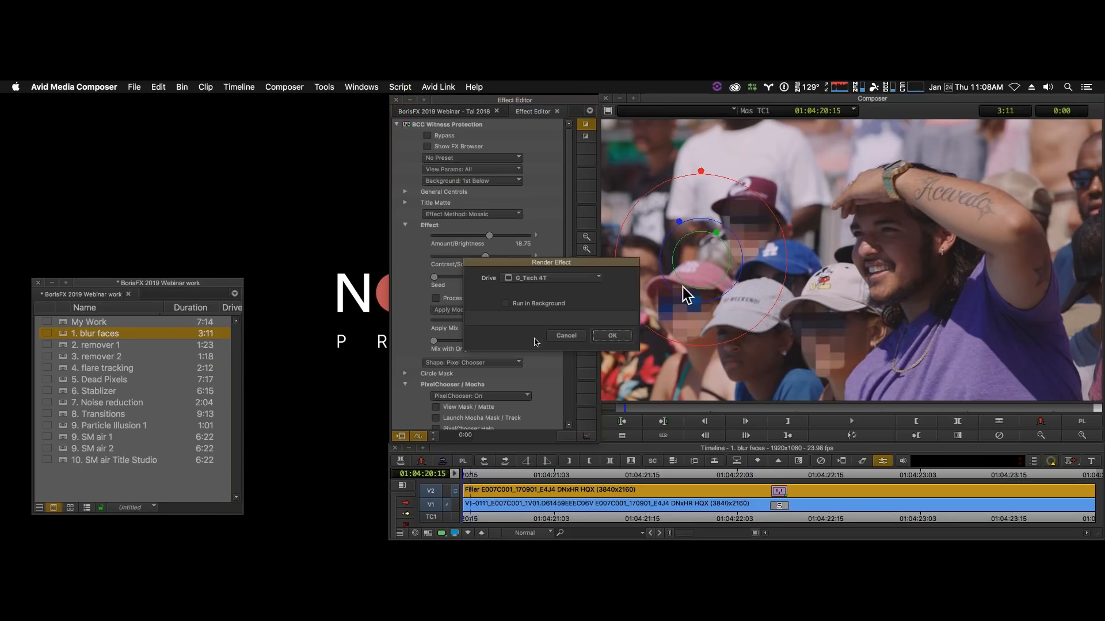
click(583, 283)
click(602, 298)
click(612, 336)
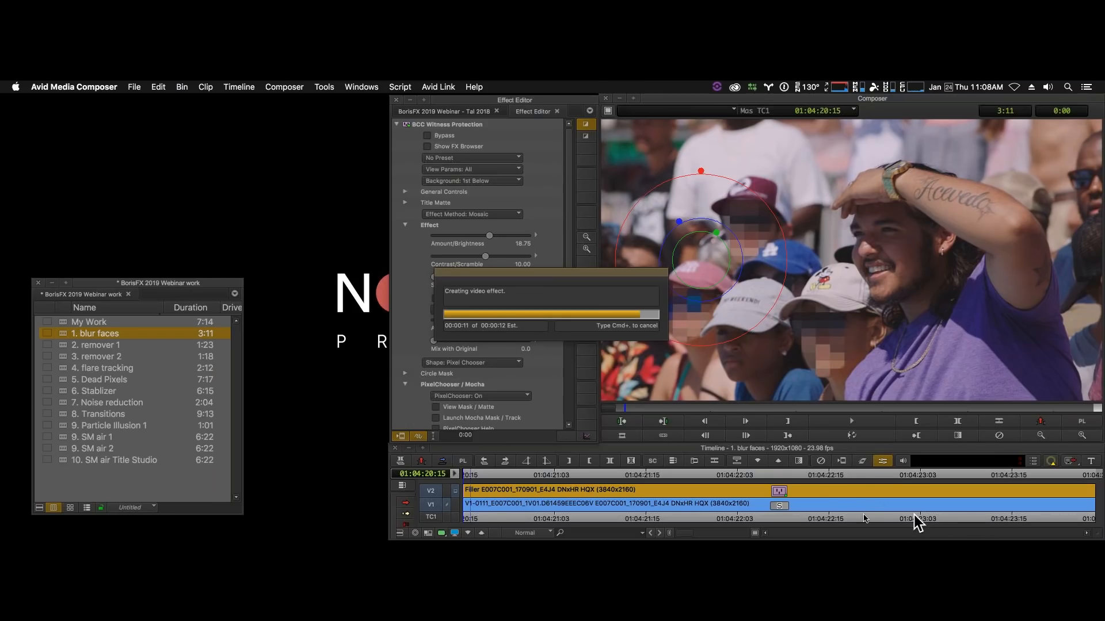
- Play the rendered shot in a loop to review the mosaic on the faces, and check the effect method options
click(863, 436)
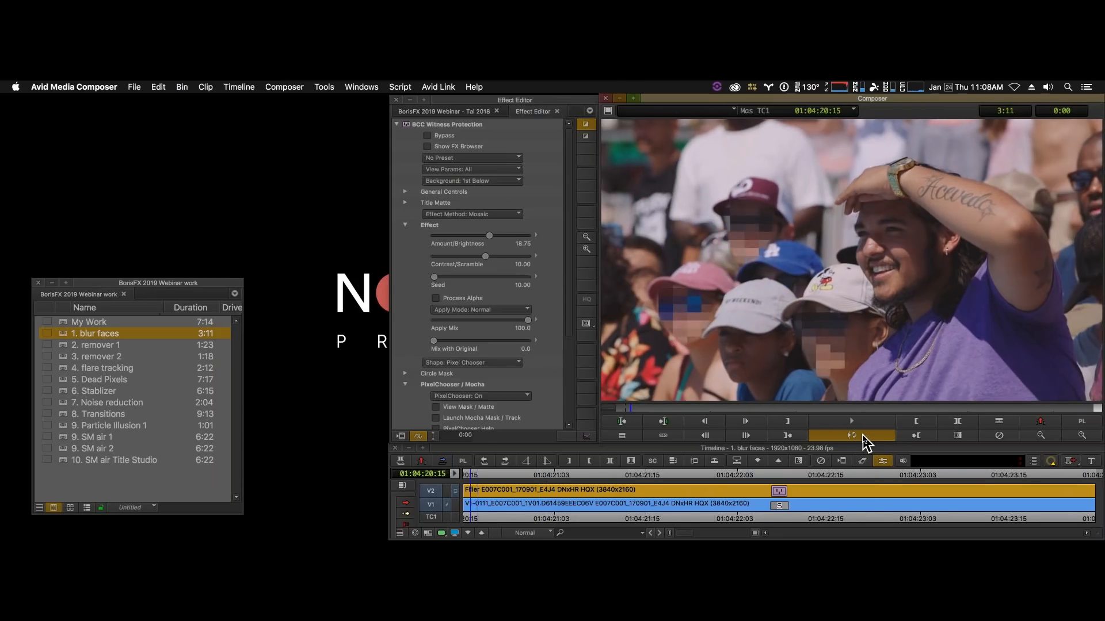
key(space)
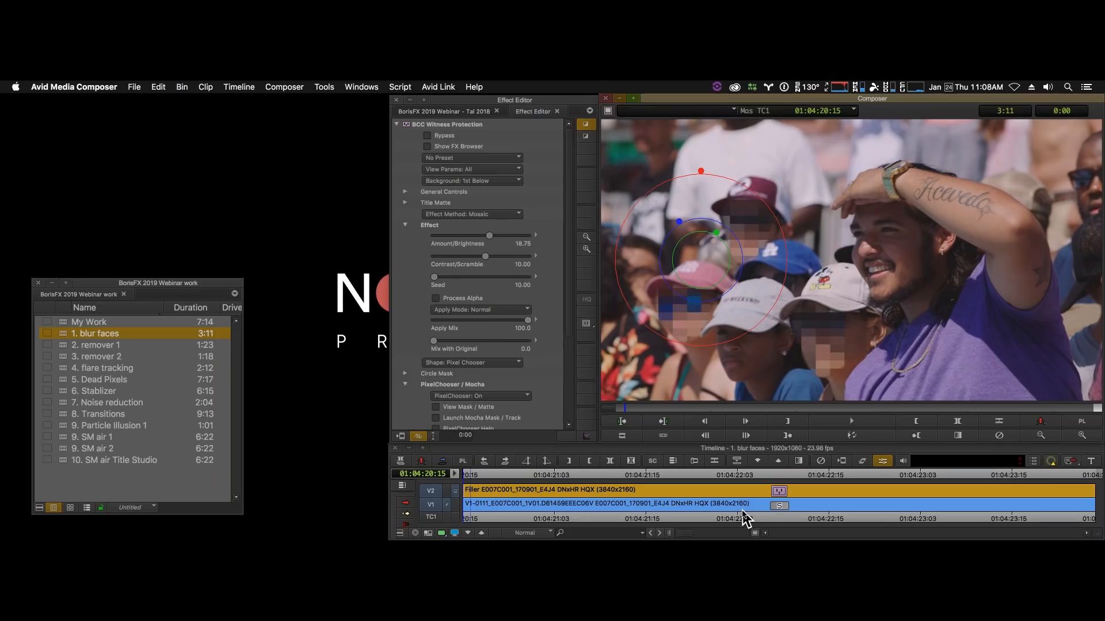
click(480, 213)
click(541, 196)
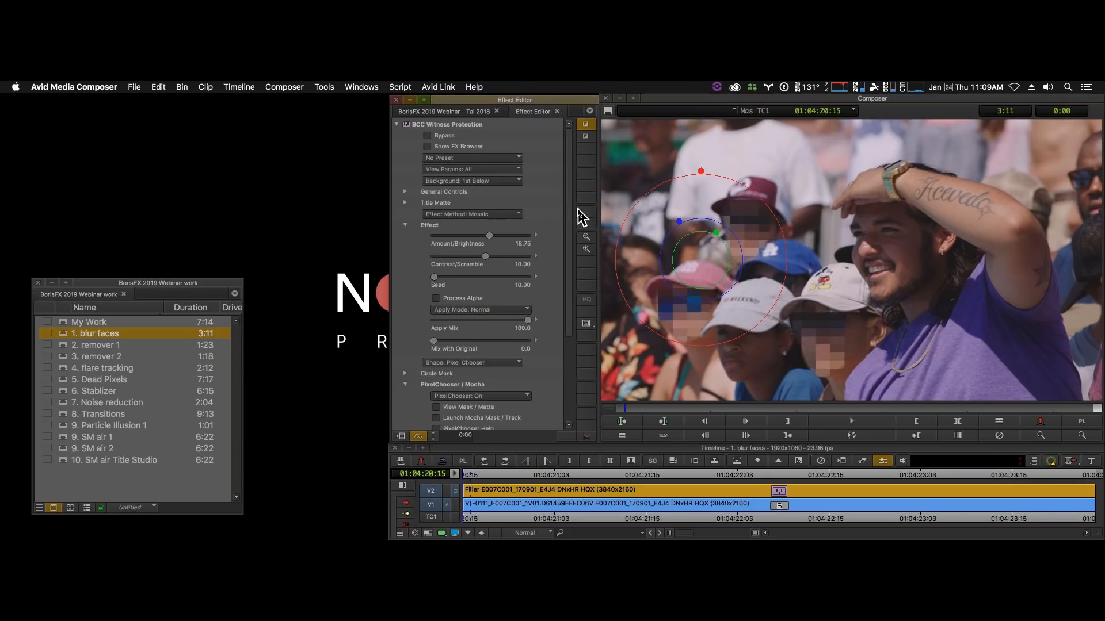
- Leave effect editing, list the BCC Image Restoration filters and return the playhead to the start of the blur faces sequence
click(66, 346)
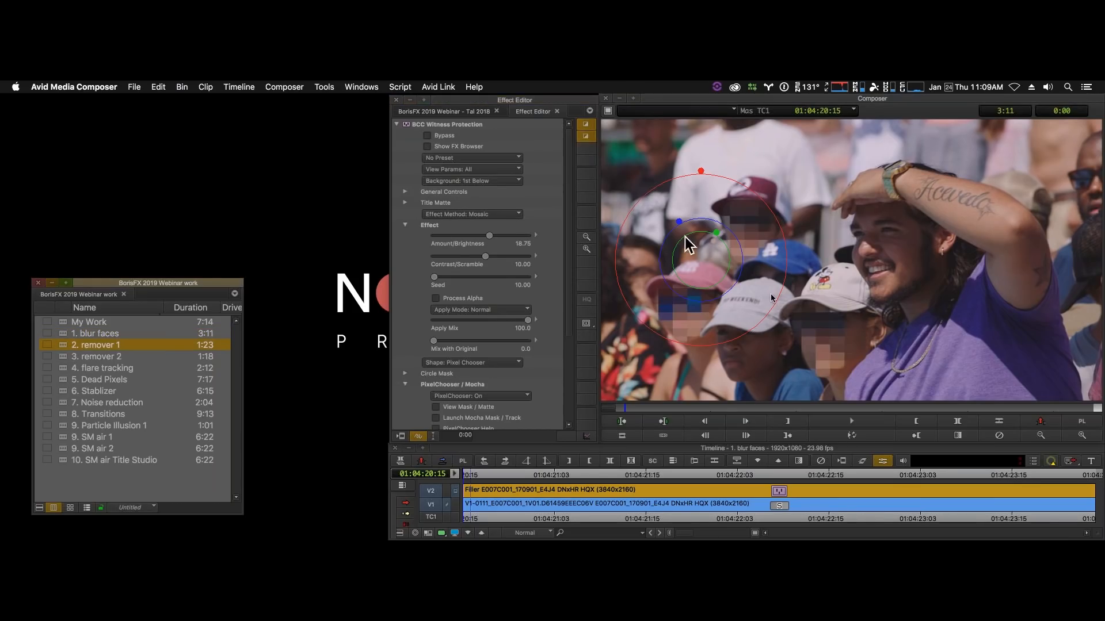
click(742, 520)
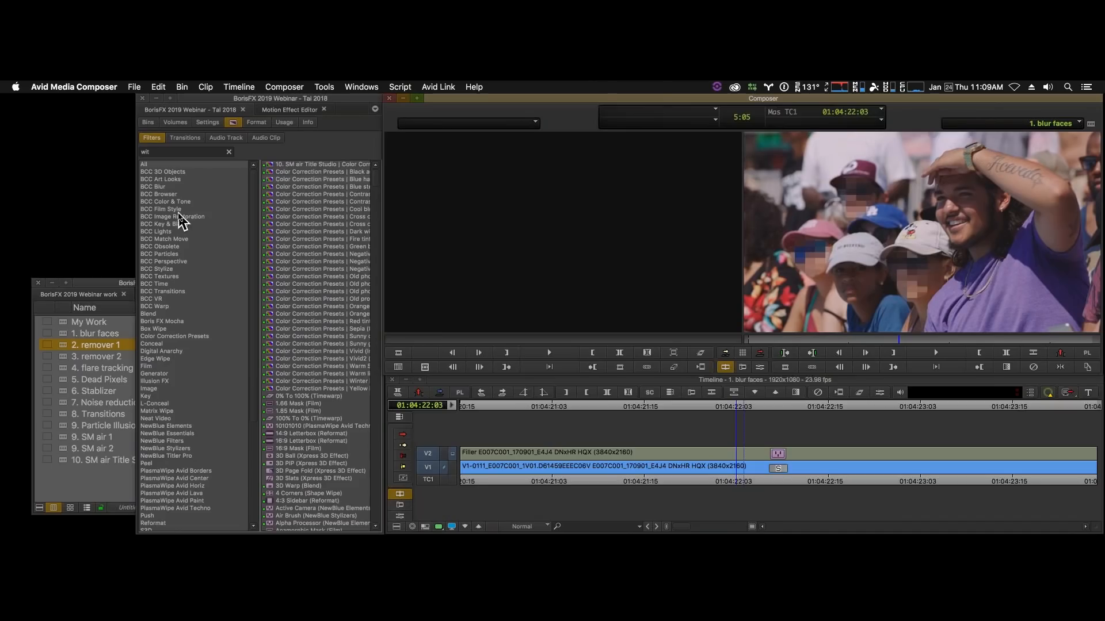
click(180, 217)
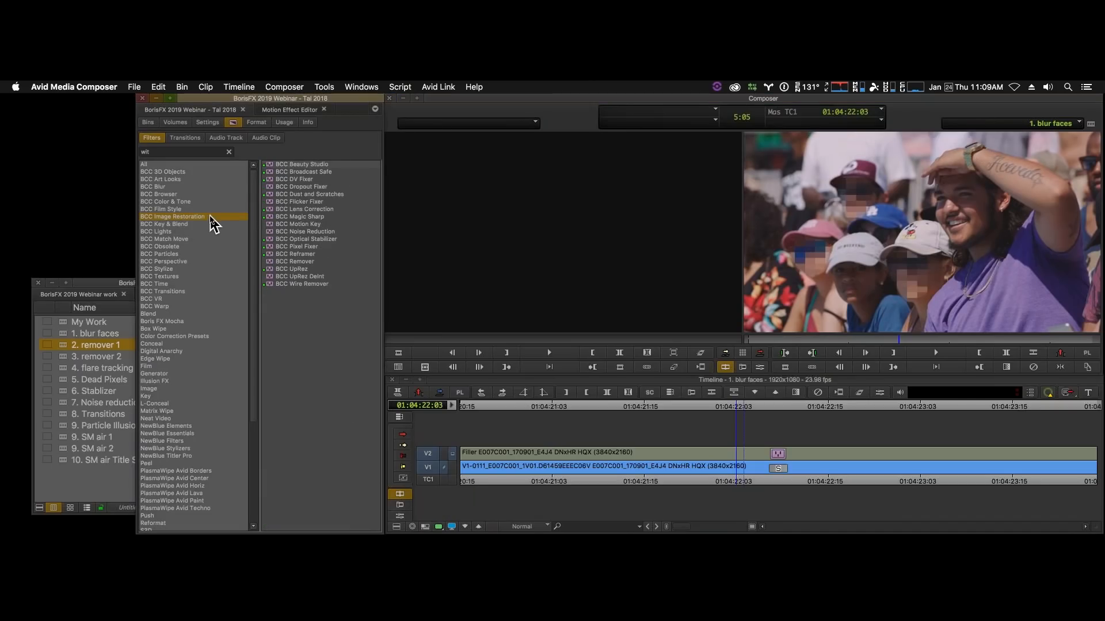
click(758, 483)
drag(730, 477, 446, 479)
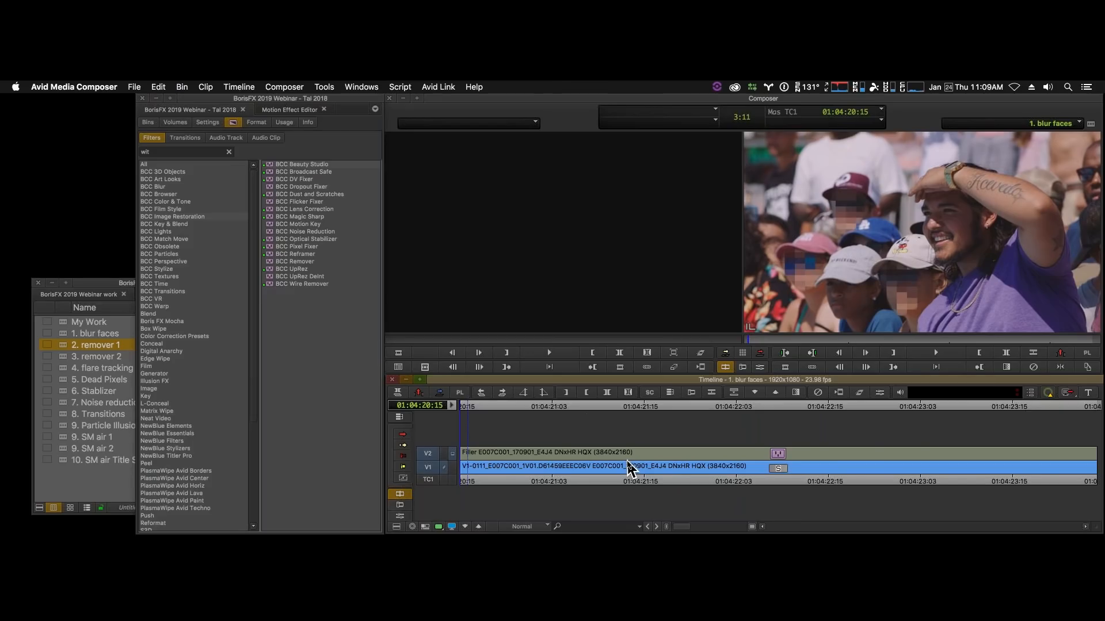
- Load the "2. remover 1" sequence into the timeline and park the playhead on its first frame
click(63, 350)
double_click(63, 347)
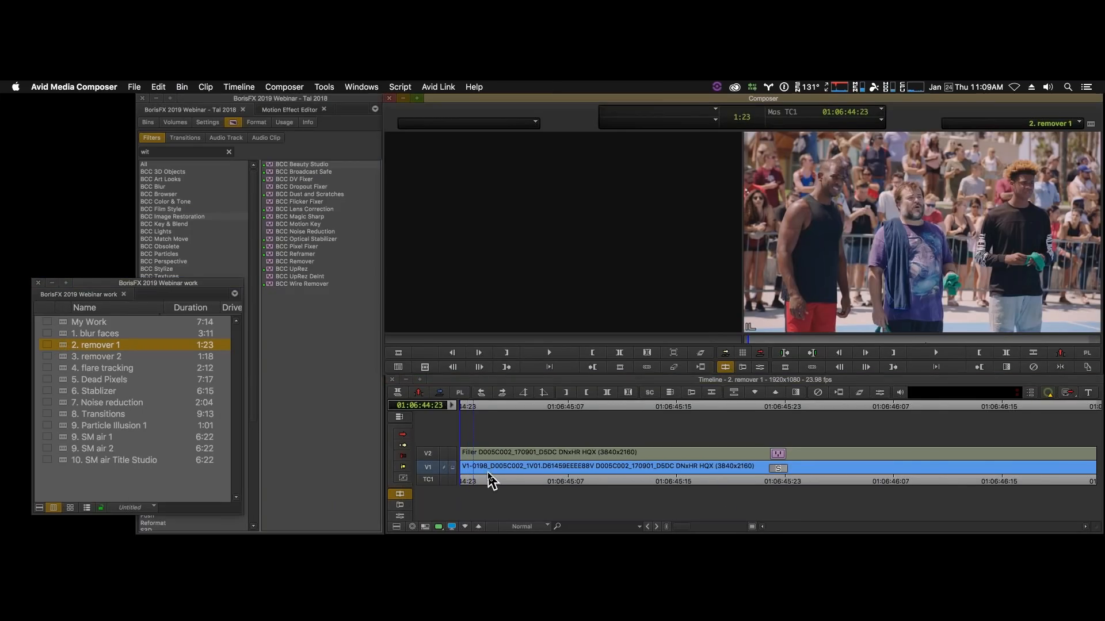
drag(489, 476, 419, 486)
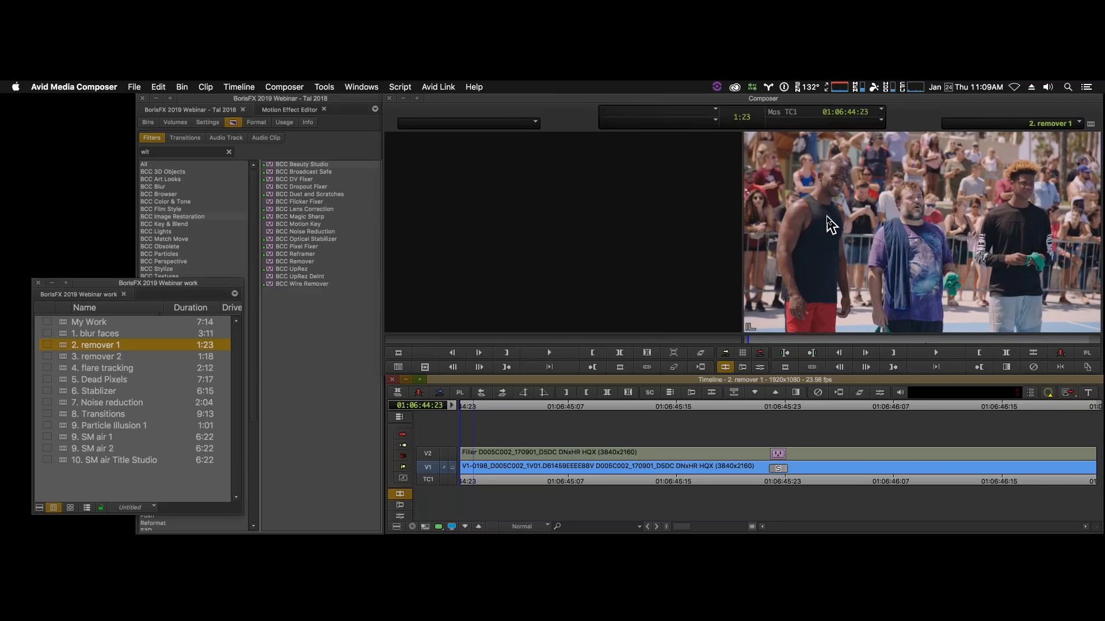
- Apply the BCC Remover filter to the V1 clip and set its removal method to Clone Shape
click(272, 260)
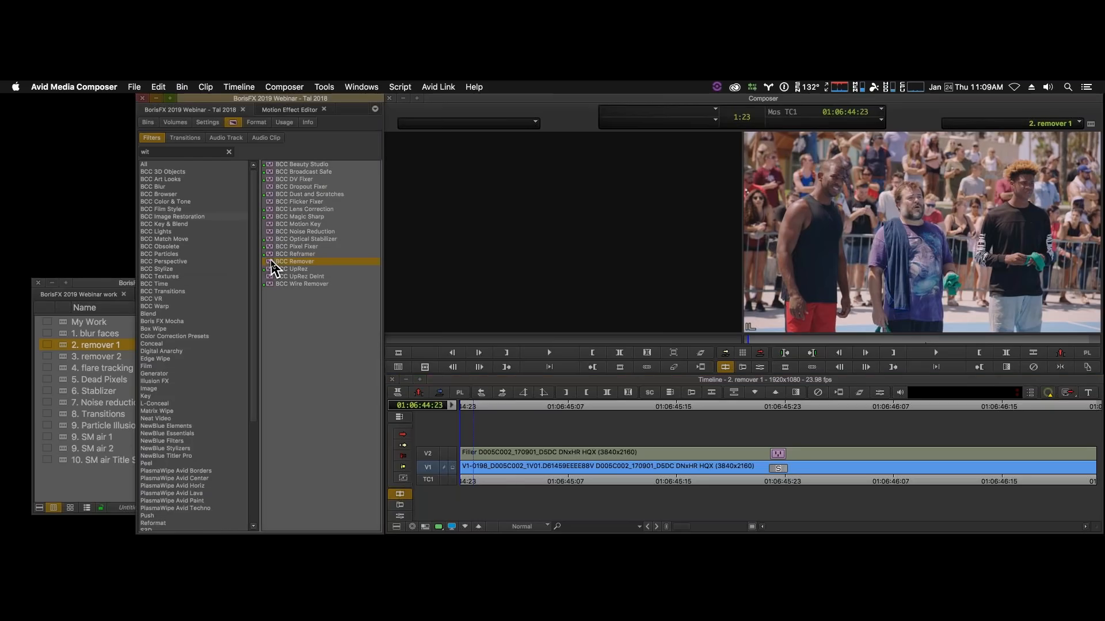
drag(271, 260, 514, 453)
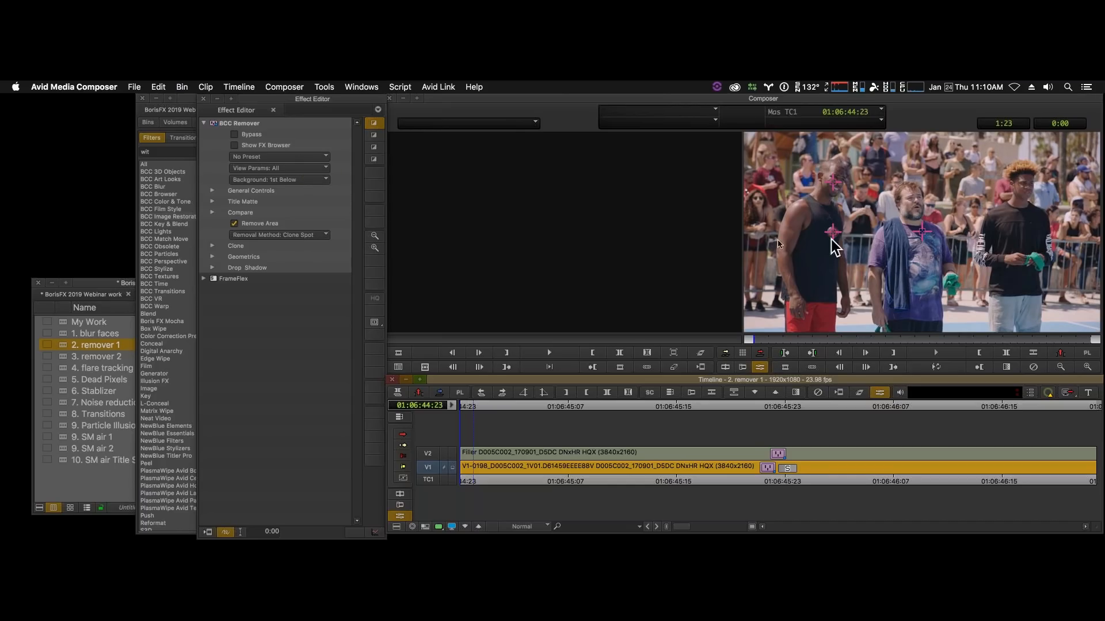
click(321, 236)
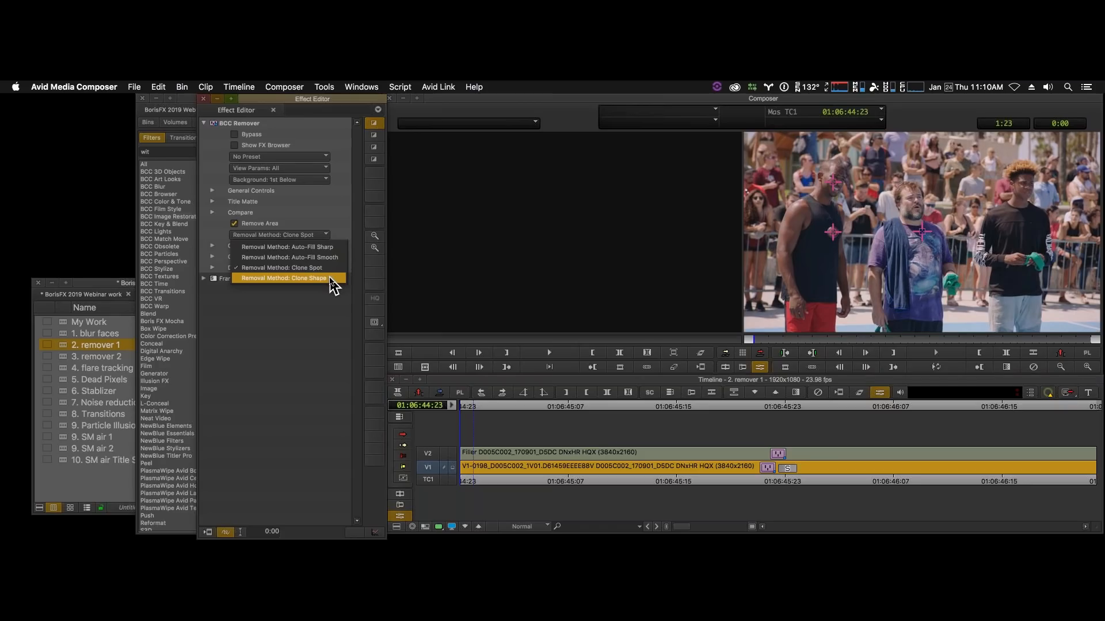
click(330, 279)
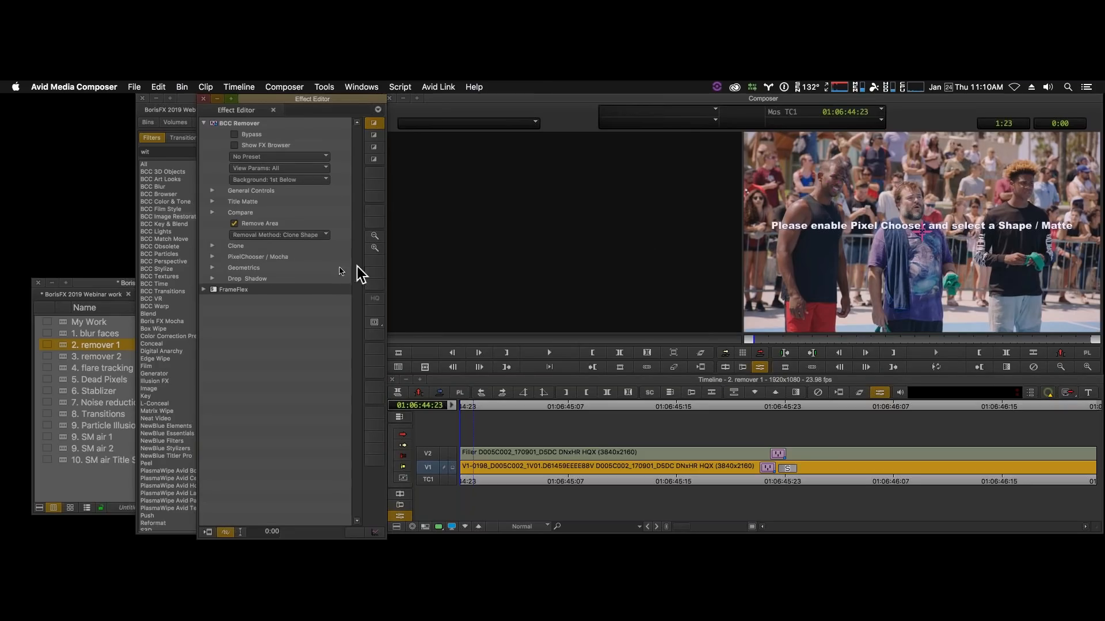
- Launch Mocha masking and tracking from the BCC Remover effect and switch Mocha to the Essentials workspace
click(213, 257)
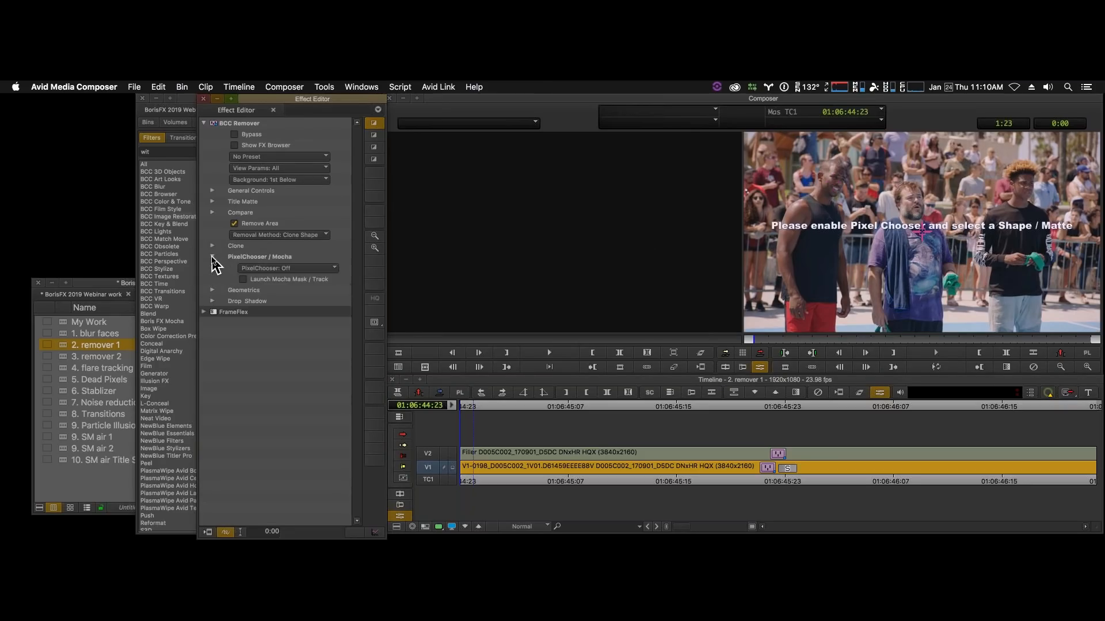
click(243, 280)
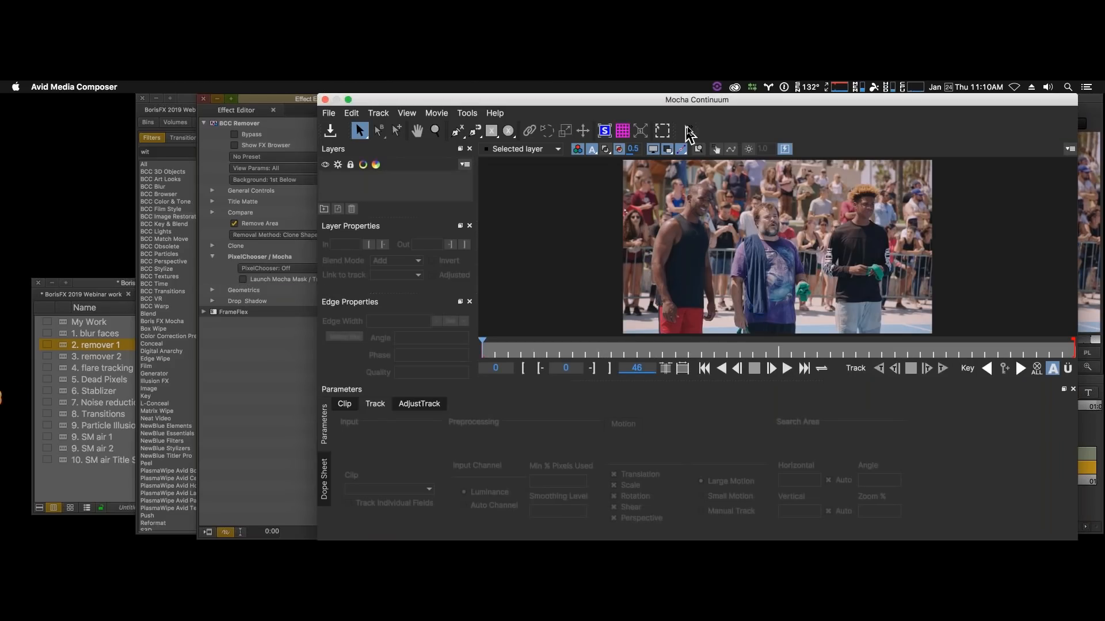
click(689, 133)
click(686, 130)
click(685, 147)
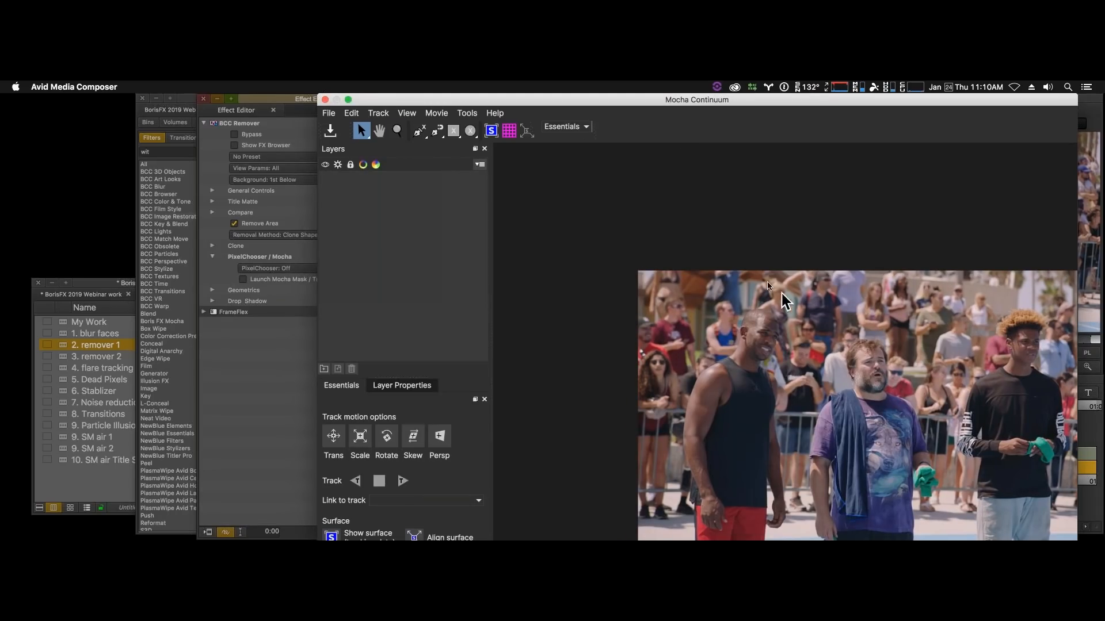
- Draw a small elliptical mask on the upper chest of the man in the black tank top
key(x)
drag(781, 293, 691, 215)
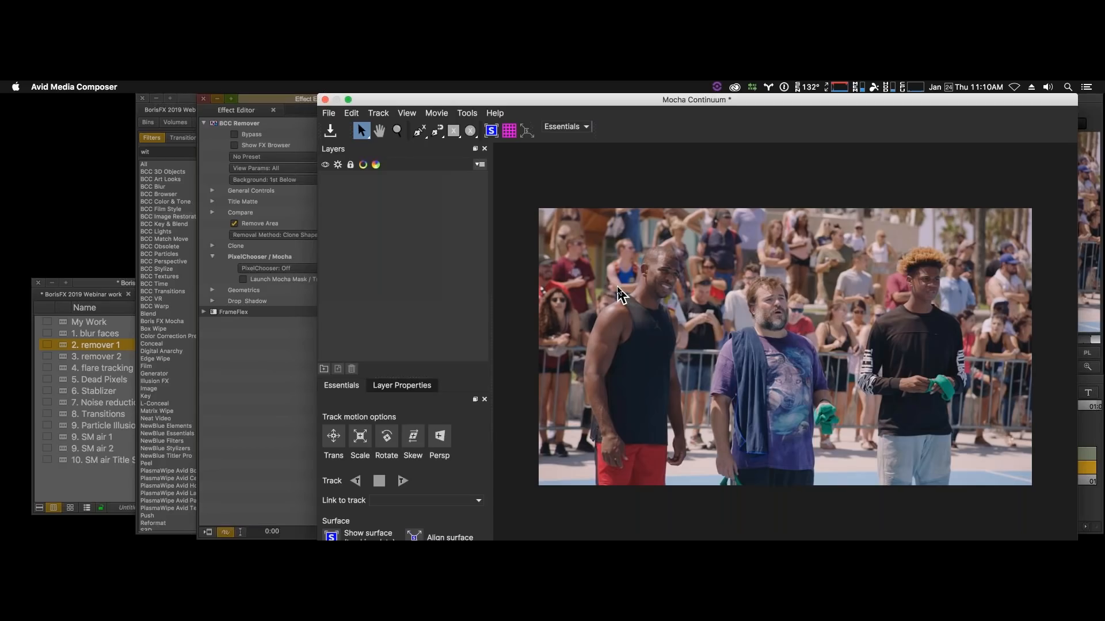
click(471, 131)
key(z)
mouse_move(672, 348)
mouse_down()
mouse_move(698, 288)
mouse_move(597, 321)
mouse_move(643, 321)
mouse_up()
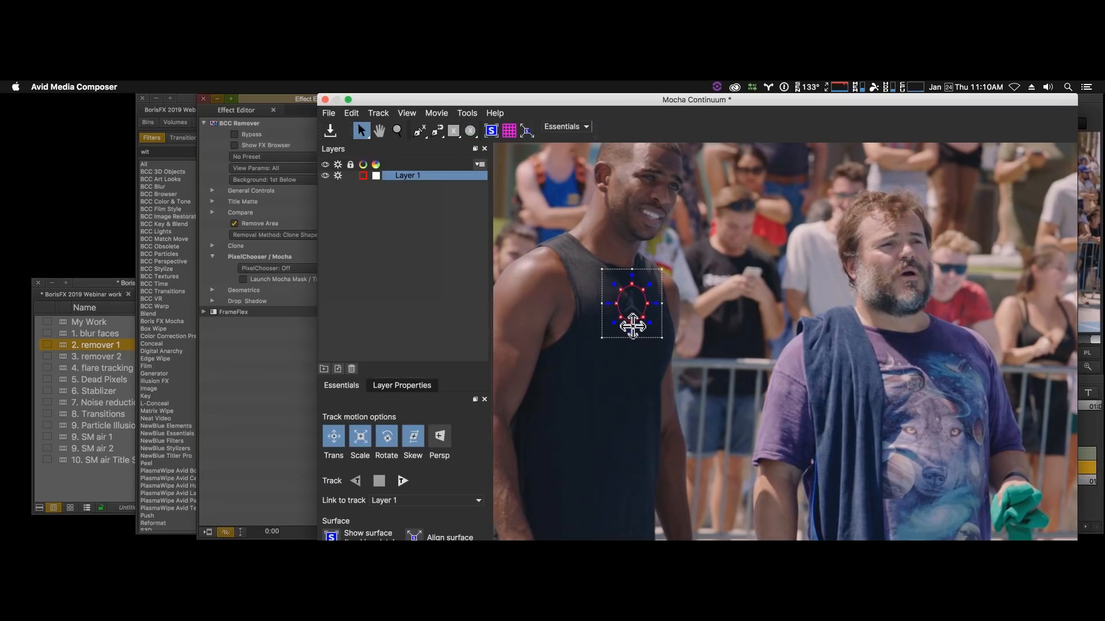
- Switch to the Classic workspace and expand the chest mask's outer feather edge using an edge width of 3
click(587, 131)
click(585, 156)
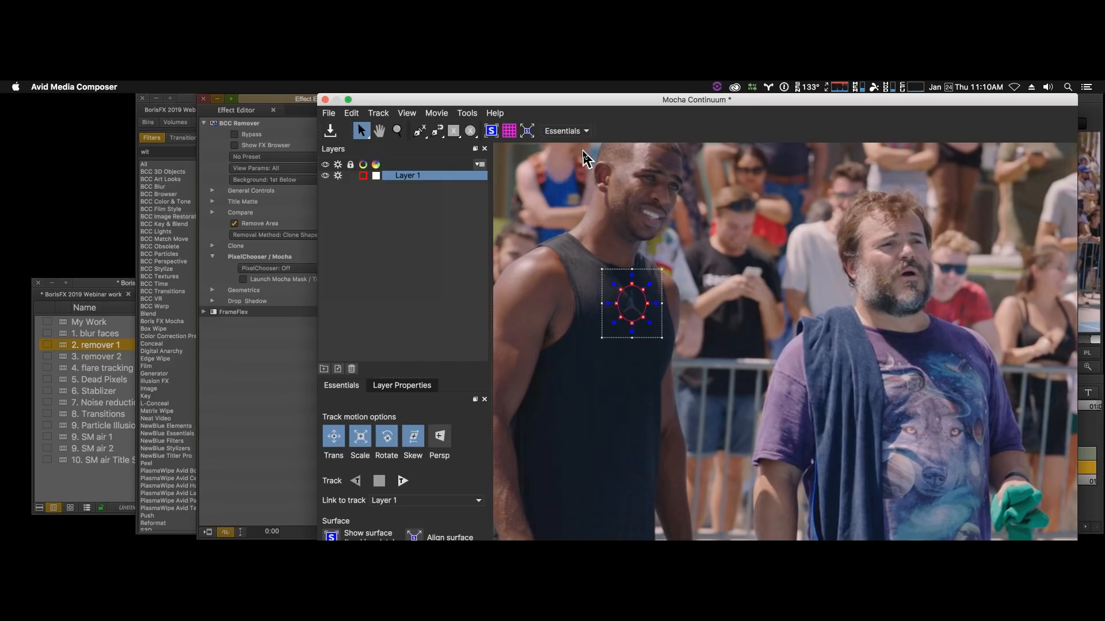
click(464, 354)
click(463, 354)
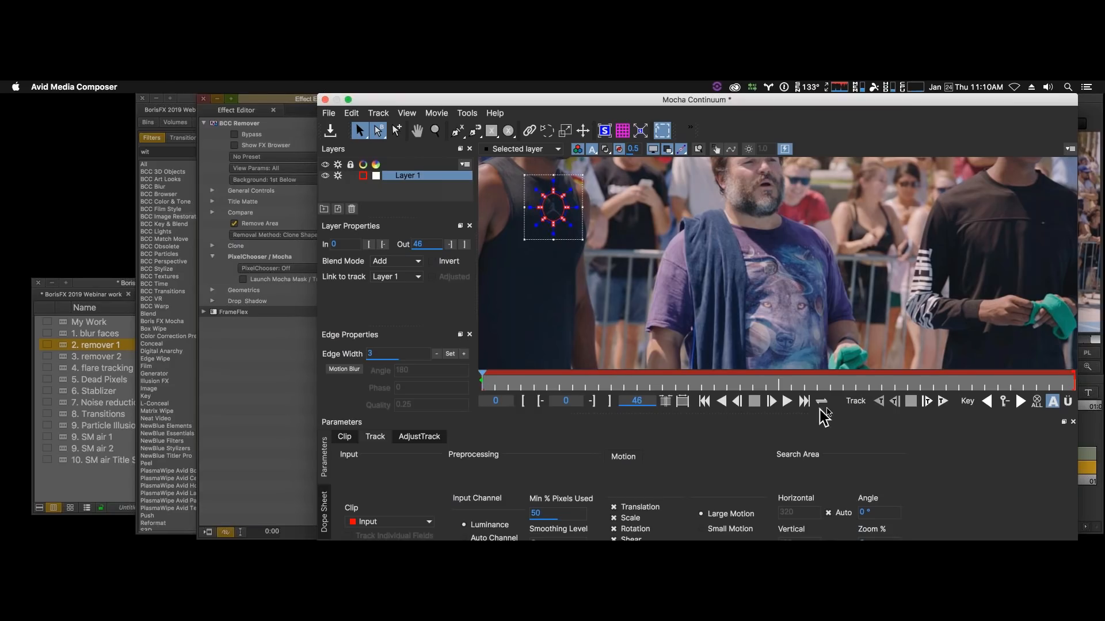
- Track the chest mask forward through the whole clip in Mocha, and save the mask back to the BCC Remover effect
click(942, 401)
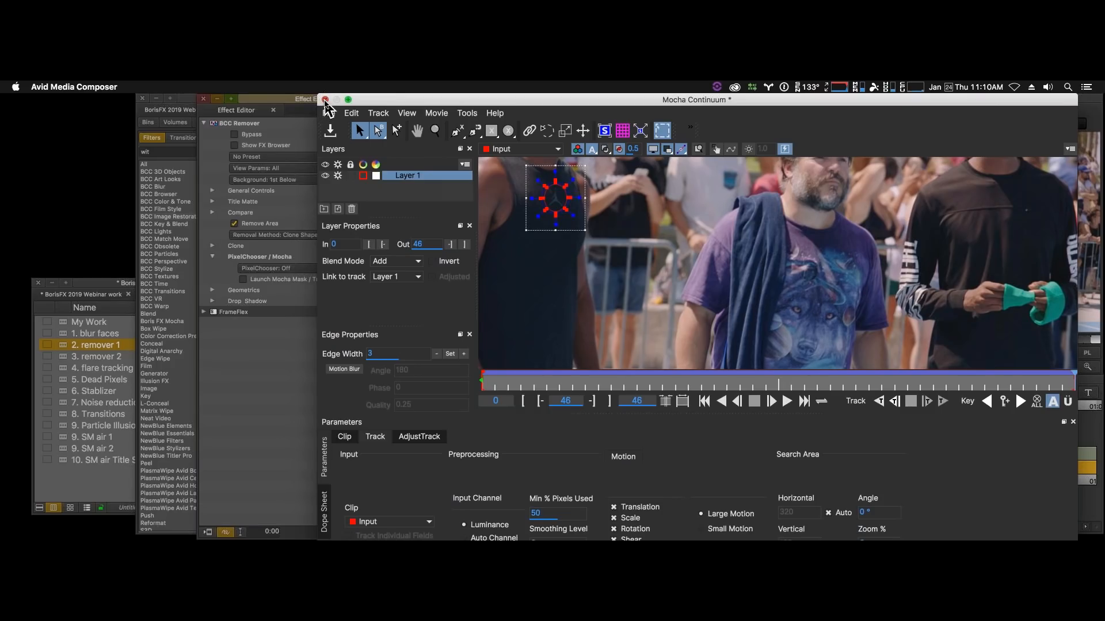
click(325, 101)
click(884, 174)
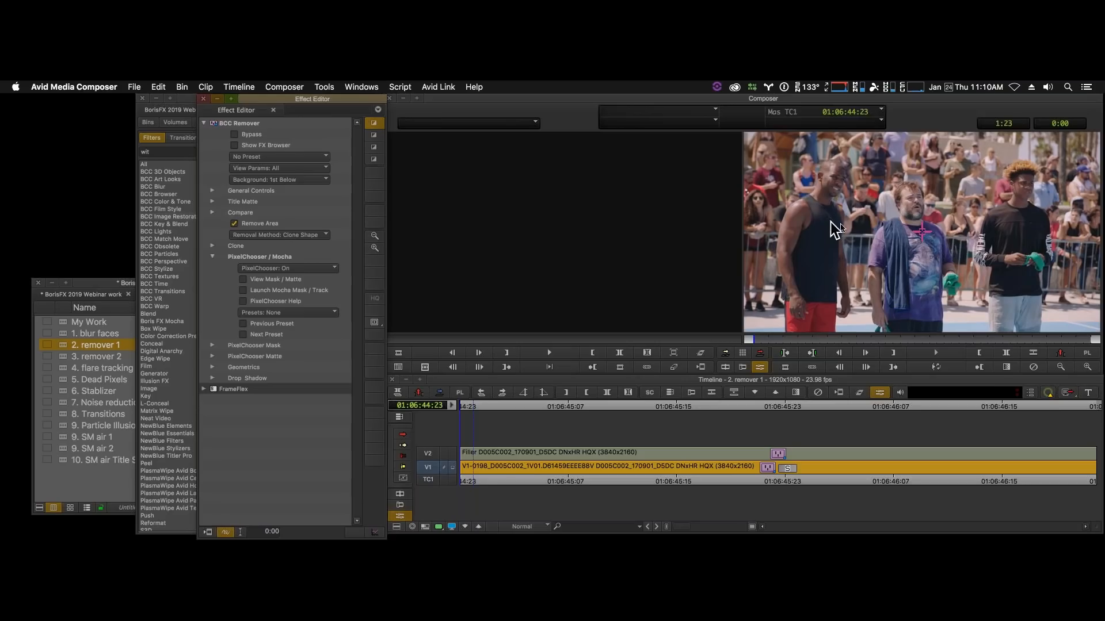
- Offset the clone source by about 0 x 95 from its target point, and expand the PixelChooser Mask and Matte parameters
mouse_move(920, 234)
drag(924, 233, 926, 252)
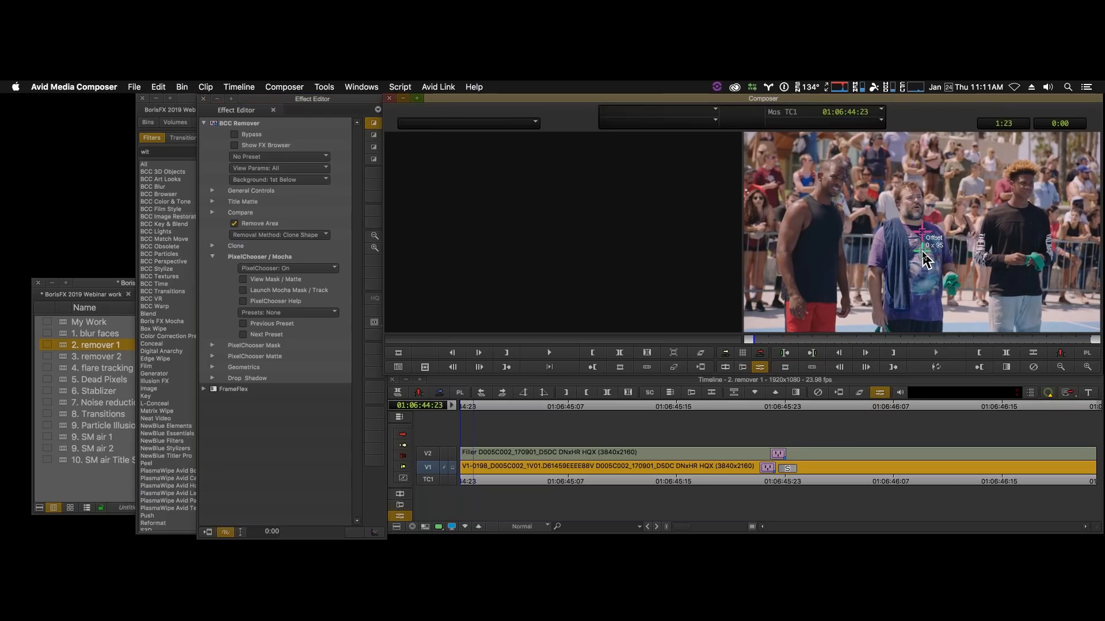
click(211, 356)
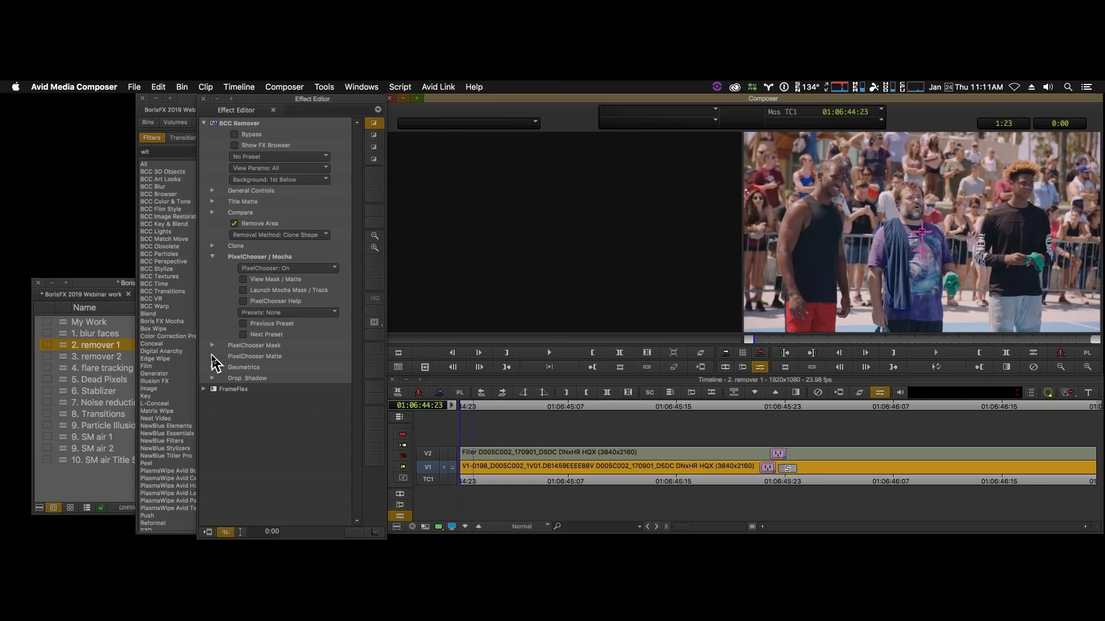
click(213, 357)
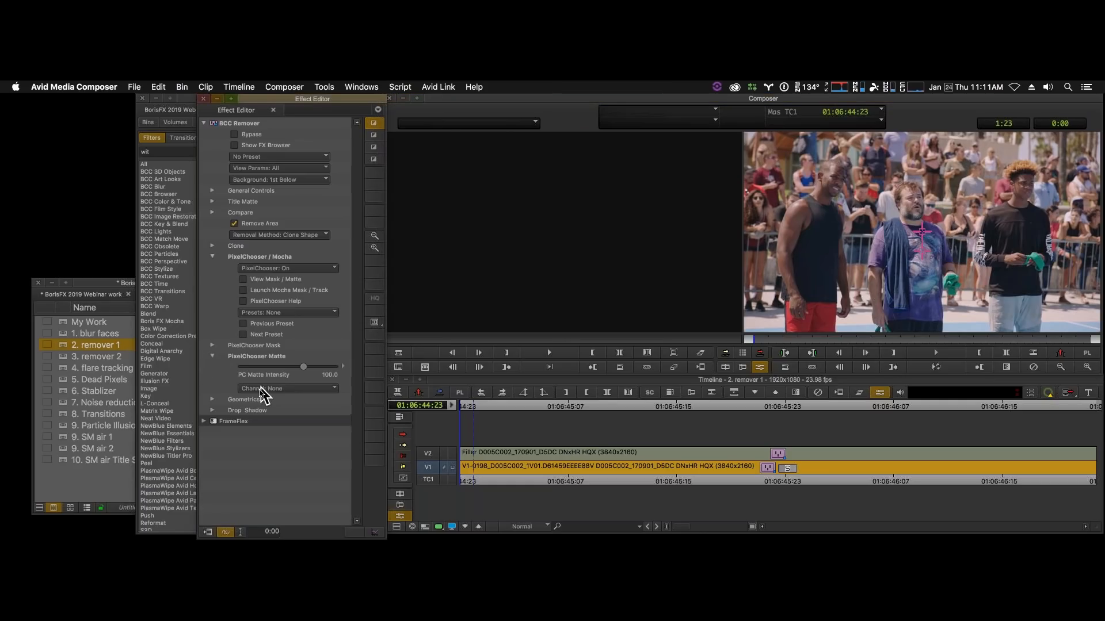
click(212, 345)
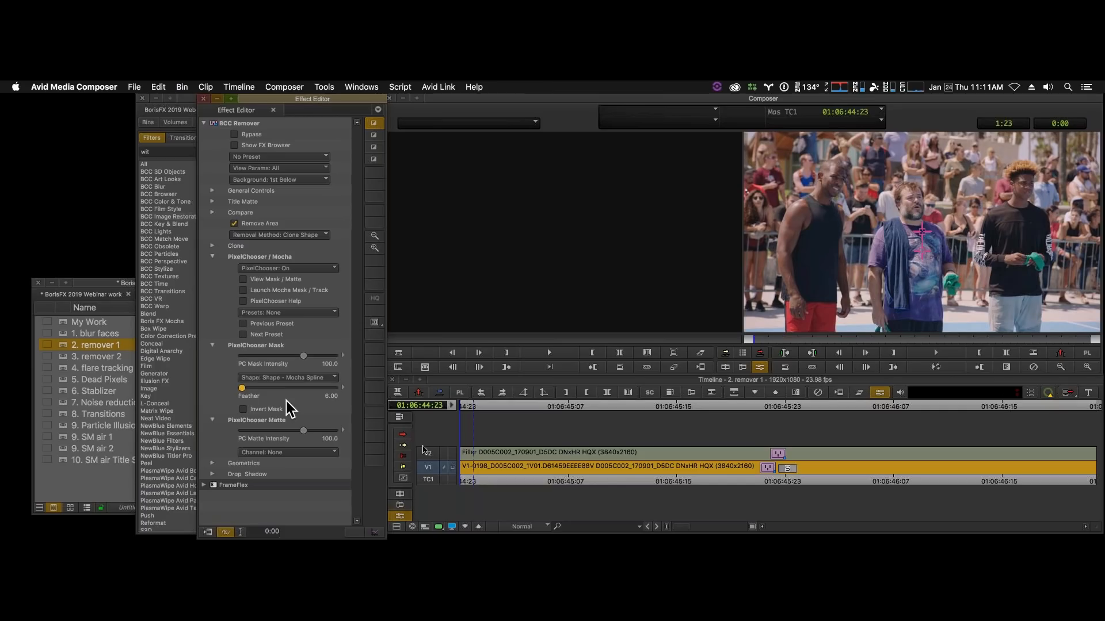
- Cancel the effect render and set the media creation video drive for all categories to WTF 115 FR (sparkle-nexis)
click(208, 533)
click(572, 337)
key(super+5)
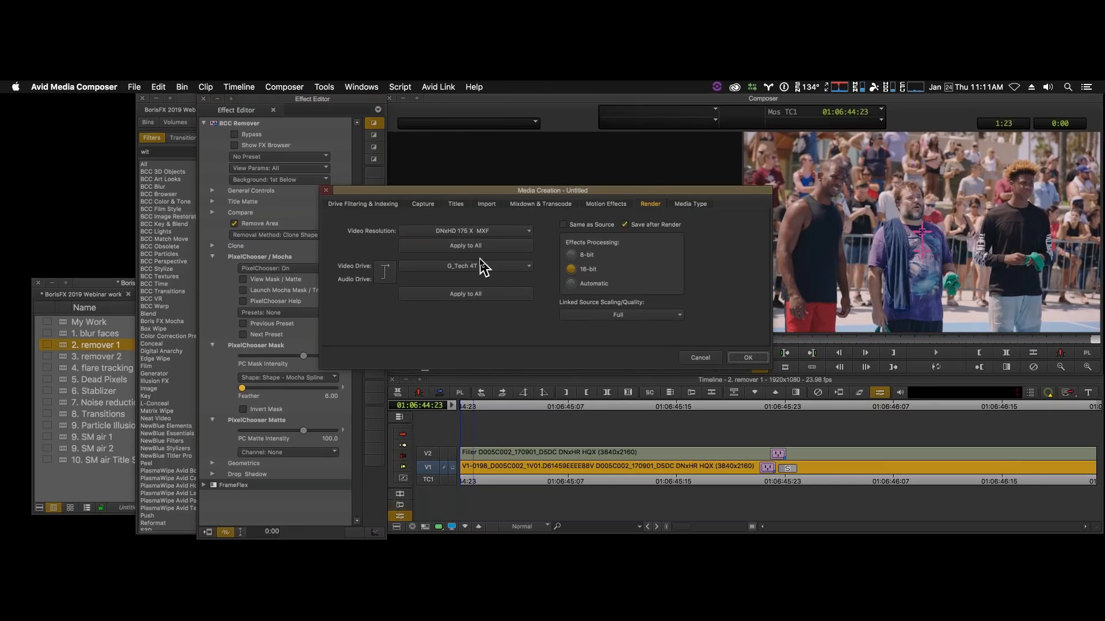
click(482, 268)
click(483, 288)
click(464, 295)
click(750, 359)
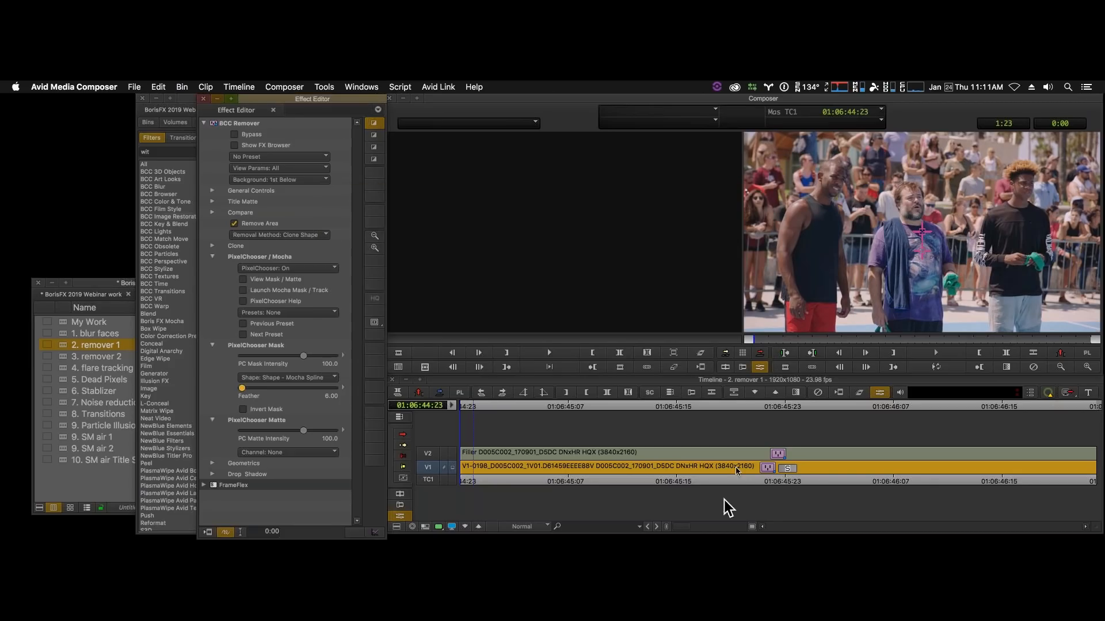
- Render the BCC Remover effect to the WTF 115 FR drive and play back the result
click(208, 532)
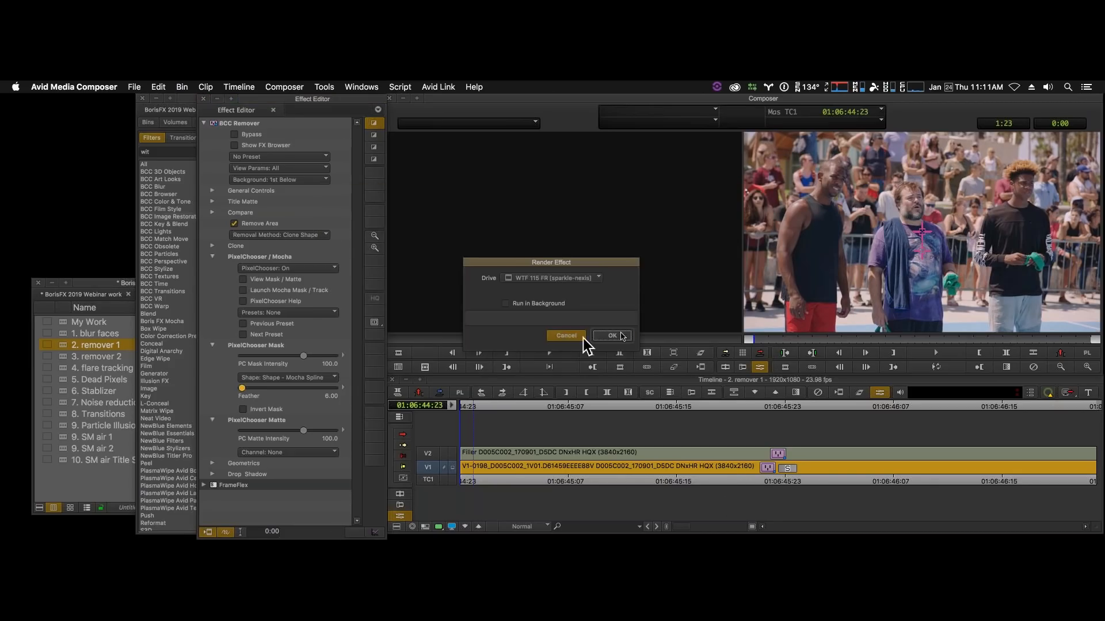
click(624, 338)
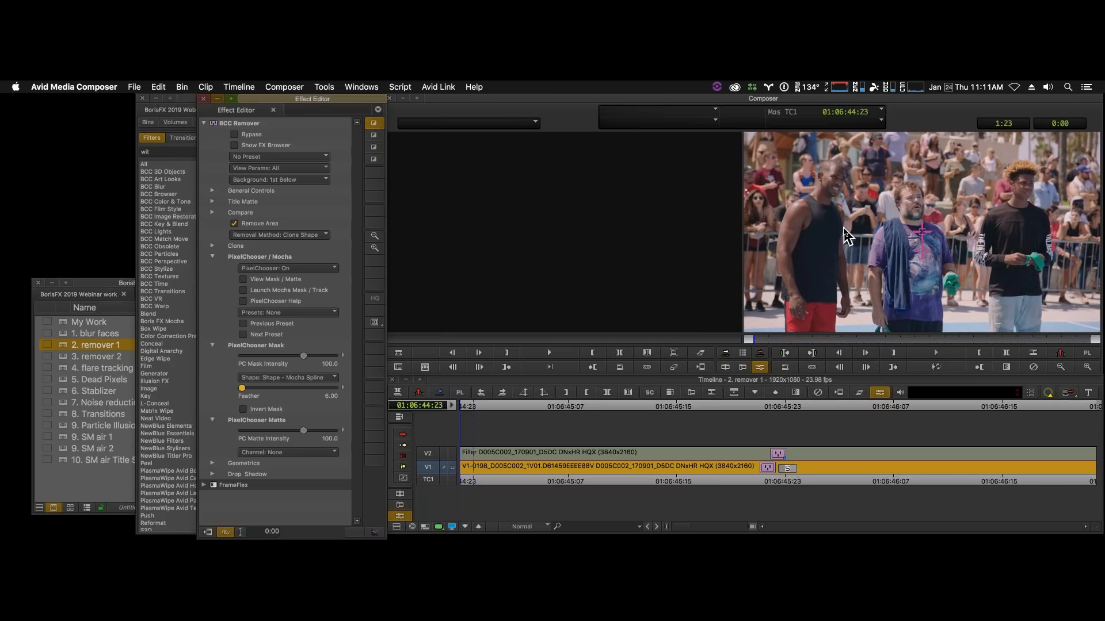
click(936, 367)
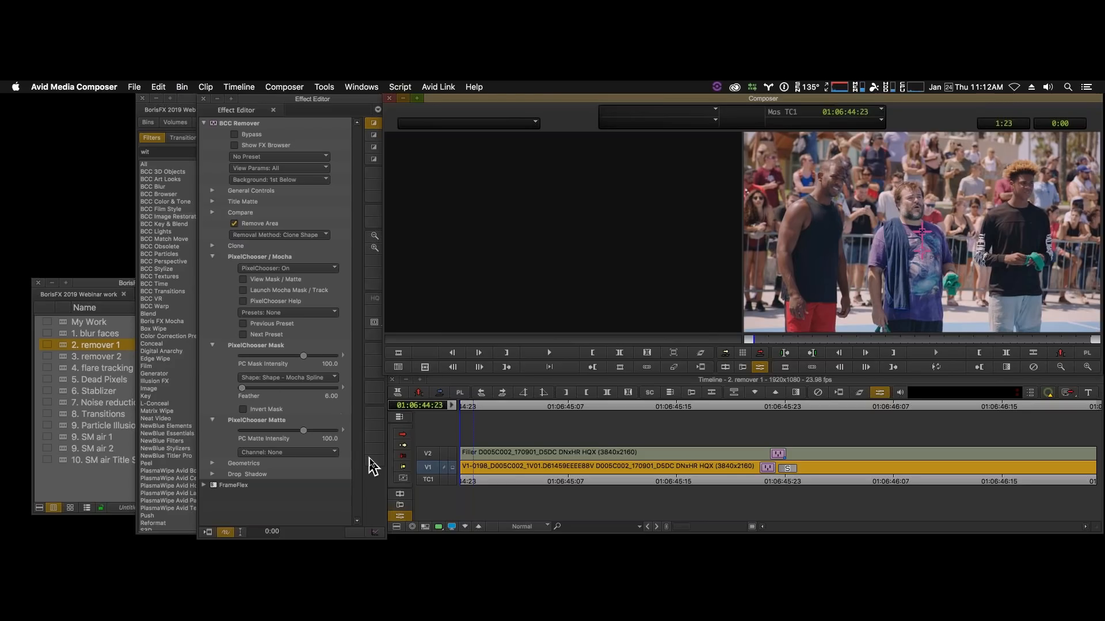
- Load the "3. remover 2" sequence from the BorisFX 2019 Webinar work bin
click(104, 286)
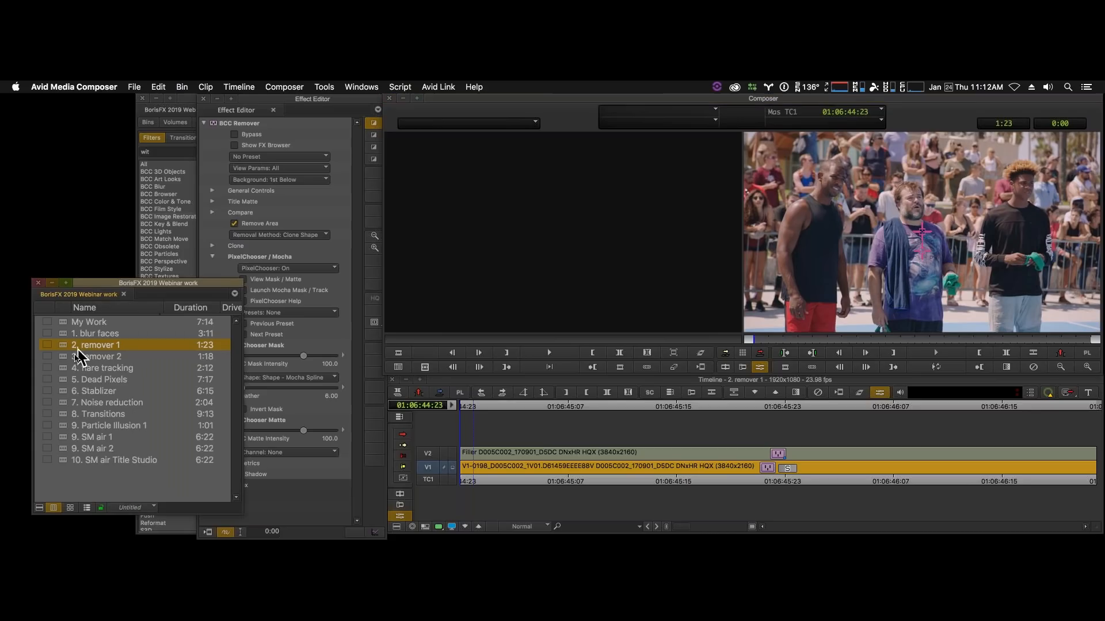
click(65, 358)
double_click(66, 359)
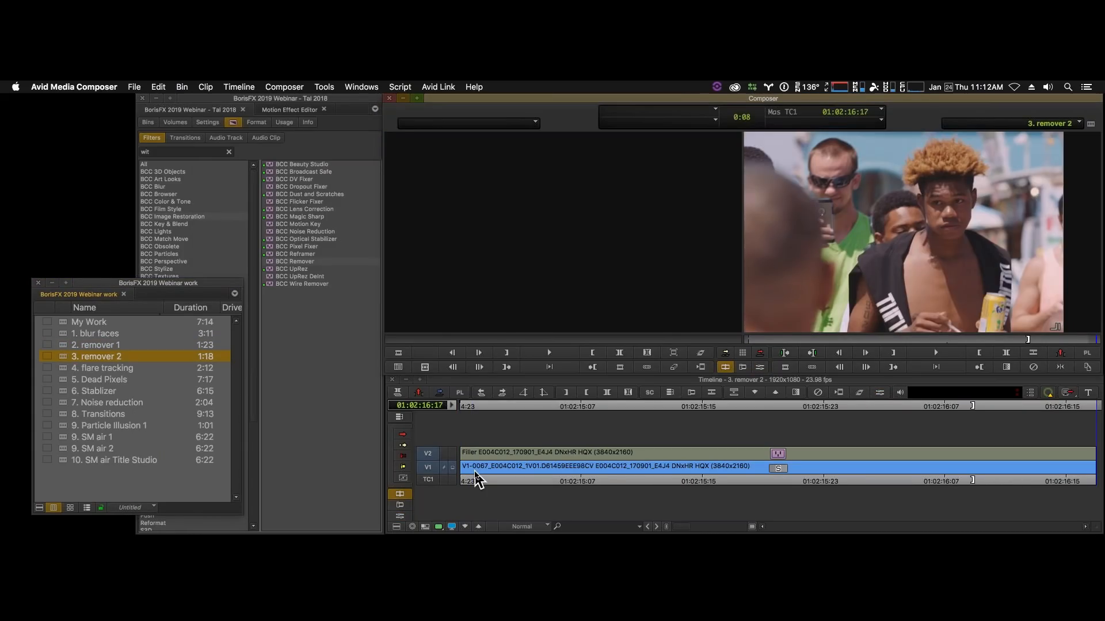
- Play and scrub through the sequence to examine the man holding the drink can and food tray, and return to the first frame
click(455, 480)
key(space)
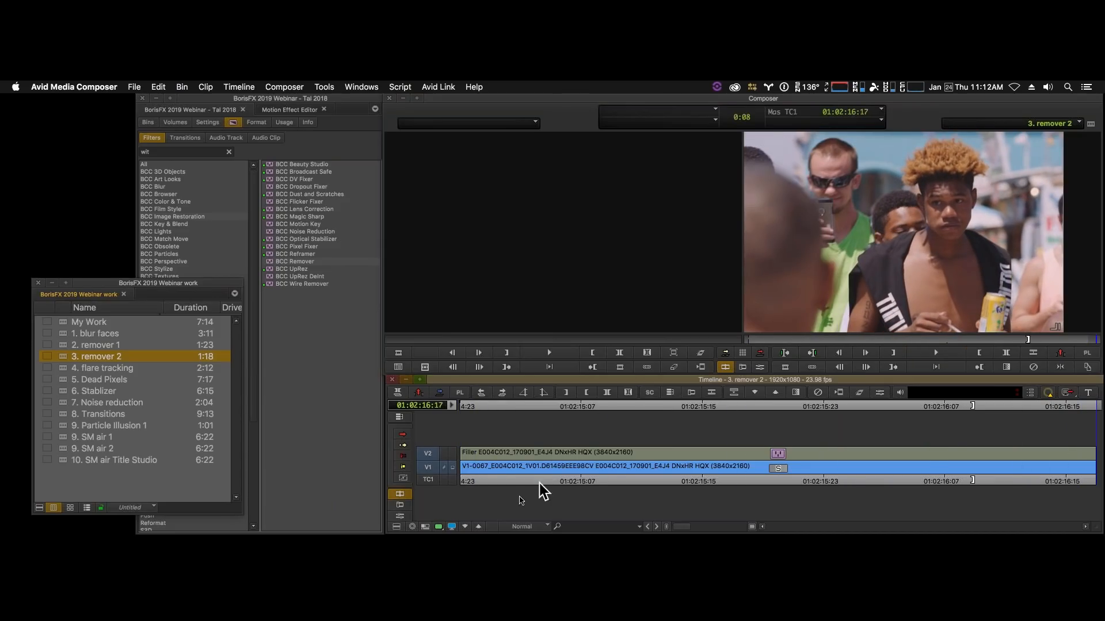
drag(518, 479, 584, 474)
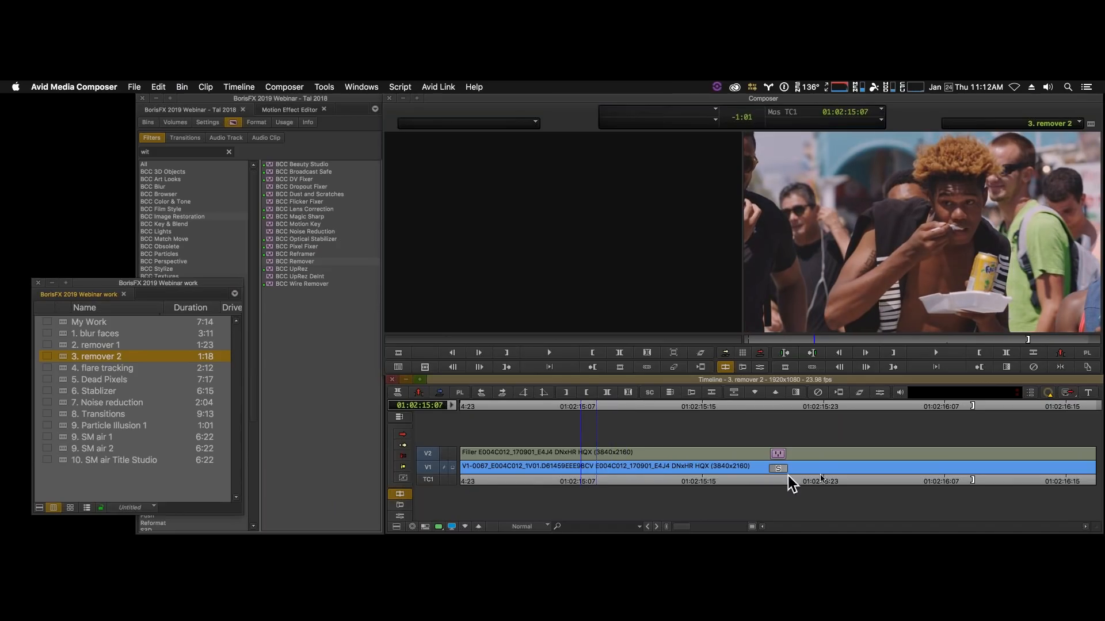
drag(796, 481, 611, 451)
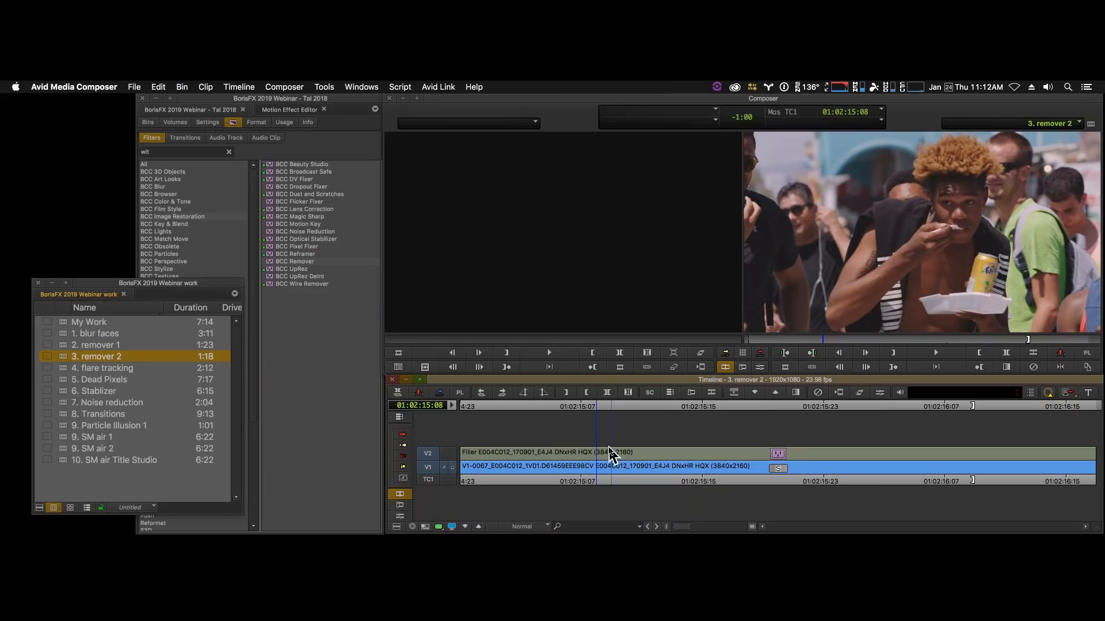
click(1003, 278)
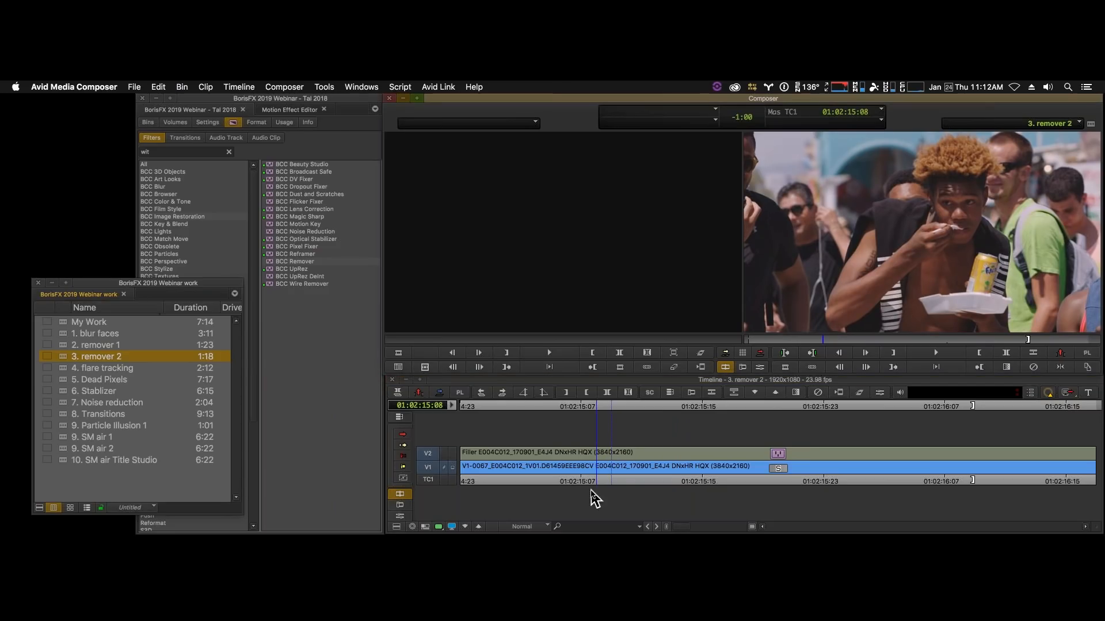
click(452, 462)
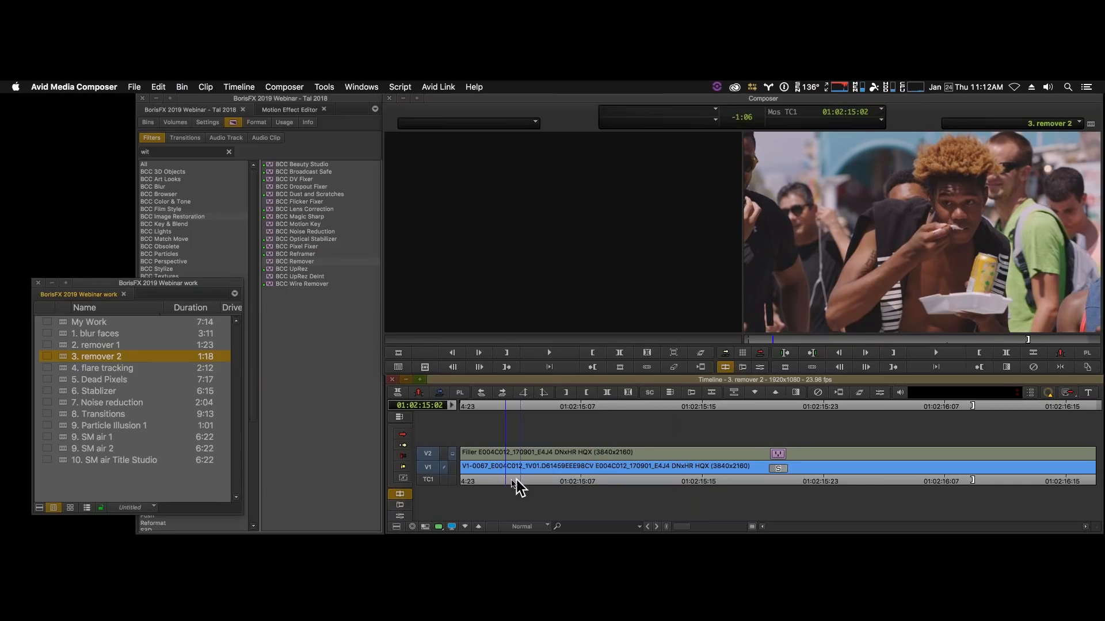
drag(514, 483, 427, 482)
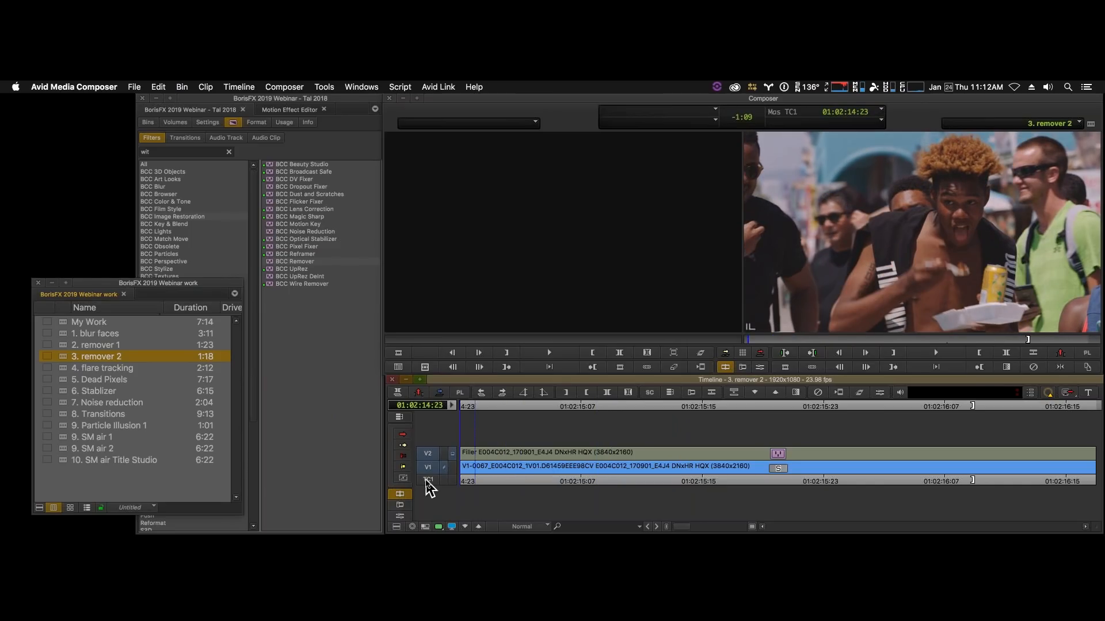
key(space)
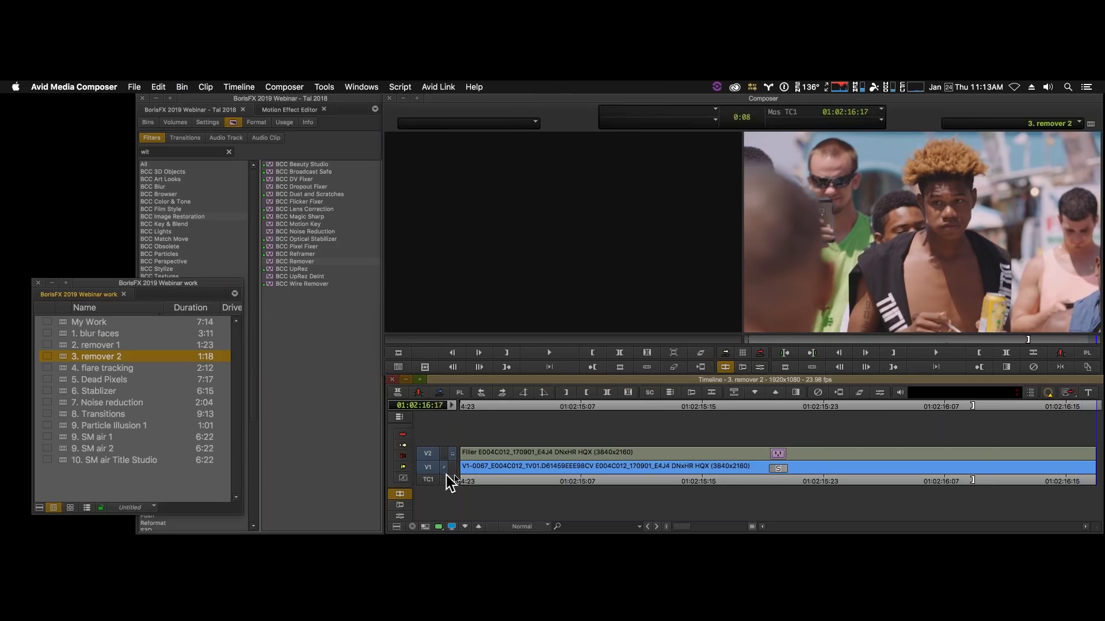
key(Home)
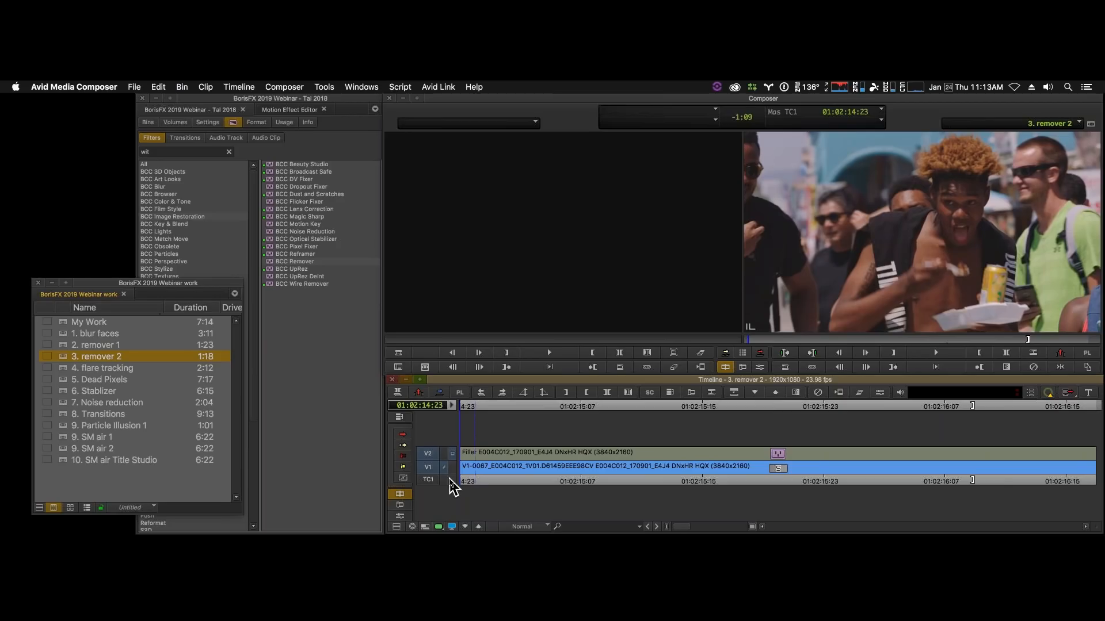
key(space)
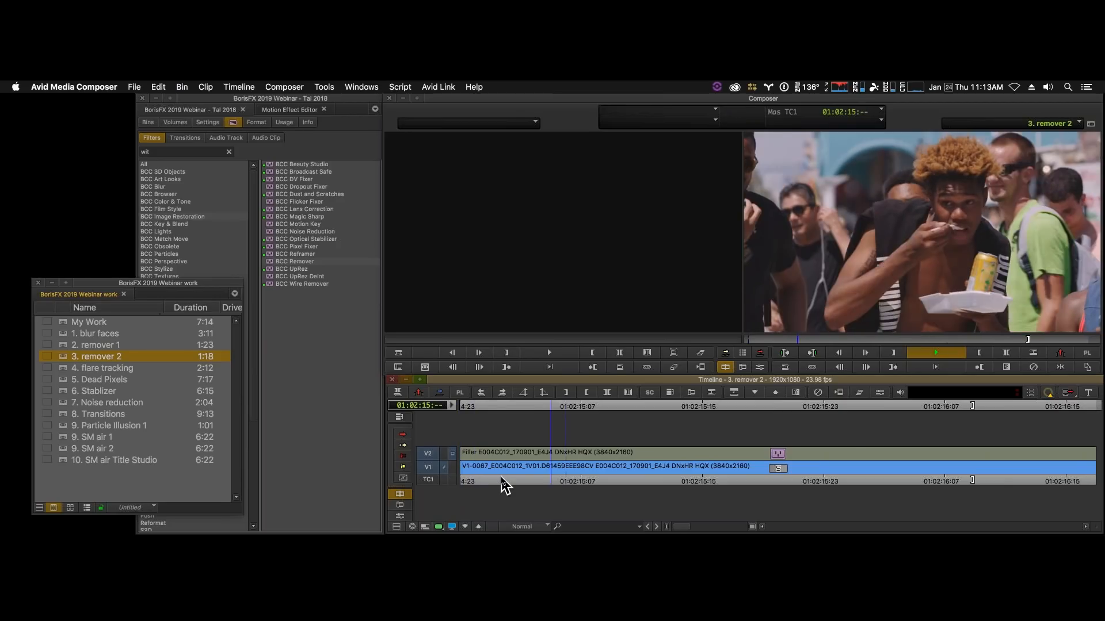
key(space)
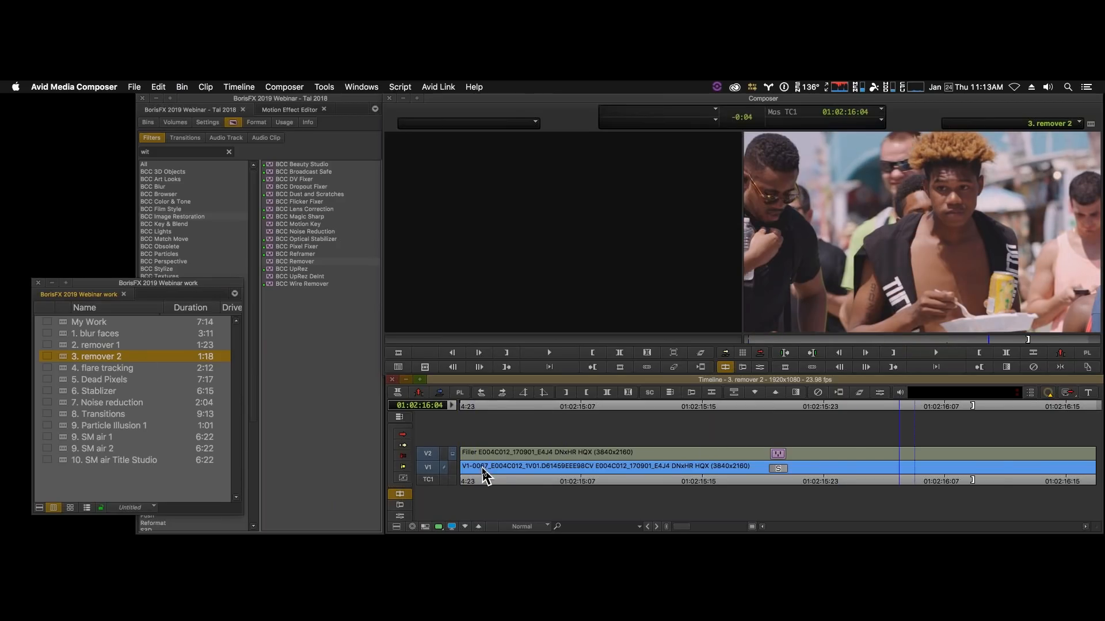
drag(484, 480, 444, 476)
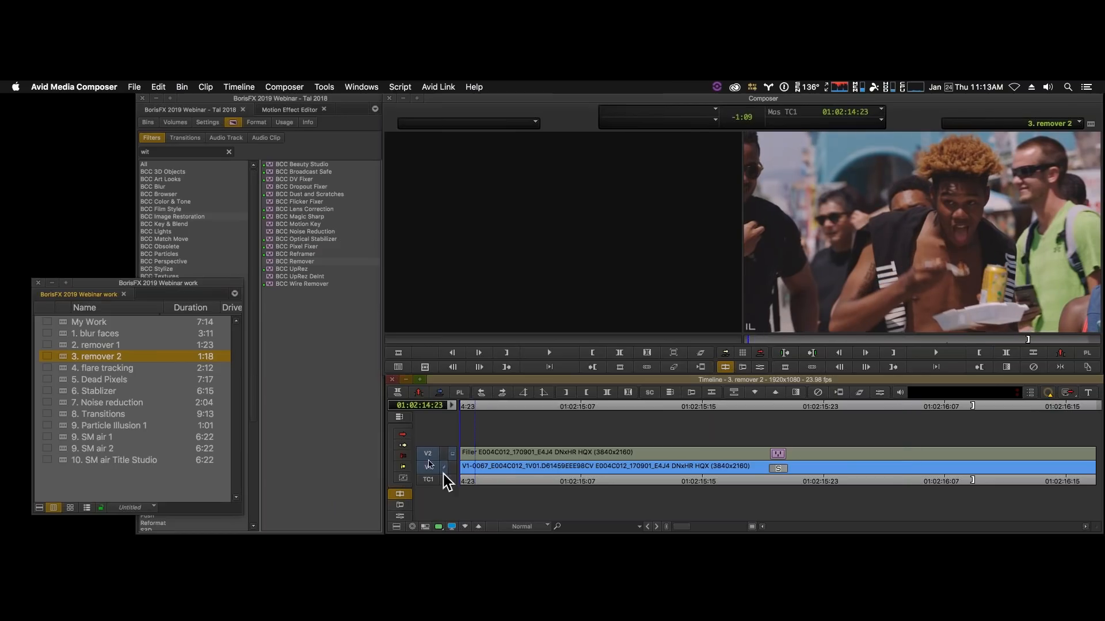
- Load the "4. flare tracking" sequence from the bin and review its basketball court clip
double_click(64, 369)
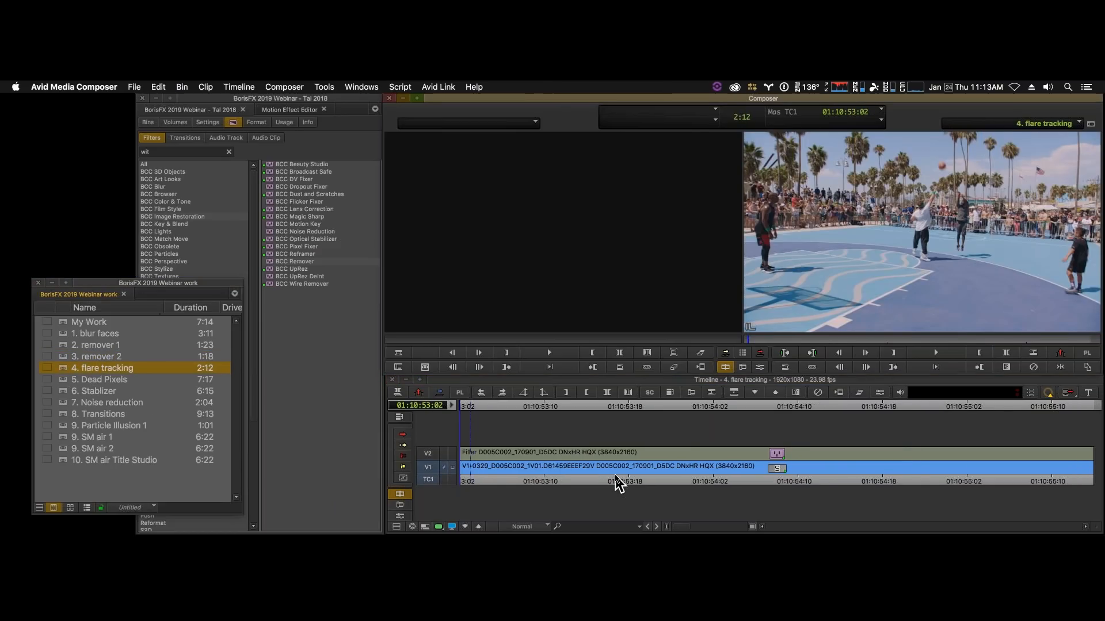
click(615, 481)
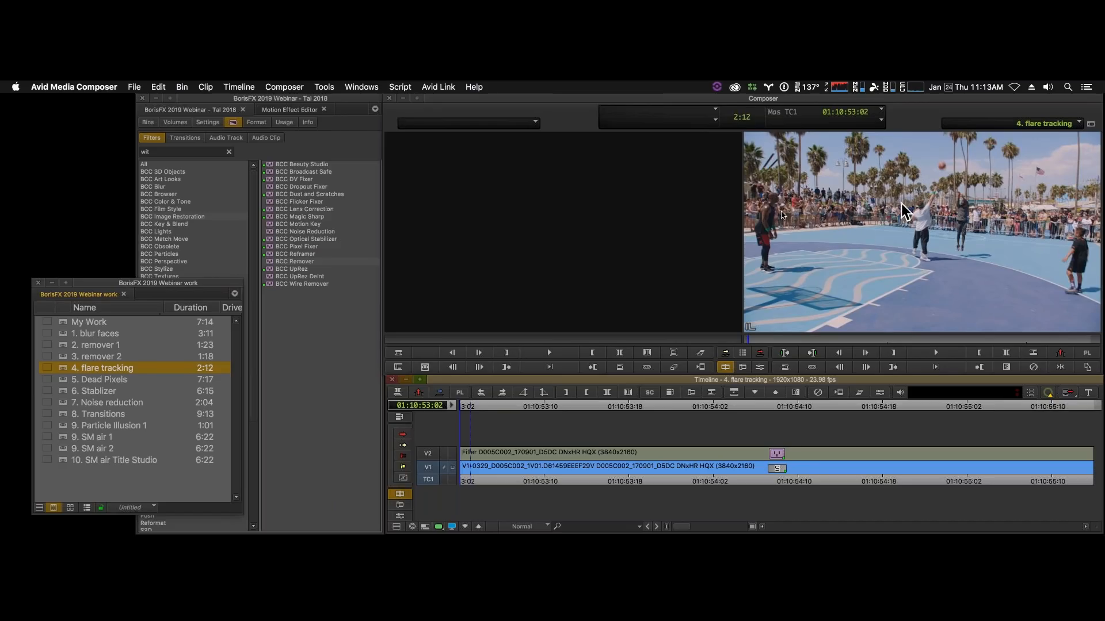
click(403, 353)
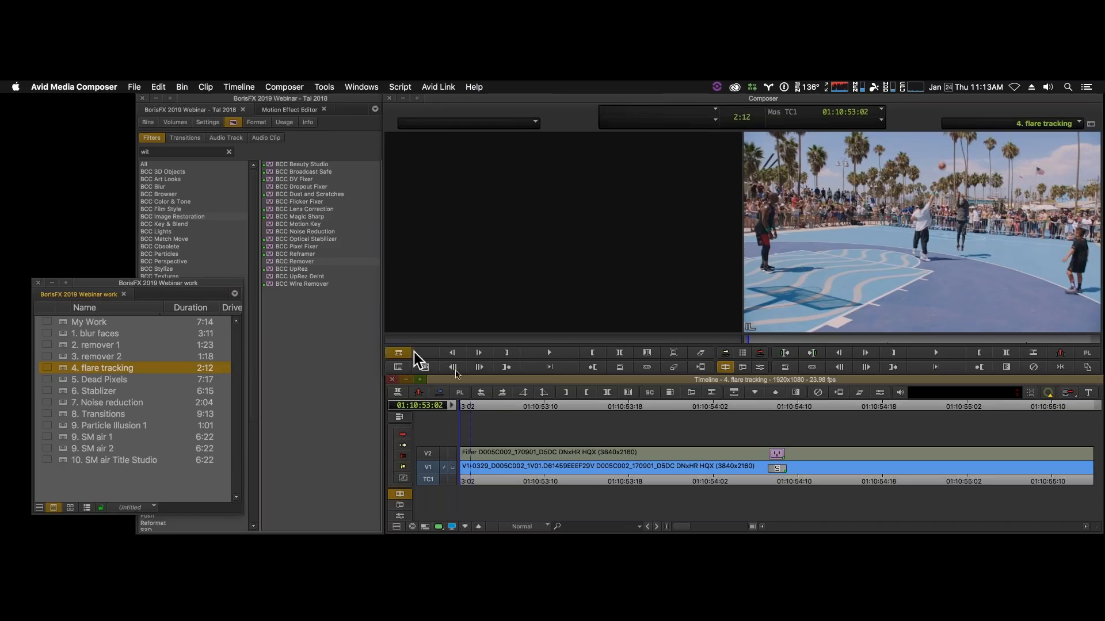
- Apply the BCC Lens Flare 3D filter from the BCC Lights category to the V1 clip
click(190, 151)
text(wit)
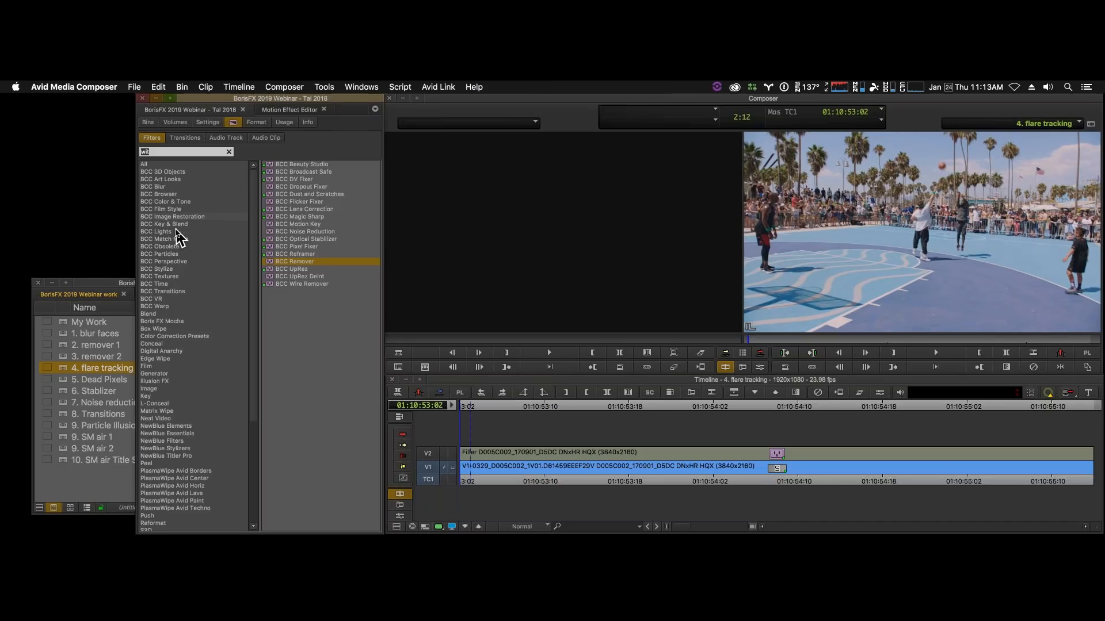
click(178, 232)
click(265, 202)
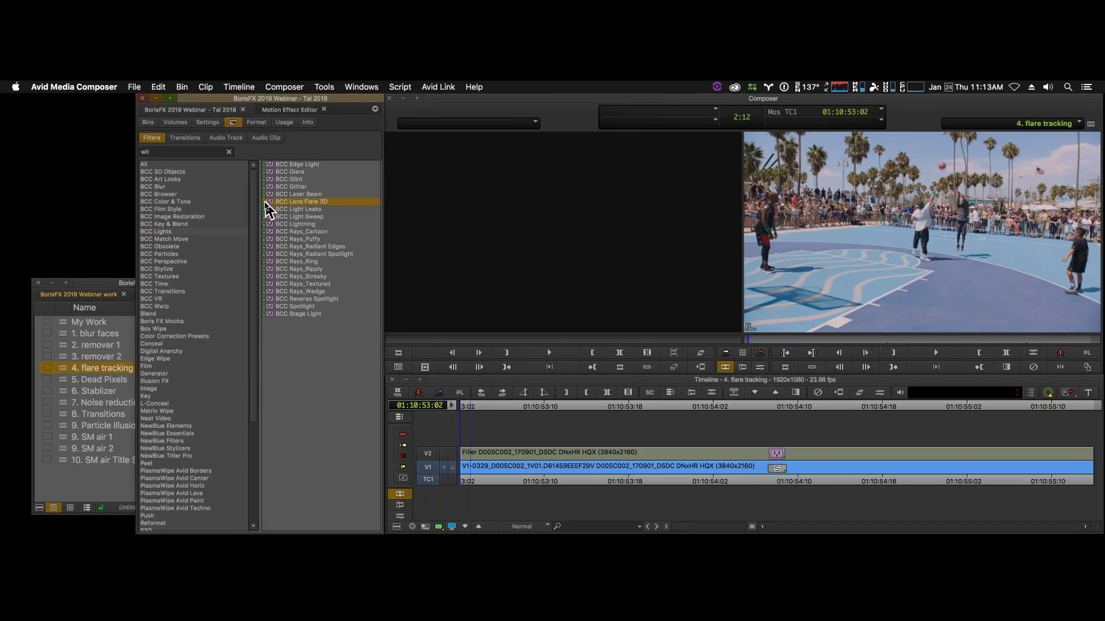
drag(266, 202, 563, 474)
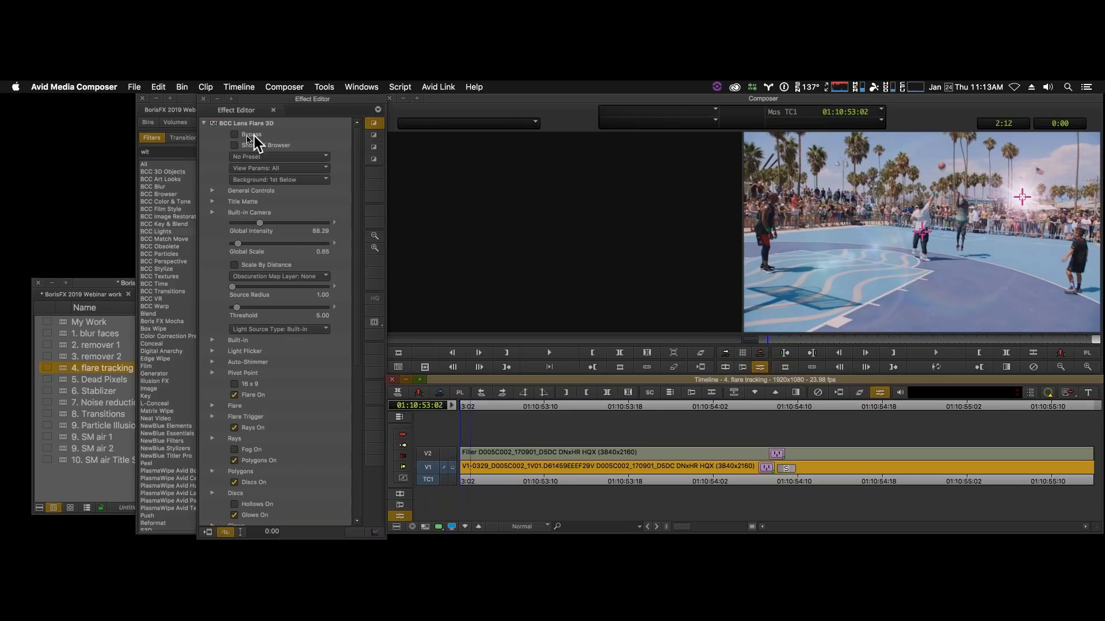
- Browse the BCC Lens Flare 3D presets in the FX Browser and apply BrightPopDD.bsp to the clip
click(236, 152)
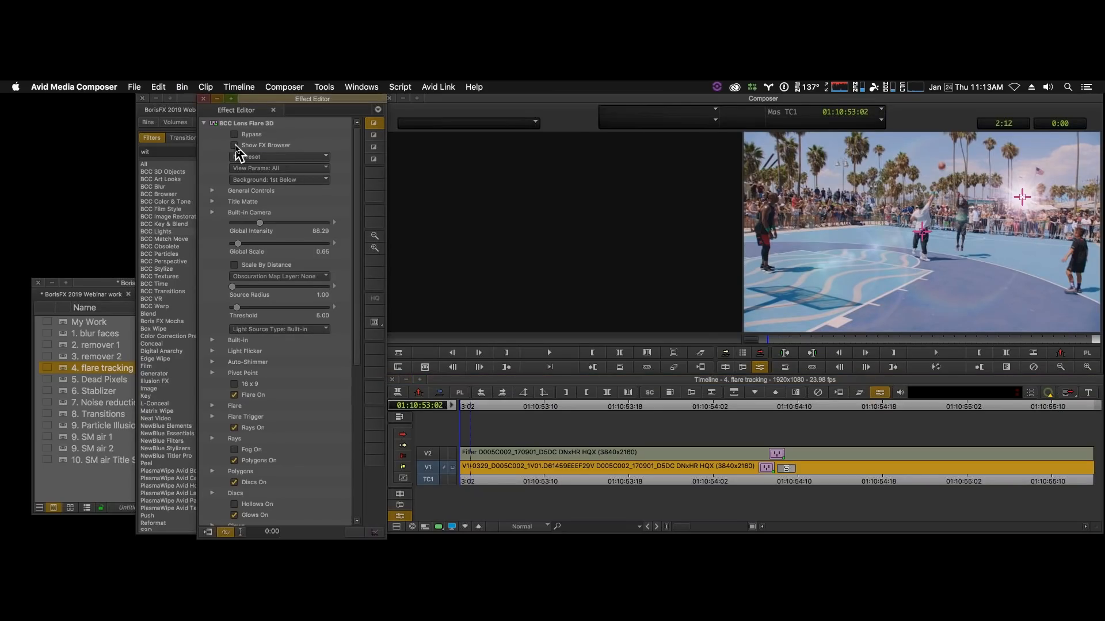
click(235, 145)
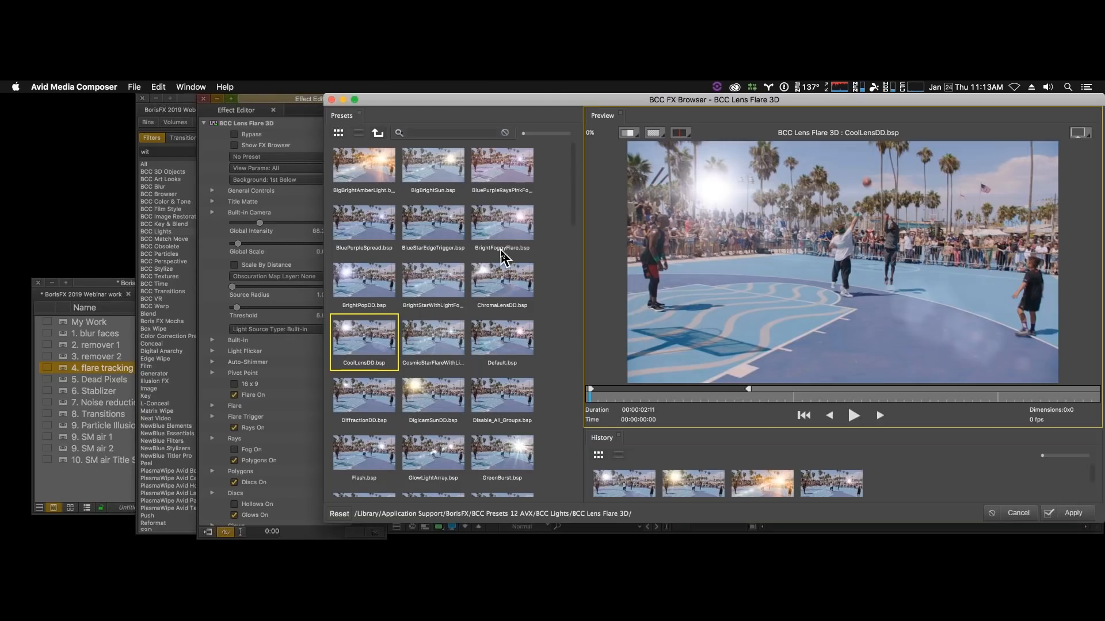
scroll(501, 256, down, 15)
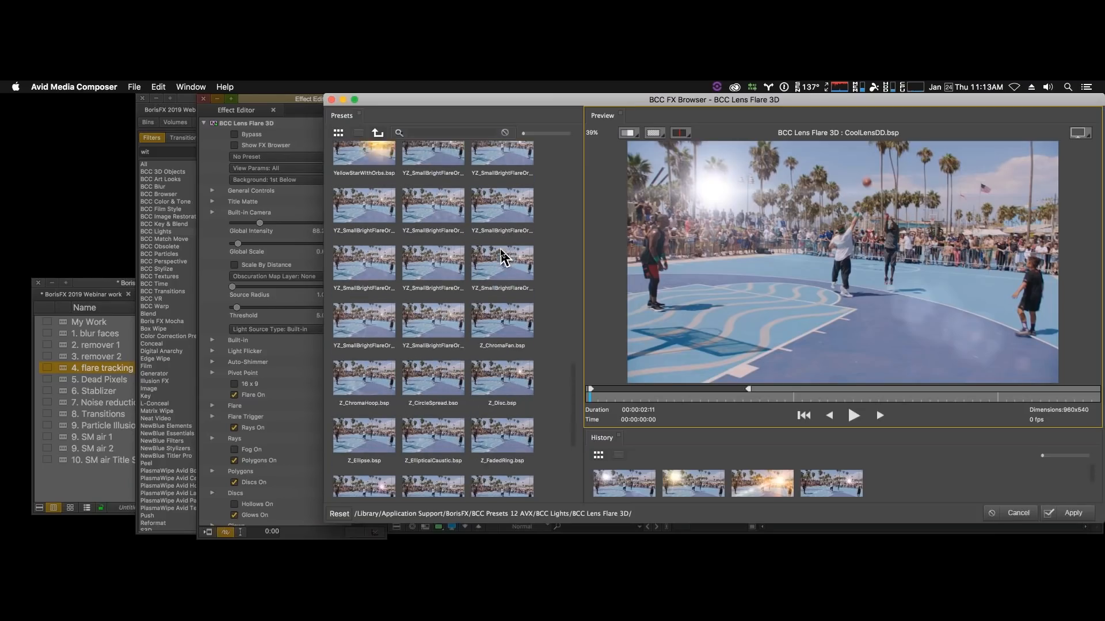
scroll(501, 256, up, 10)
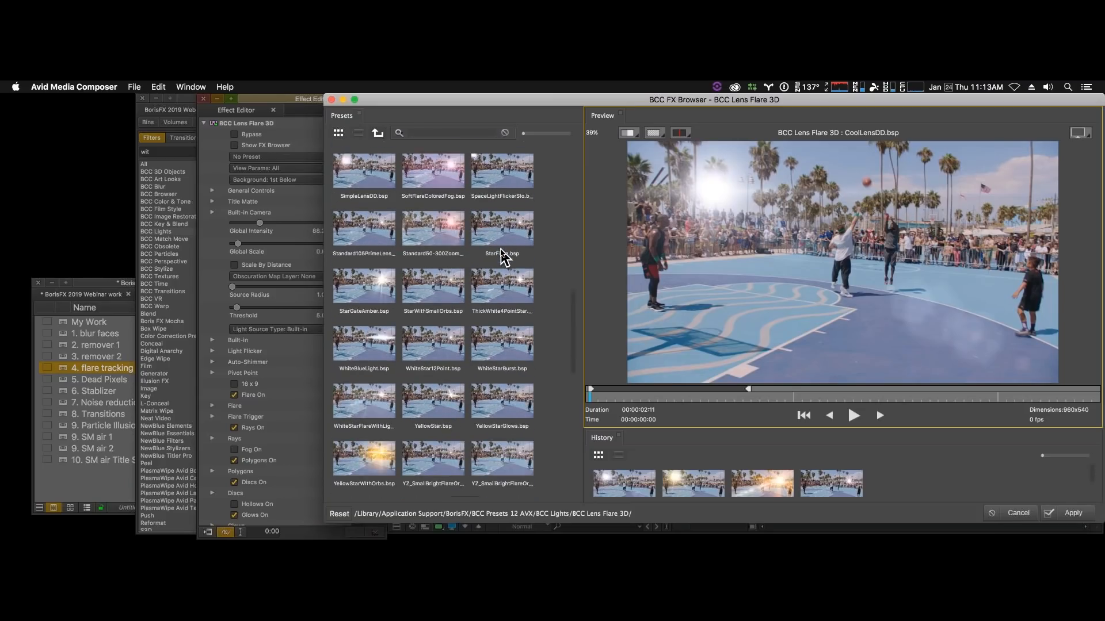
scroll(500, 256, up, 5)
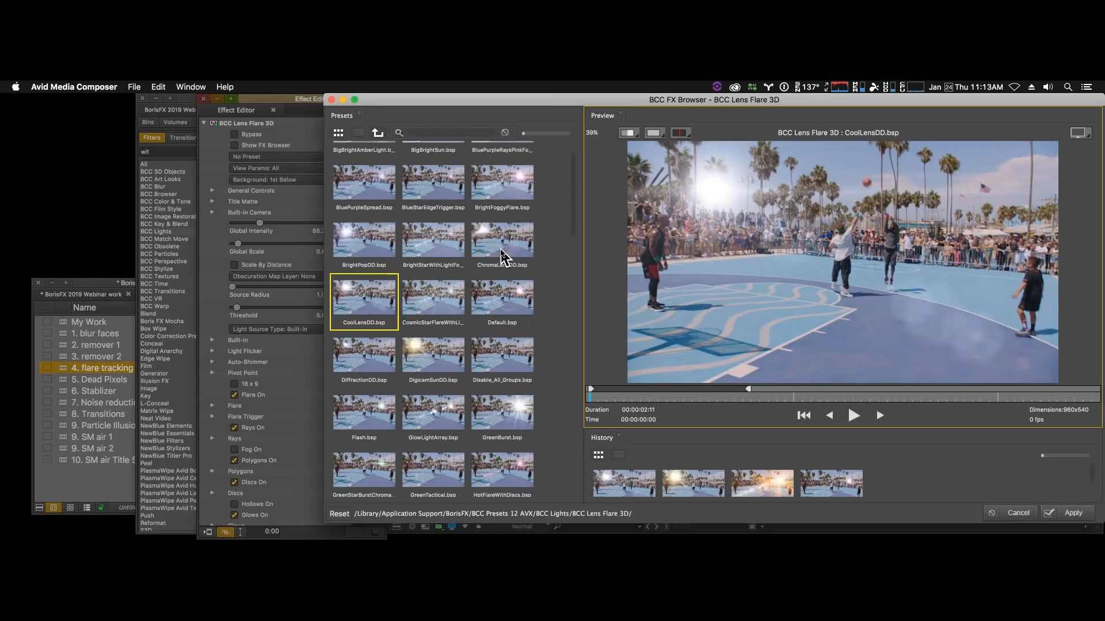
click(363, 246)
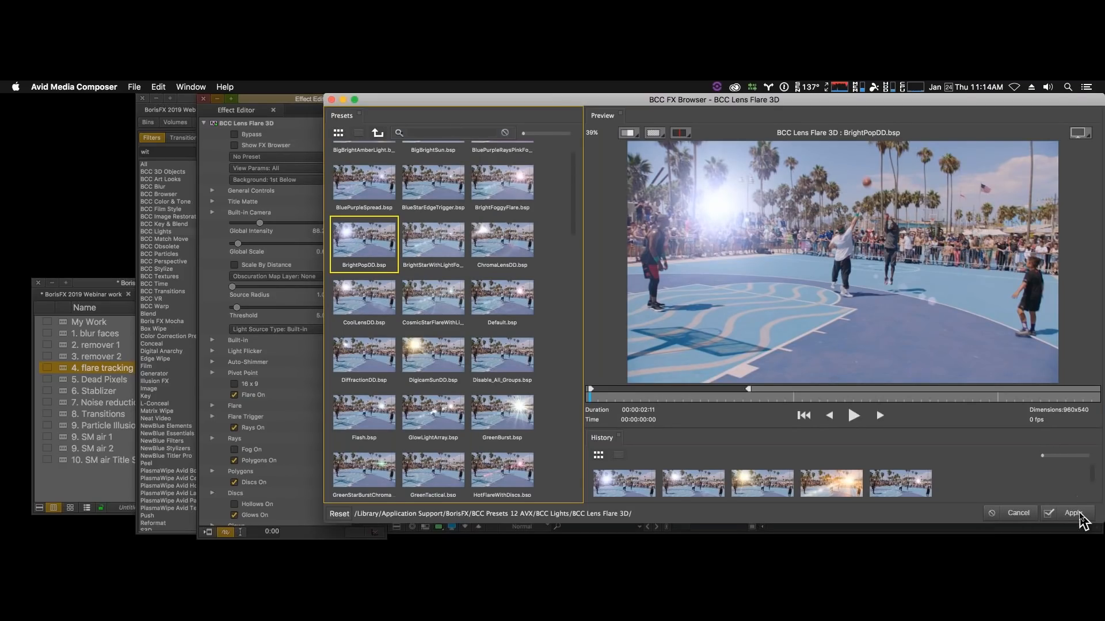
click(1077, 515)
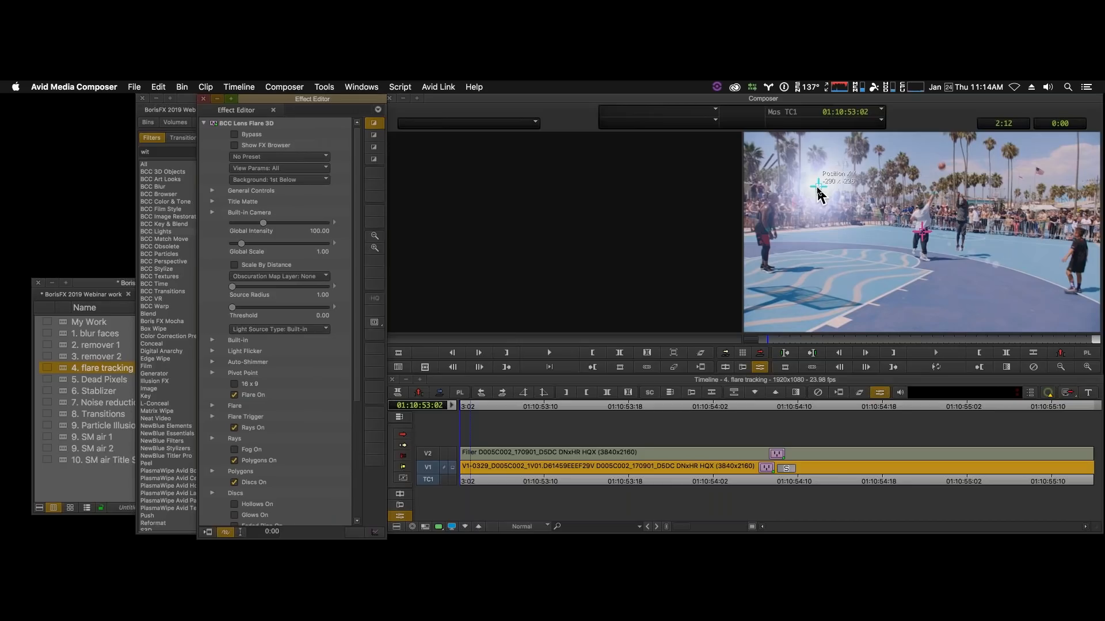
- Reposition the flare's light source into the sky just above the player in white and play the clip to check its placement
drag(818, 186, 903, 162)
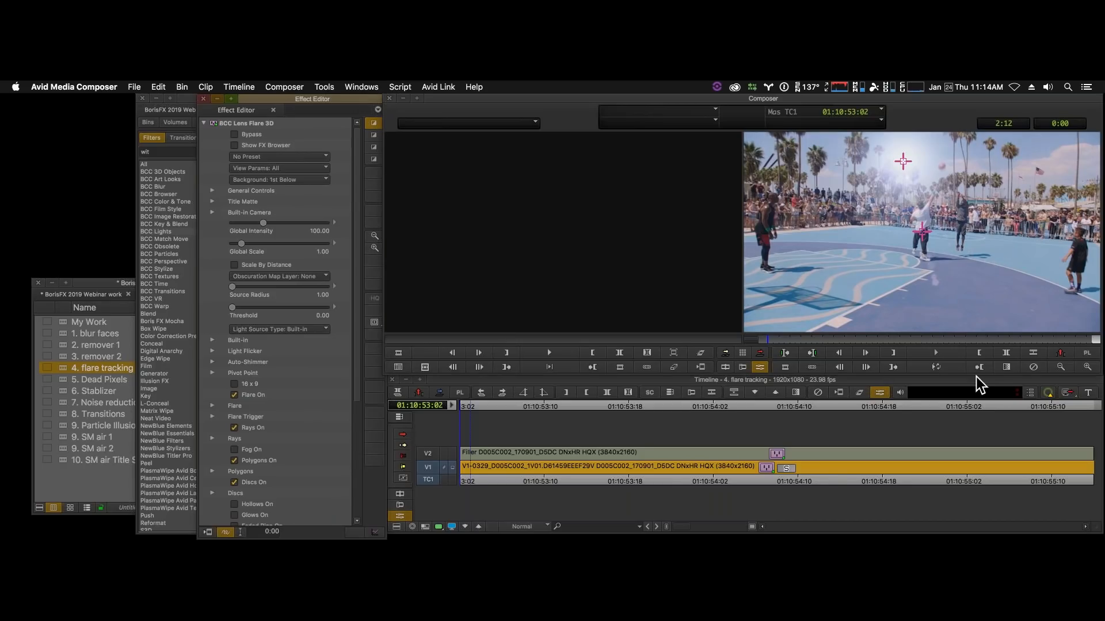
click(978, 368)
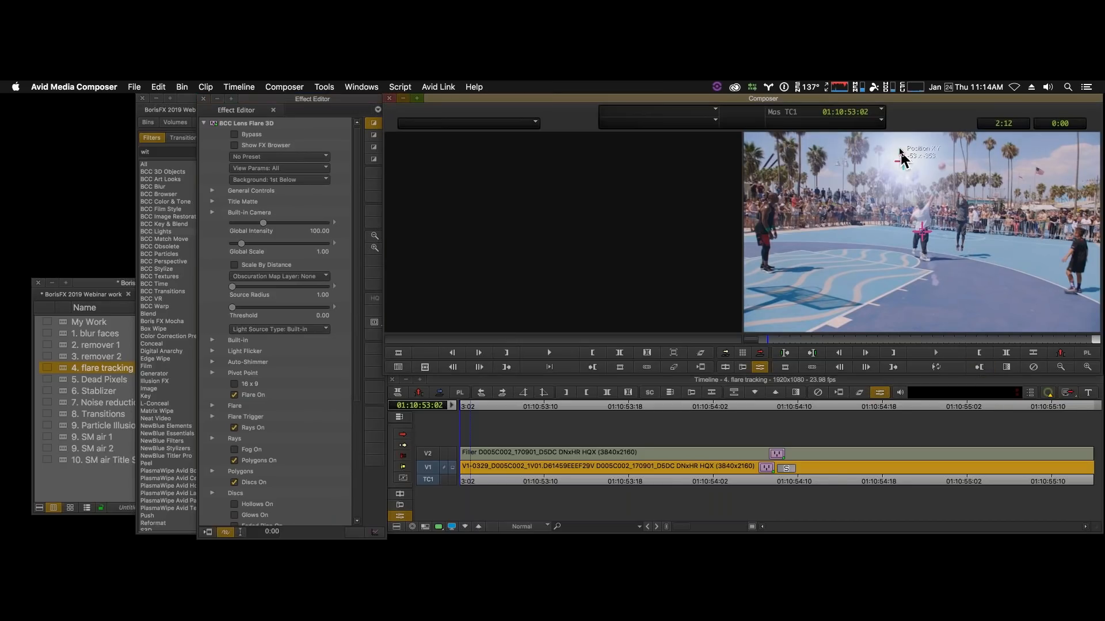
click(945, 366)
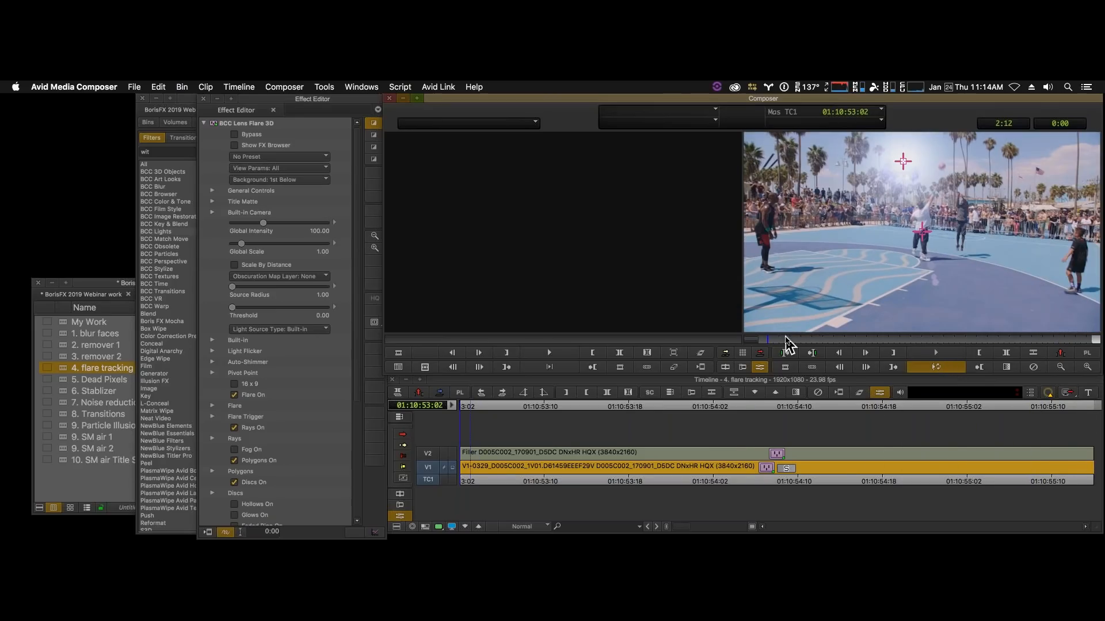
click(748, 339)
drag(889, 164, 898, 177)
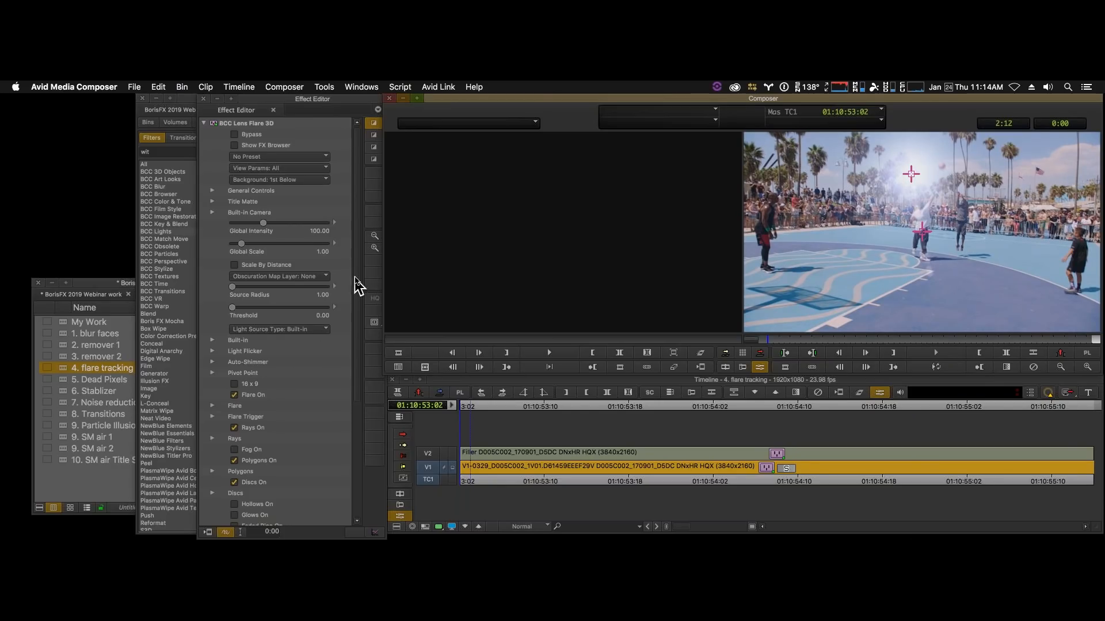
- Launch the Mocha motion tracker from the flare's Motion Tracker / Mocha settings and switch its workspace to Essentials
drag(358, 284, 370, 503)
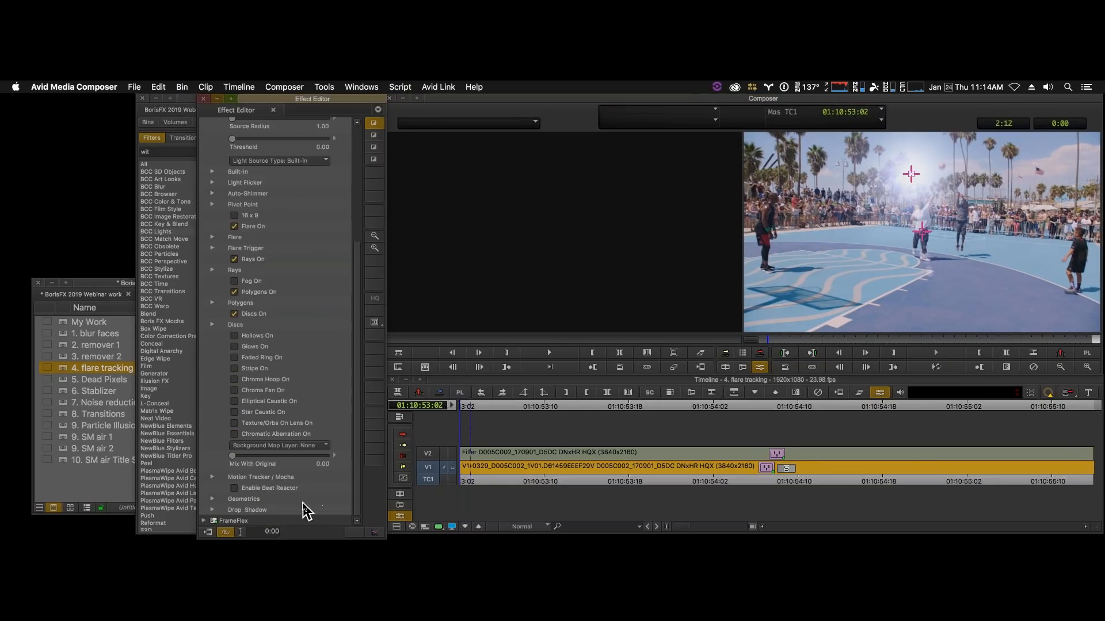
click(213, 478)
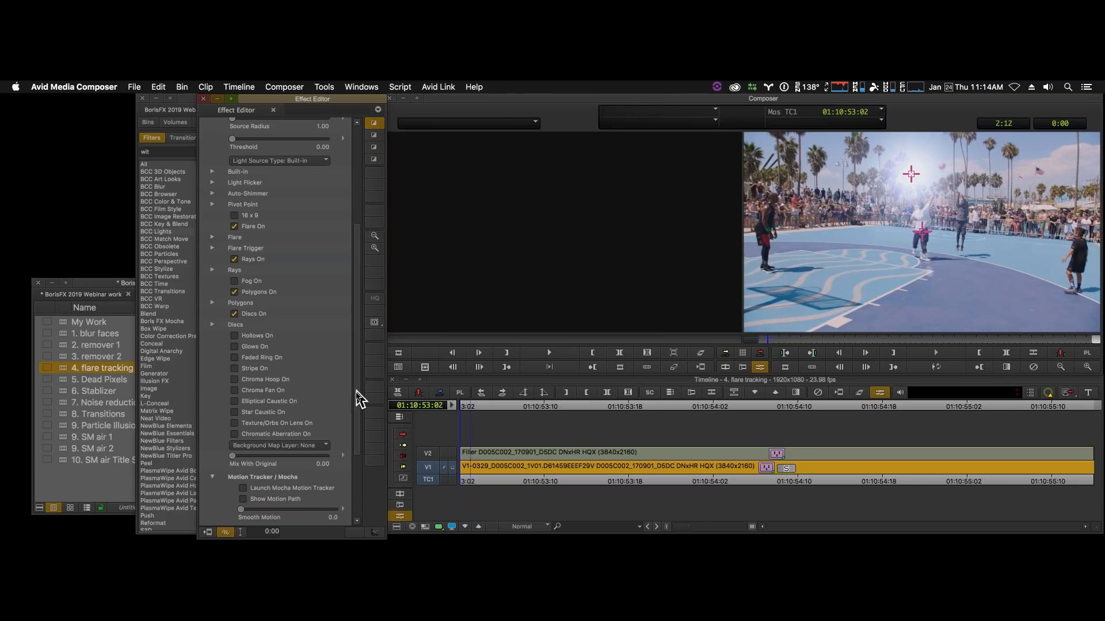
scroll(359, 399, down, 5)
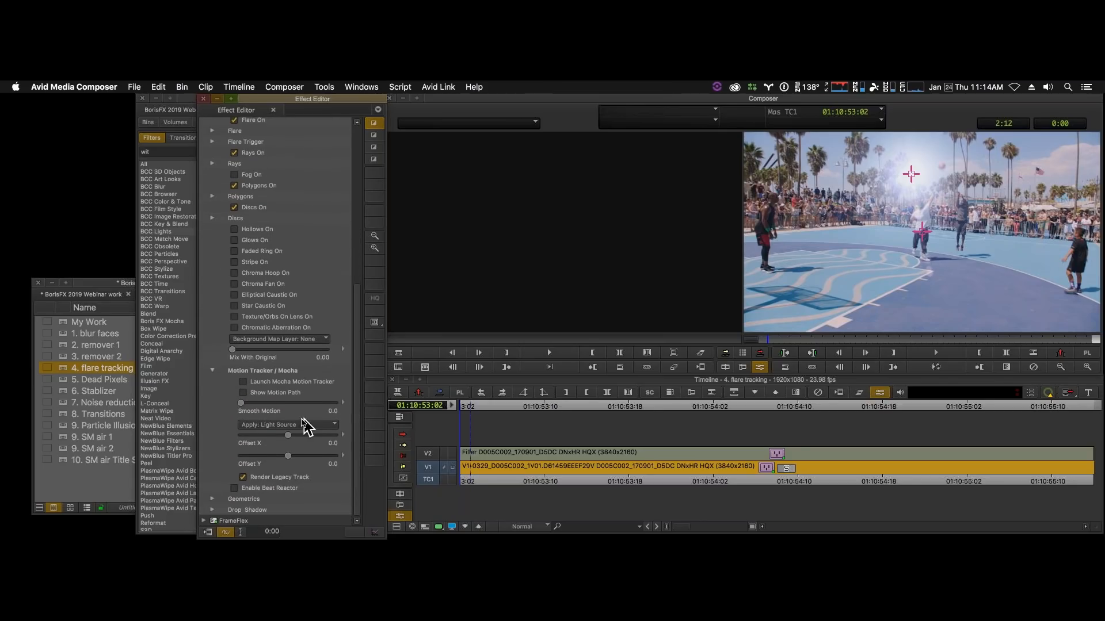
click(244, 382)
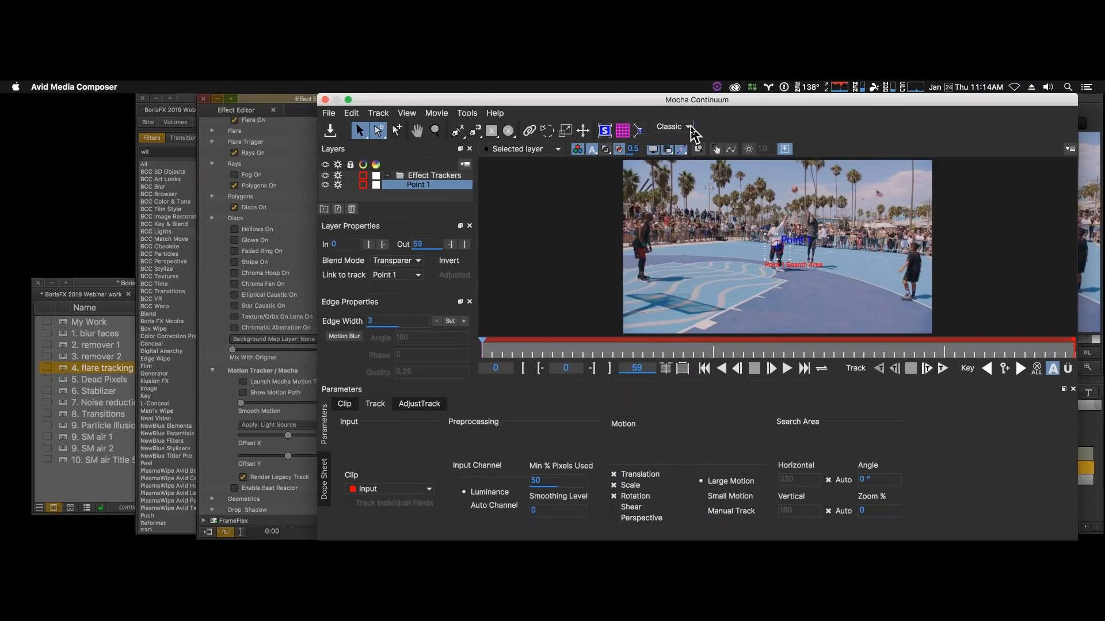
click(689, 129)
click(686, 143)
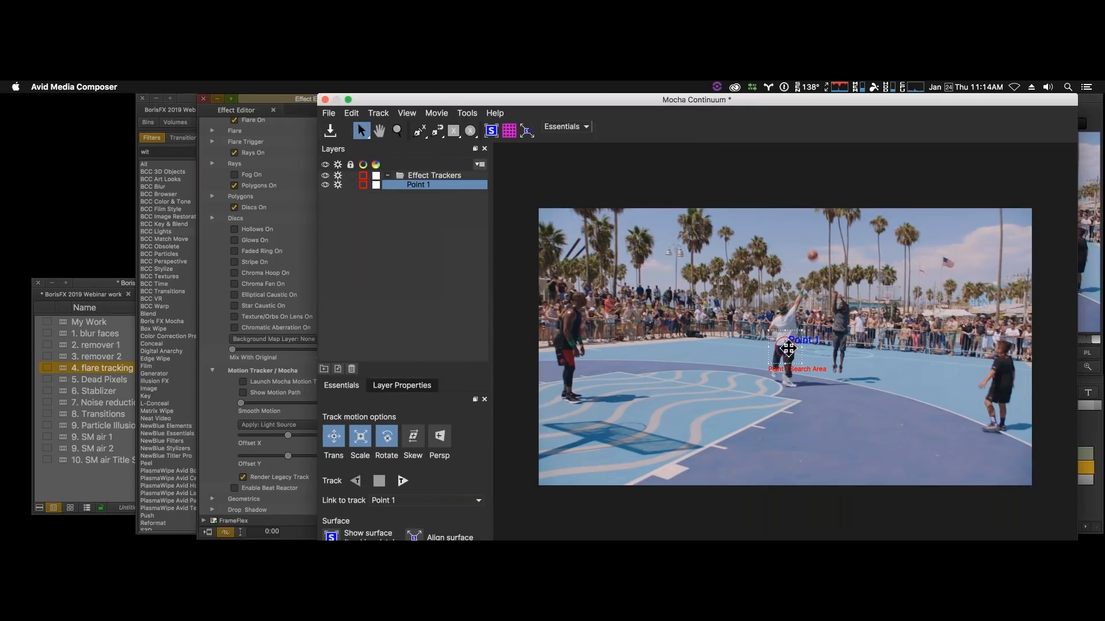
- Move the Point 1 tracker and its search area onto the palm treetop beside the basketball and track forward through the clip
drag(788, 348, 761, 249)
drag(789, 345, 770, 231)
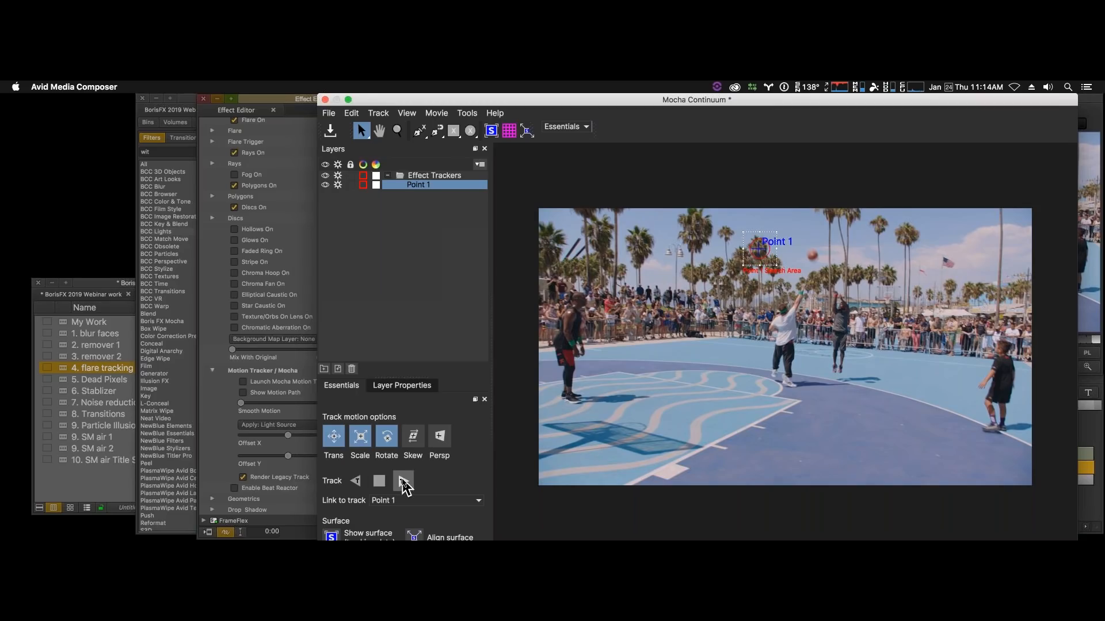
click(402, 481)
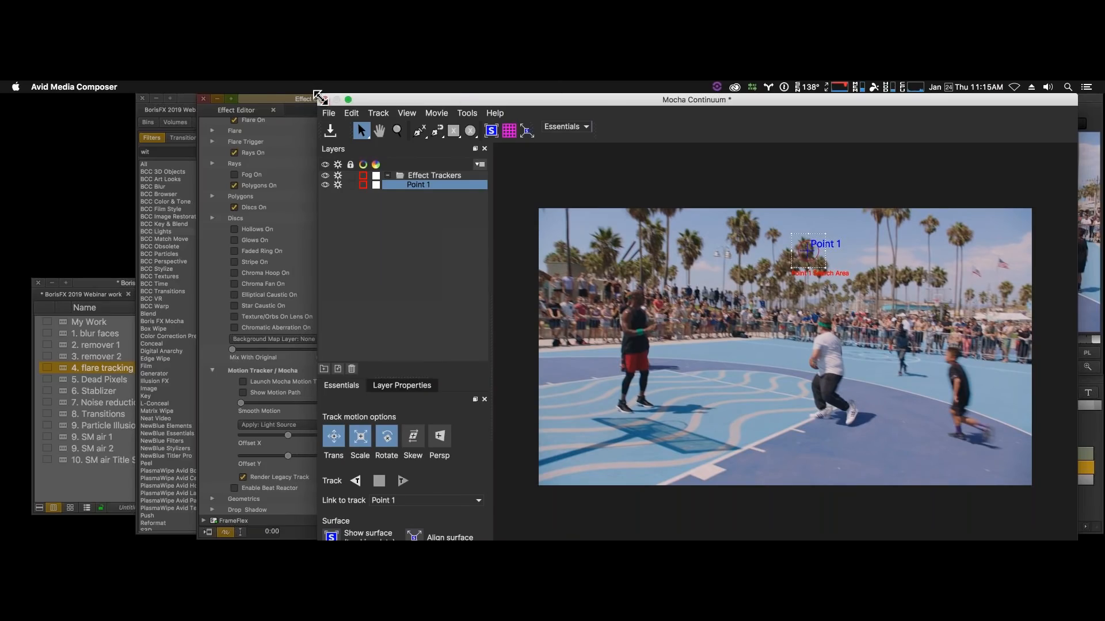
- Shrink the Mocha window to reach its playback controls, then close Mocha, keeping the Point 1 track
drag(321, 98, 399, 186)
drag(474, 191, 411, 103)
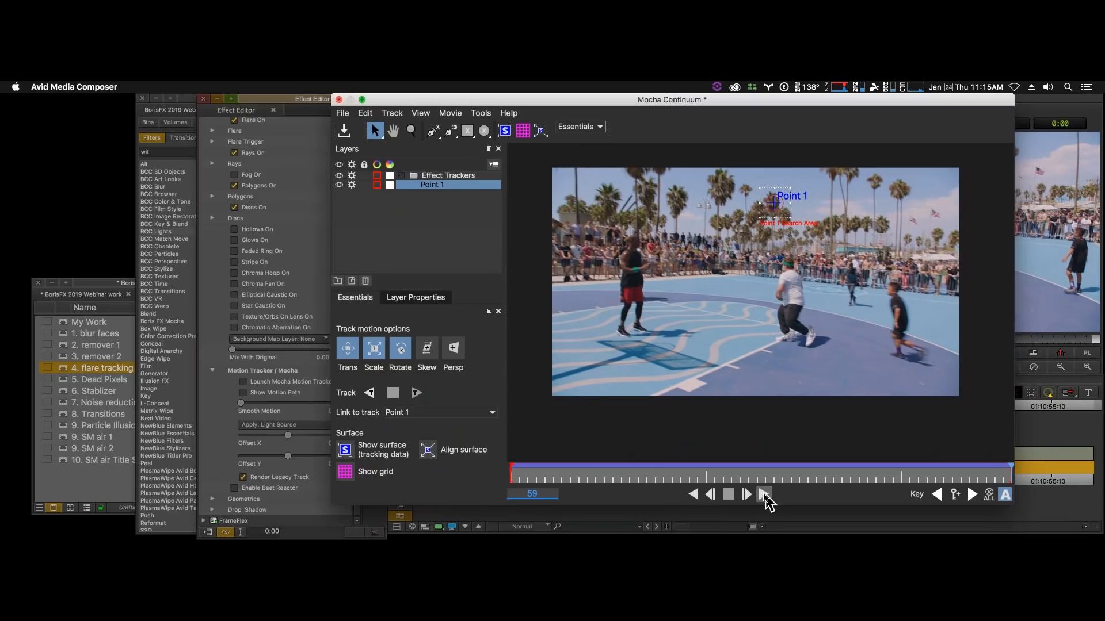
click(763, 494)
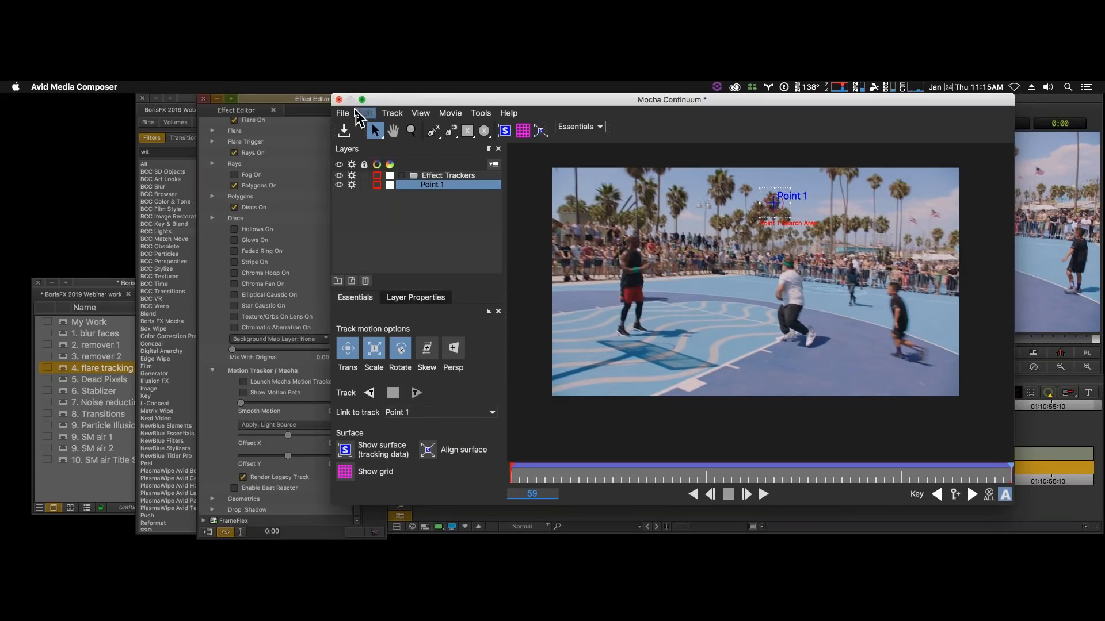
click(339, 99)
click(851, 165)
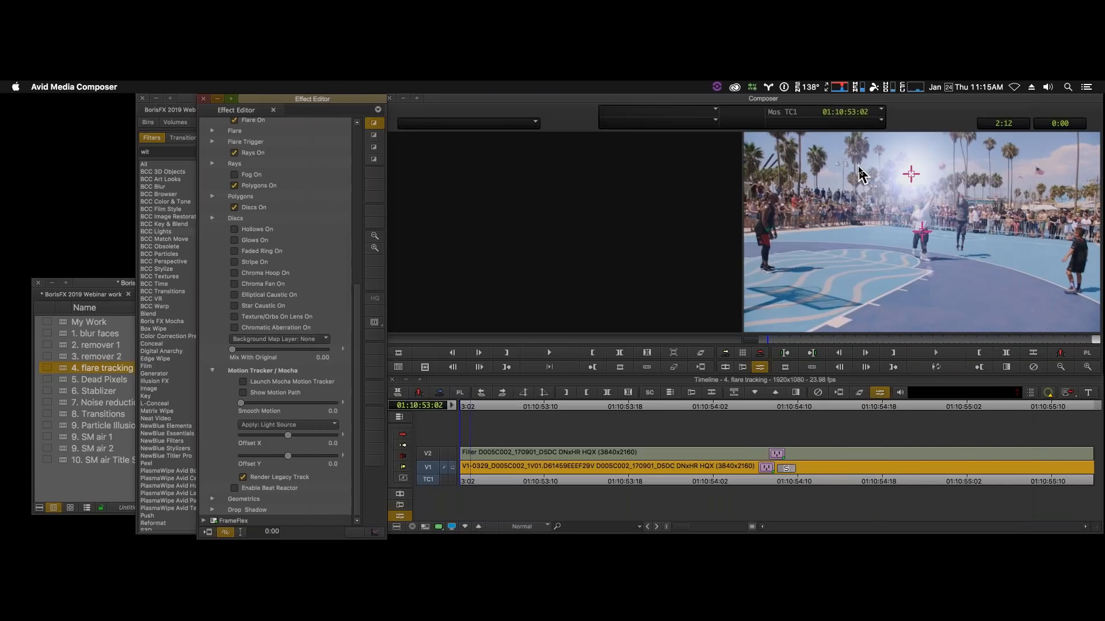
- Turn off Render Legacy Track and set the tracker's Offset X to 1.2 and Offset Y to 3.8
click(946, 368)
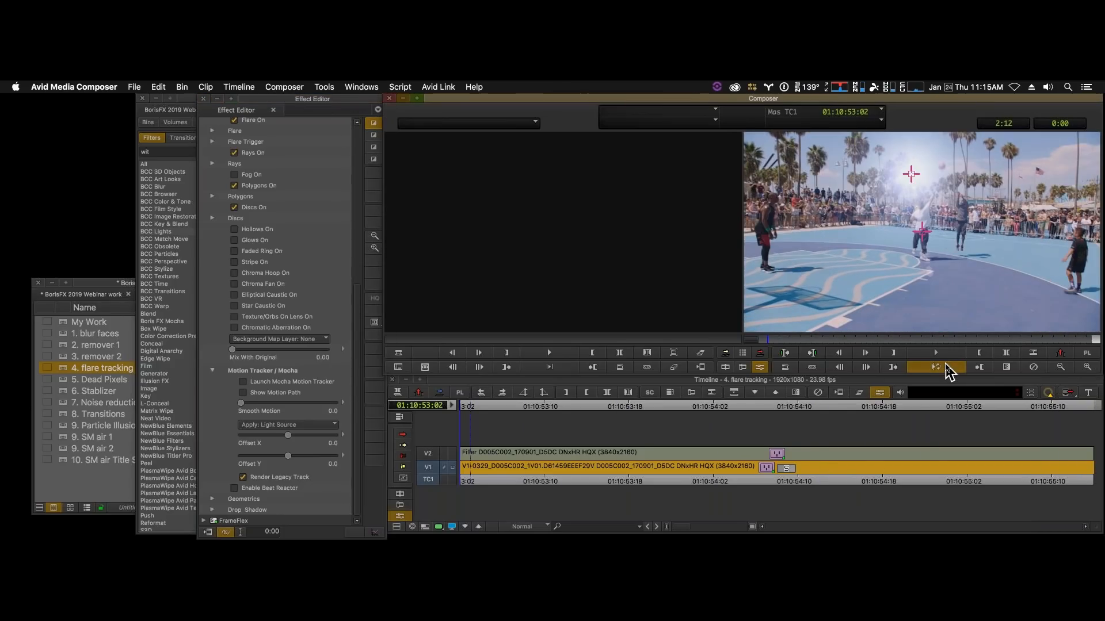
click(947, 368)
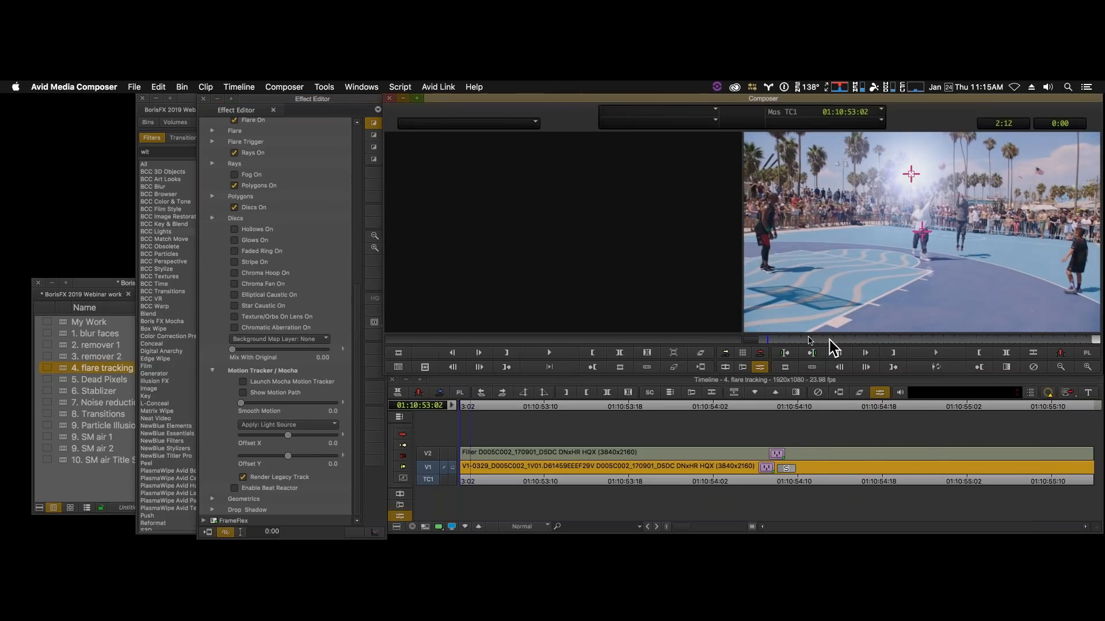
click(242, 478)
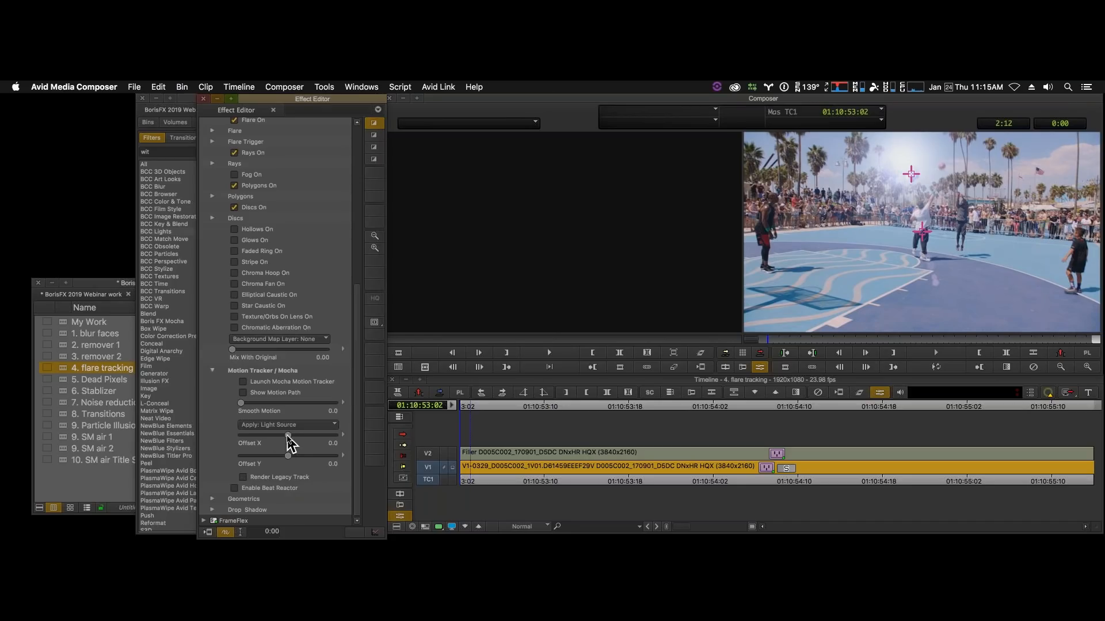
drag(288, 437, 288, 438)
drag(288, 455, 290, 457)
drag(289, 436, 289, 436)
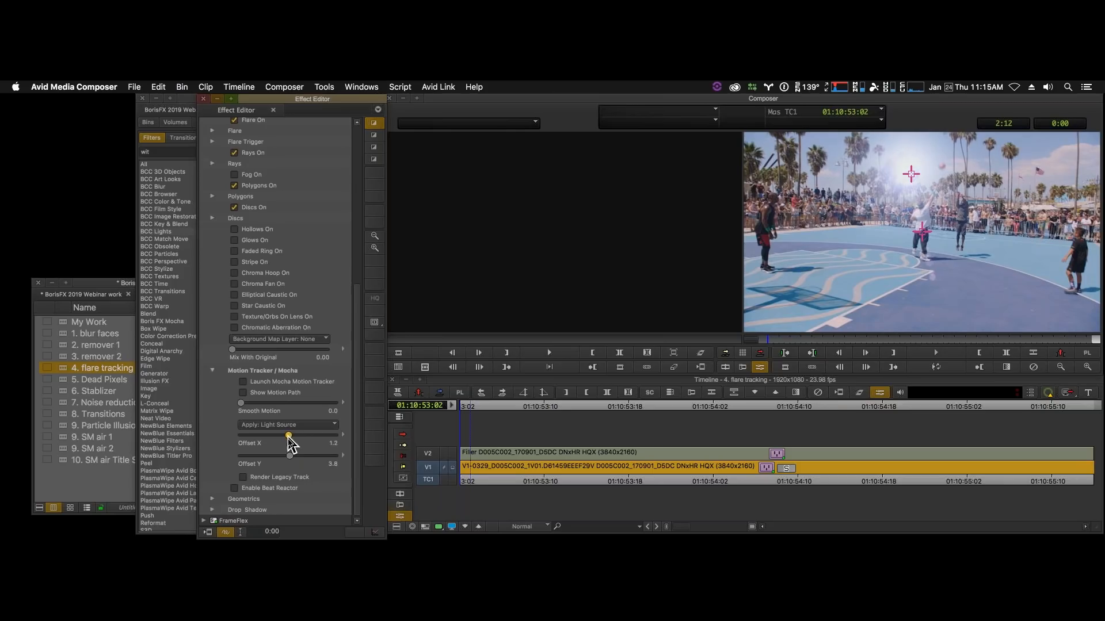
- Play and scrub through the clip to examine how the flare follows the palm trees, and return to the first frame
click(936, 369)
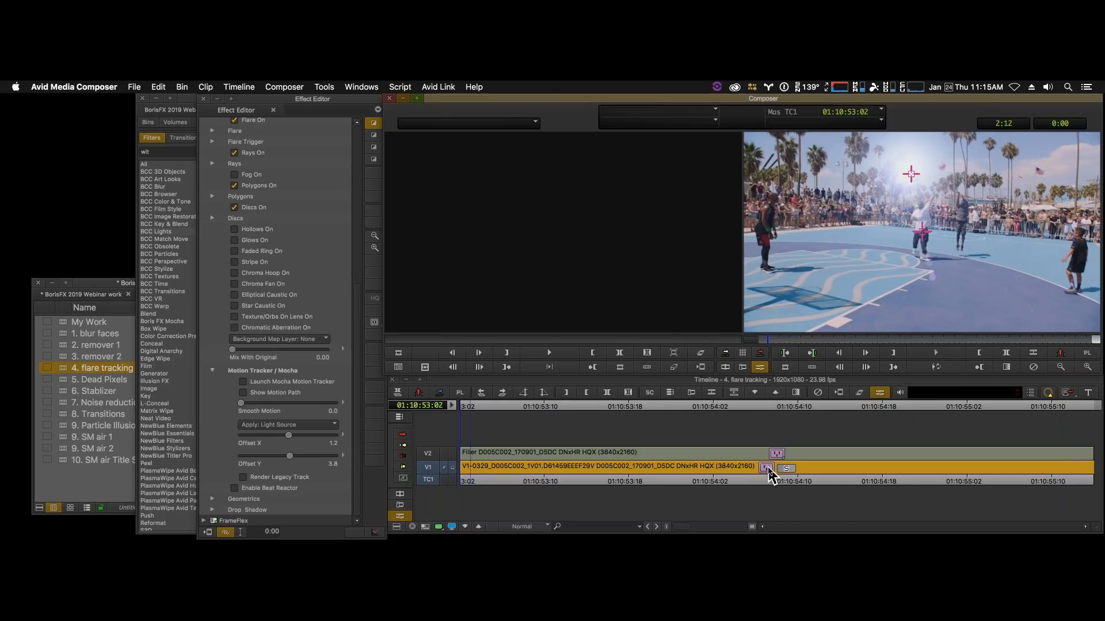
click(938, 354)
click(940, 367)
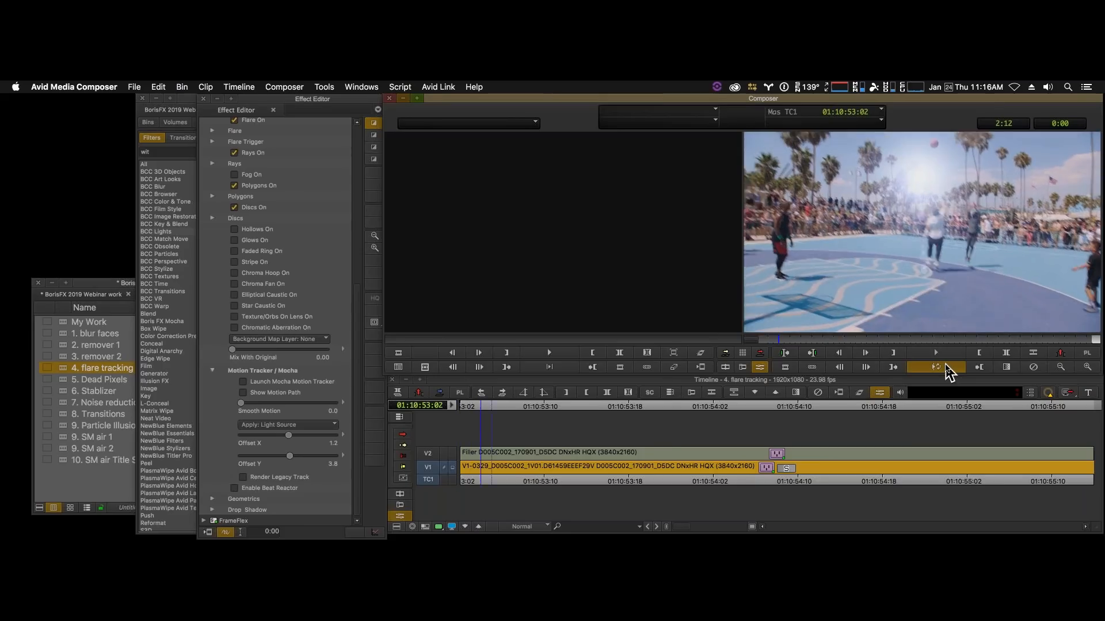
click(946, 368)
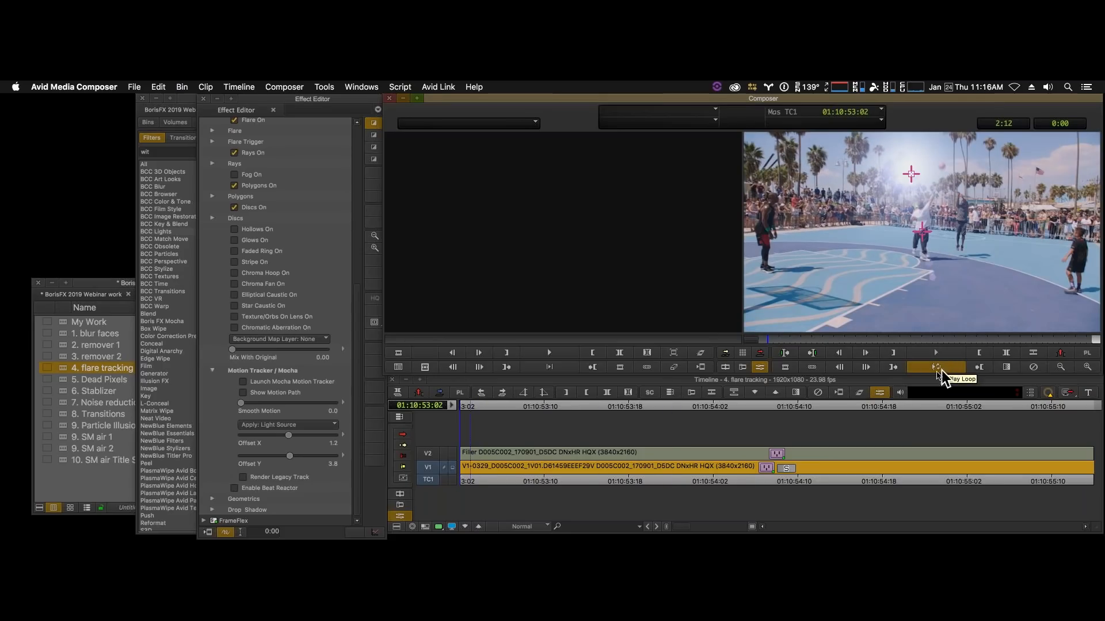
click(778, 341)
drag(792, 345, 1070, 344)
drag(983, 342, 763, 349)
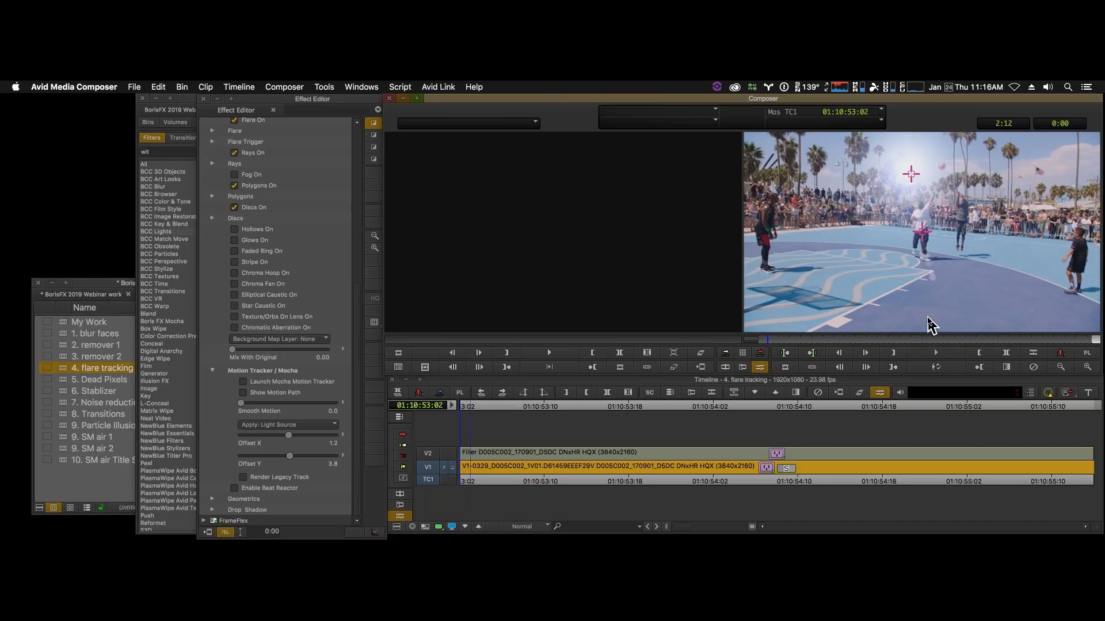
key(space)
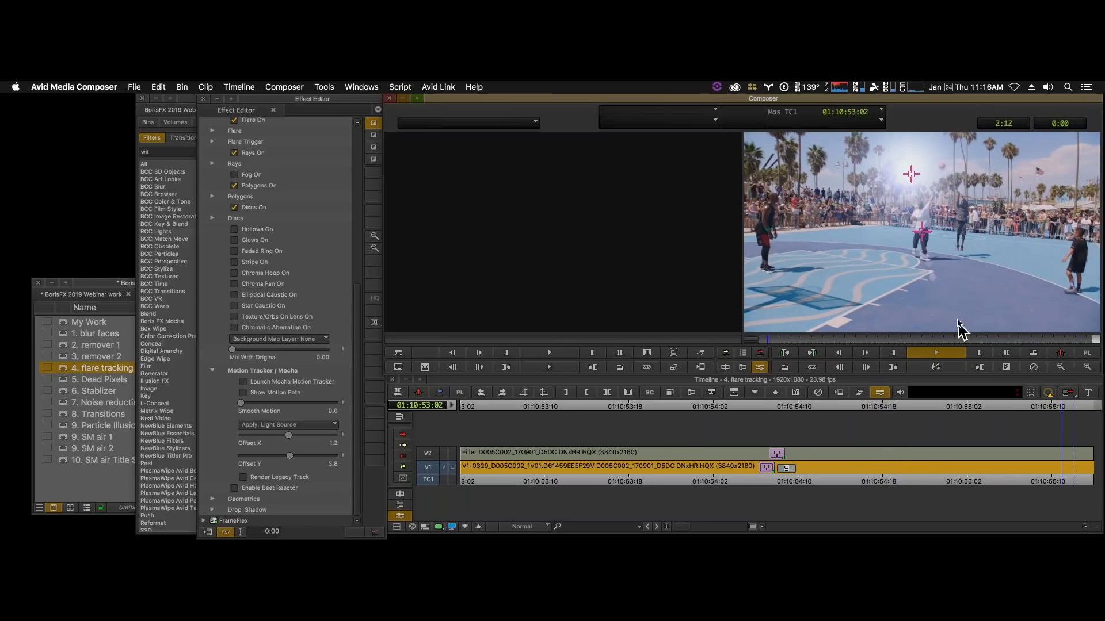
key(space)
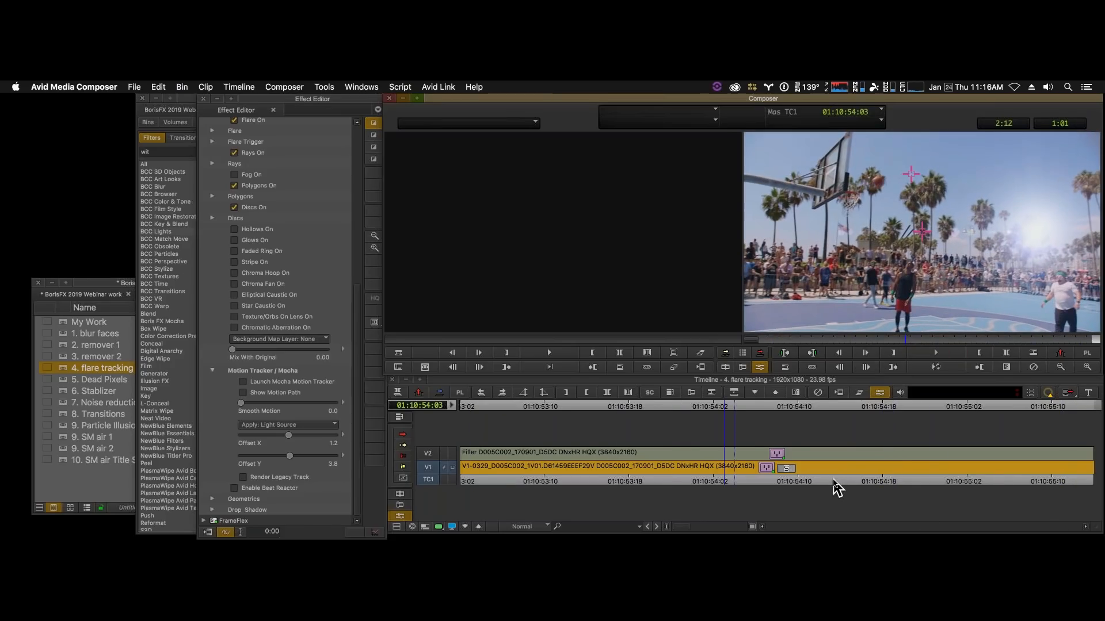
drag(836, 486, 461, 485)
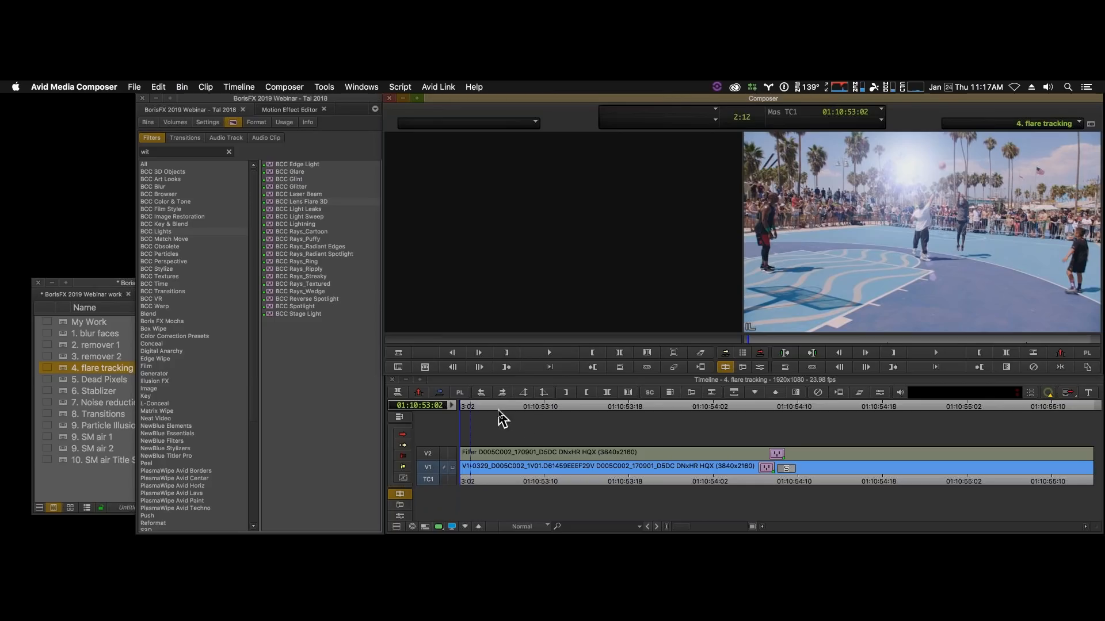
- Load the "5. Dead Pixels" sequence from the bin and scrub to 01:00:04:14 to inspect the footage
click(66, 389)
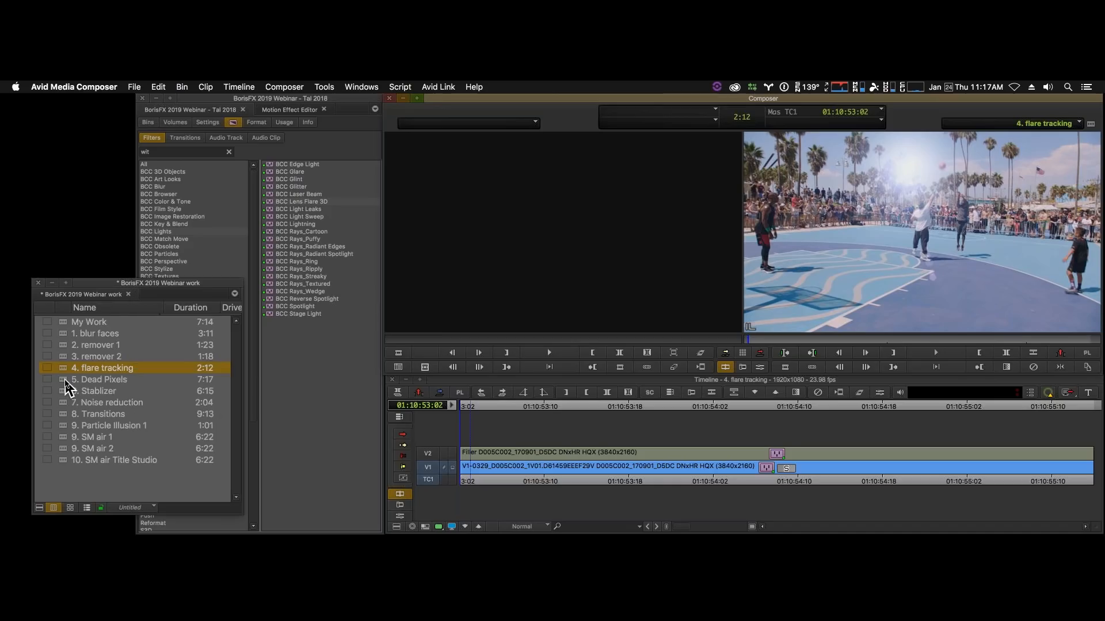
click(64, 381)
double_click(64, 381)
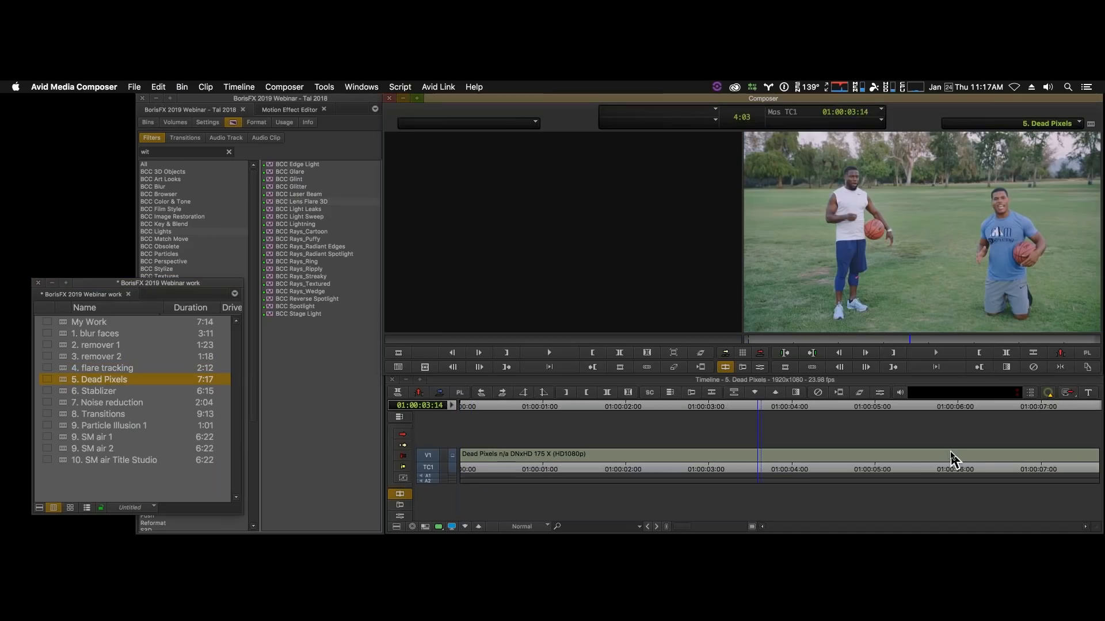
click(805, 469)
drag(805, 469, 843, 469)
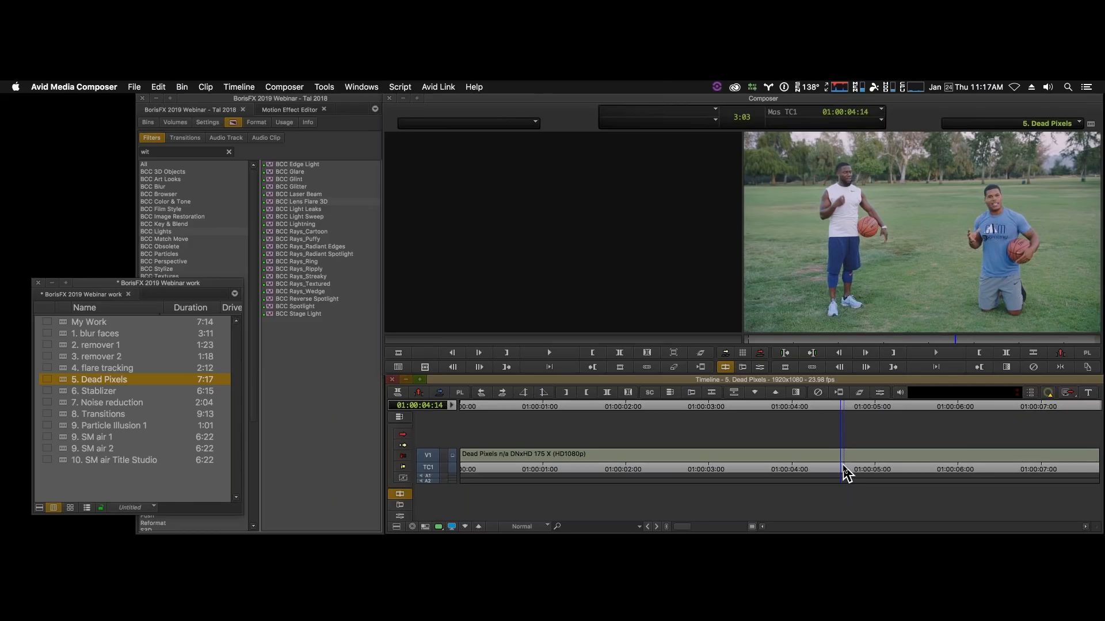
- Magnify the Dead Pixels footage around the basketball and grass to examine the dead pixels, and return to 01:00:04:14
click(763, 367)
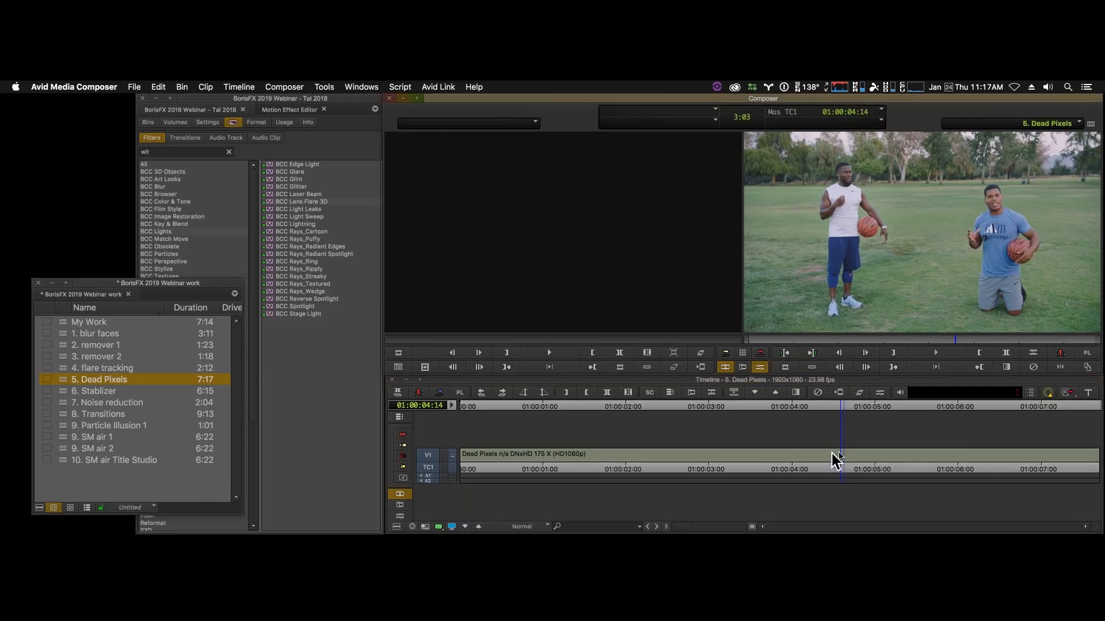
click(850, 455)
click(1087, 367)
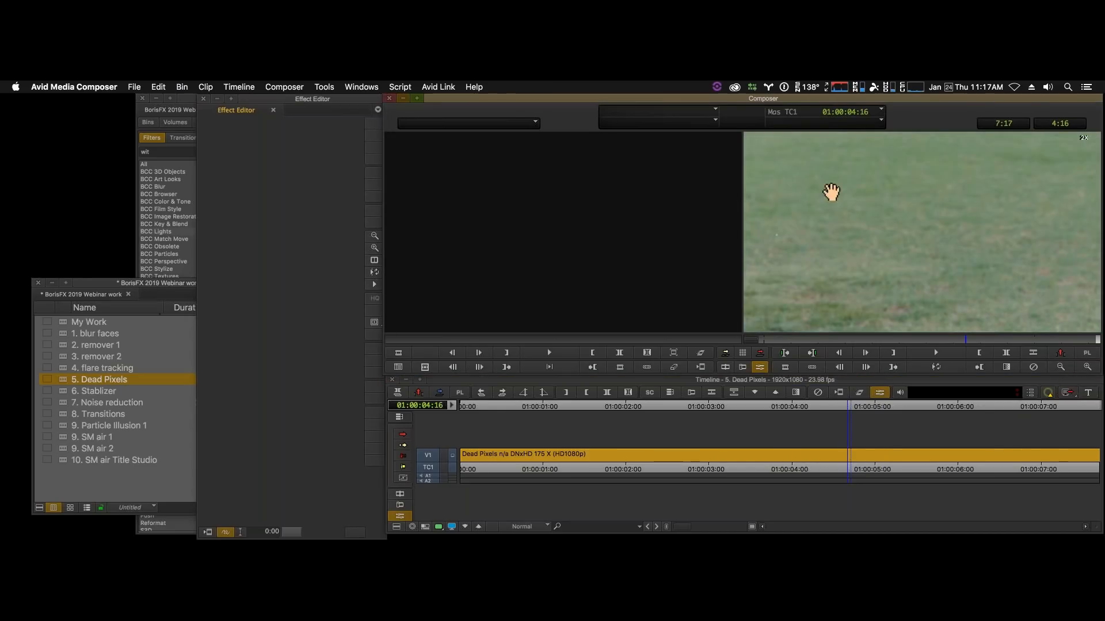
drag(831, 192, 996, 205)
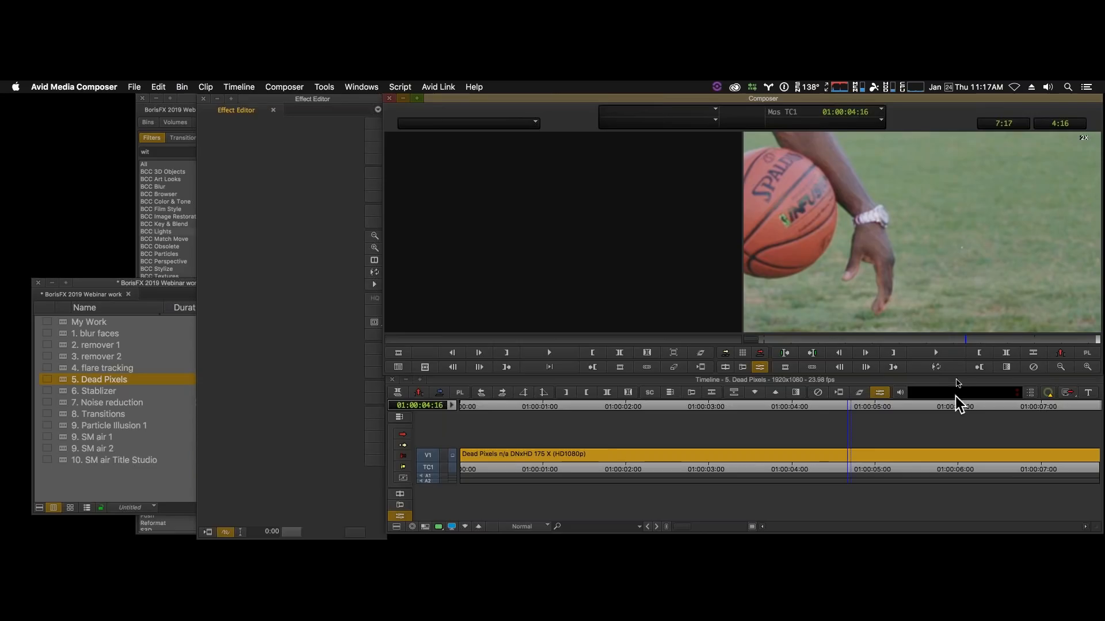
drag(935, 340, 1008, 328)
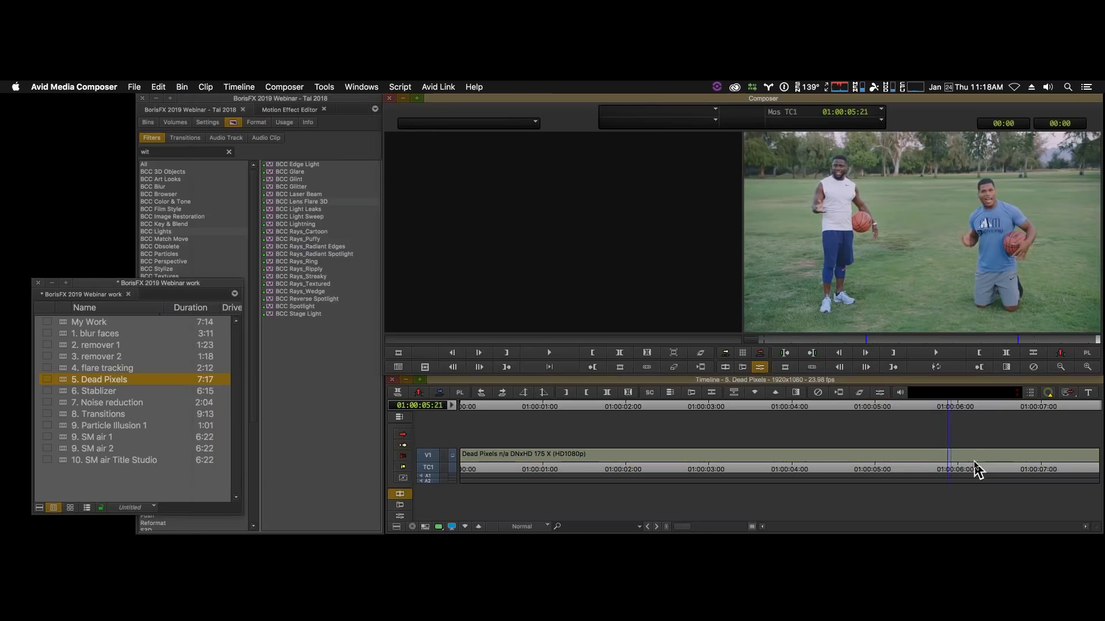
drag(898, 463, 842, 460)
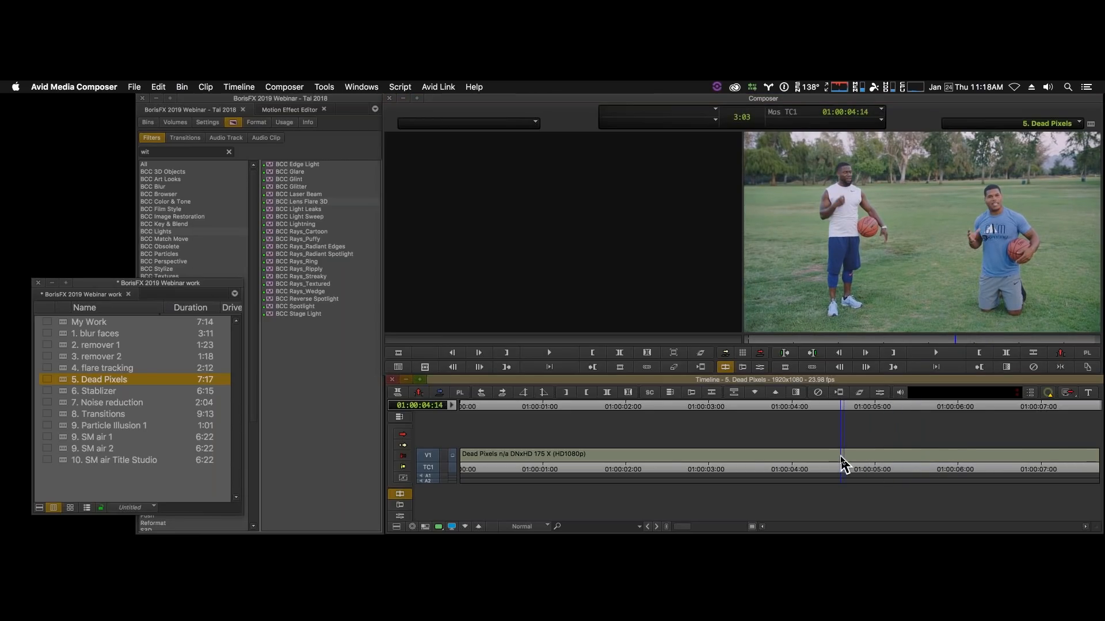
- Apply BCC Pixel Fixer from the BCC Image Restoration category to the Dead Pixels clip and show its effect parameters
click(179, 217)
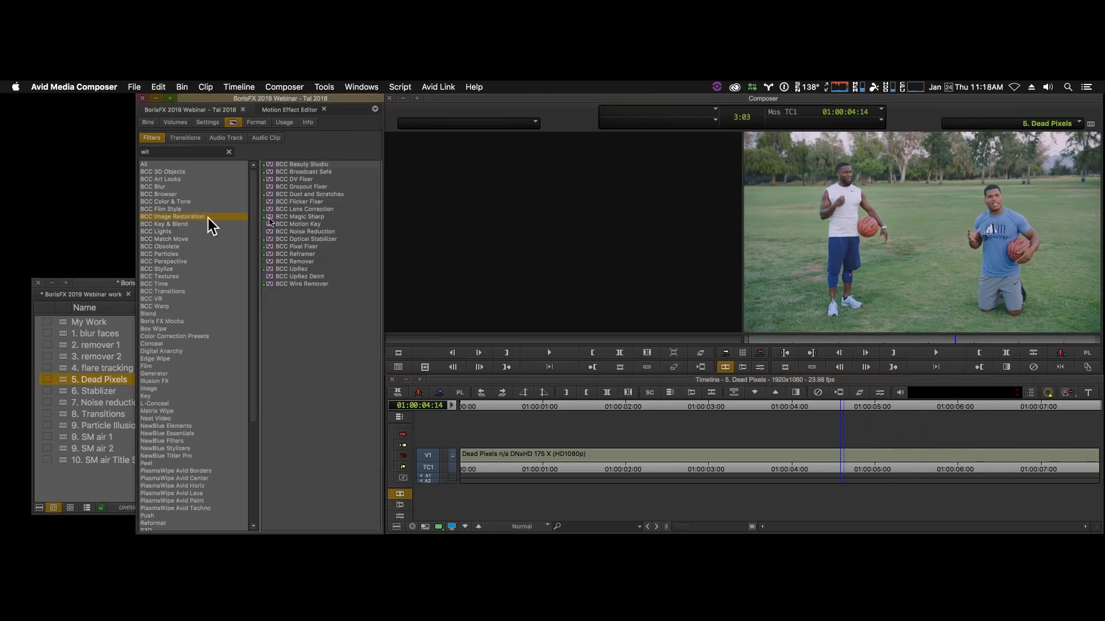
click(310, 247)
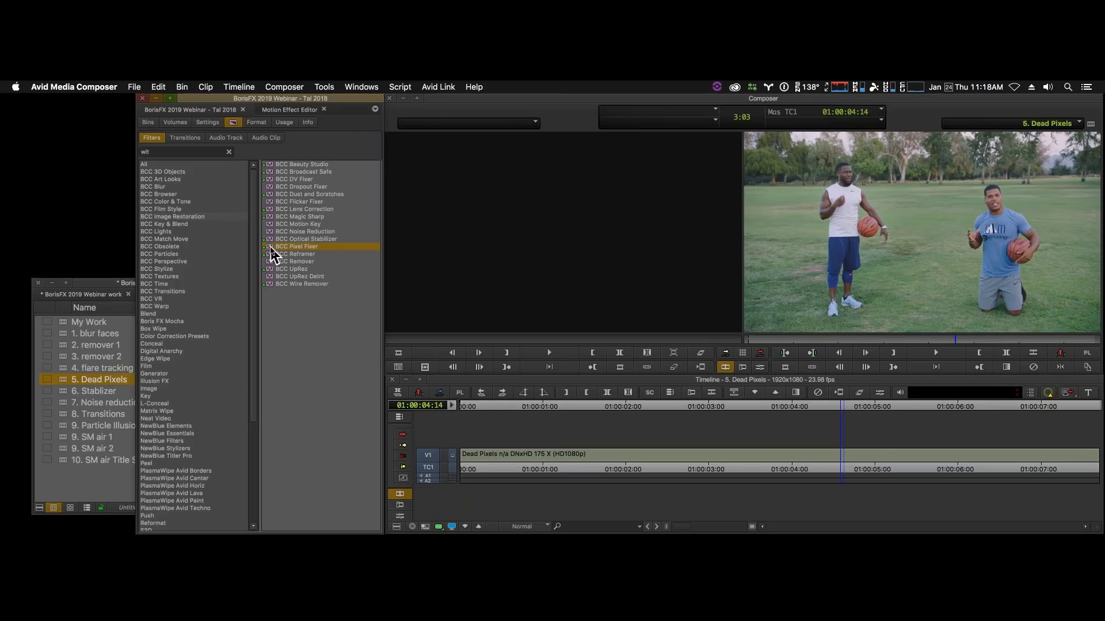
drag(273, 254, 708, 451)
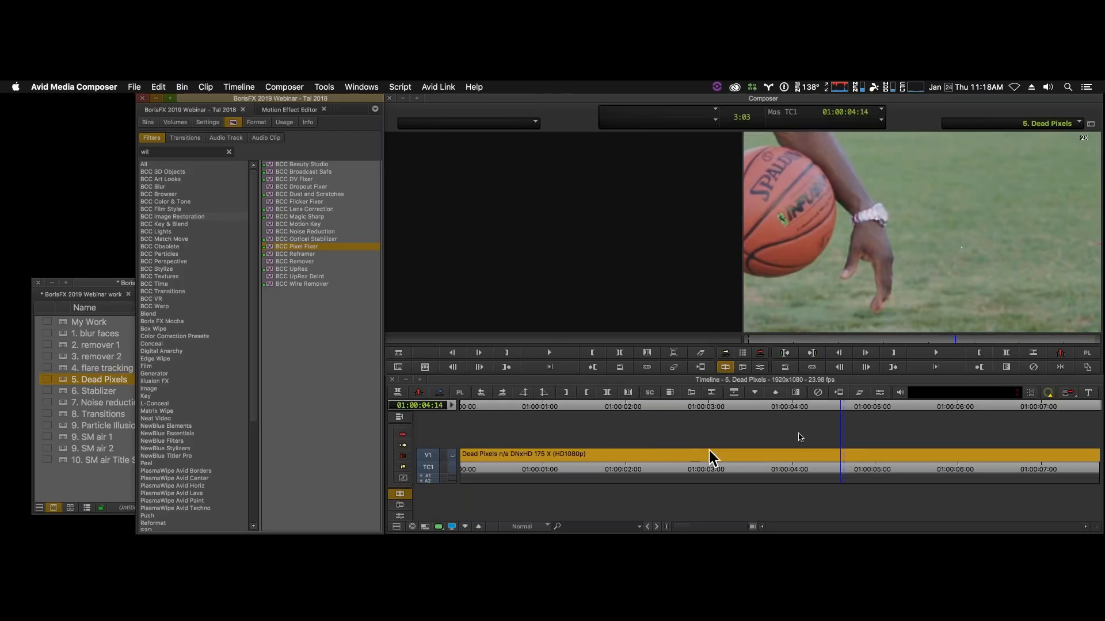
click(880, 392)
- Look for dead pixels through the clip and, at 01:00:03:22, place the effect's Point 1 on the grass beside the kneeling man
click(1061, 368)
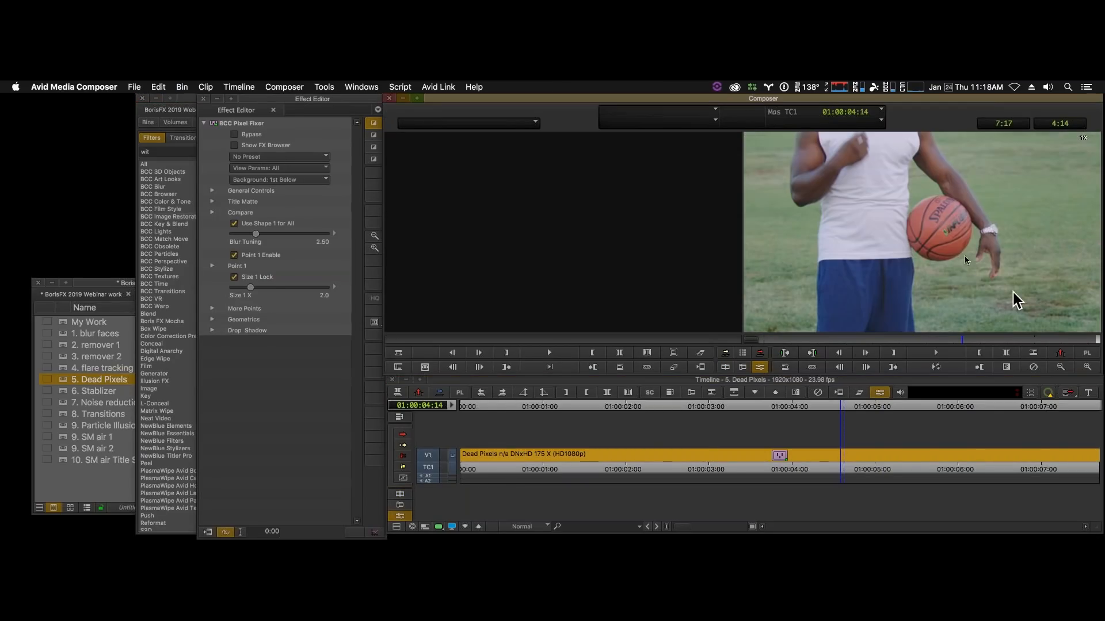
drag(964, 253, 796, 260)
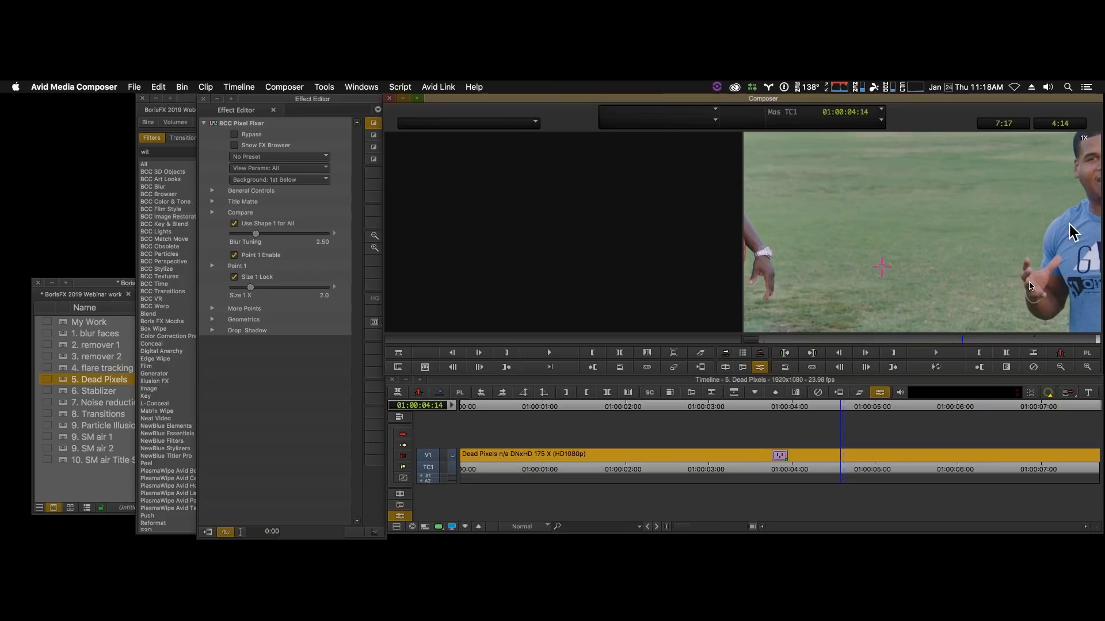
click(977, 340)
drag(1012, 336, 952, 337)
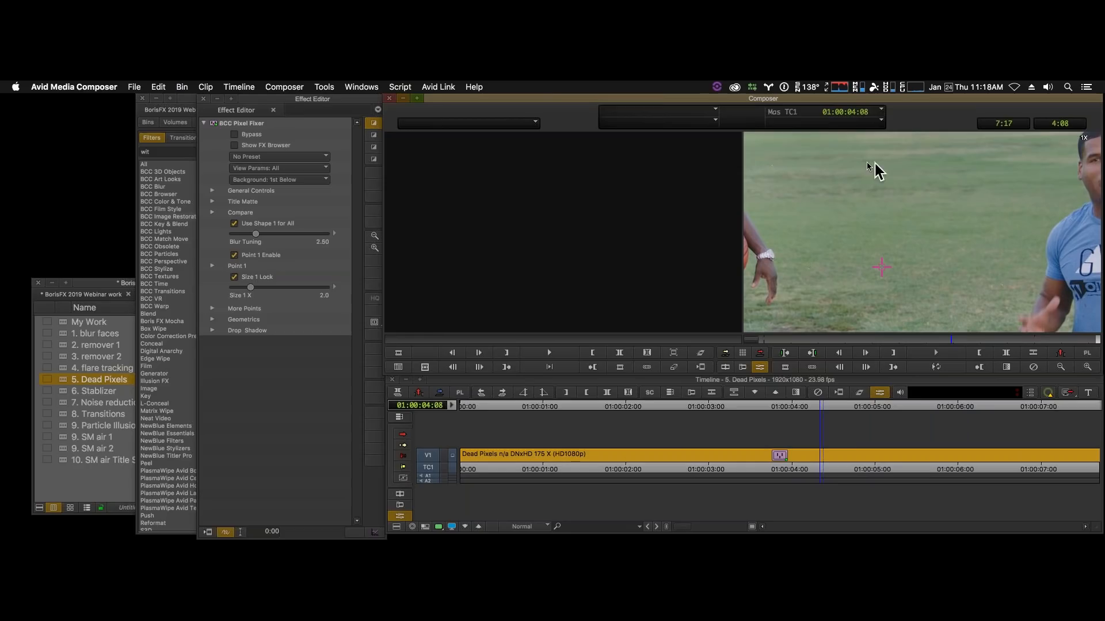
click(1061, 368)
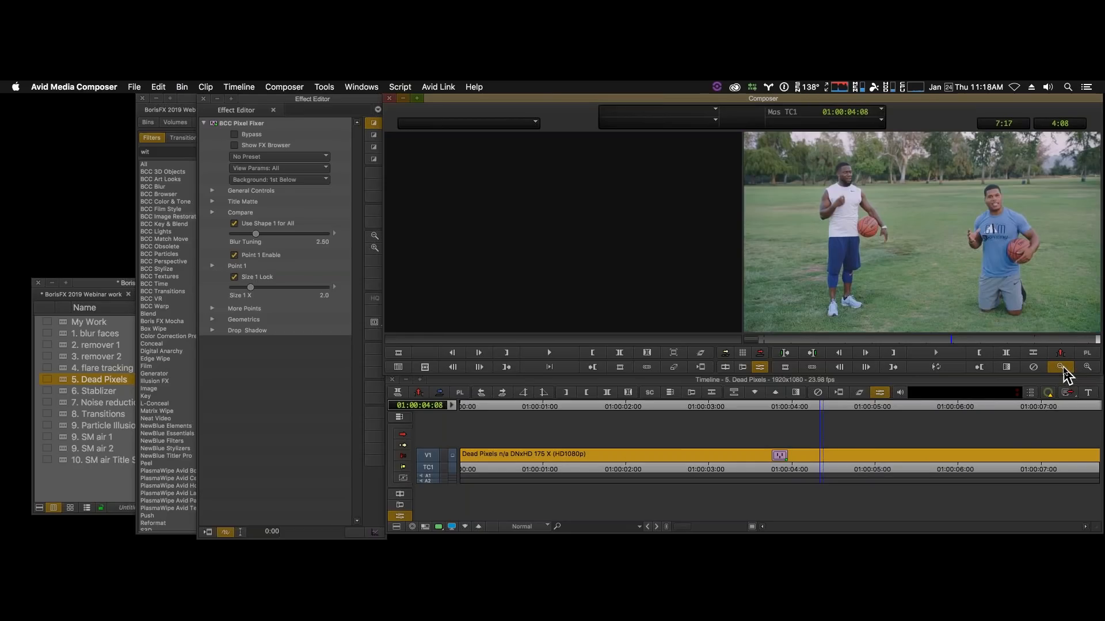
click(866, 368)
click(786, 461)
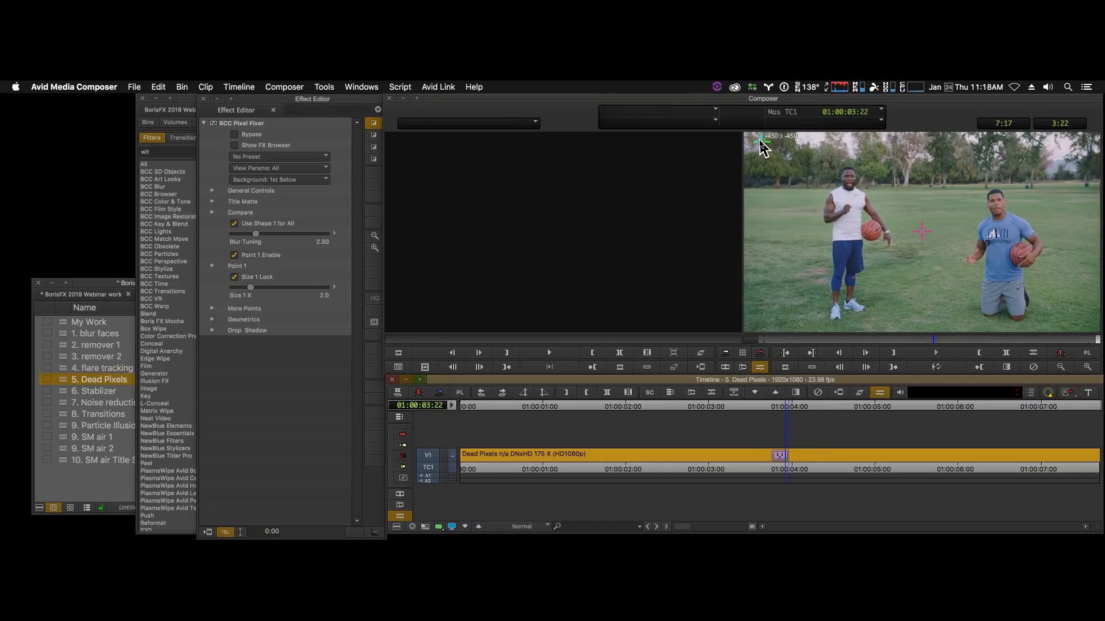
drag(757, 140, 962, 237)
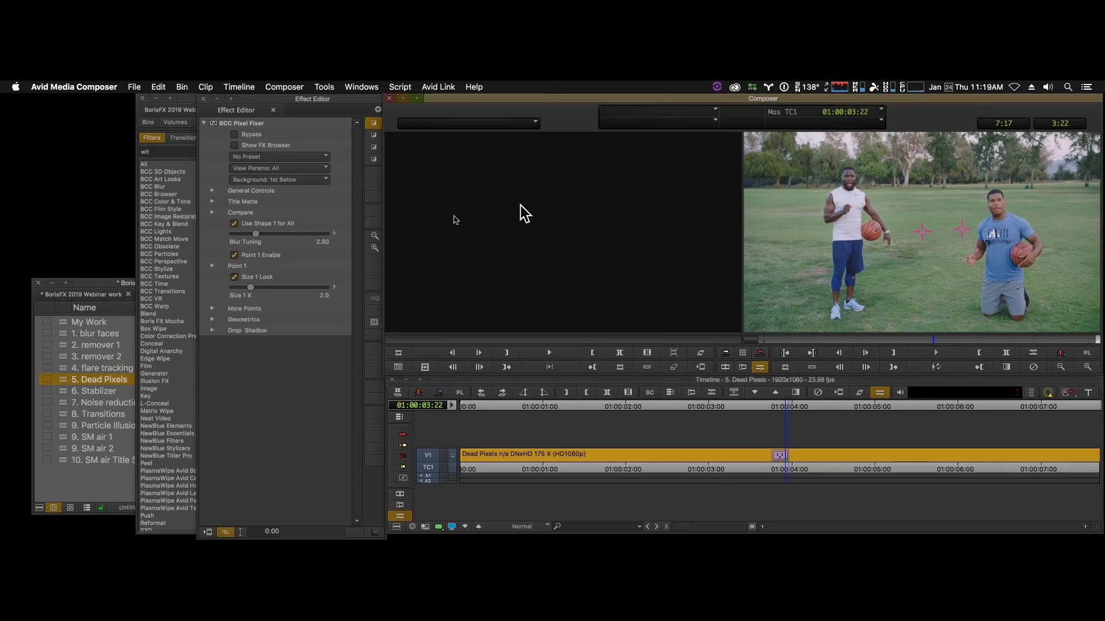
- Enable Points 2, 3 and 4 in the Pixel Fixer and place them on the grass between the two men
click(212, 309)
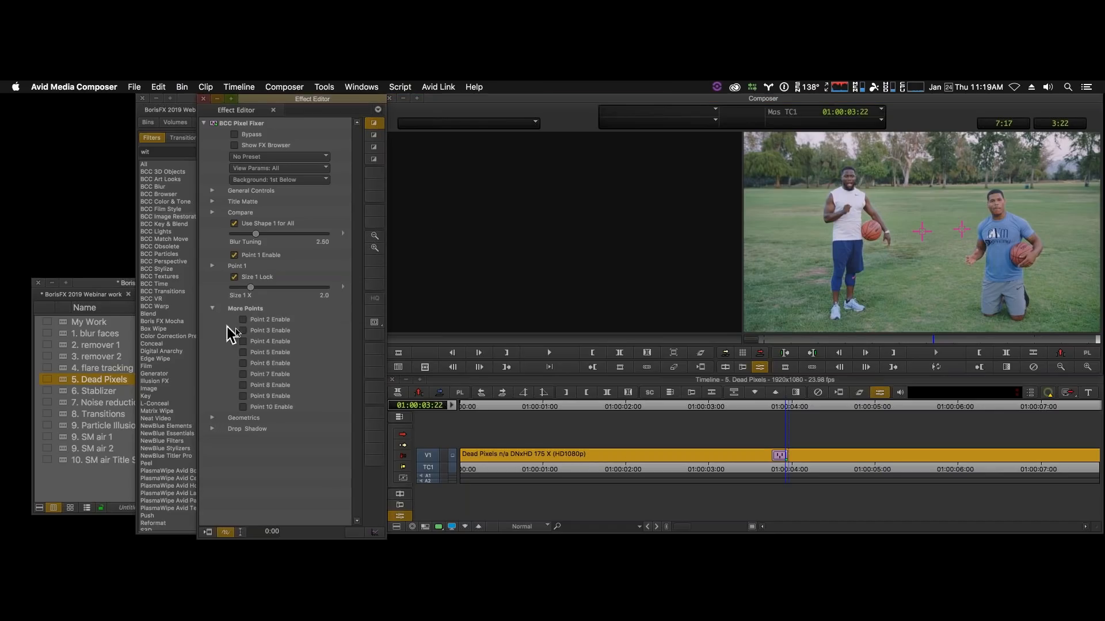
click(243, 320)
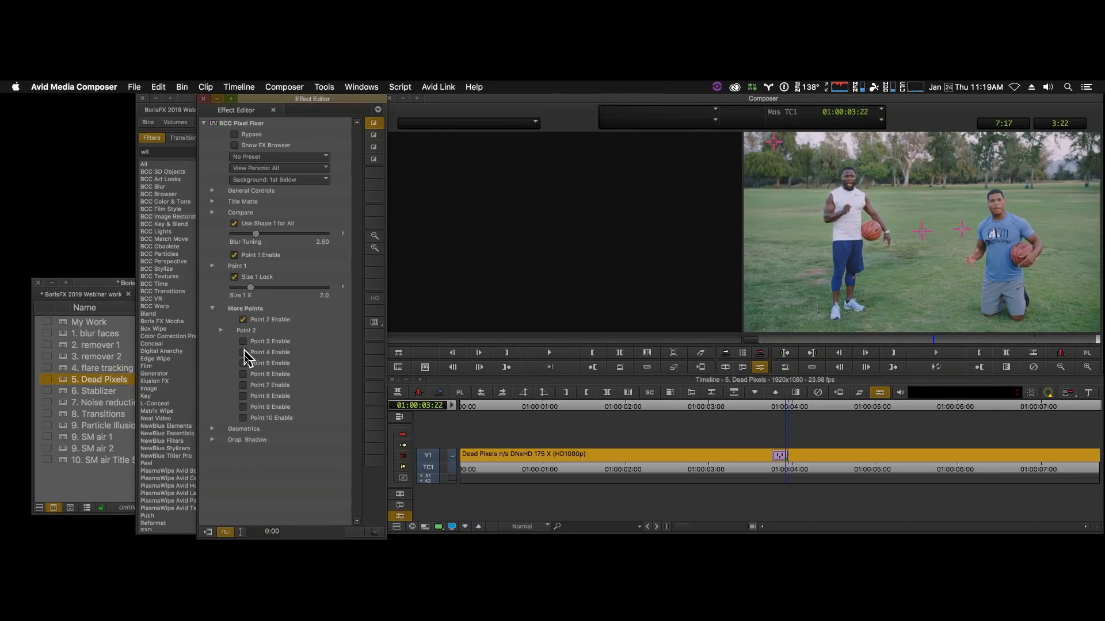
click(243, 341)
click(242, 363)
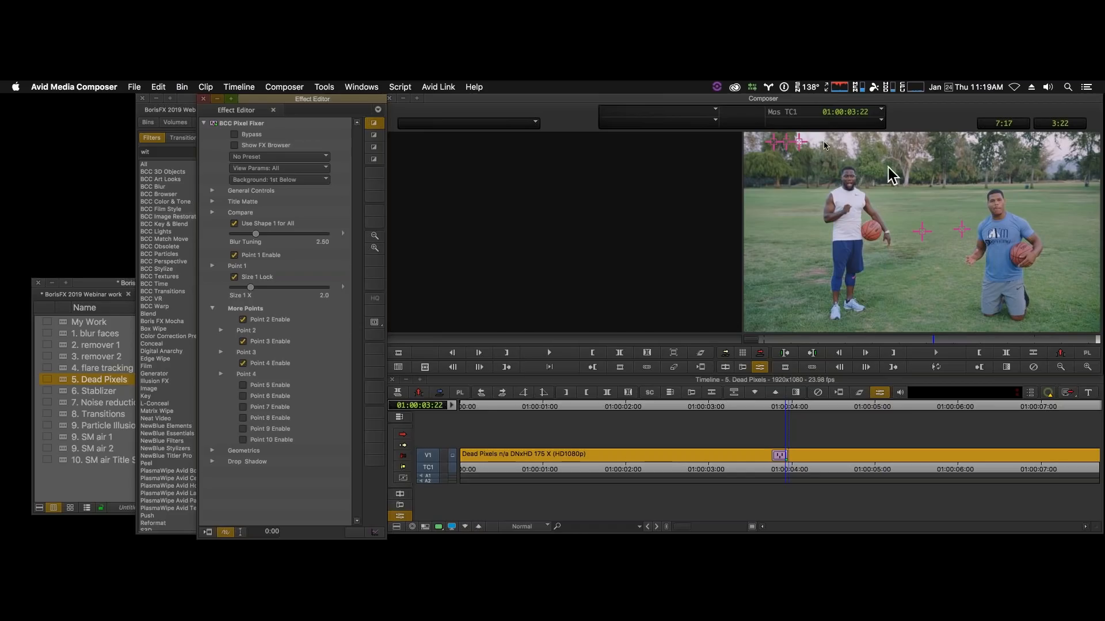
drag(800, 142, 942, 227)
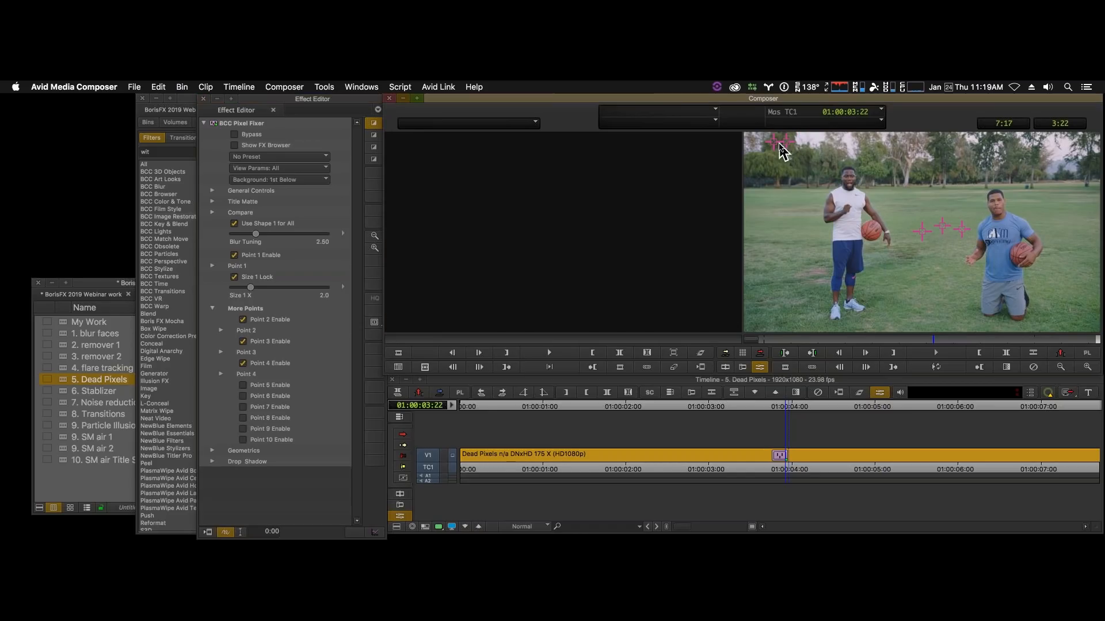
drag(780, 146, 893, 233)
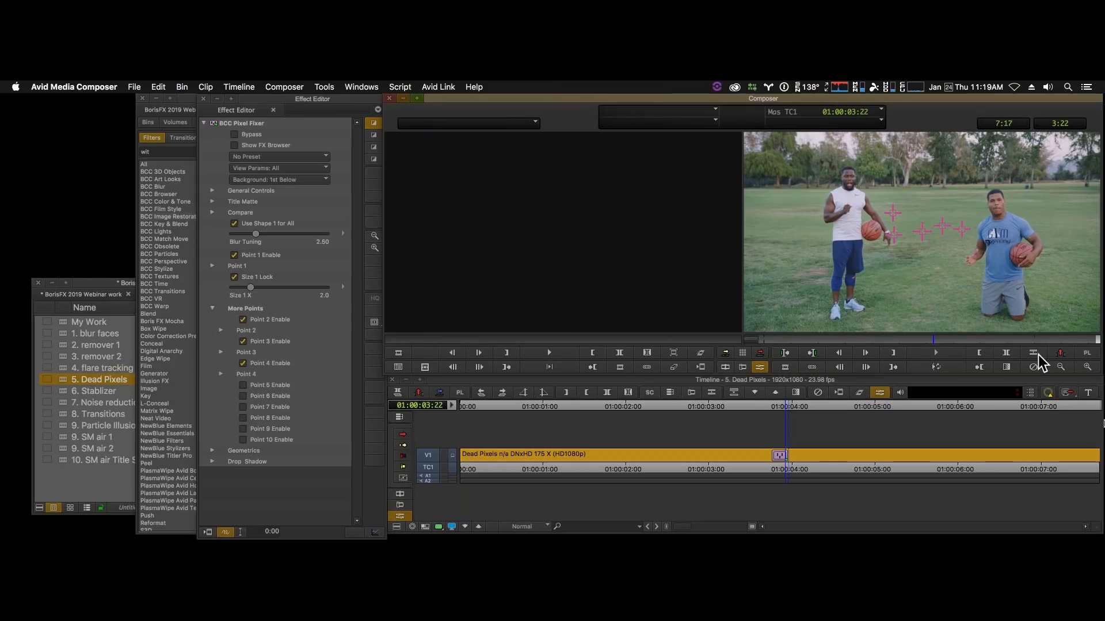
- Refine Points 2, 3 and 4 on a magnified view, spreading them over the lower grass between the men
click(1087, 368)
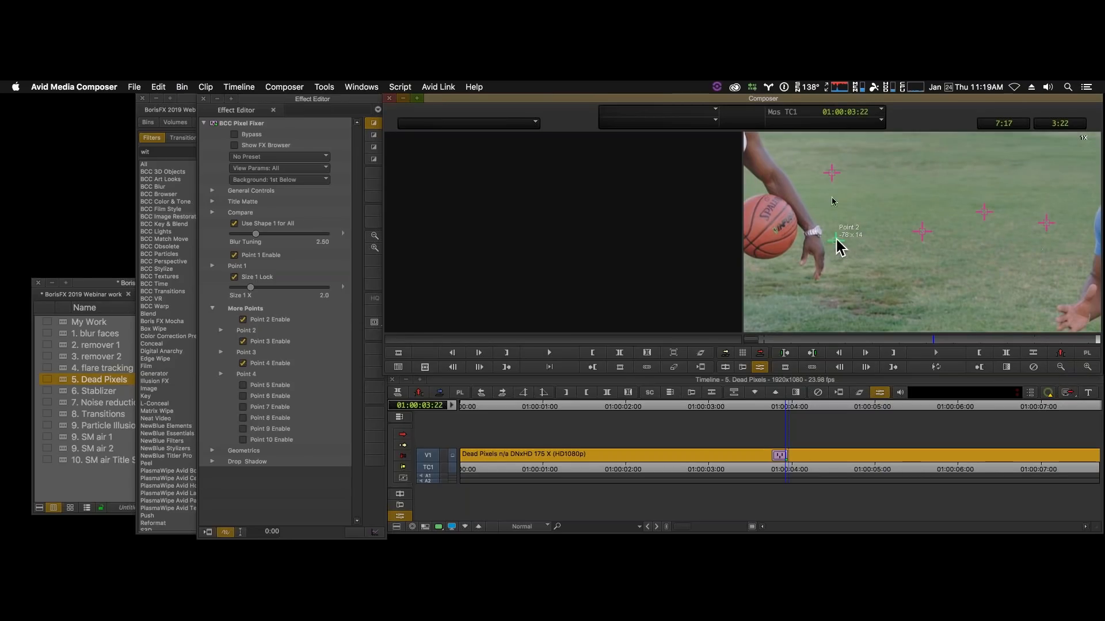
drag(832, 175, 955, 264)
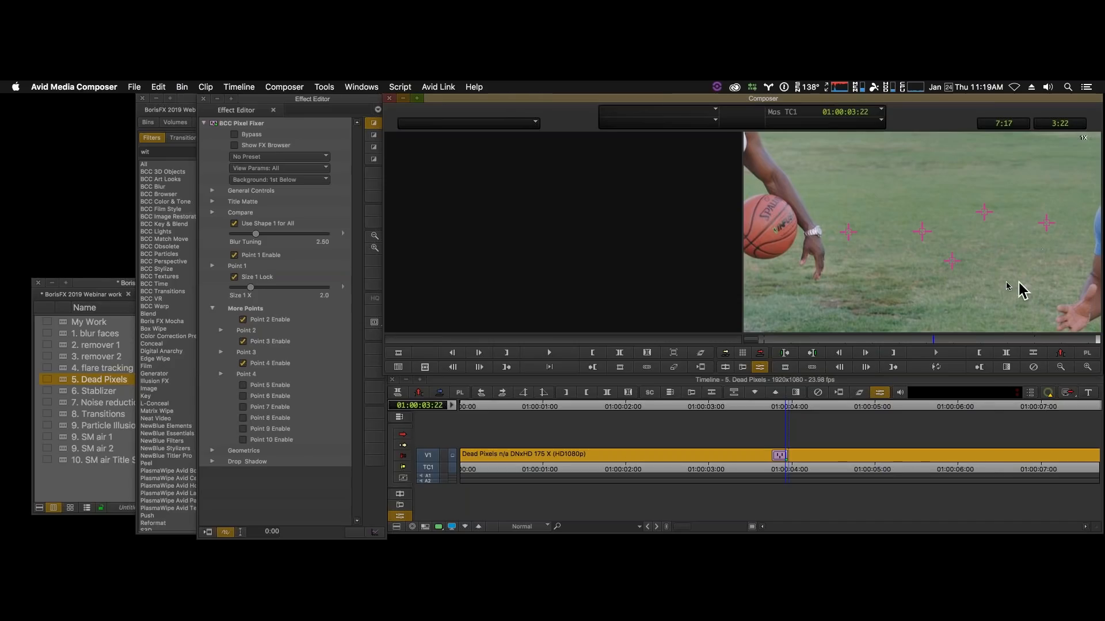
key(space)
key(space)
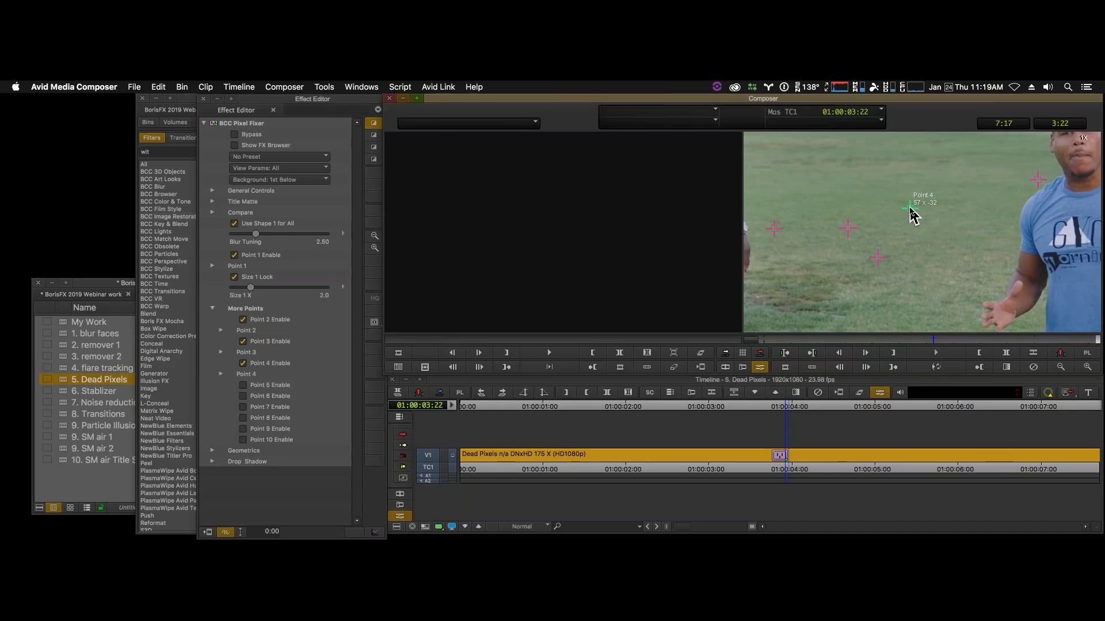
mouse_move(910, 212)
mouse_down()
mouse_move(978, 250)
mouse_move(968, 247)
mouse_up()
click(1060, 367)
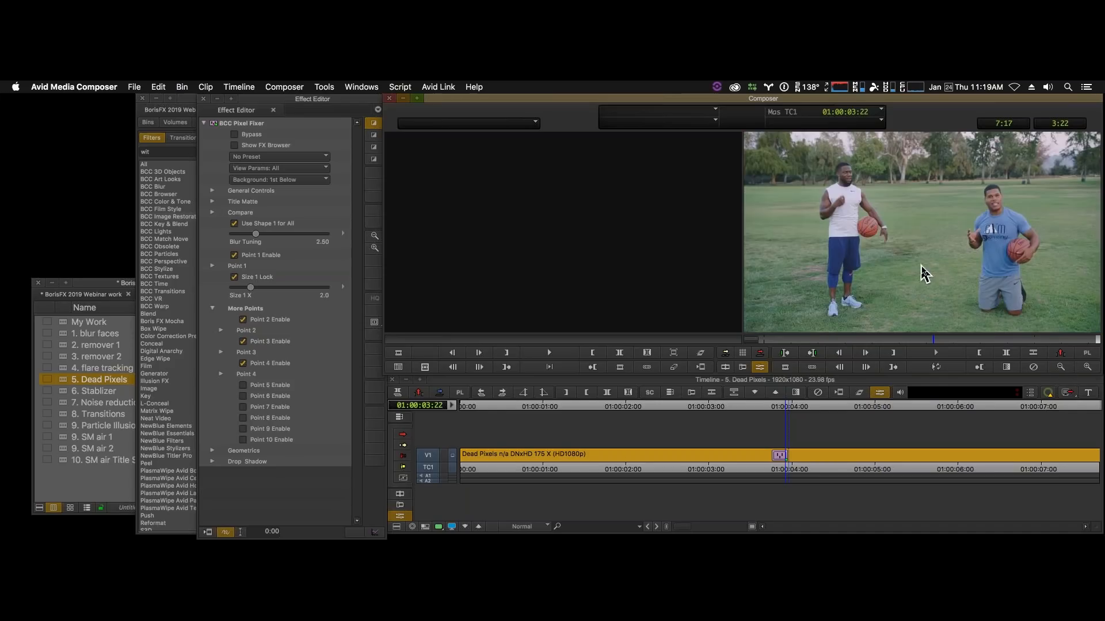
- Move Point 3 to the grass above the standing man's watch, near his forearm
click(1087, 368)
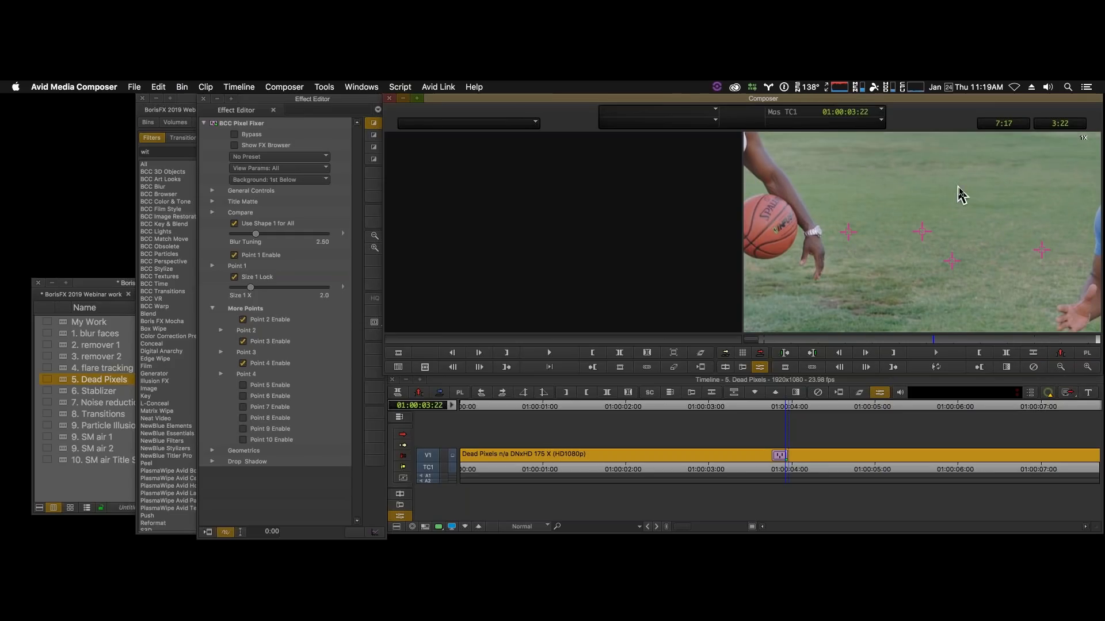
key(space)
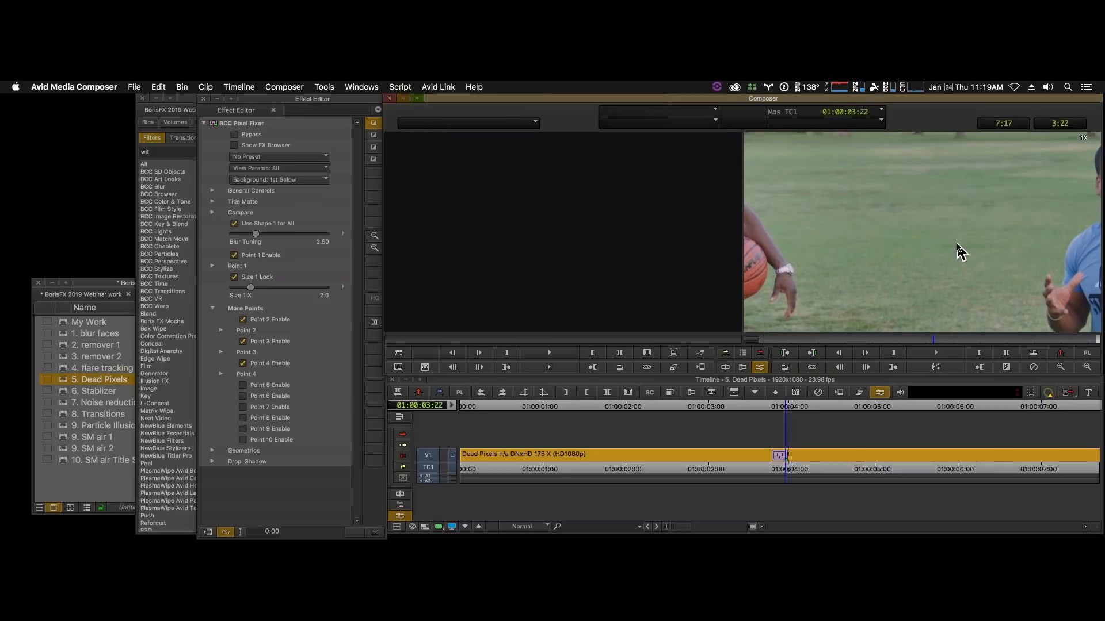
key(space)
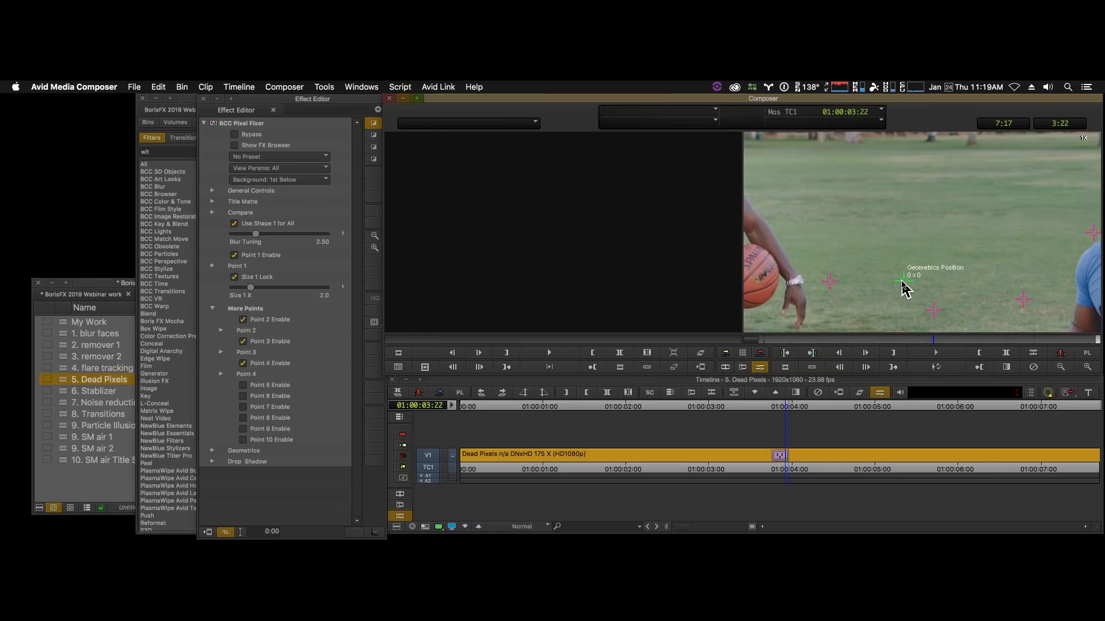
drag(932, 309, 792, 181)
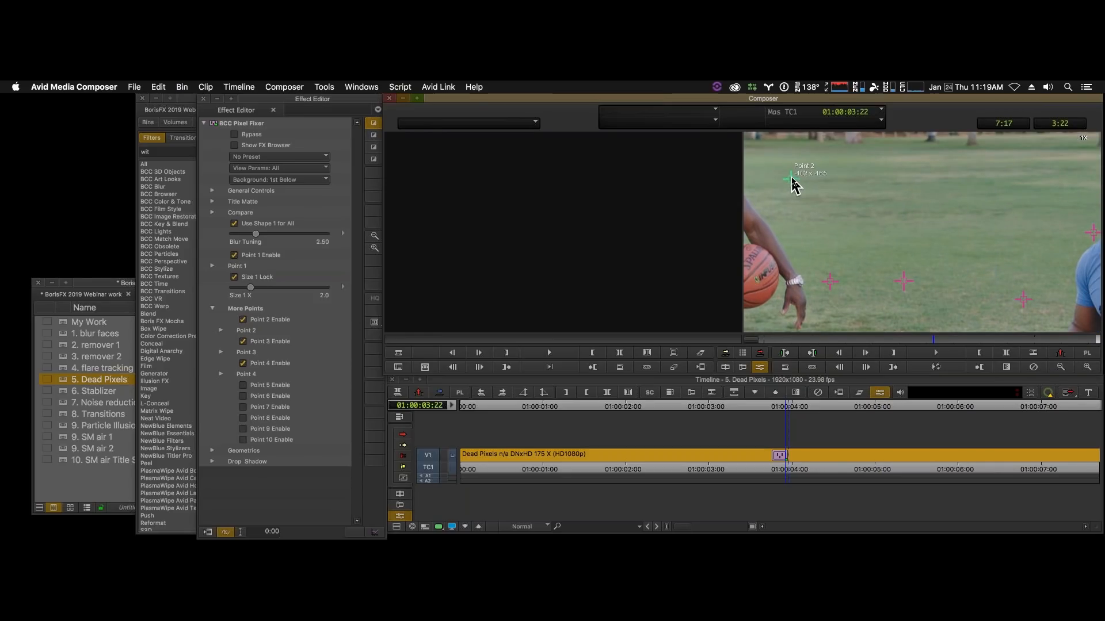
- Play the magnified clip in a loop to review the pixel repair, and return to the full-frame view
click(939, 369)
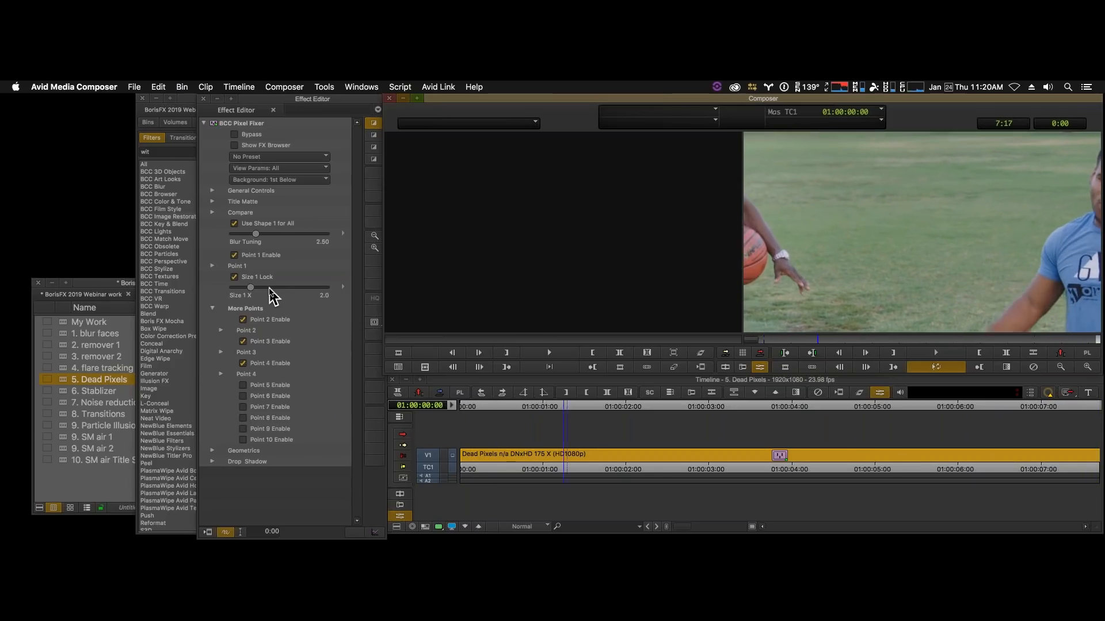
key(space)
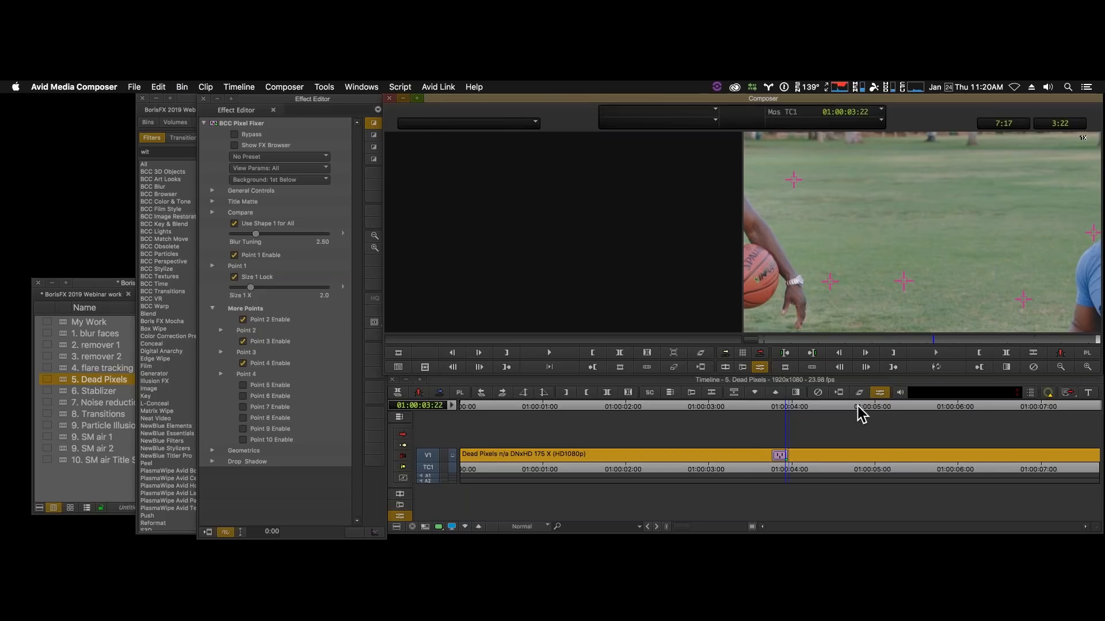
click(1061, 367)
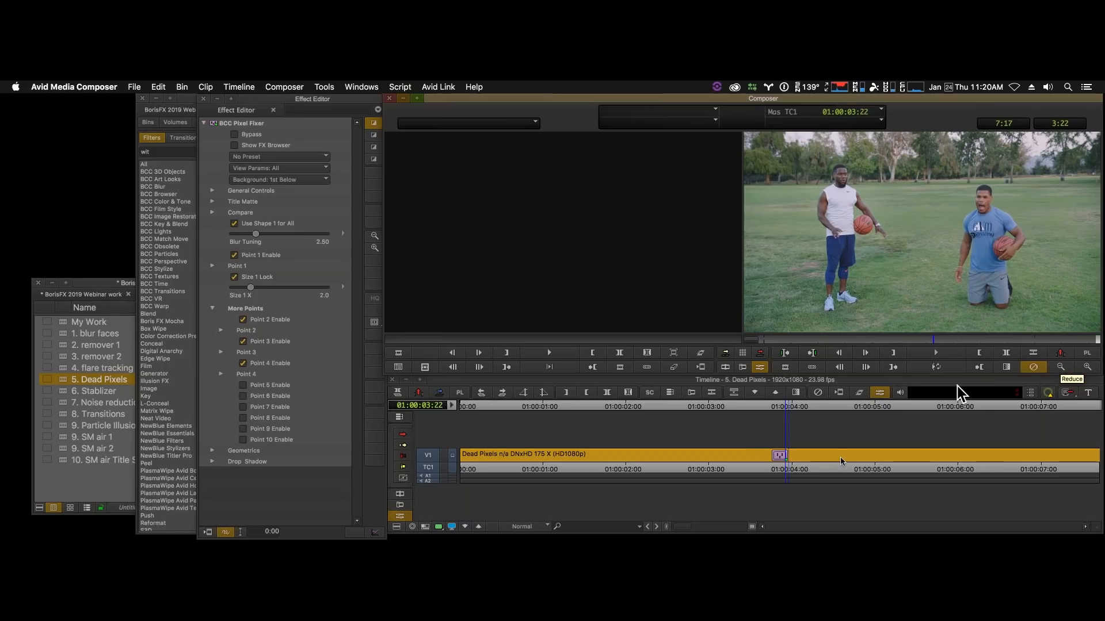
- Save the Pixel Fixer effect as a template in the webinar work bin and name it "BCC Pixel Fixer Cam 1"
click(771, 458)
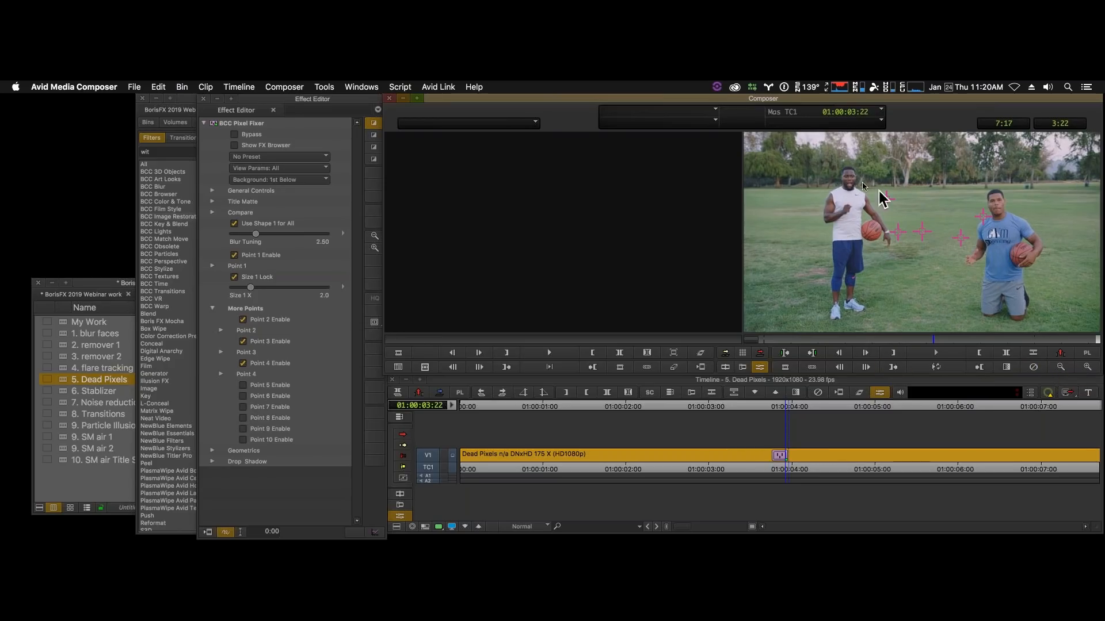
click(213, 126)
drag(214, 126, 65, 325)
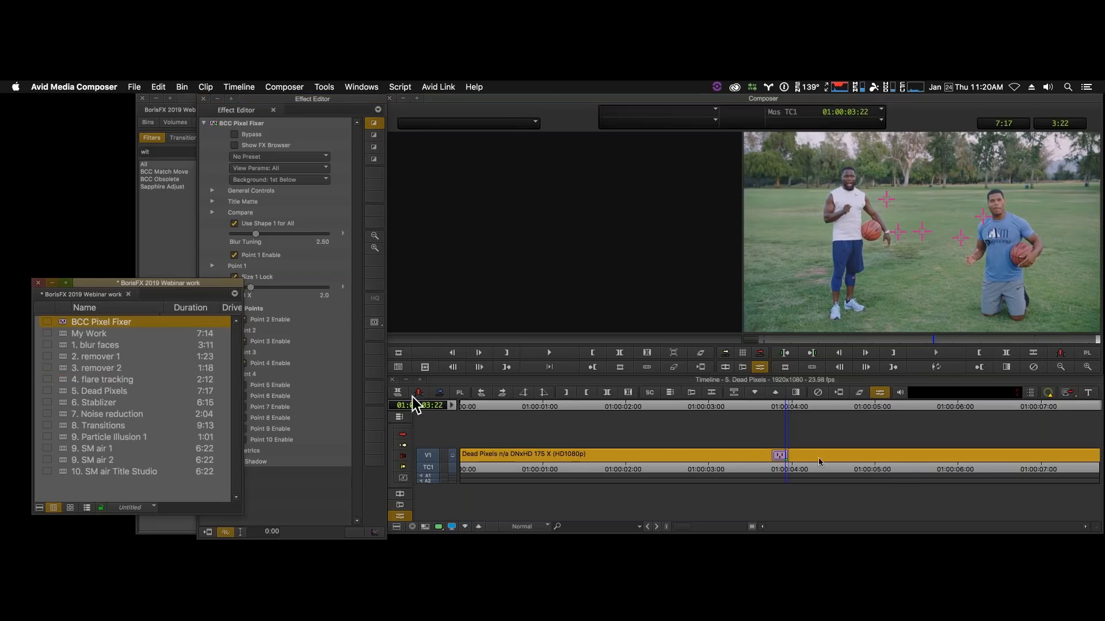
click(138, 323)
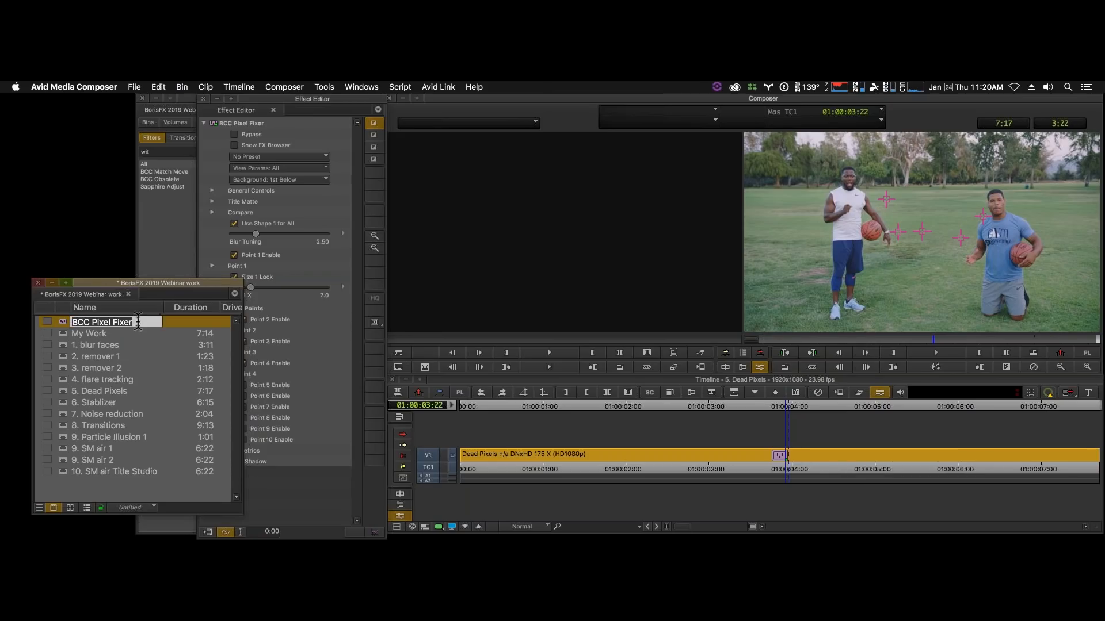
click(138, 322)
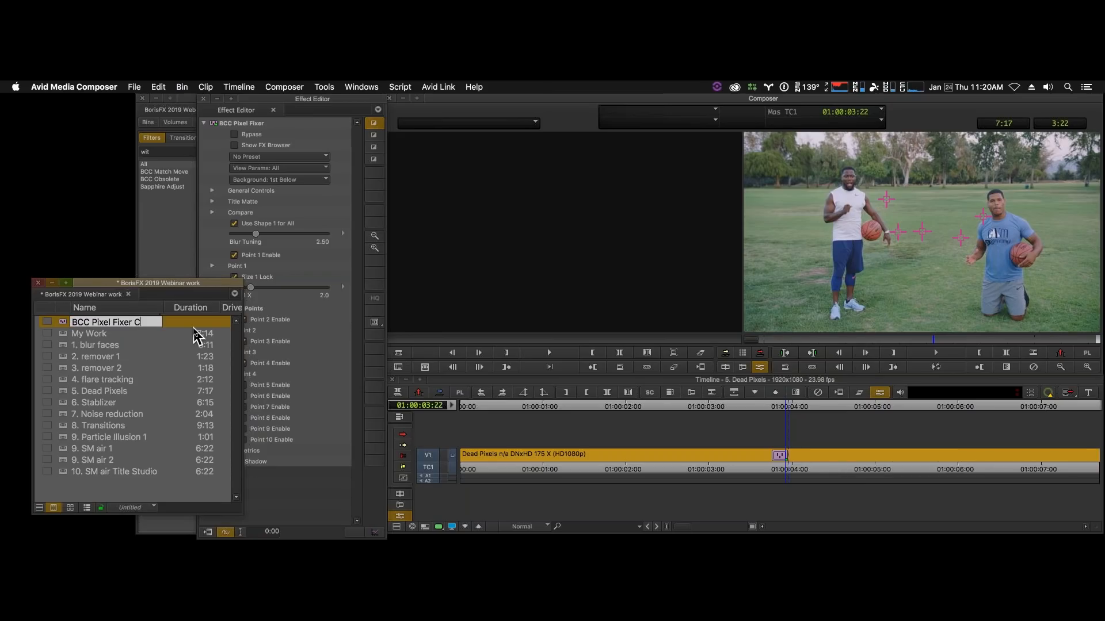
key(Return)
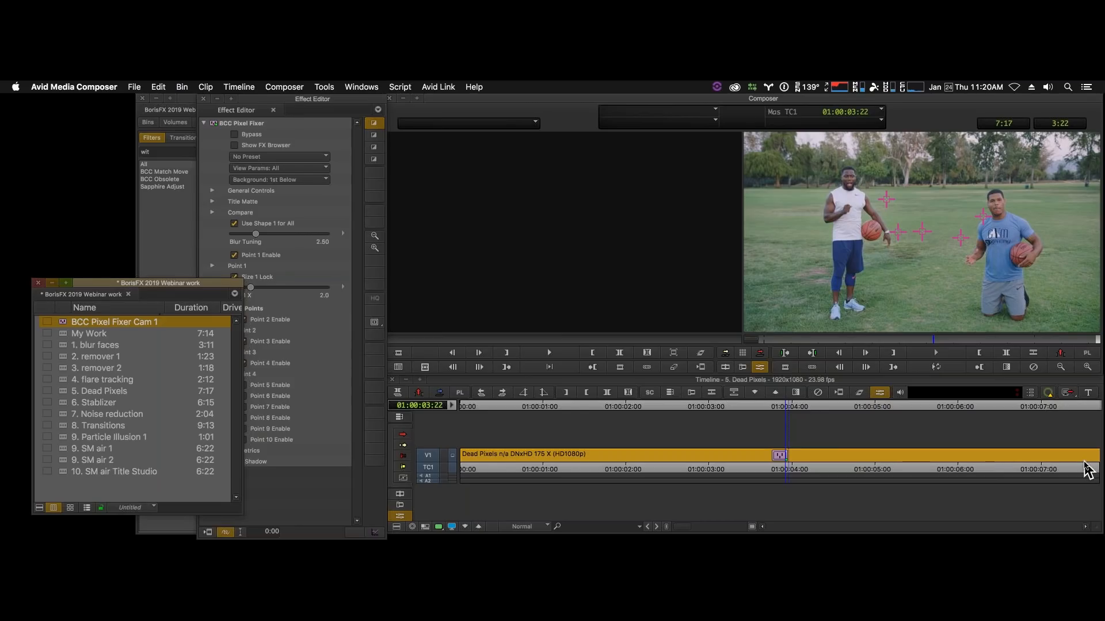
- Remove the Pixel Fixer effect from the Dead Pixels clip and apply the saved BCC Pixel Fixer Cam 1 template to it
key(Delete)
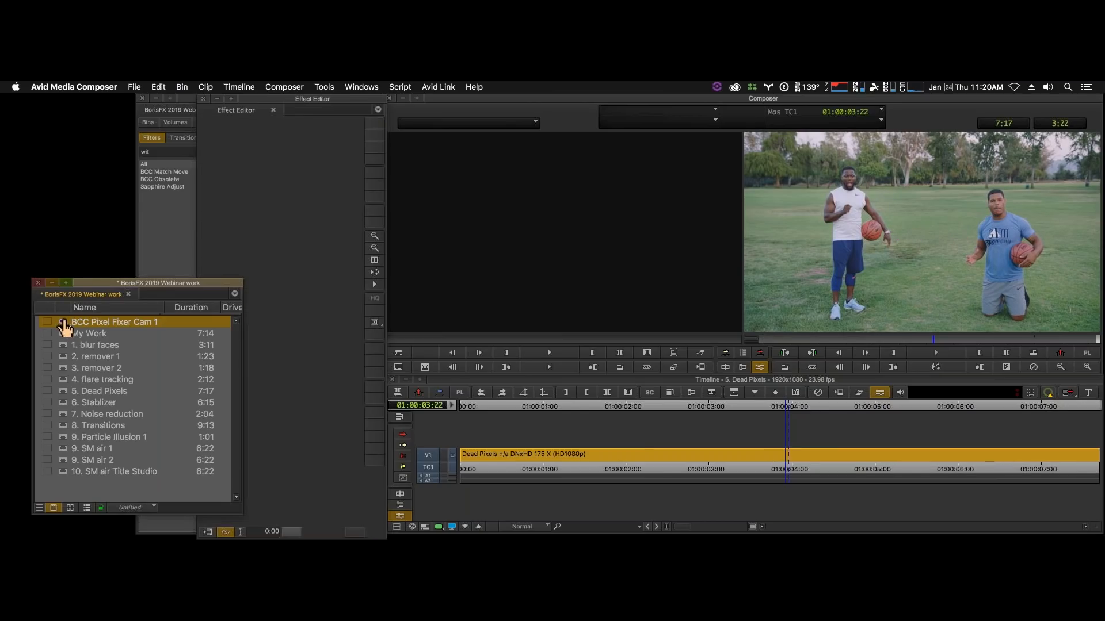
drag(63, 322, 647, 455)
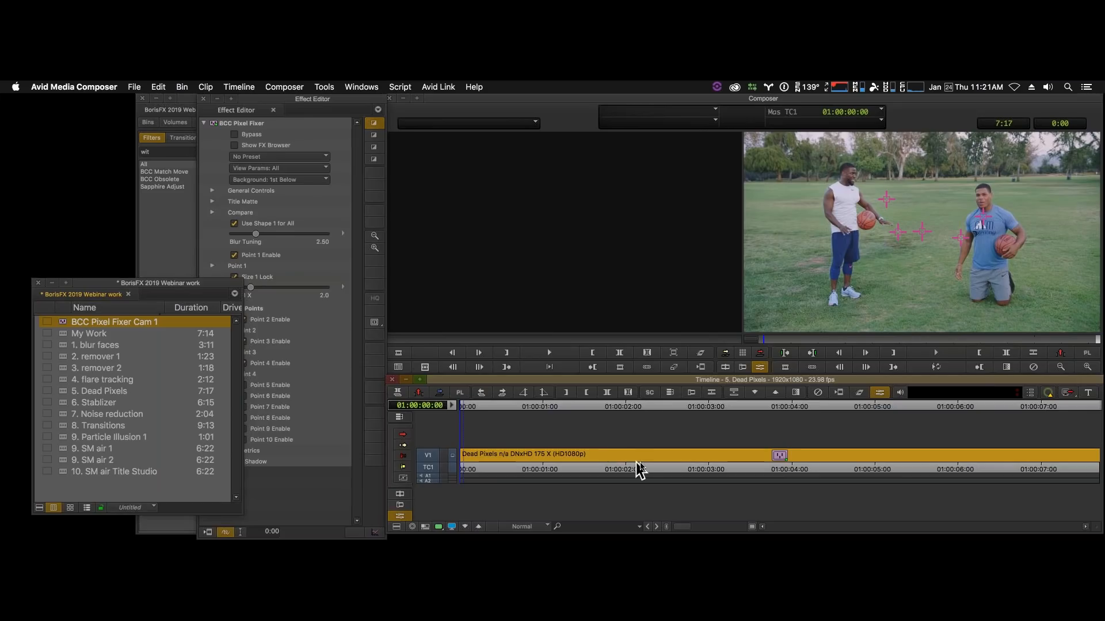
- Load the "6. Stablizer" sequence from the webinar work bin and show all BCC Image Restoration filters without a search term
click(65, 390)
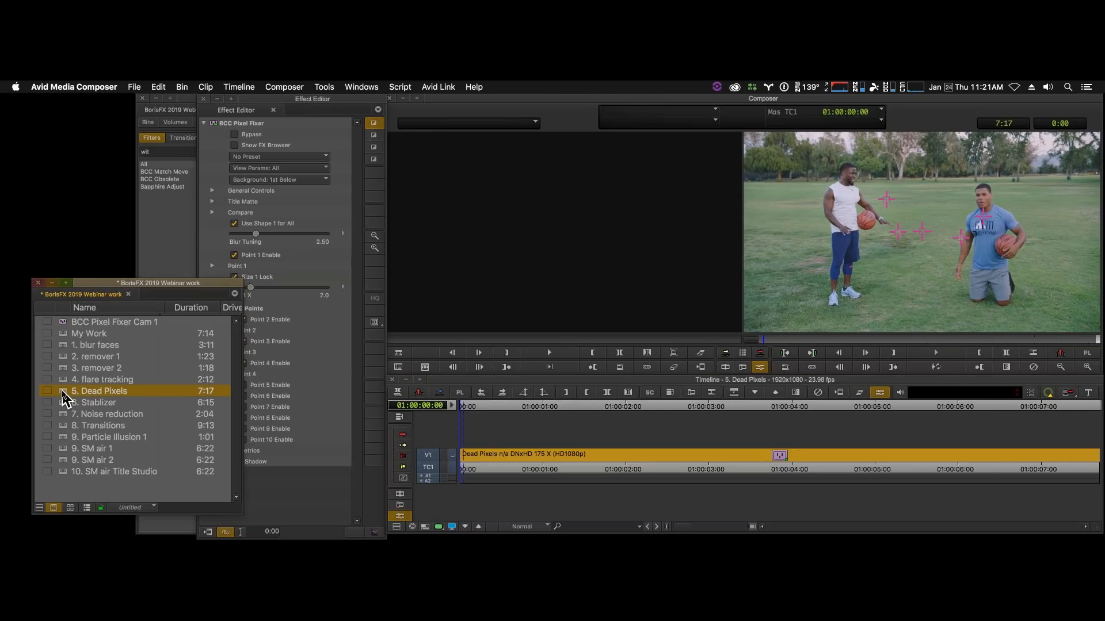
double_click(62, 392)
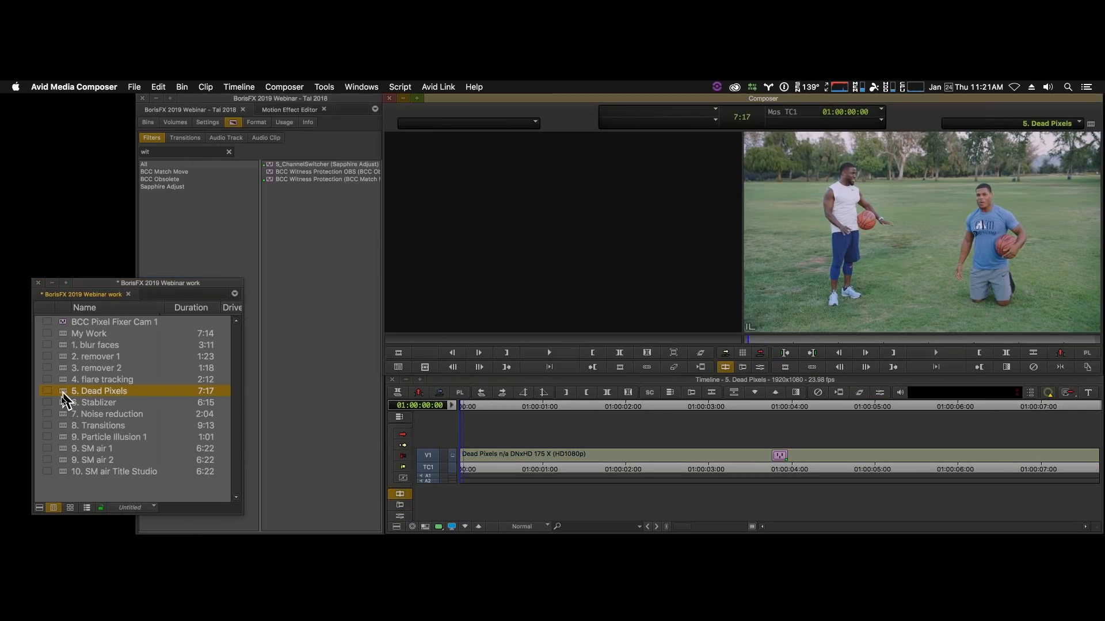
double_click(63, 403)
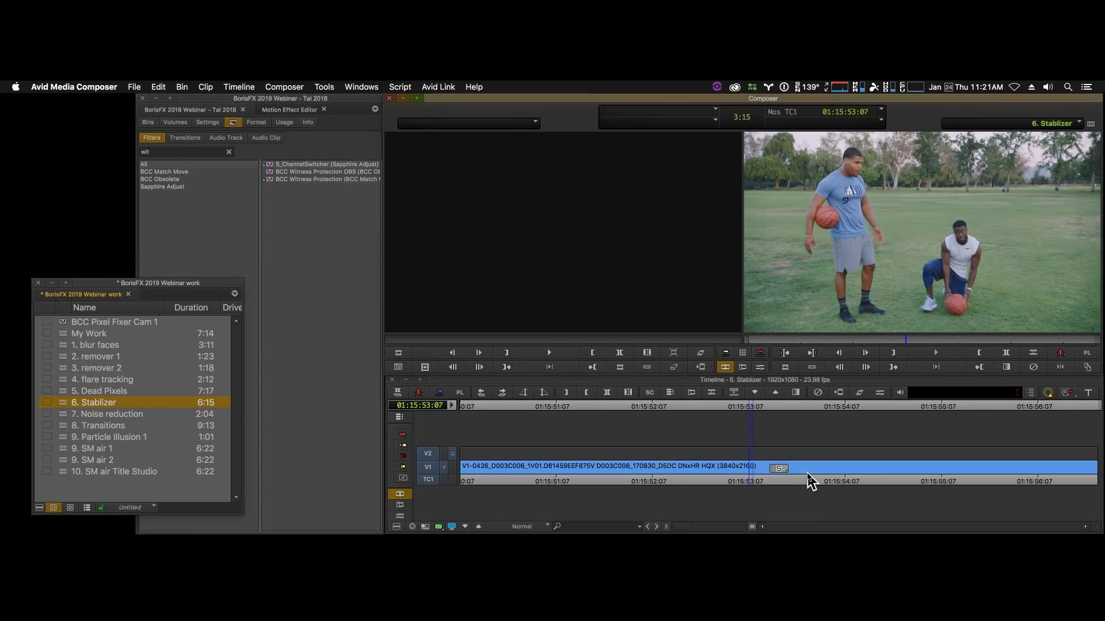
click(808, 474)
mouse_move(807, 475)
mouse_down()
mouse_move(937, 481)
mouse_move(791, 482)
mouse_up()
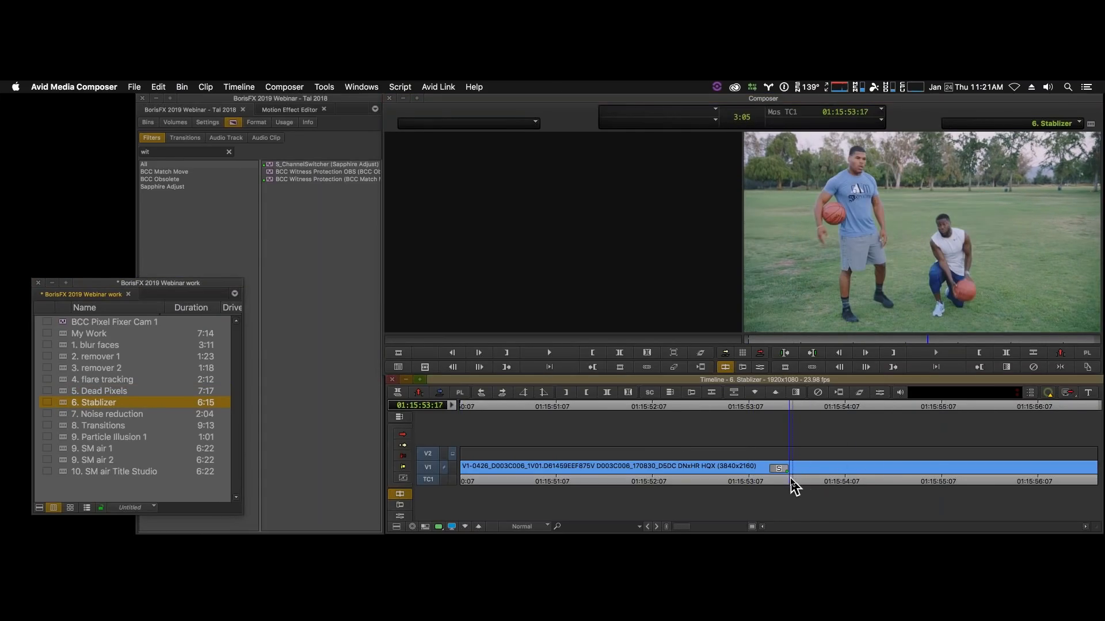
click(228, 152)
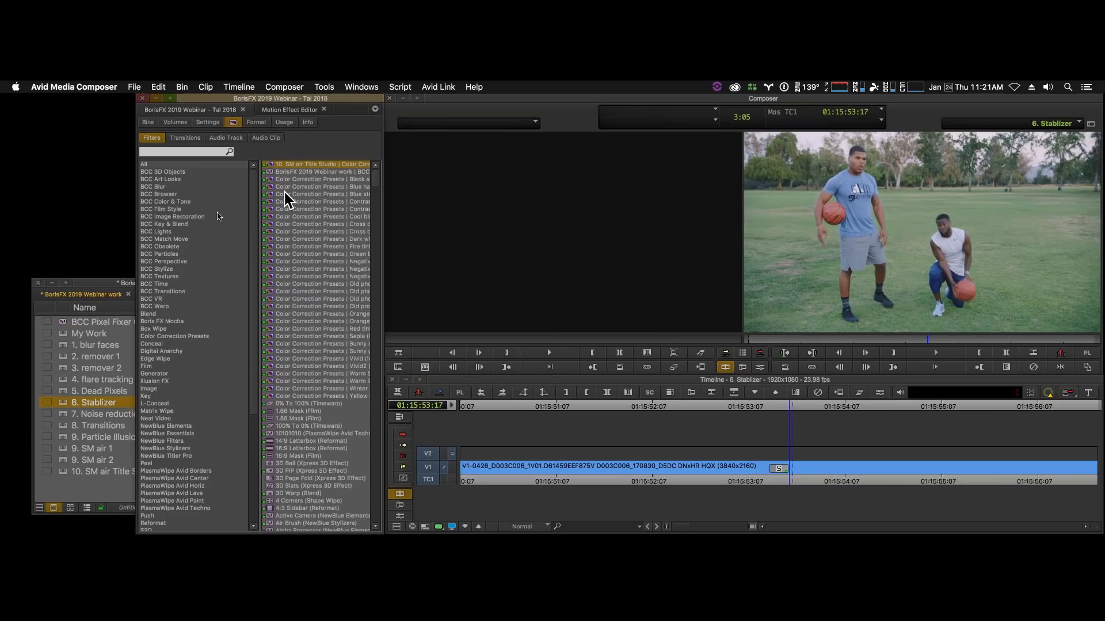
click(192, 216)
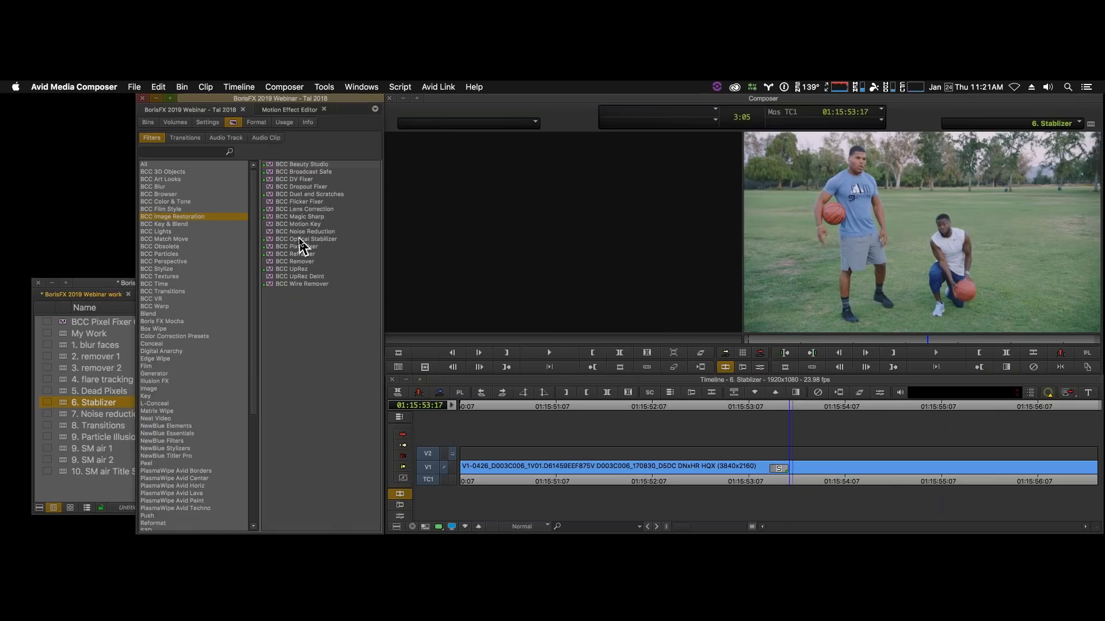
- Play the unstabilized clip from its start to examine the camera movement, and return to the first frame
click(787, 479)
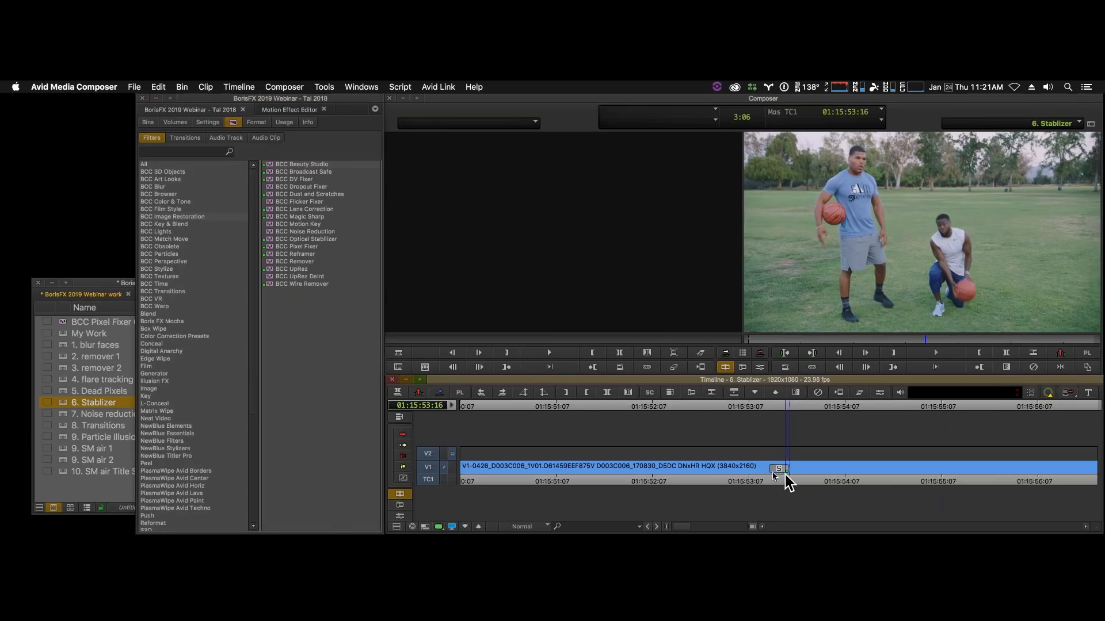
key(Home)
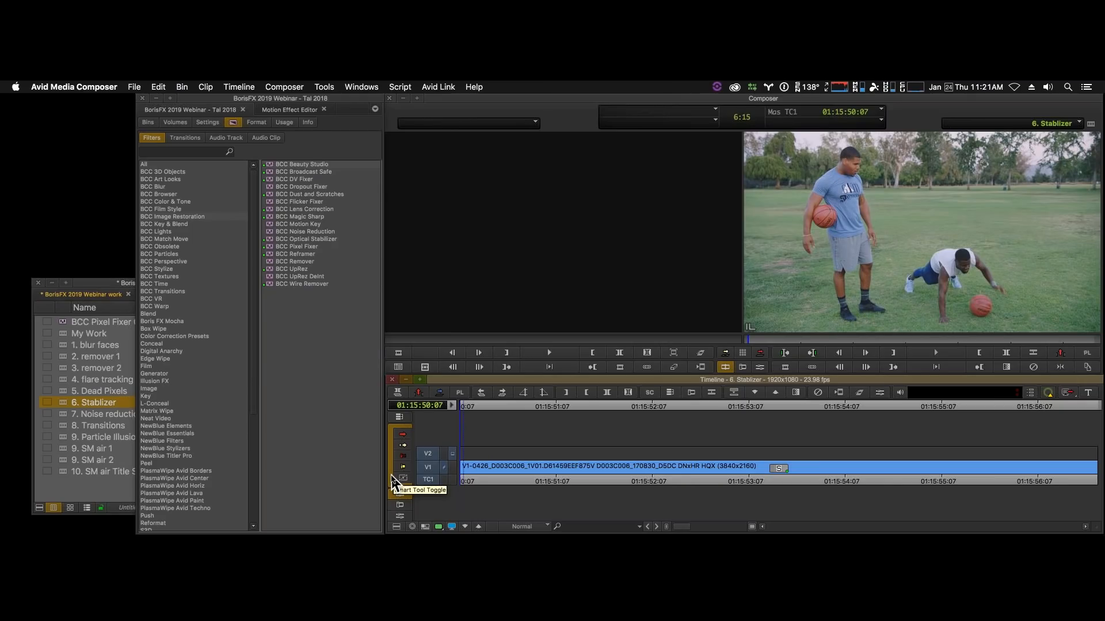
key(space)
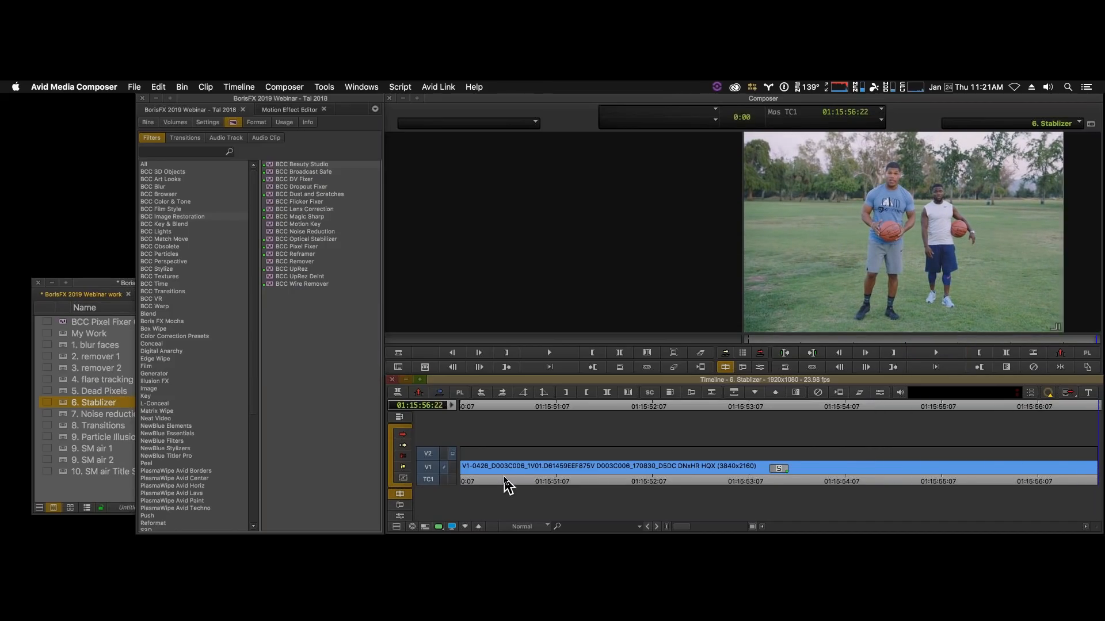
key(Home)
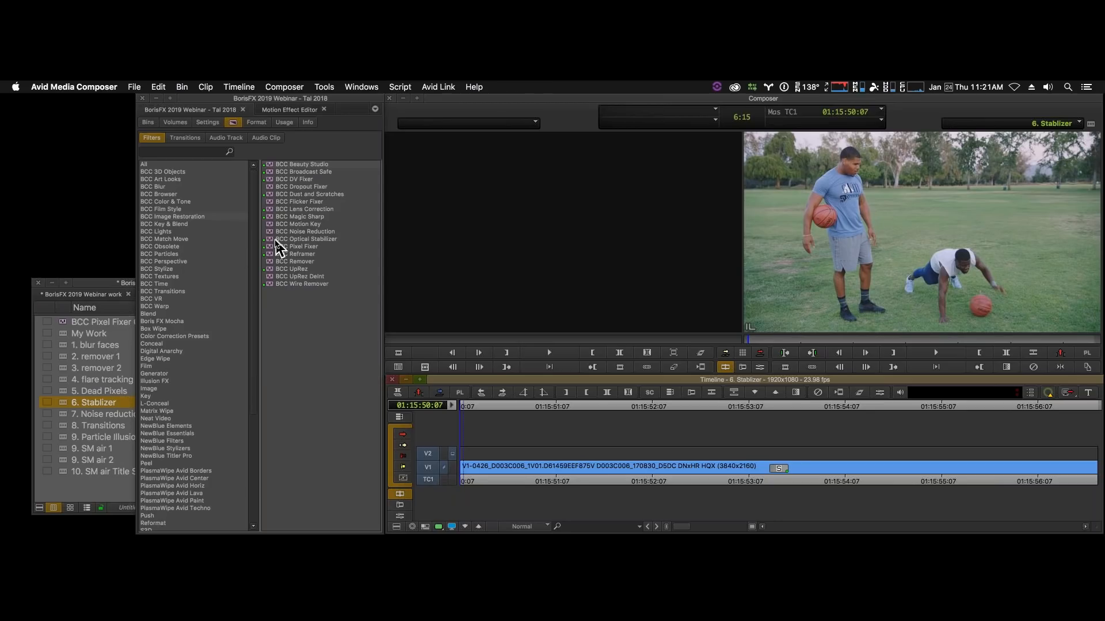
- Apply BCC Optical Stabilizer to the clip on V1 and run its motion analysis
drag(273, 239, 716, 474)
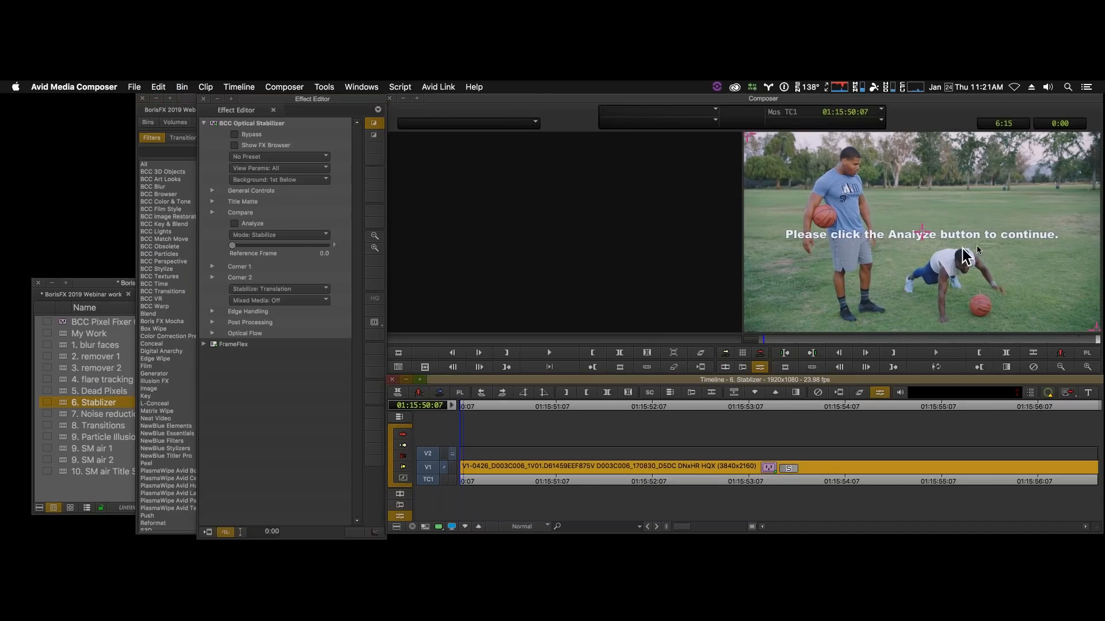
click(235, 224)
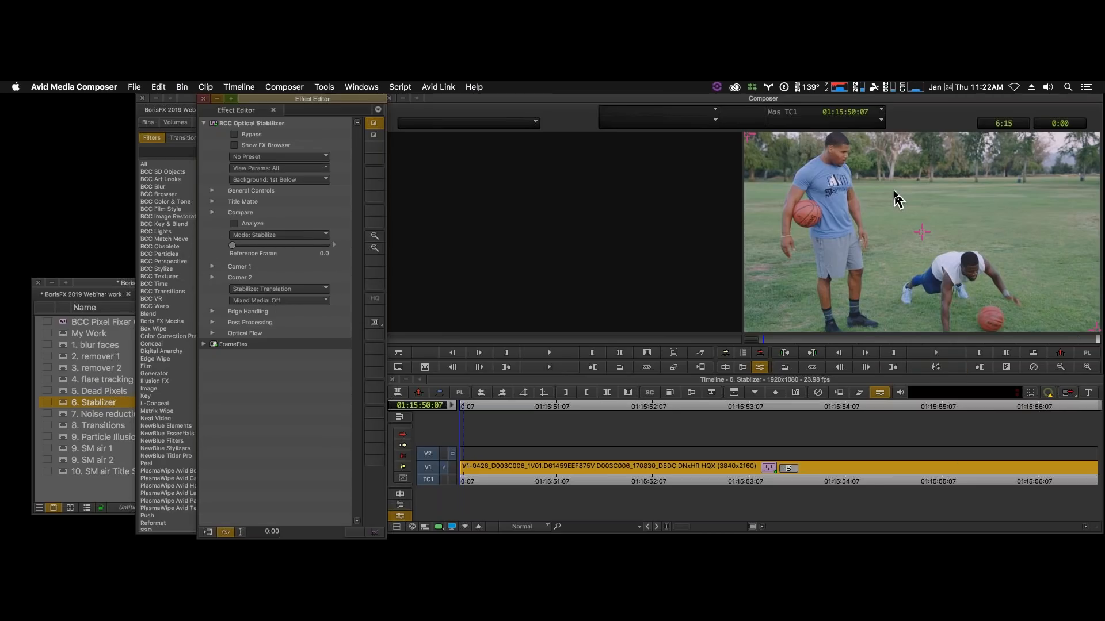
- Try Translation + Rotation stabilization, choose Translation + Rotation + Zoom instead, and loop the clip to review it
click(316, 289)
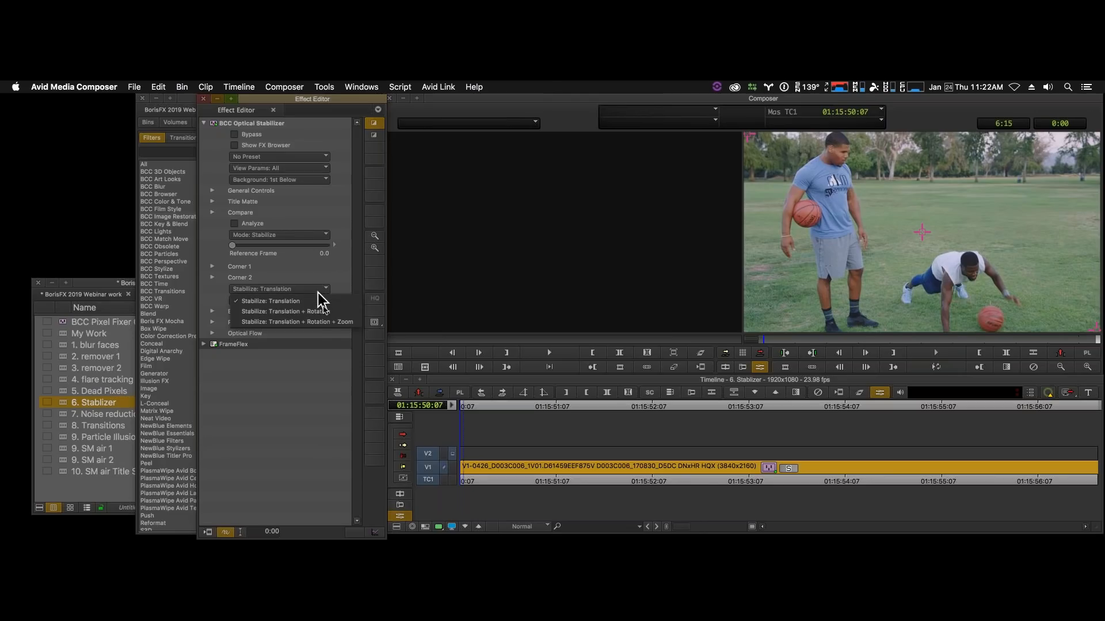
click(339, 312)
click(322, 289)
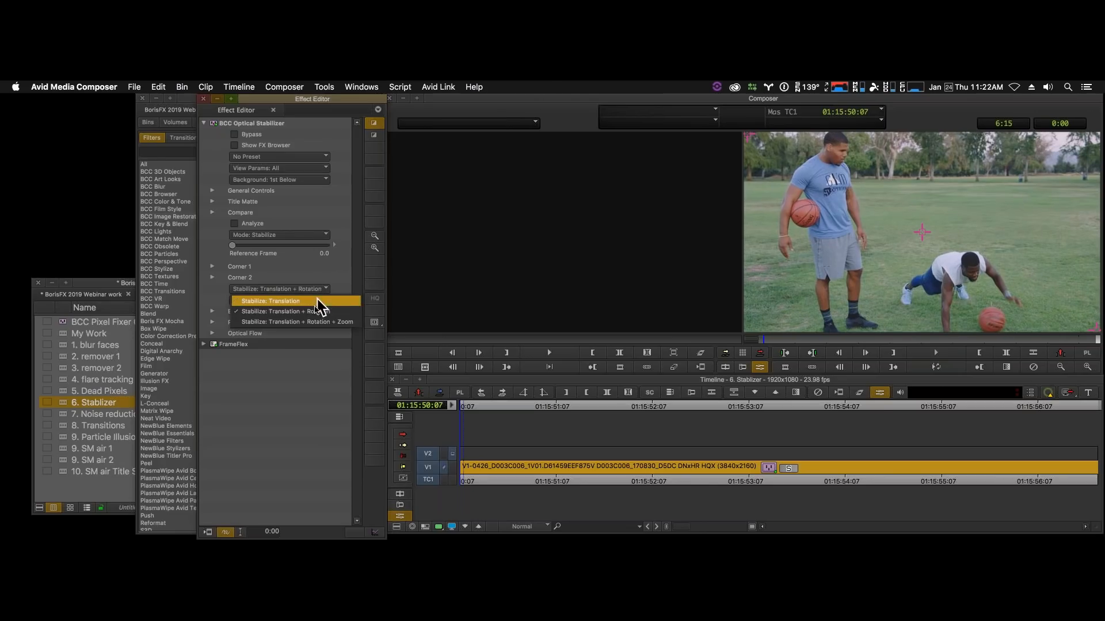
click(321, 322)
click(938, 368)
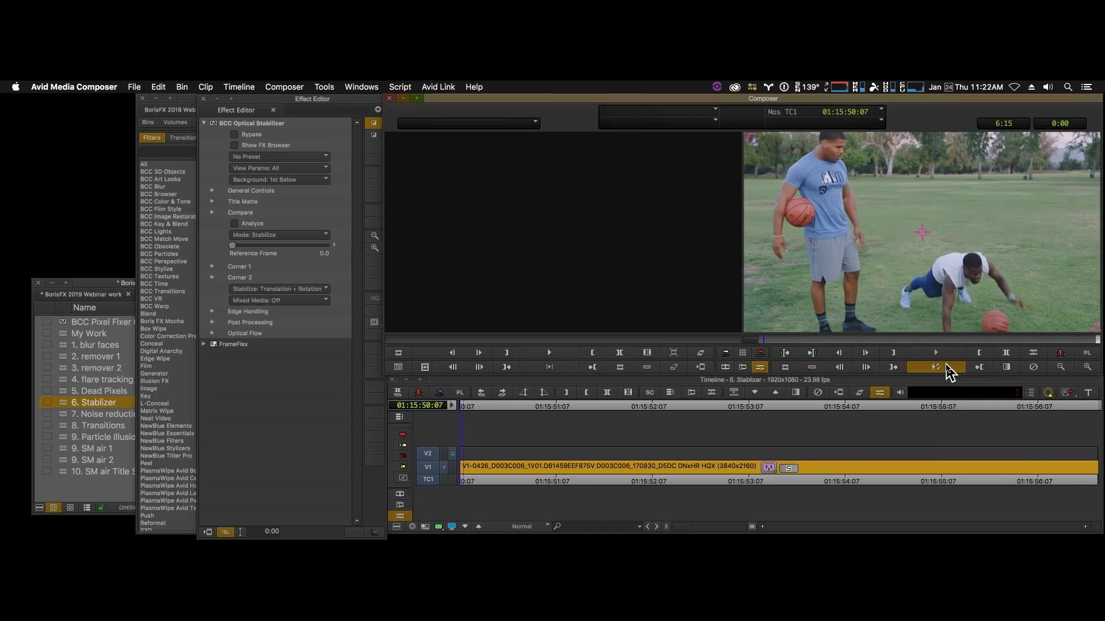
click(947, 371)
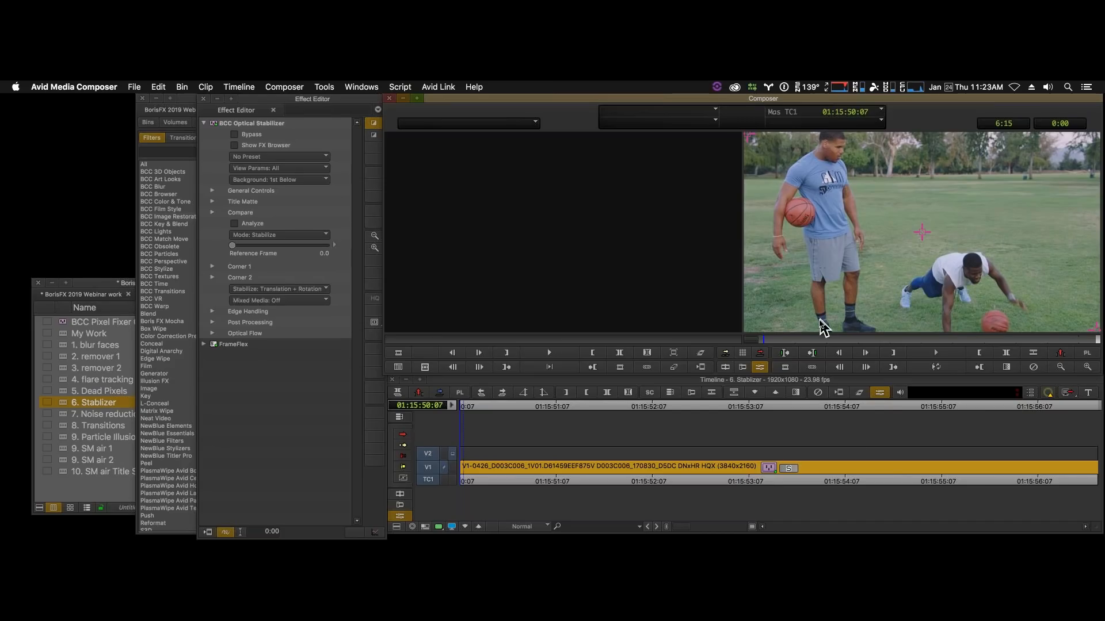
- In the stabilizer's Post Processing settings, set Y Translation to 87.50 and Quality to Magic Sharp, and loop the clip to review it
click(213, 322)
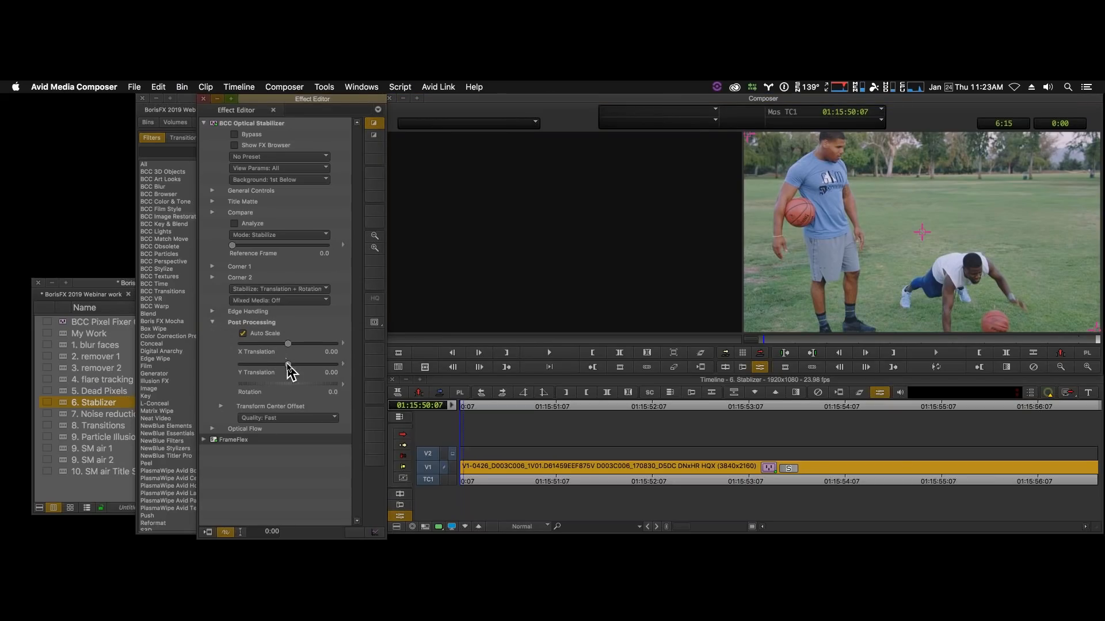
drag(291, 372, 295, 373)
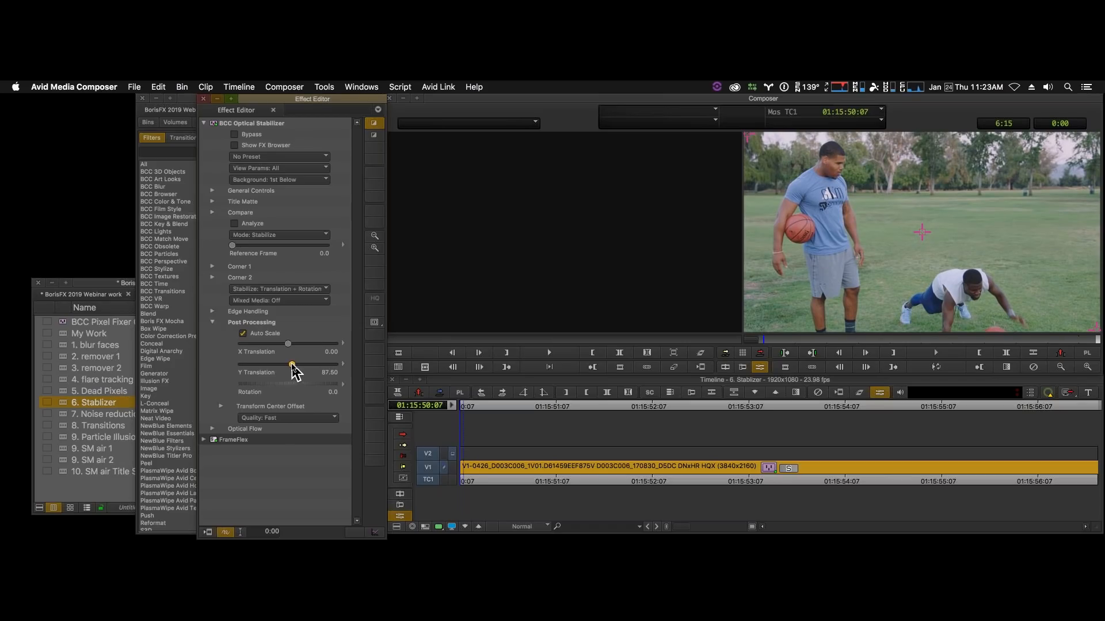
click(284, 419)
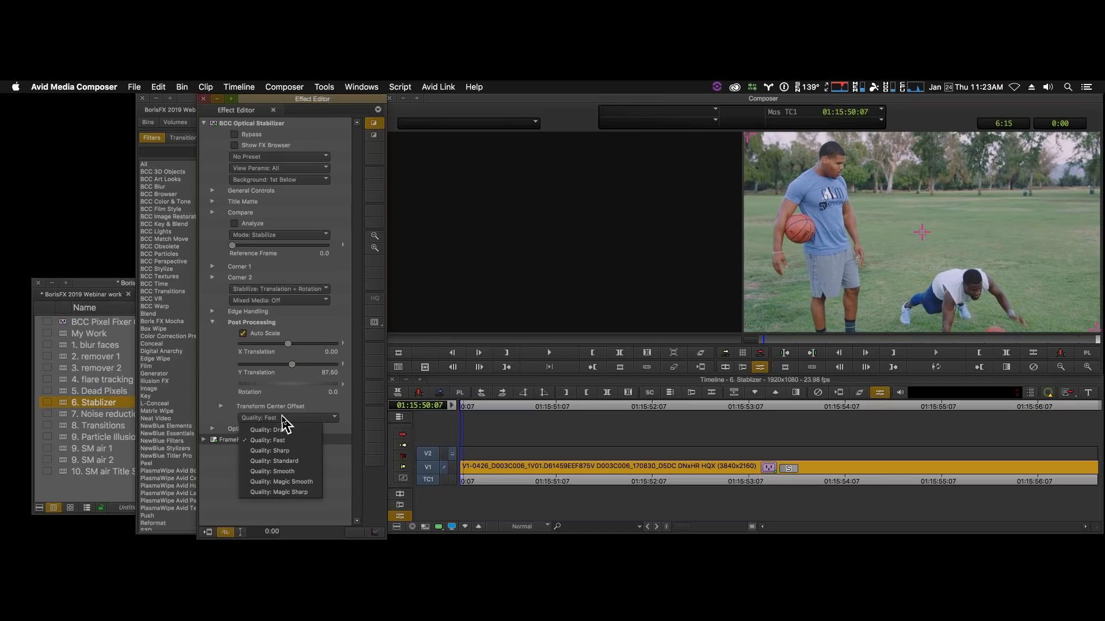
click(305, 493)
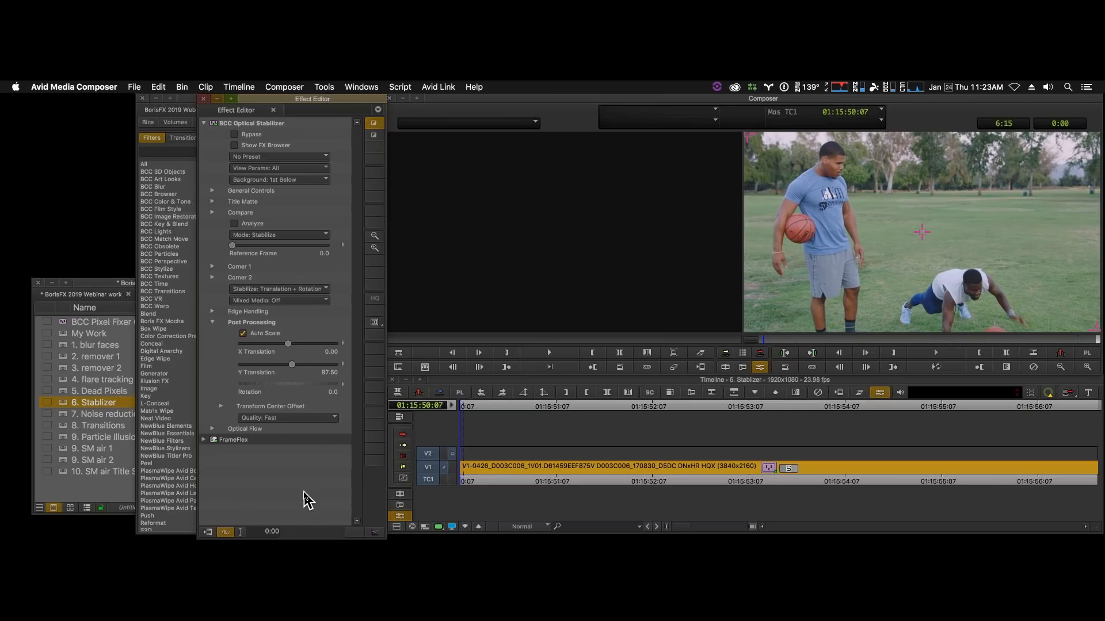
click(938, 368)
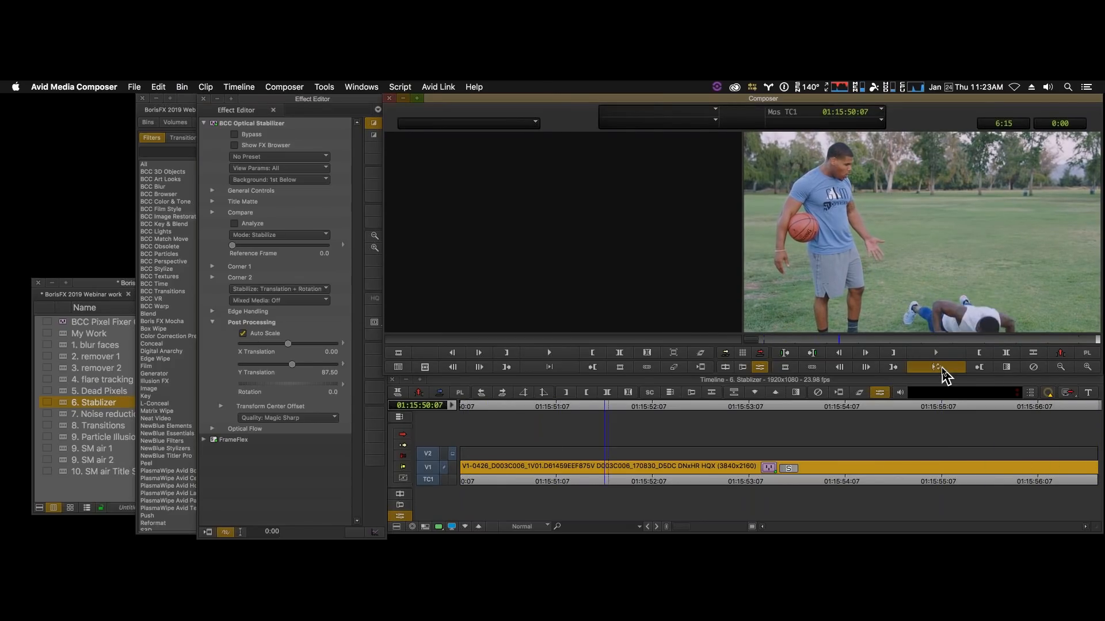
click(937, 367)
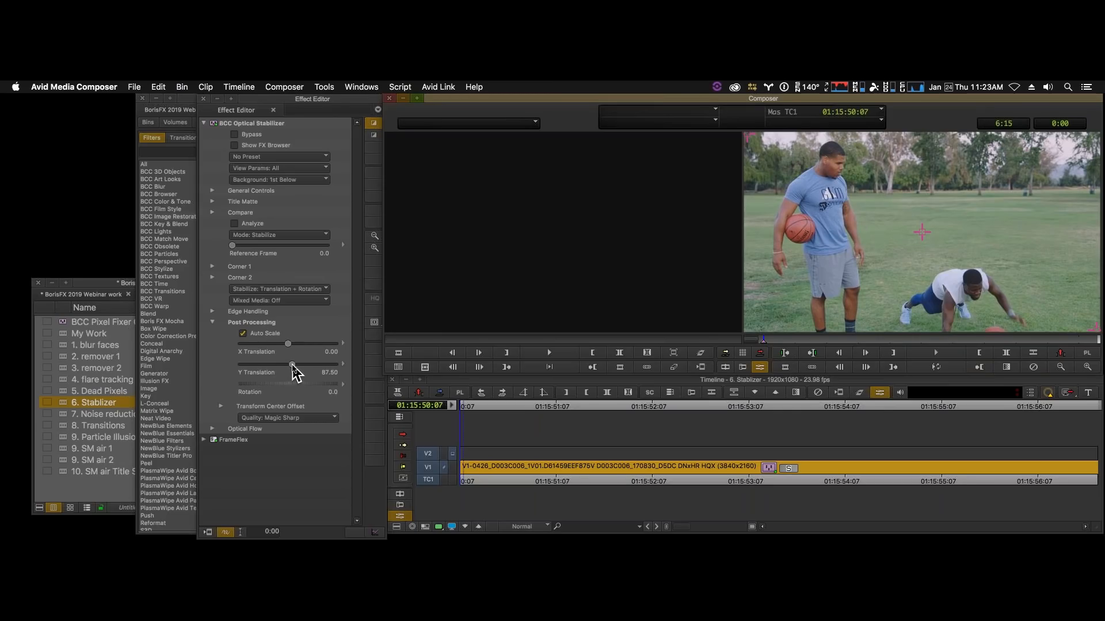
- Reduce Y Translation to 62.50, check the clip's last frame, refine the value to 50.00, and loop the clip to check the framing
drag(292, 366, 291, 366)
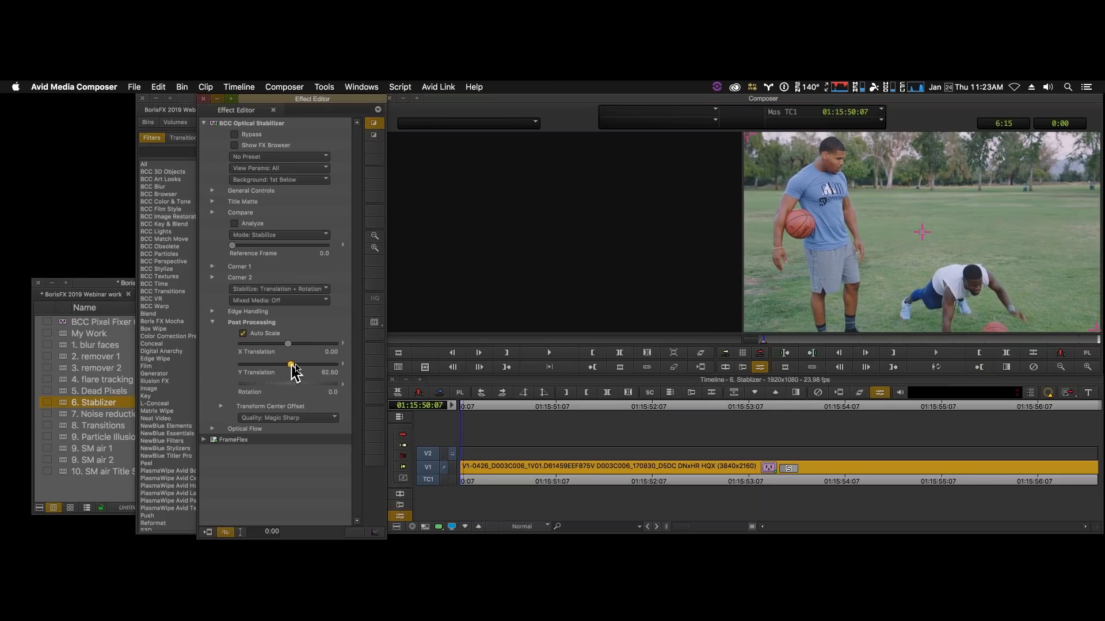
drag(813, 340, 1100, 365)
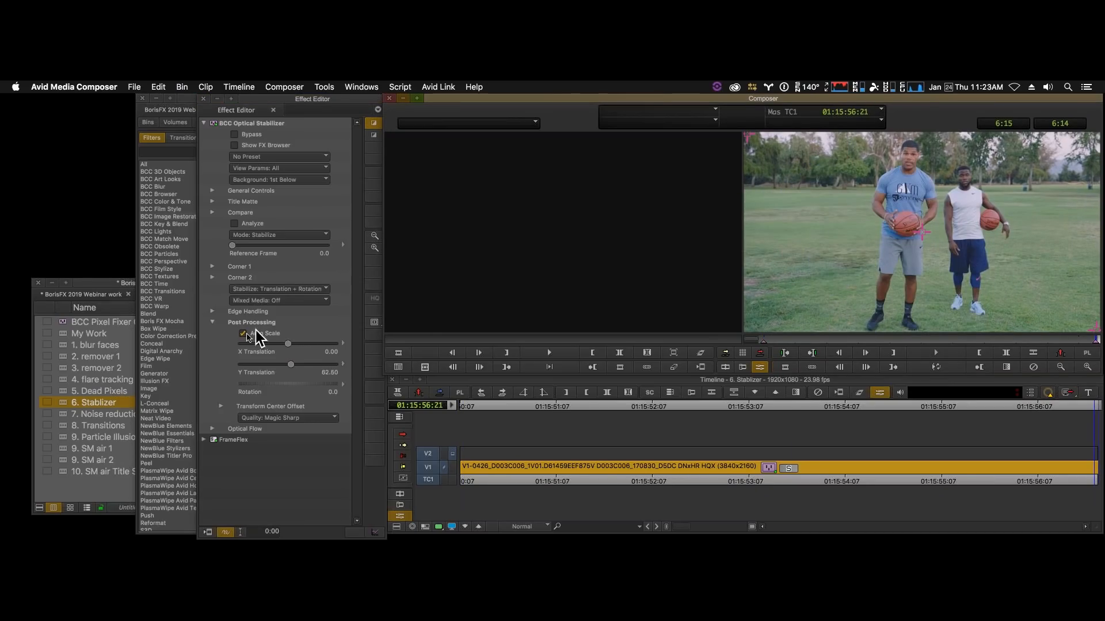
drag(291, 365, 291, 365)
click(938, 367)
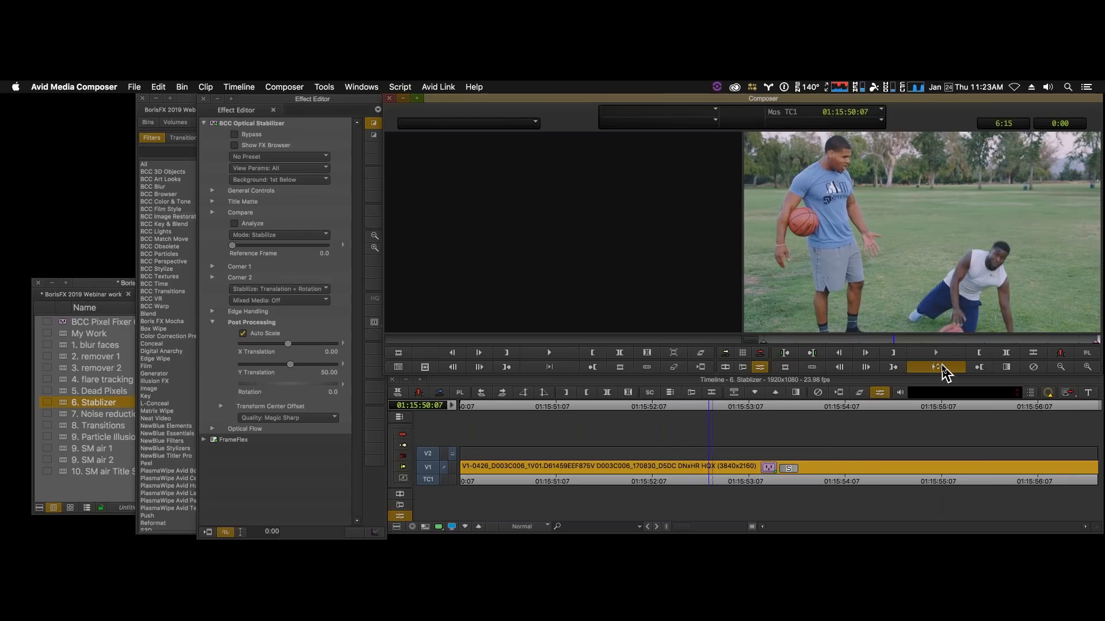
click(941, 371)
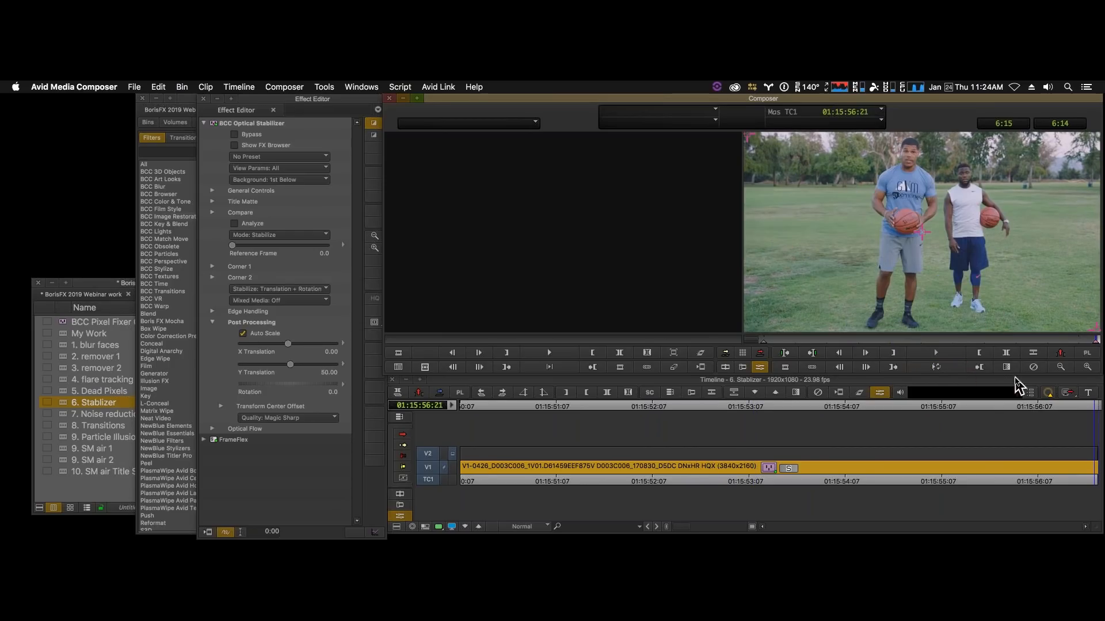
- Set Y Translation to -62.50 at the keyframe on the clip's first frame
click(764, 341)
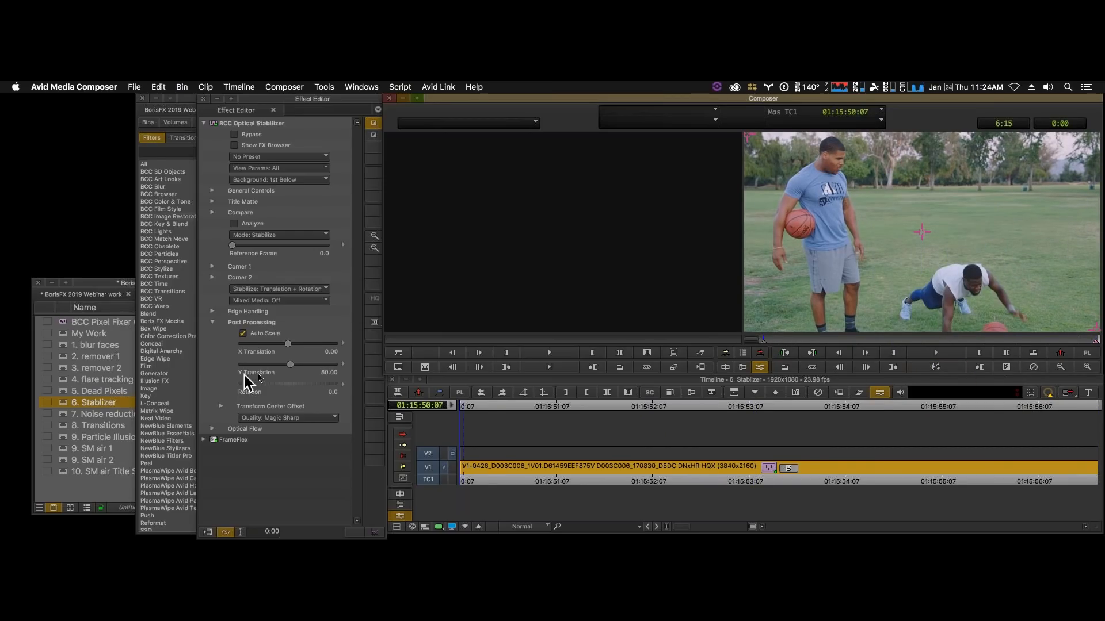
drag(290, 365, 290, 366)
click(763, 341)
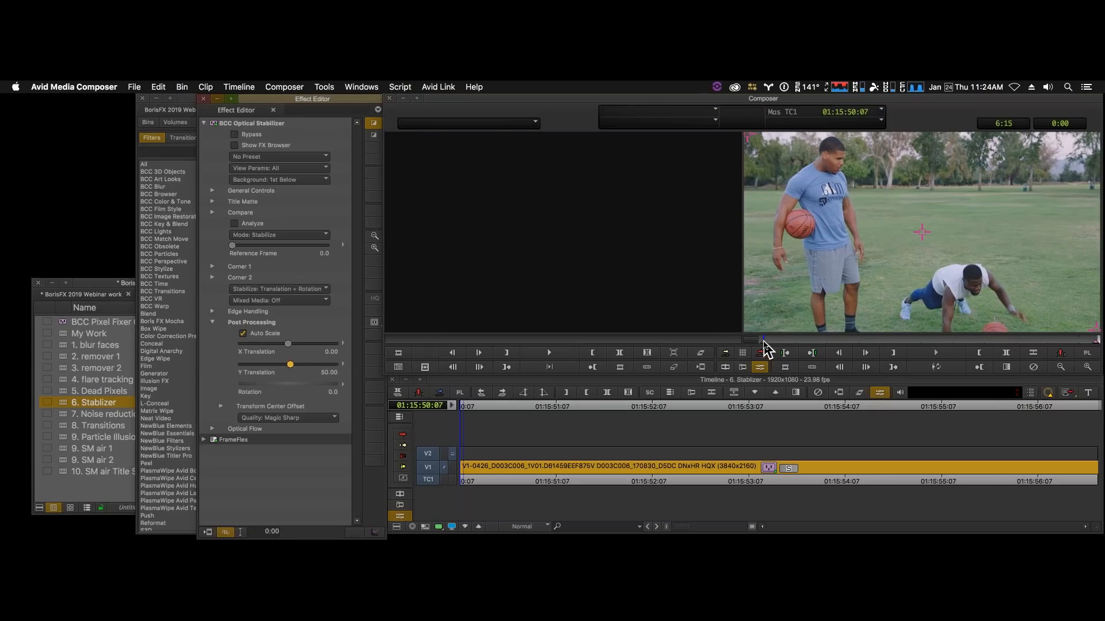
drag(292, 364, 287, 365)
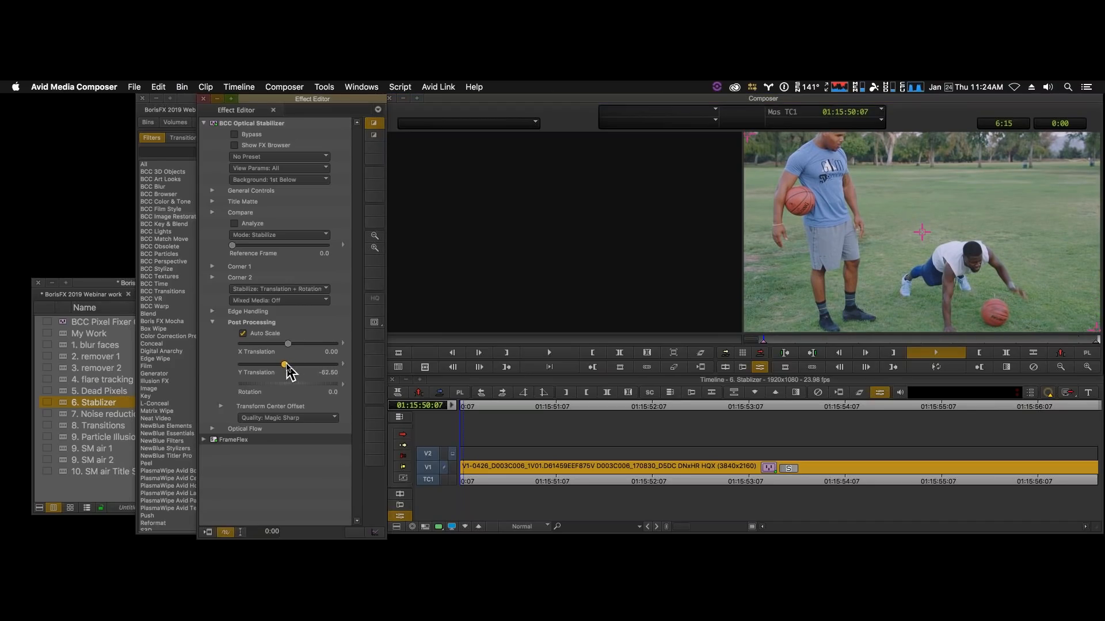
- Play the stabilized clip, check its last keyframe, and scrub back to the start to review the animated framing
key(space)
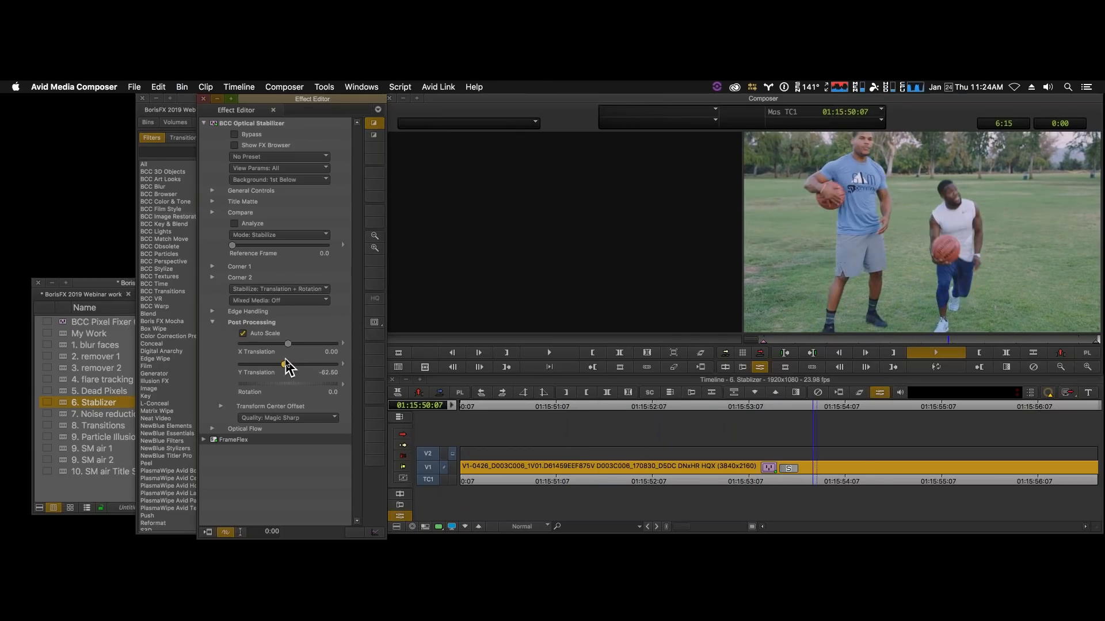
click(1096, 342)
click(1097, 344)
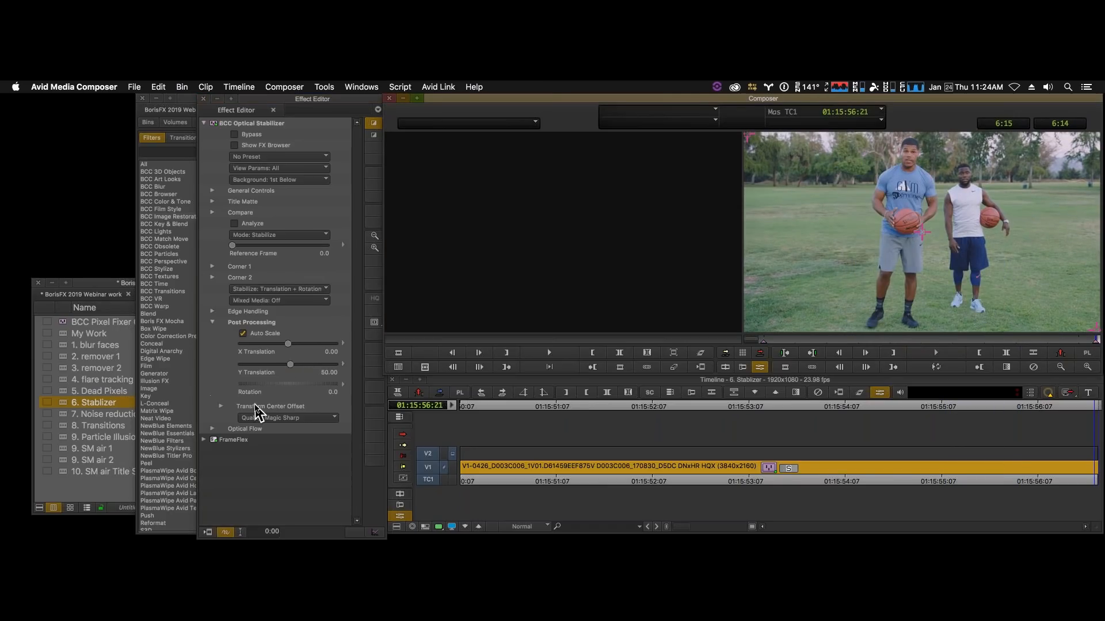
click(815, 479)
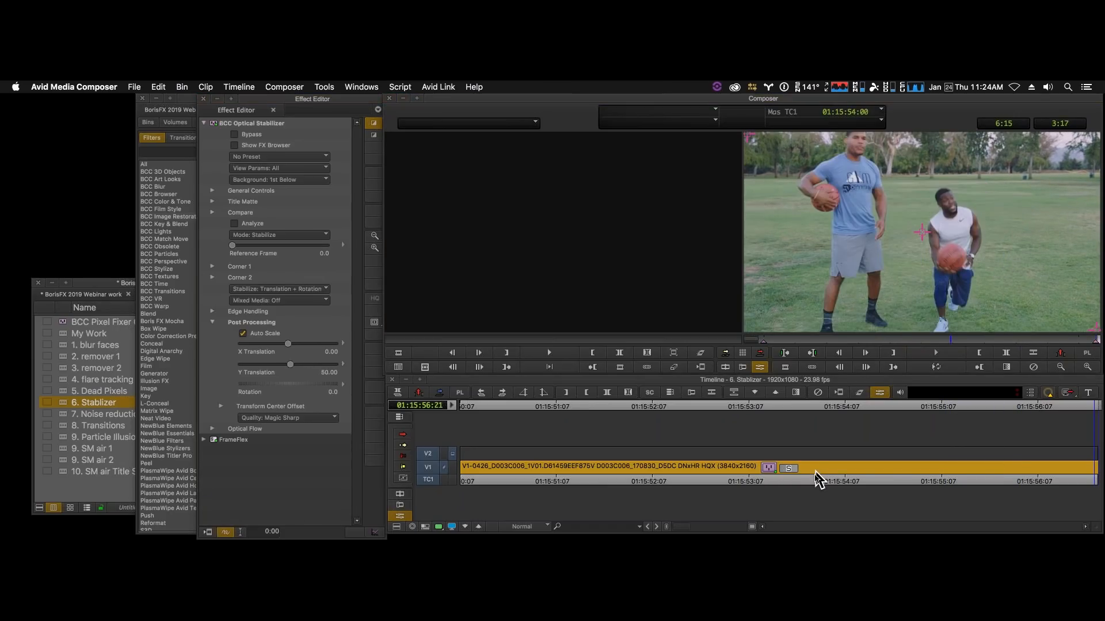
drag(802, 476, 449, 459)
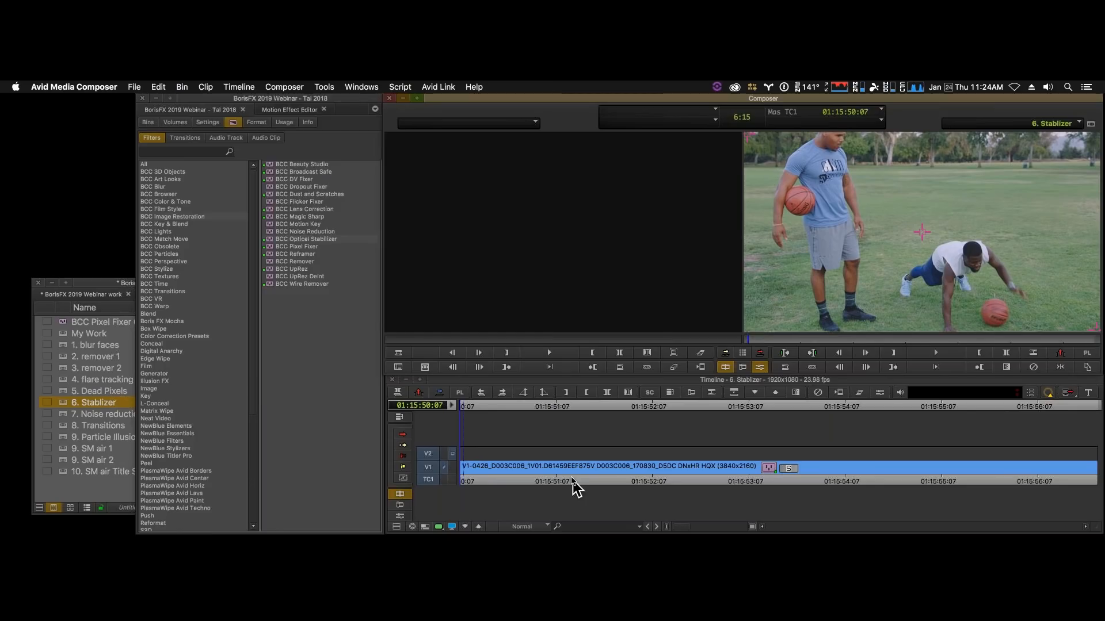
- Open the Optical Stabilizer settings for the V1 clip and review the available Quality options
key(shift+F11)
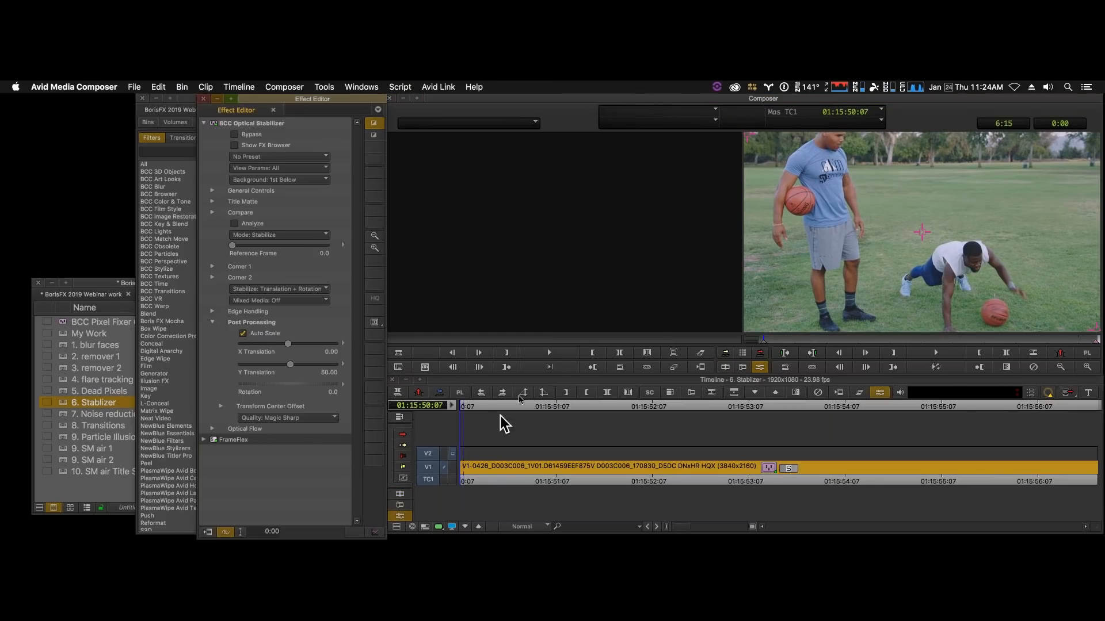
click(281, 420)
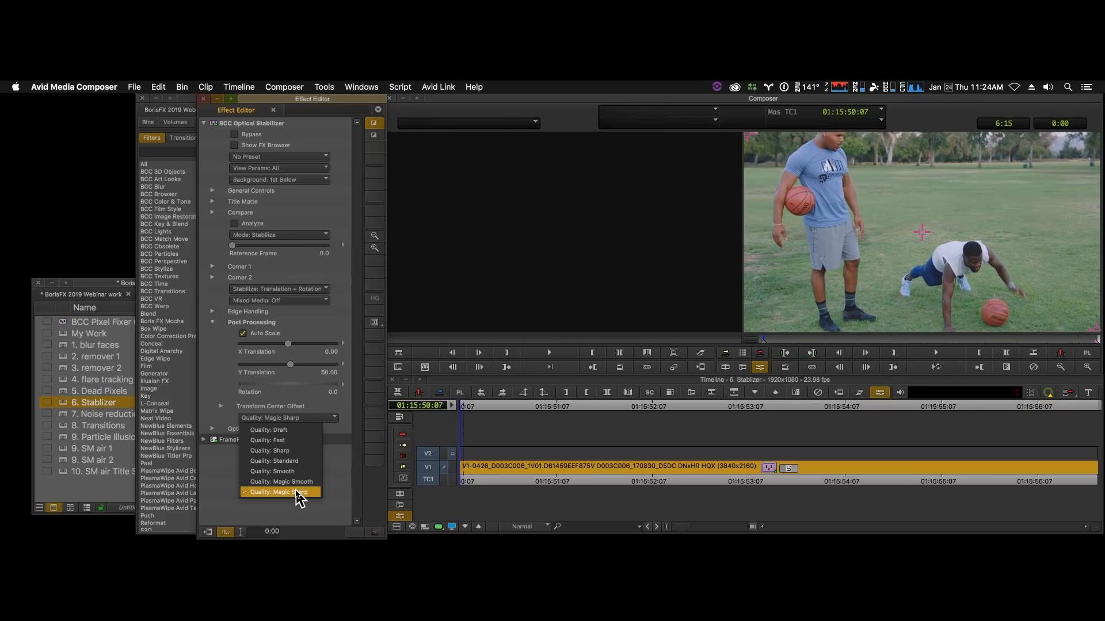
click(601, 485)
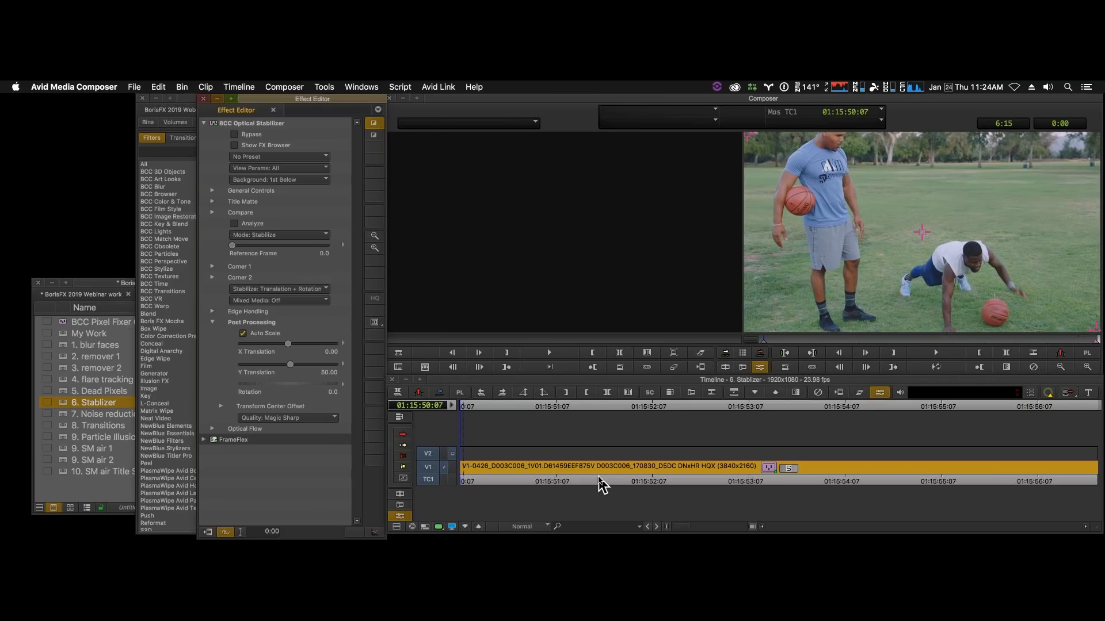
- Load the 7. Noise reduction sequence from the webinar bin into the timeline
click(63, 422)
click(62, 416)
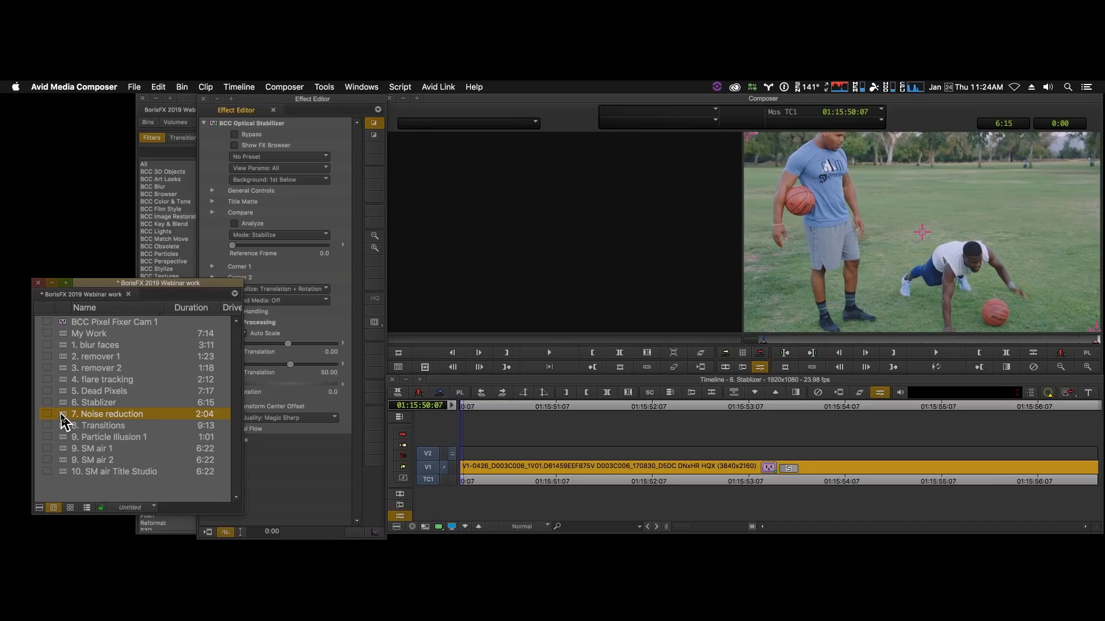
double_click(62, 417)
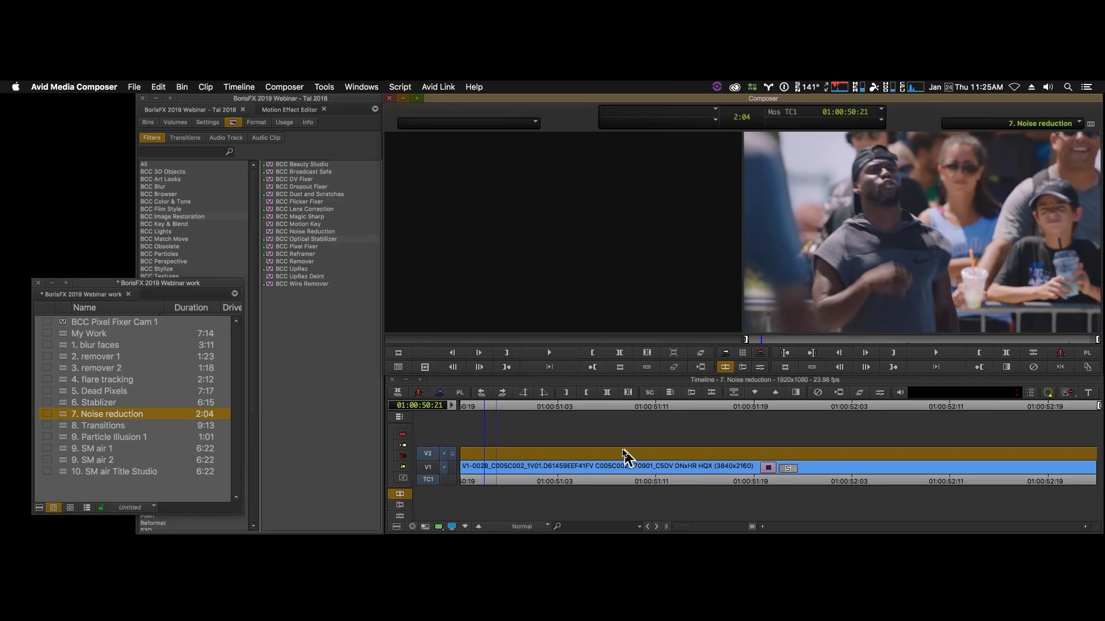
- Step into the V1 clip's nested effect, scrub through the source footage, and step back out
click(427, 466)
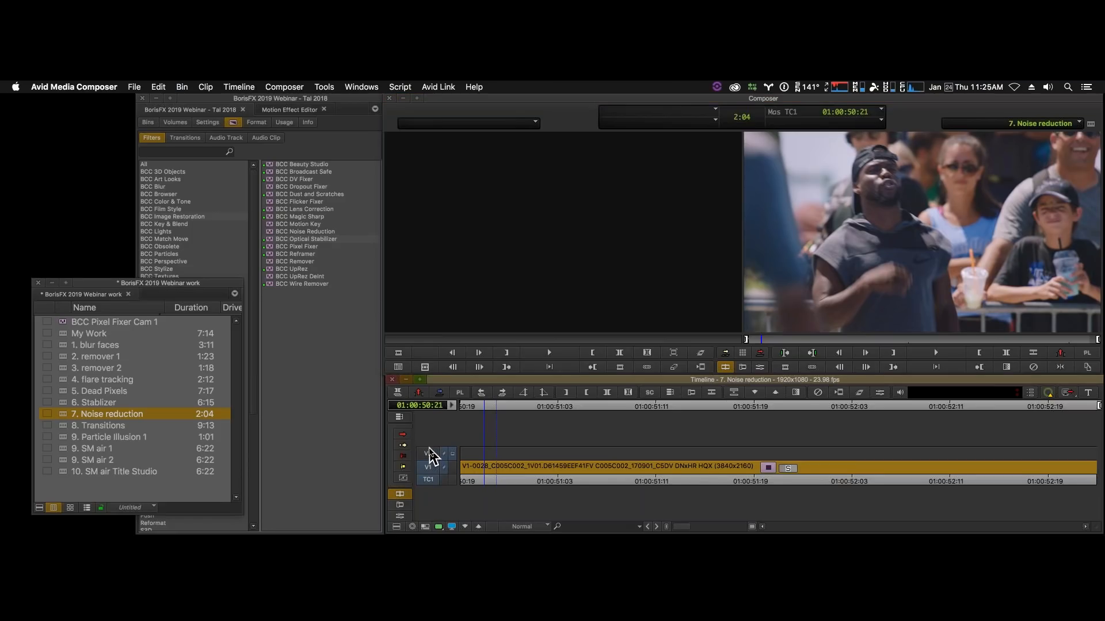
key(Down)
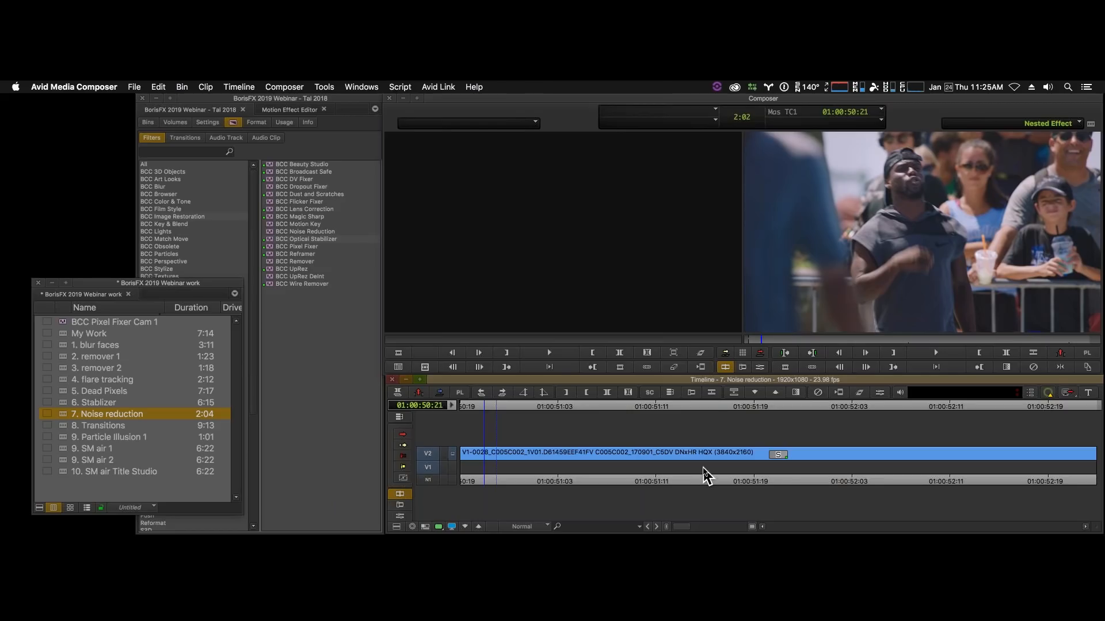
click(704, 471)
drag(781, 485, 1044, 479)
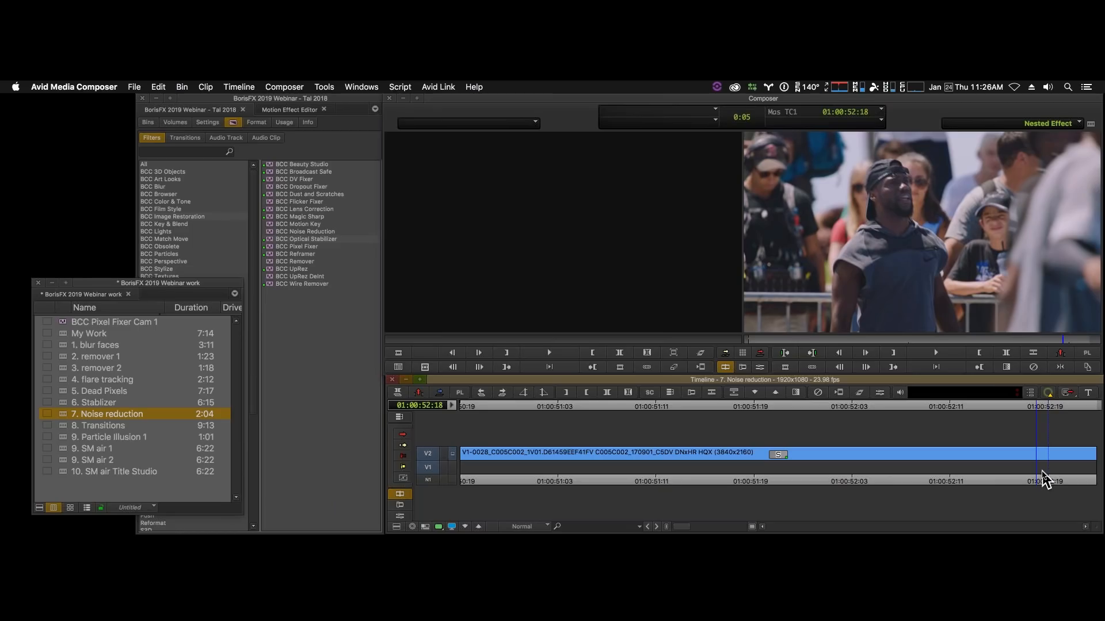
key(Up)
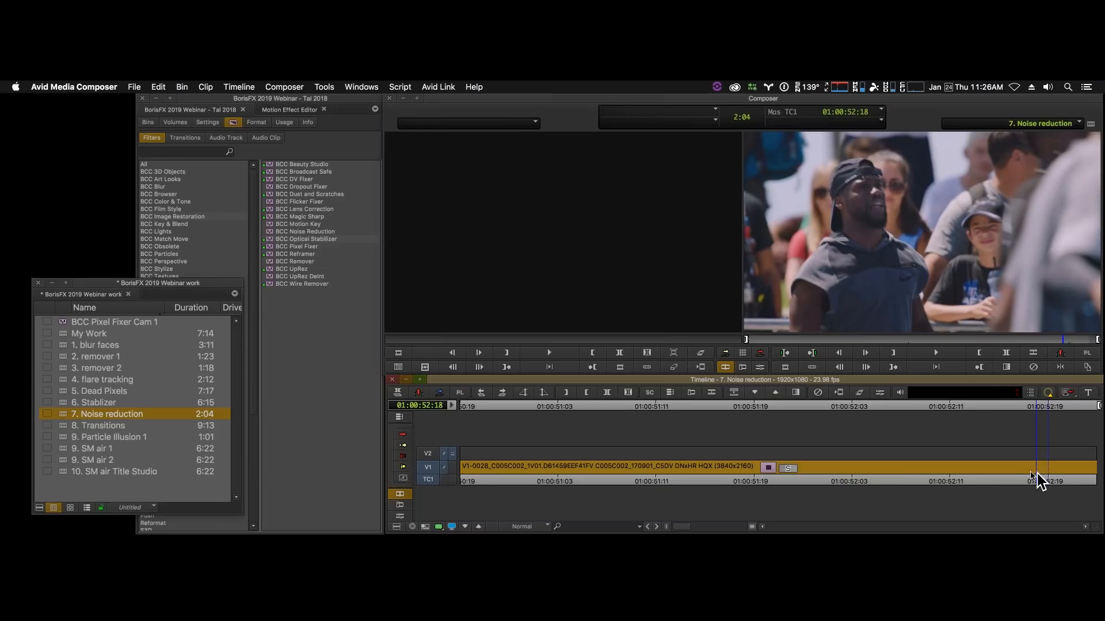
- Play the V1 clip from its start, both inside and outside the nest, to compare its framing
drag(1037, 474, 394, 492)
click(399, 494)
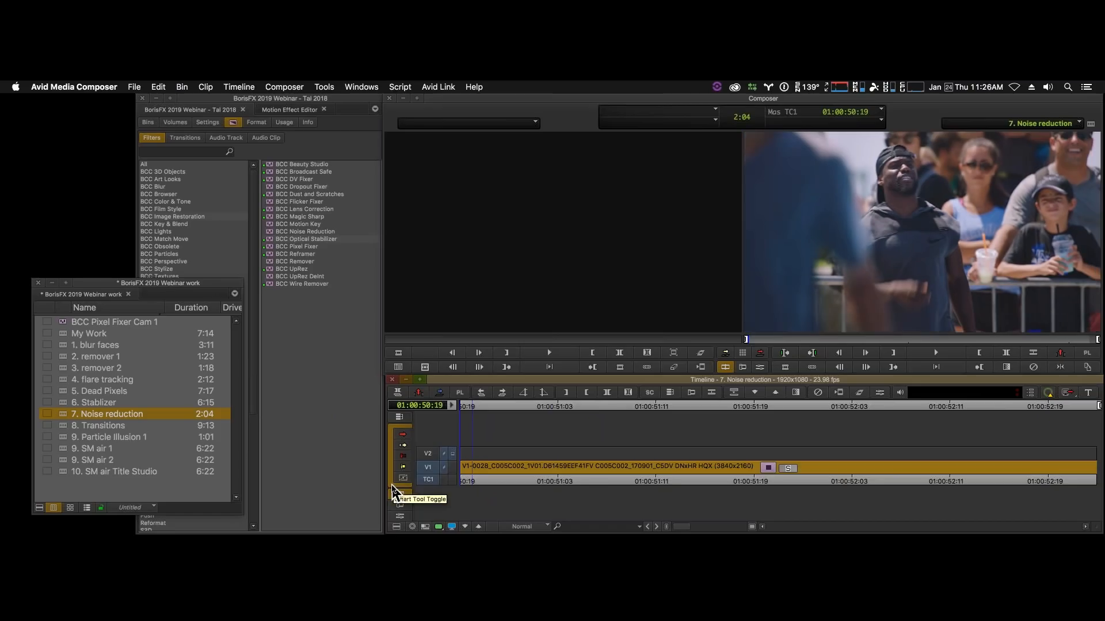
key(space)
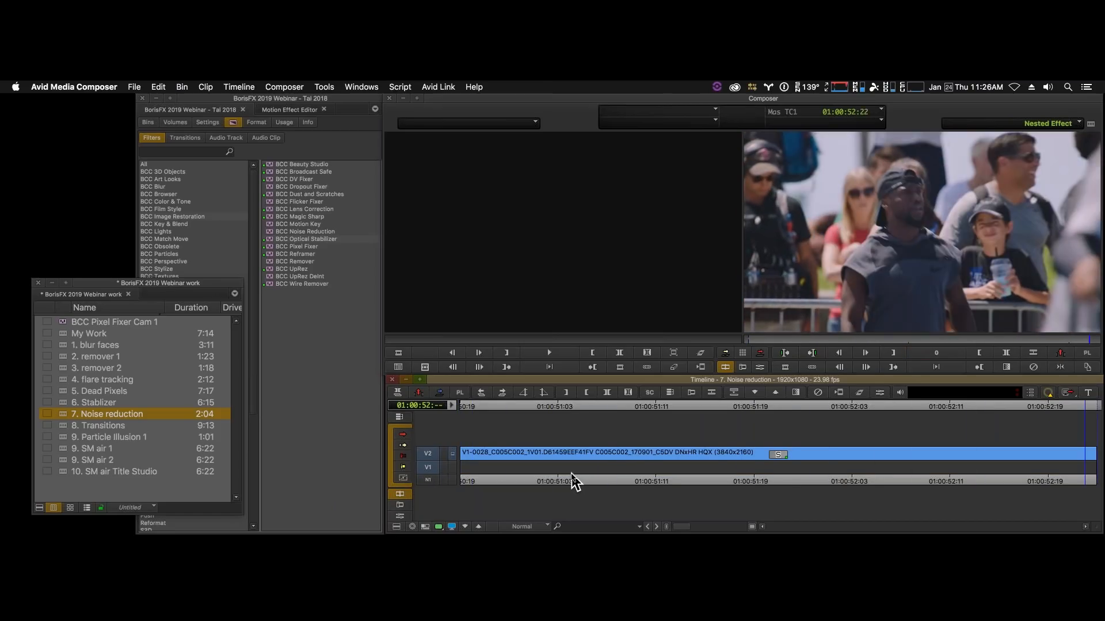
drag(579, 476, 450, 466)
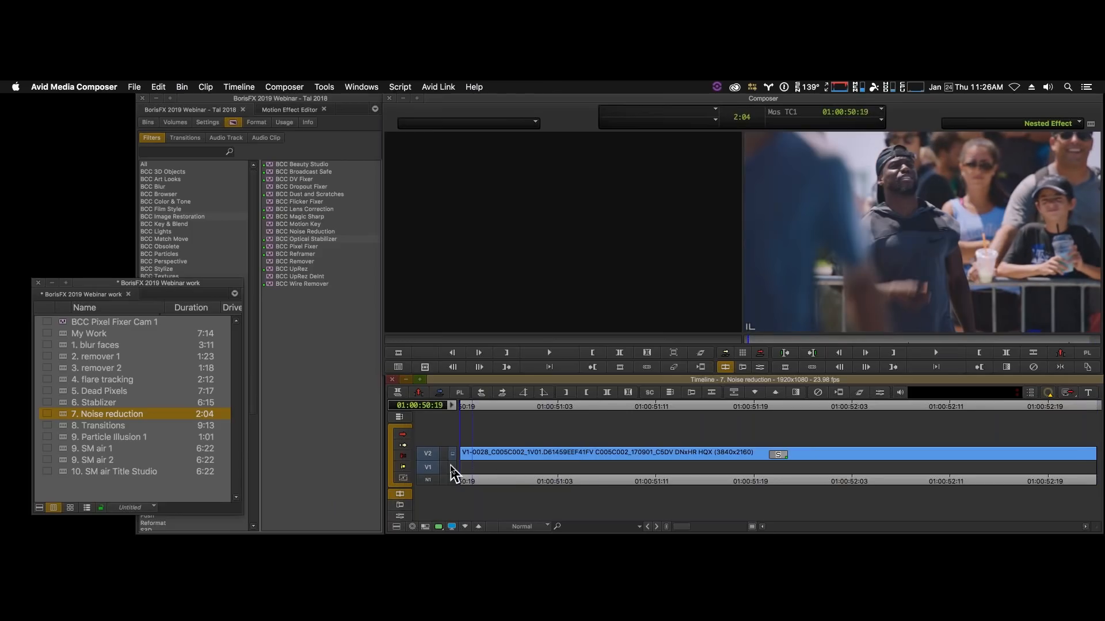
key(Up)
key(space)
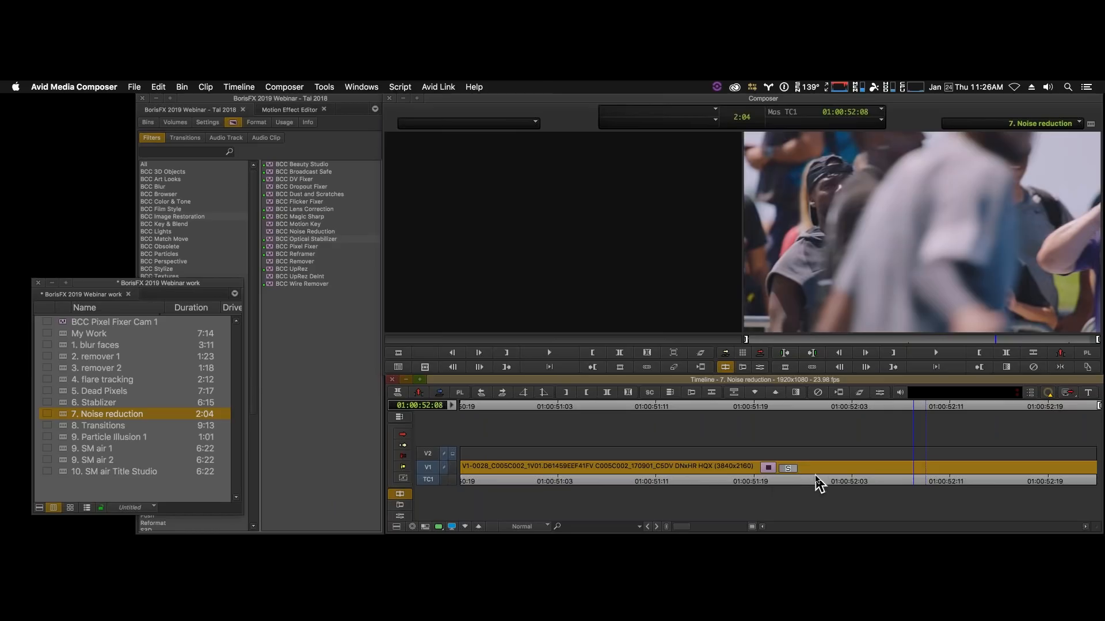
- Park at 01:00:52:13, enter effect mode on the V1 clip, and zoom the monitor in on the man's face to inspect noise
drag(852, 481, 981, 475)
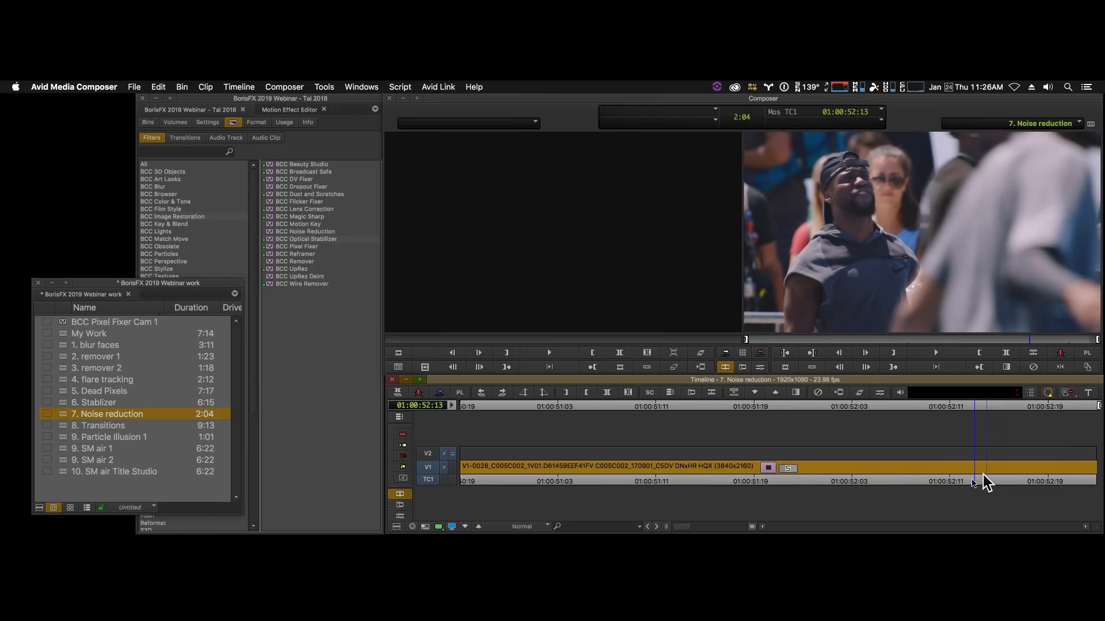
click(760, 368)
click(1087, 368)
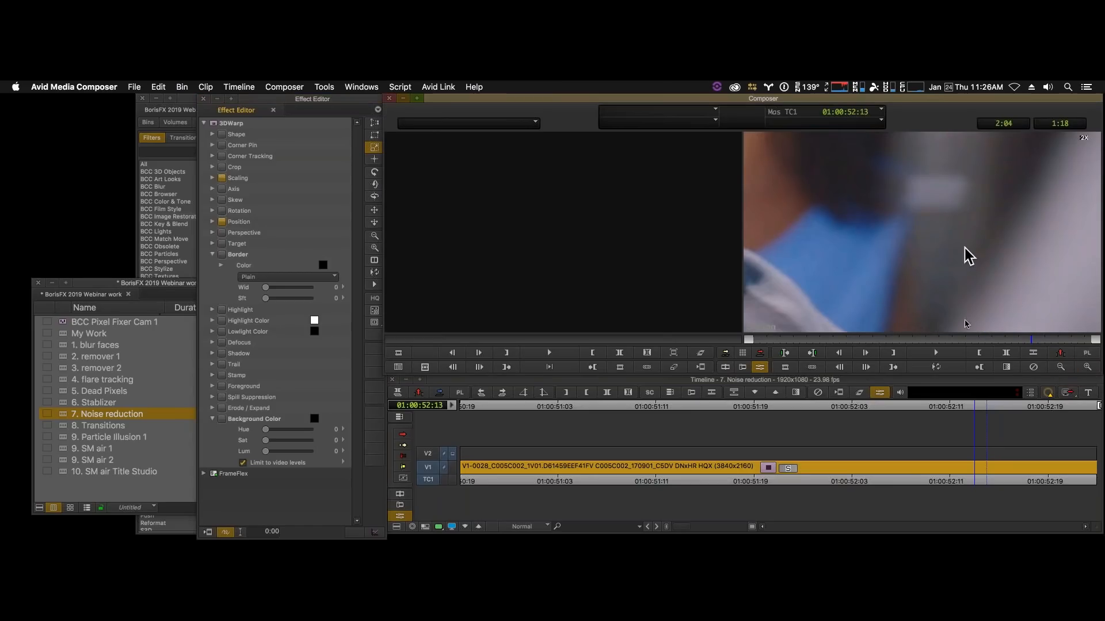
click(1061, 367)
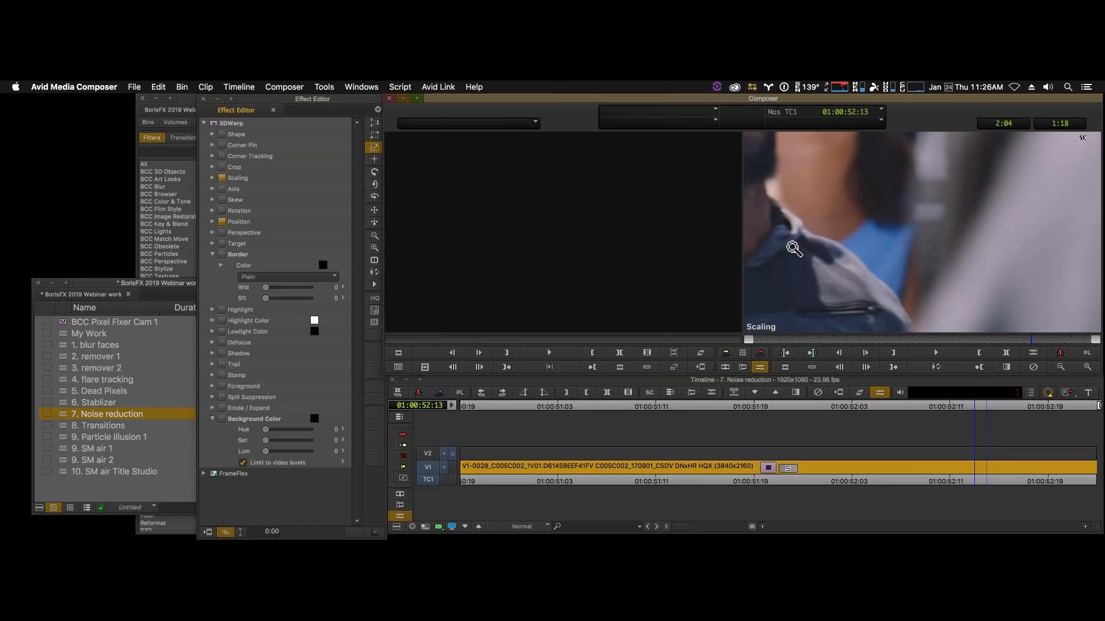
drag(798, 244, 1036, 334)
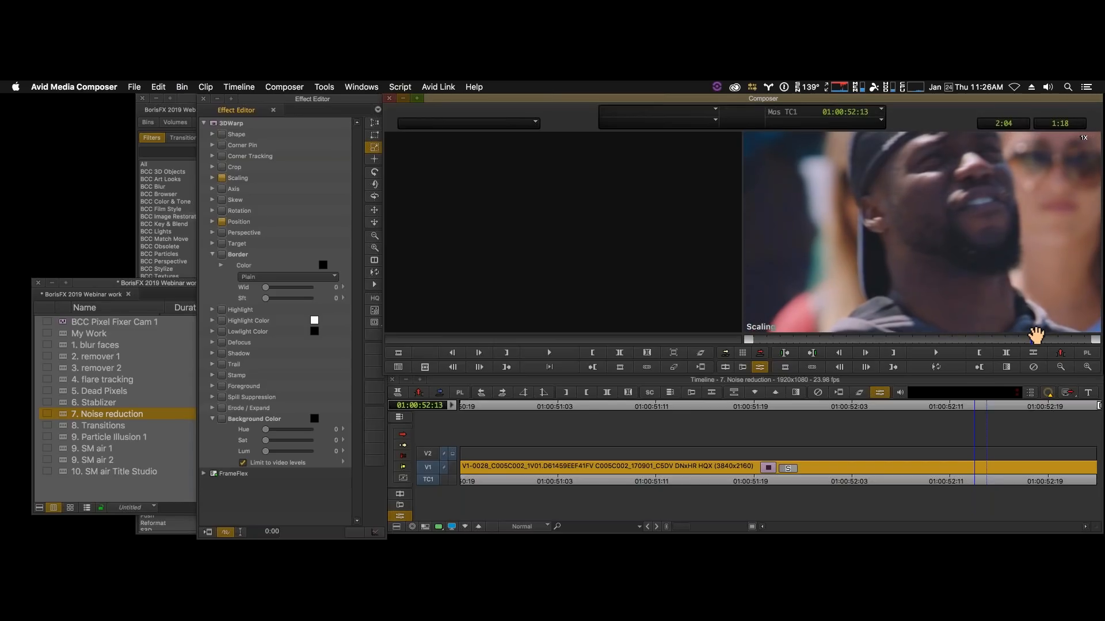
drag(917, 256, 905, 229)
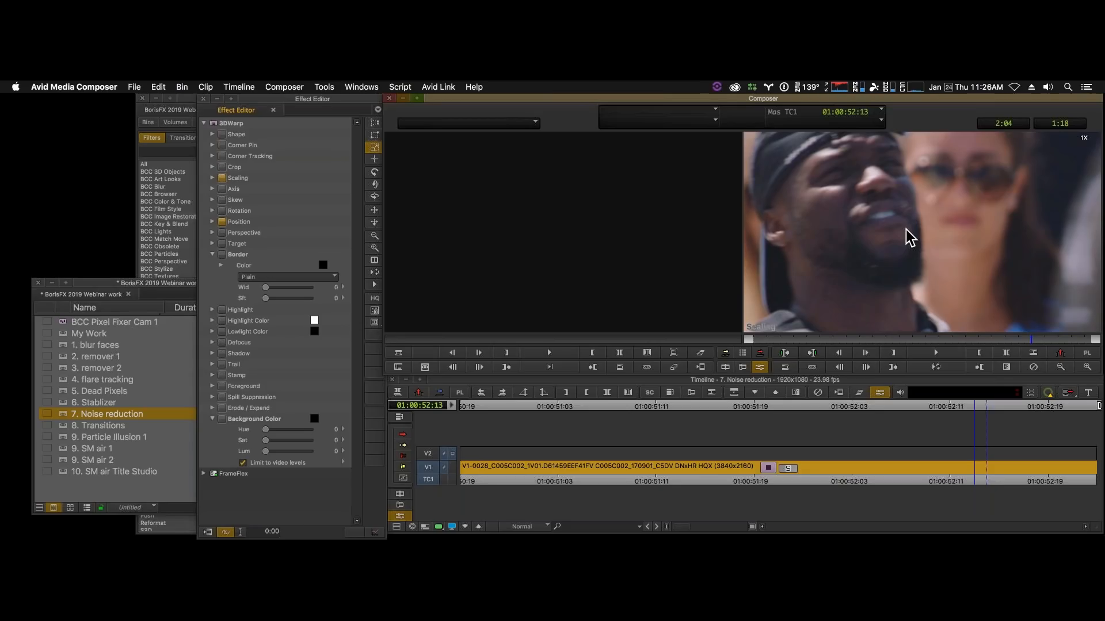
- Apply the BCC Noise Reduction effect to the empty V2 filler above the clip
click(432, 458)
click(980, 479)
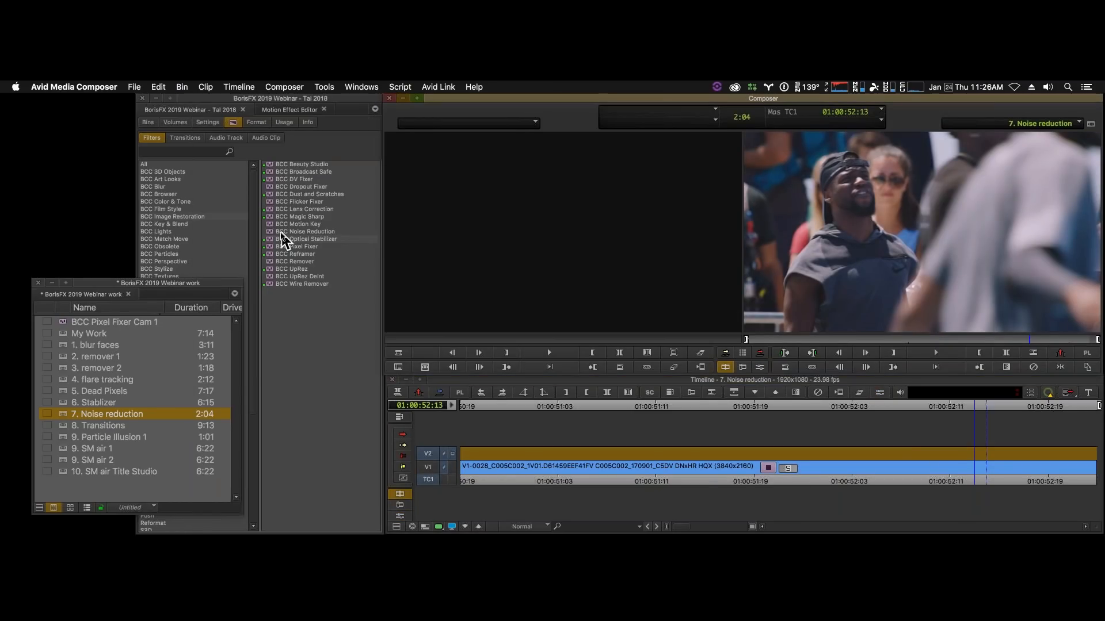
click(282, 232)
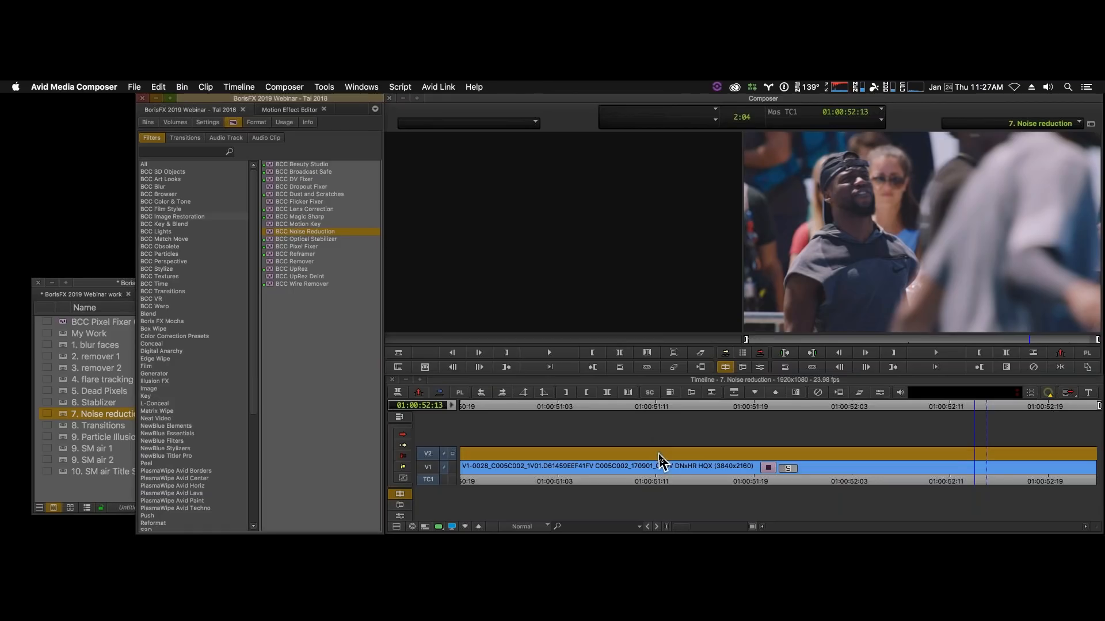
drag(659, 455, 658, 452)
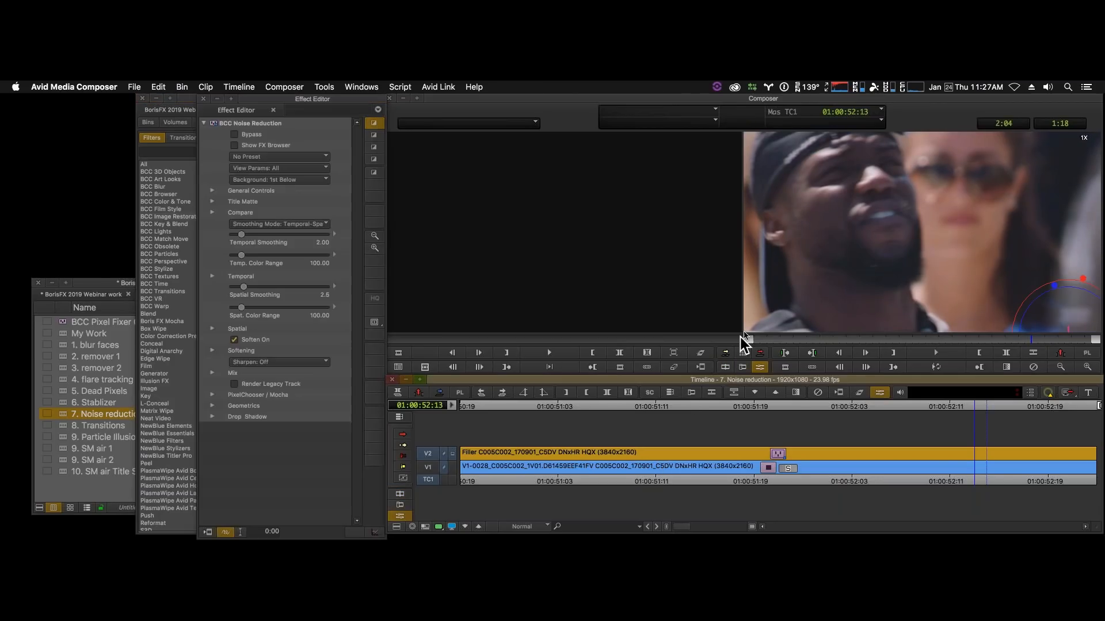
- Review the Noise Reduction presets without applying one, and set Smoothing Mode to Spatial
click(284, 158)
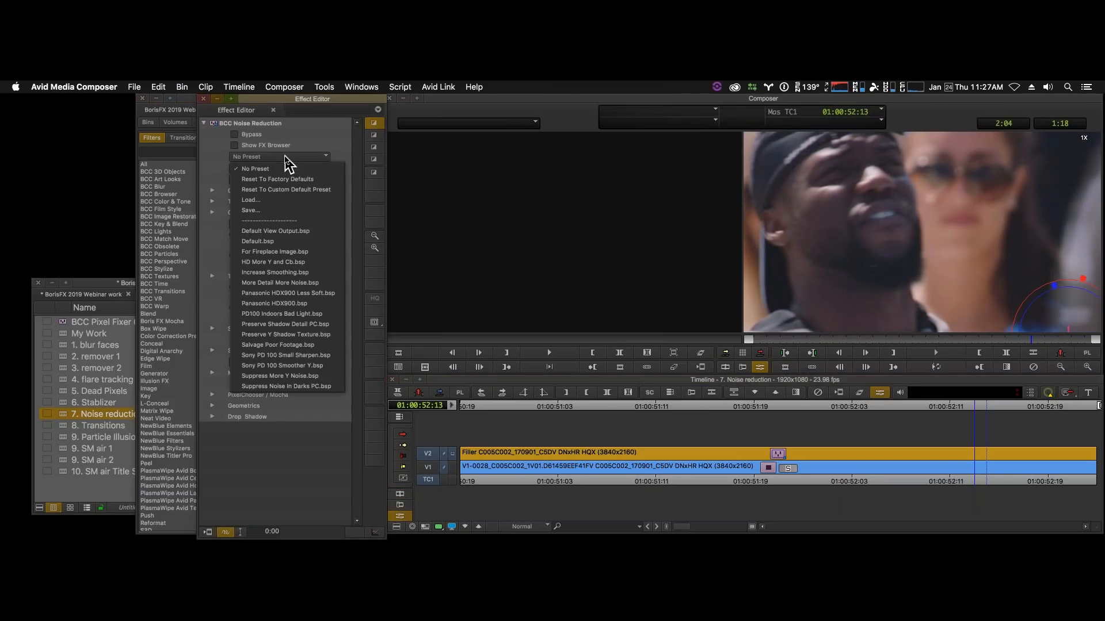
click(212, 158)
click(281, 156)
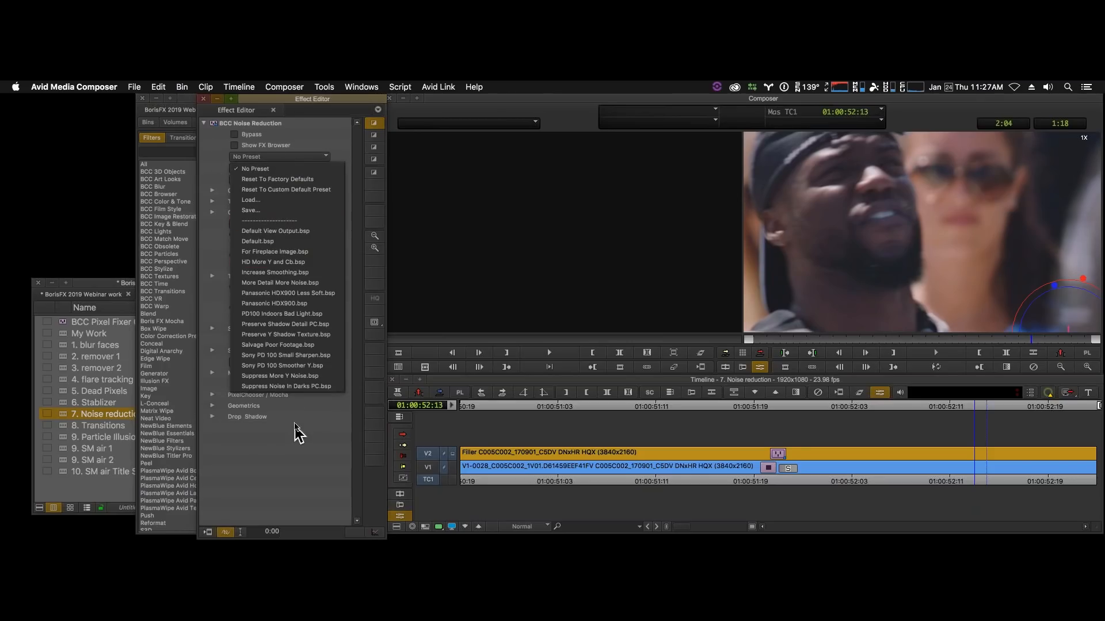
click(214, 154)
click(324, 225)
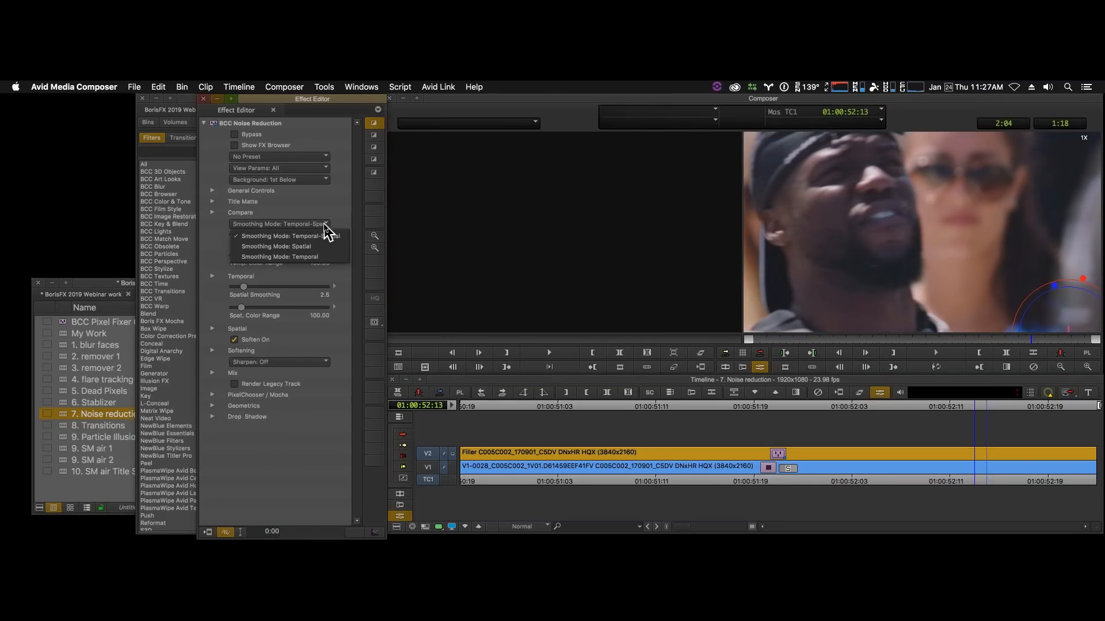
click(332, 246)
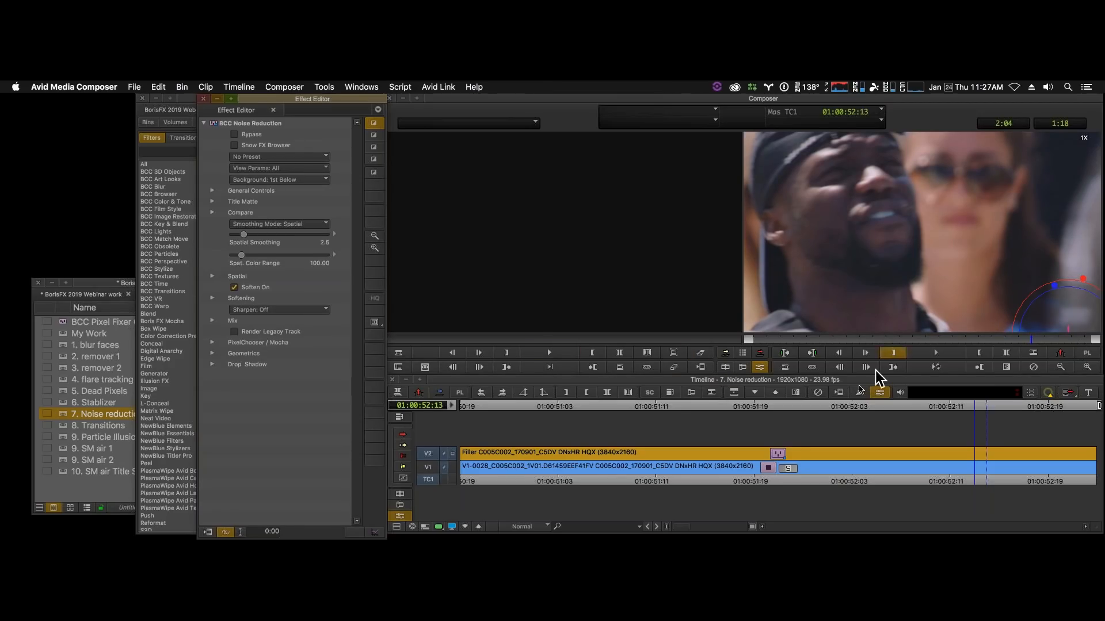
- Loop the clip and toggle Bypass on different frames to compare the footage with and without noise reduction
click(936, 367)
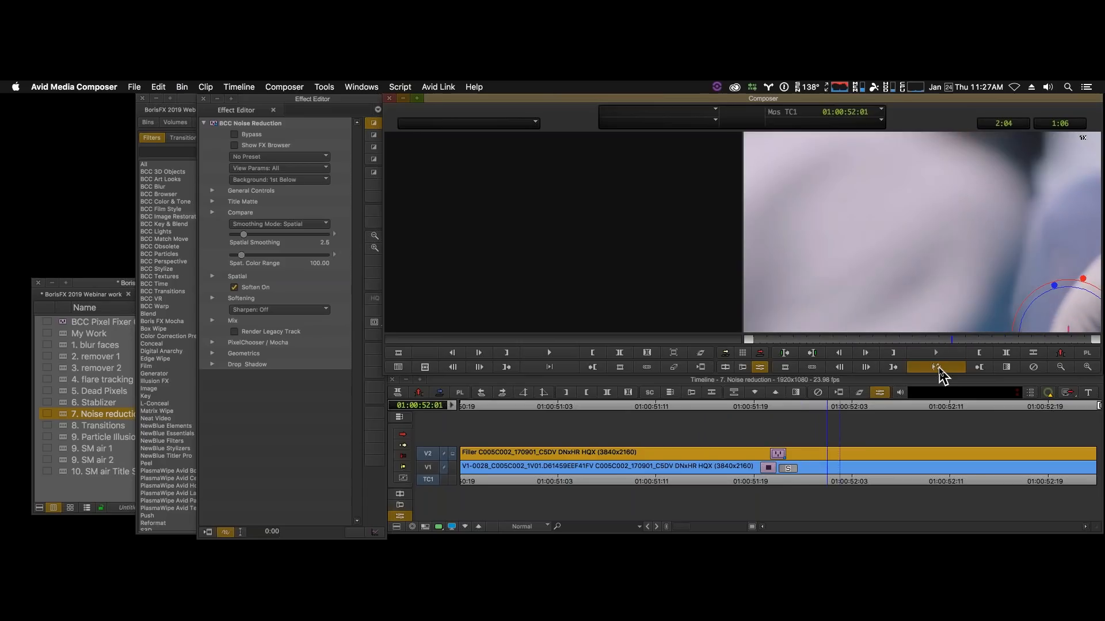
click(937, 367)
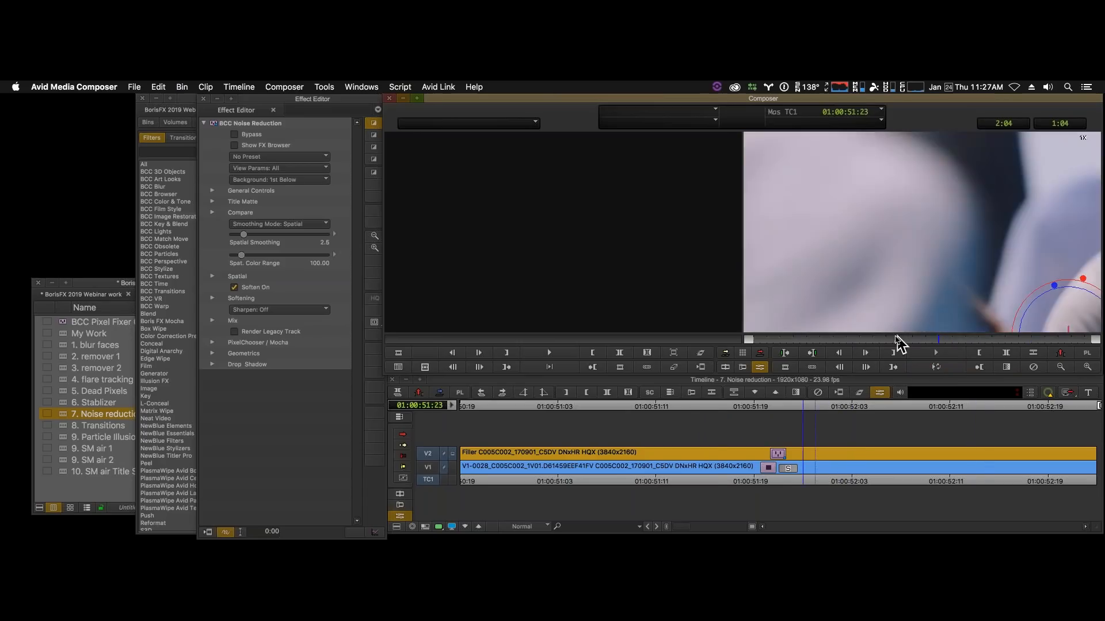
click(889, 341)
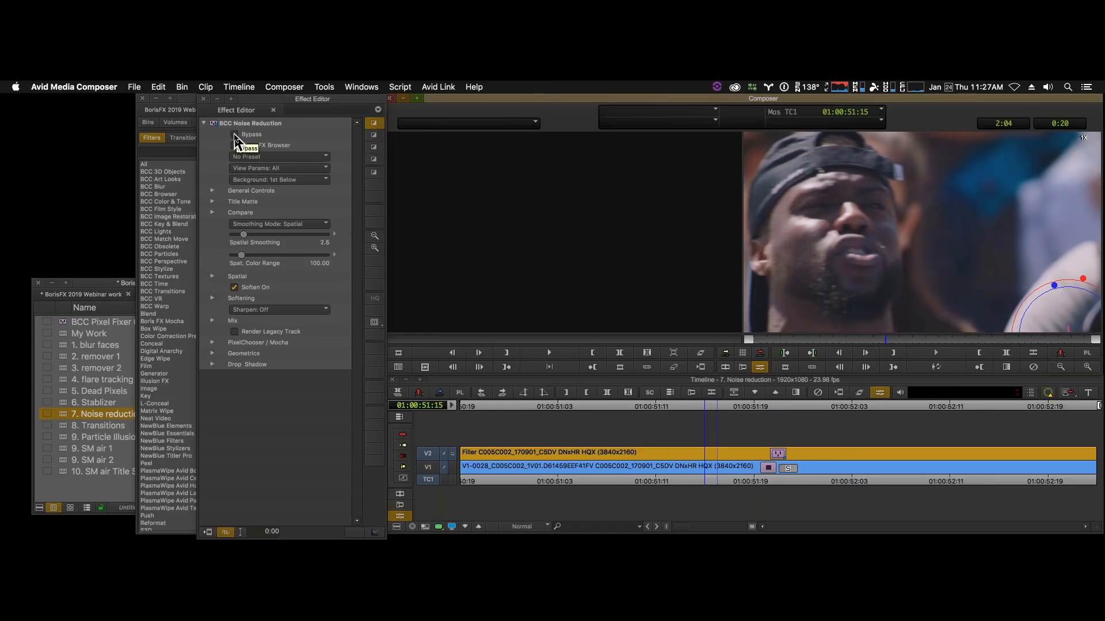
click(235, 136)
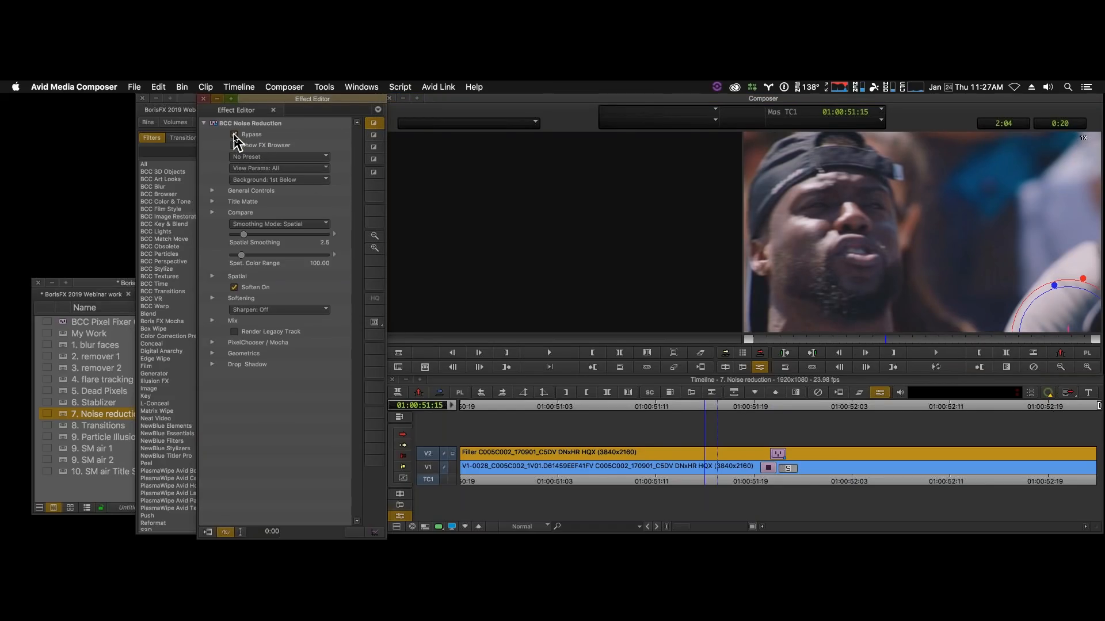
drag(904, 342, 927, 344)
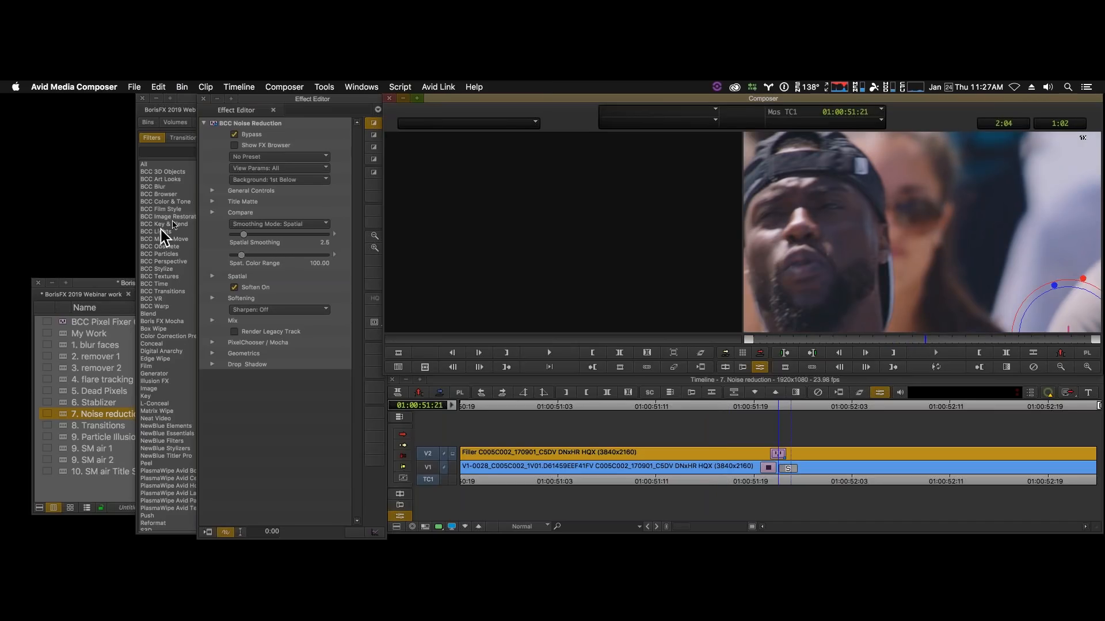
click(237, 137)
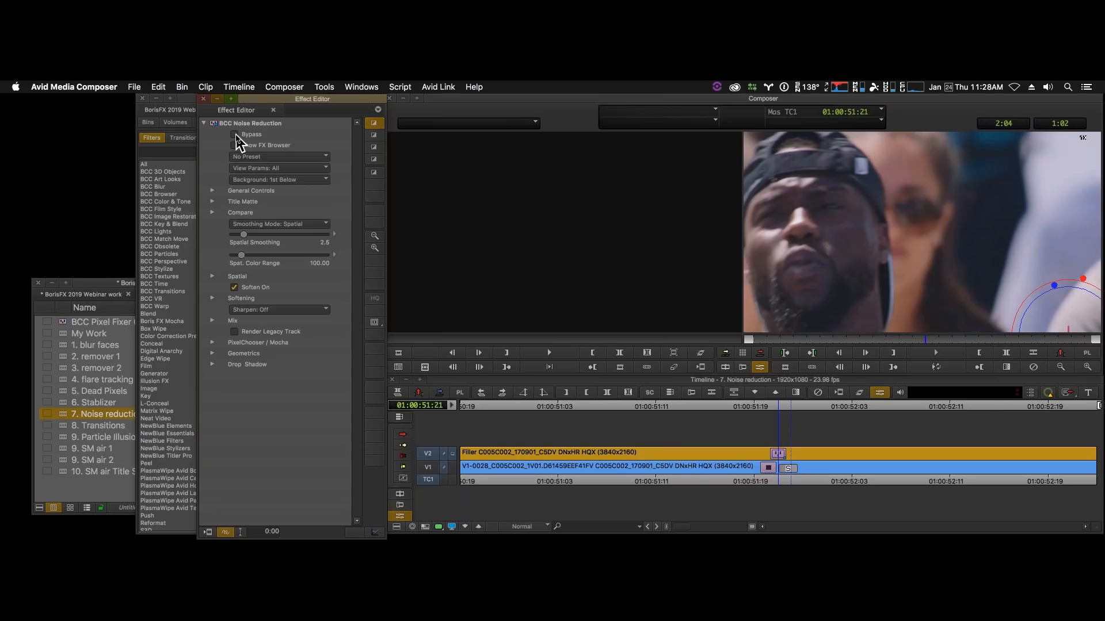
- Load the 8. Transitions sequence from the BorisFX 2019 Webinar work bin and scrub through its V1 clips
click(280, 105)
click(104, 283)
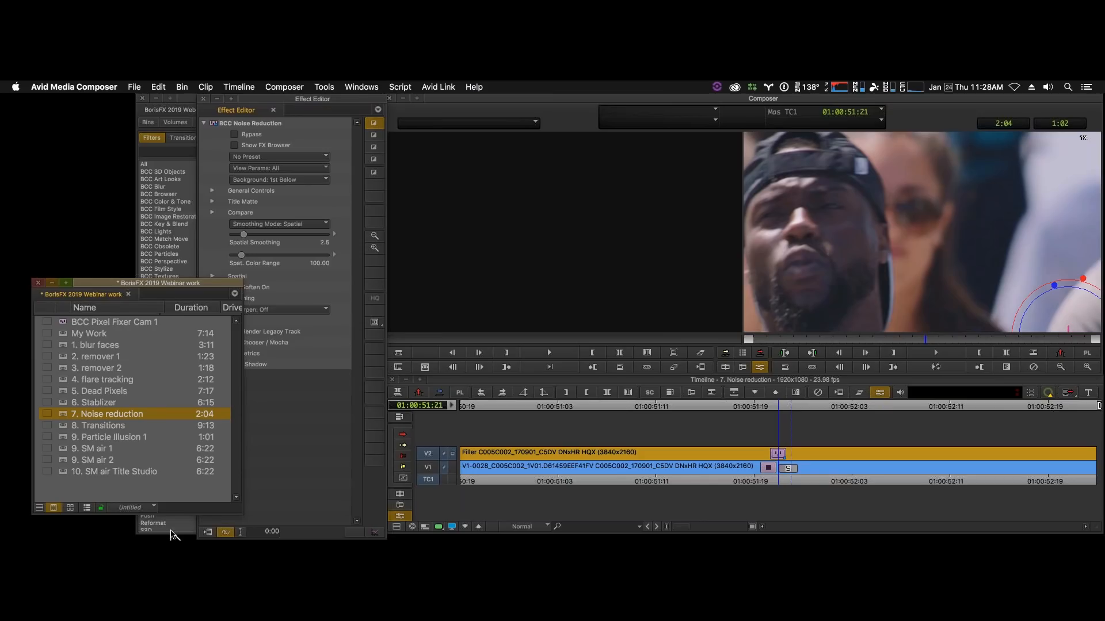
click(66, 429)
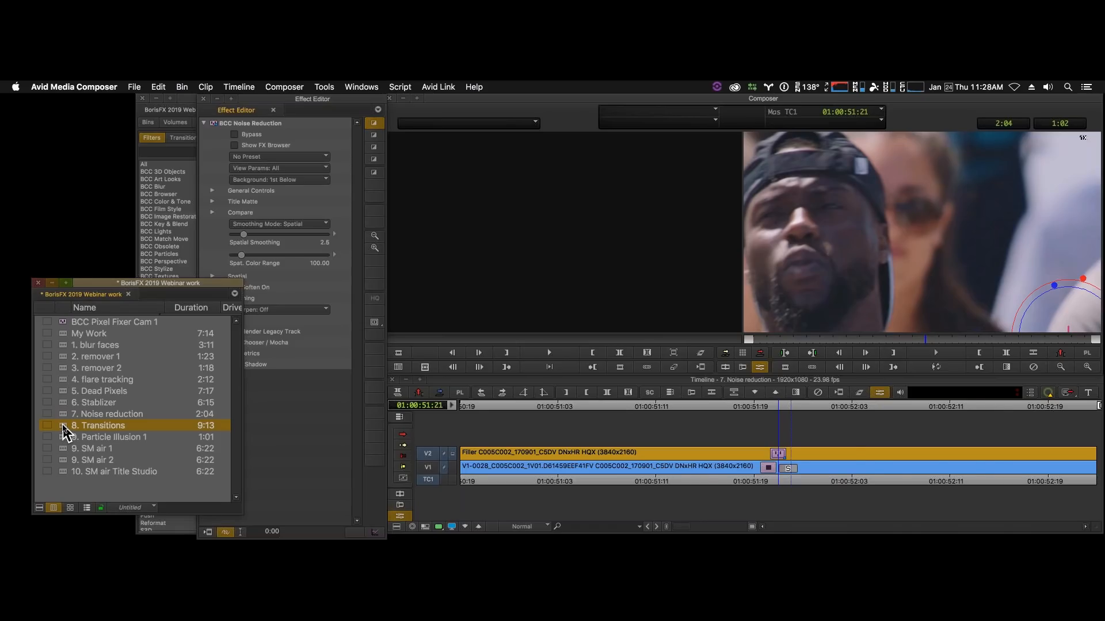
double_click(65, 427)
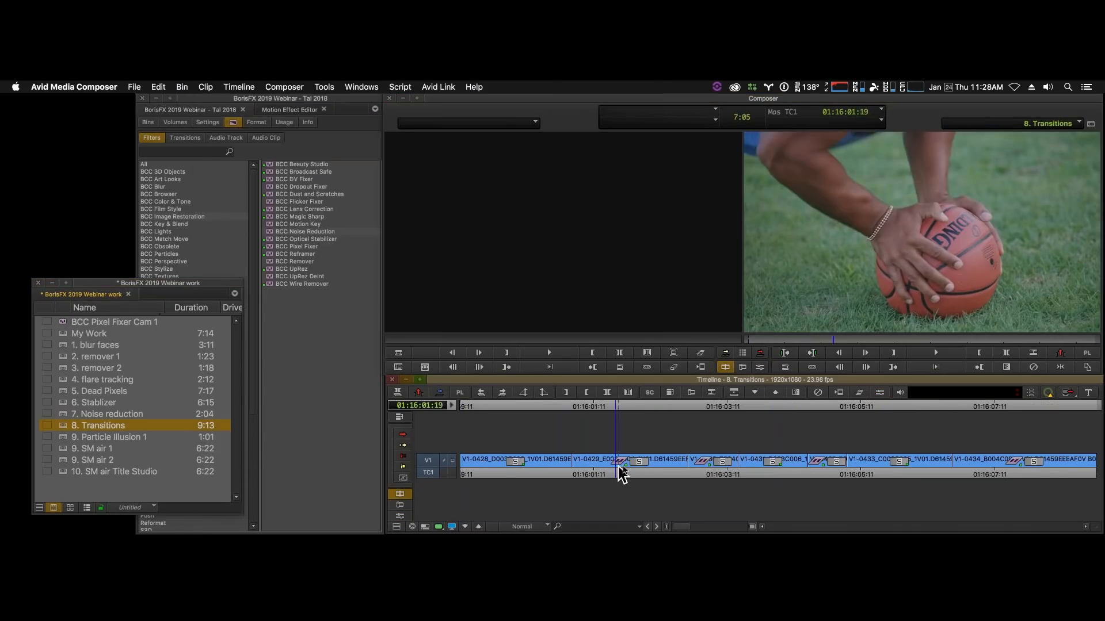
drag(621, 472, 814, 469)
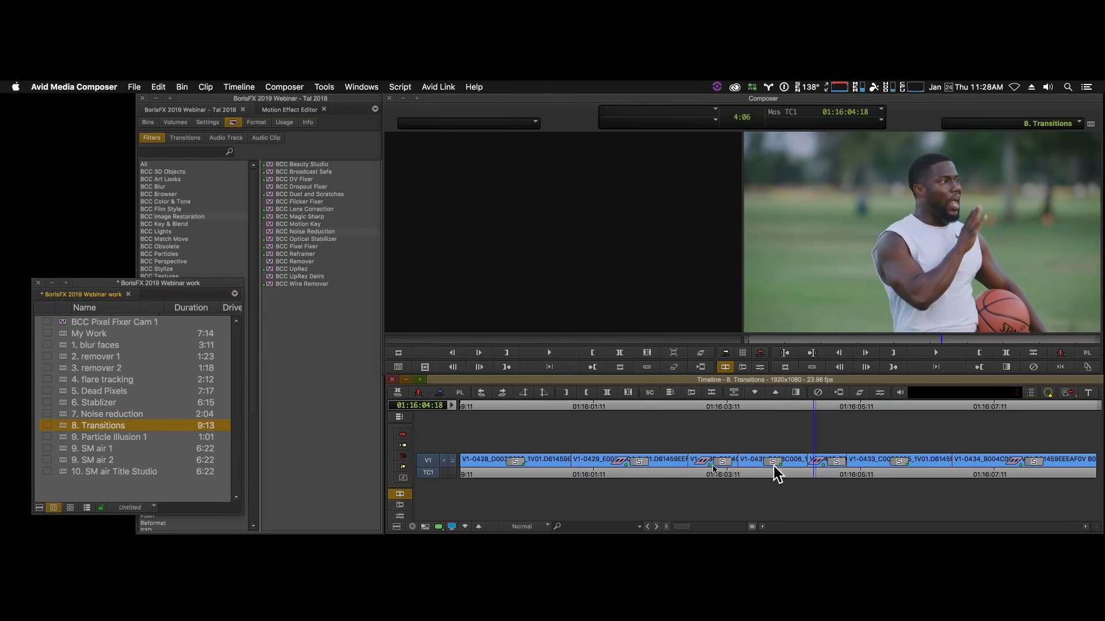
- Try a quick transition on the cut at 01:16:01:03 between the first two visible V1 clips and play across it
click(572, 469)
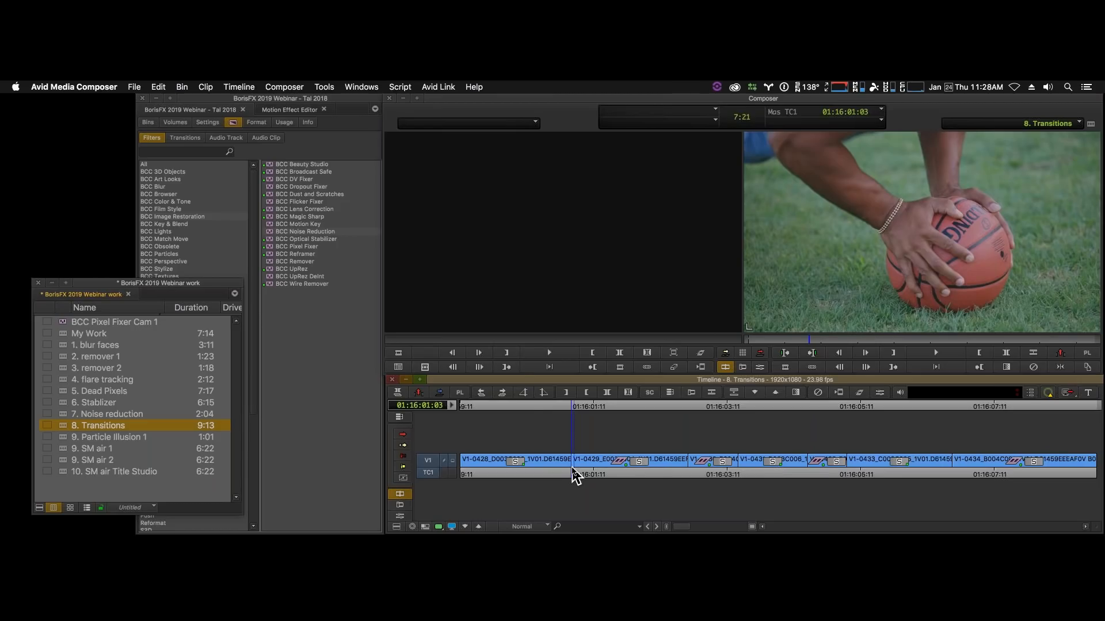
key(backslash)
text(2)
key(Return)
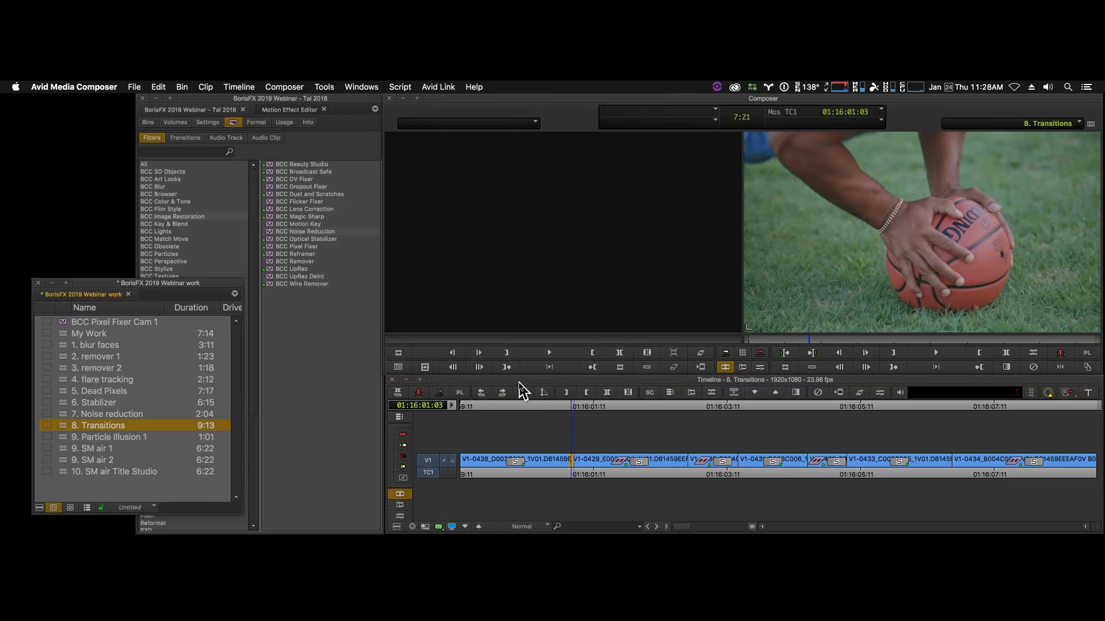
click(549, 469)
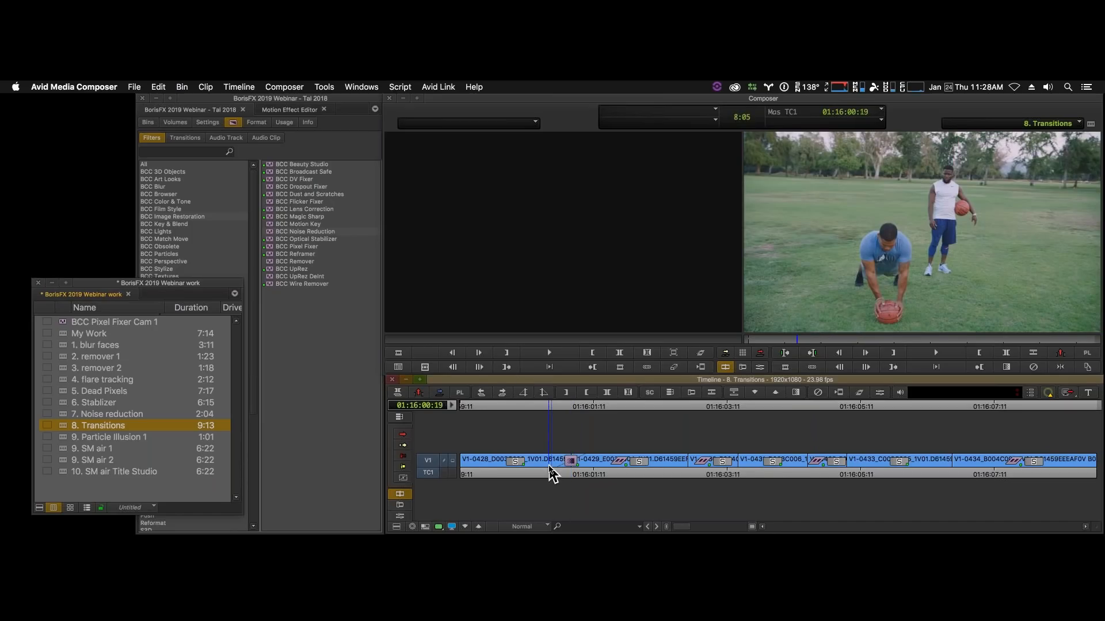
key(space)
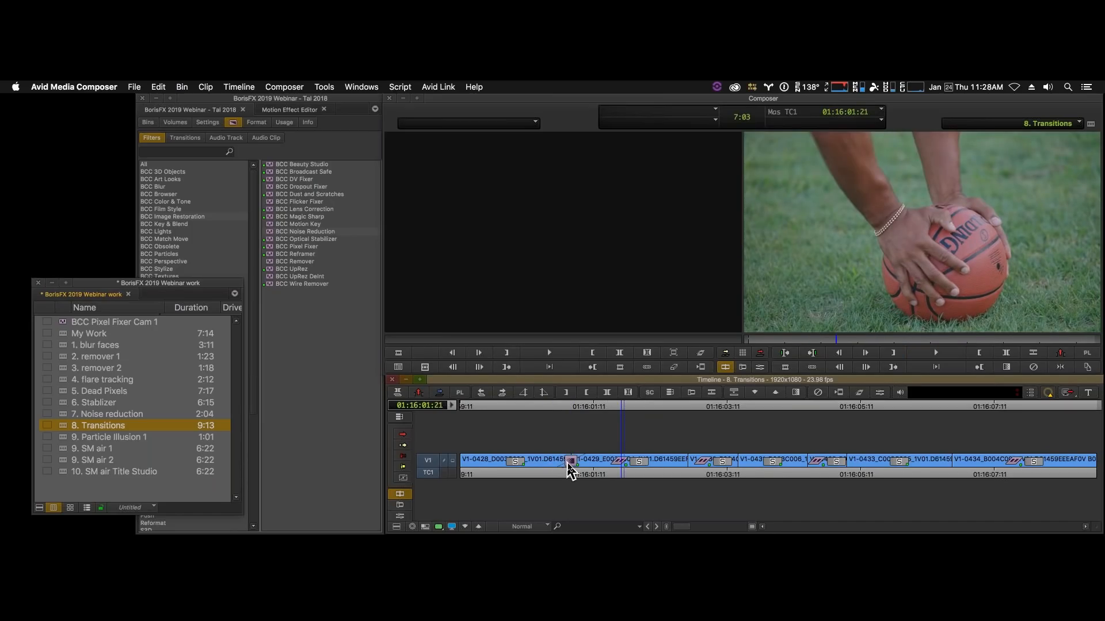
click(569, 469)
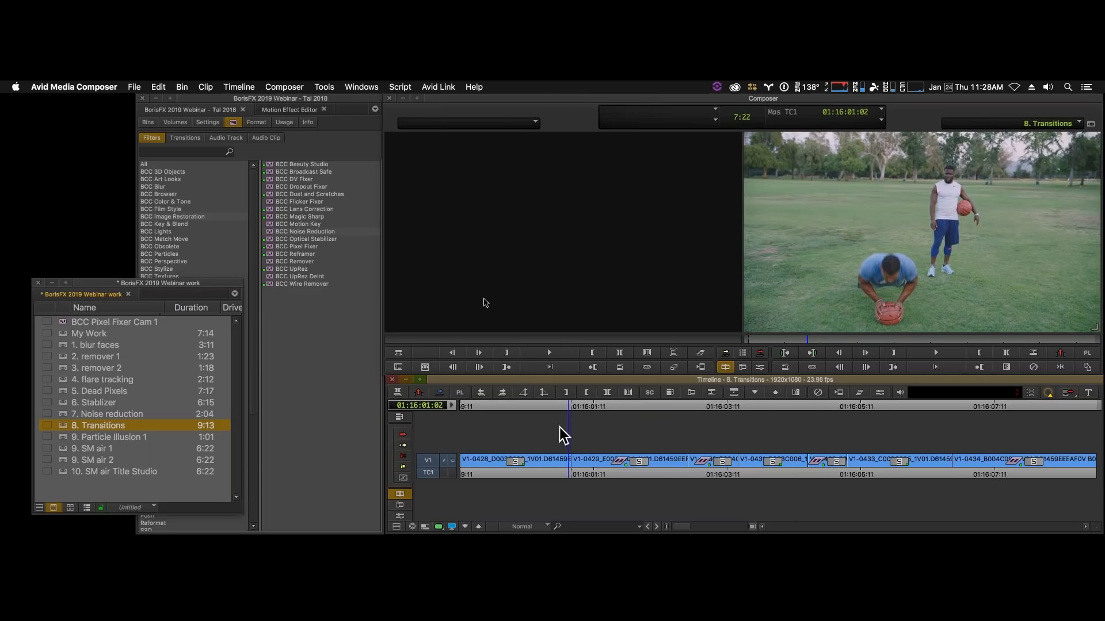
- Apply BCC Light Leaks Dissolve from BCC Transitions to the cut at 01:16:01:03, then enter effect mode and fit the frame in the monitor
click(253, 153)
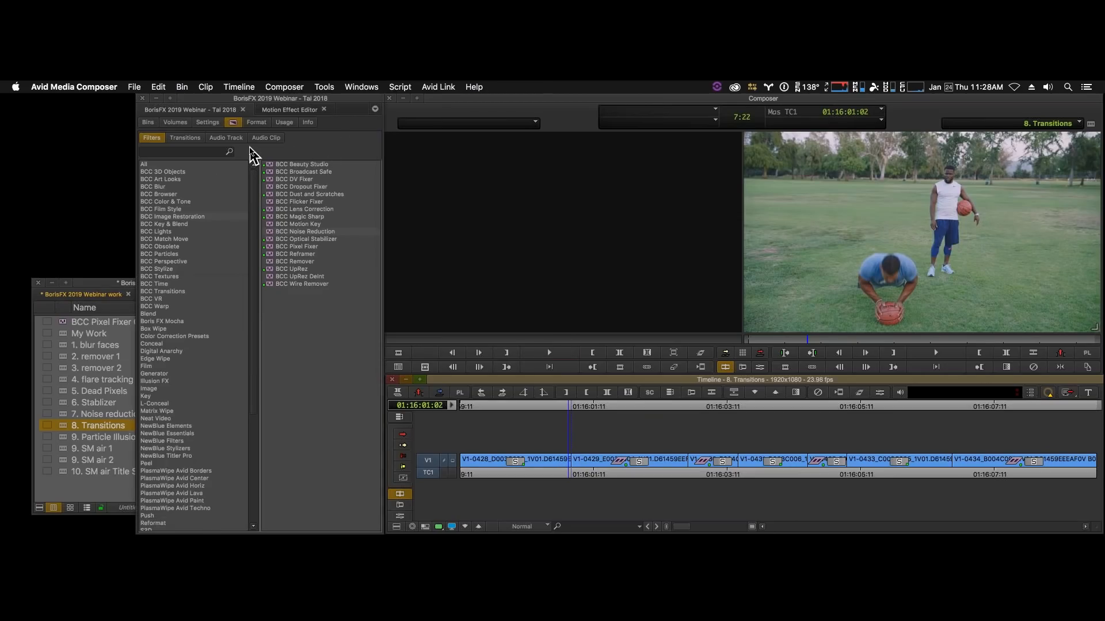
click(188, 292)
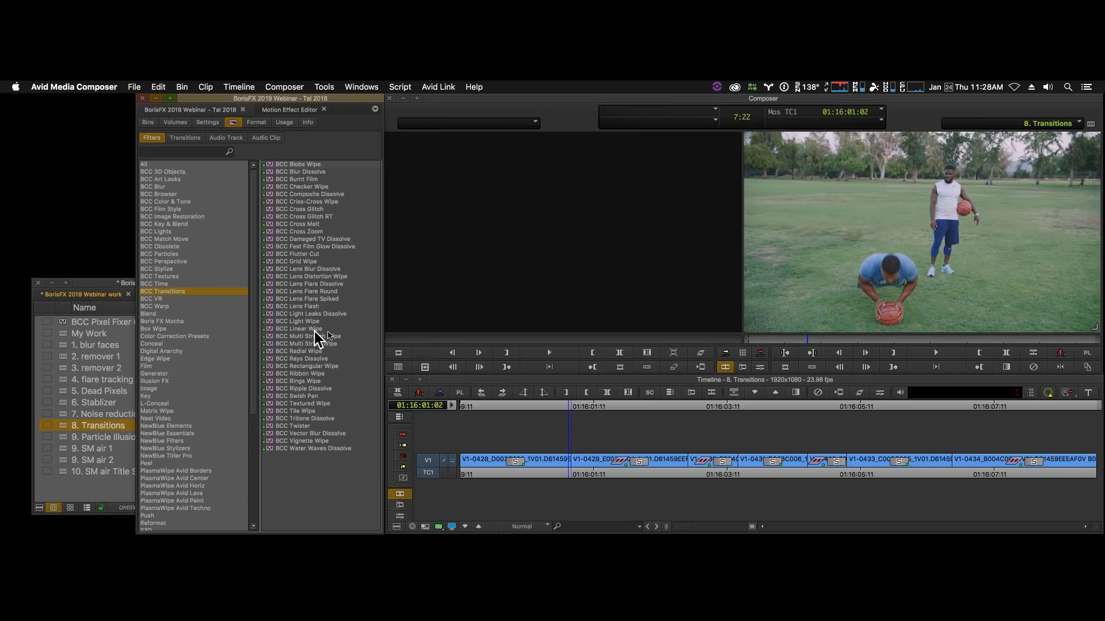
click(270, 314)
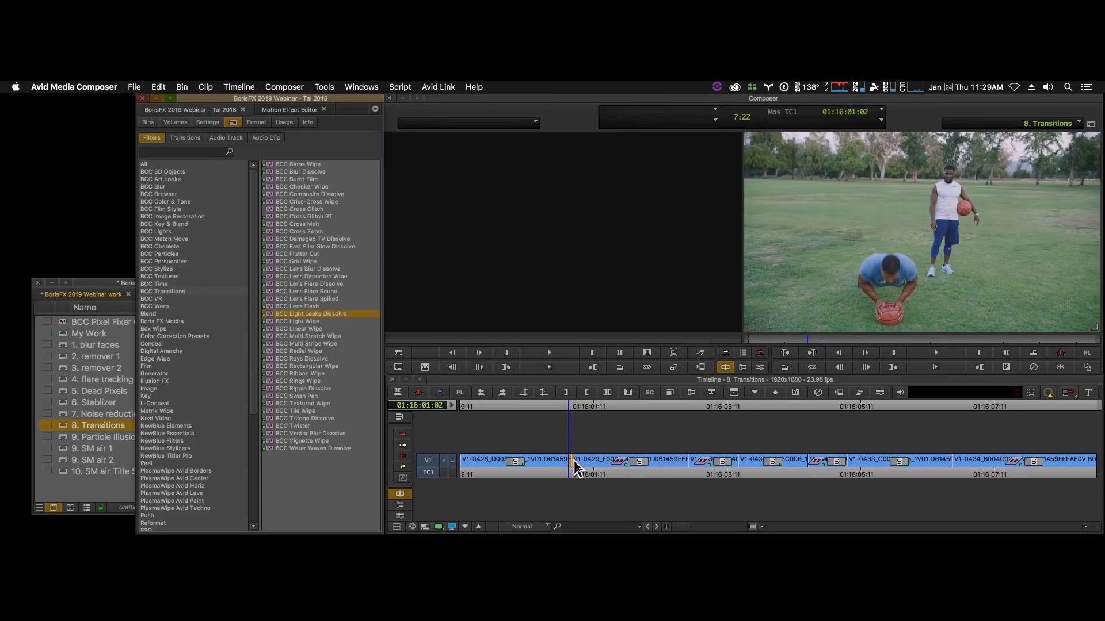
drag(575, 468, 574, 468)
click(761, 367)
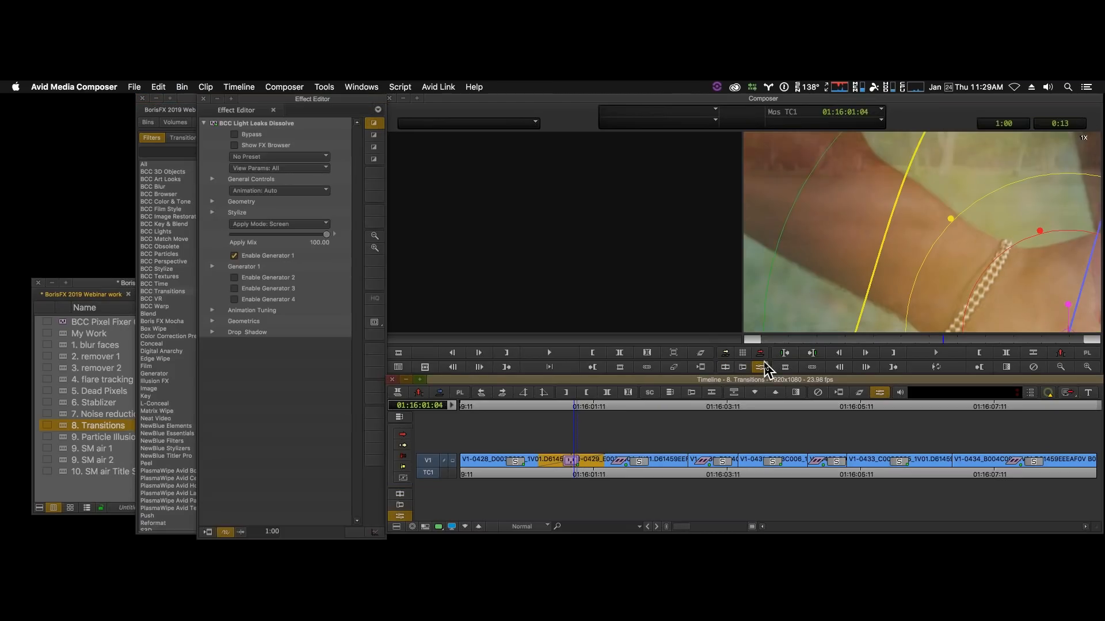
click(1061, 368)
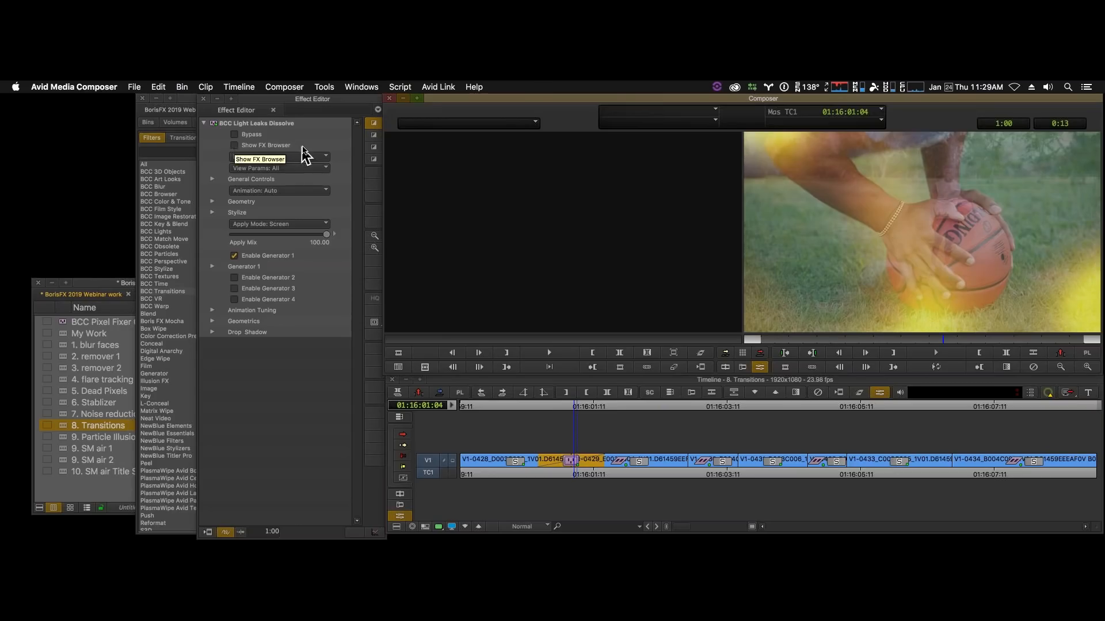
- Open the FX Browser for the light leaks transition and preview the Brighter Lights preset in playback
click(234, 145)
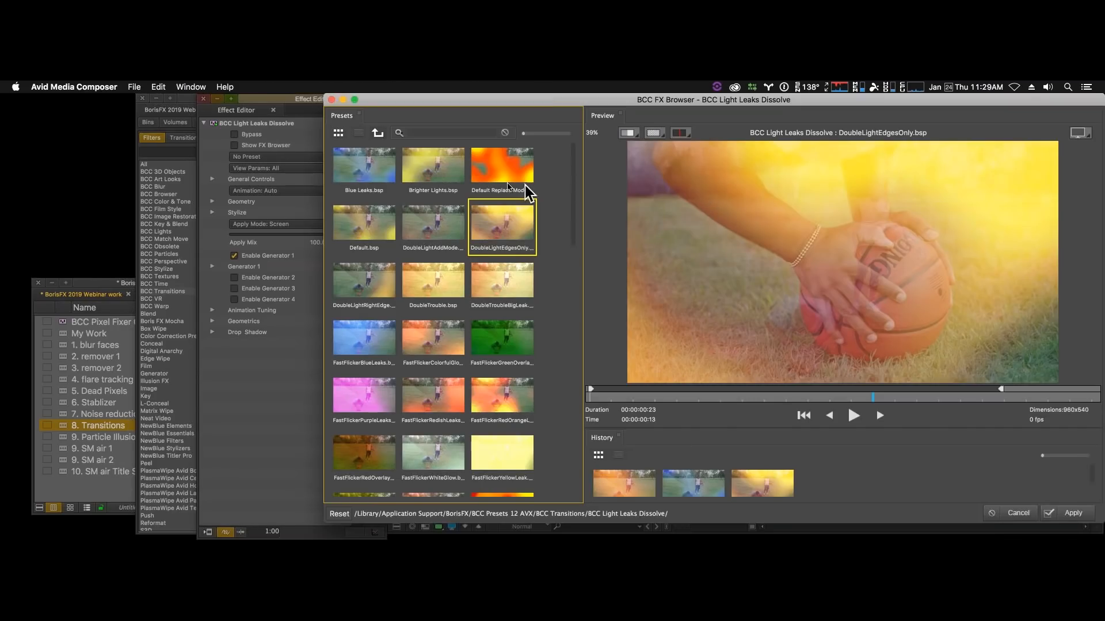
click(448, 174)
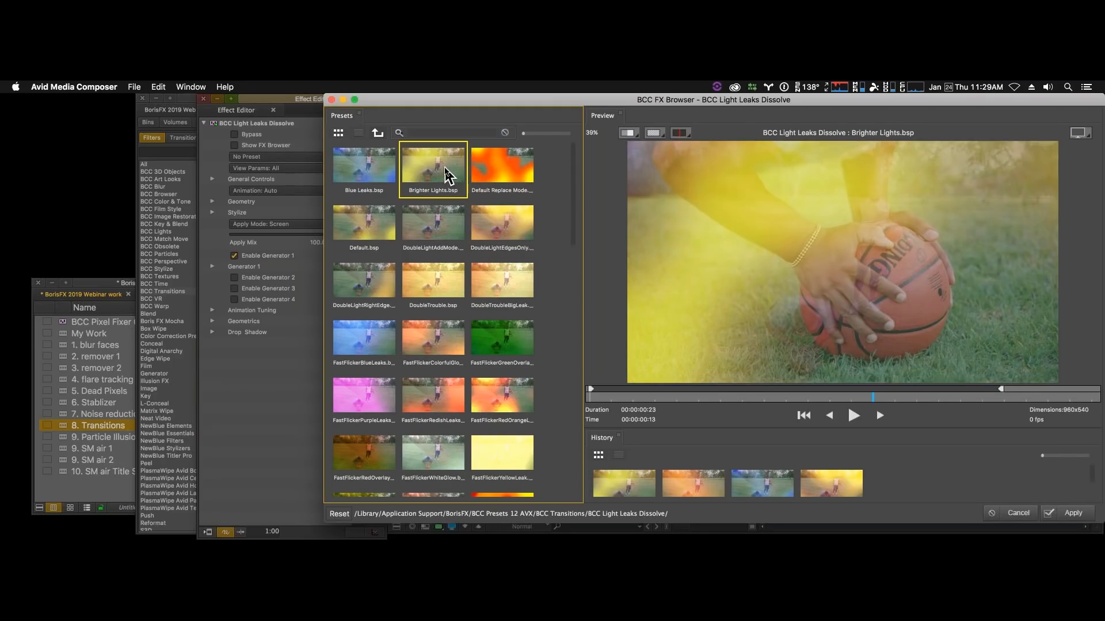
click(854, 420)
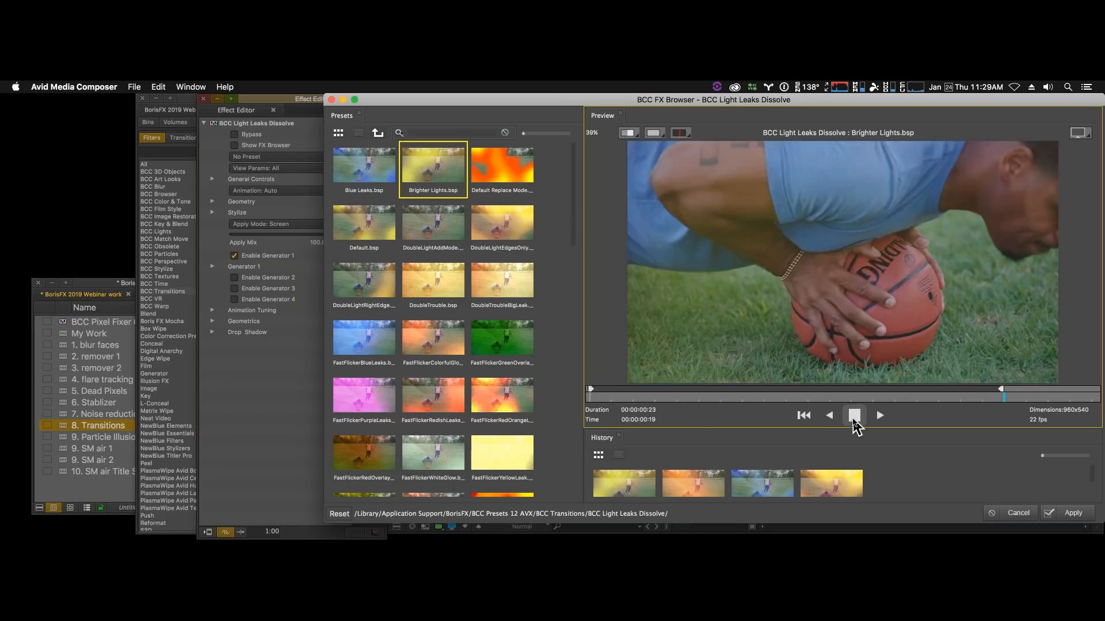
click(854, 417)
- Preview the FastFlickerRedOrangeLeaks preset, apply it to the light leaks transition, and loop the result in the timeline
click(492, 397)
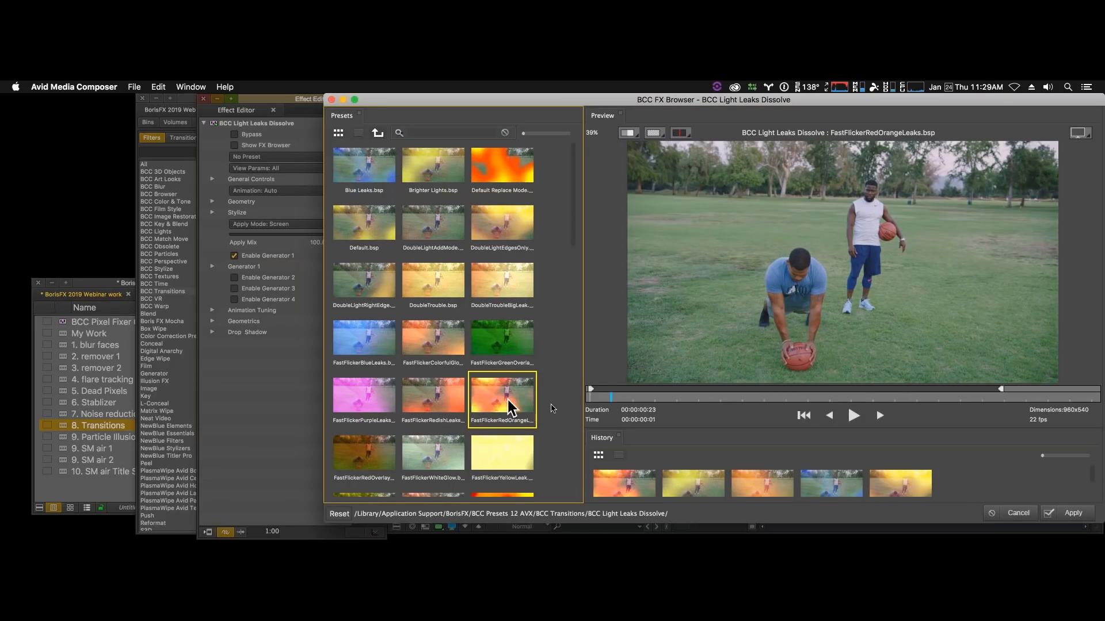
click(853, 416)
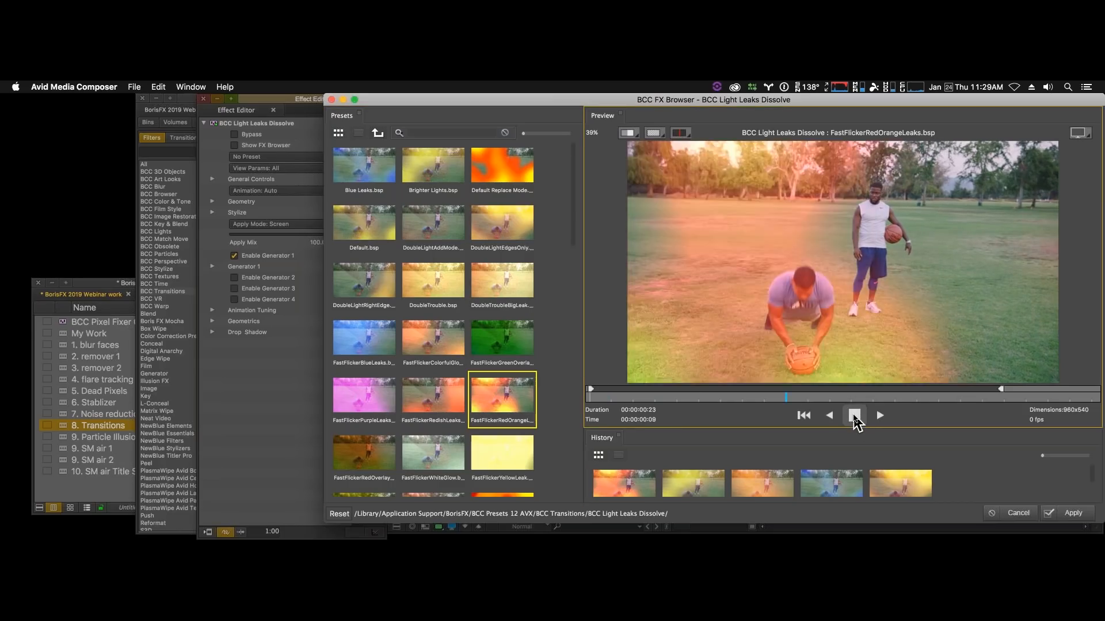
click(854, 416)
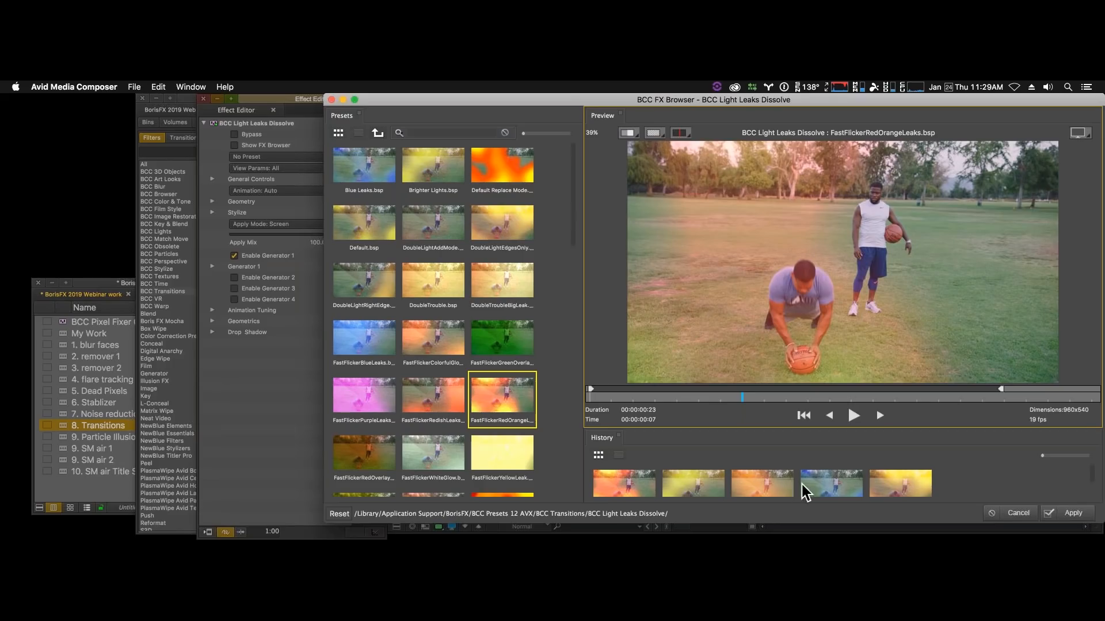
click(1074, 513)
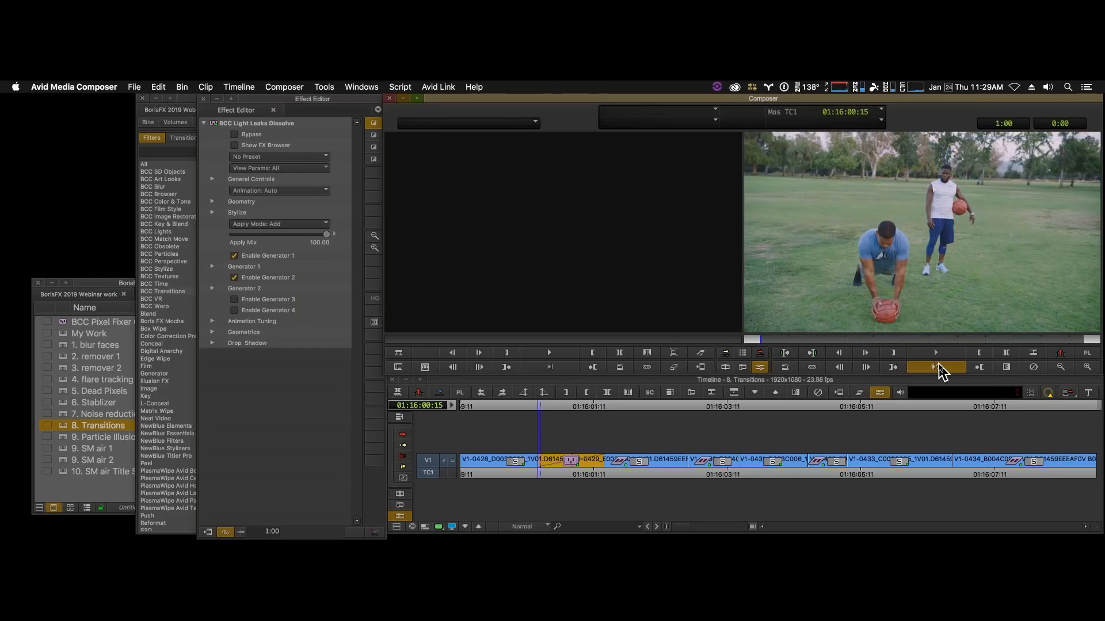
click(938, 368)
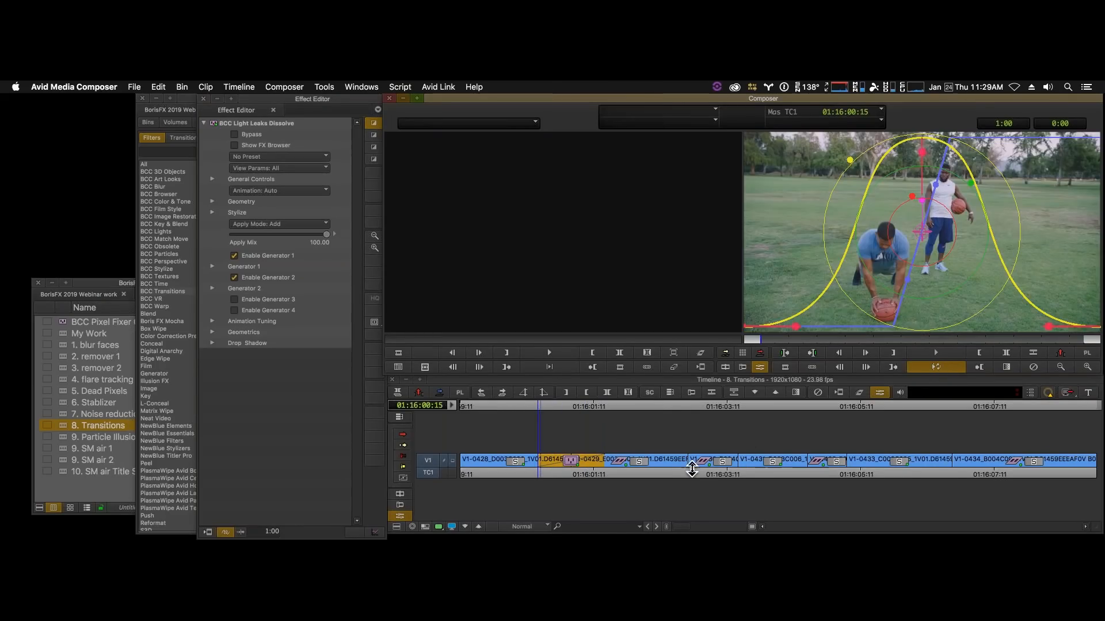
- Apply BCC Blur Dissolve to the next V1 cut near 01:16:02:20 and enter effect mode on it
click(688, 471)
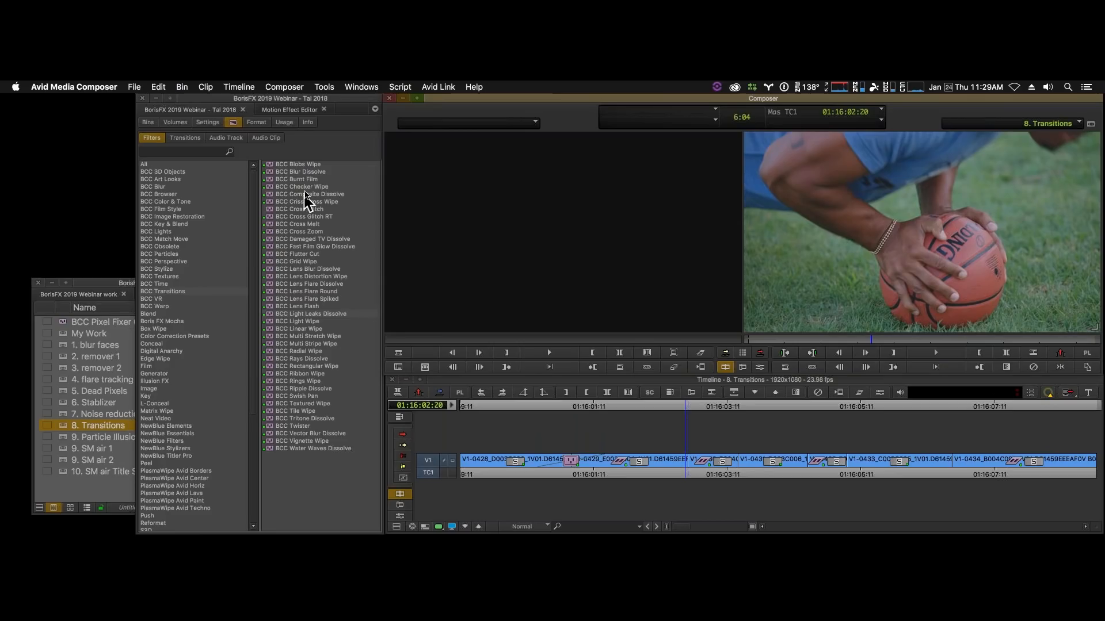
click(311, 171)
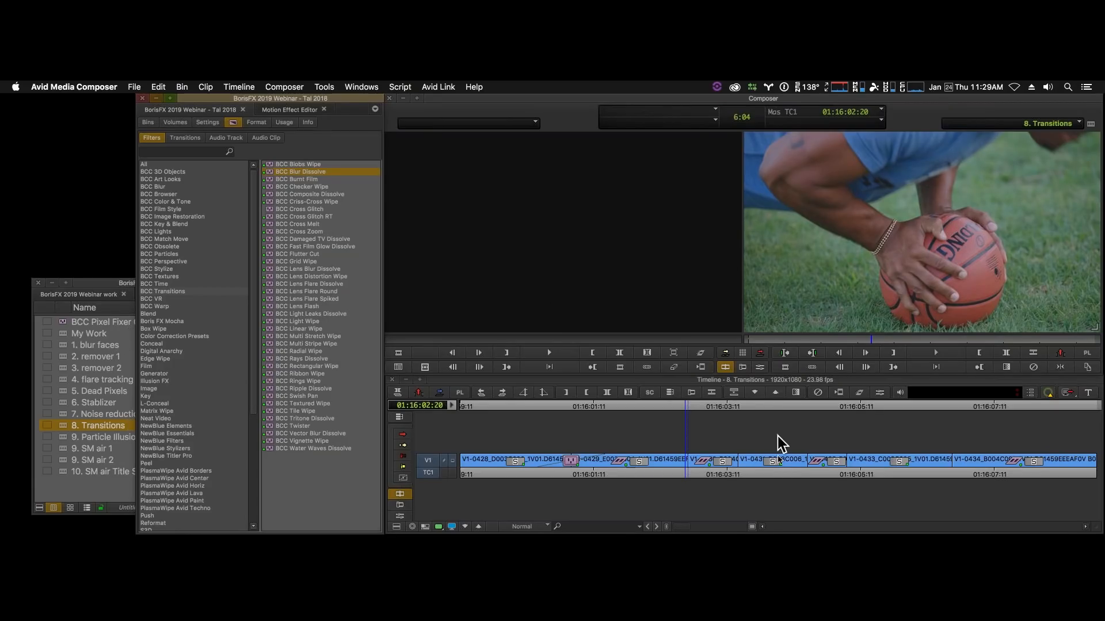
drag(687, 459, 688, 459)
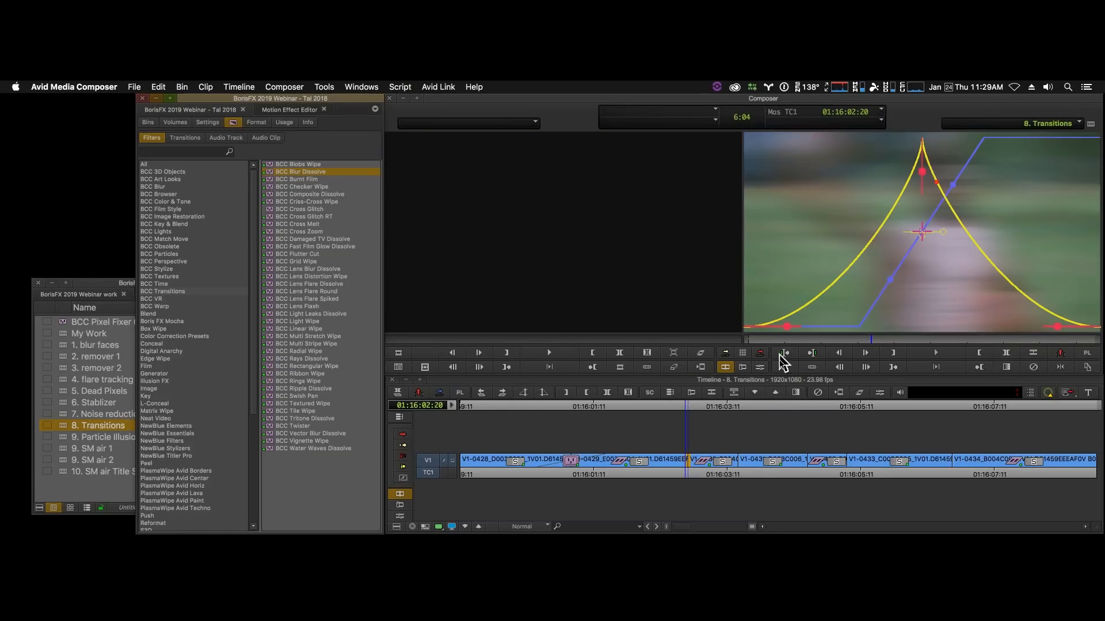
click(879, 393)
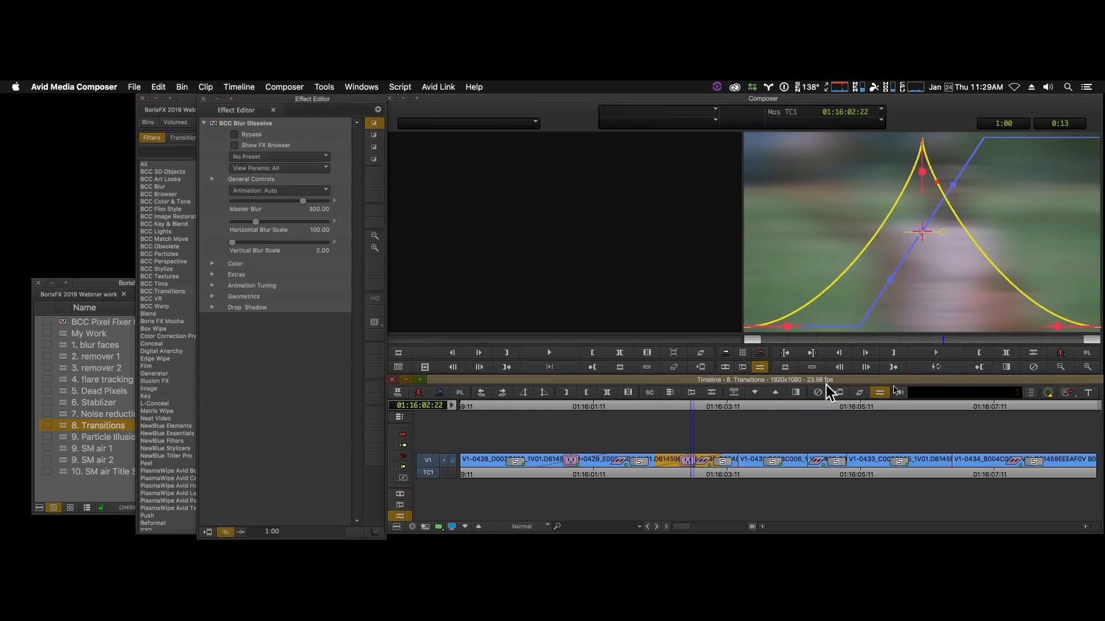
- Apply the DefaultBlurOutgoingOnlyDD preset to the blur dissolve from the FX Browser, loop it, and scrub across the transition
click(234, 146)
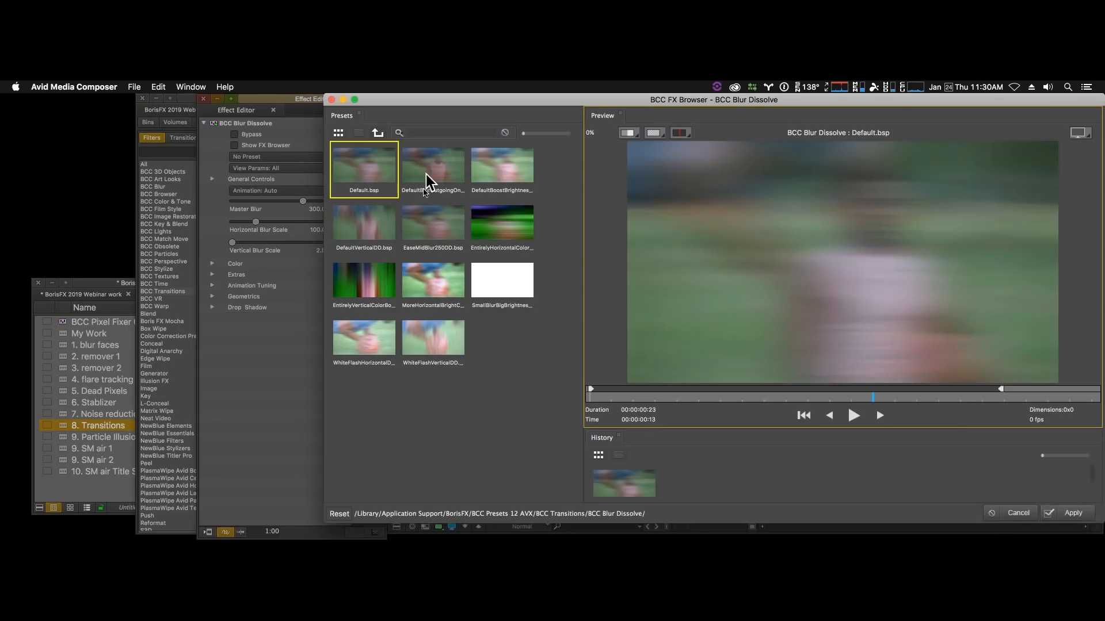
click(443, 170)
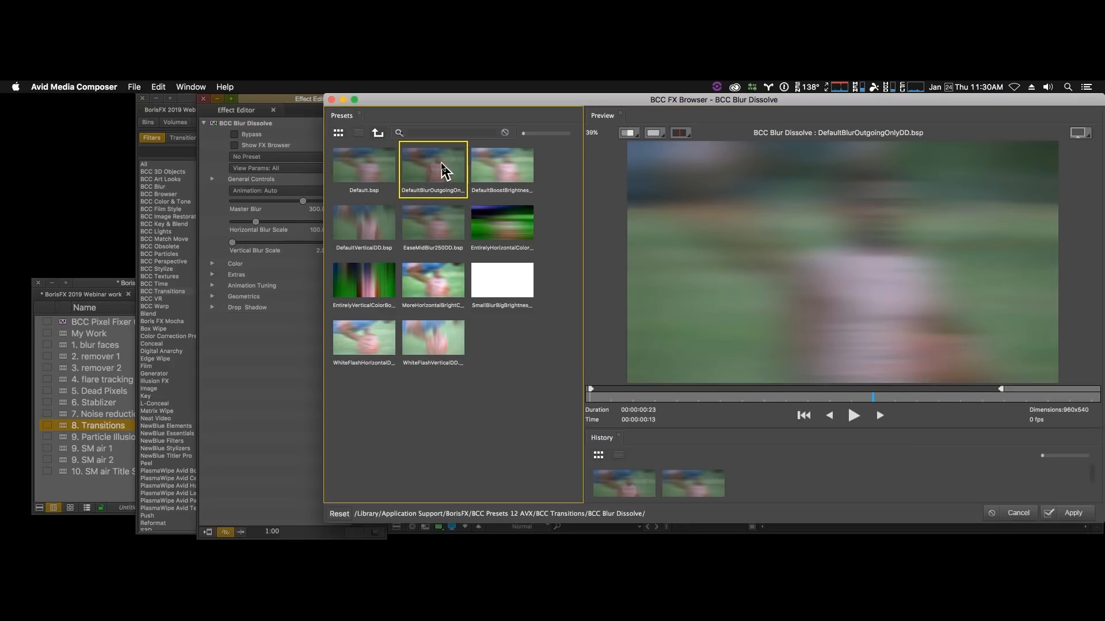
click(1074, 514)
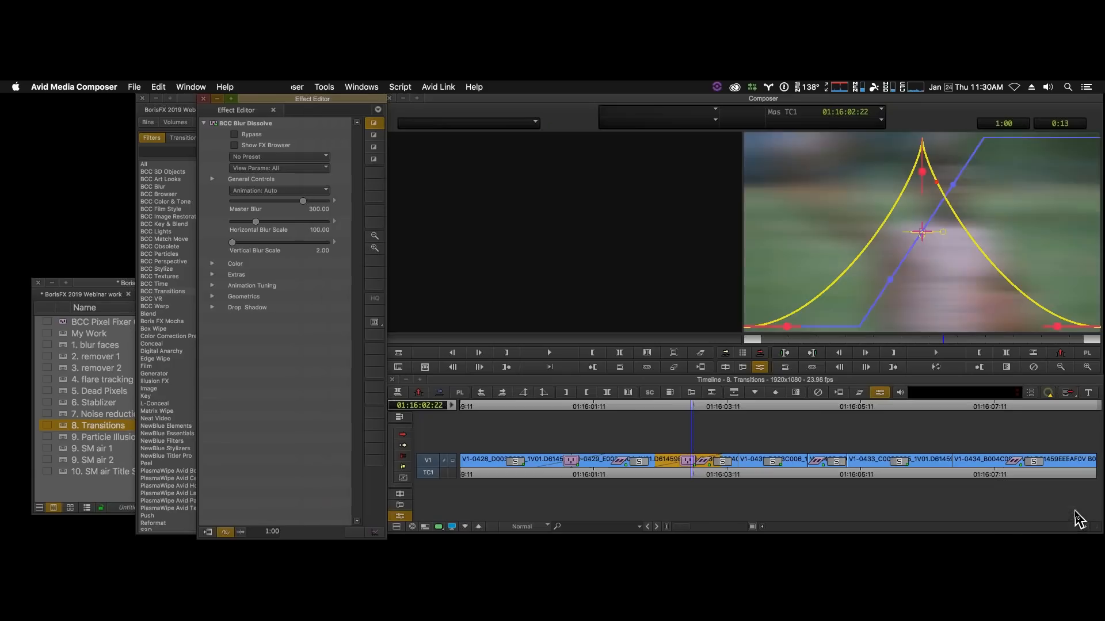
click(933, 368)
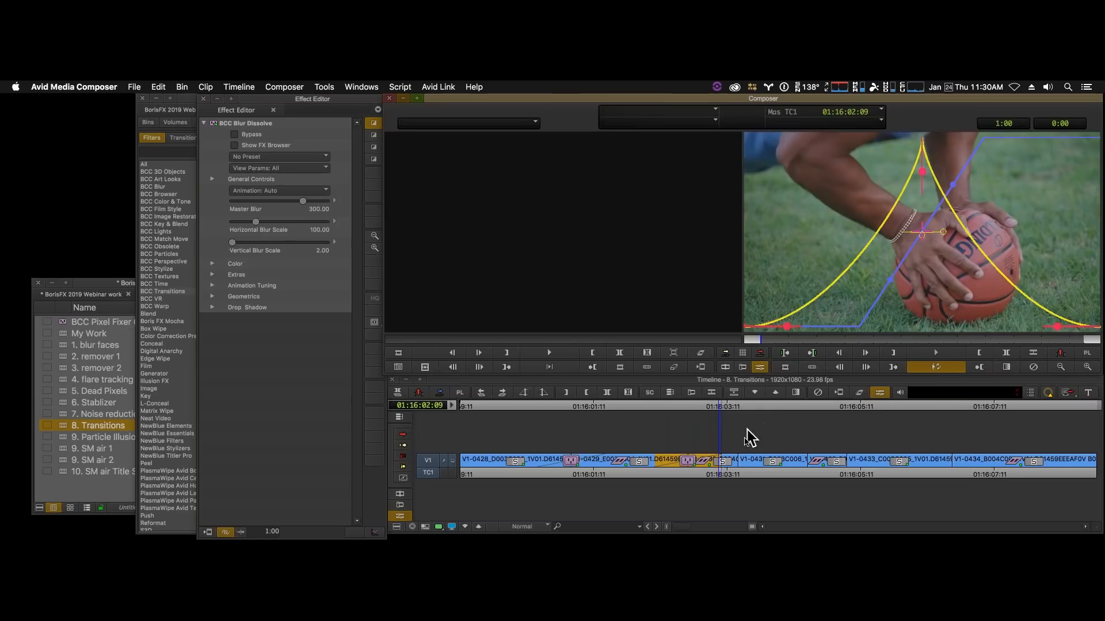
key(space)
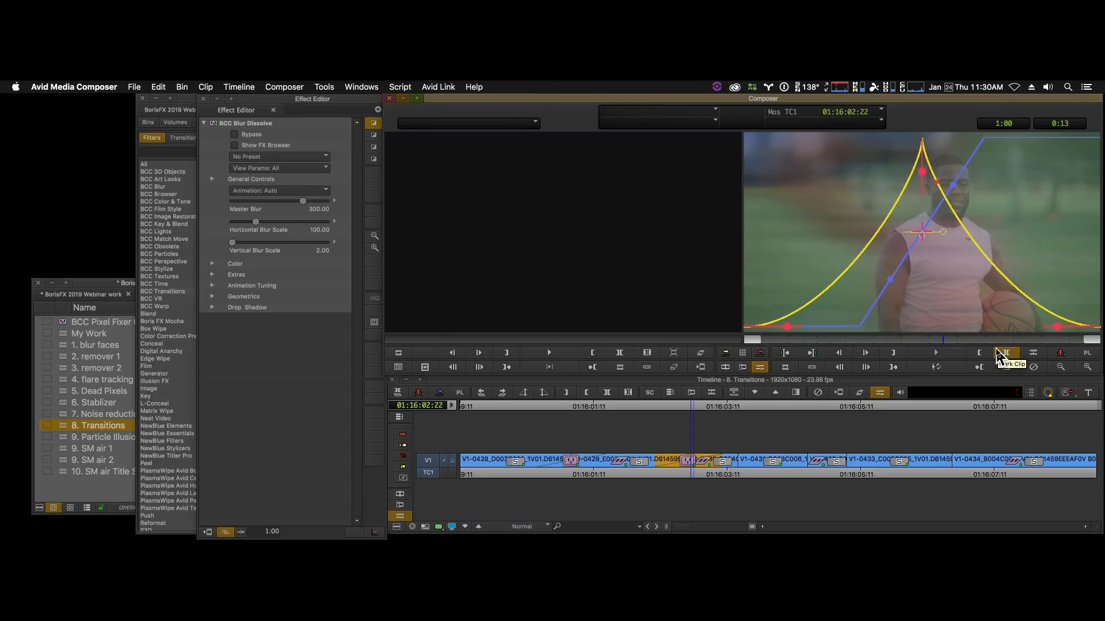
click(650, 477)
drag(648, 472, 690, 470)
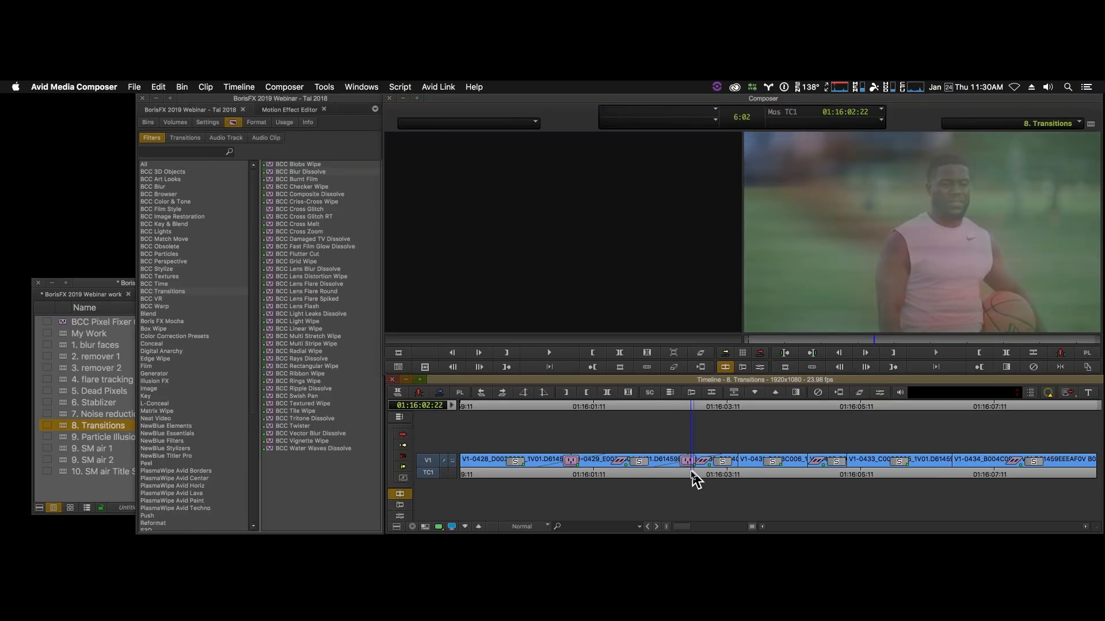
- Apply BCC Cross Glitch to the V1 cut at 01:16:05:06 and enter effect mode on it
drag(743, 479, 850, 477)
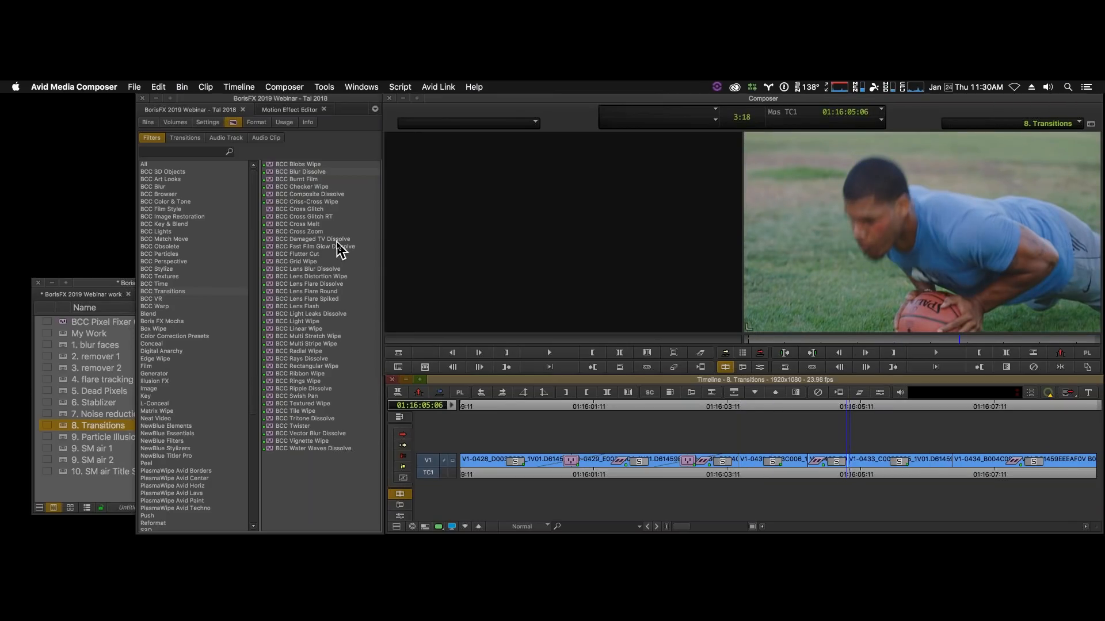
click(320, 216)
click(303, 209)
drag(269, 209, 848, 464)
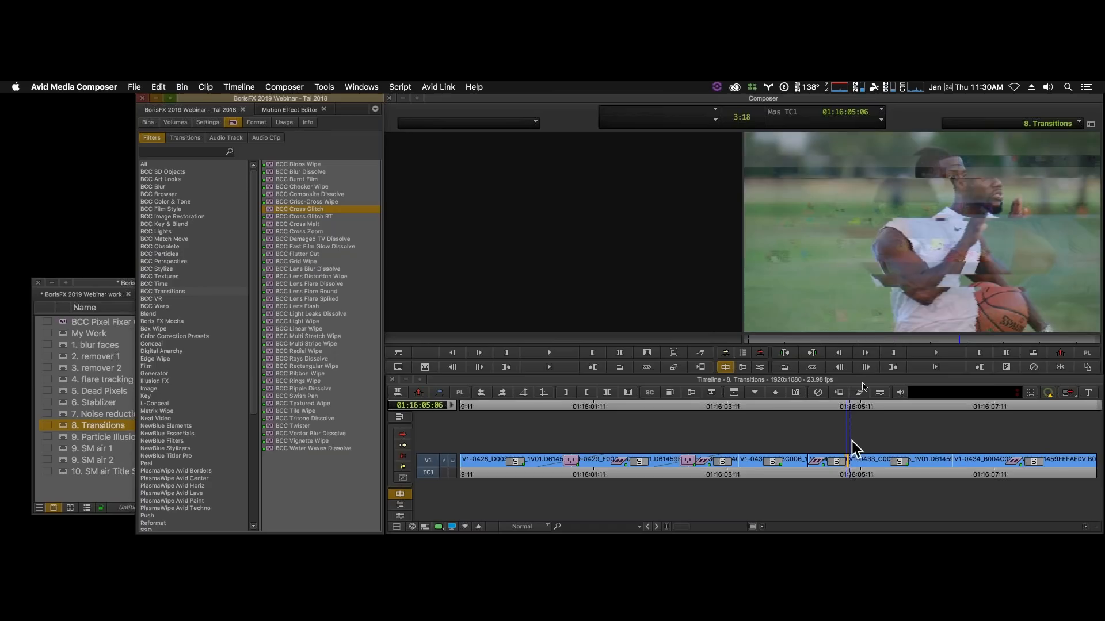
click(757, 367)
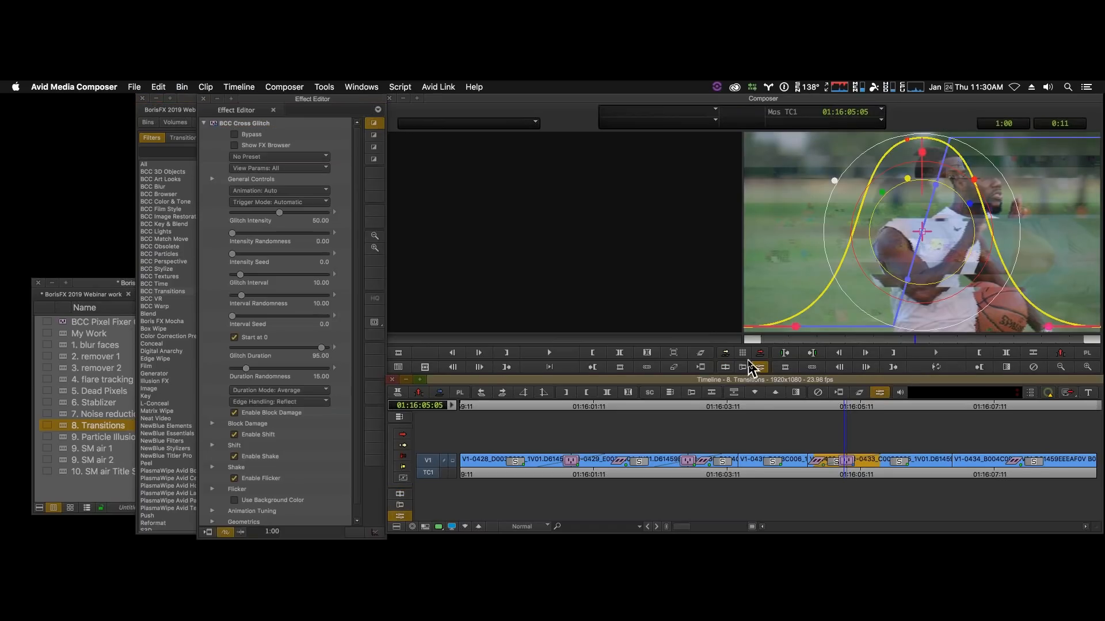
- Apply the HeavyGlitchyLineDupe preset to the Cross Glitch transition from the FX Browser, play it, and scrub back onto the transition
click(234, 145)
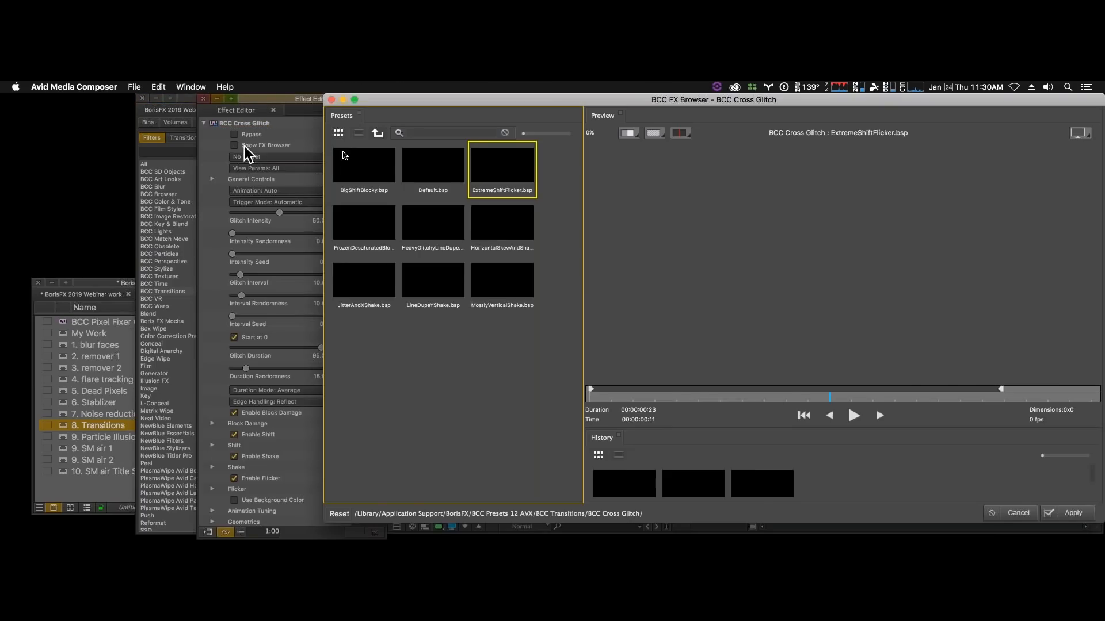
click(447, 229)
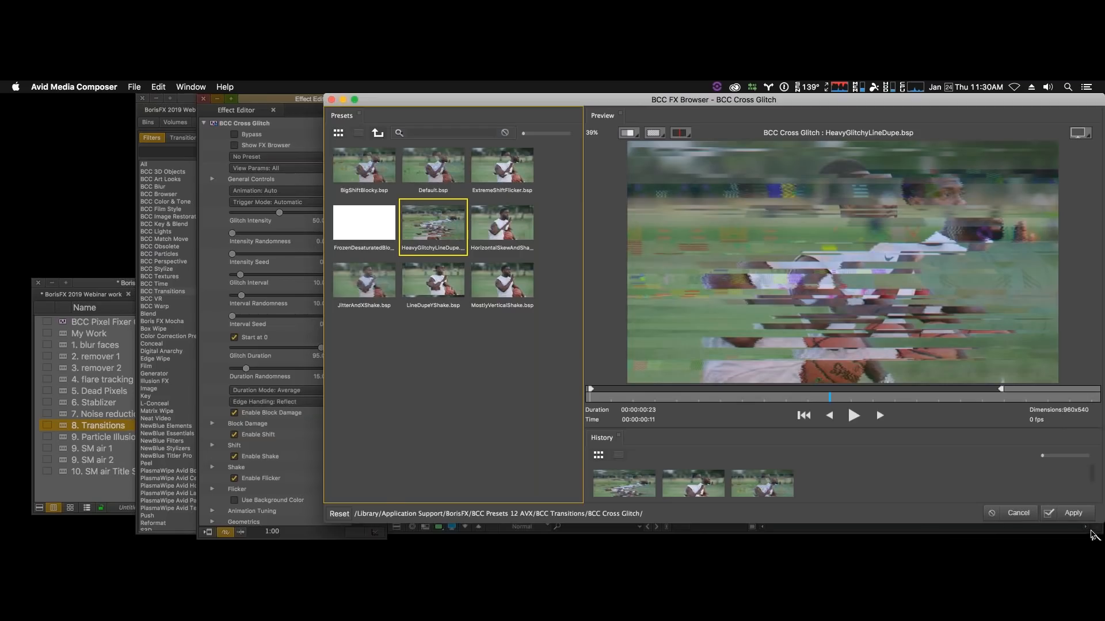
click(1075, 513)
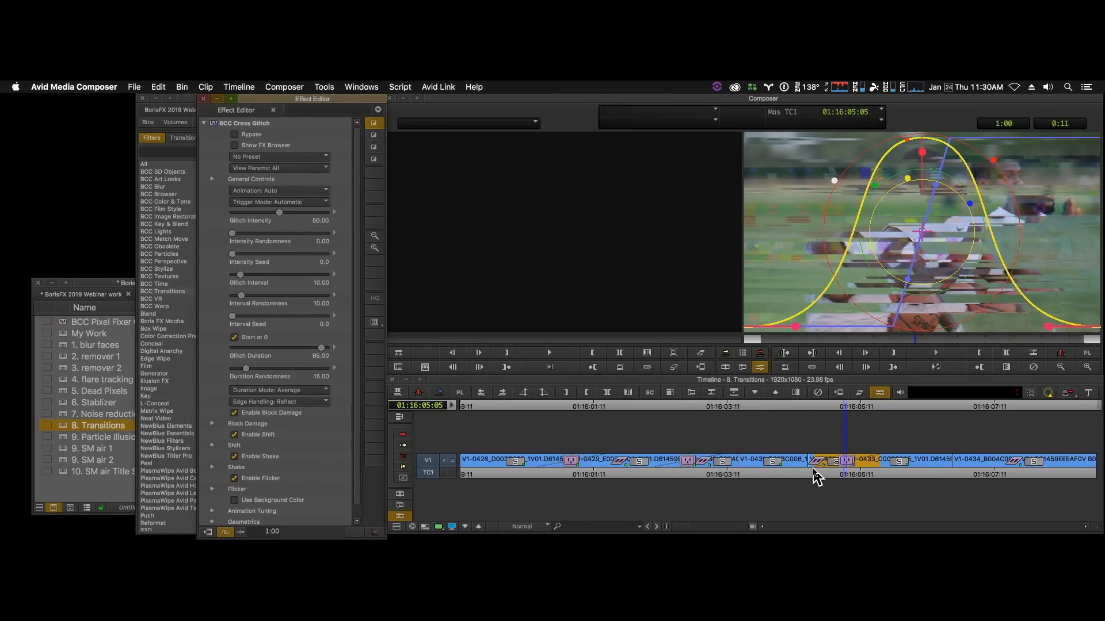
key(space)
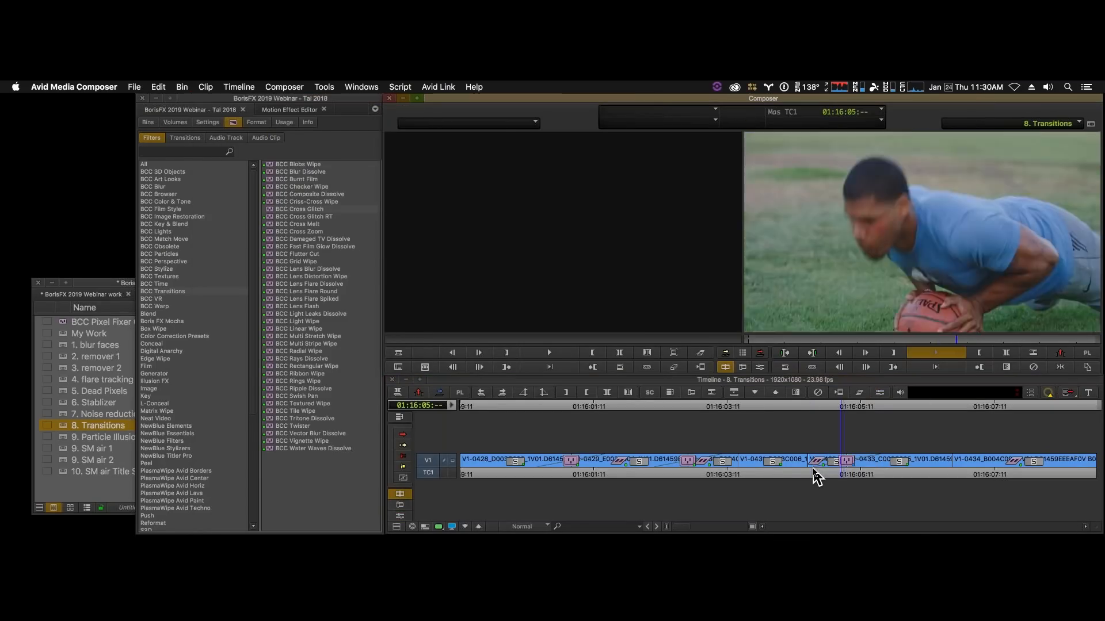
click(815, 470)
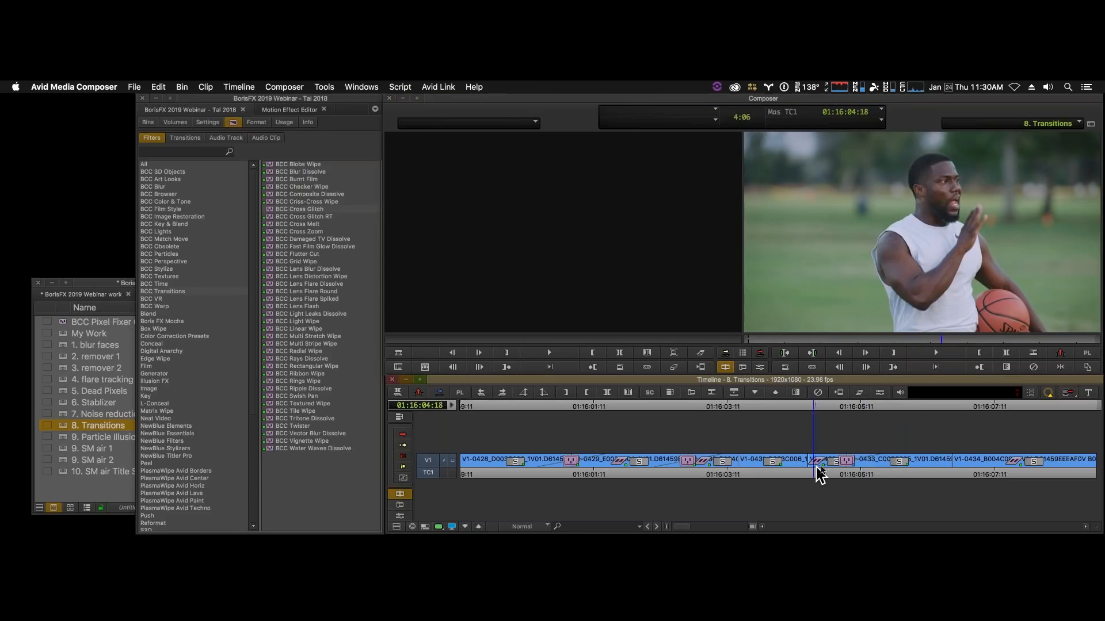
drag(817, 468, 843, 467)
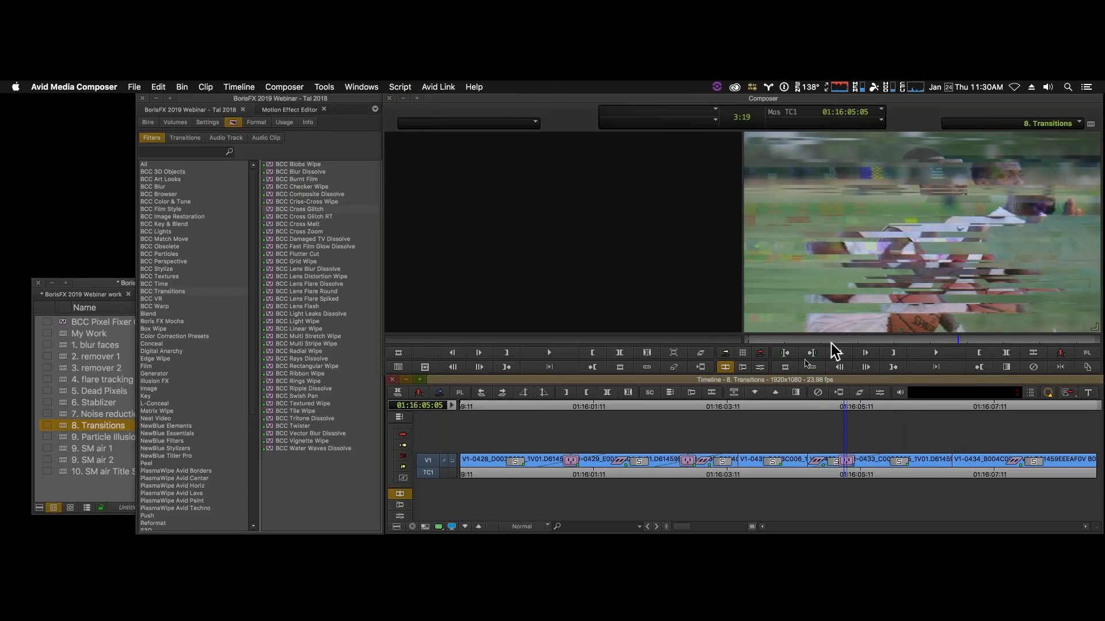
- Render the Cross Glitch transition from effect mode to the WTF 115 FR drive, without running in the background
click(760, 368)
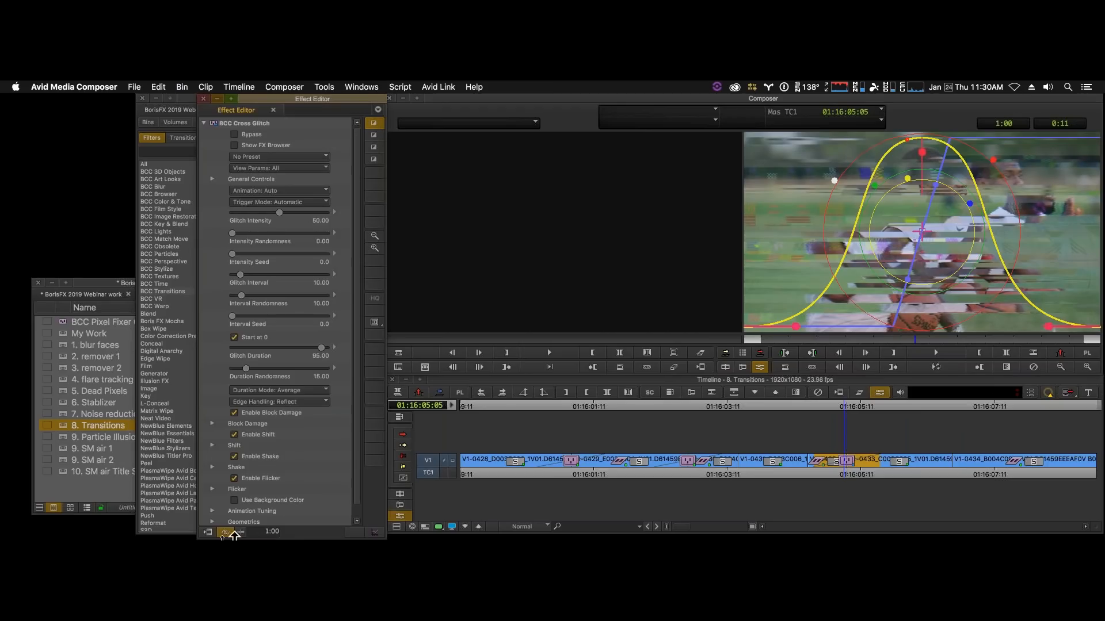
click(208, 533)
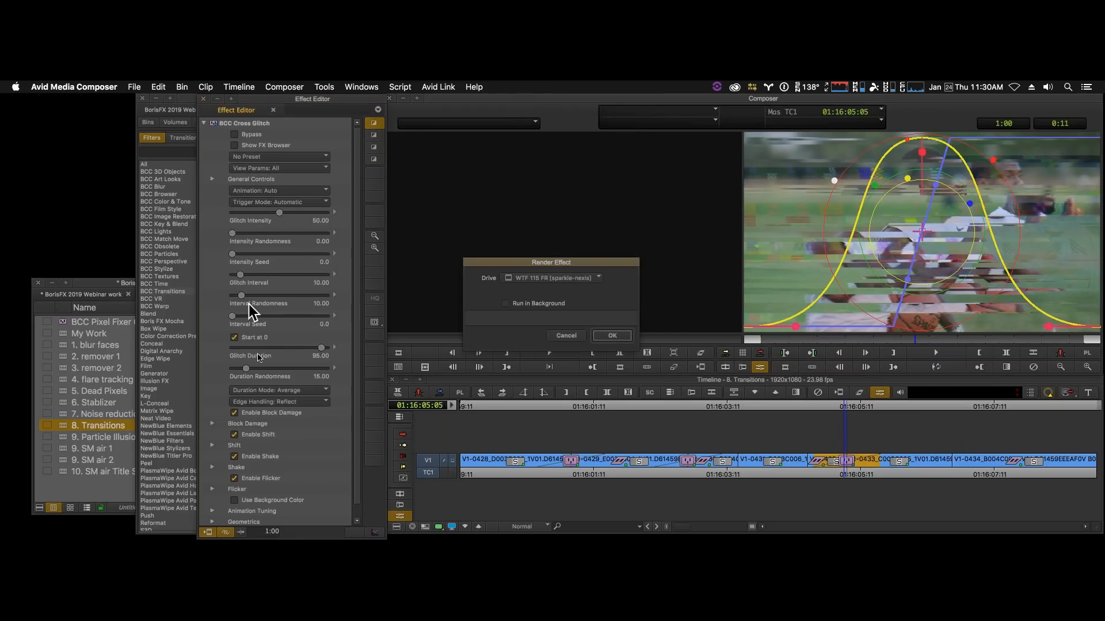
click(614, 337)
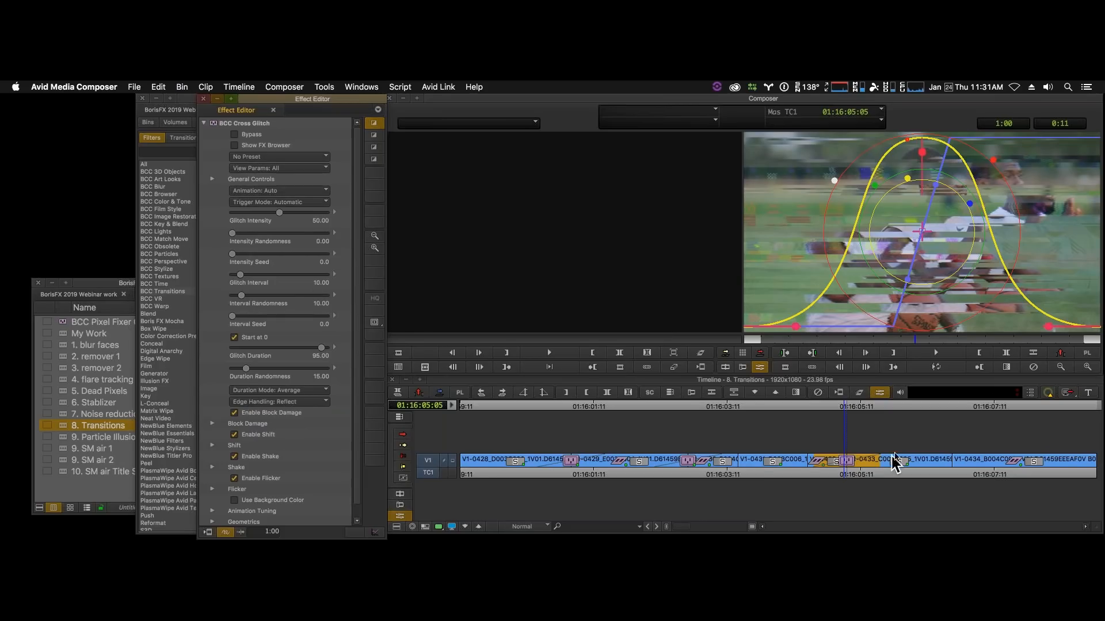
- Play back the rendered Cross Glitch transition in the timeline and stop on the following V1 cut near 01:16:06:20
click(804, 469)
click(914, 258)
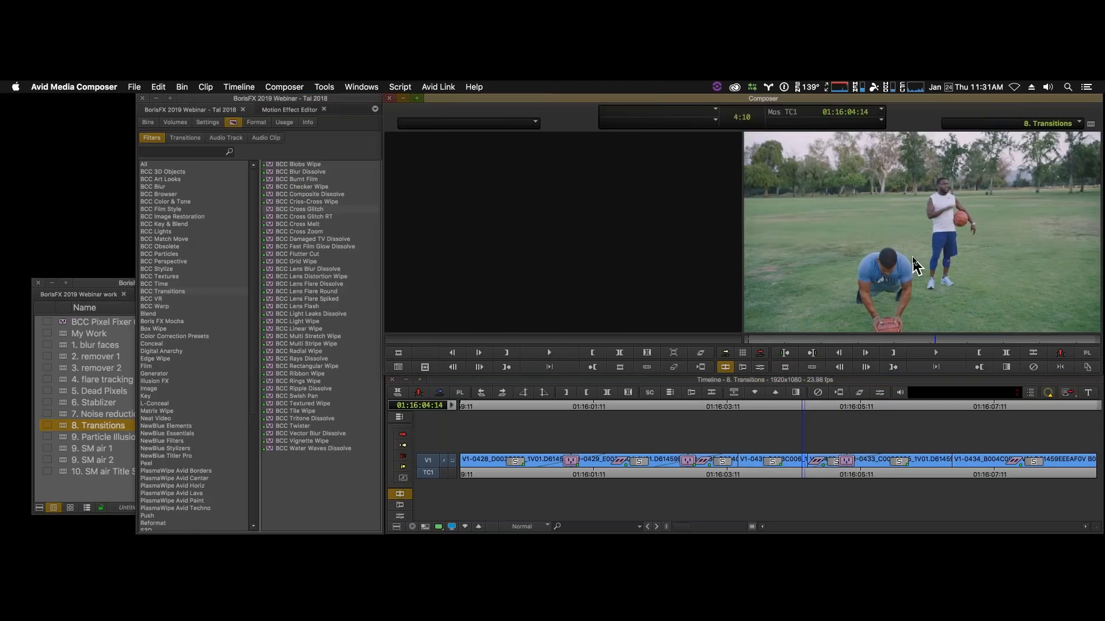
key(space)
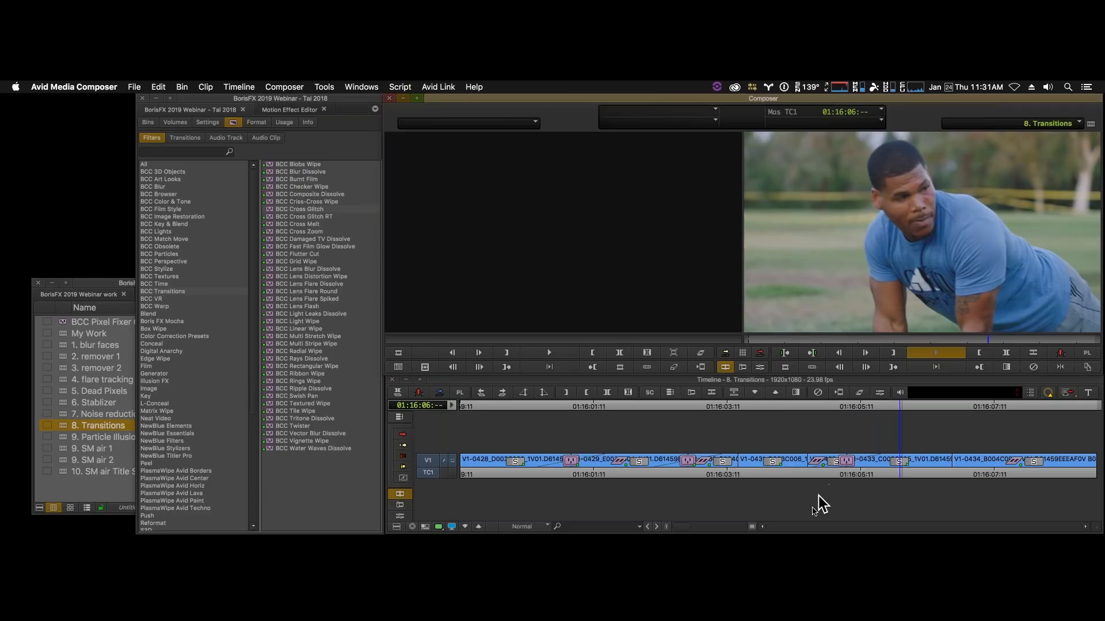
drag(830, 465, 783, 465)
key(space)
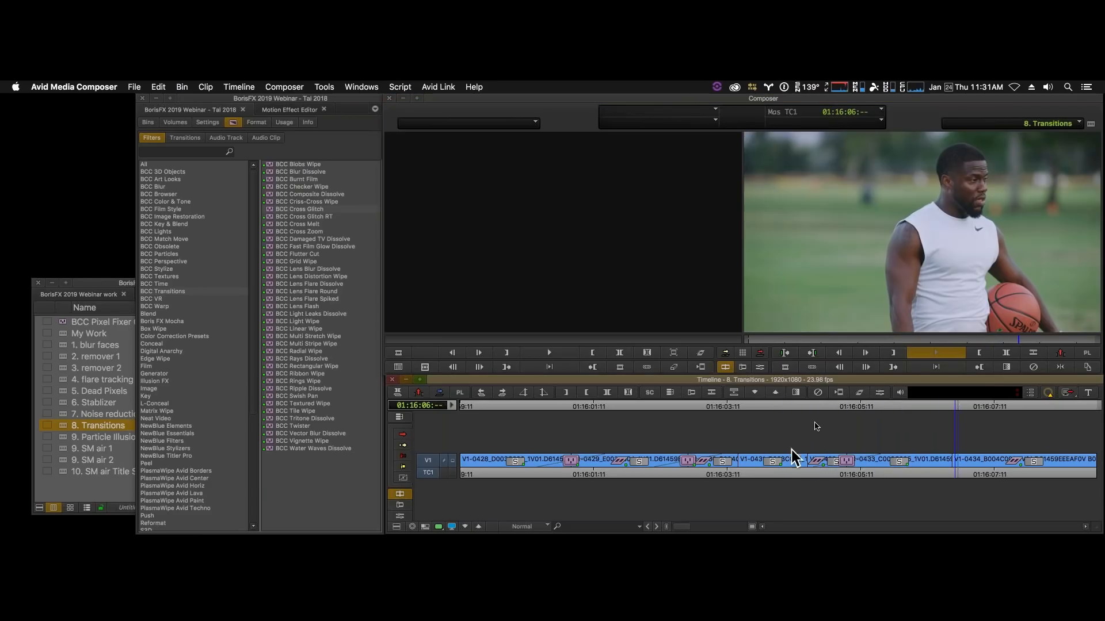
key(space)
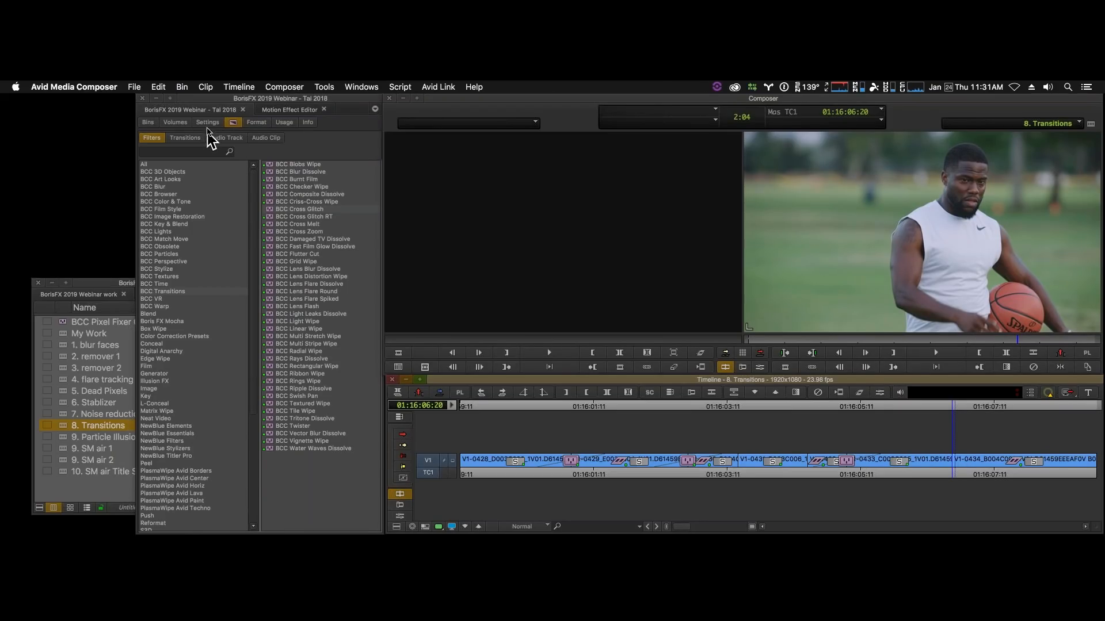
- Apply BCC Damaged TV Dissolve to the V1 cut at 01:16:06:20 and play across it in the timeline
click(264, 238)
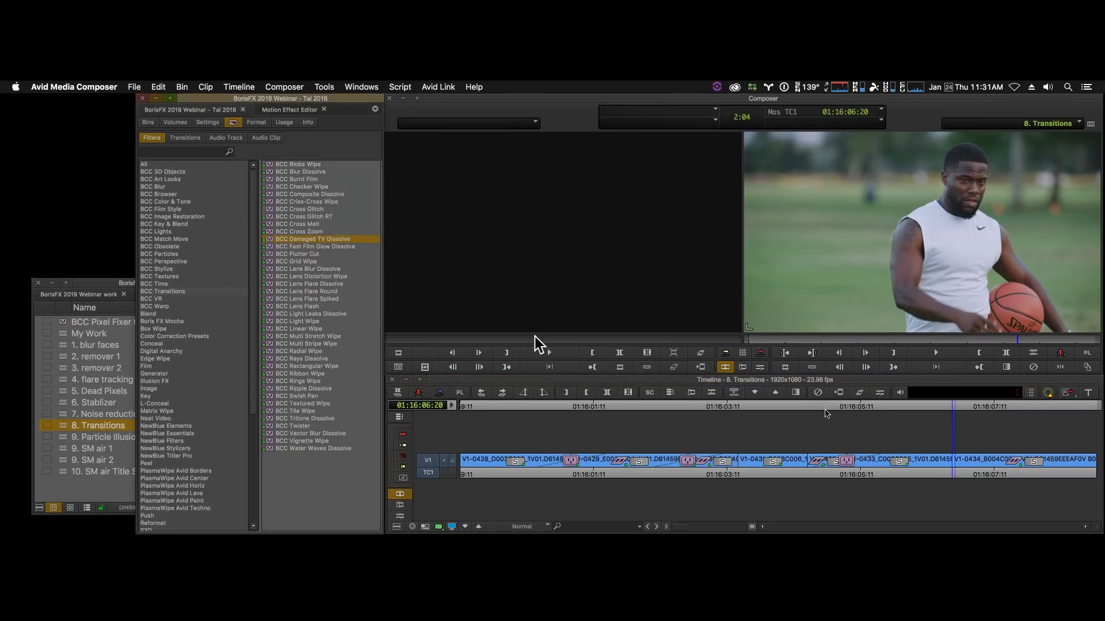
drag(951, 464, 951, 463)
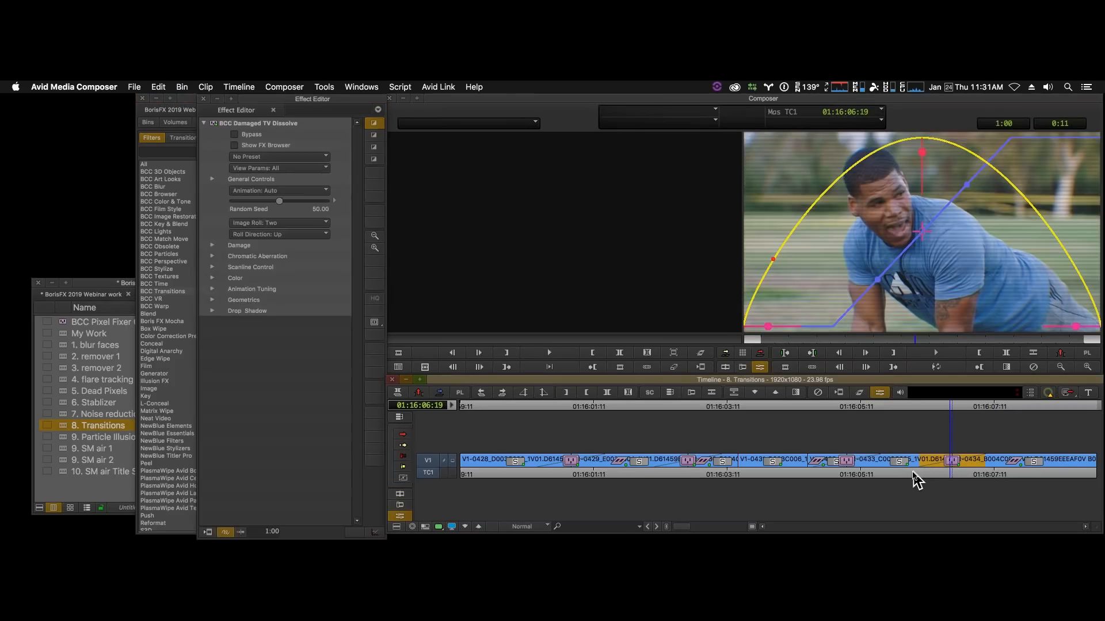
click(912, 472)
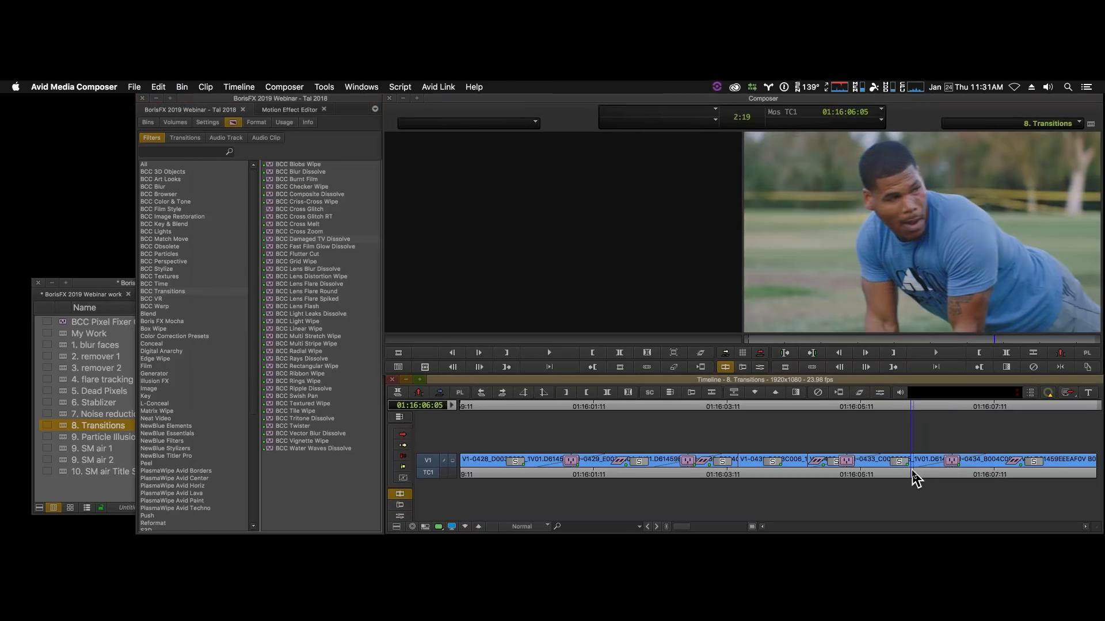
key(space)
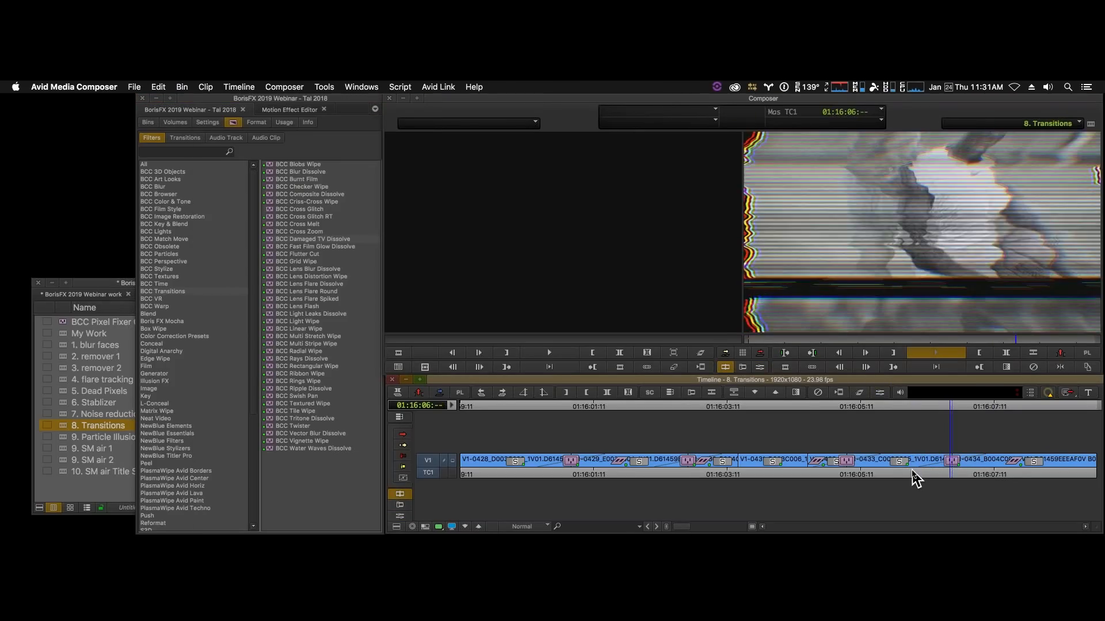
click(923, 472)
- Enter effect mode on the Damaged TV Dissolve and apply the Edge Distortion & Roll preset from the FX Browser
drag(924, 468, 949, 470)
click(760, 368)
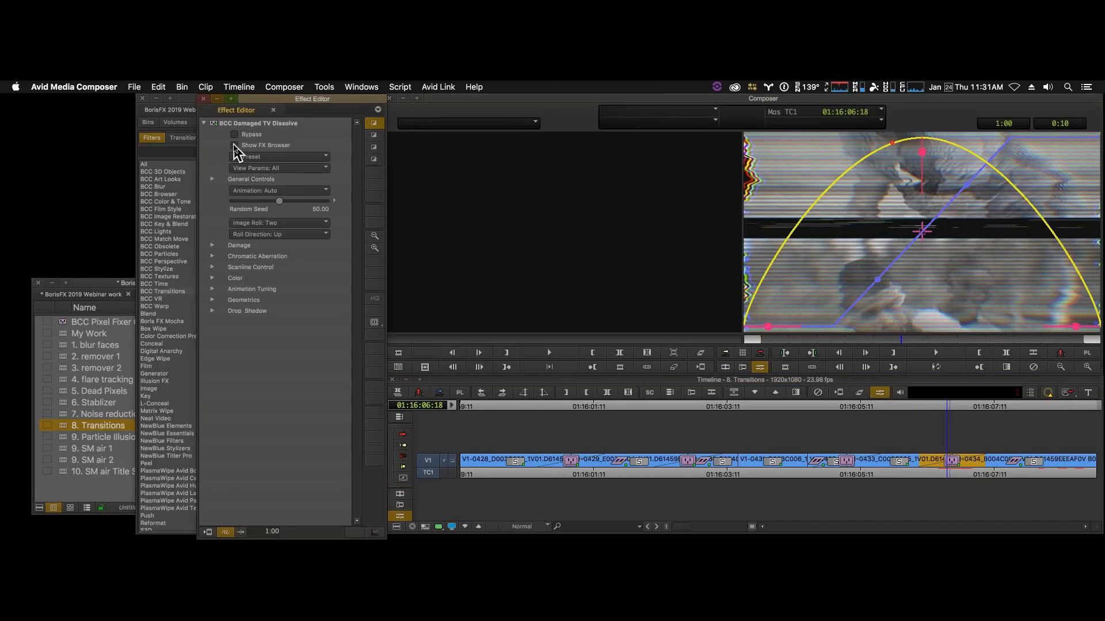
click(234, 146)
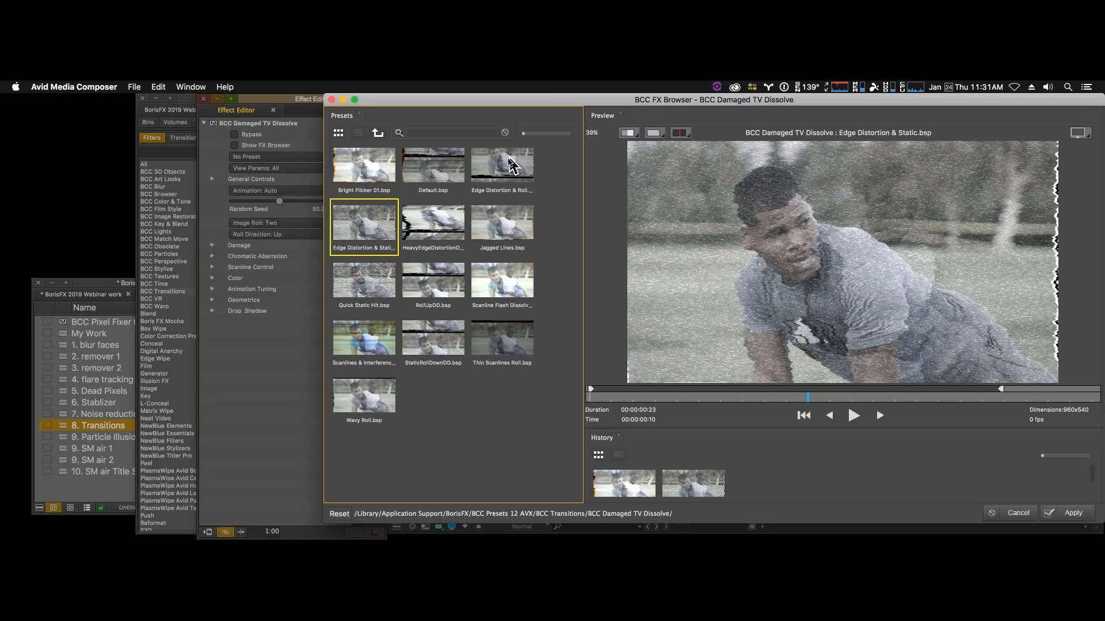
click(511, 167)
click(1074, 513)
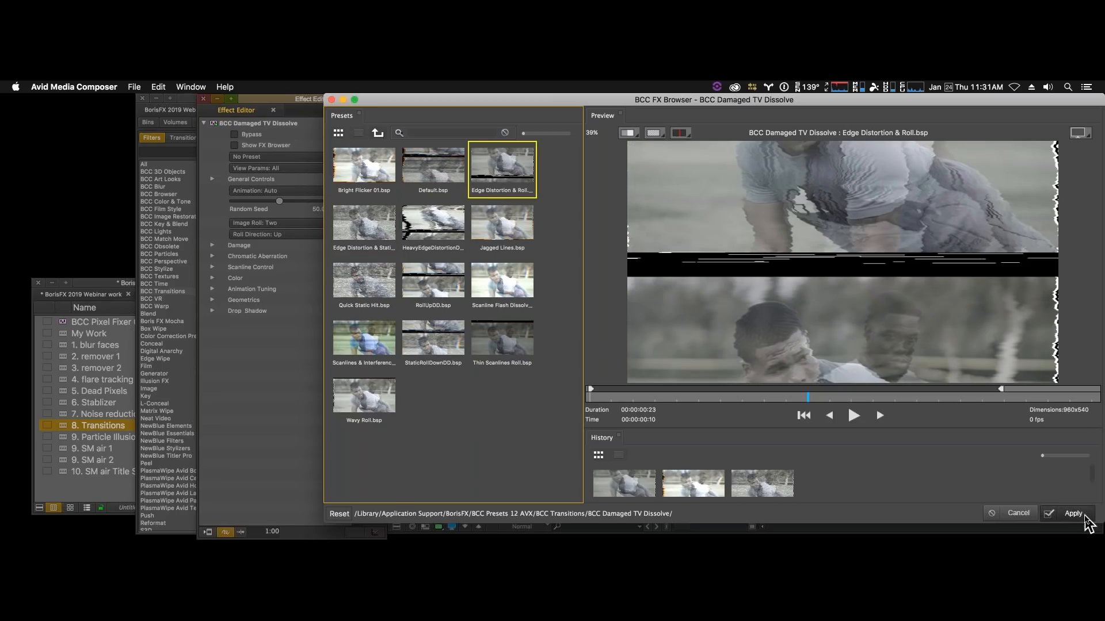
- Play the Damaged TV Dissolve repeatedly in the timeline to review the new preset across the cut
click(911, 469)
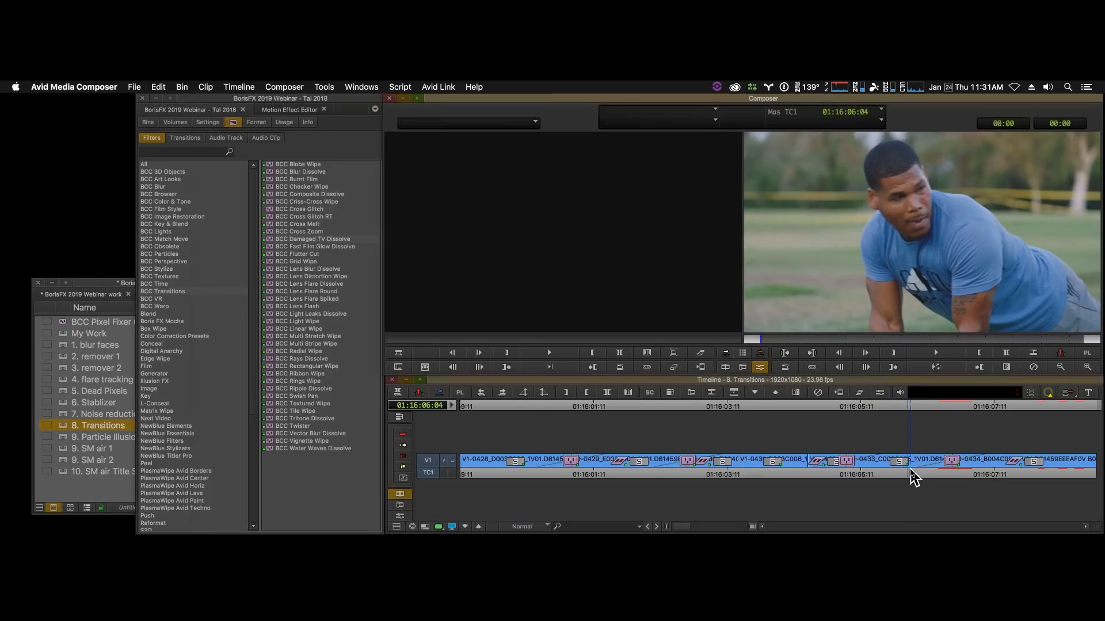
key(space)
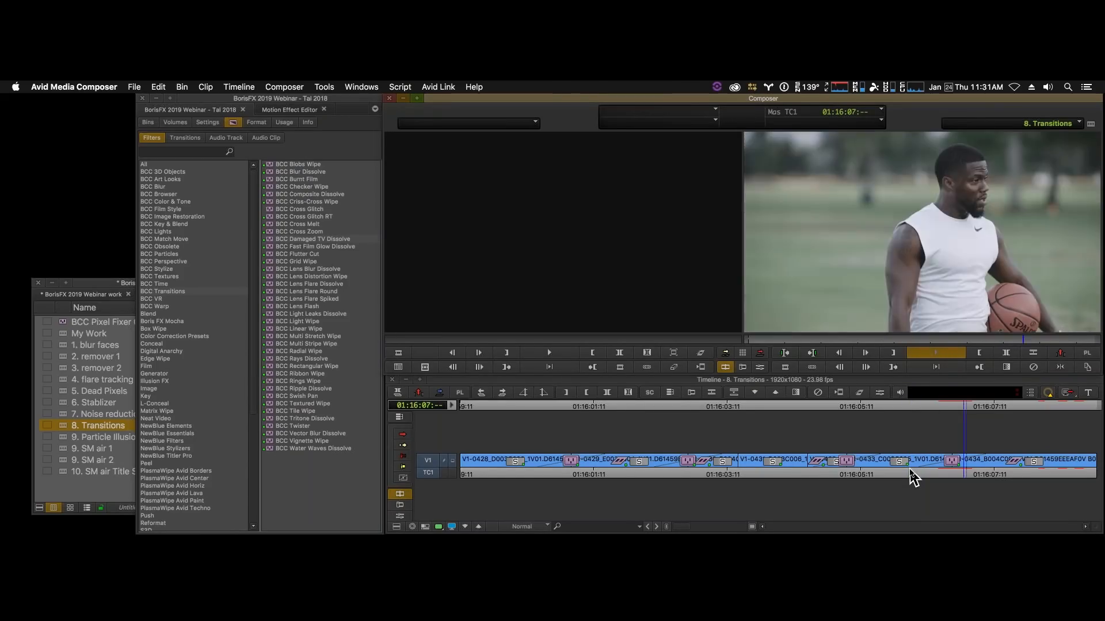
click(910, 470)
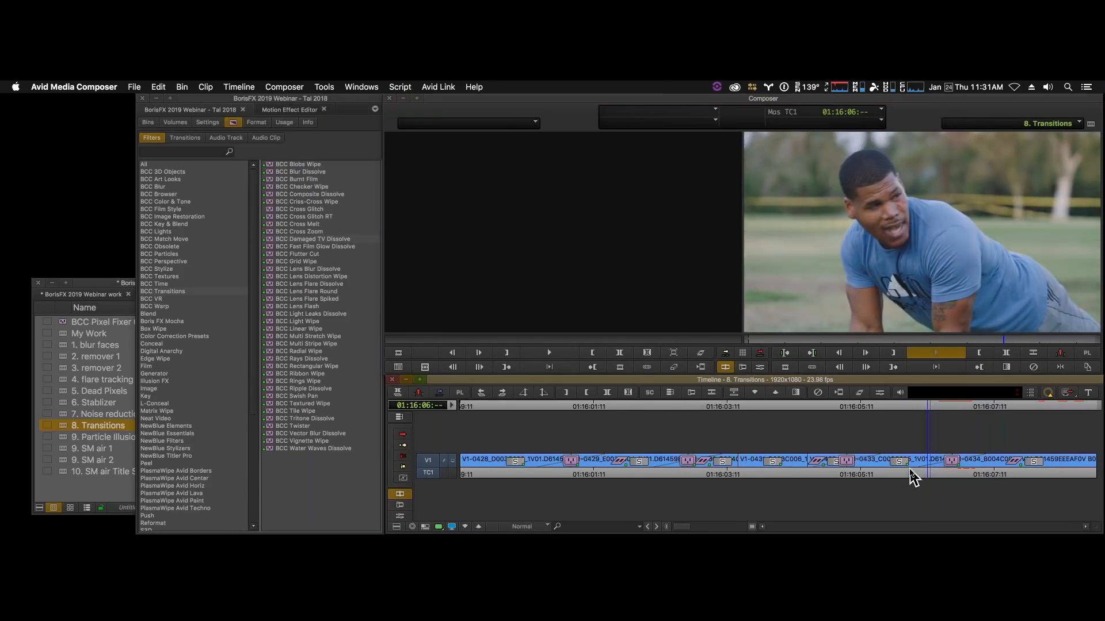
click(928, 469)
key(space)
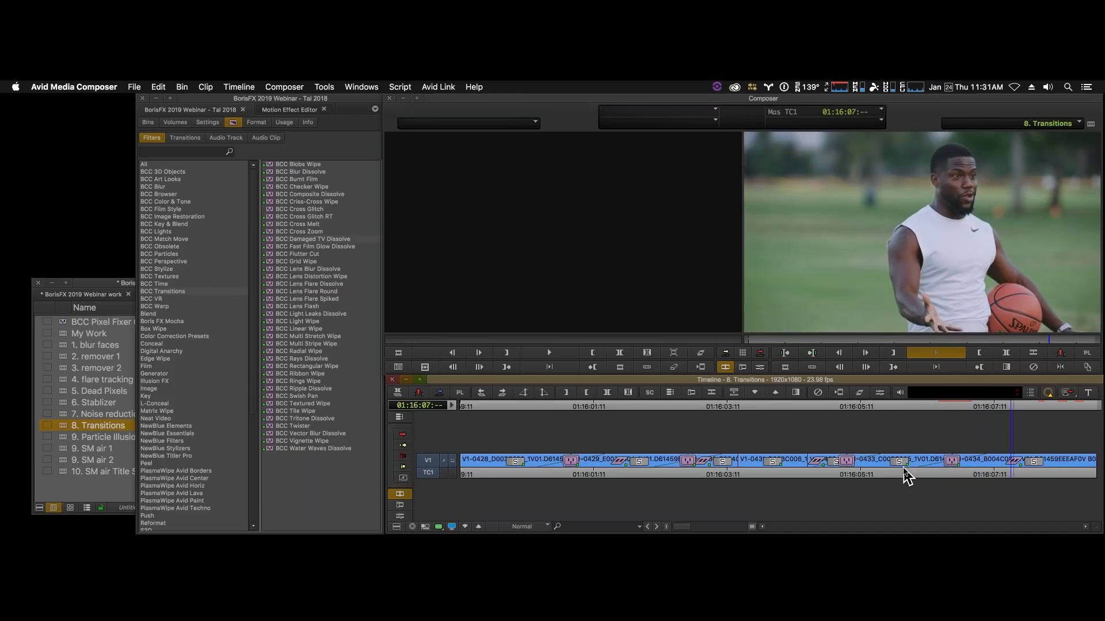
click(950, 471)
click(931, 471)
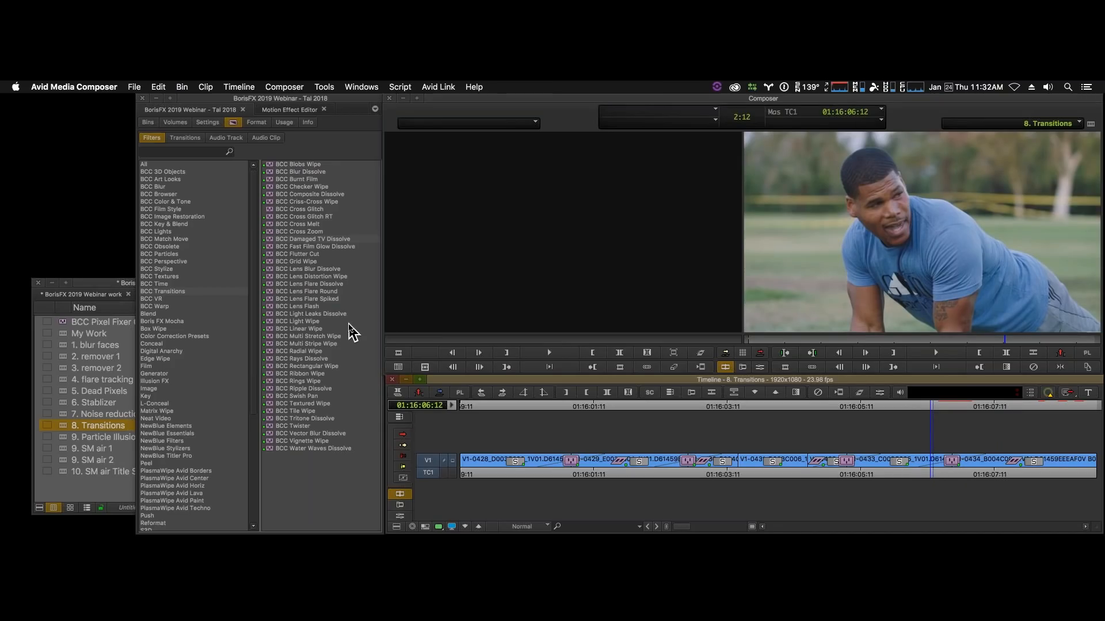
- Replace the transition on the V1 cut near 01:16:01:03 with BCC Fast Film Glow Dissolve and play across it
click(574, 461)
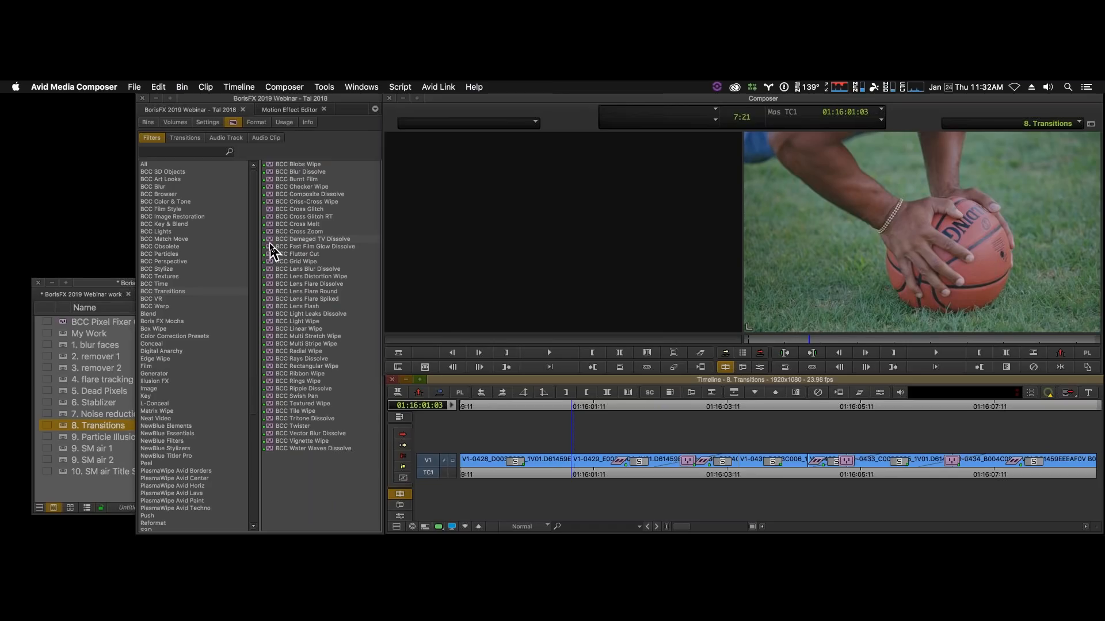
drag(271, 250, 528, 471)
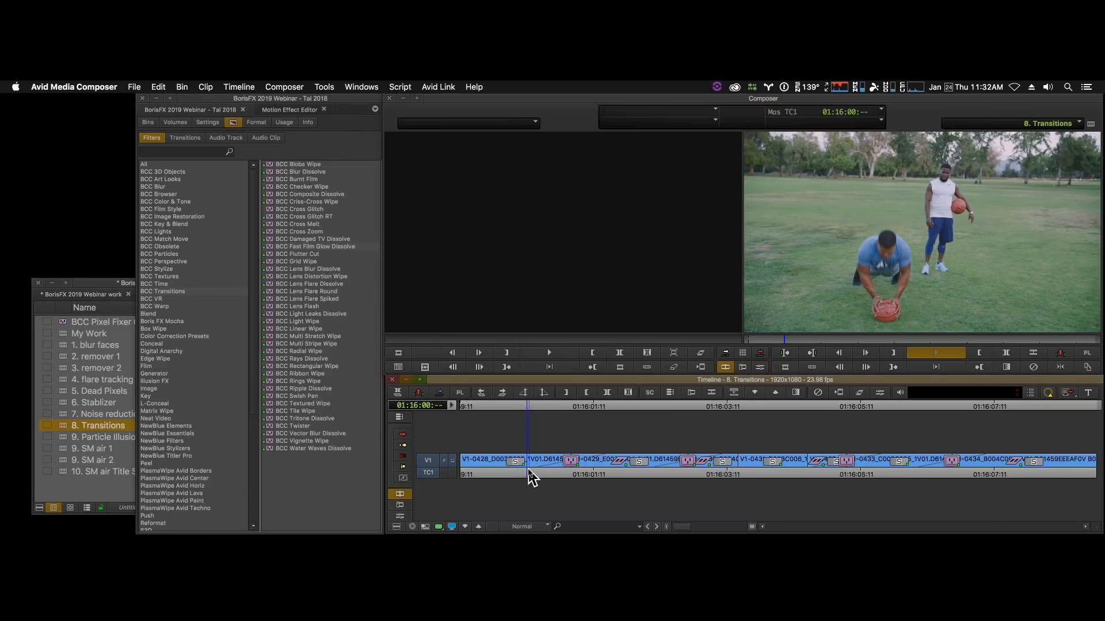
key(space)
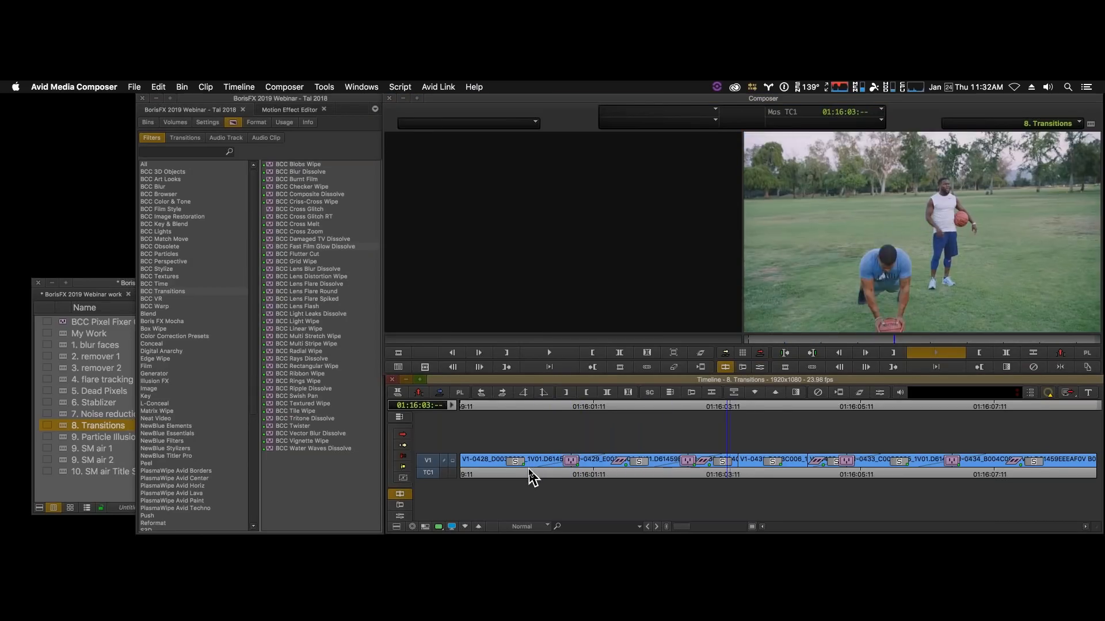
- Replay the Fast Film Glow Dissolve from just before the cut to review how the glow blends the two clips
click(536, 472)
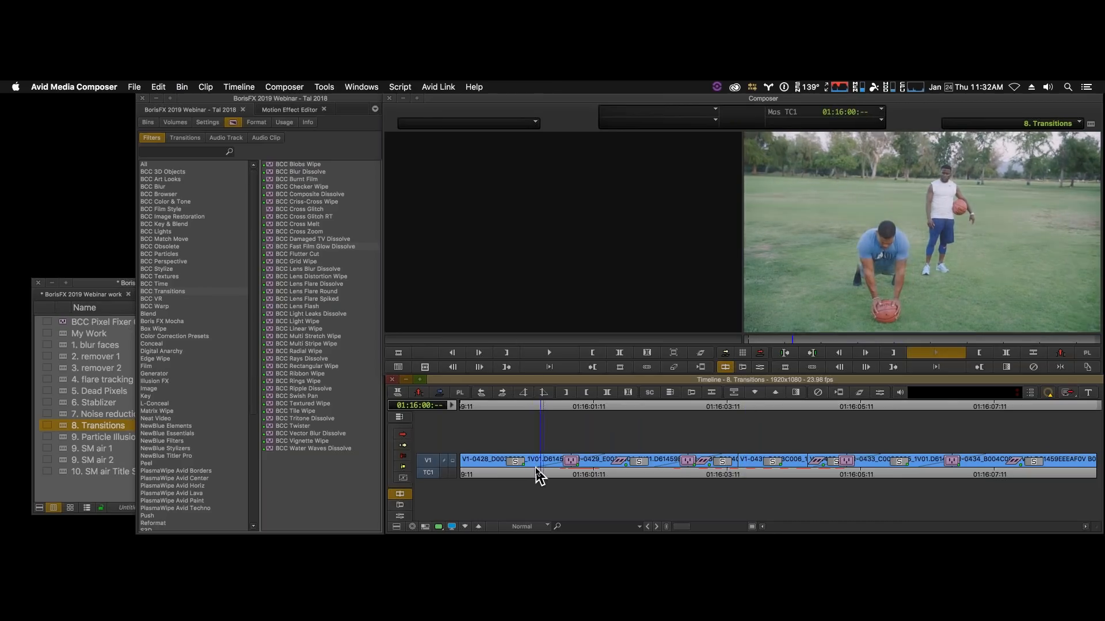
click(532, 470)
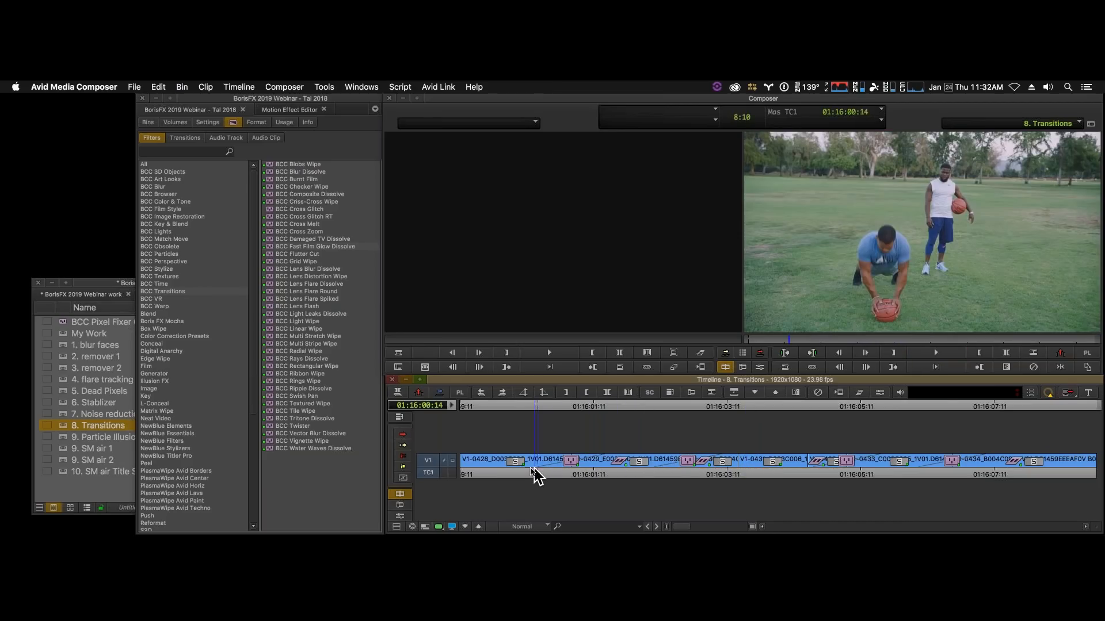
key(space)
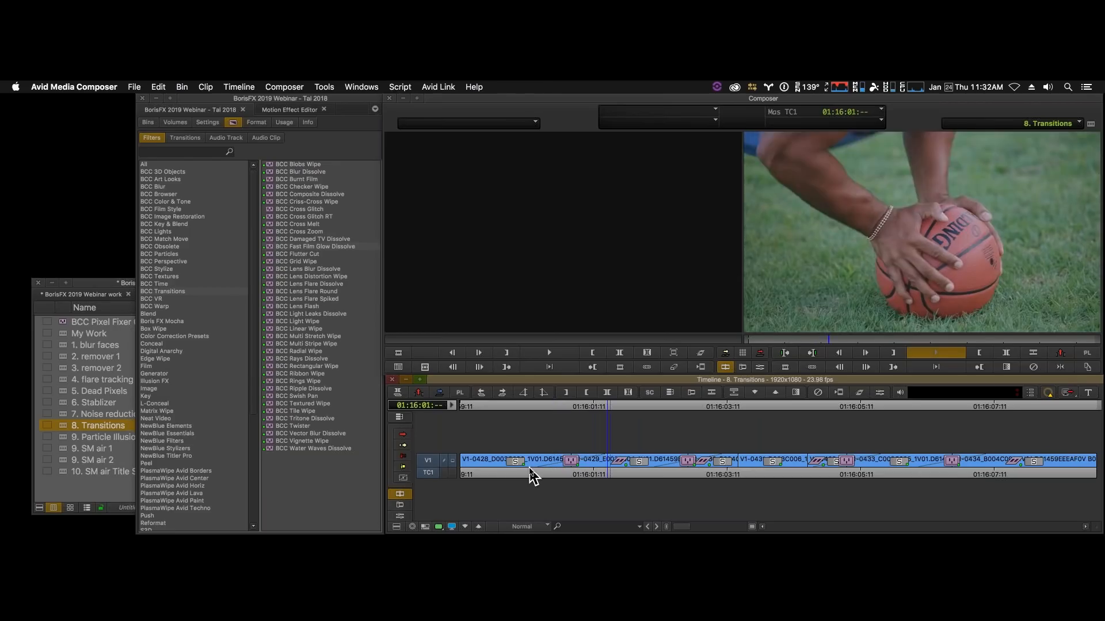
key(space)
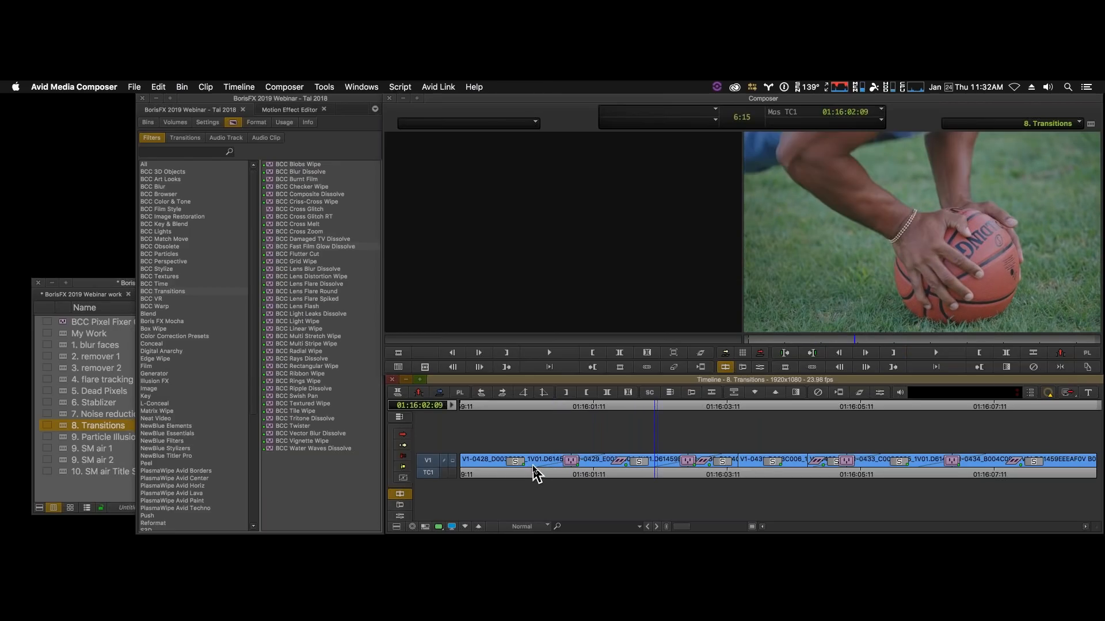
key(space)
key(space)
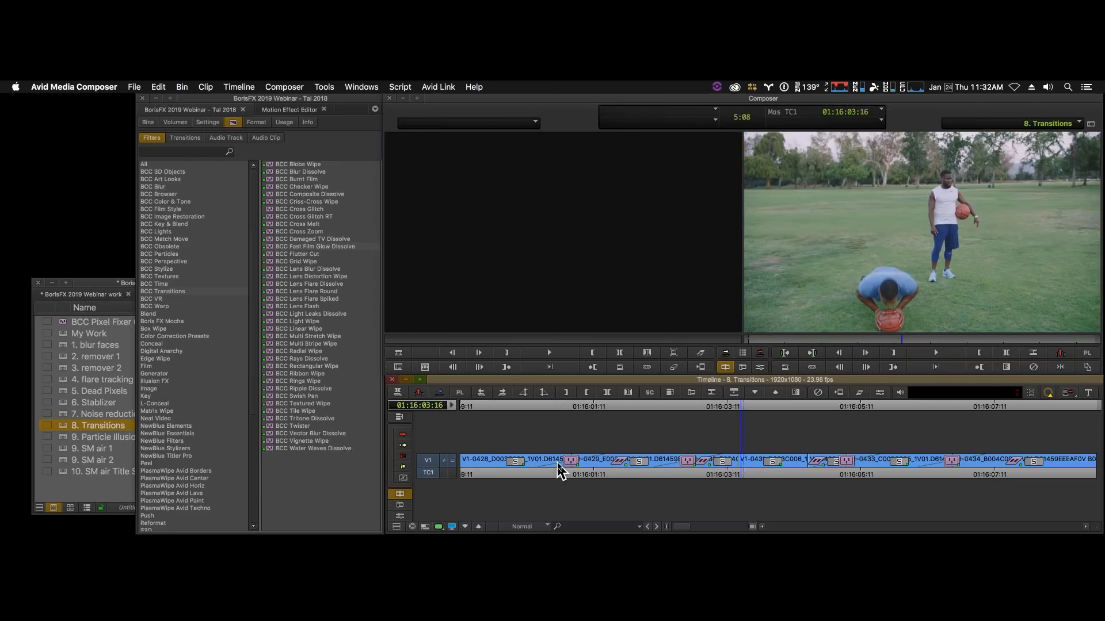
- Park the playhead at 01:16:01:01 on the Fast Film Glow Dissolve and enter effect mode on it
mouse_move(561, 471)
mouse_down()
mouse_move(530, 463)
mouse_move(567, 469)
mouse_up()
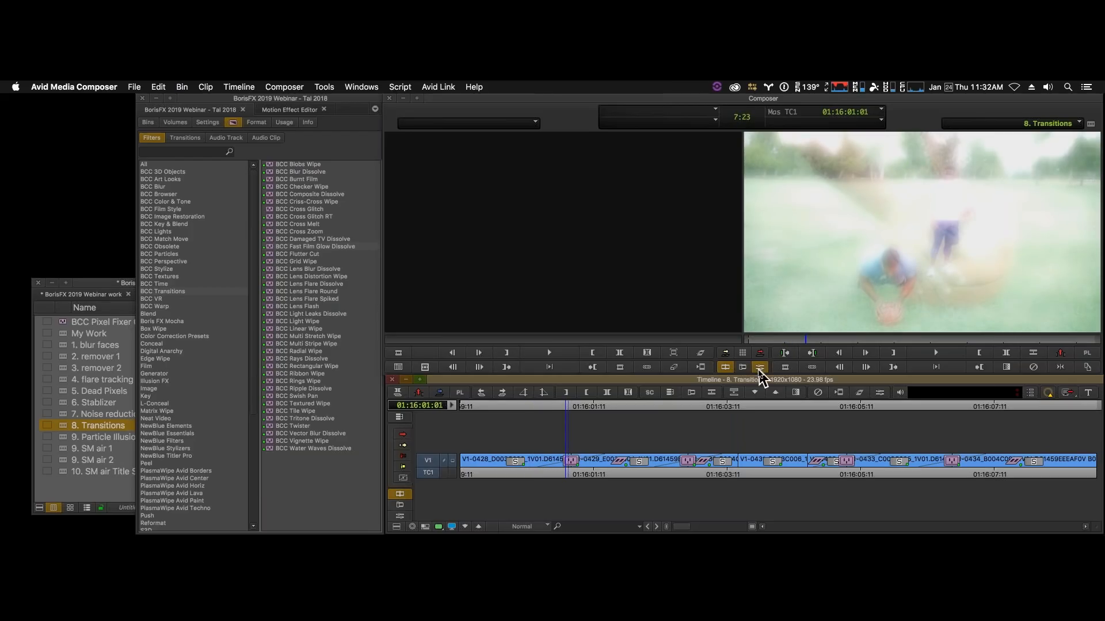
click(760, 368)
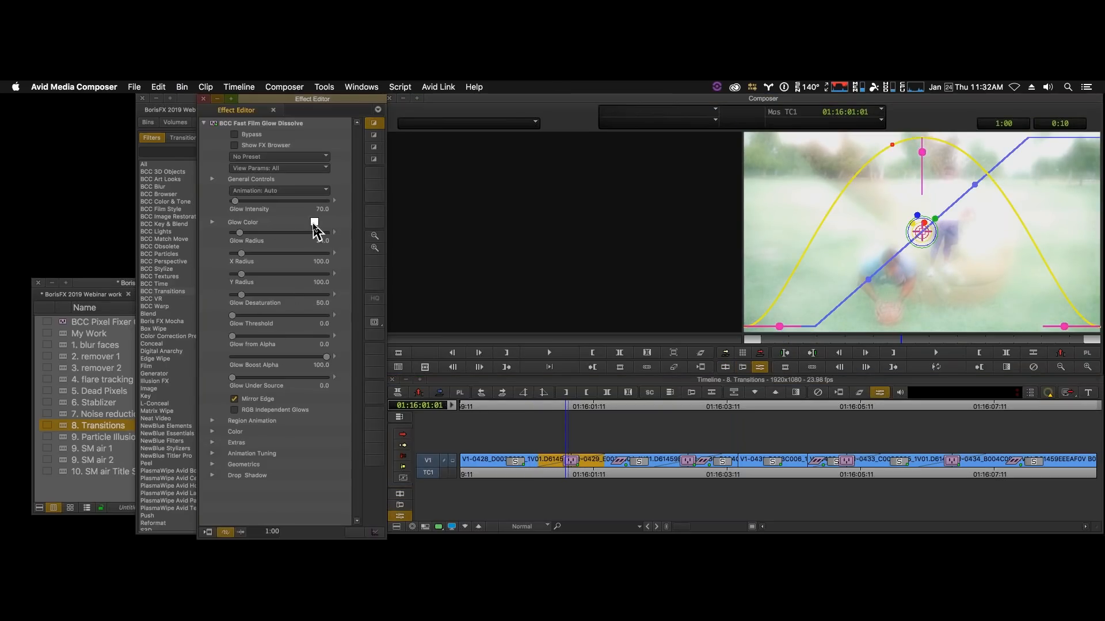
- Apply the Cool Blue Scale preset to the Fast Film Glow Dissolve using the FX Browser
click(279, 156)
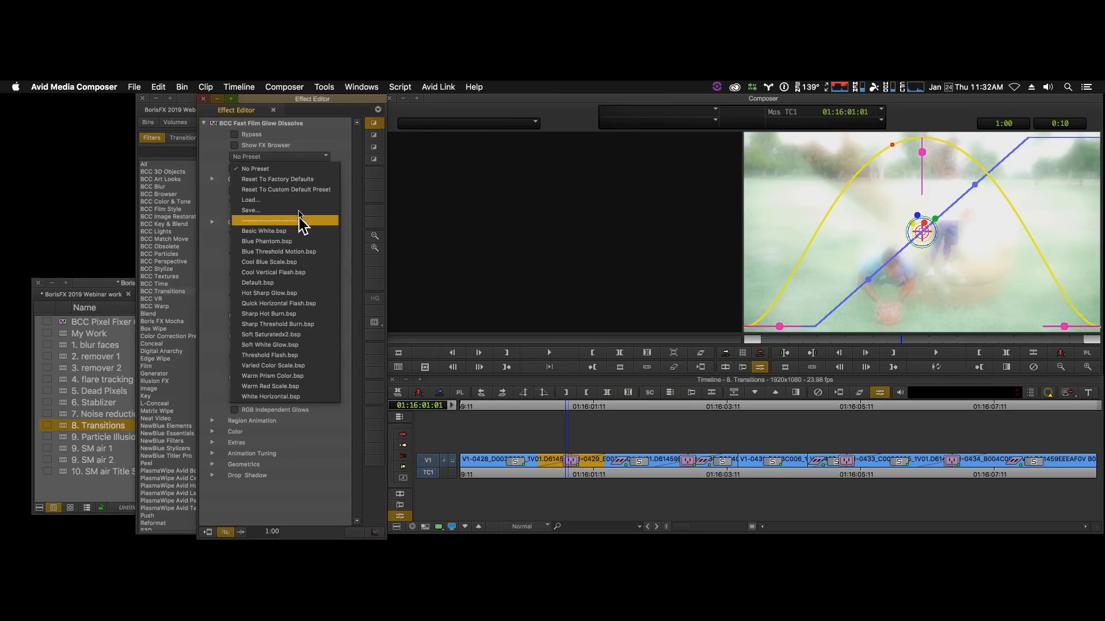
click(319, 136)
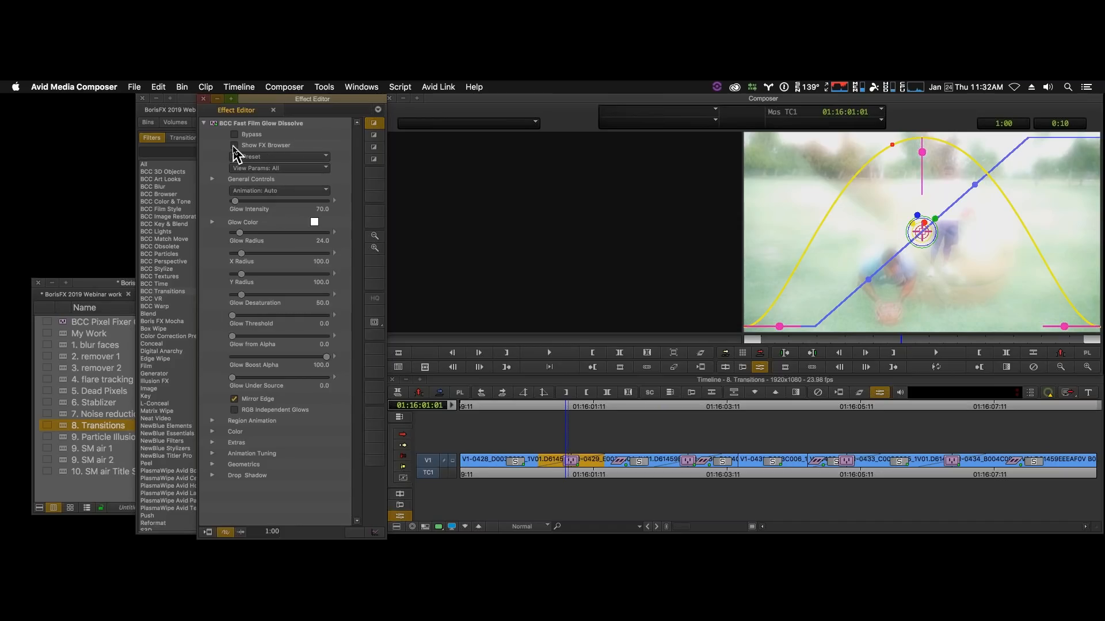
click(235, 146)
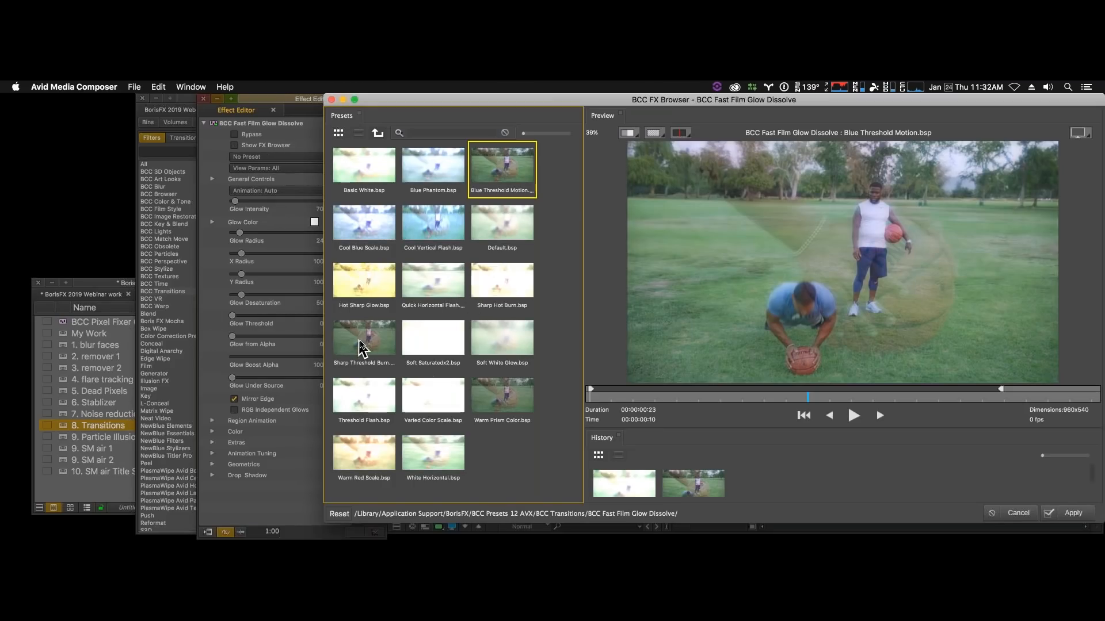
click(365, 227)
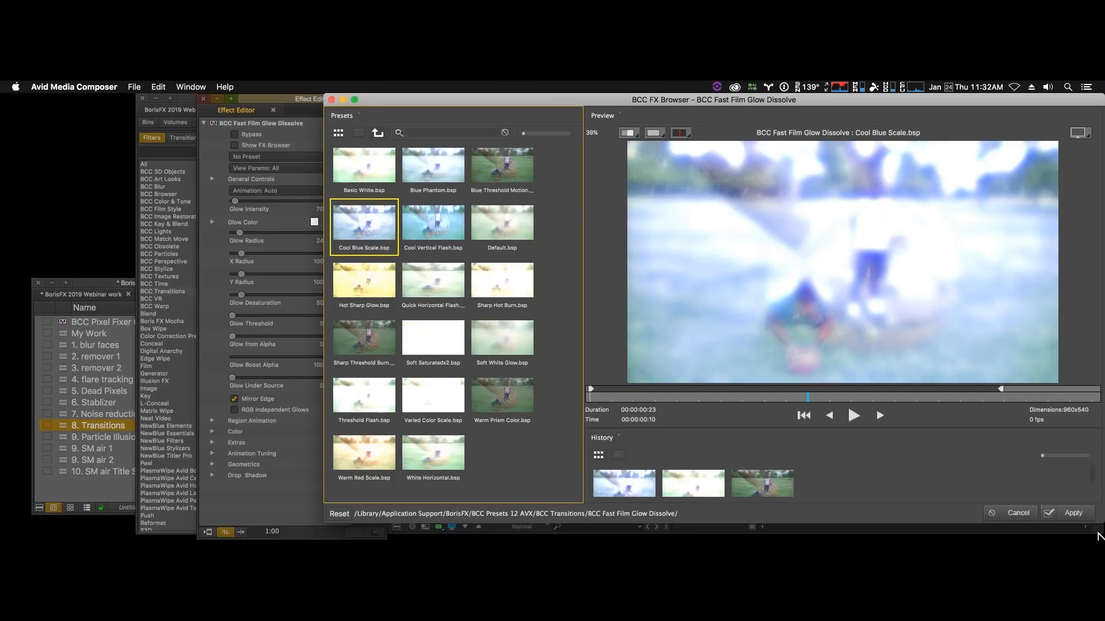
click(1074, 514)
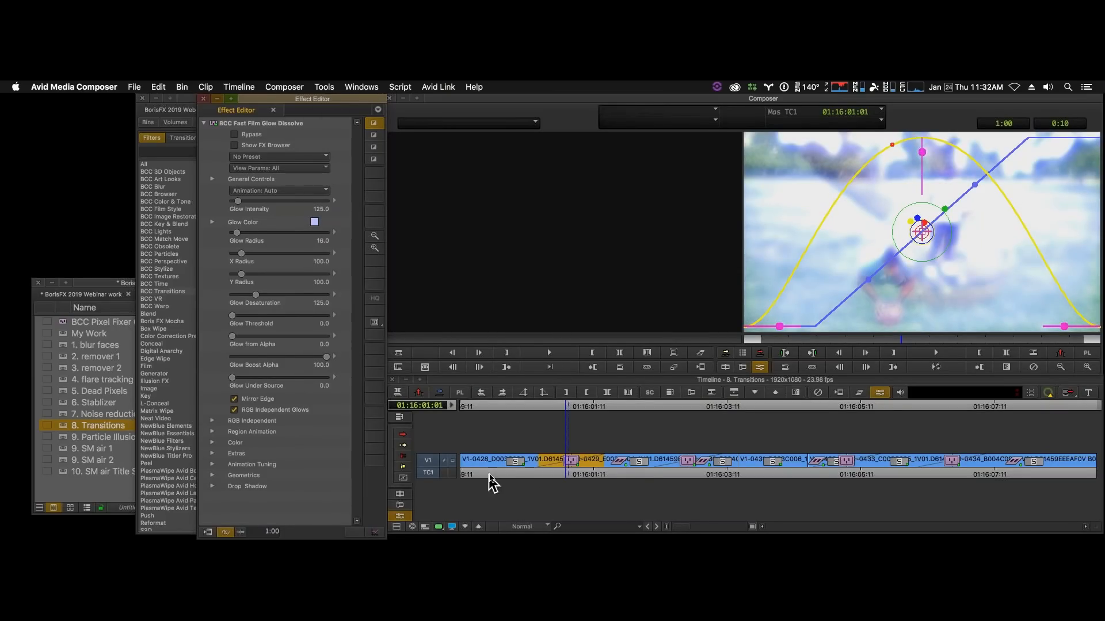
- Play across the Fast Film Glow Dissolve to review the blue preset, and move the playhead back before the cut
click(513, 475)
key(space)
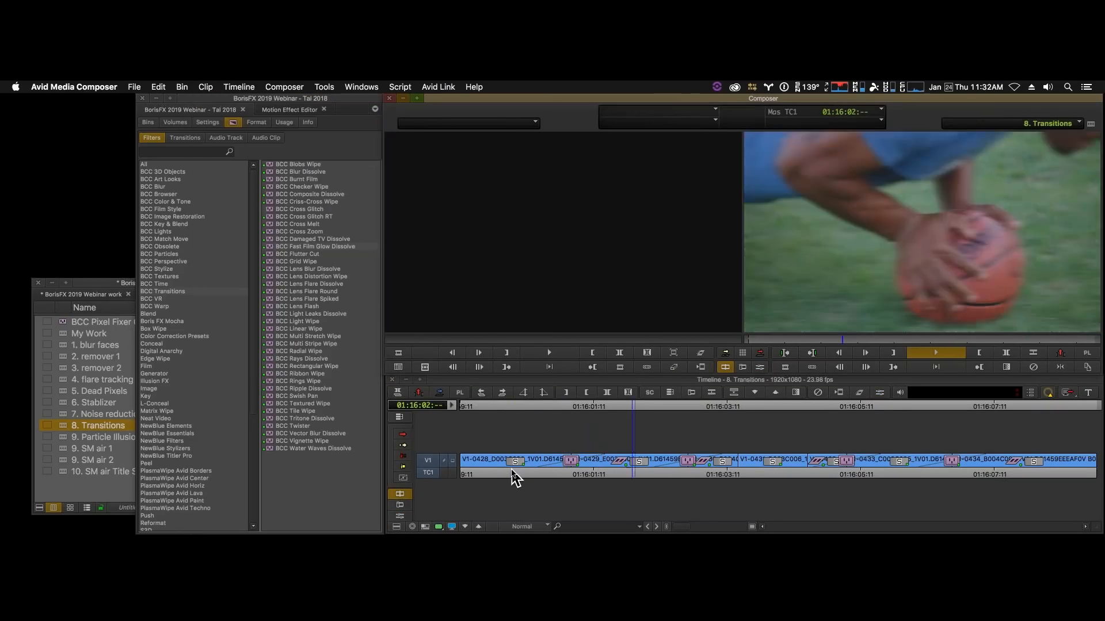
click(575, 473)
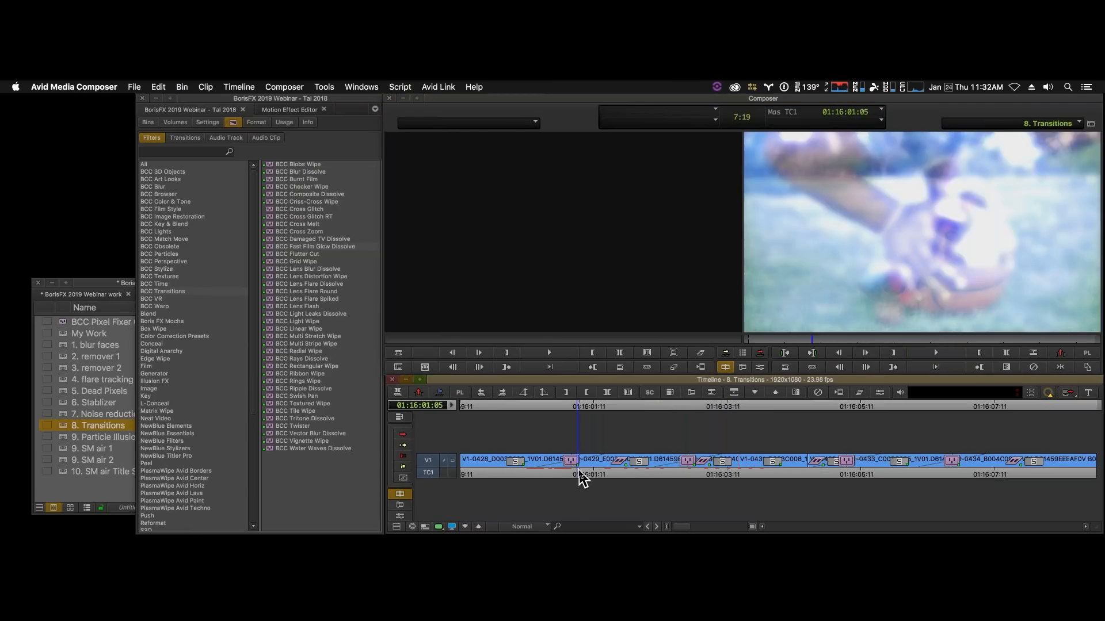
drag(577, 476, 536, 466)
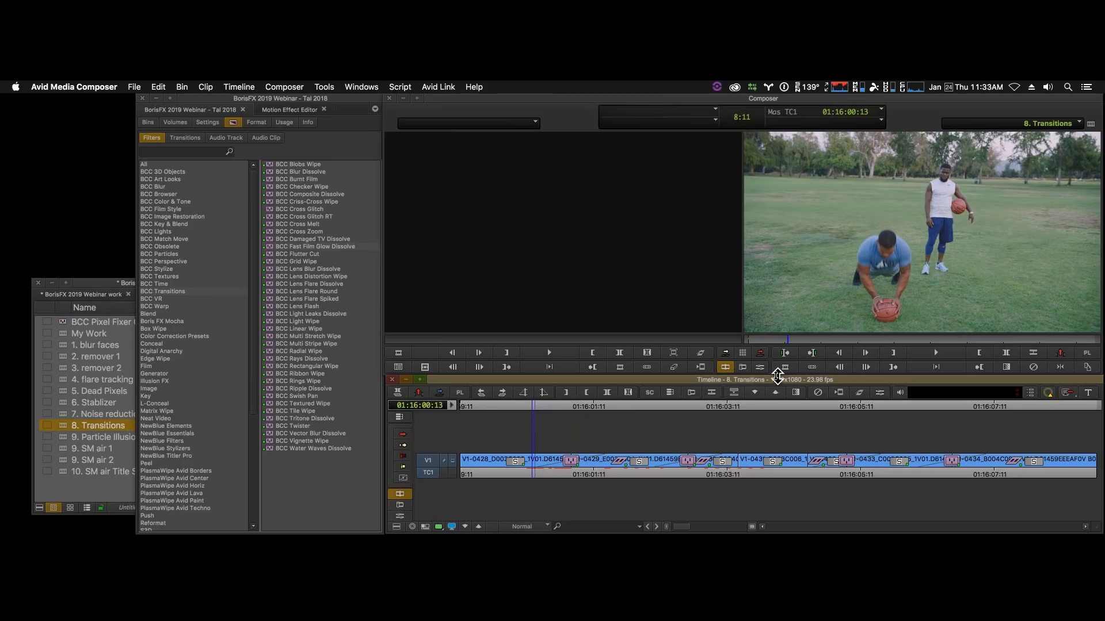
- Reopen the Fast Film Glow Dissolve in effect mode and save it as a template in the BorisFX 2019 Webinar work bin
click(760, 367)
click(575, 467)
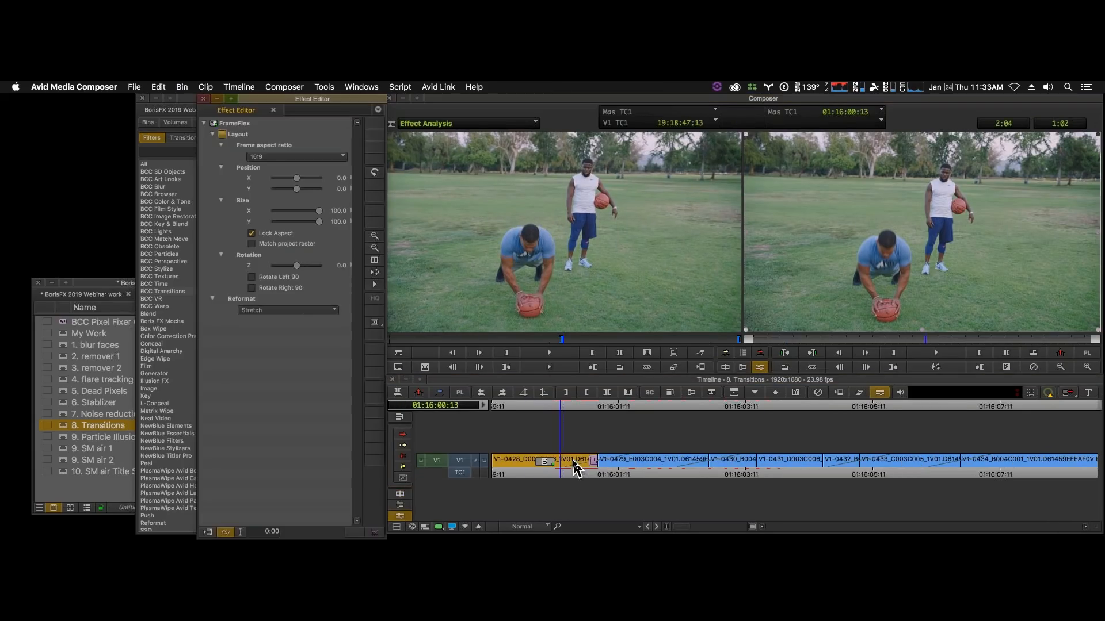
click(575, 463)
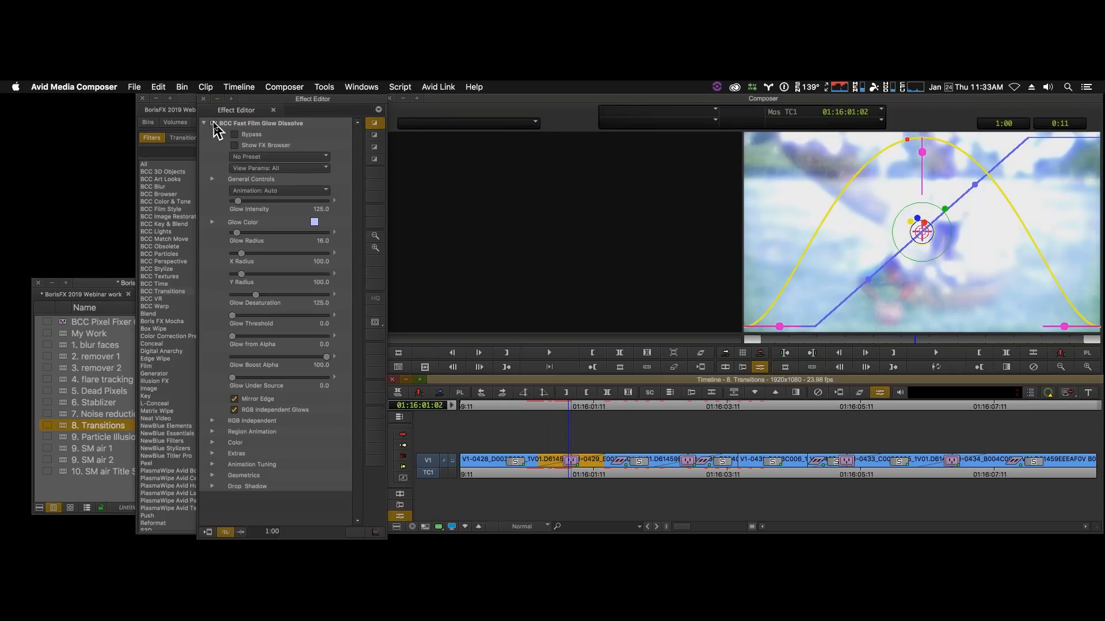
drag(216, 130, 78, 335)
- Replace the Blur Dissolve at 01:16:02:20 with the saved Fast Film Glow Dissolve template and play across it
click(687, 461)
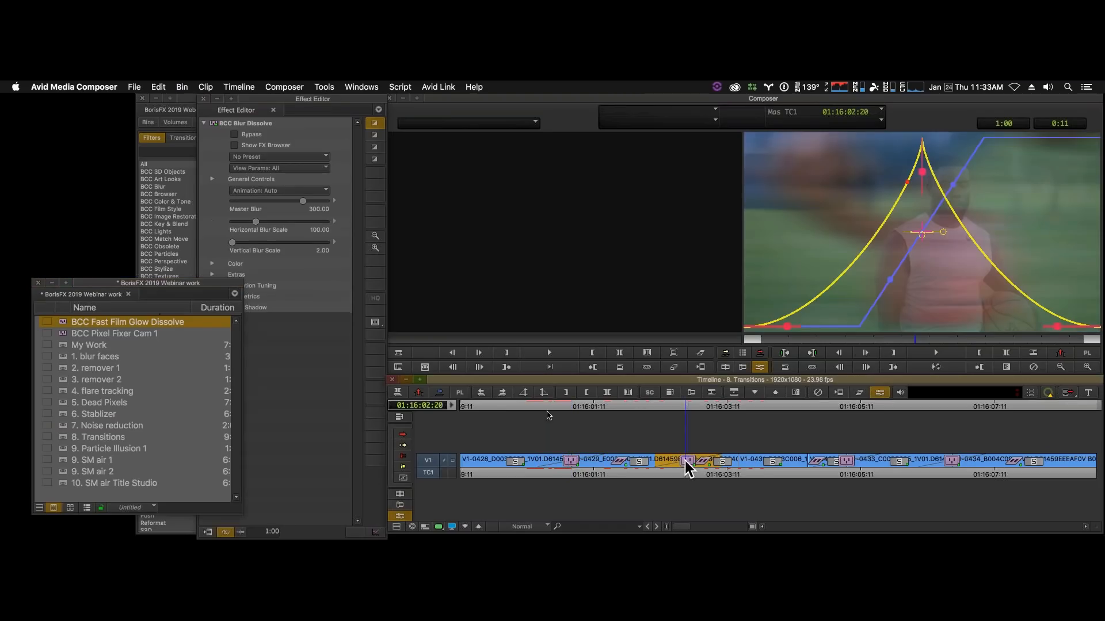
drag(62, 321, 687, 461)
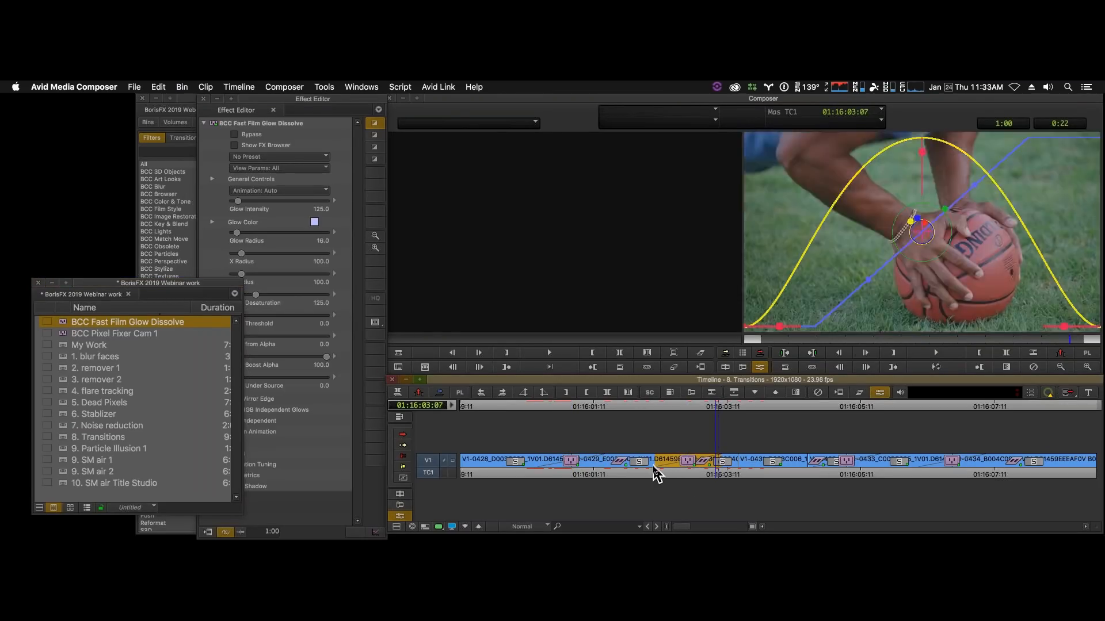
click(654, 467)
key(space)
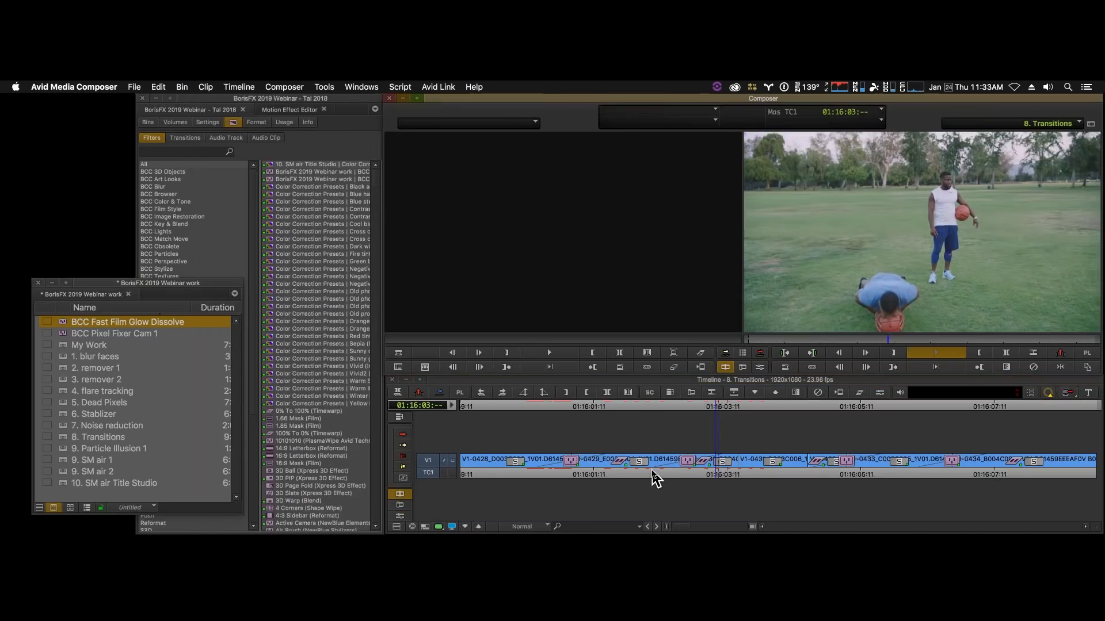
key(space)
click(728, 469)
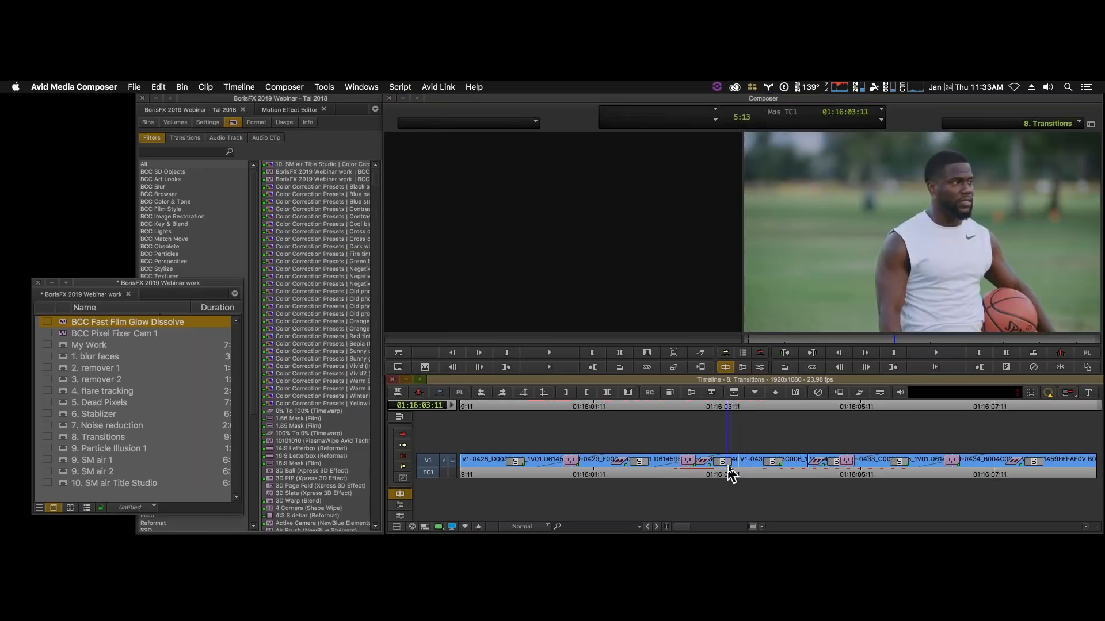
drag(728, 467, 483, 461)
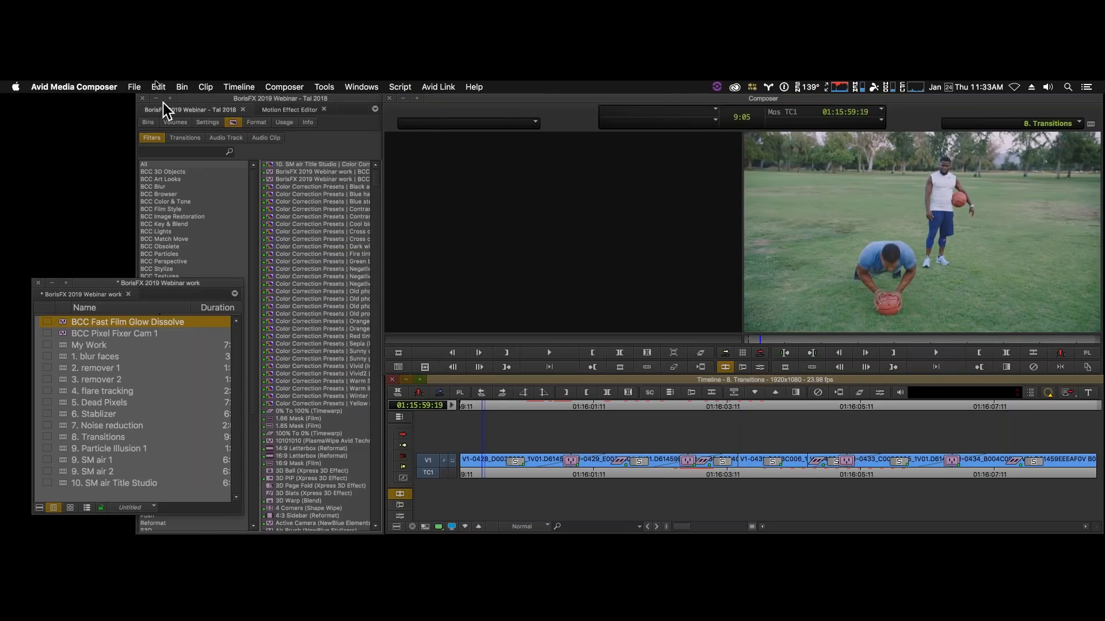
- Load the 9. Particle Illusion 1 sequence, play through the palm tree clip and return to its start
click(63, 450)
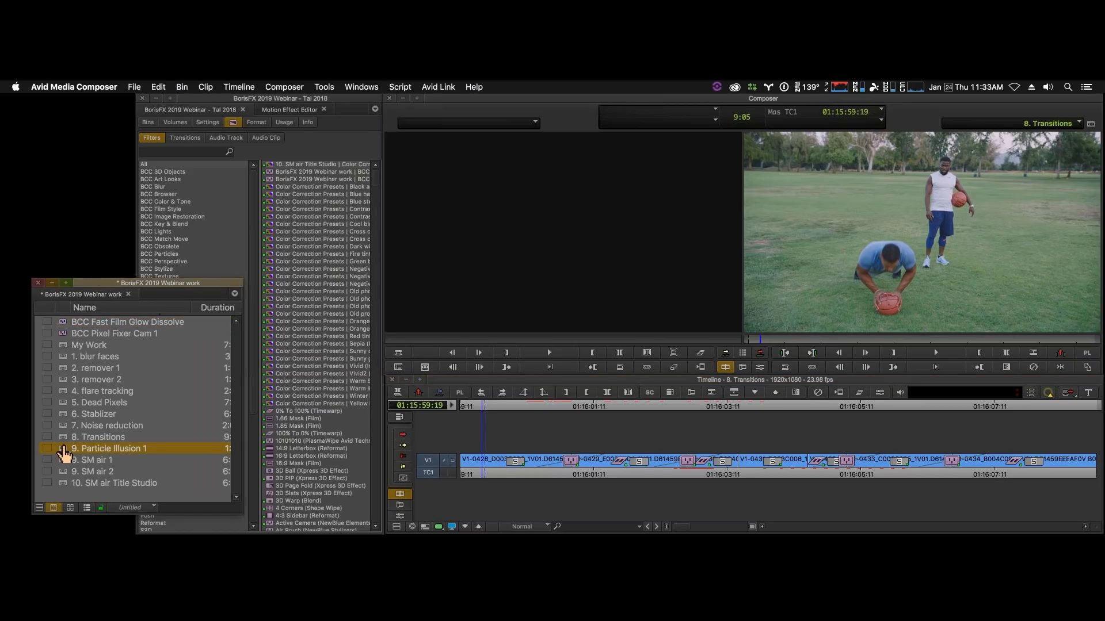
double_click(63, 450)
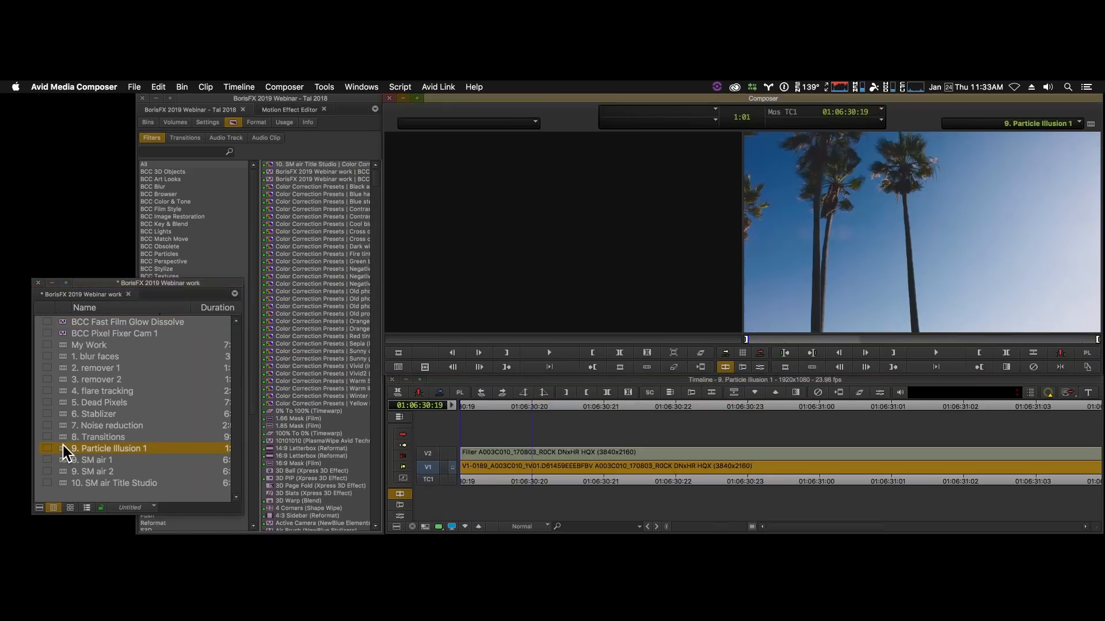
click(685, 490)
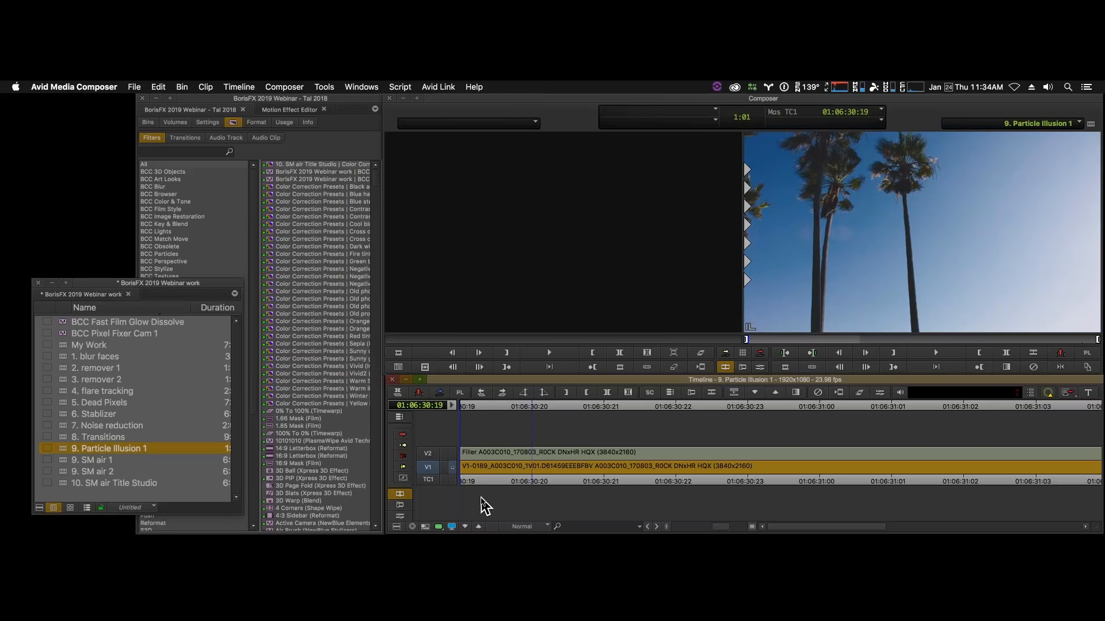
key(super+/)
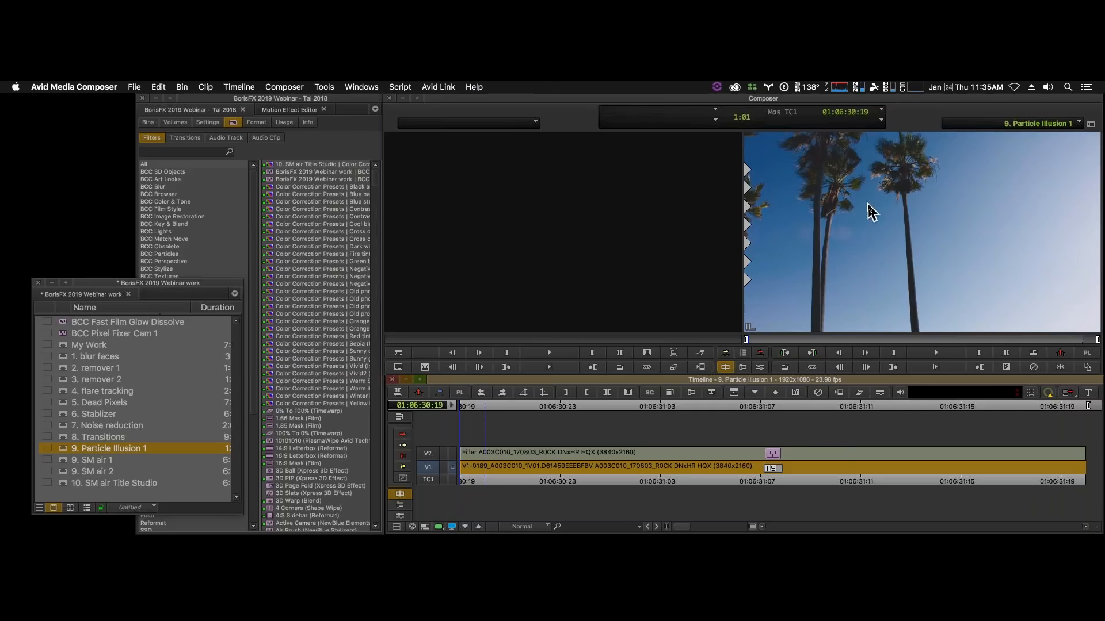
key(space)
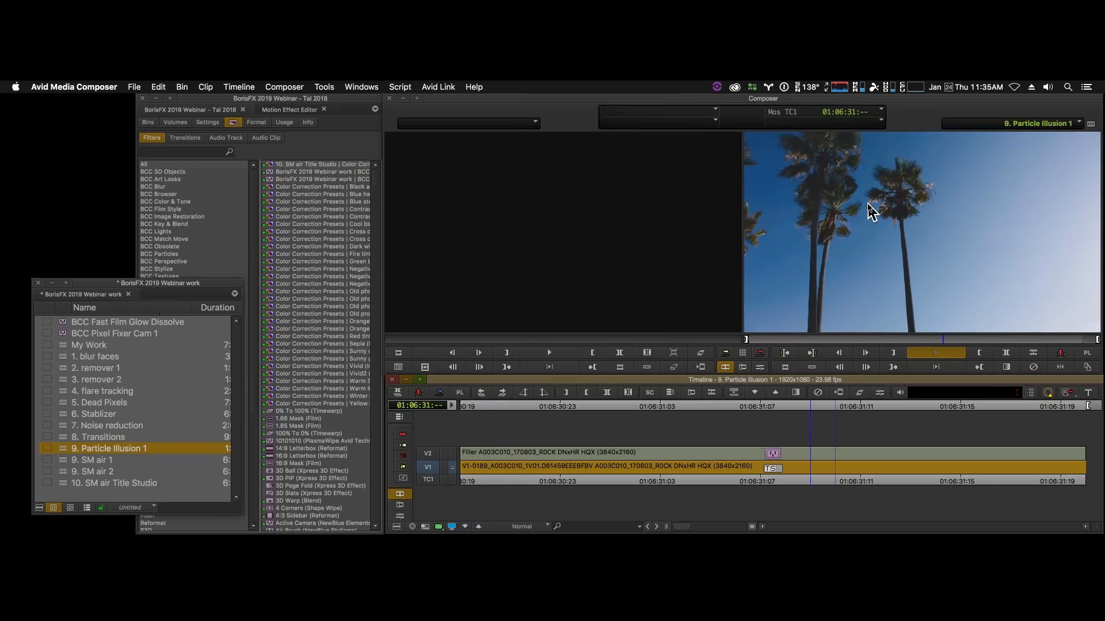
drag(745, 479, 425, 474)
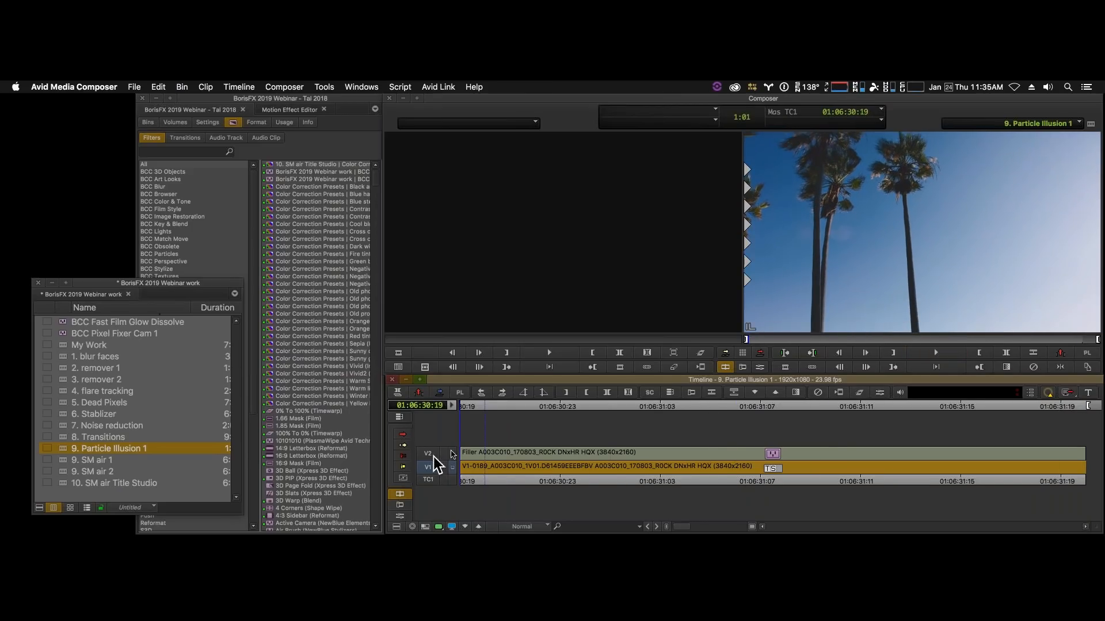
- Apply BCC Particle Illusion from the BCC Particles category to the V1 palm tree clip and launch the Particle Illusion interface
click(199, 152)
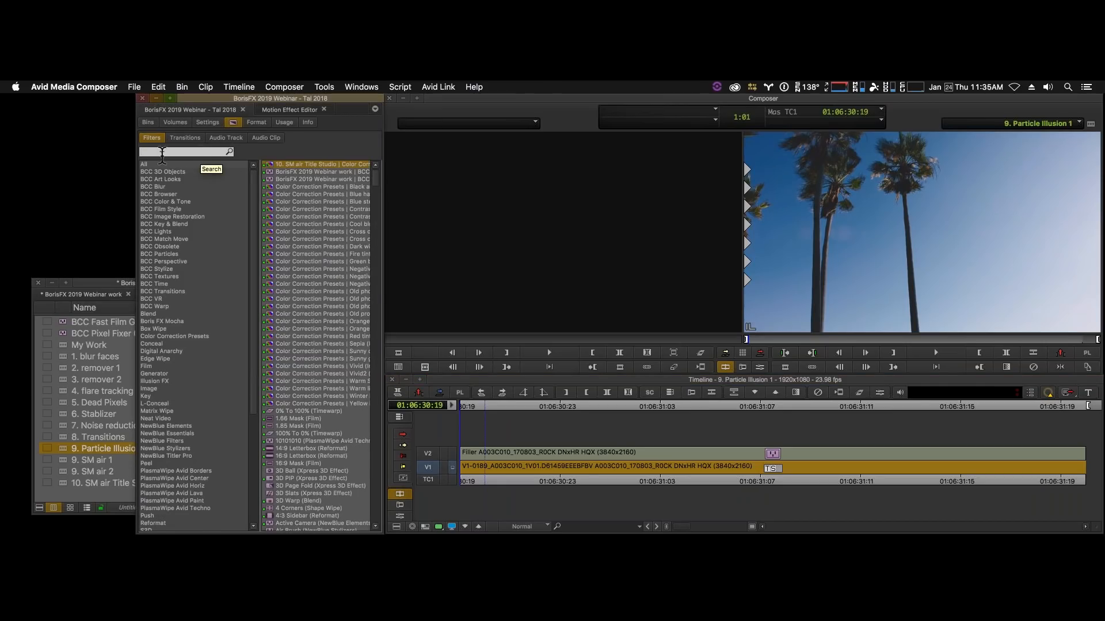
click(187, 253)
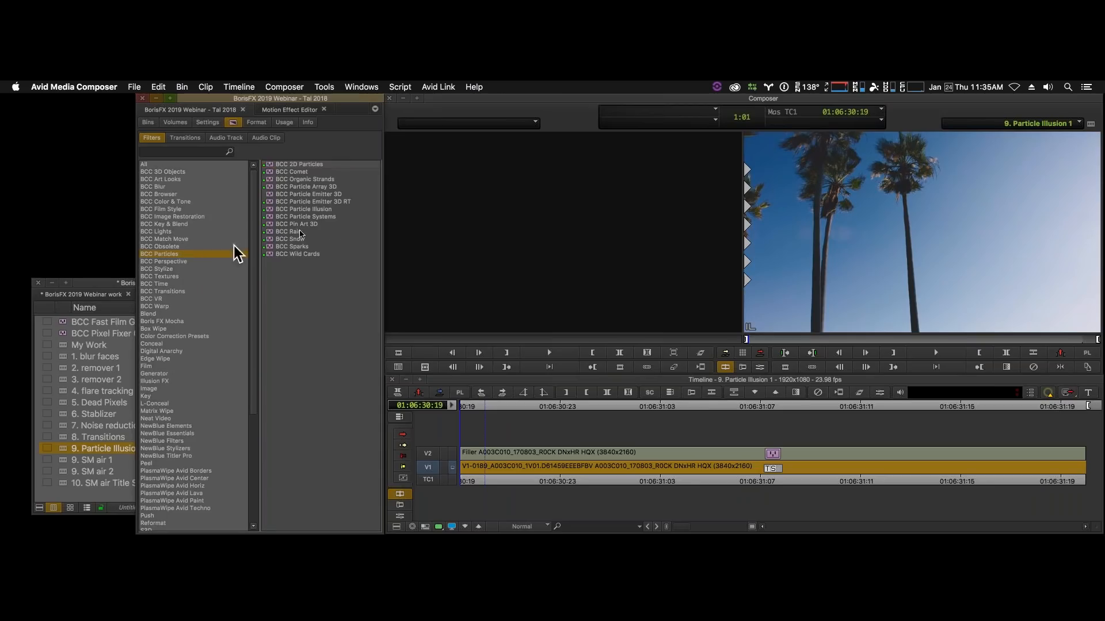
click(329, 210)
drag(270, 209, 703, 468)
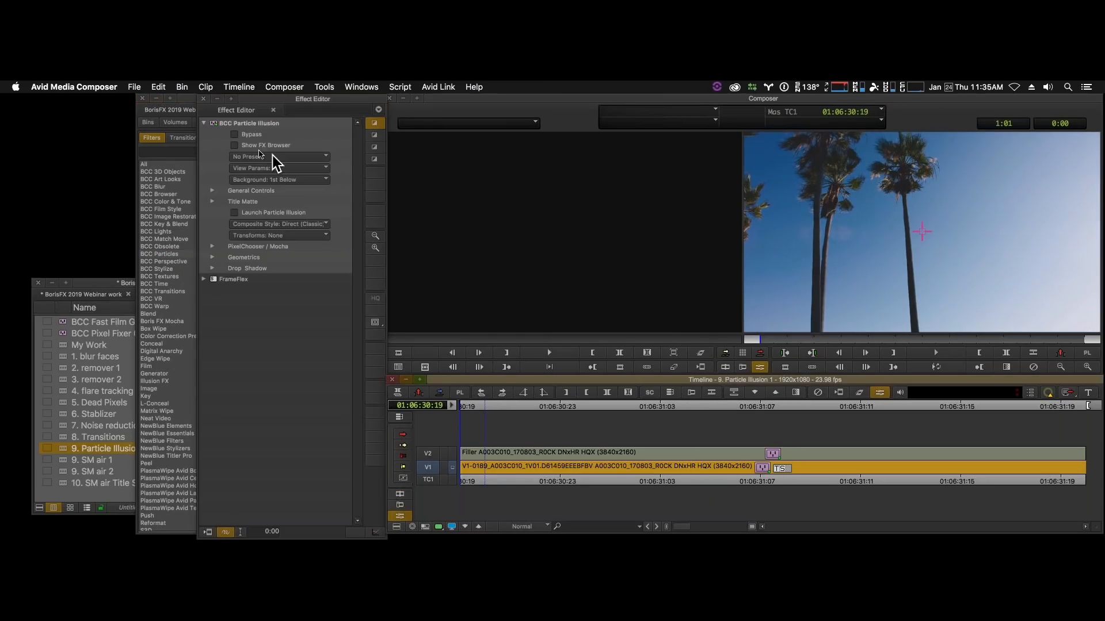
click(235, 214)
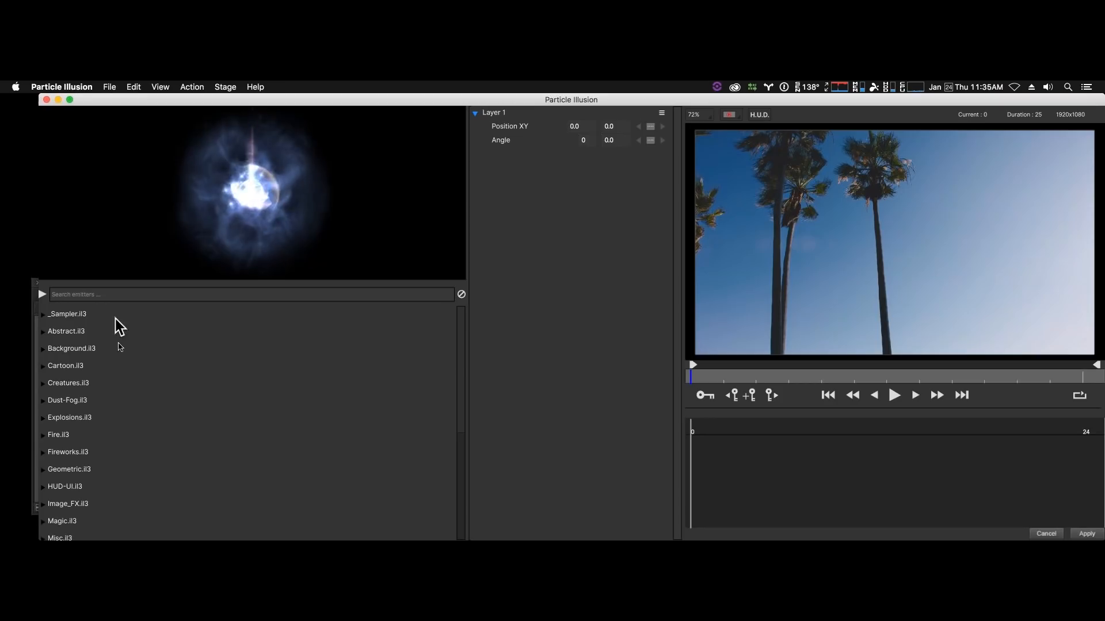
- Expand the Fireworks.il3 emitter library and its Fireworks group to list the individual emitters
scroll(131, 400, down, 1)
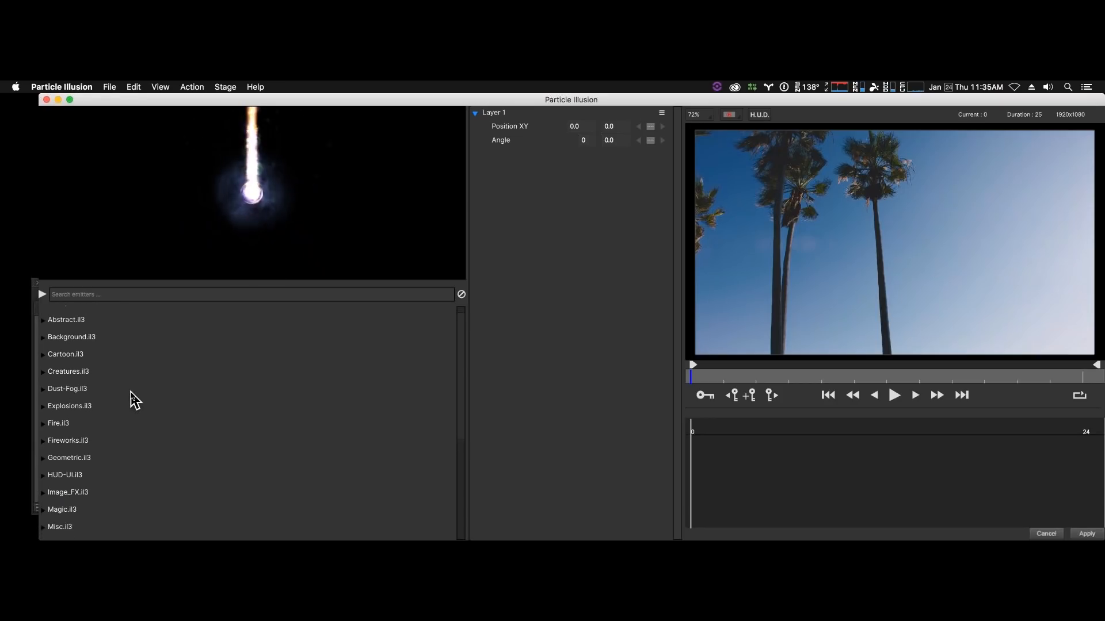
scroll(135, 401, down, 2)
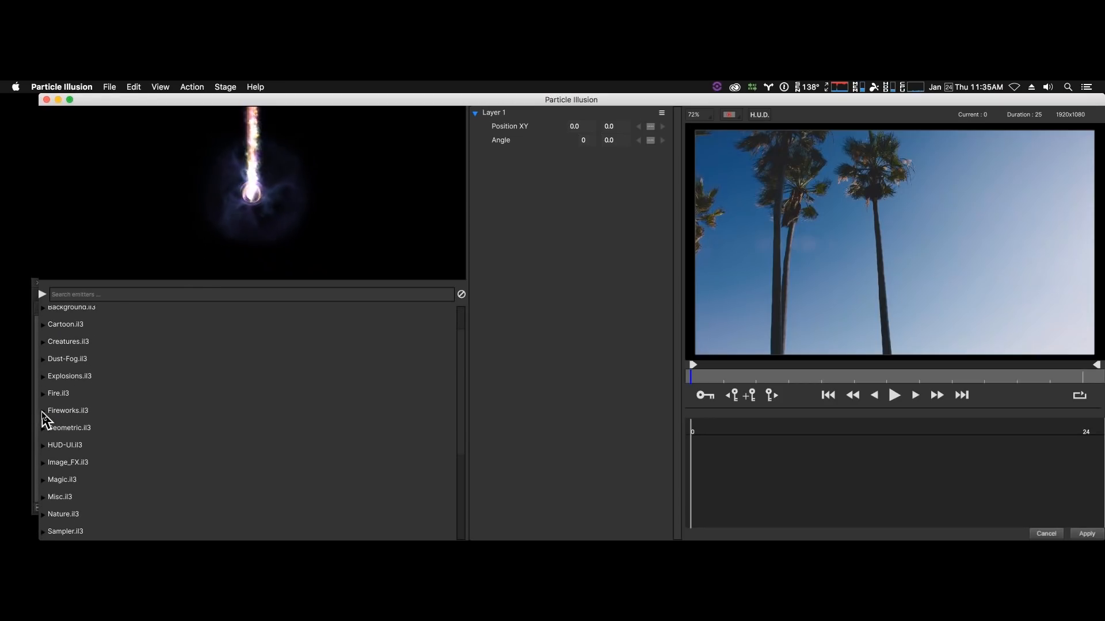
click(44, 412)
scroll(173, 412, down, 4)
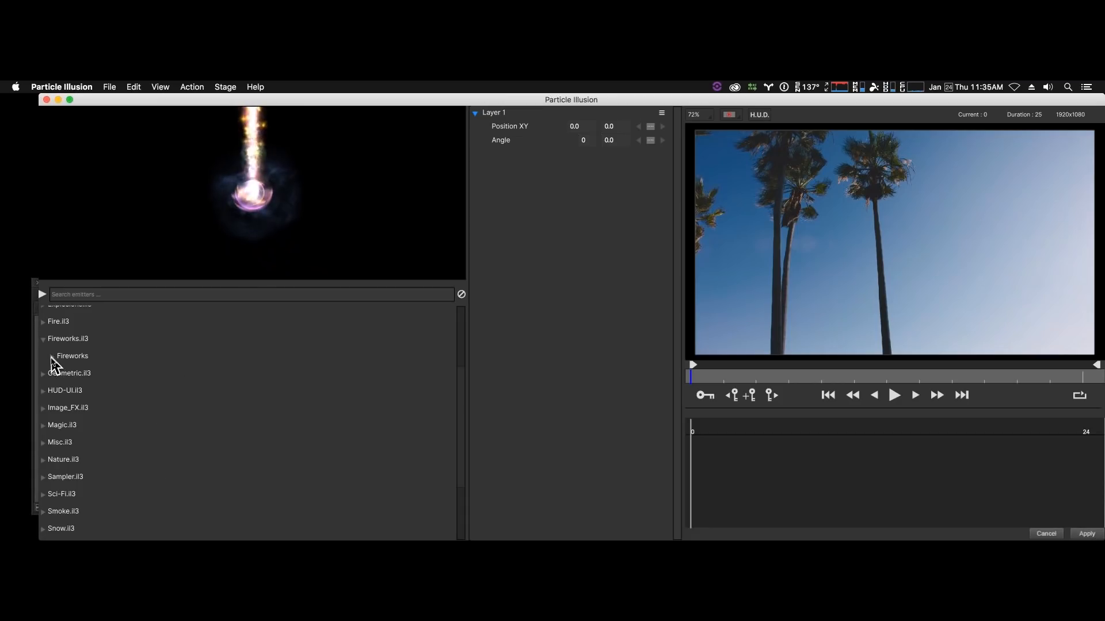
click(52, 359)
scroll(191, 383, down, 6)
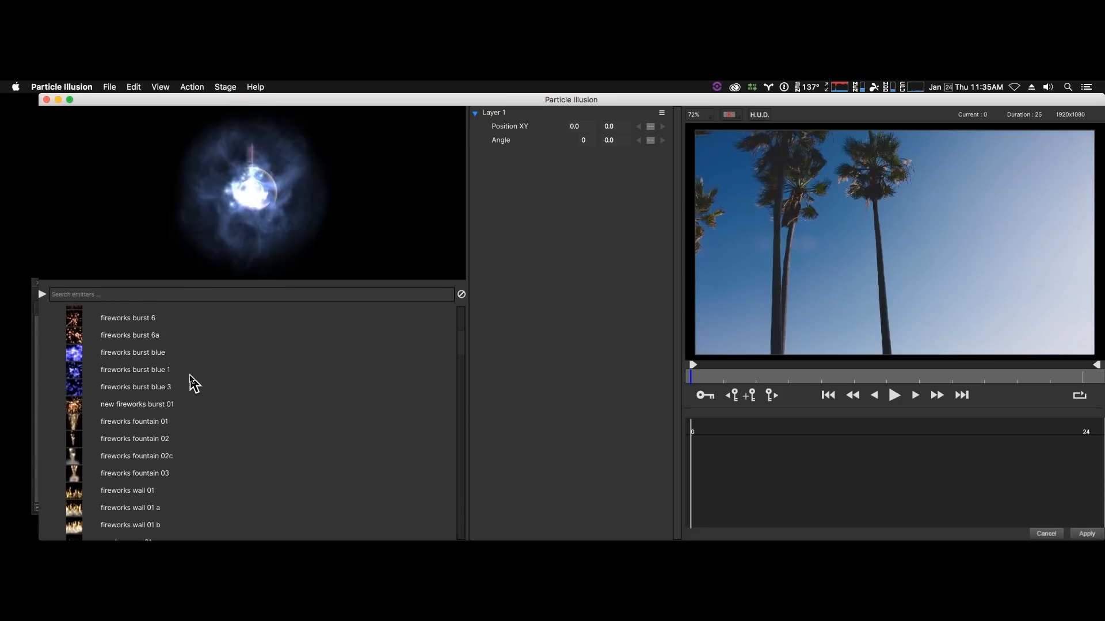
- Preview fireworks fountain 01 and 02, and place a fireworks fountain 01 emitter near the lower edge of the image beside the palms
click(122, 423)
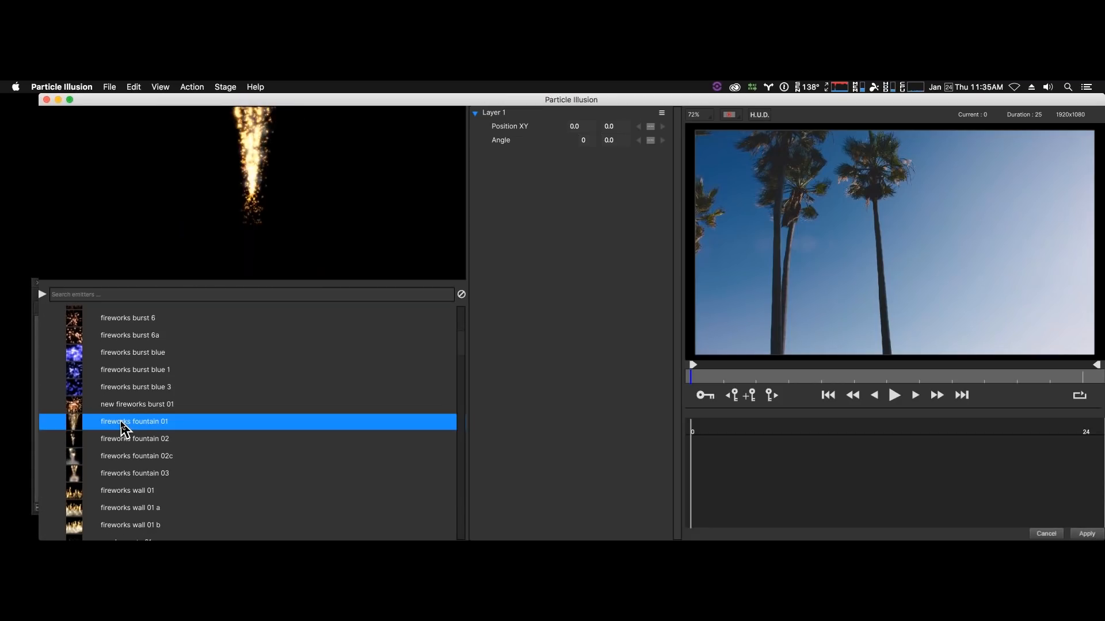
click(126, 440)
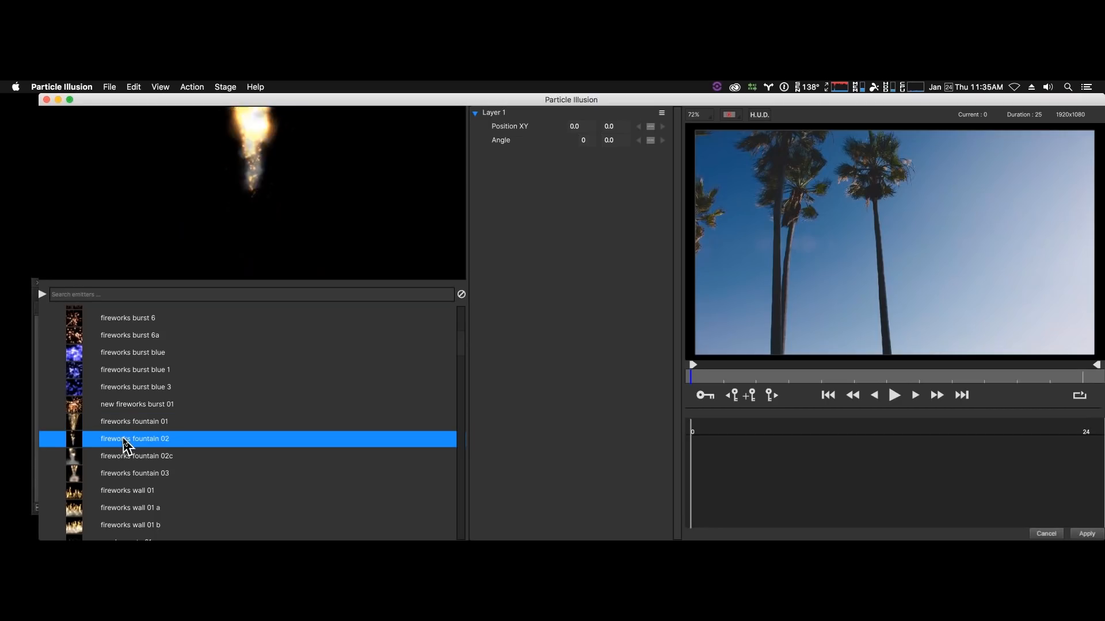
click(124, 424)
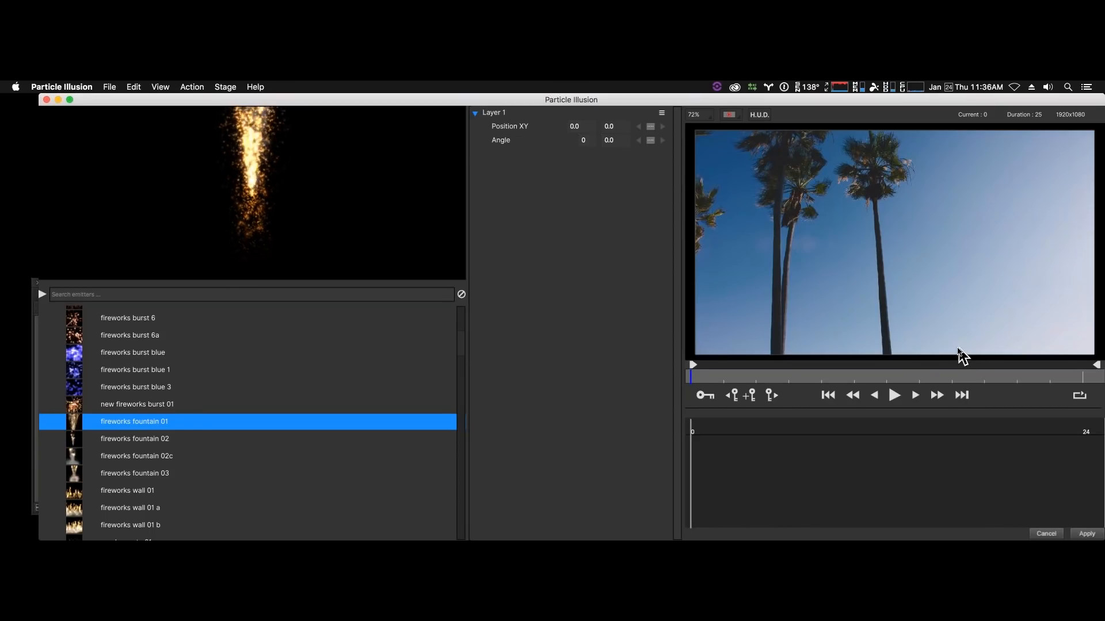
click(963, 351)
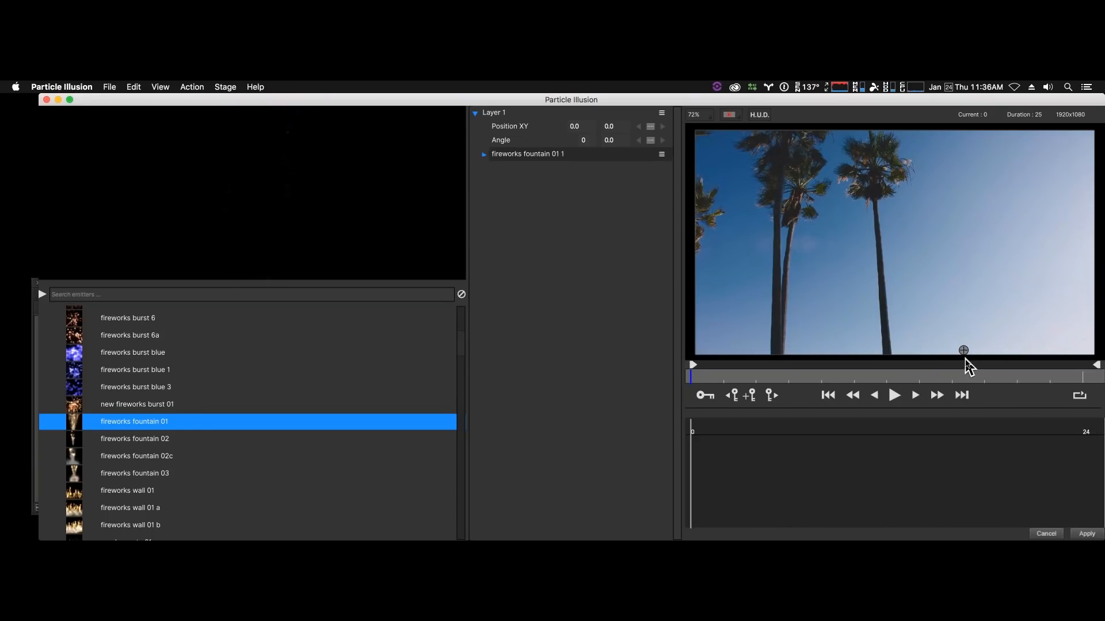
- Play the fireworks fountain over the palm tree clip and park the playhead at frame 19
key(space)
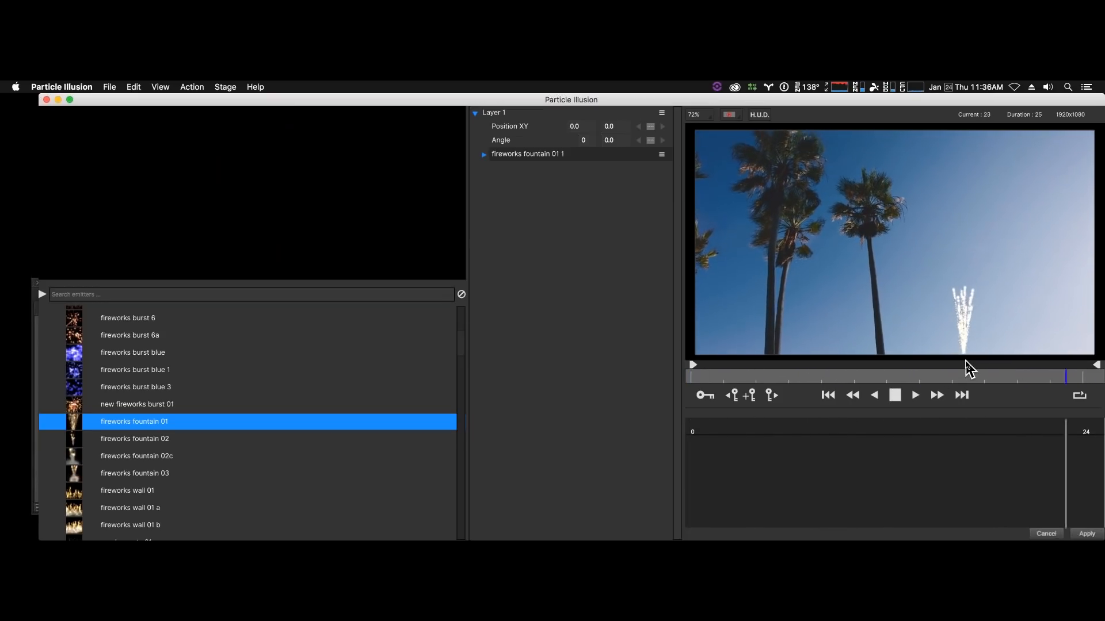
key(space)
mouse_move(951, 377)
mouse_down()
mouse_move(728, 386)
mouse_move(1002, 379)
mouse_up()
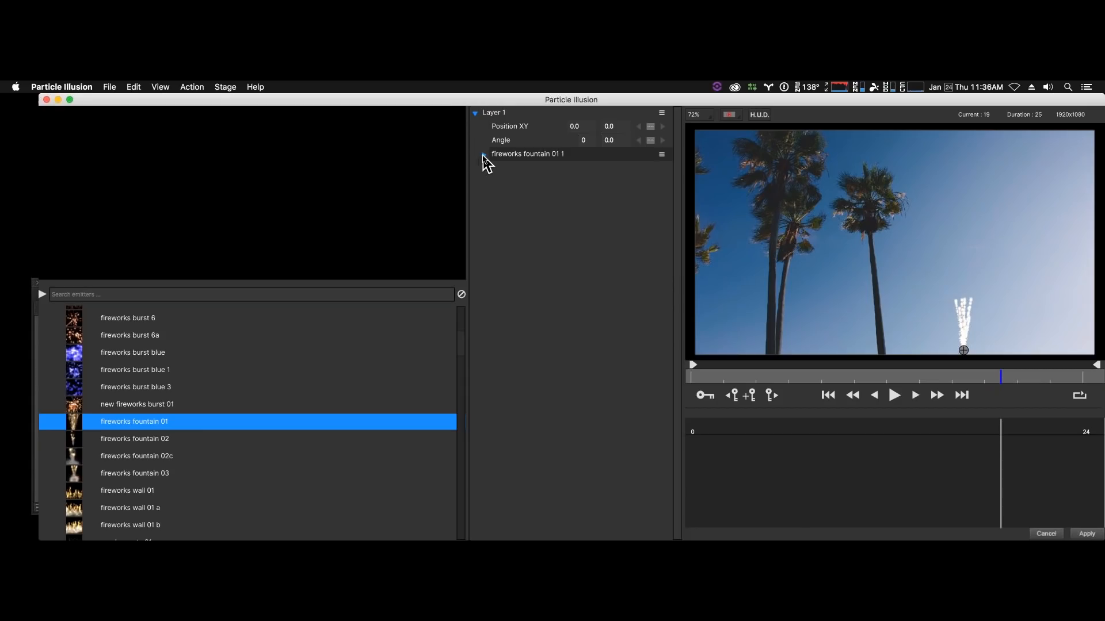
- Expand the fireworks fountain 01 emitter's parameters and set its Zoom to 336.0 and Size to 113.2
click(483, 154)
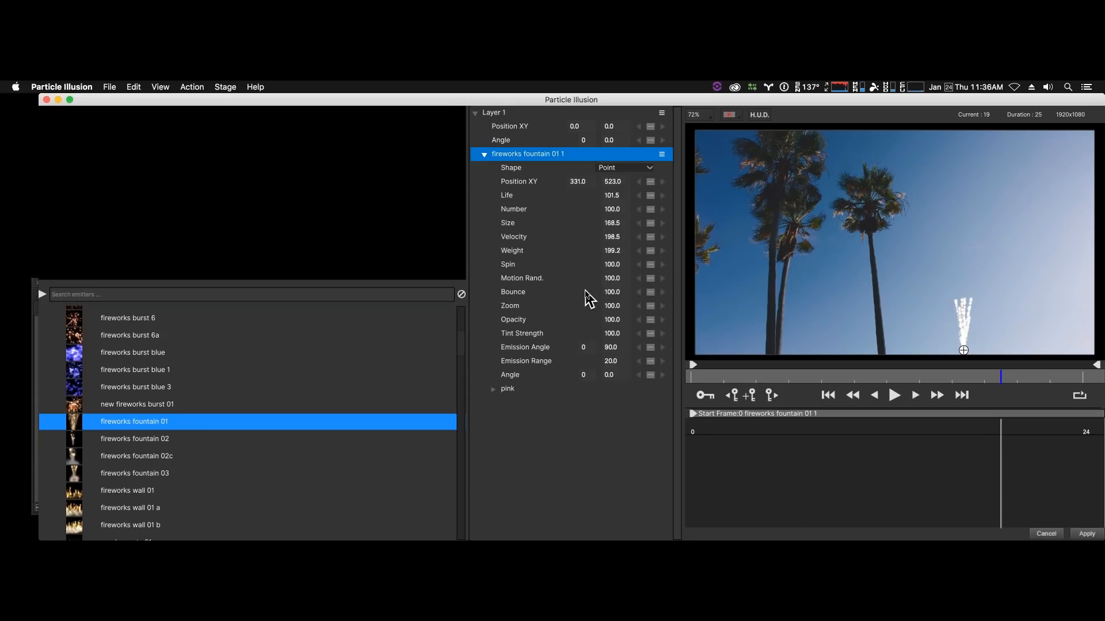
drag(611, 305, 733, 309)
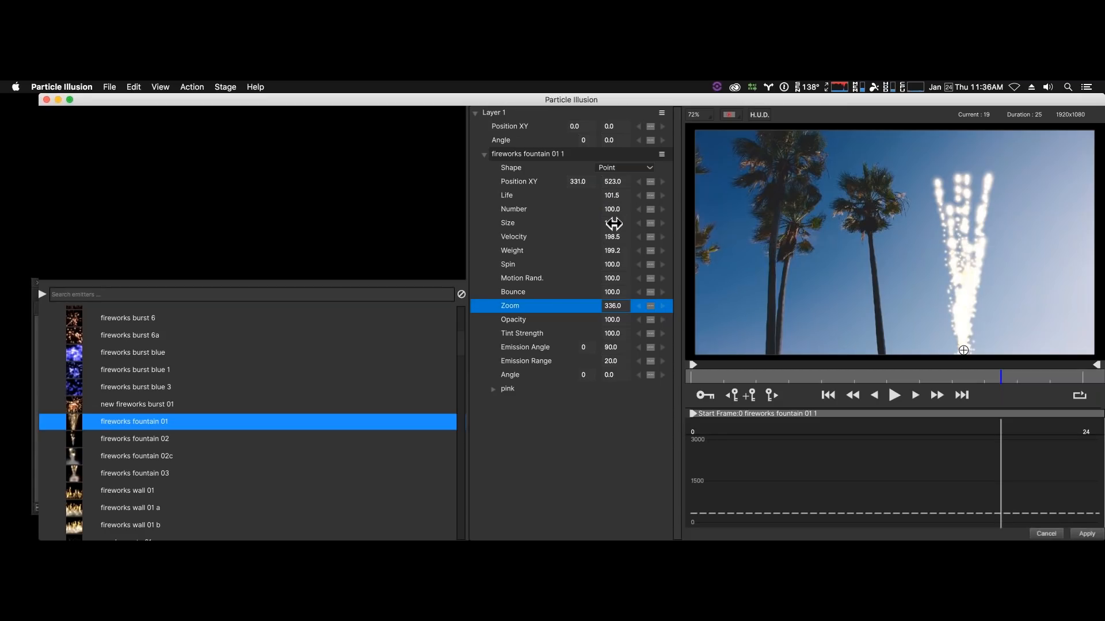
drag(614, 224, 598, 228)
- Play the enlarged fountain over the palm trees and park the playhead at frame 14
click(895, 397)
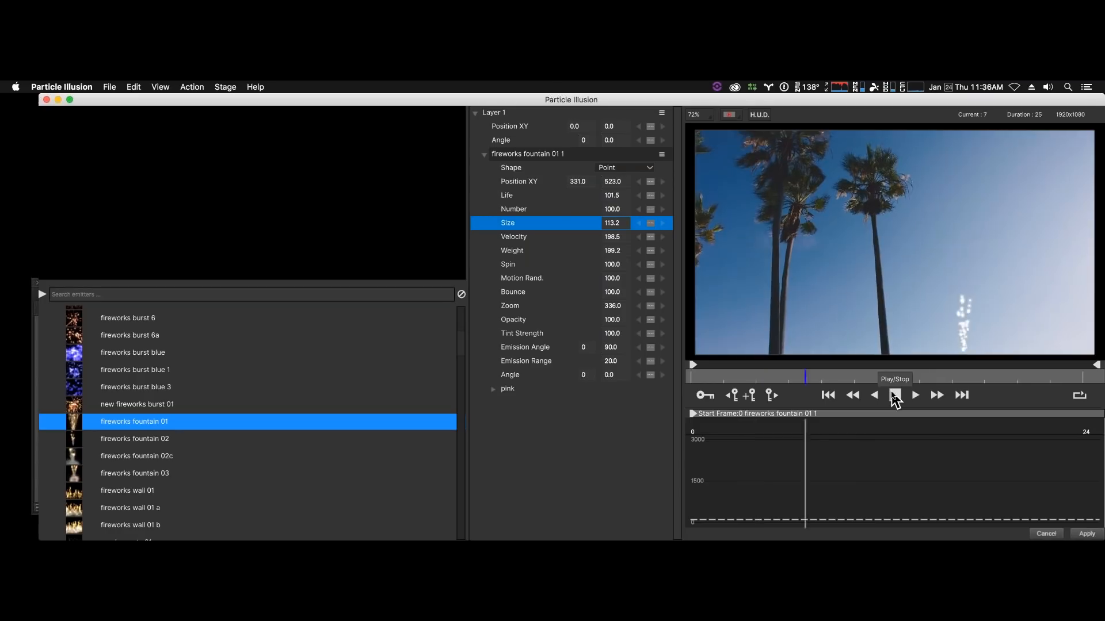
click(894, 397)
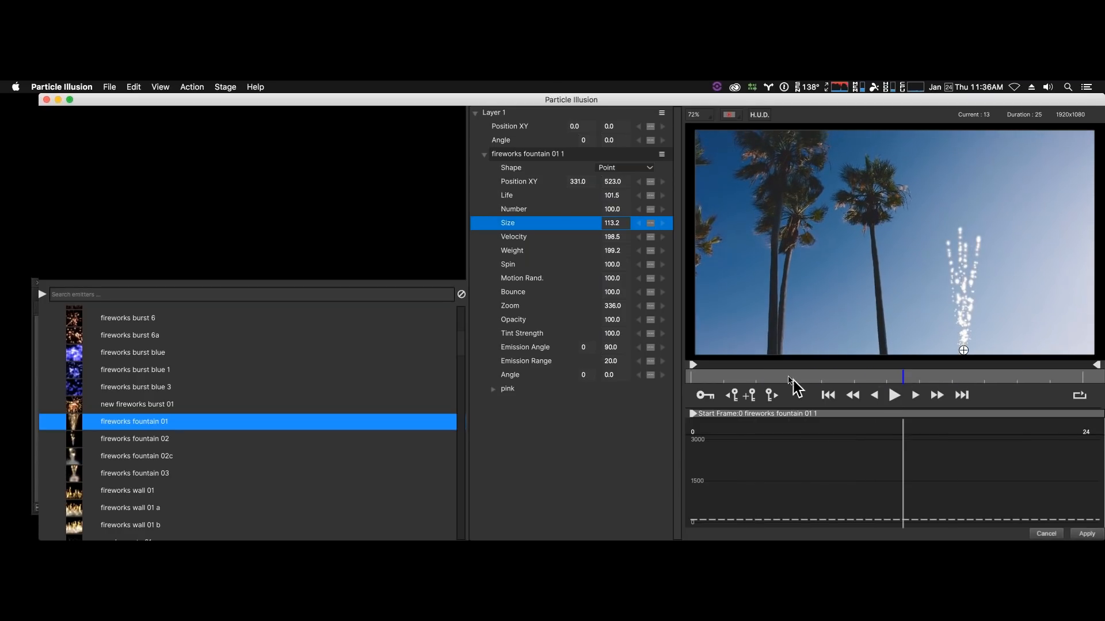
drag(786, 384, 925, 382)
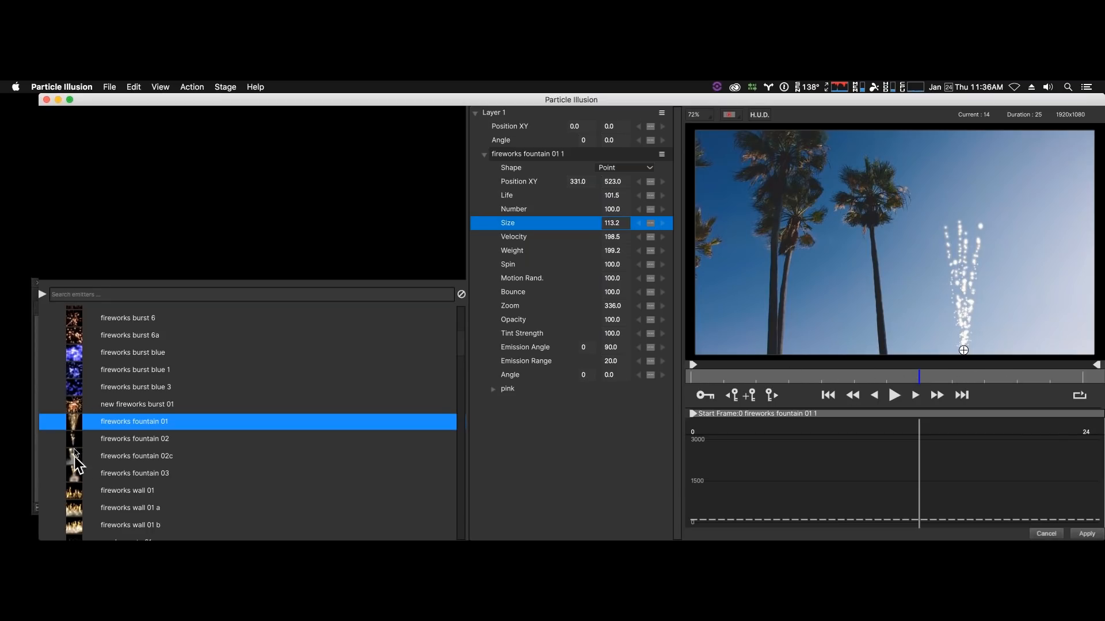
- Browse the emitter library and preview new fireworks burst 01, Fireworks Burst New 02, Fireworks Burst New 05 and Fireworks Burst with Smoke 01
click(72, 406)
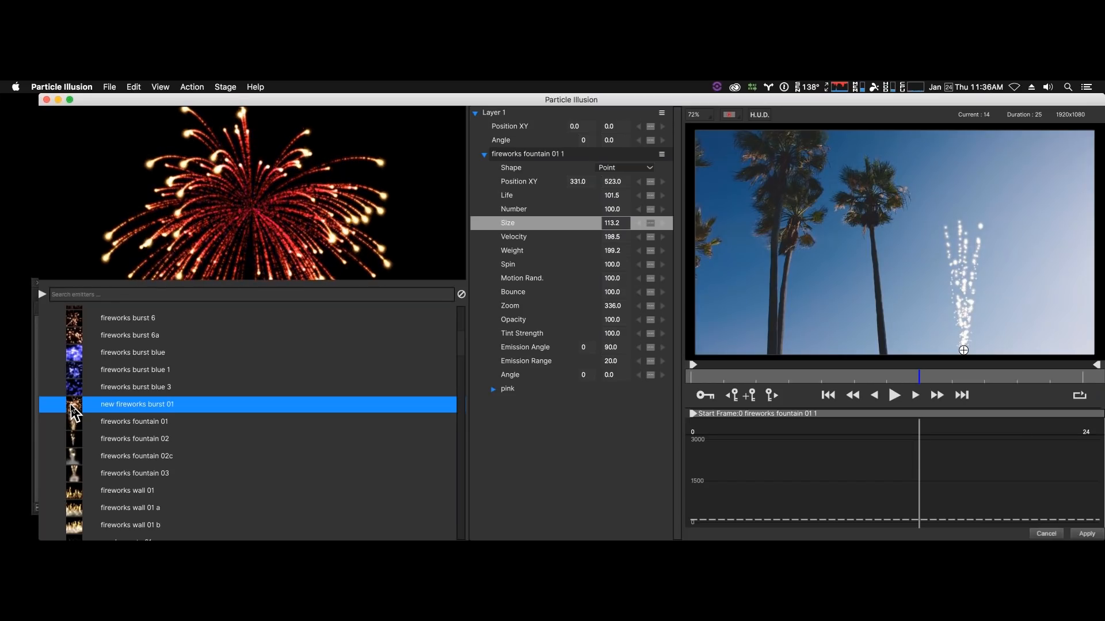
scroll(73, 409, down, 5)
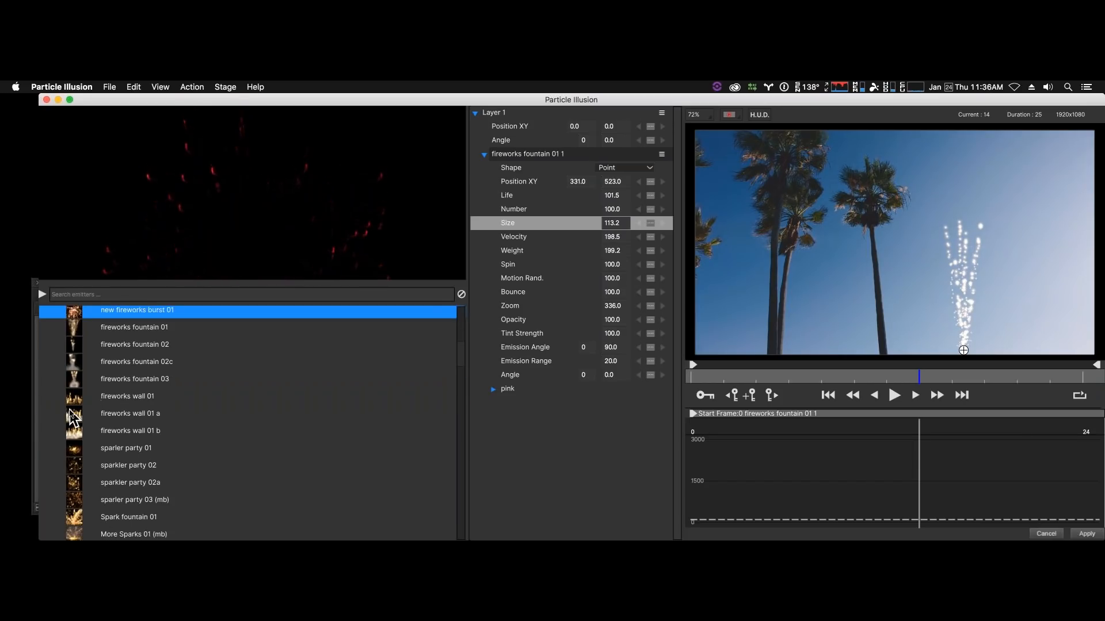
scroll(71, 419, down, 5)
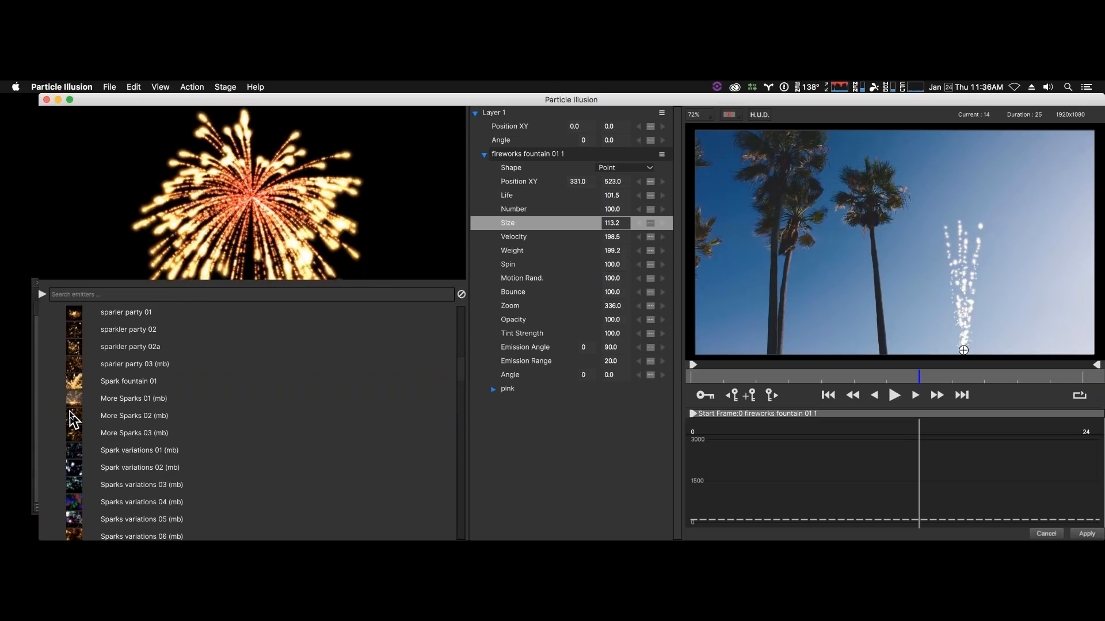
scroll(71, 418, down, 5)
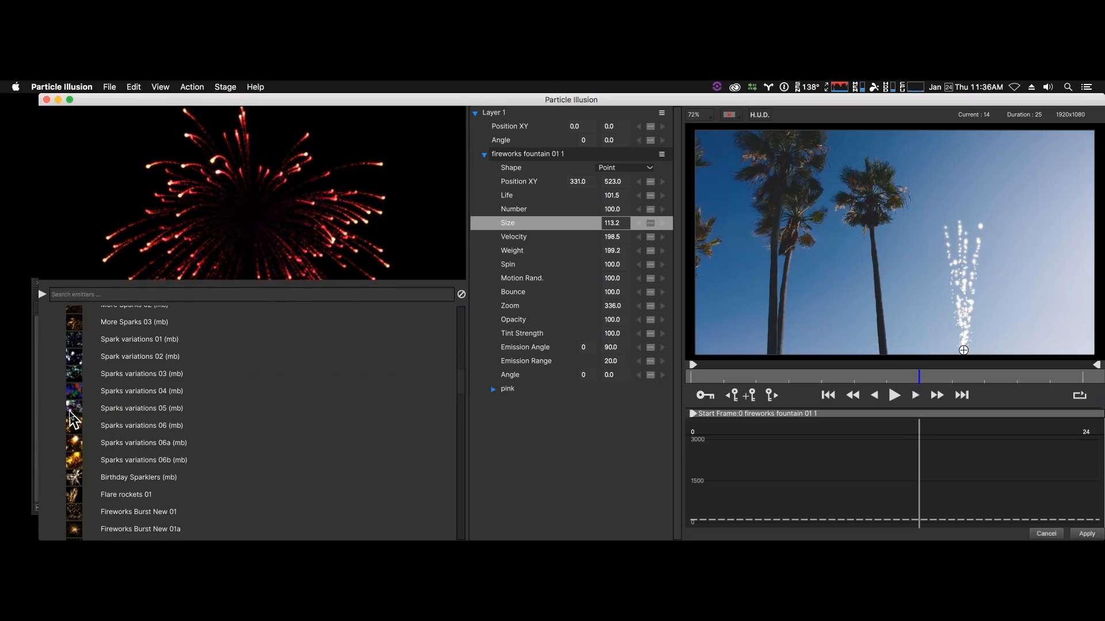
scroll(72, 418, up, 2)
scroll(71, 418, down, 7)
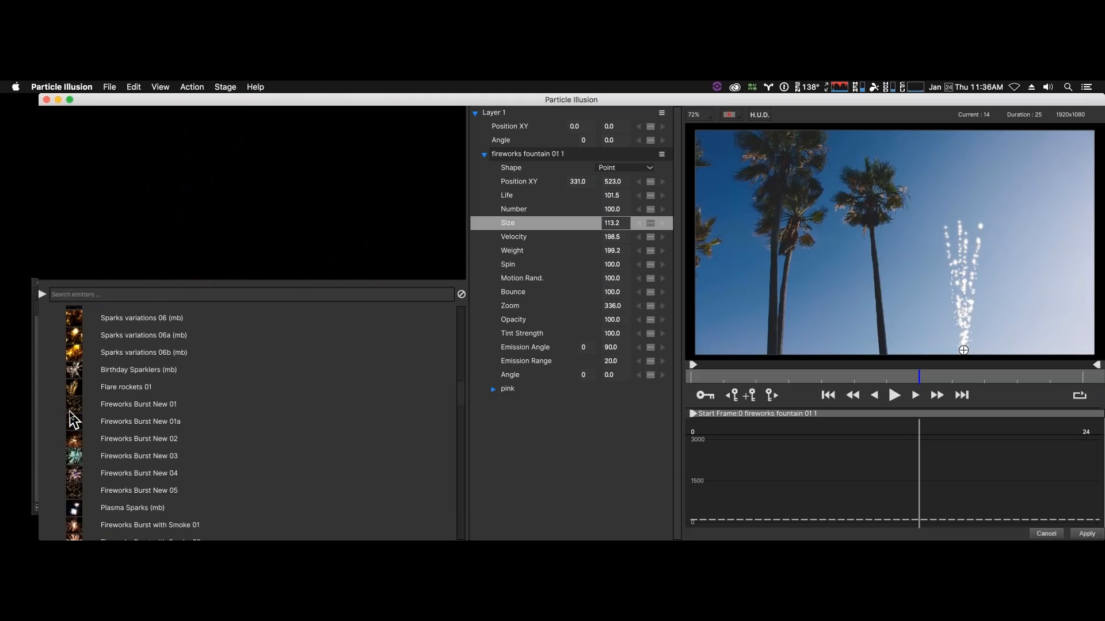
click(75, 442)
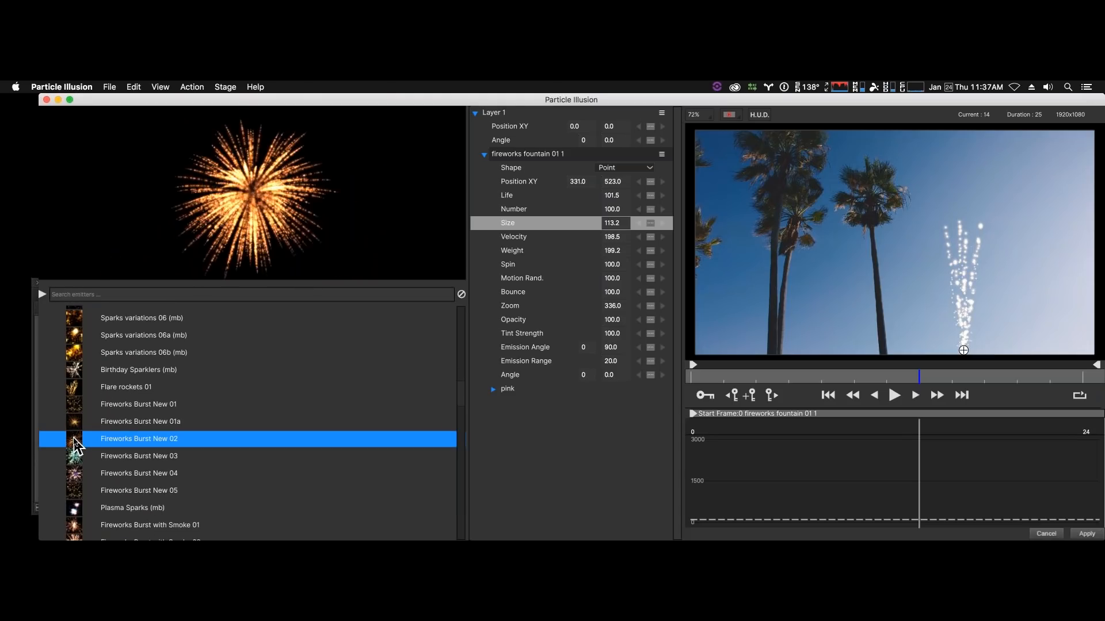
scroll(77, 448, down, 1)
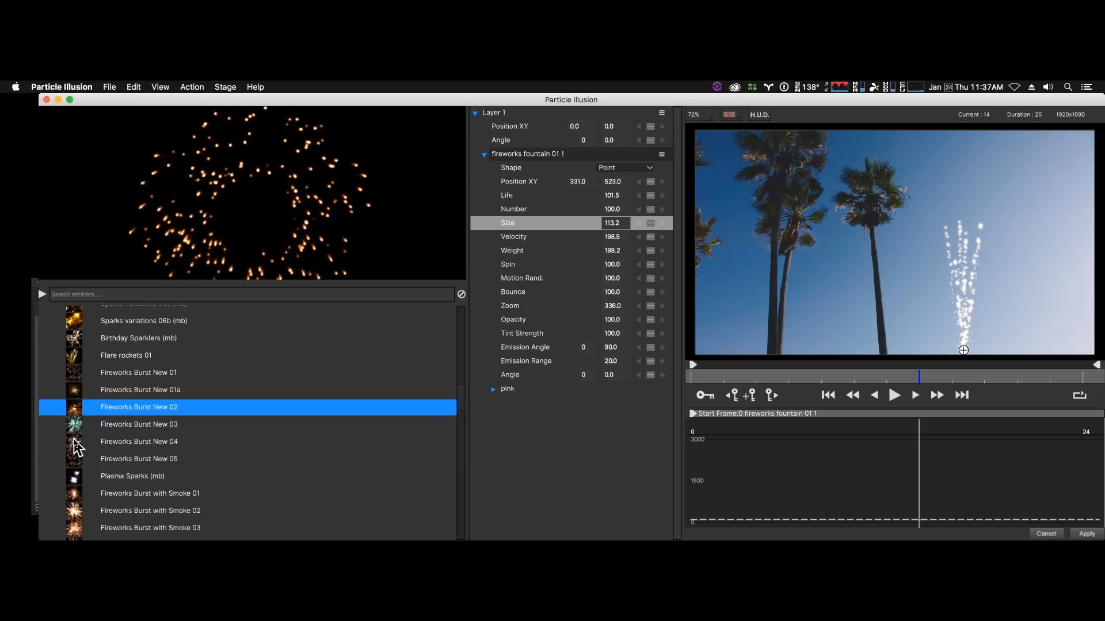
click(80, 467)
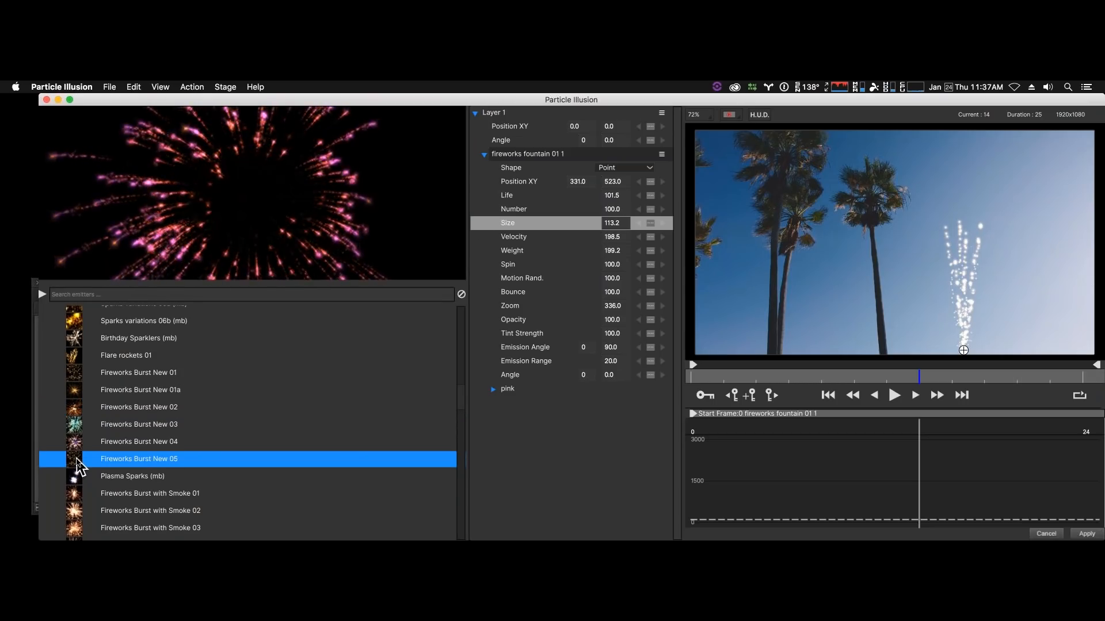
scroll(80, 469, down, 1)
click(80, 472)
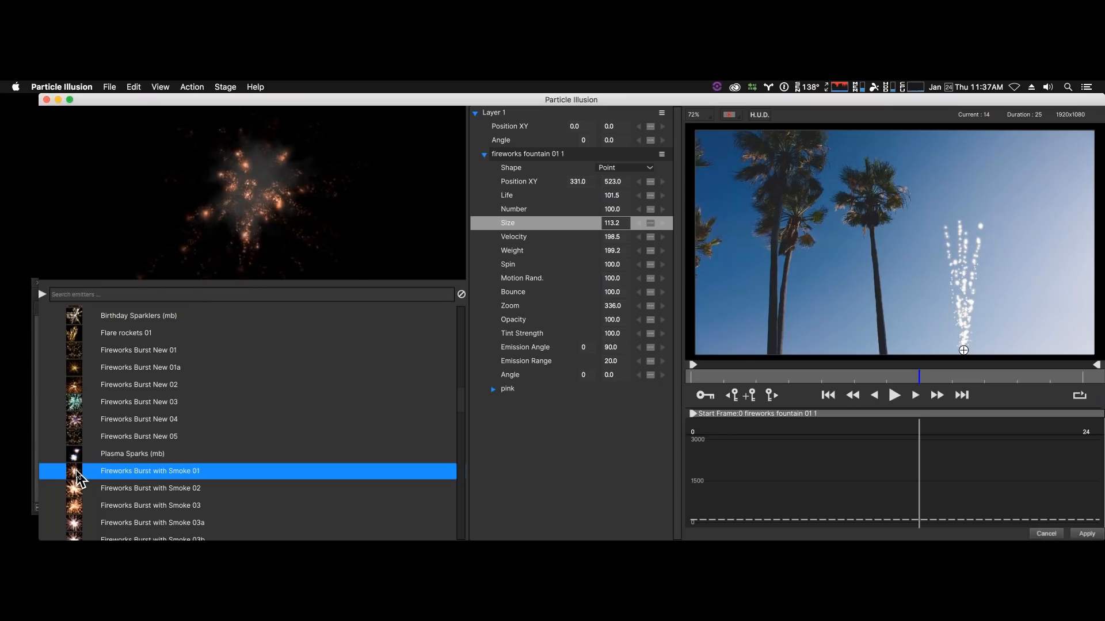
- Preview the Birthday Sparklers (mb), Flare rockets 01 and Fireworks Burst New 01a emitters
scroll(80, 474, up, 4)
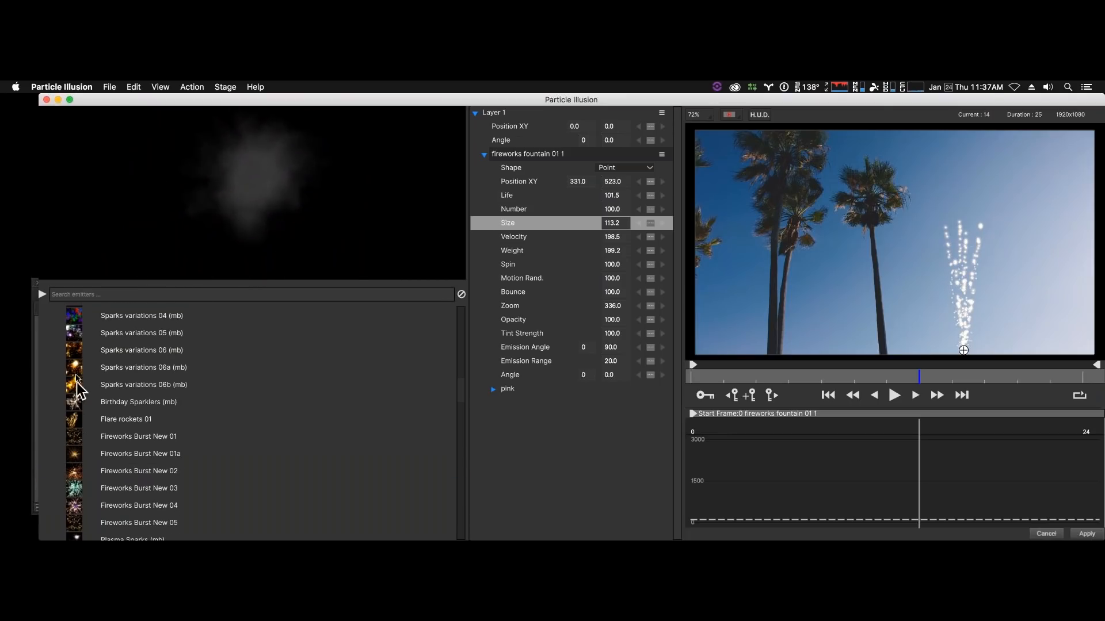
click(75, 405)
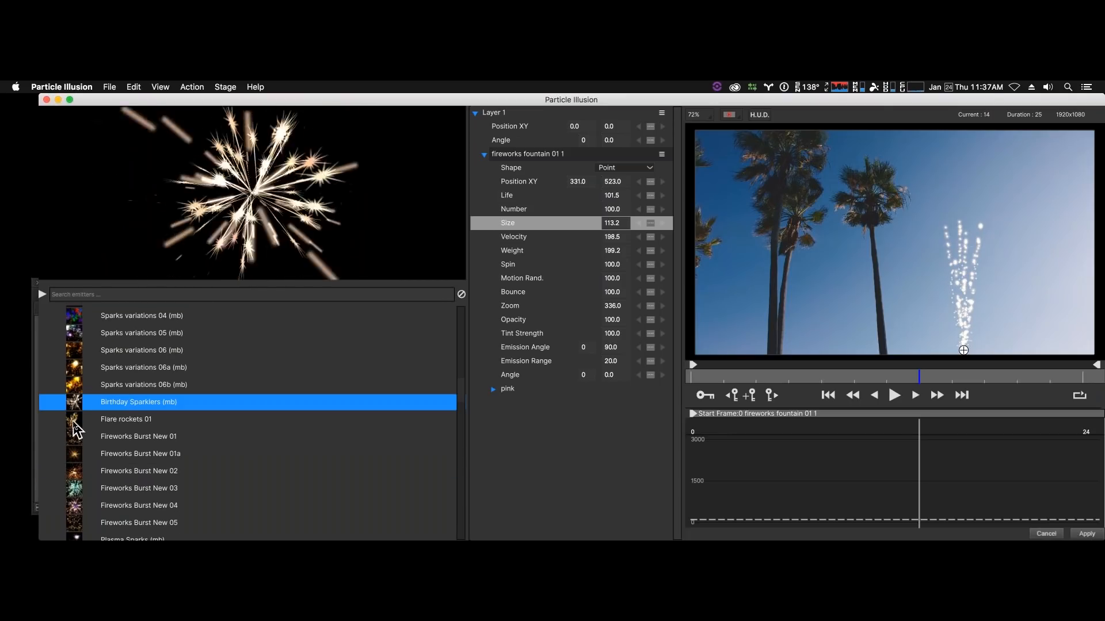
click(75, 421)
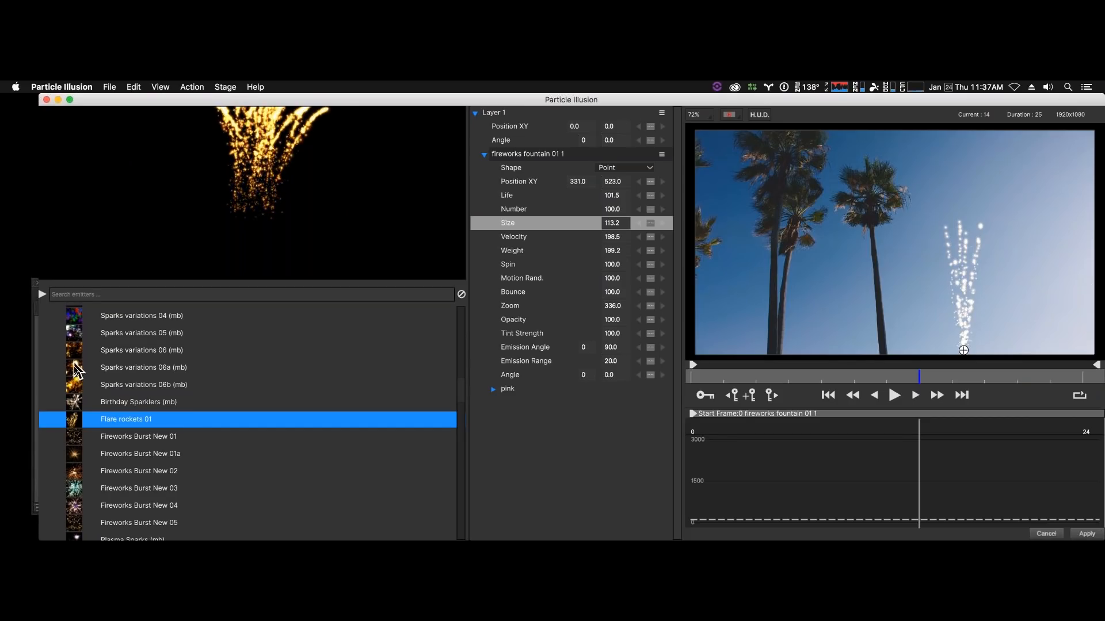
click(76, 456)
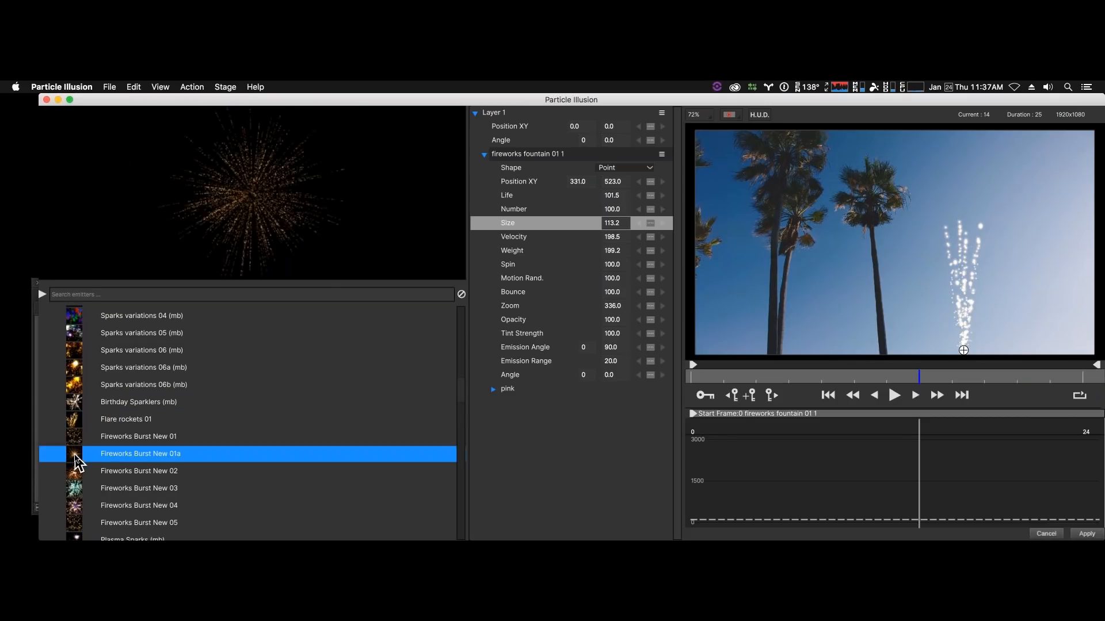
- Place a Fireworks Burst New 02 emitter in the sky above the fountain at frame 14 and play both emitters from frame 0
click(75, 477)
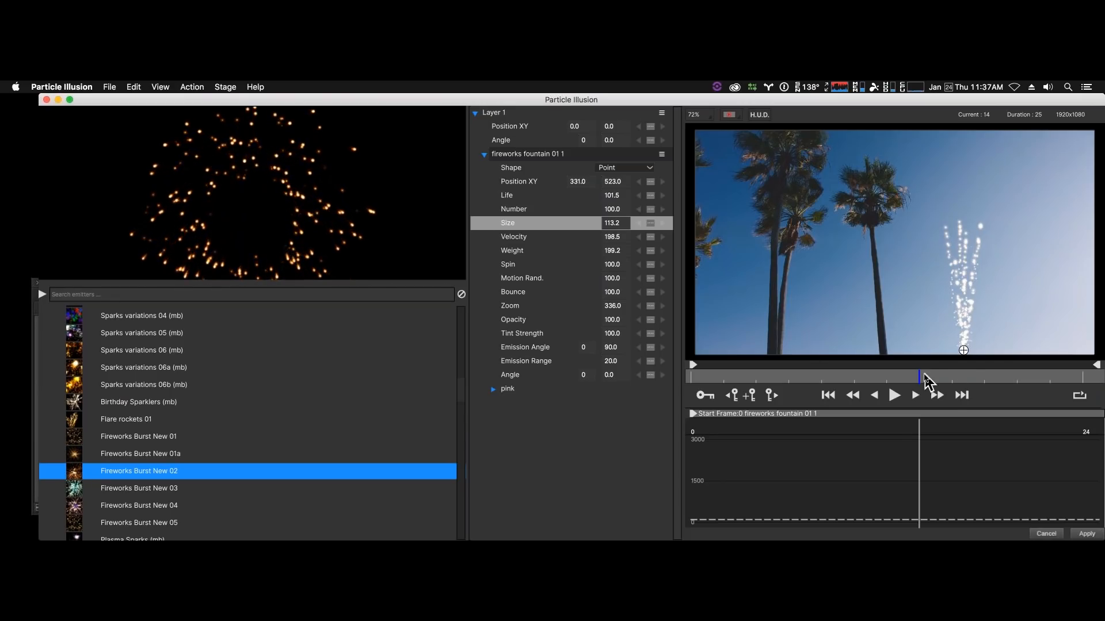
click(960, 183)
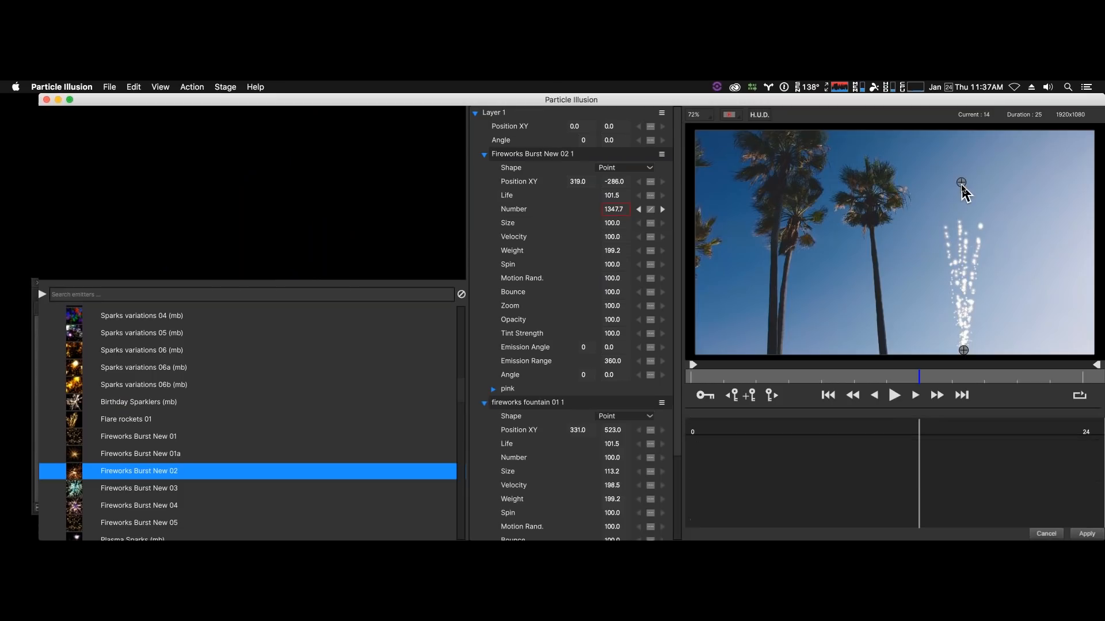
drag(863, 377, 691, 377)
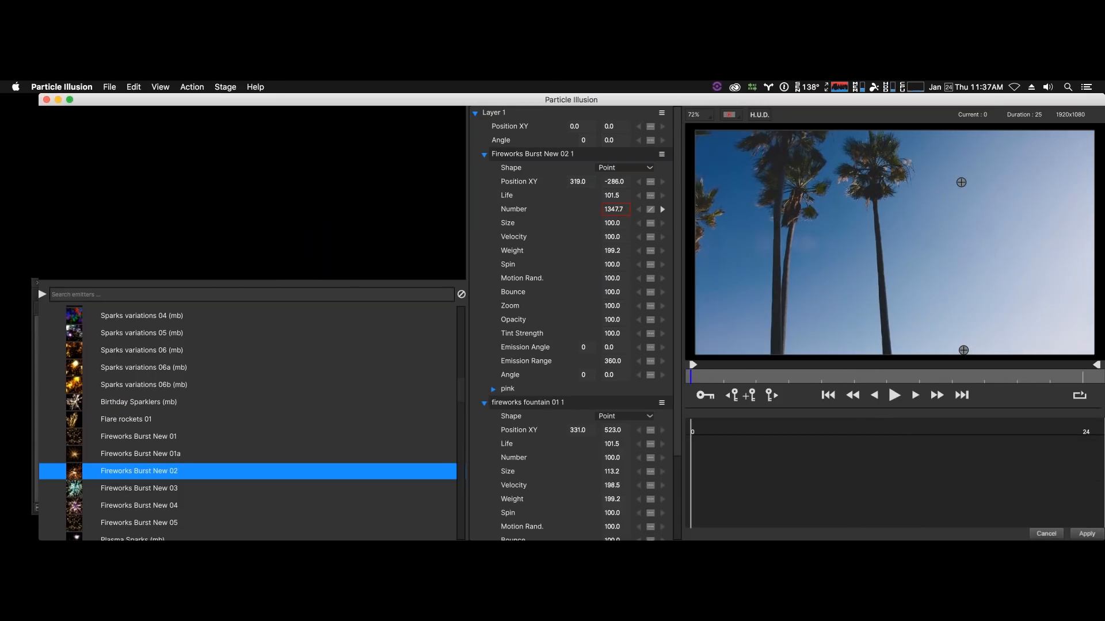
click(894, 395)
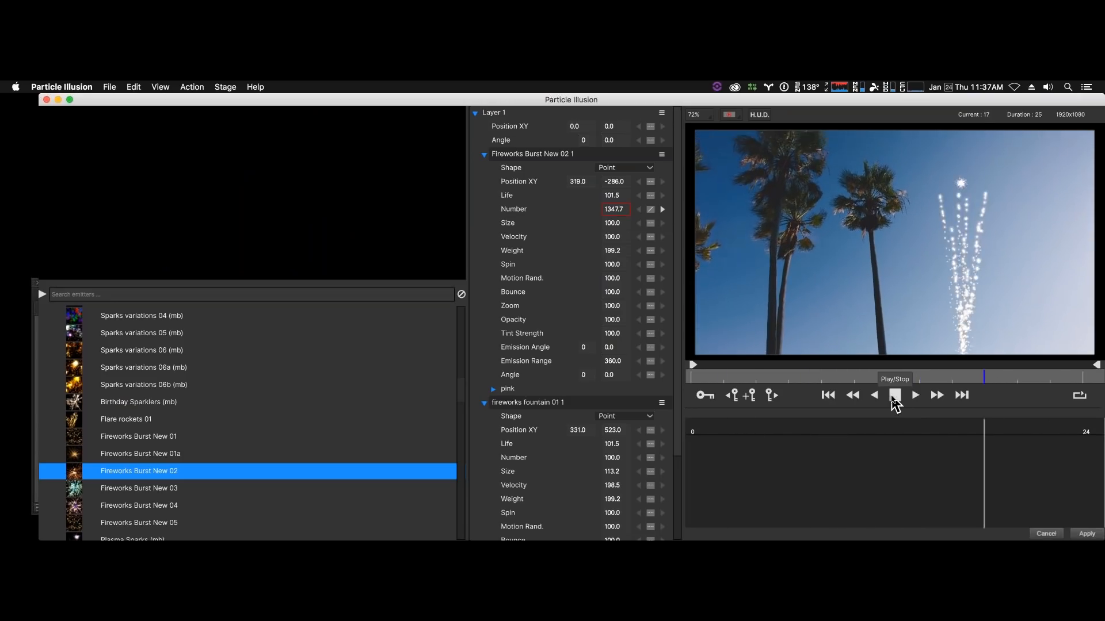
click(895, 395)
- At frame 23, collapse the fountain's parameters and set the burst emitter's Zoom to 438.0 and Size to 79.2
drag(924, 377, 1066, 378)
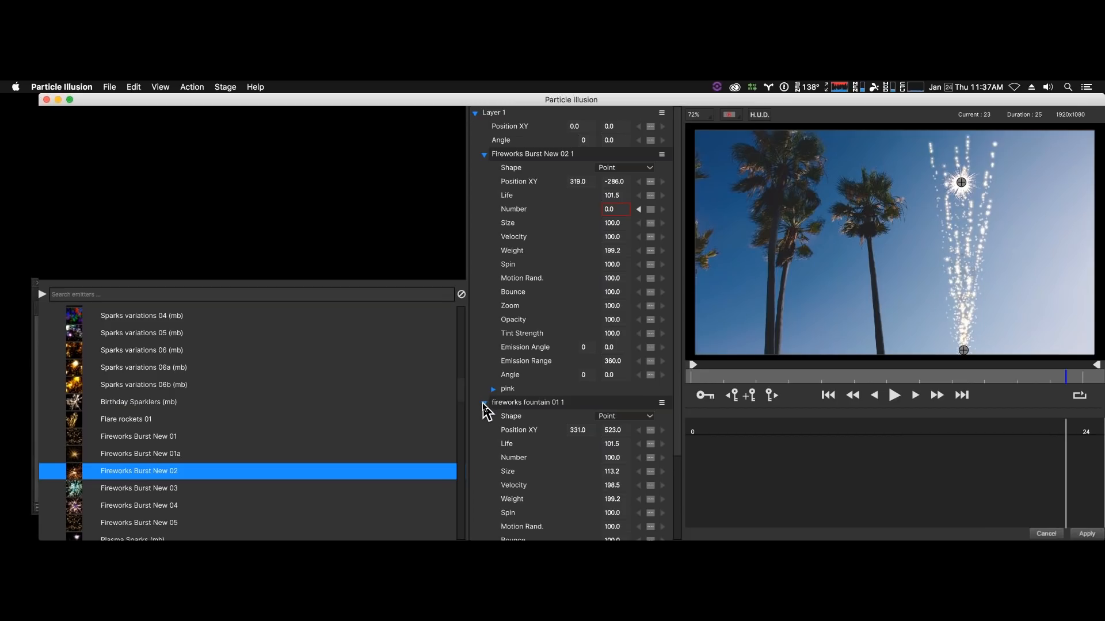
click(484, 404)
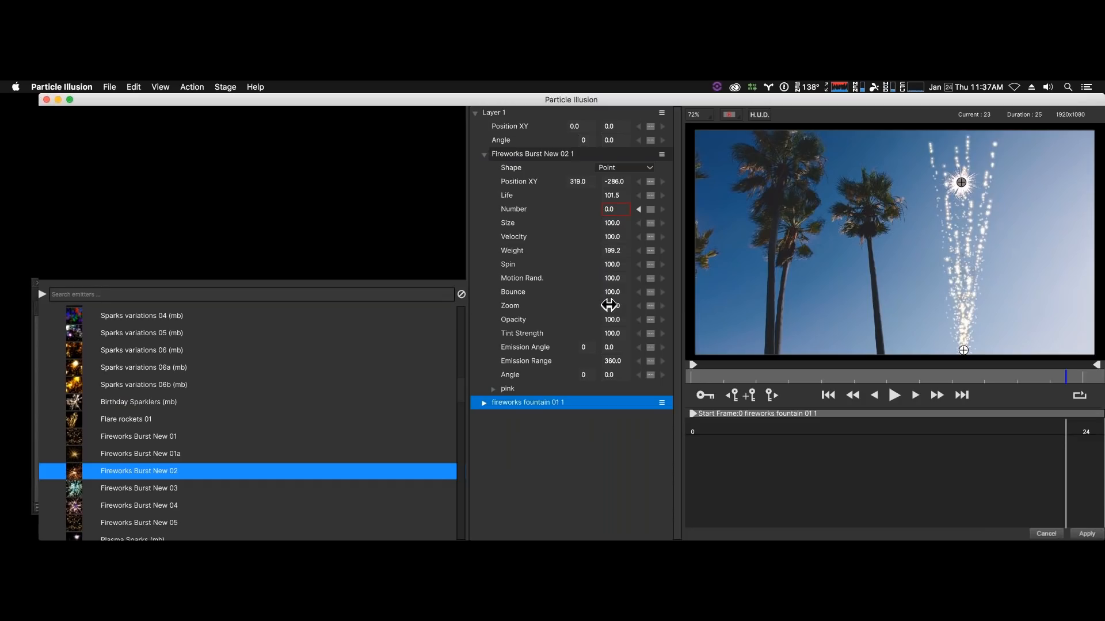
drag(609, 305, 801, 313)
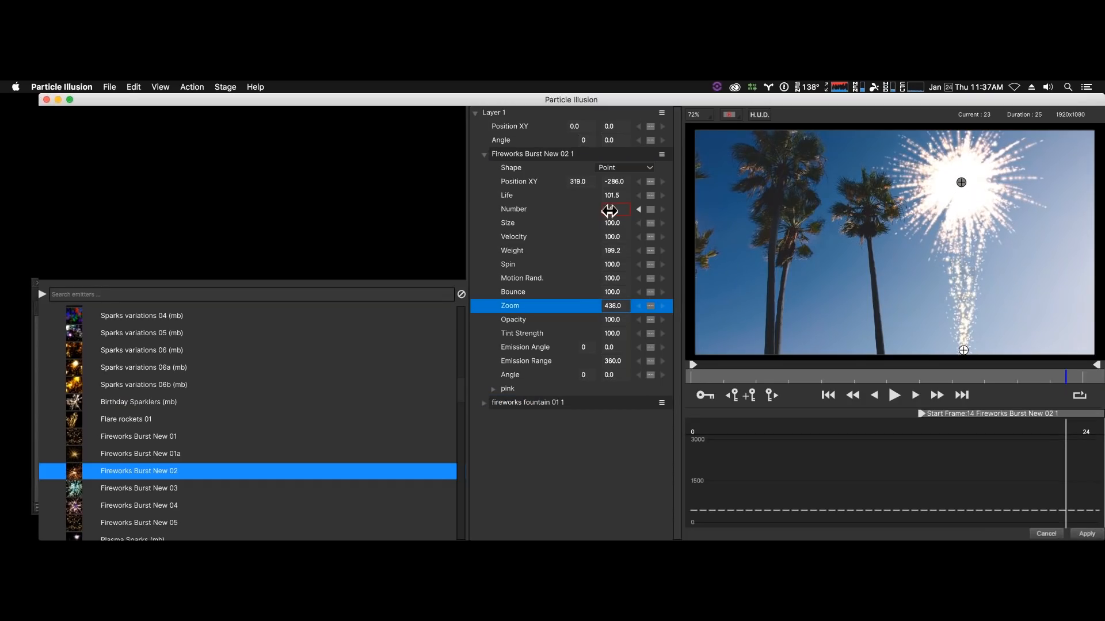
mouse_move(603, 223)
mouse_down()
mouse_move(627, 222)
mouse_move(597, 221)
mouse_up()
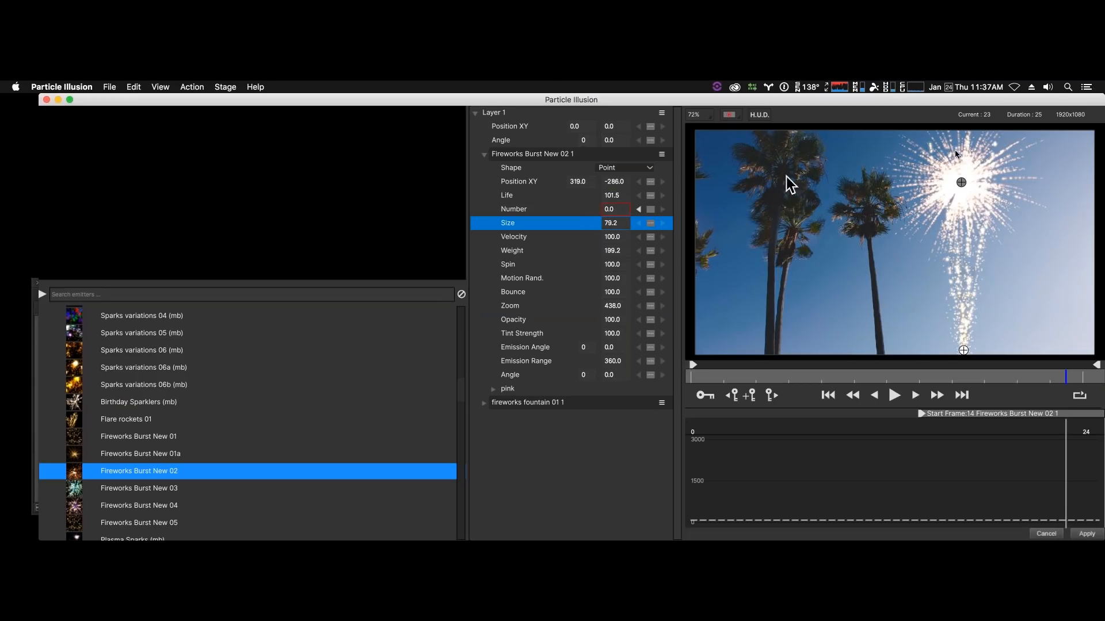
- Move the burst emitter to position 328.0, -322.0 and set its Life to 34.7
click(962, 182)
drag(961, 179, 963, 177)
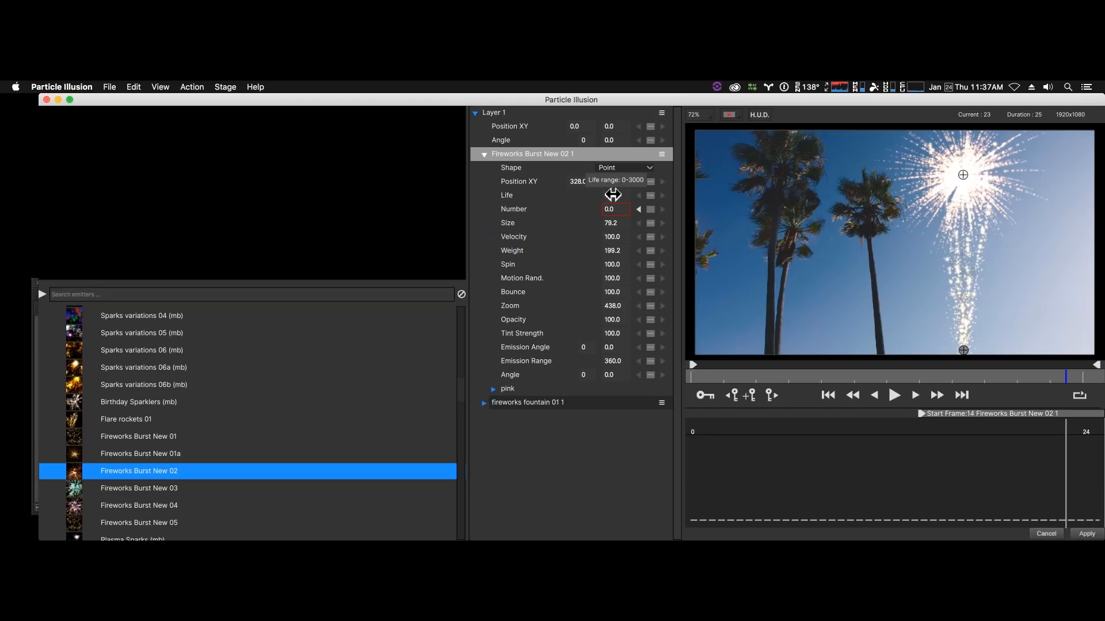
click(613, 194)
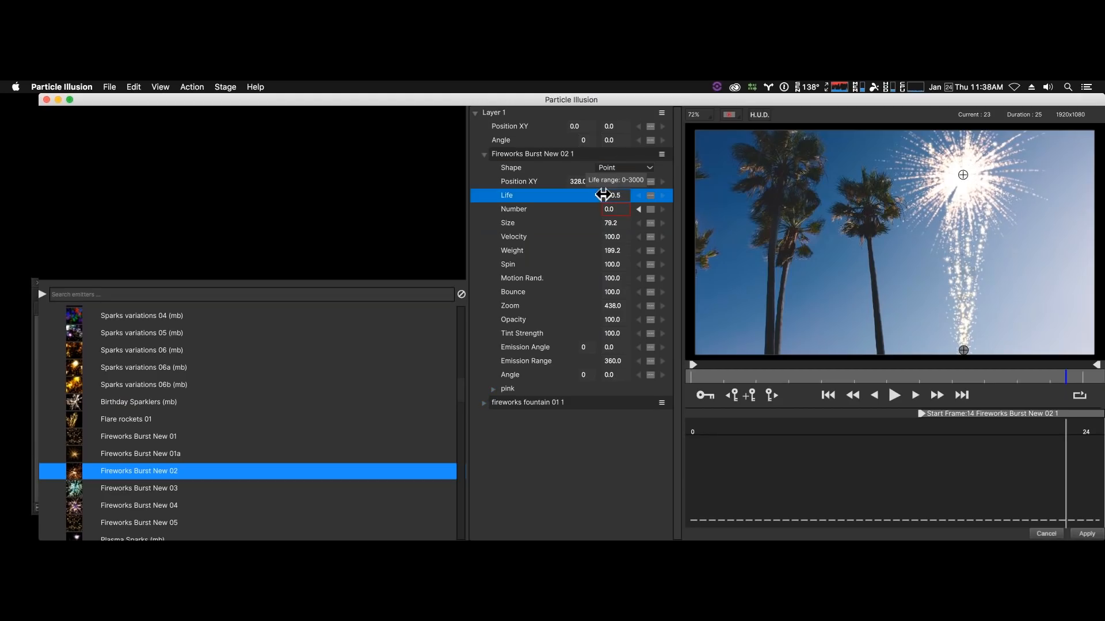
drag(594, 200, 584, 201)
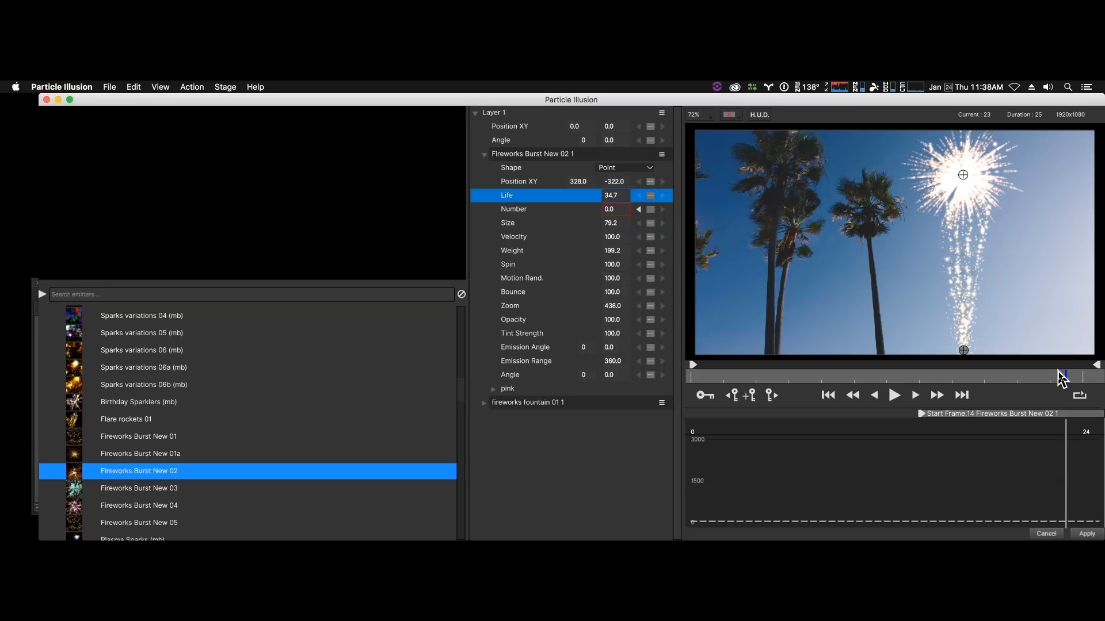
- Return to frame 0 and play the fountain with the shortened burst
drag(1070, 378, 646, 360)
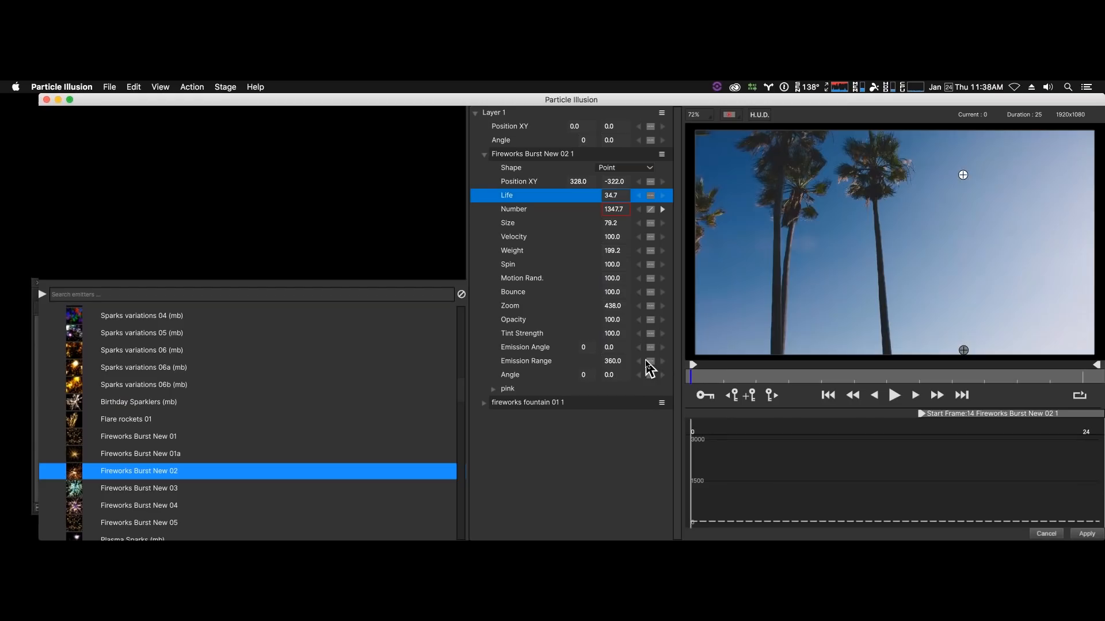
key(space)
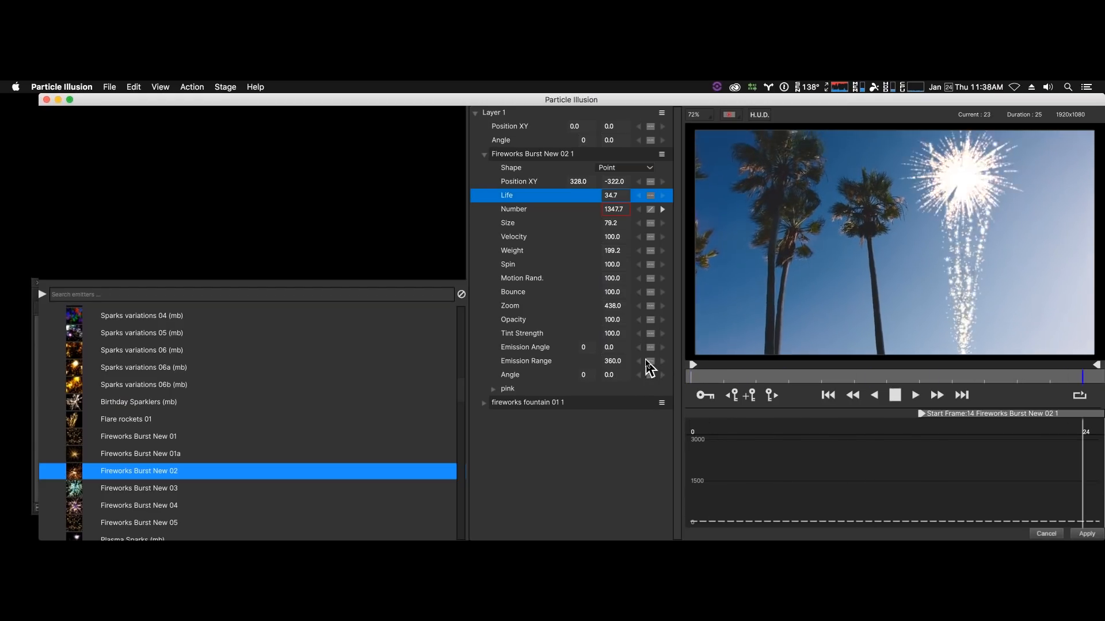
key(space)
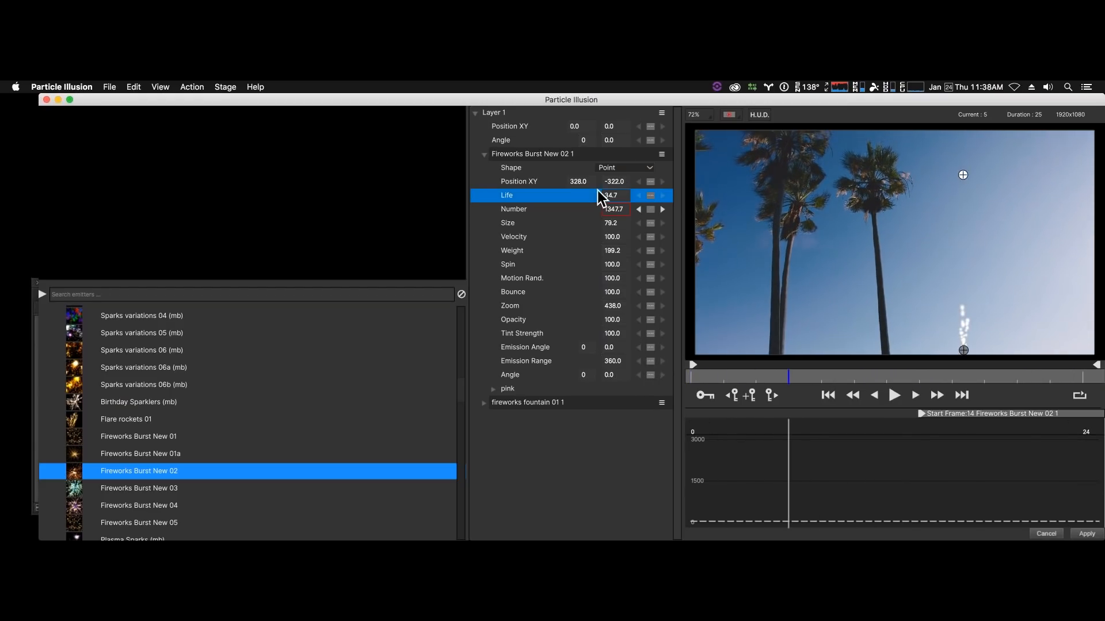
- Set the burst emitter's Life to 160.4 and replay the fireworks
drag(611, 195, 679, 197)
drag(981, 376, 890, 375)
key(space)
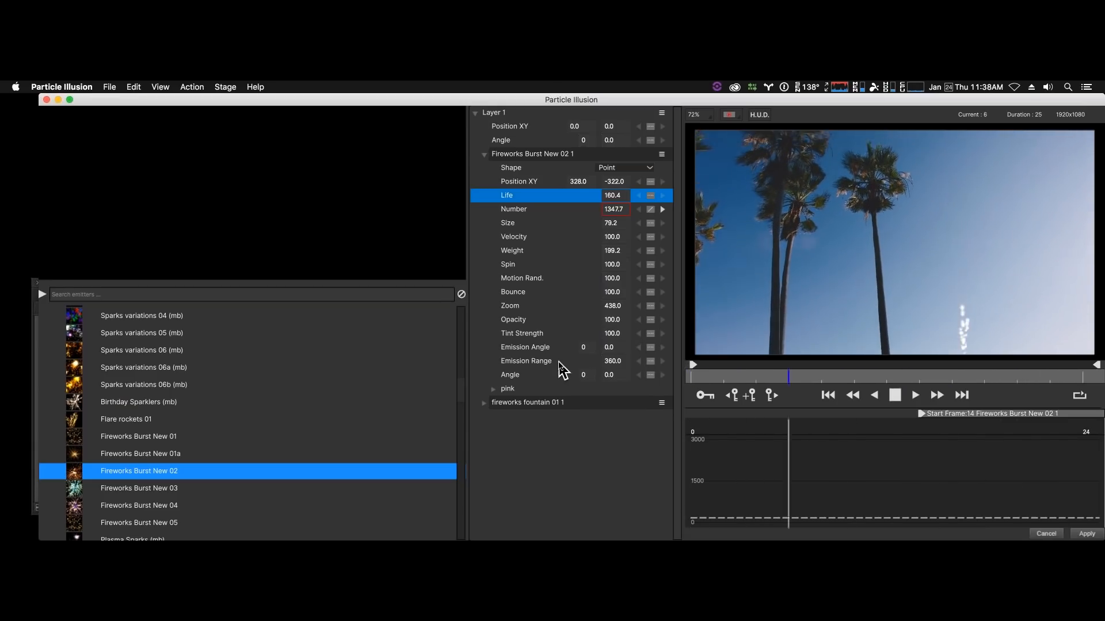
- Apply the fireworks setup to the V1 palm tree clip and play it in the Avid Media Composer timeline
key(space)
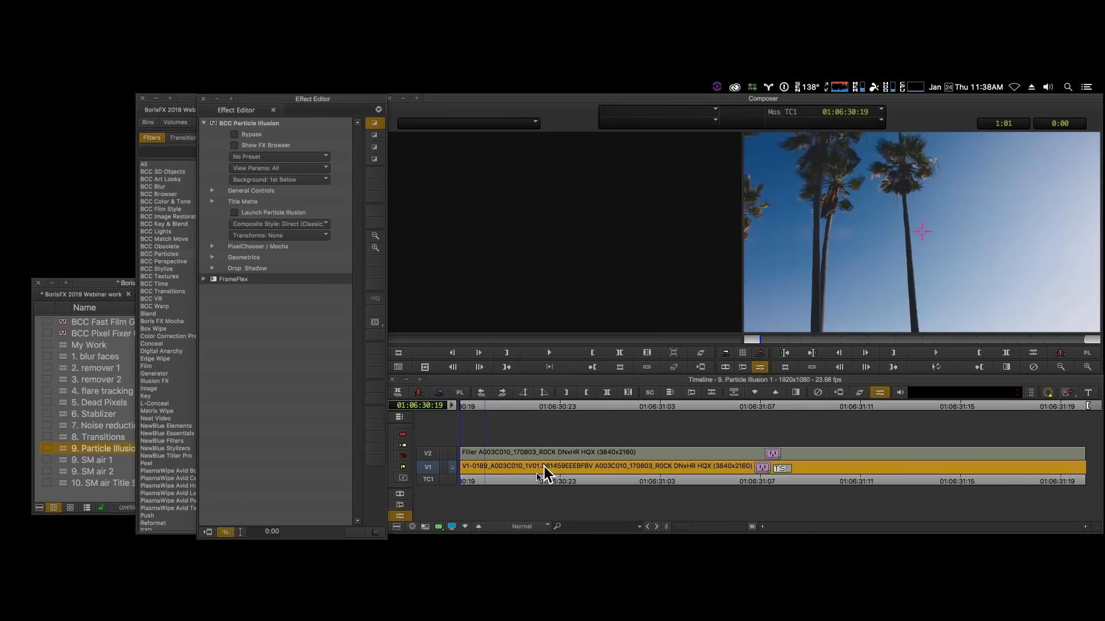
click(522, 479)
key(space)
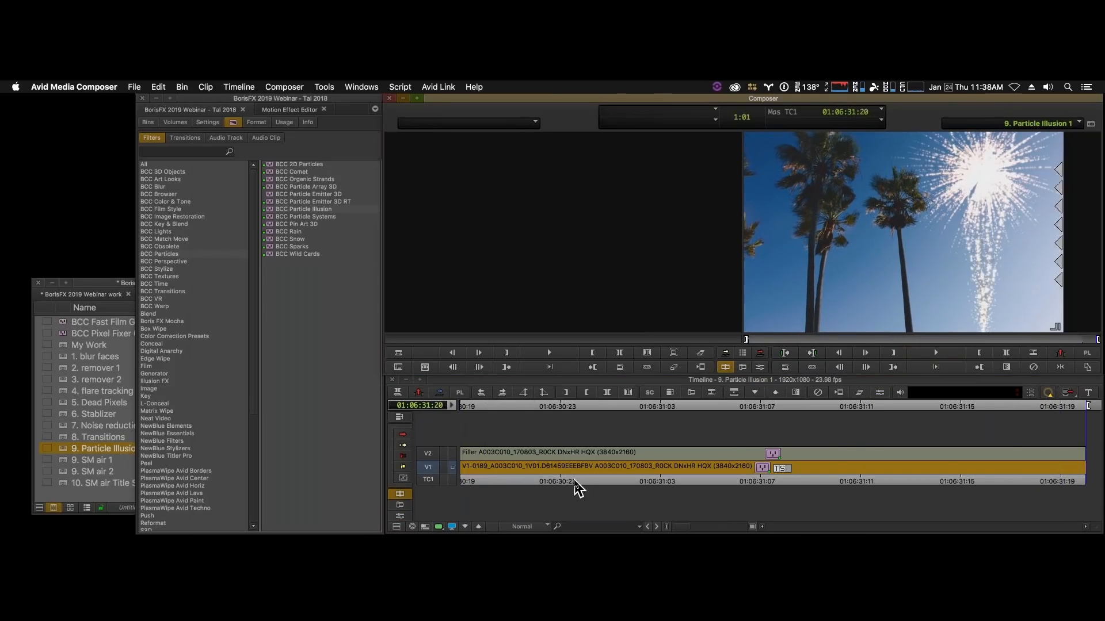
- Replay the fireworks over the palm tree clip in the timeline and scrub toward the full burst
drag(575, 480, 424, 474)
key(space)
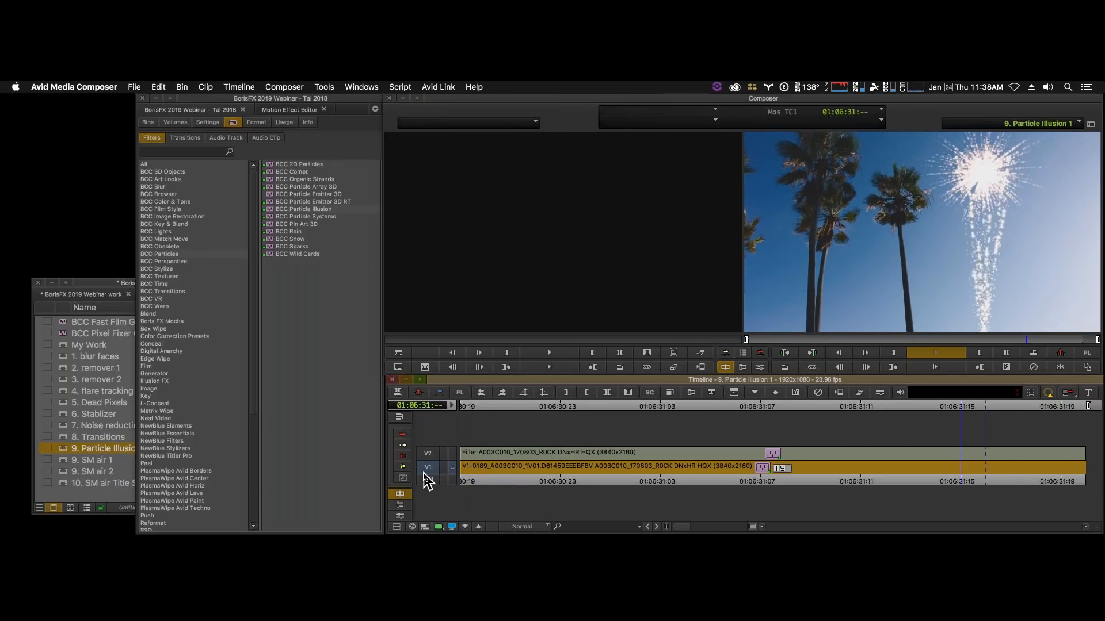
drag(650, 476, 1058, 461)
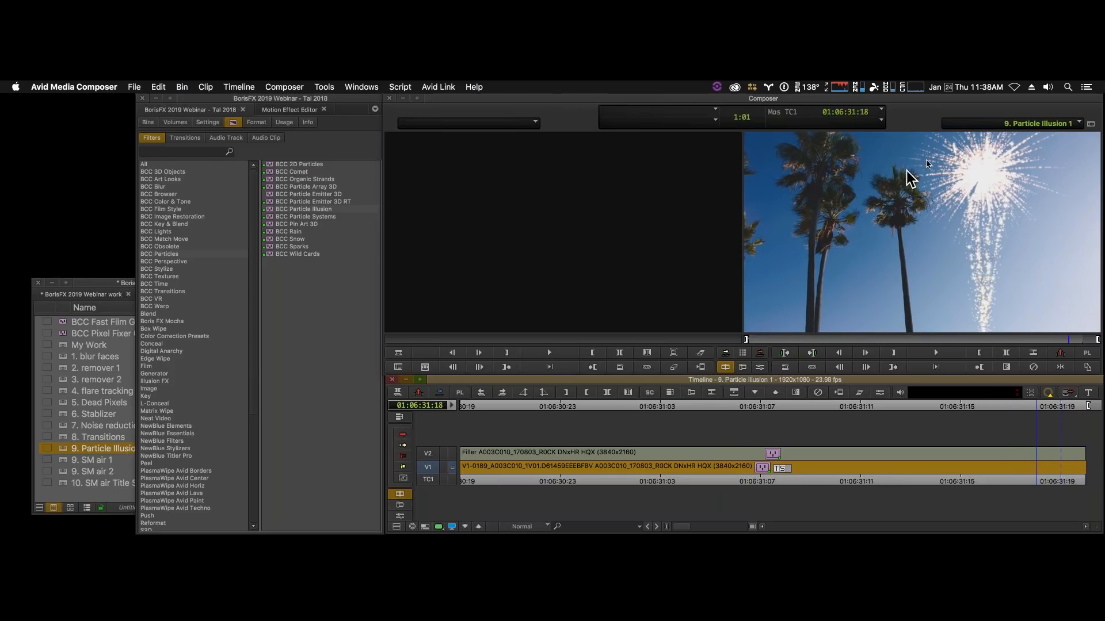
- Set the Particle Illusion effect's Composite Style to Alpha + Apply Mode and its Apply Mode to Normal
click(763, 369)
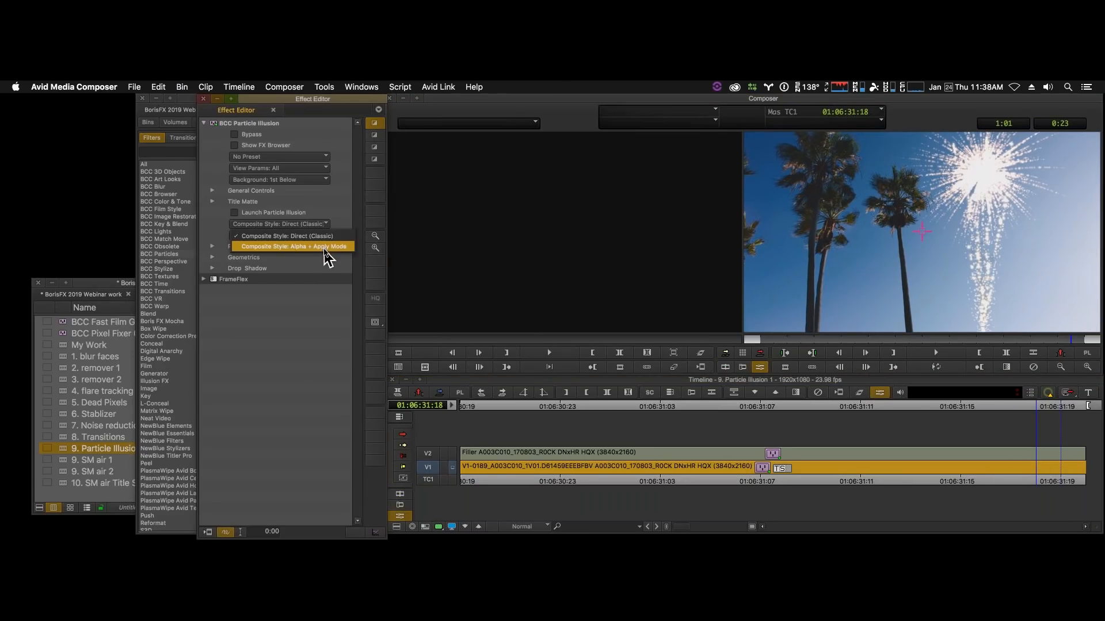
click(327, 247)
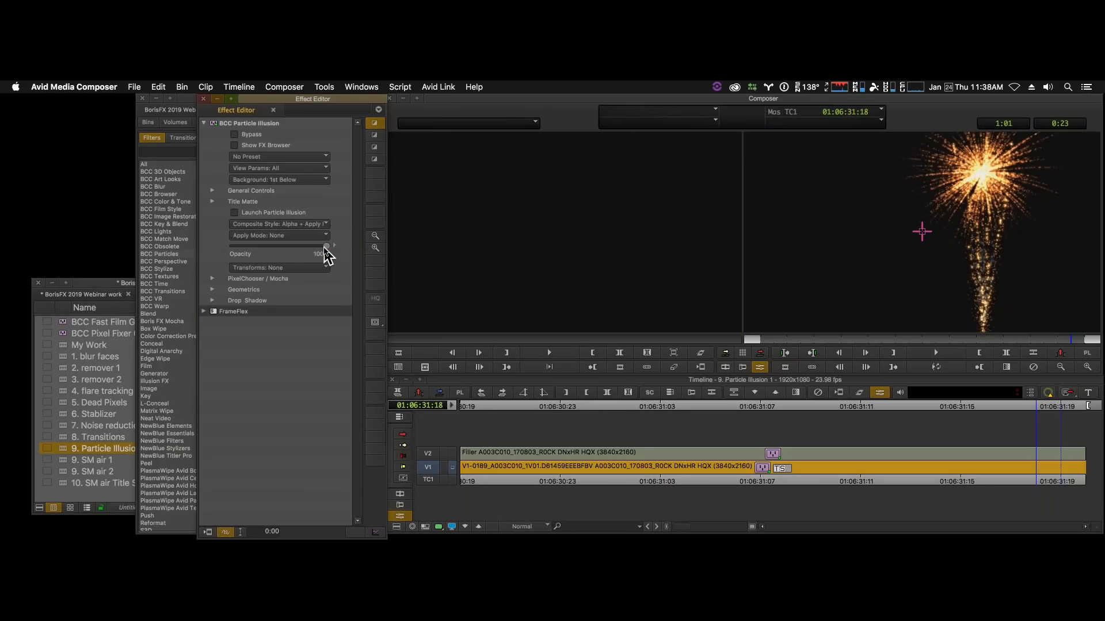
click(299, 268)
click(298, 233)
click(298, 233)
click(302, 258)
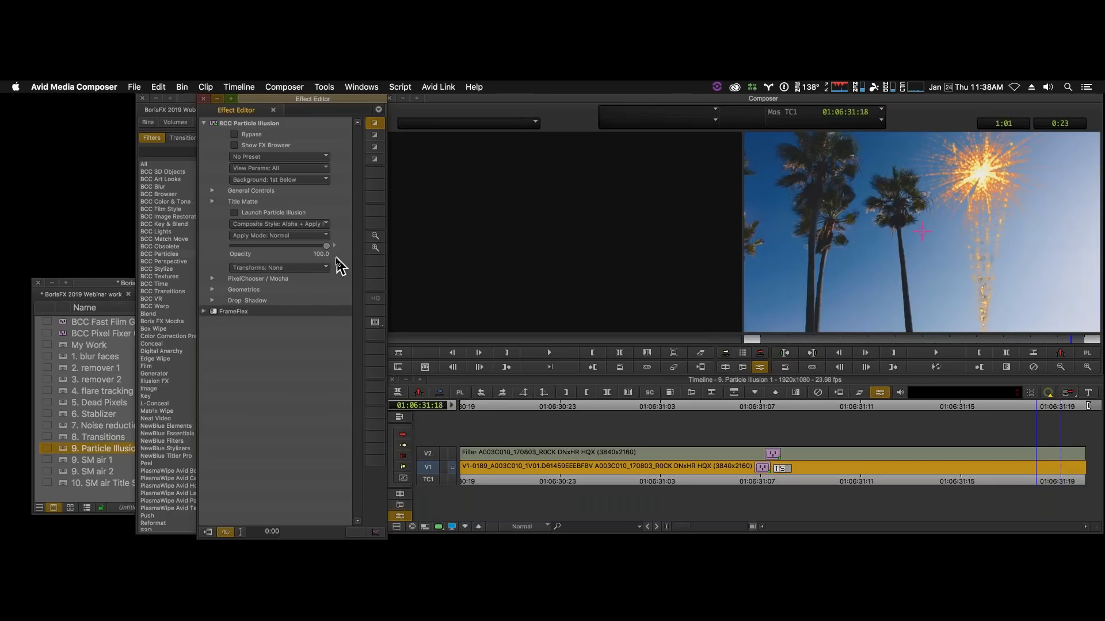
- Play and scrub the palm tree clip to review the fireworks composited in Normal mode
click(957, 364)
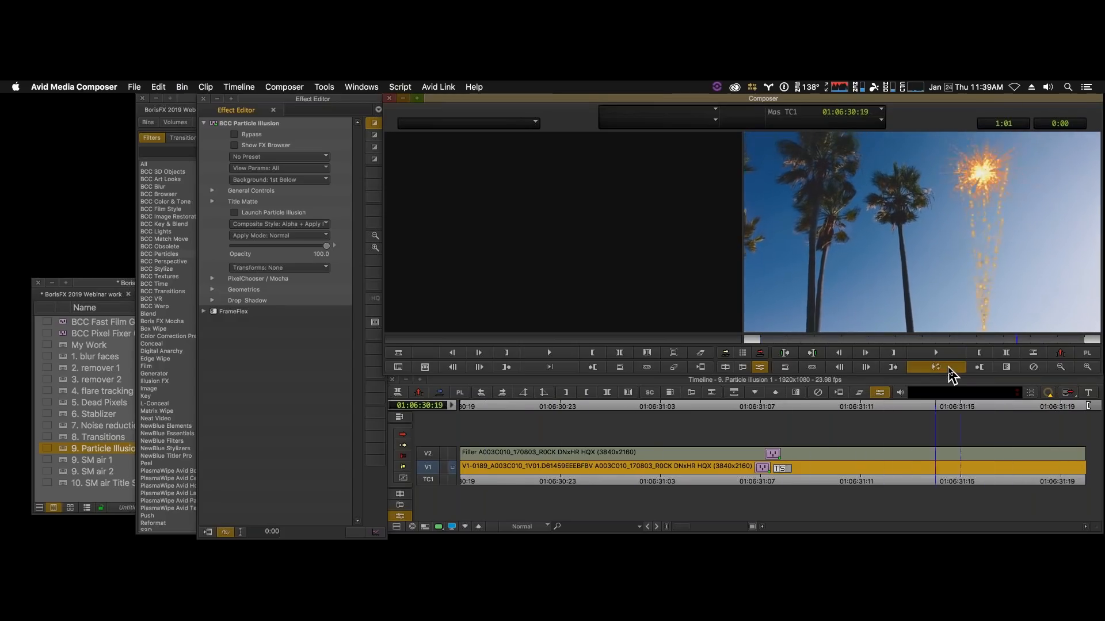
click(1036, 481)
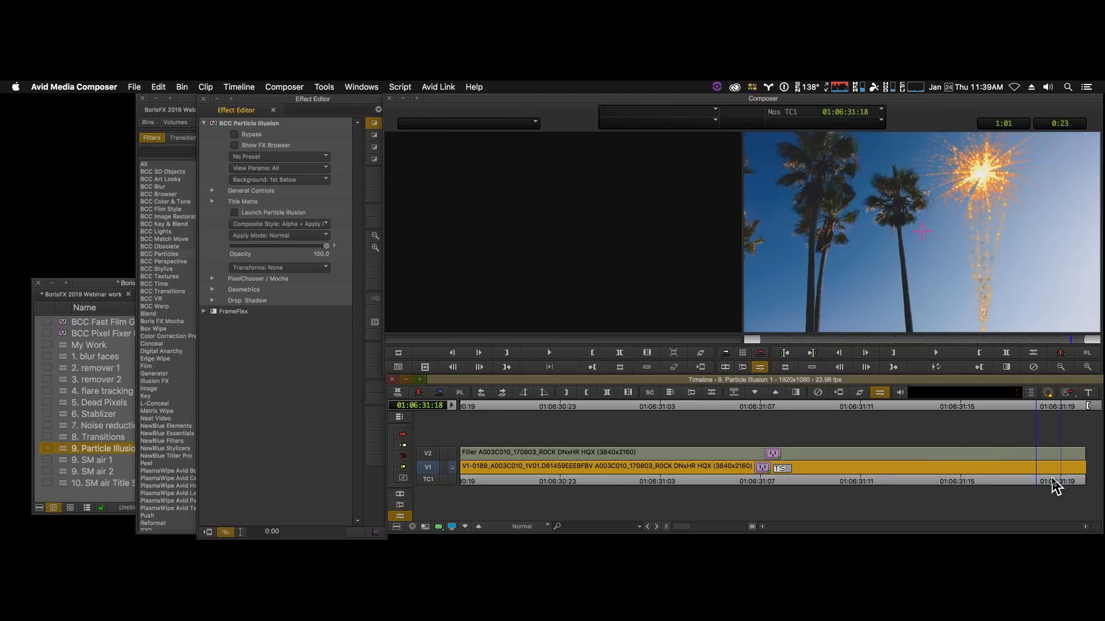
drag(1066, 486, 535, 472)
drag(611, 465, 510, 469)
key(space)
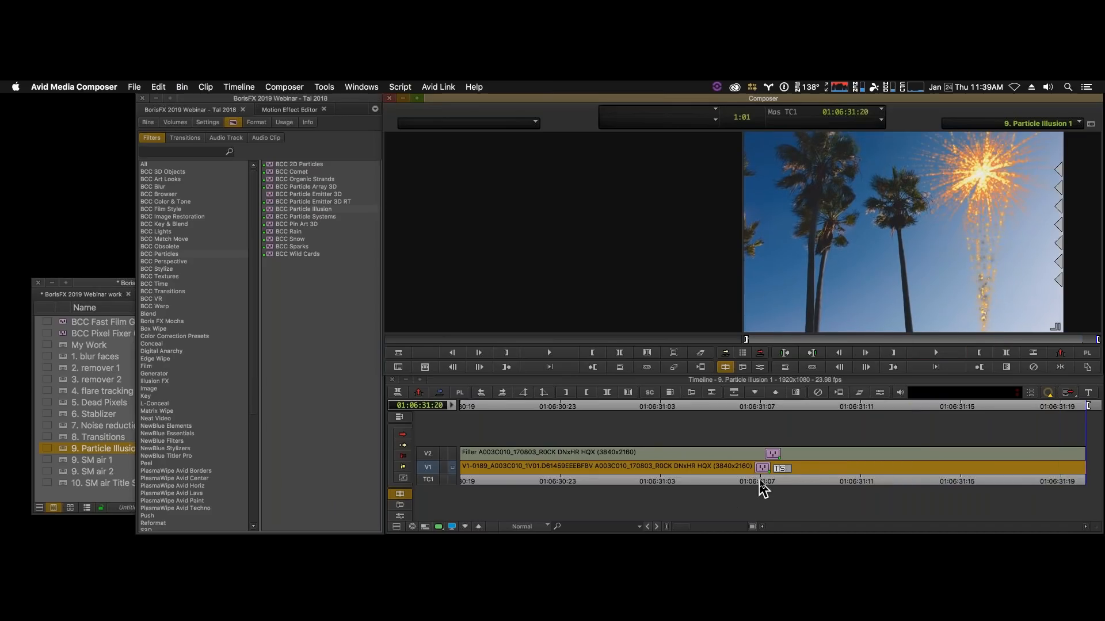
drag(760, 484, 885, 481)
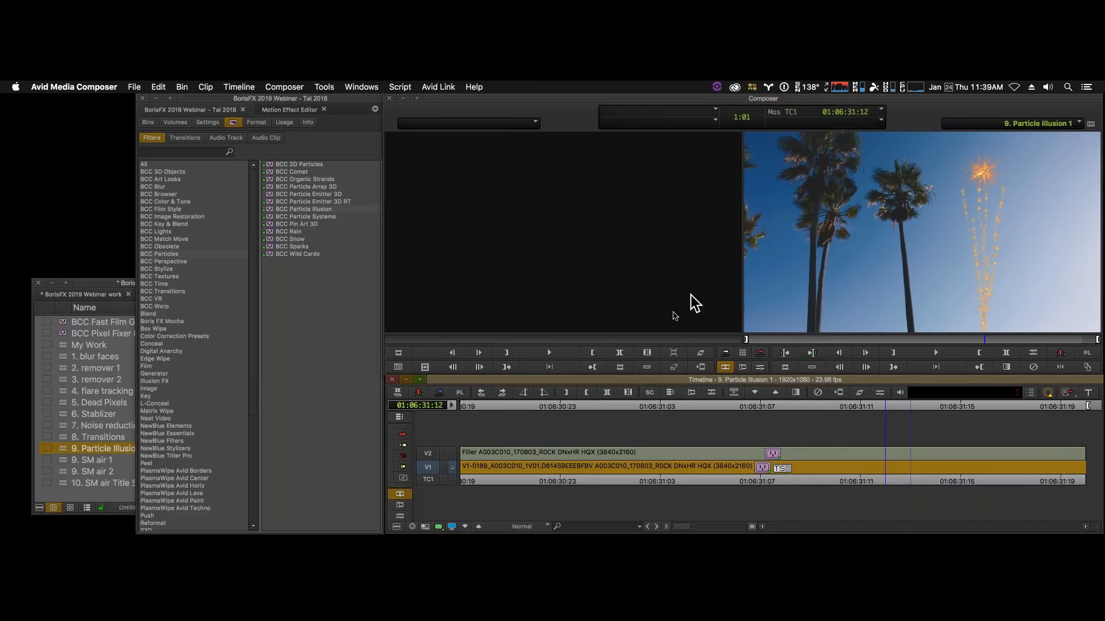
- Reopen the Particle Illusion settings at 01:06:31:12 and look through the PixelChooser options
click(759, 367)
click(896, 465)
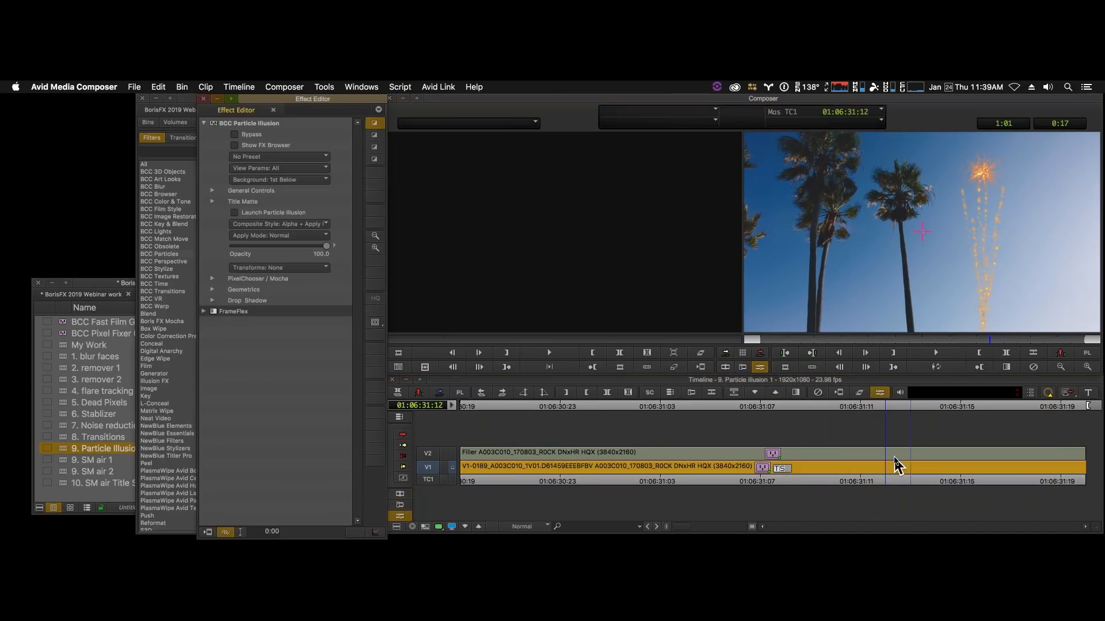
click(212, 279)
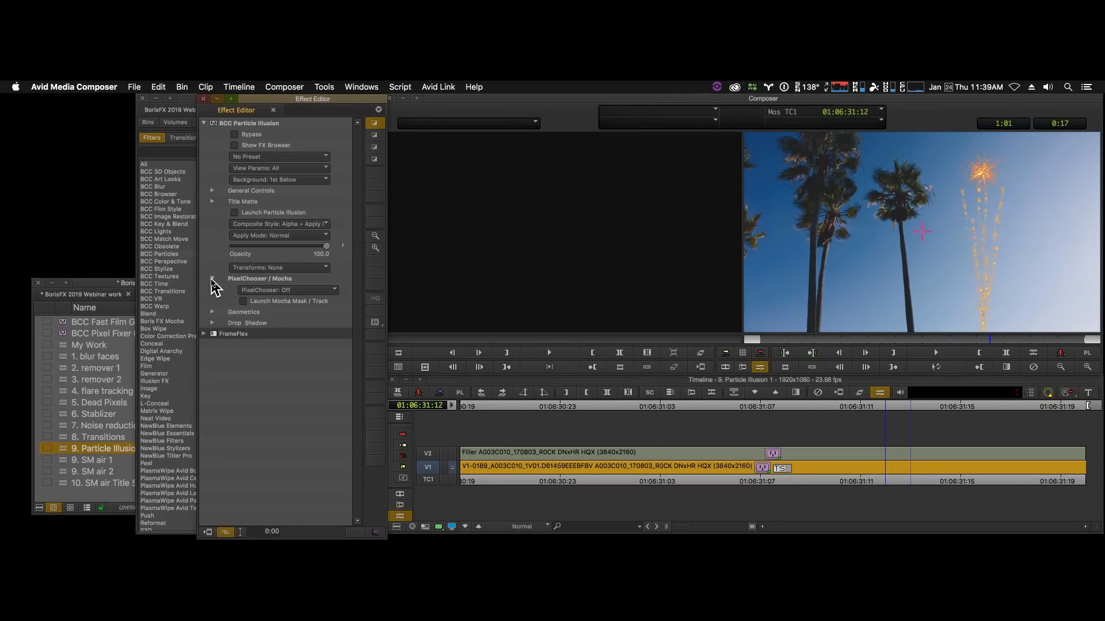
click(313, 291)
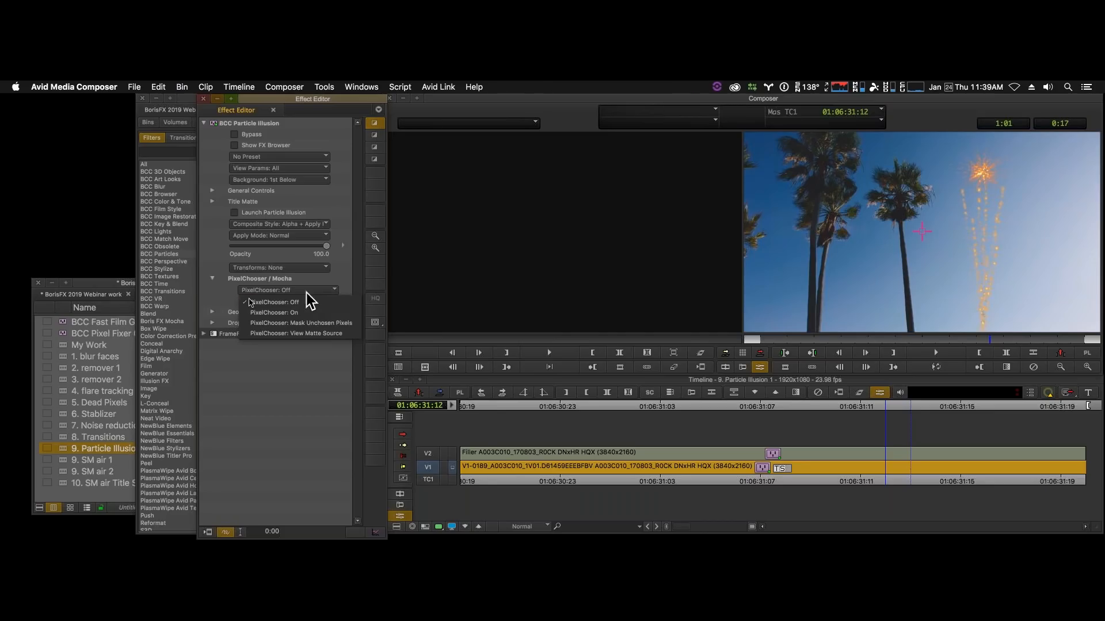
click(215, 288)
- Set the effect's Transforms to World and launch the Mocha Motion Tracker
click(292, 269)
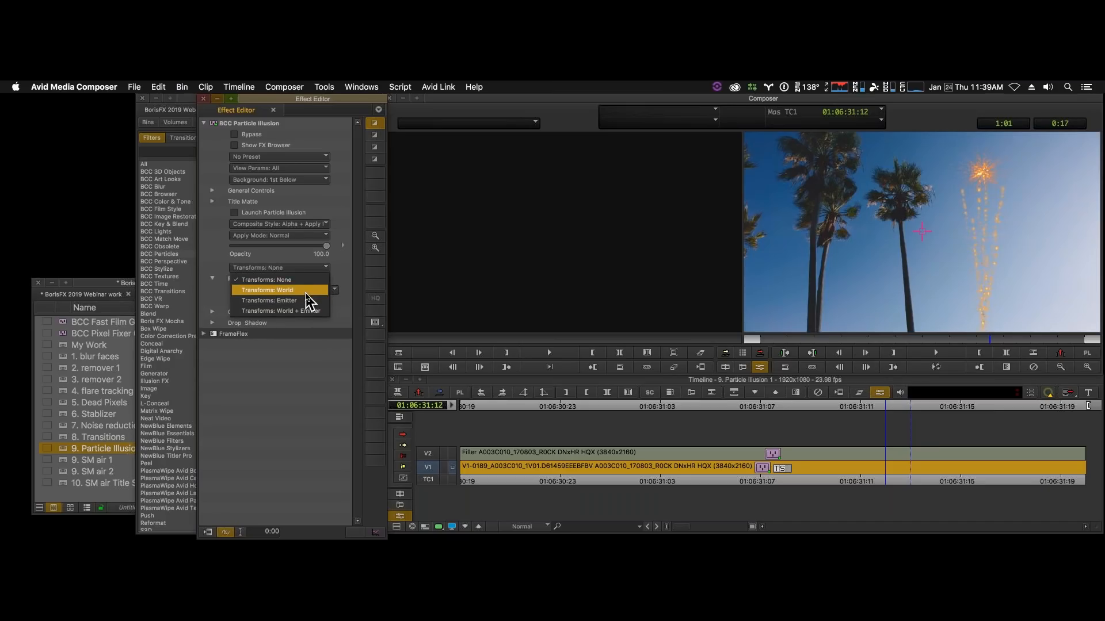
click(306, 291)
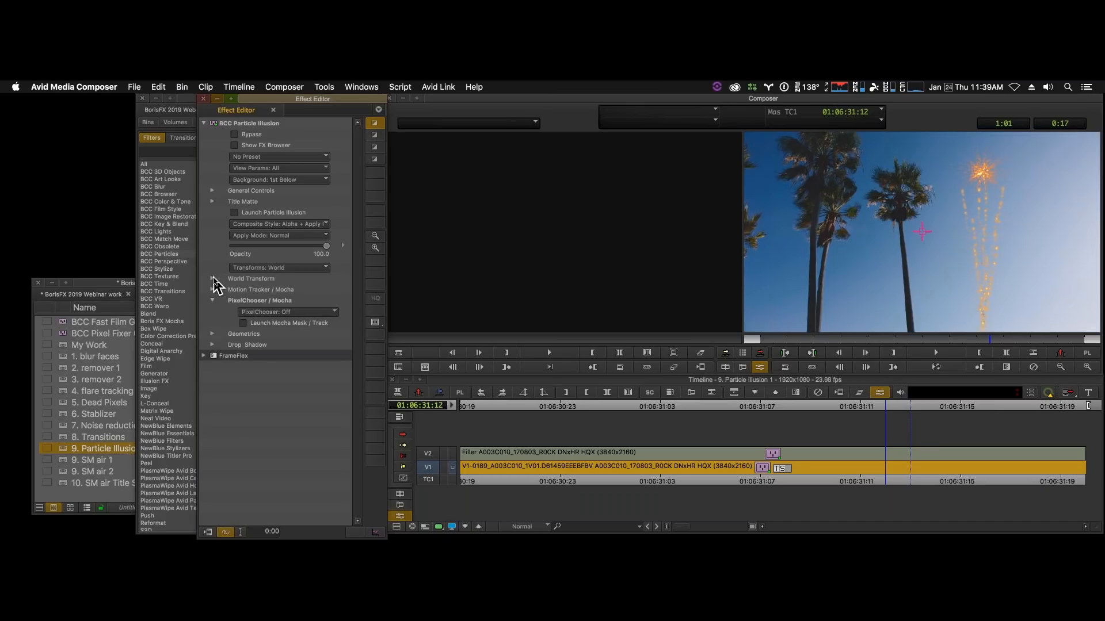
click(212, 290)
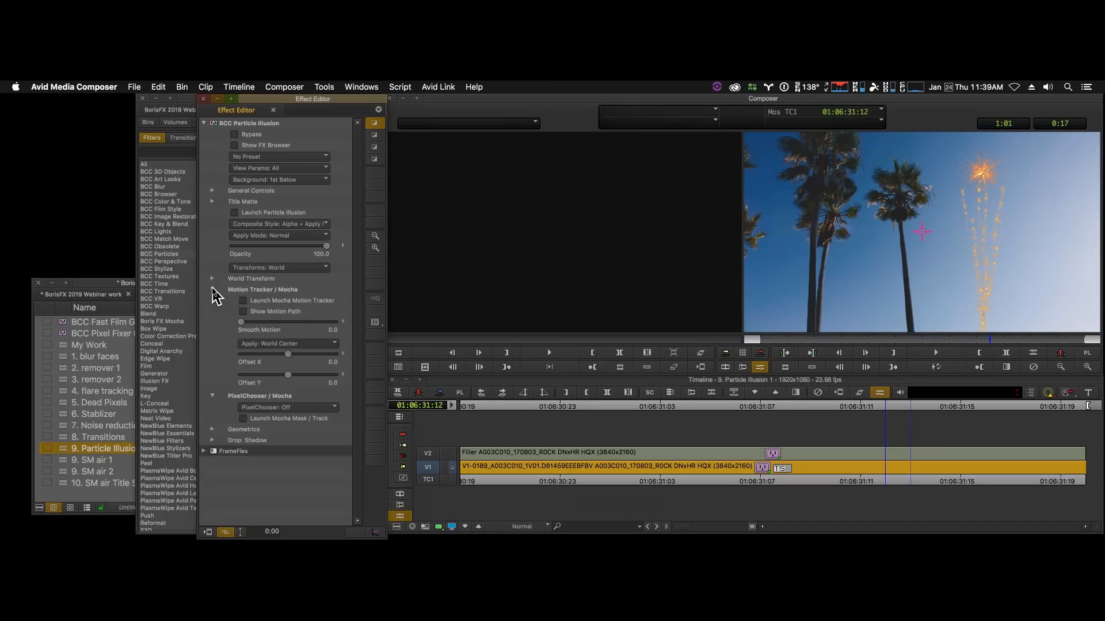
click(243, 301)
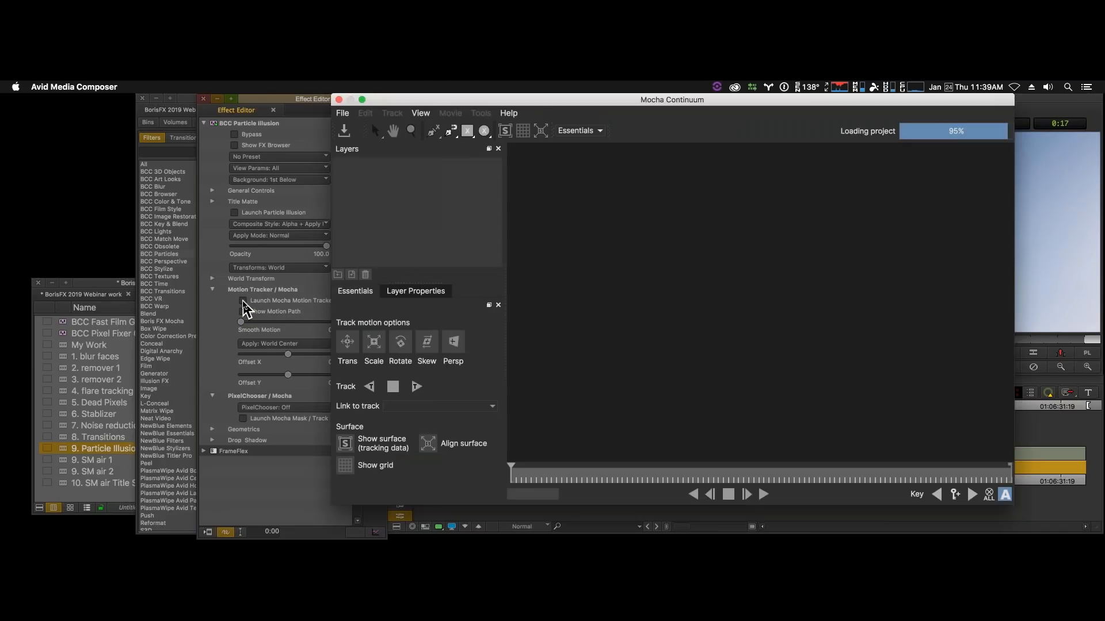
- Place the World Center tracker and its small search area on the crown of the palm tree nearest the open sky
drag(769, 287, 756, 222)
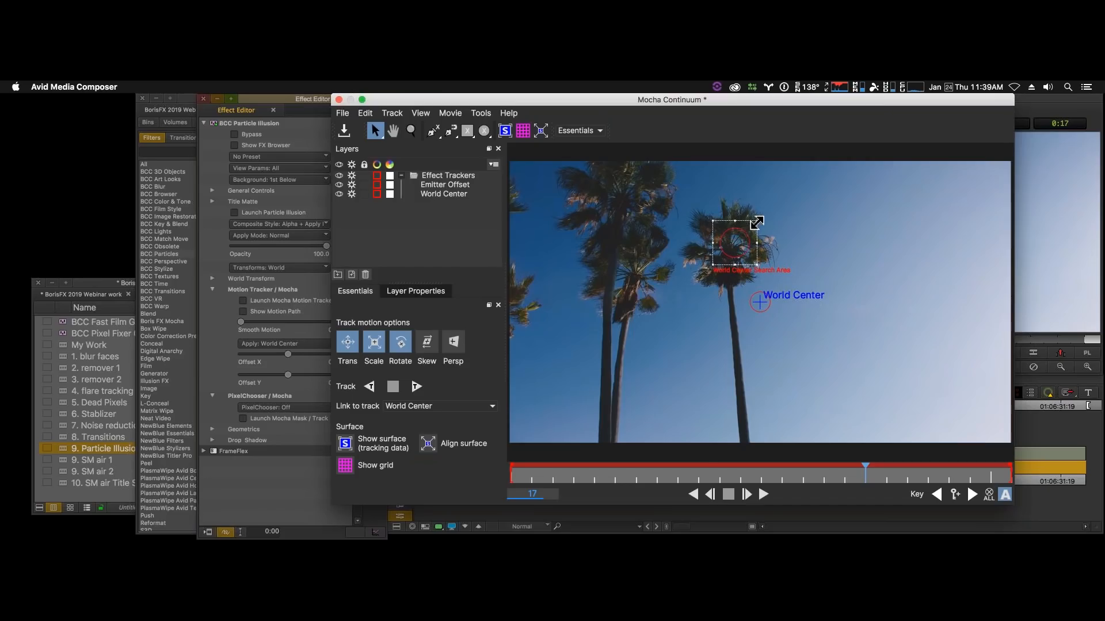
drag(761, 302, 733, 244)
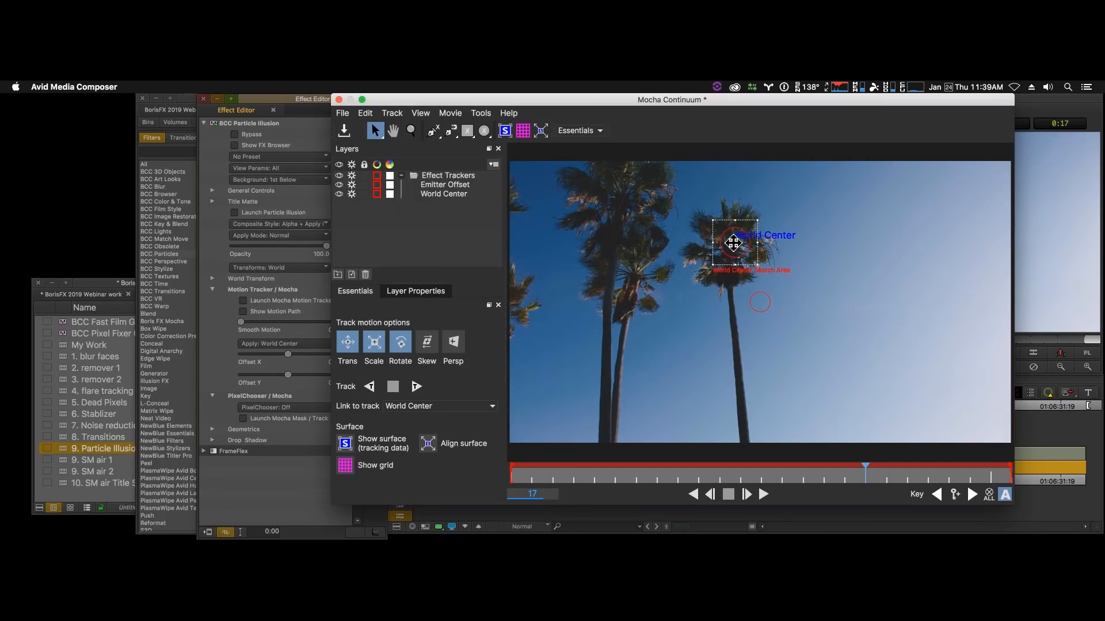
click(764, 299)
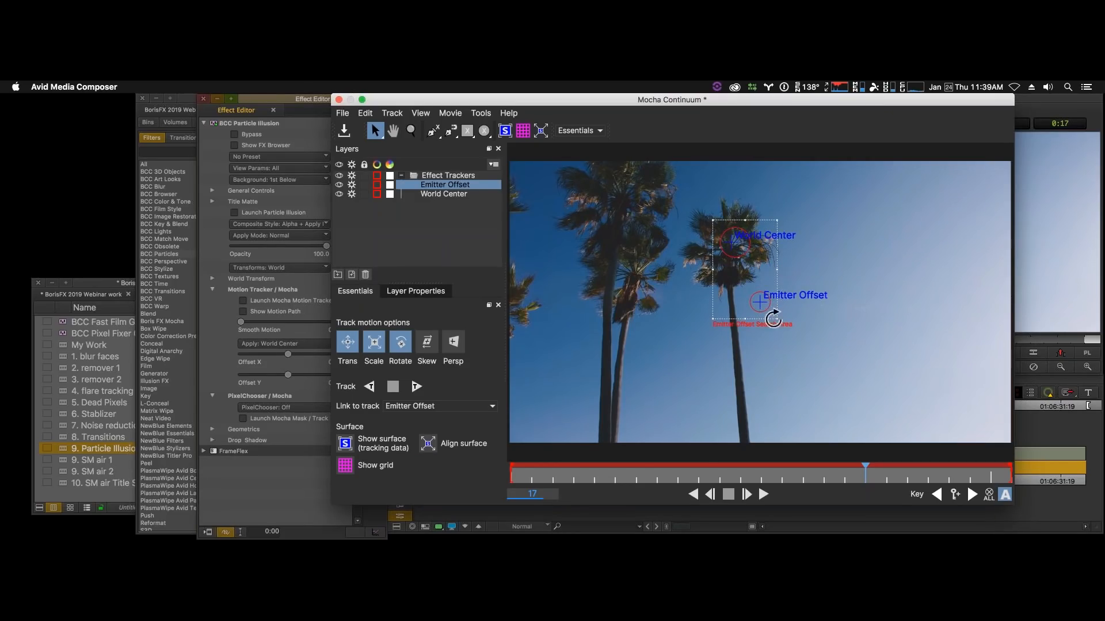
drag(776, 285, 726, 231)
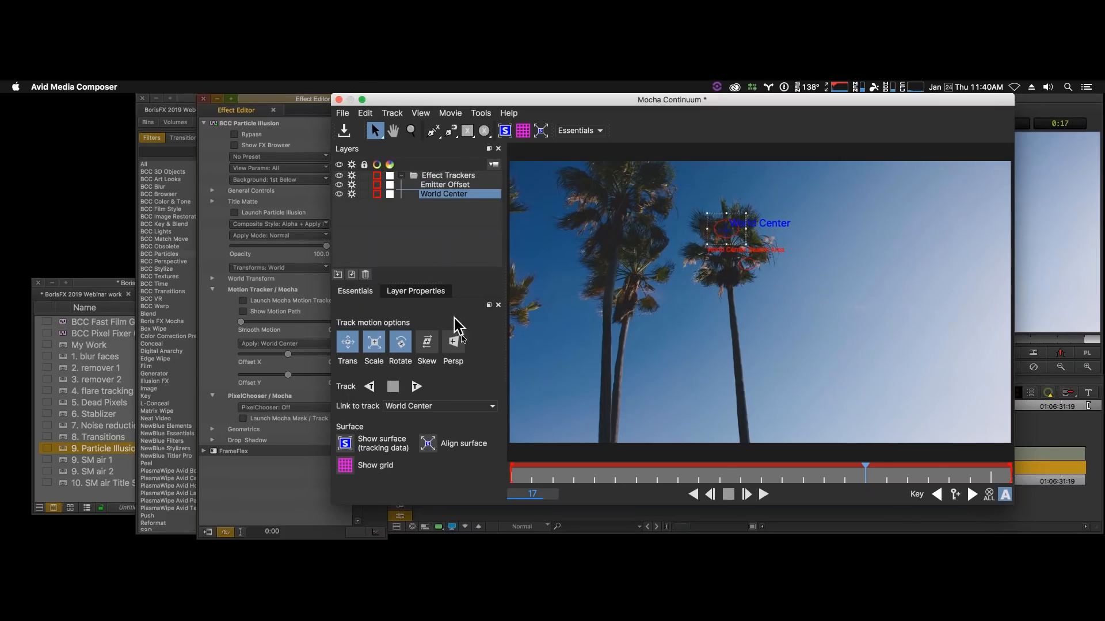
- Track World Center forward from frame 17 and backward to frame 0, then close Mocha and save the changes
click(417, 386)
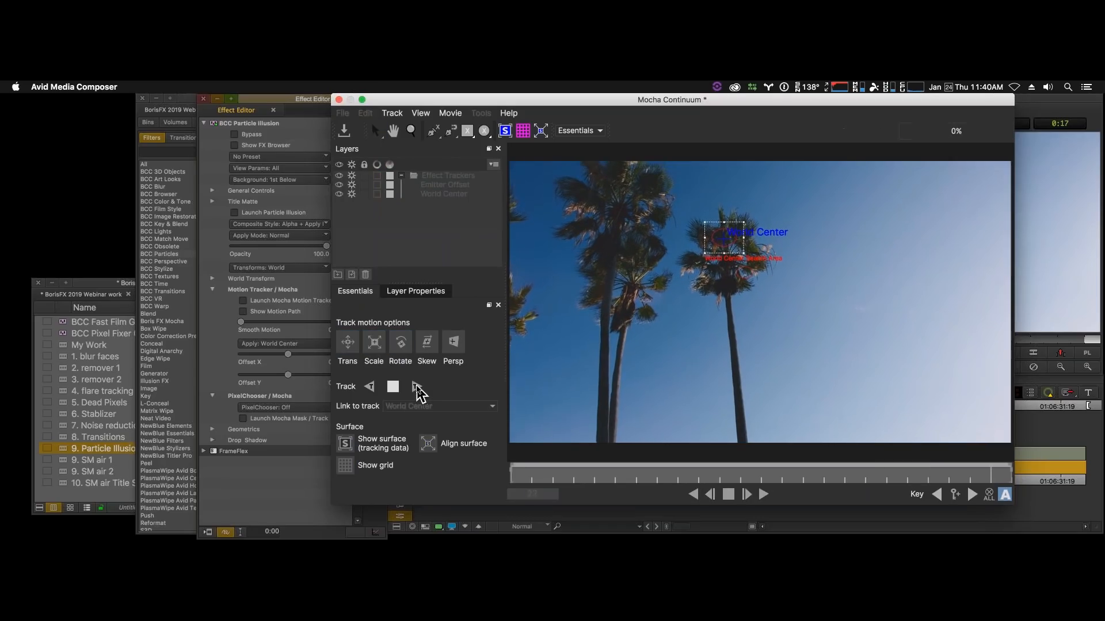
click(866, 478)
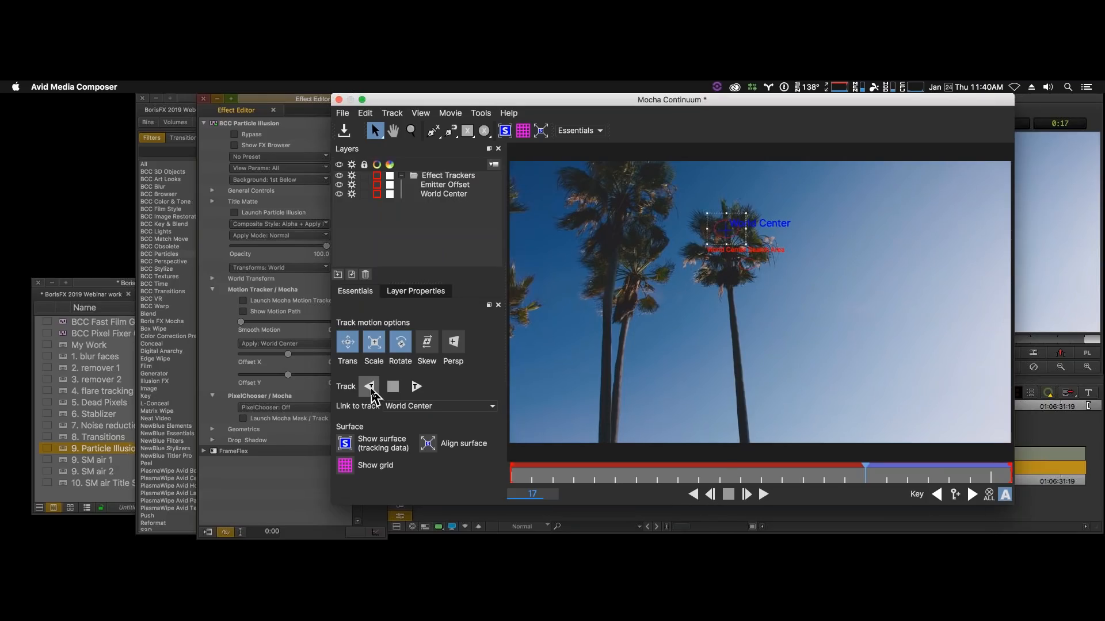
click(371, 388)
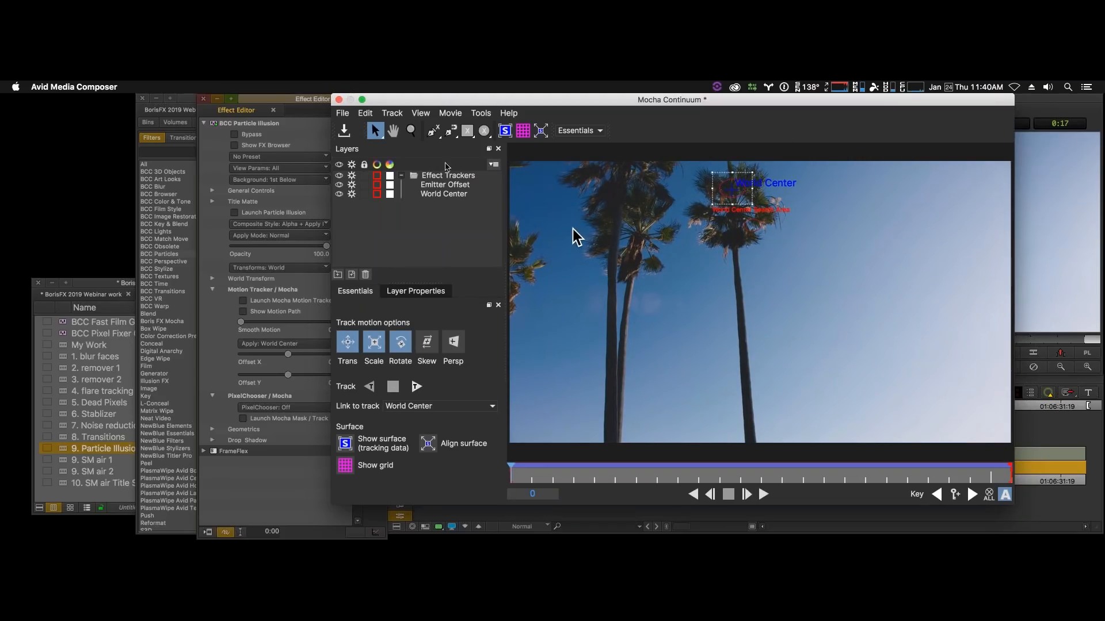
click(338, 100)
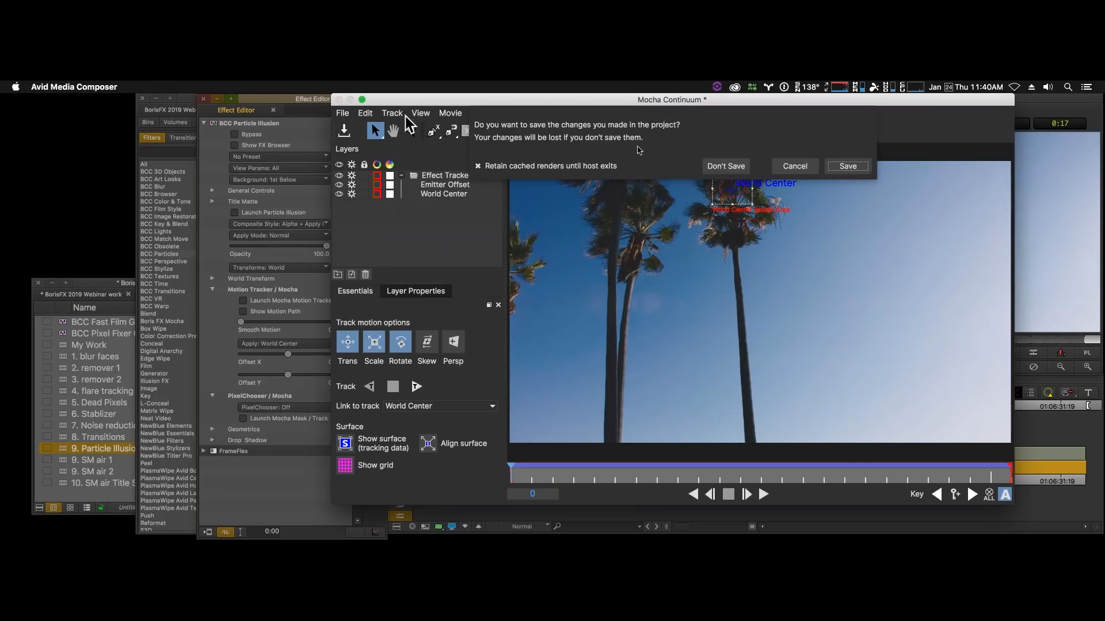
click(861, 168)
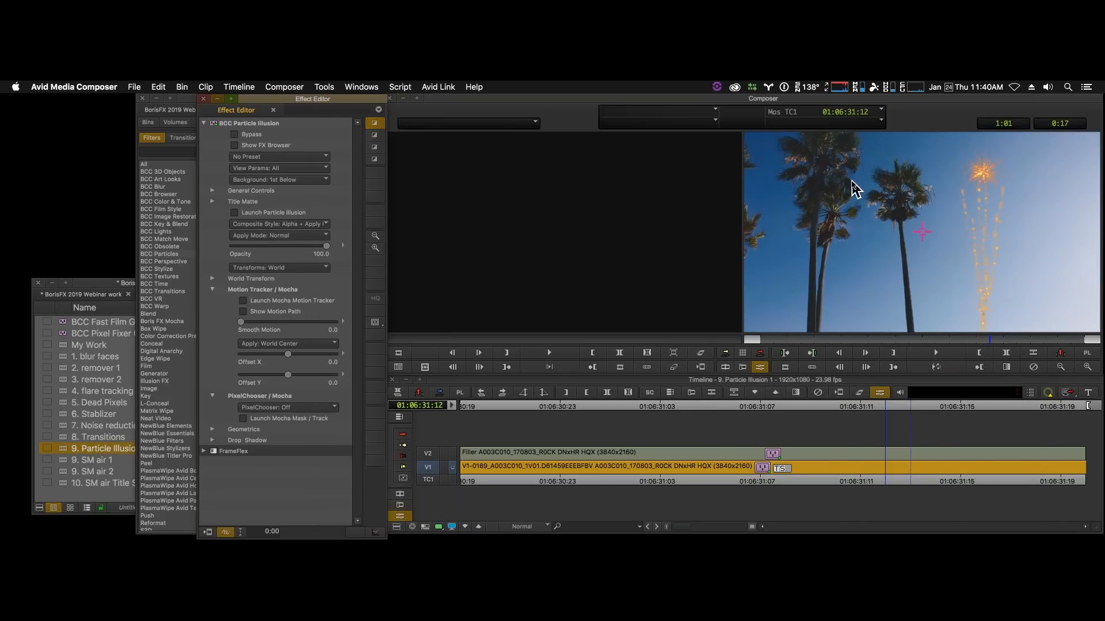
- Scrub to 01:06:31:19 and set the motion tracker's Offset X to 11.2 and Offset Y to 23.8
click(907, 340)
drag(734, 336, 1101, 357)
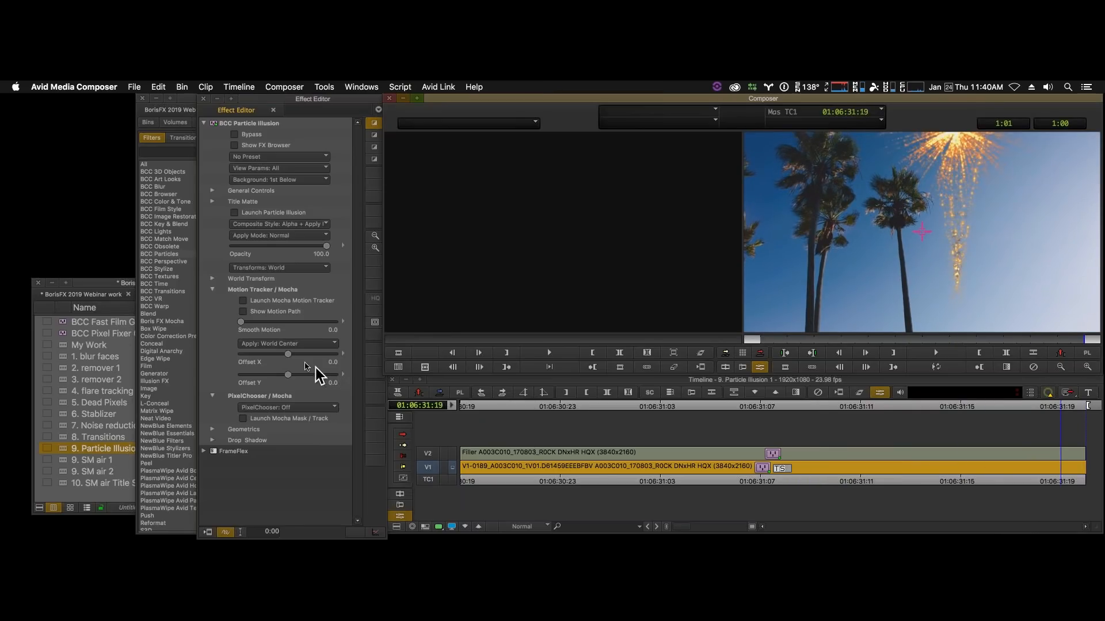
mouse_move(287, 377)
mouse_down()
mouse_move(300, 381)
mouse_move(299, 358)
mouse_up()
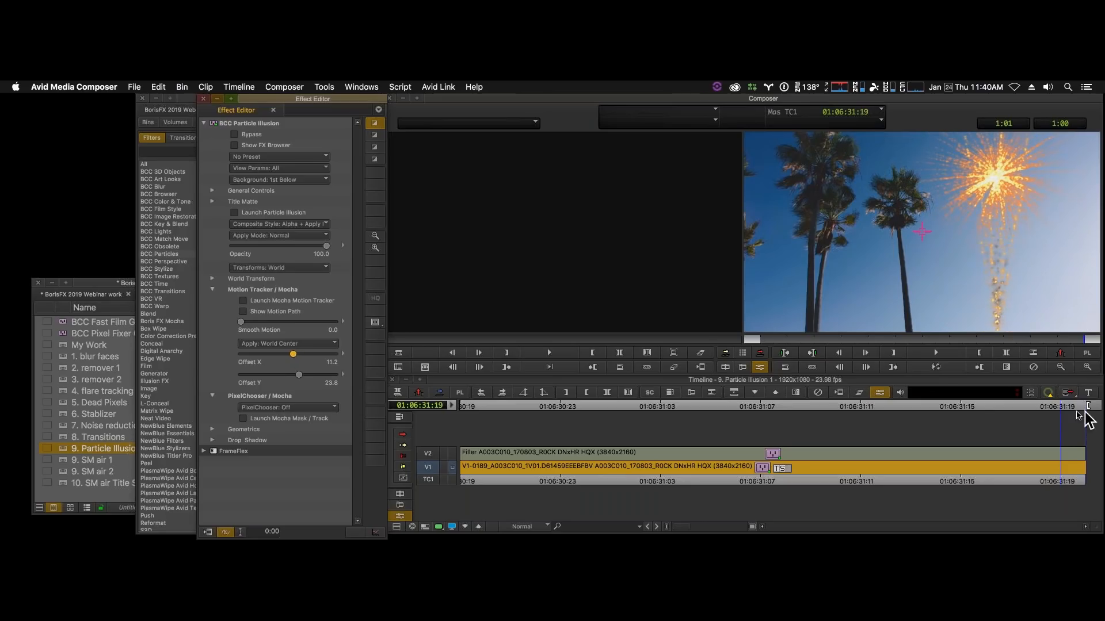
- Play the tracked fireworks through the clip and scrub to 01:06:31:12 to check their position
click(935, 367)
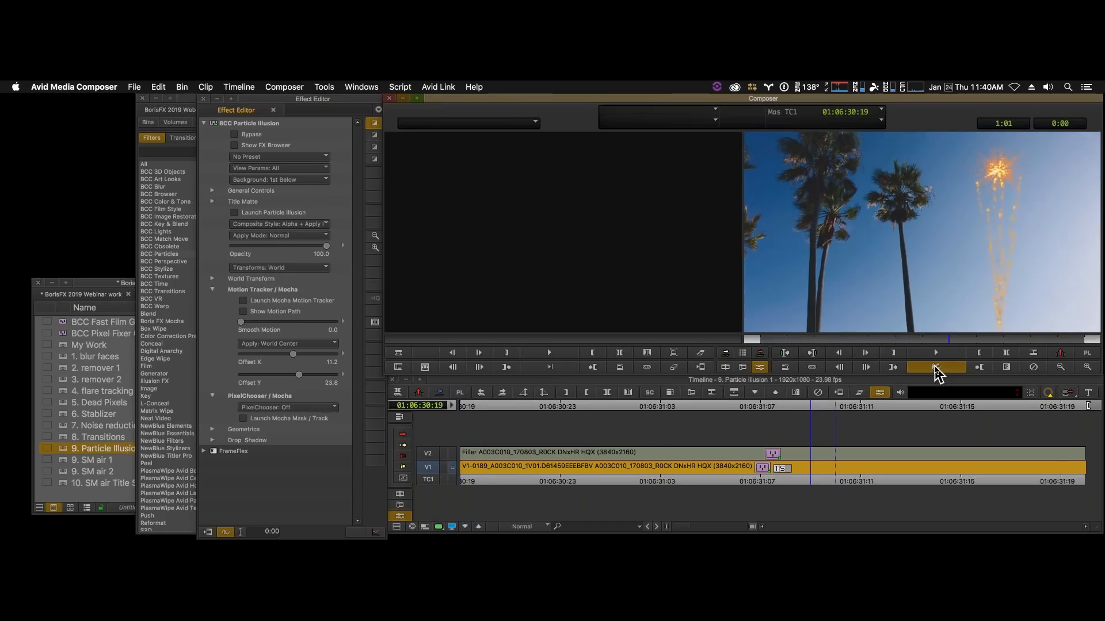
click(937, 371)
drag(777, 339, 1004, 345)
key(Left)
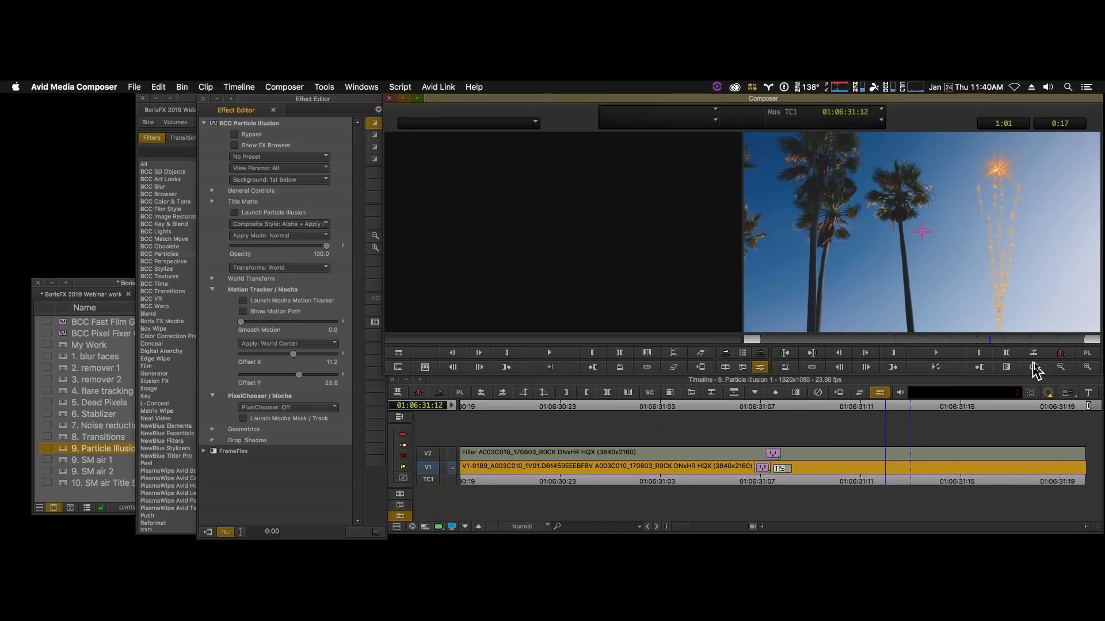
- Set the motion tracker's Offset Y to 27.5, replay the fireworks and check the burst at 01:06:31:18
click(1061, 367)
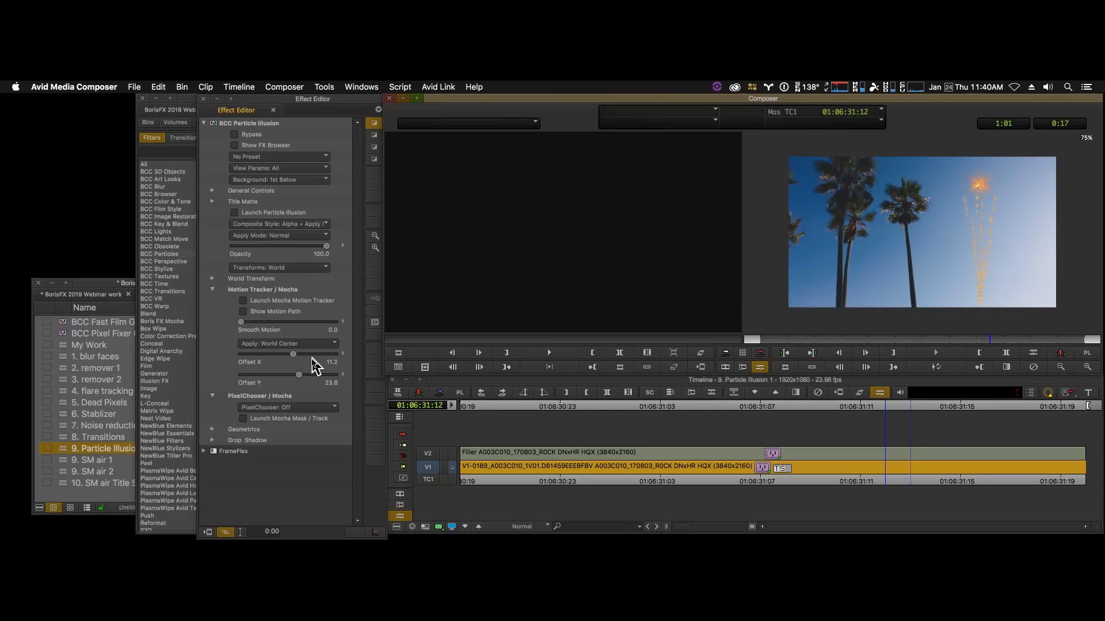
click(299, 375)
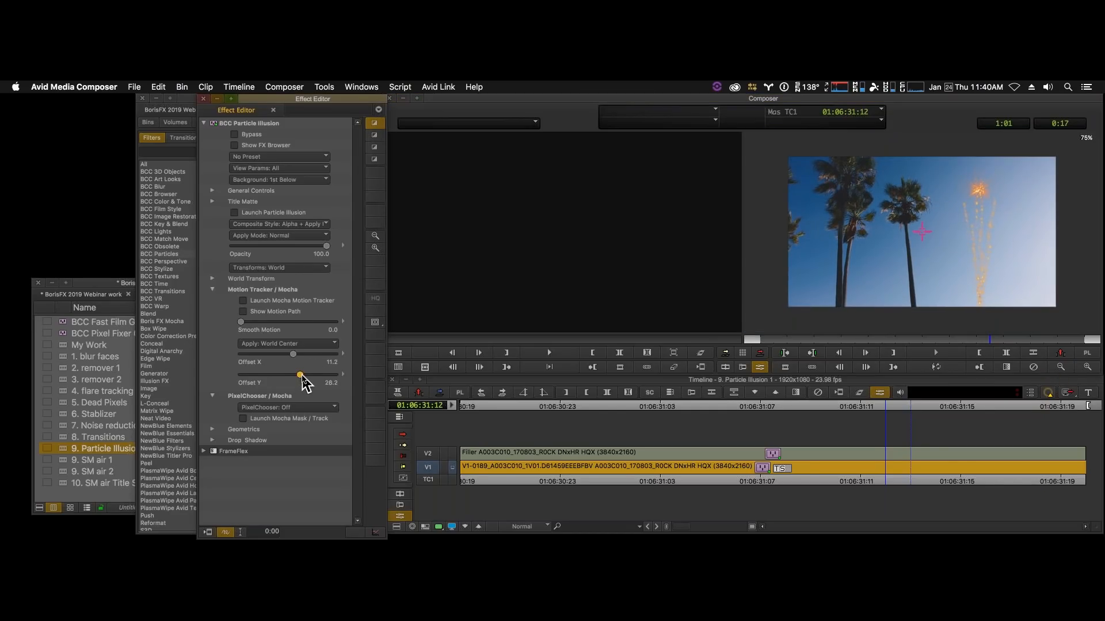
click(943, 371)
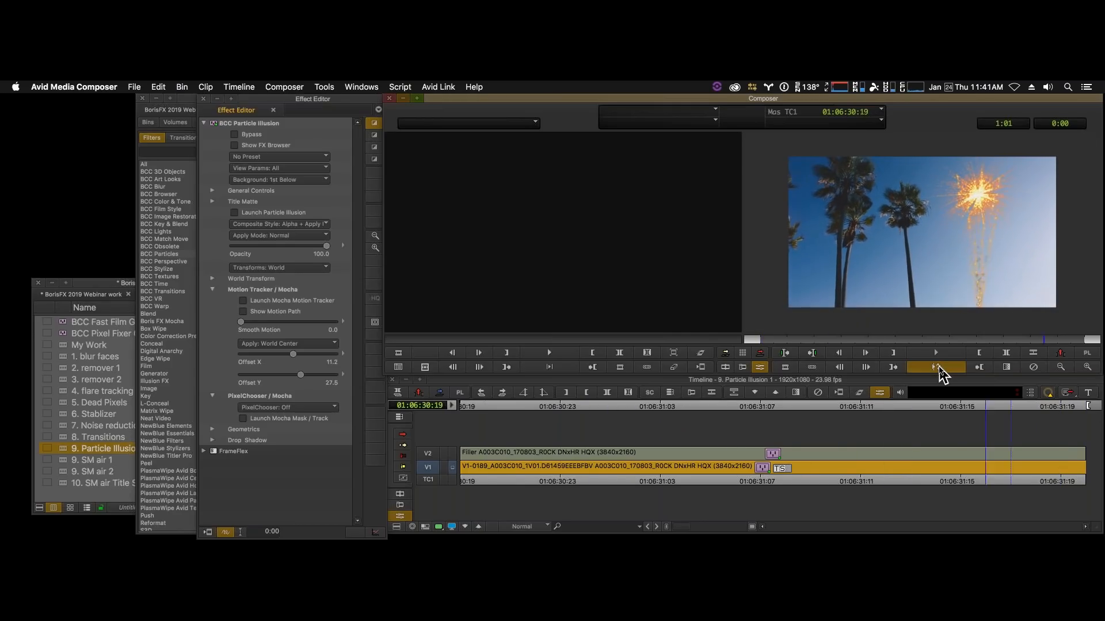
click(938, 368)
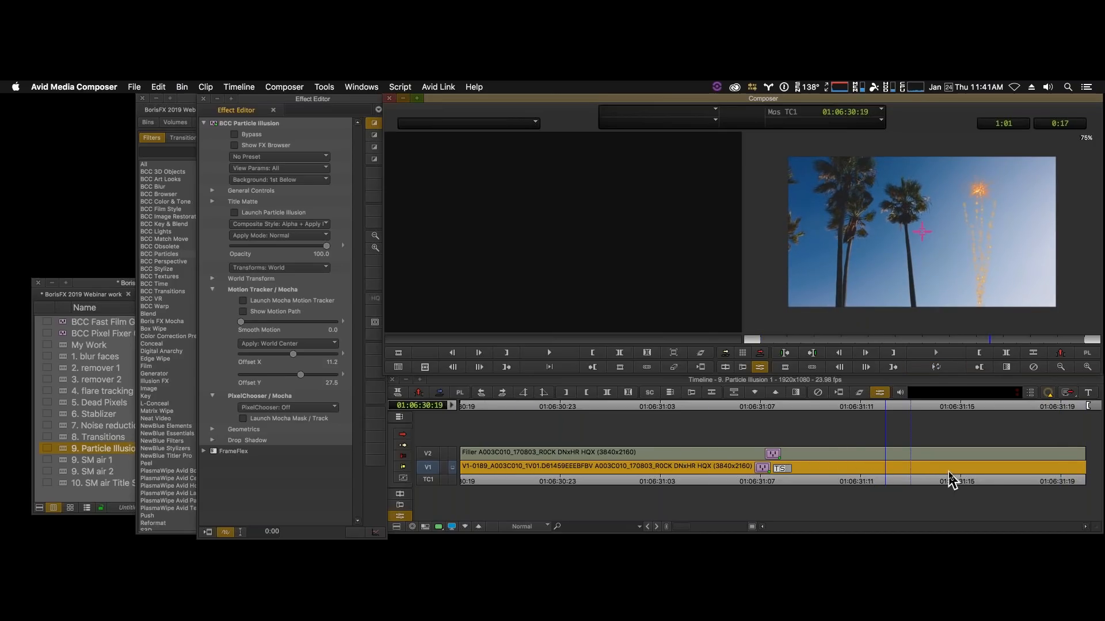
click(1011, 482)
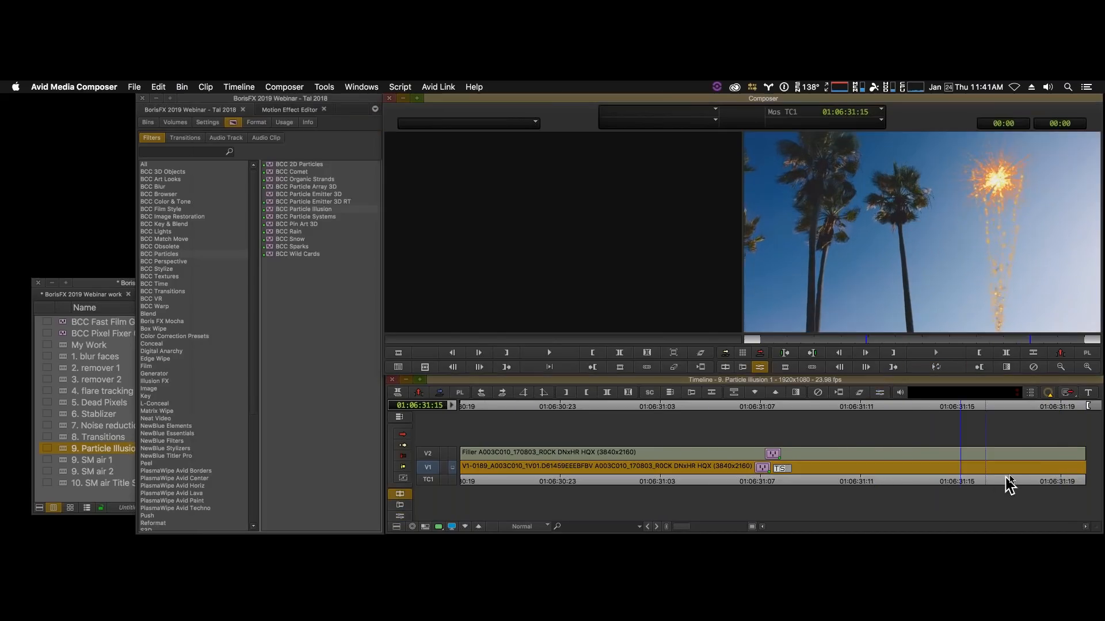
click(1036, 475)
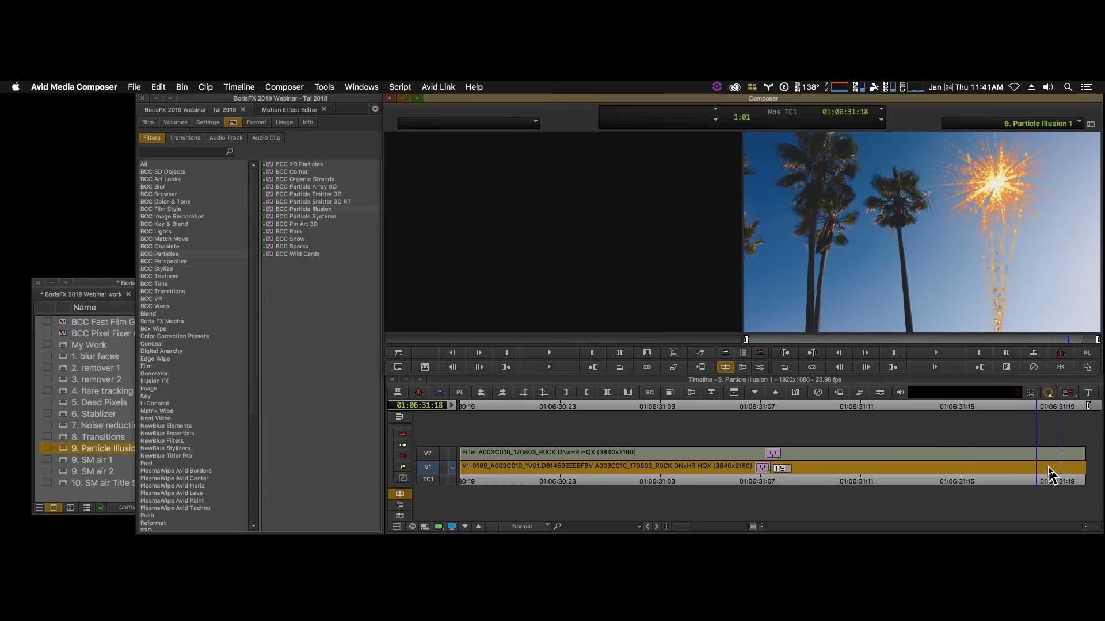
- In the Particle Illusion effect settings, set the motion tracker's Offset X to 7.5 and turn the PixelChooser on
click(760, 367)
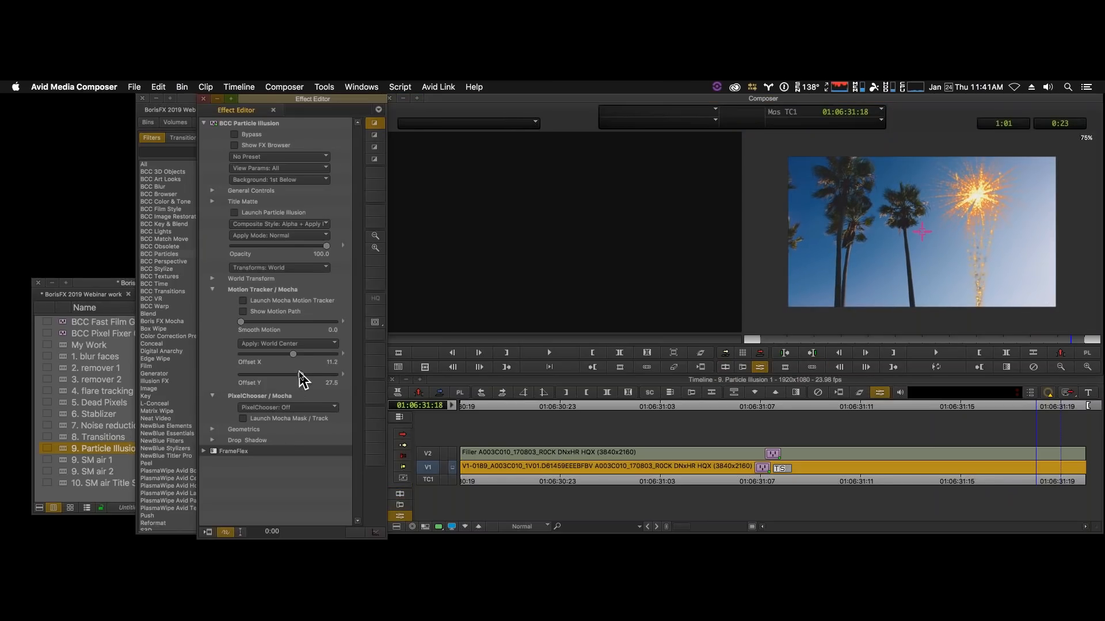
drag(293, 356, 291, 355)
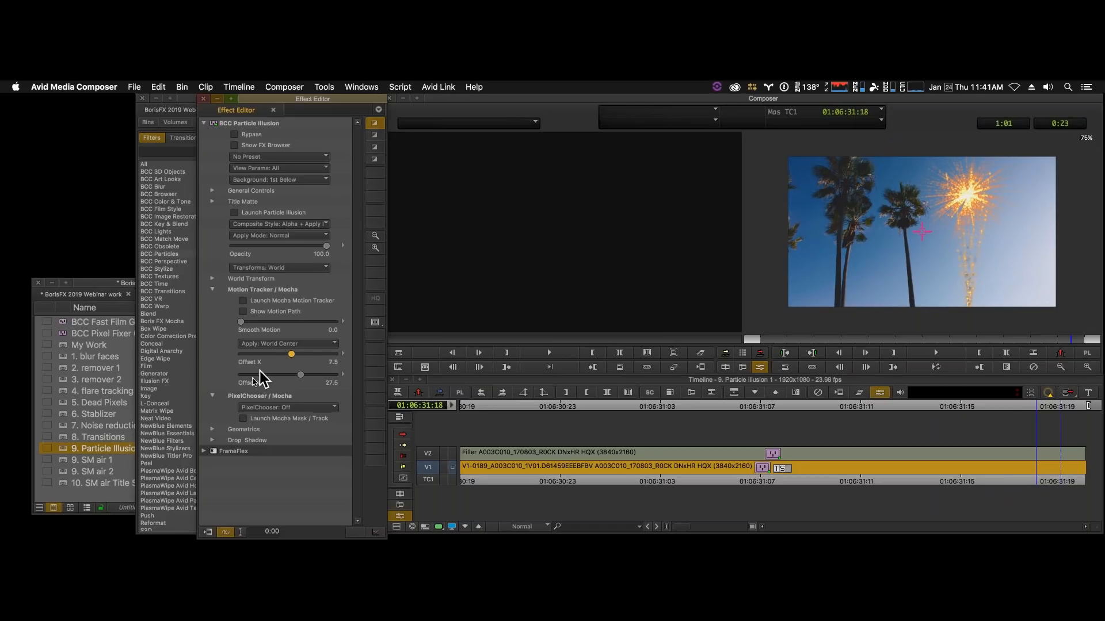
click(291, 408)
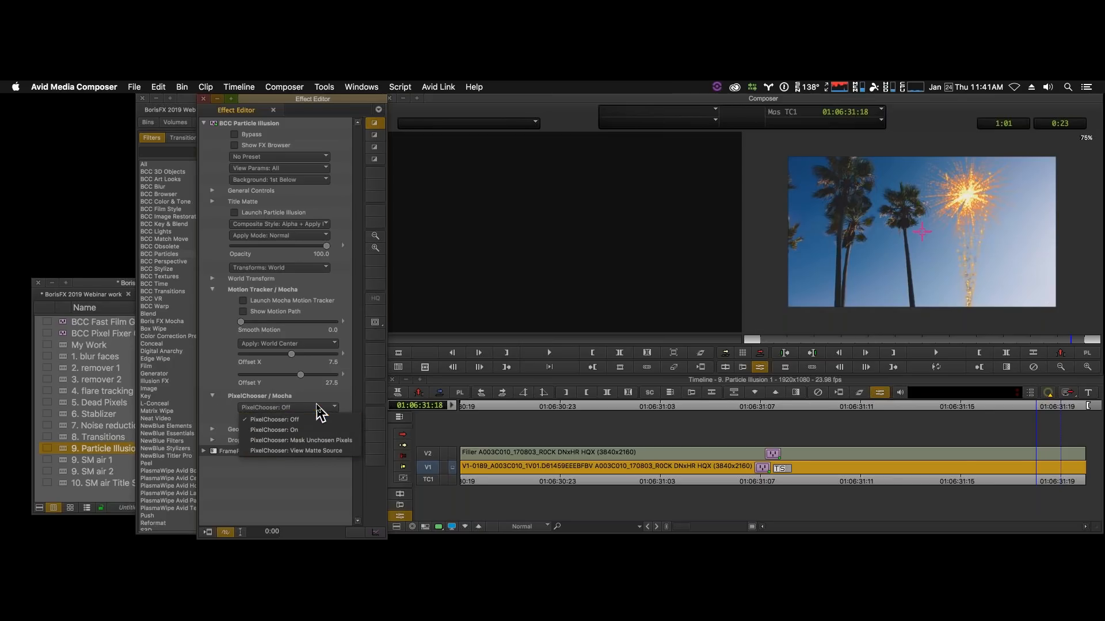
click(311, 430)
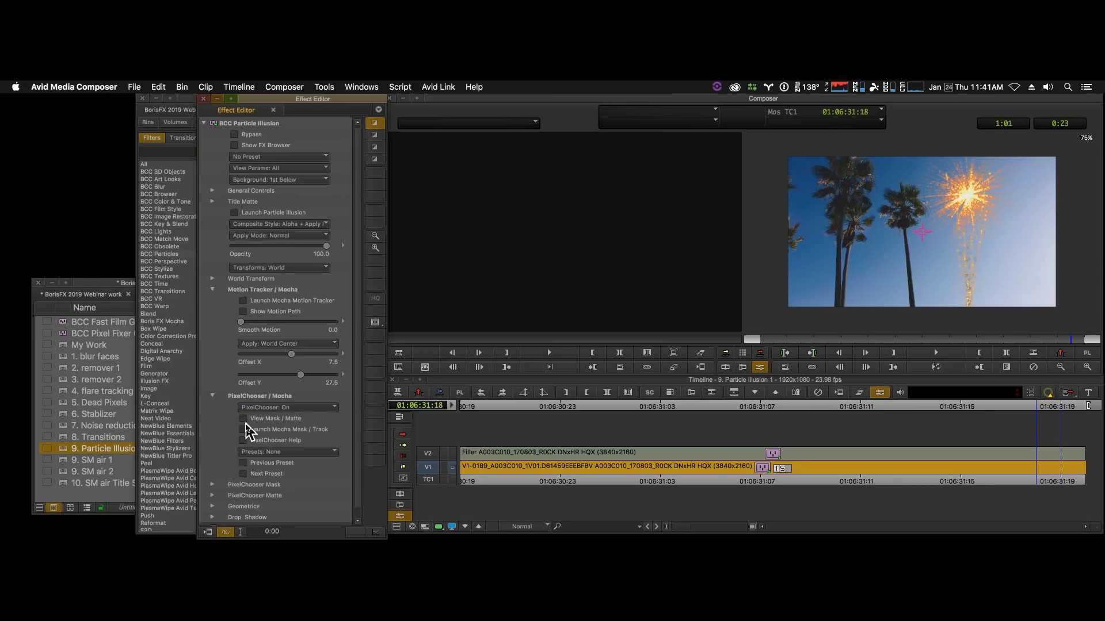
- Launch the PixelChooser's Mocha mask and draw an ellipse around the crown of the middle palm tree at frame 23
click(242, 430)
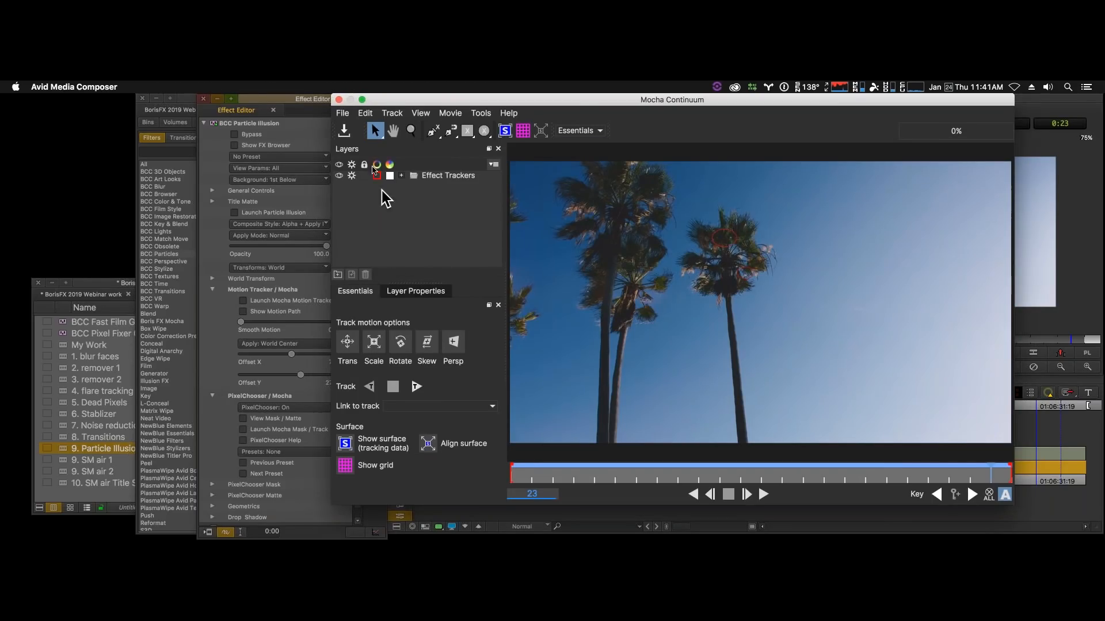
click(484, 130)
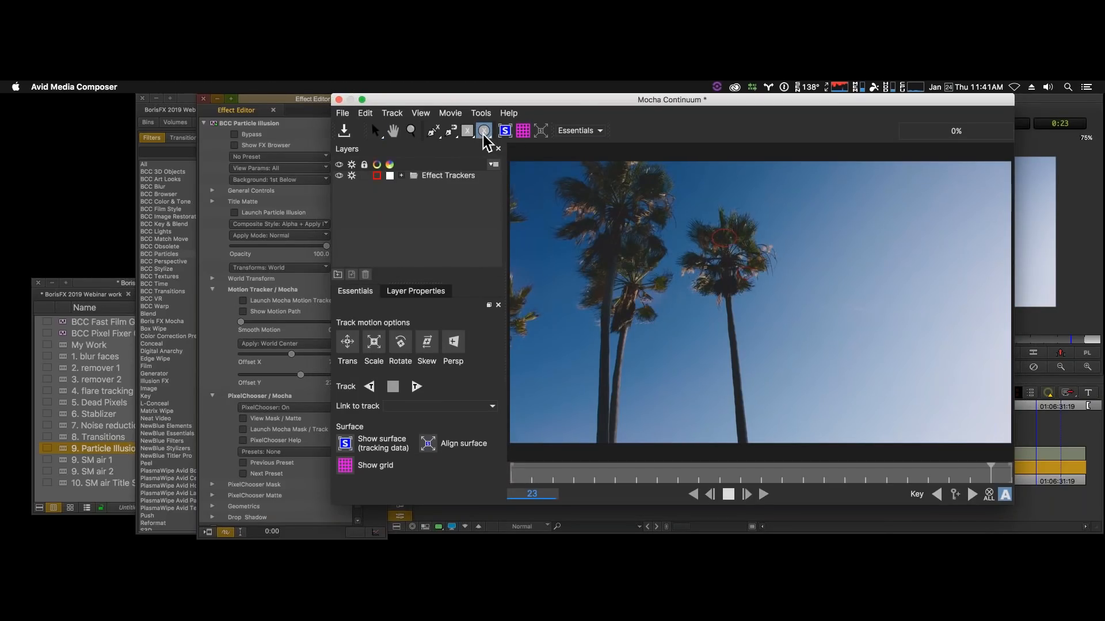
mouse_move(695, 226)
mouse_down()
mouse_move(719, 268)
mouse_move(763, 296)
mouse_up()
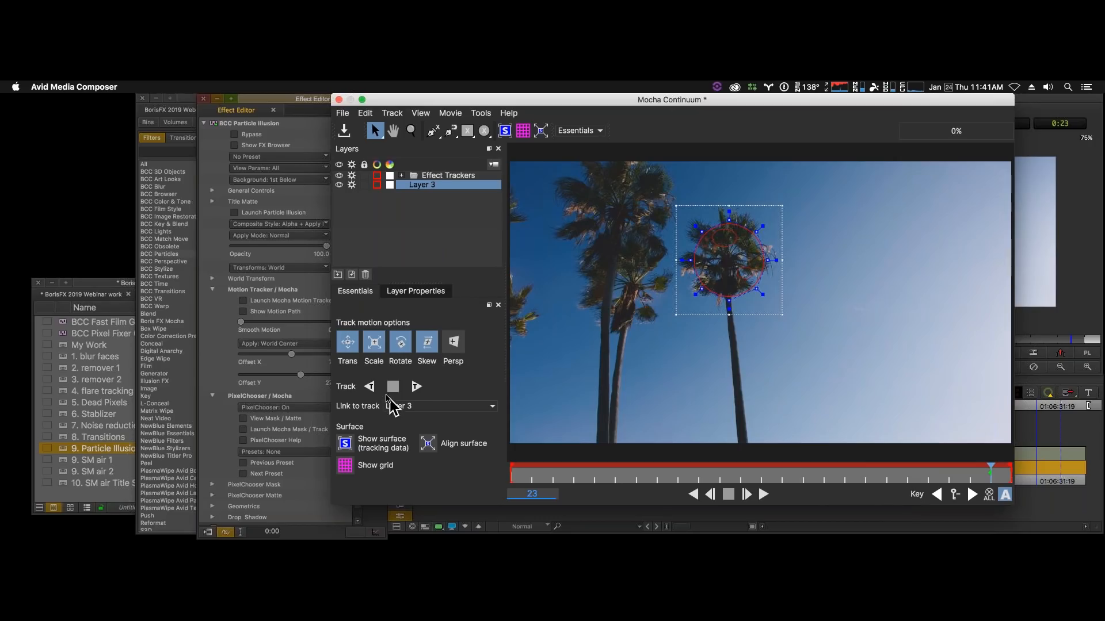
- Track the palm crown mask forward from frame 23 and backward to frame 0, then close Mocha and save the changes
click(415, 386)
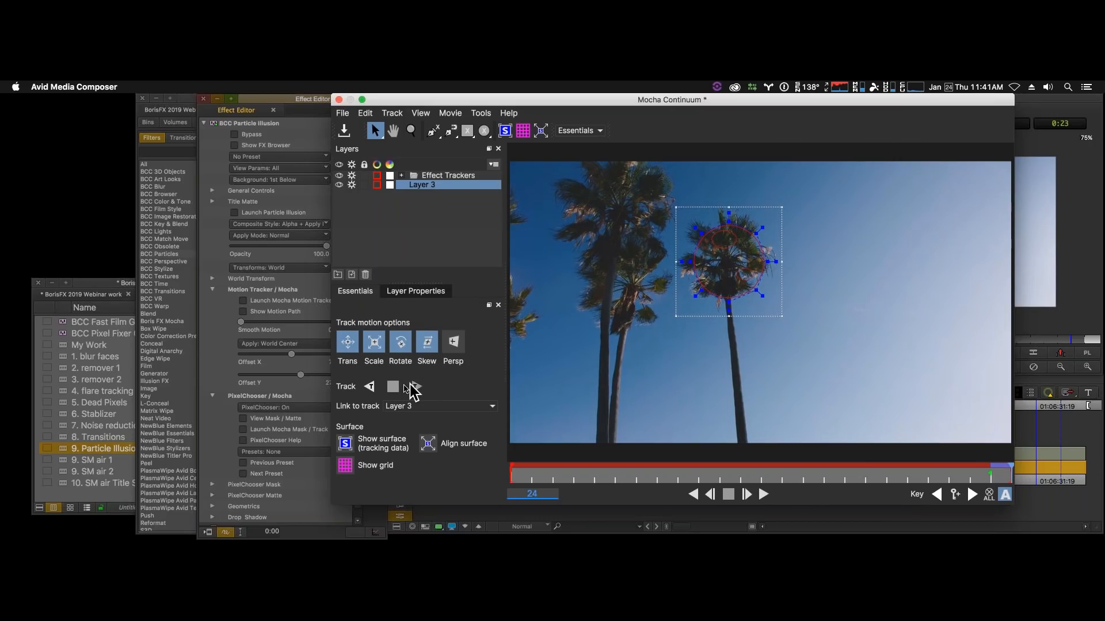
click(371, 387)
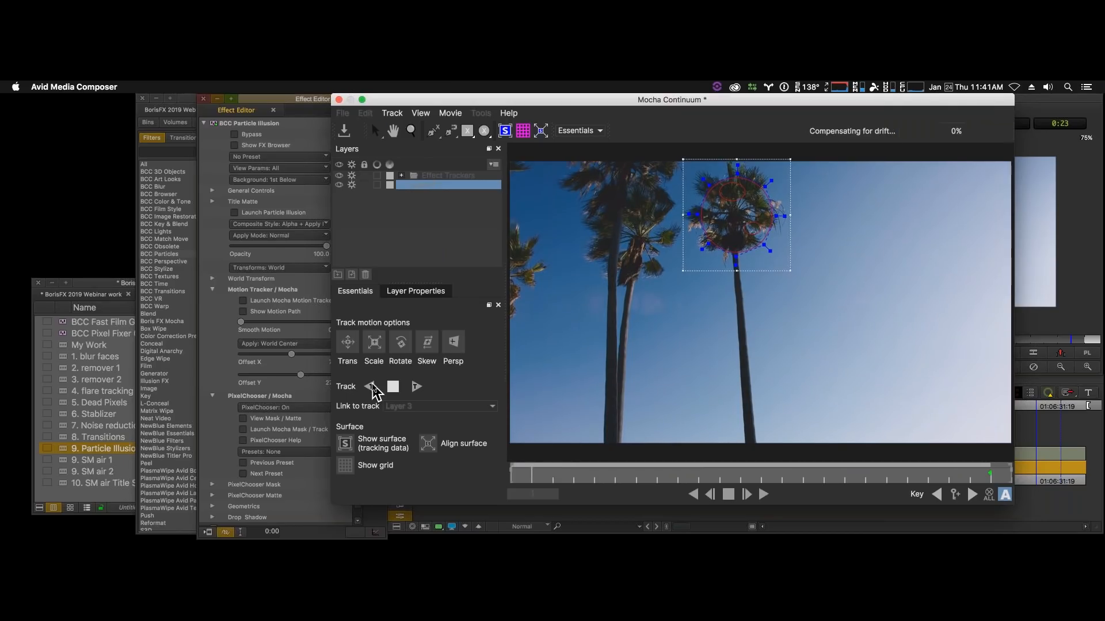
click(338, 100)
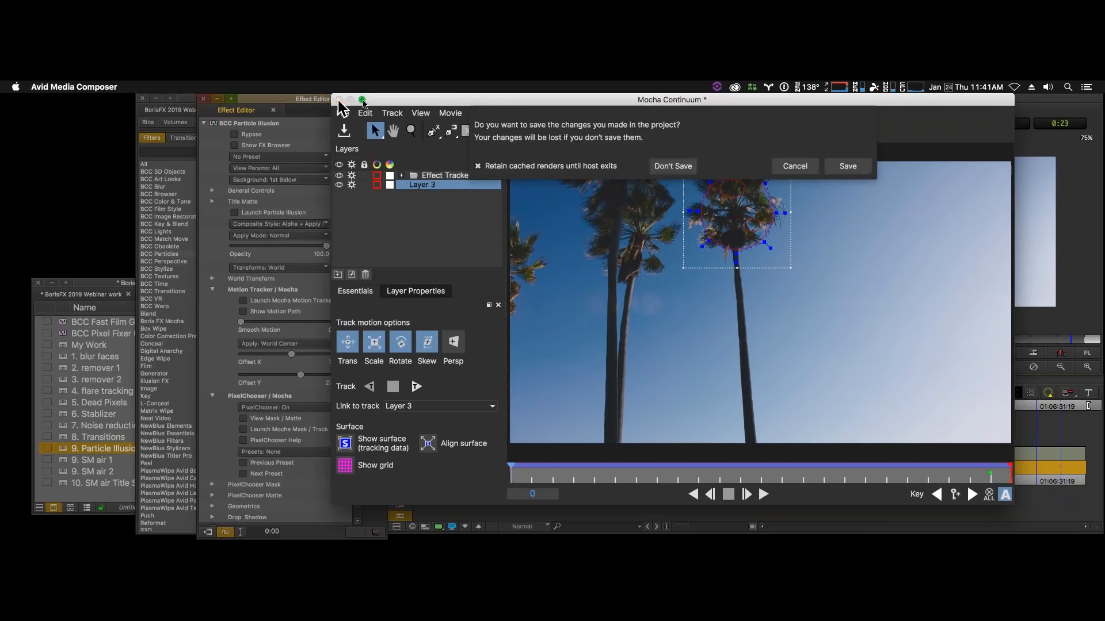
click(863, 168)
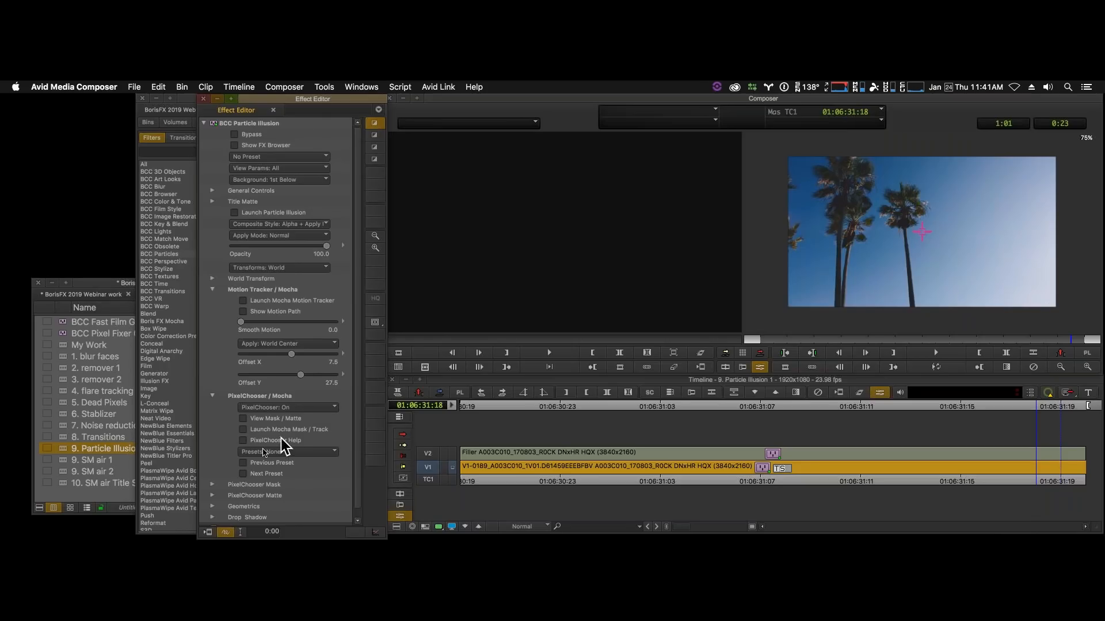
- Invert the PixelChooser mask and try out its feathering, leaving Feather at 0.00
click(213, 485)
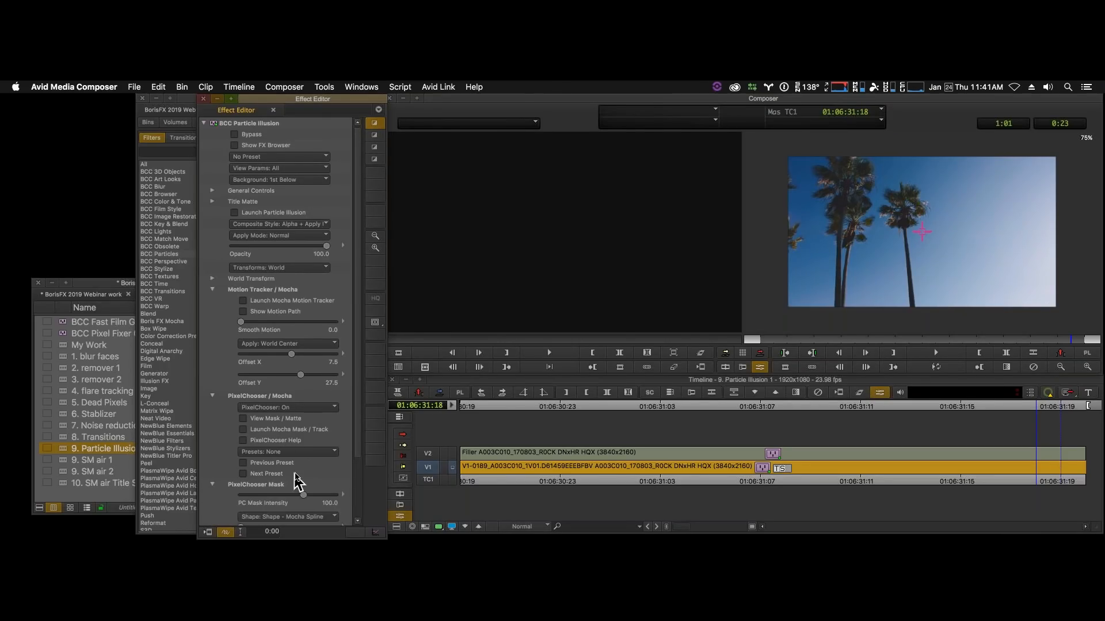
scroll(358, 411, down, 3)
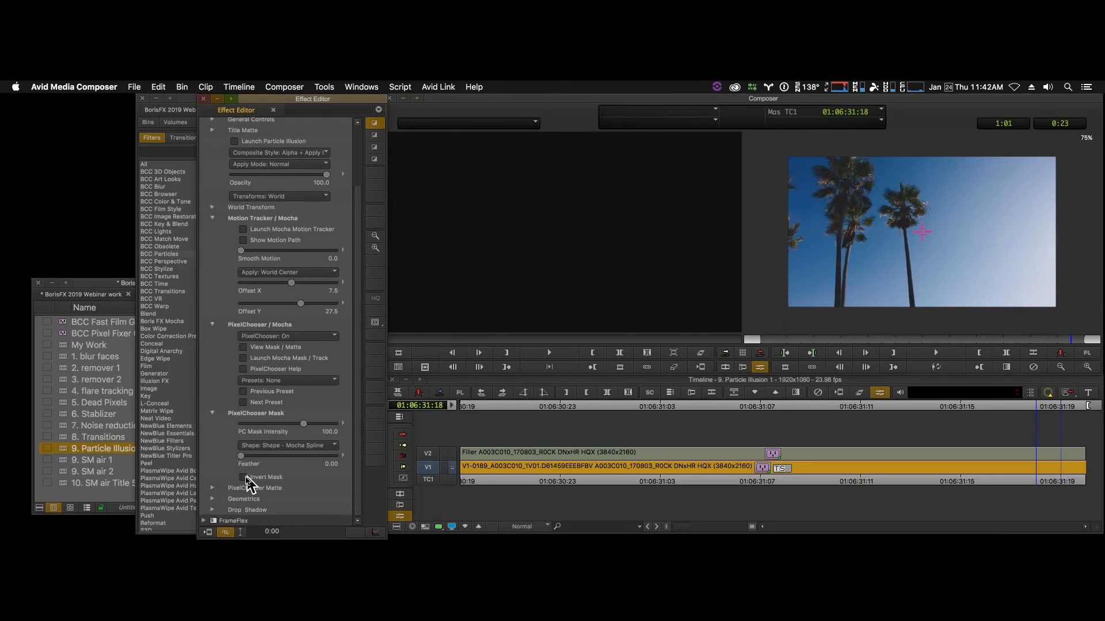
click(244, 477)
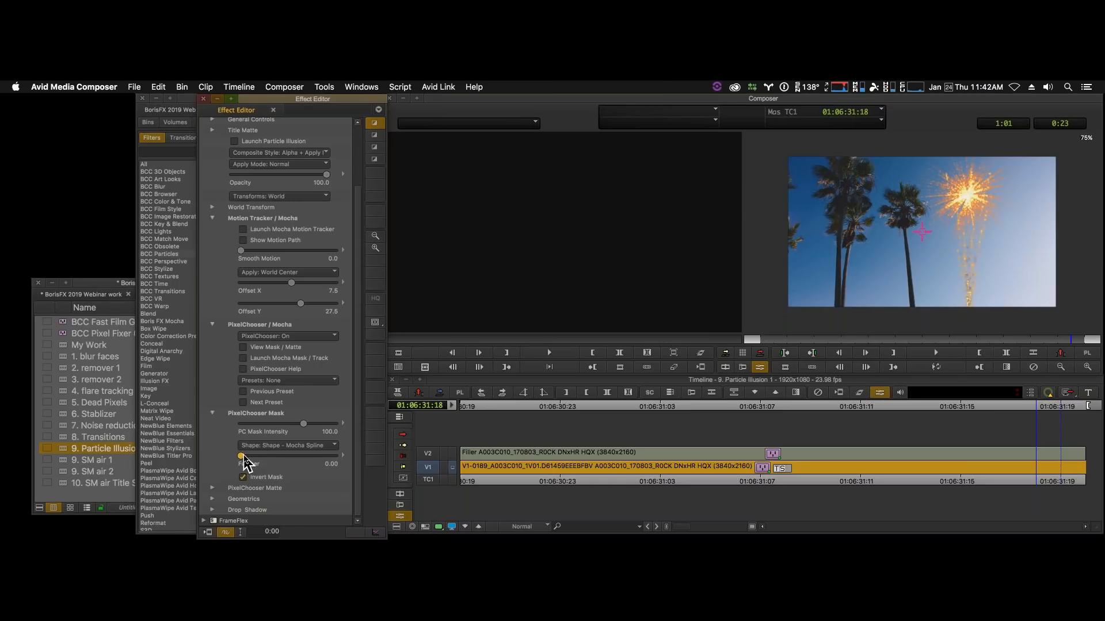
drag(244, 456, 275, 457)
drag(260, 456, 237, 455)
- Play the masked fireworks in a loop, scrub from 01:06:31:10 to 01:06:31:19, leave effect mode and return to the sequence start
click(949, 369)
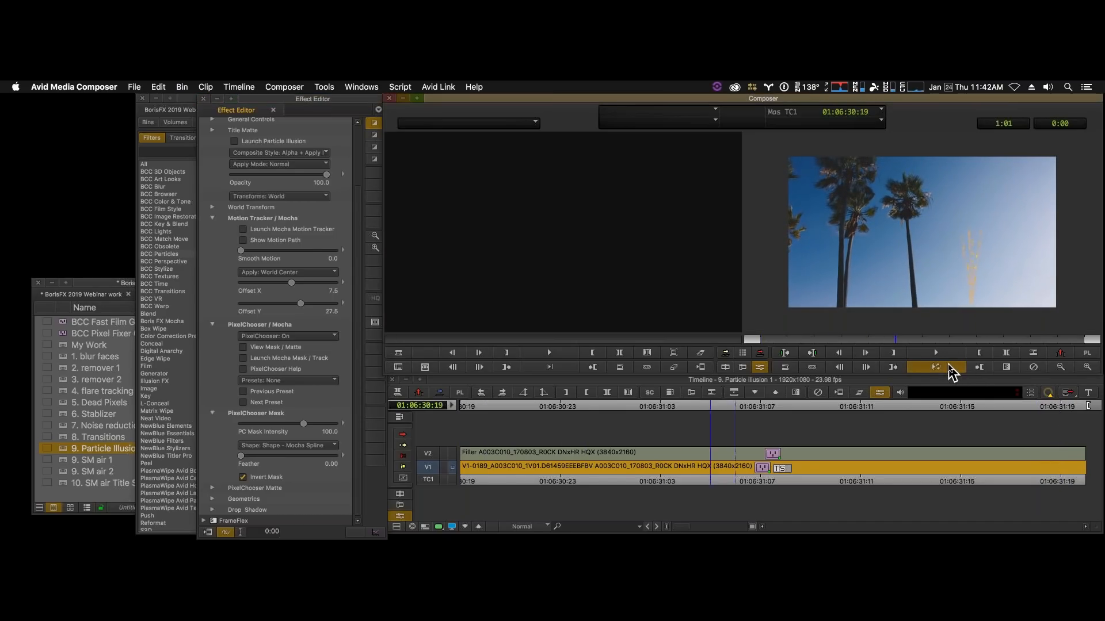
click(209, 532)
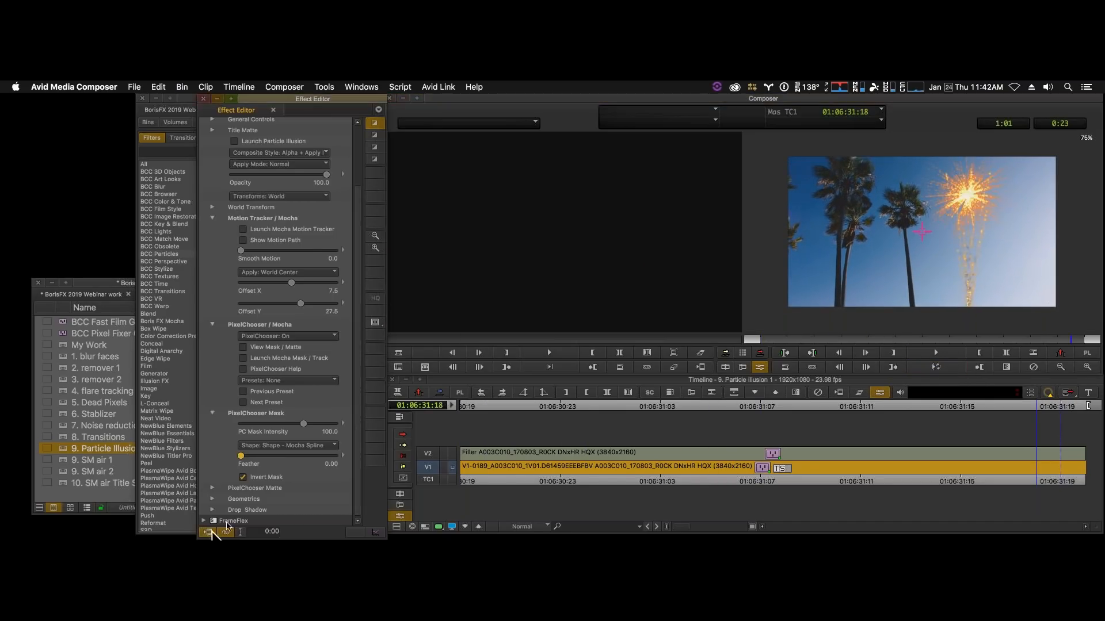
click(612, 337)
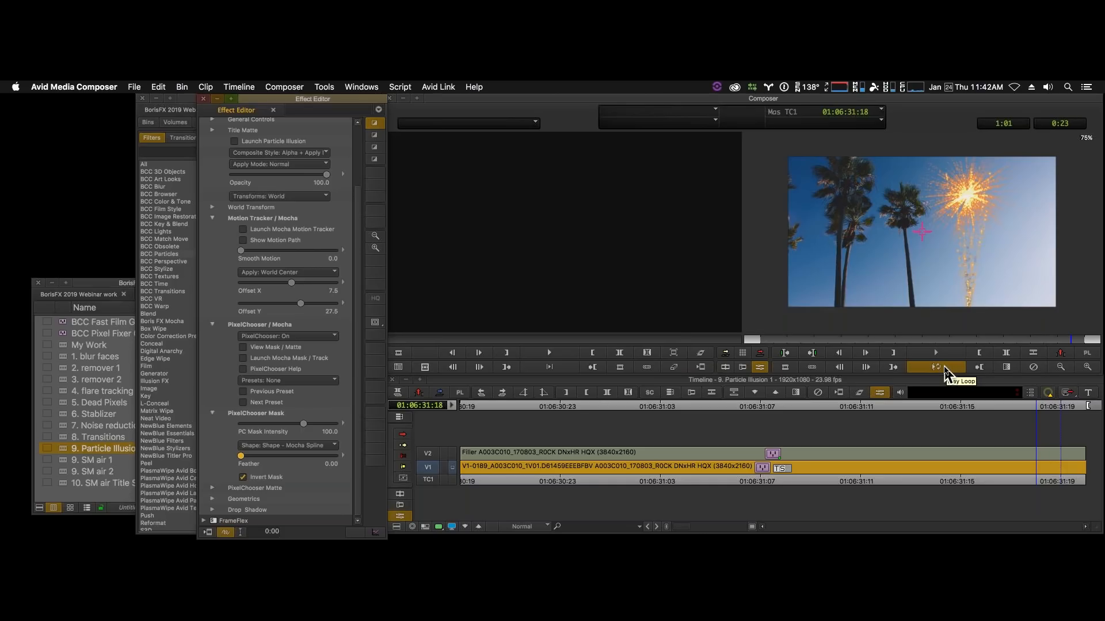
click(945, 372)
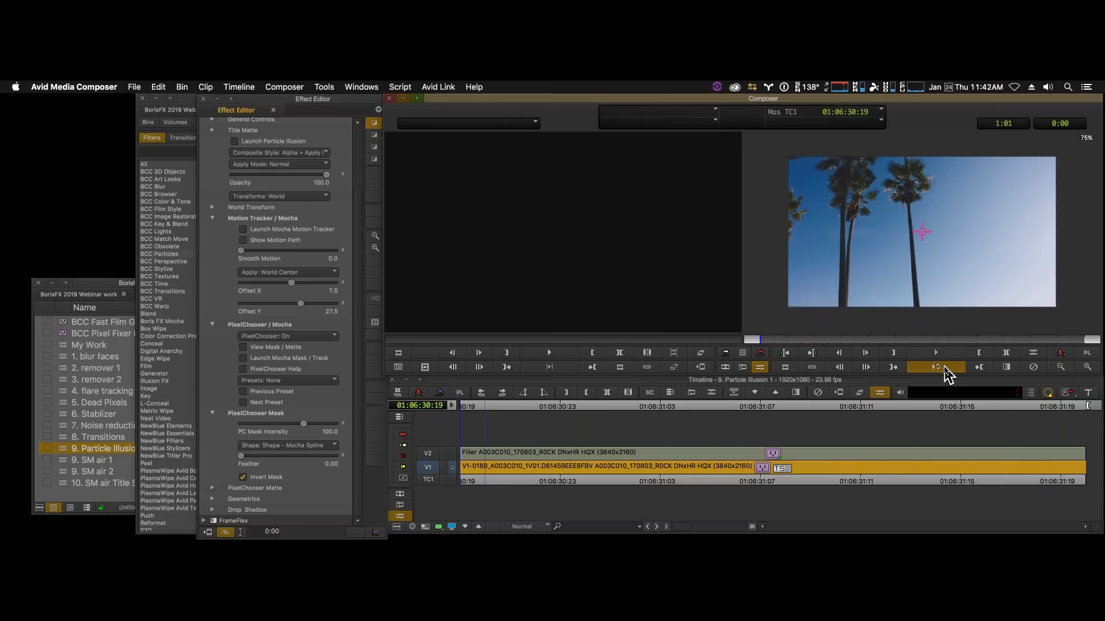
click(945, 369)
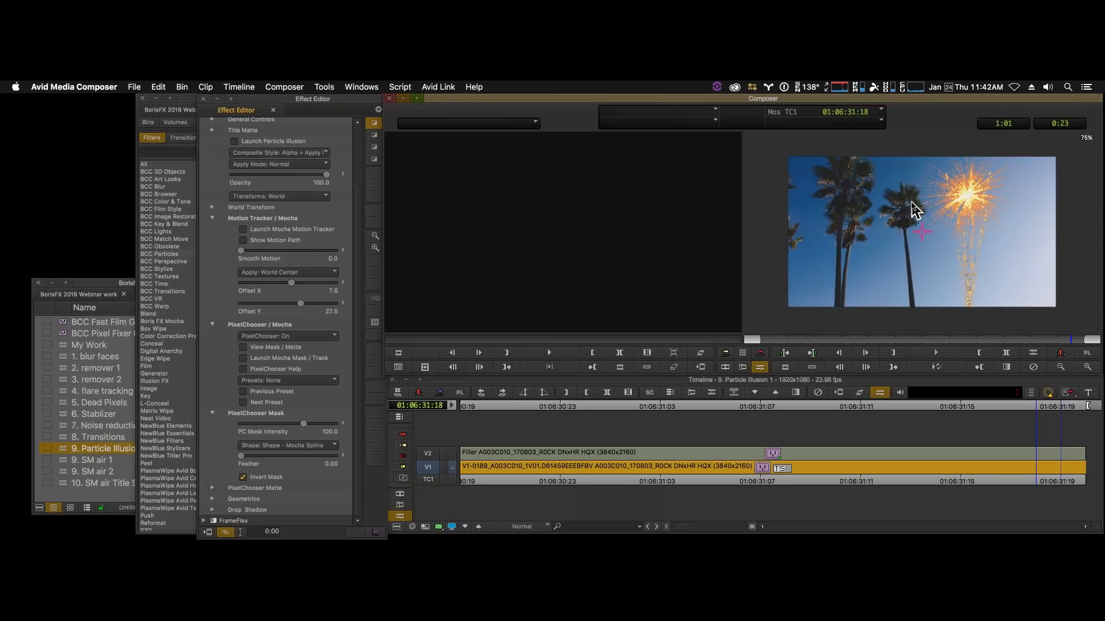
click(846, 479)
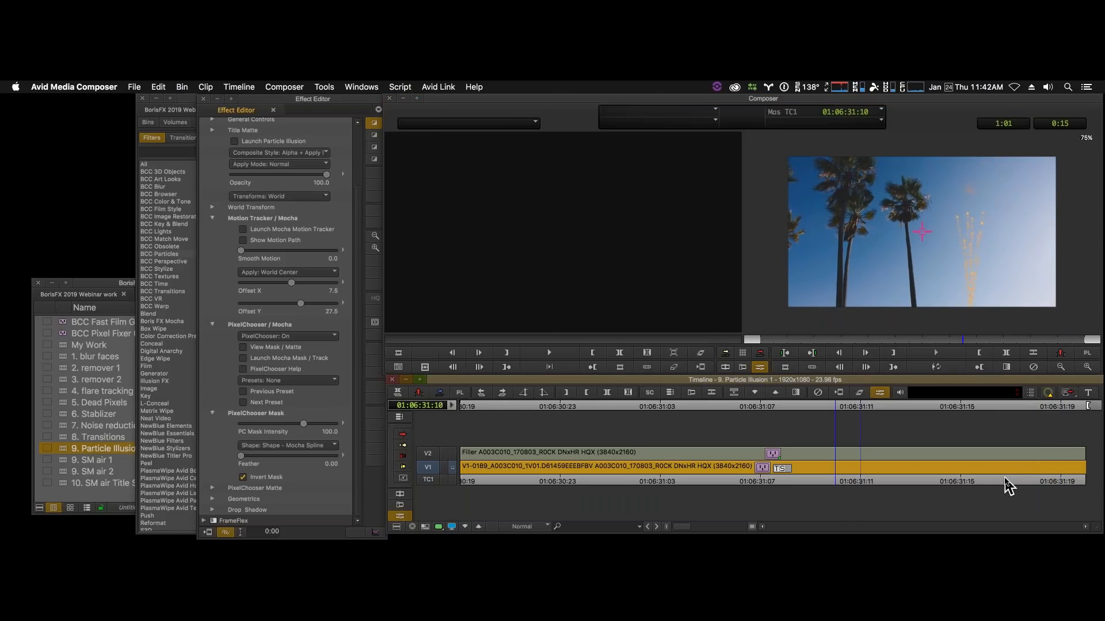
drag(1005, 479, 1077, 465)
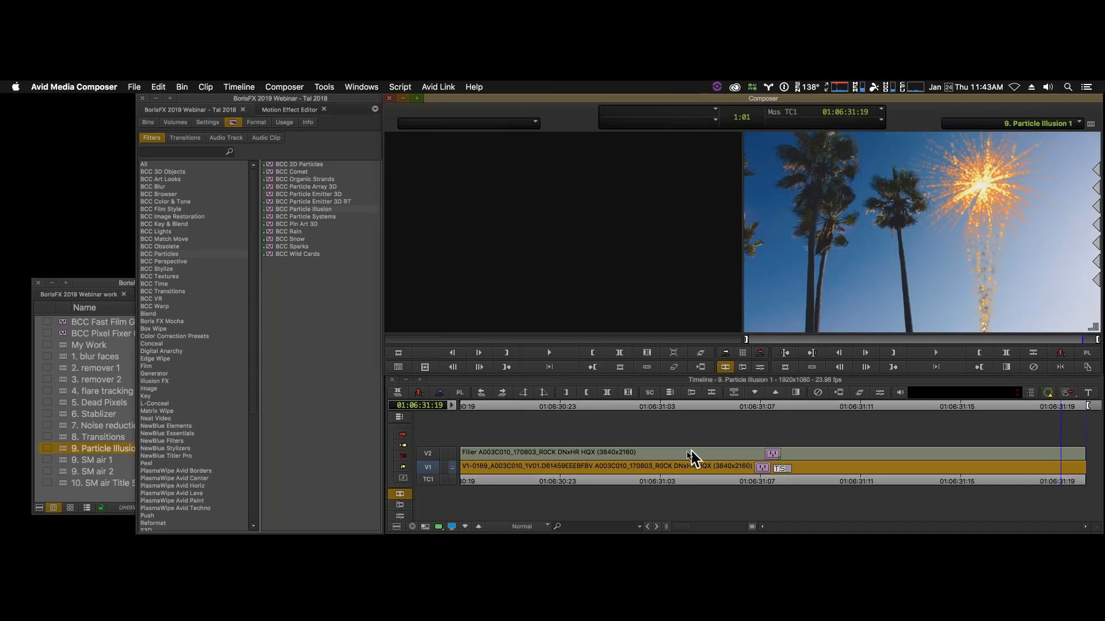
click(639, 481)
key(Home)
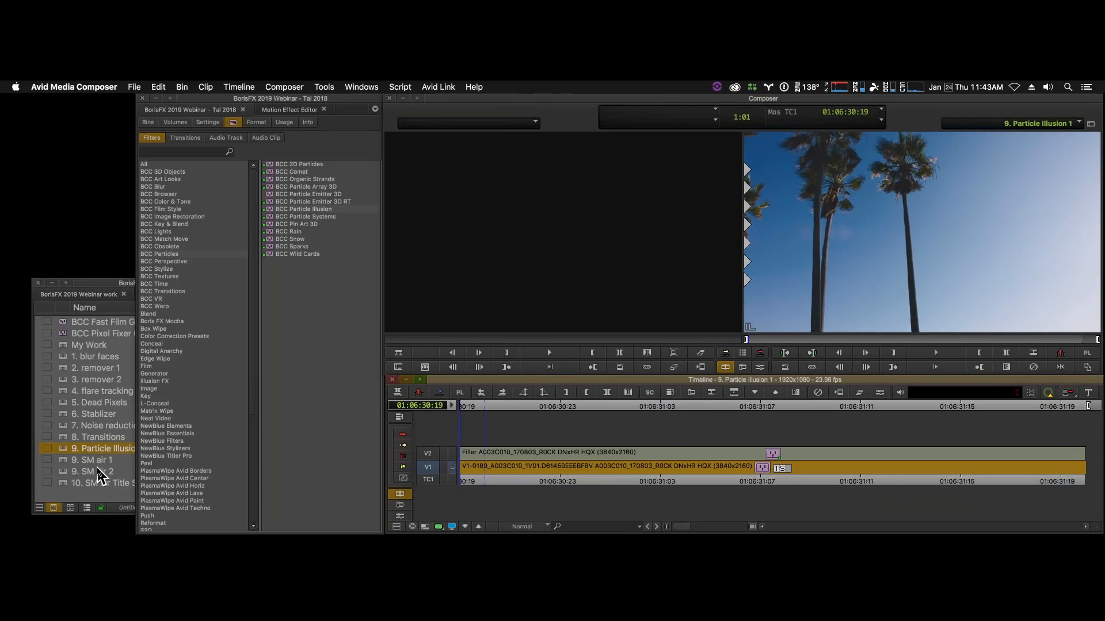
- Load the sequence 9. SM air 1 and play it through from its start at 01:01:22:13 twice
click(63, 463)
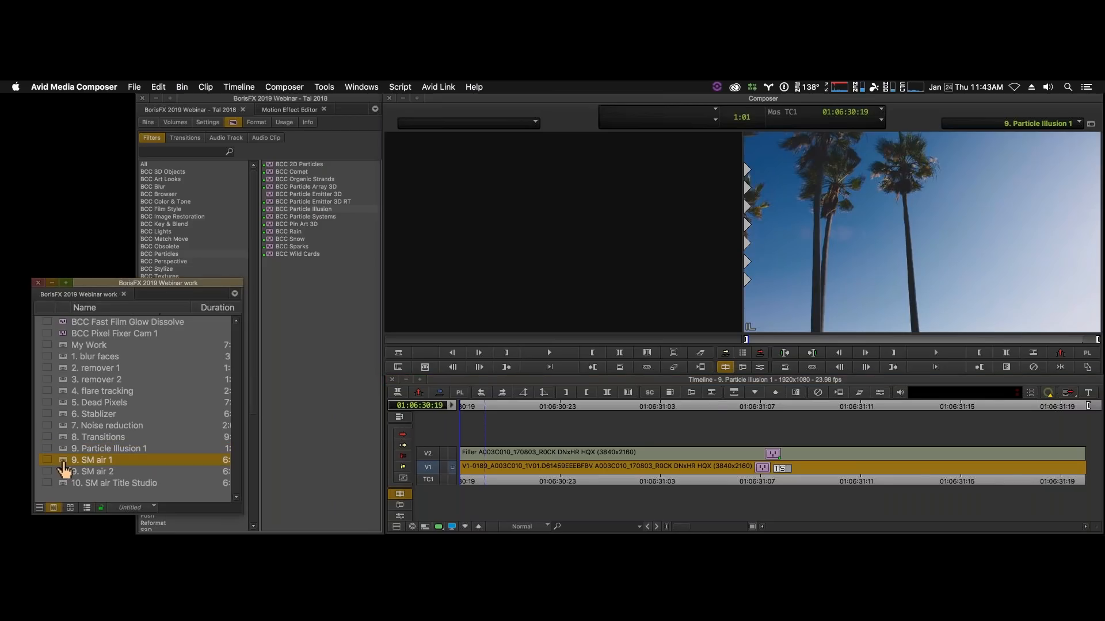
double_click(64, 464)
click(496, 482)
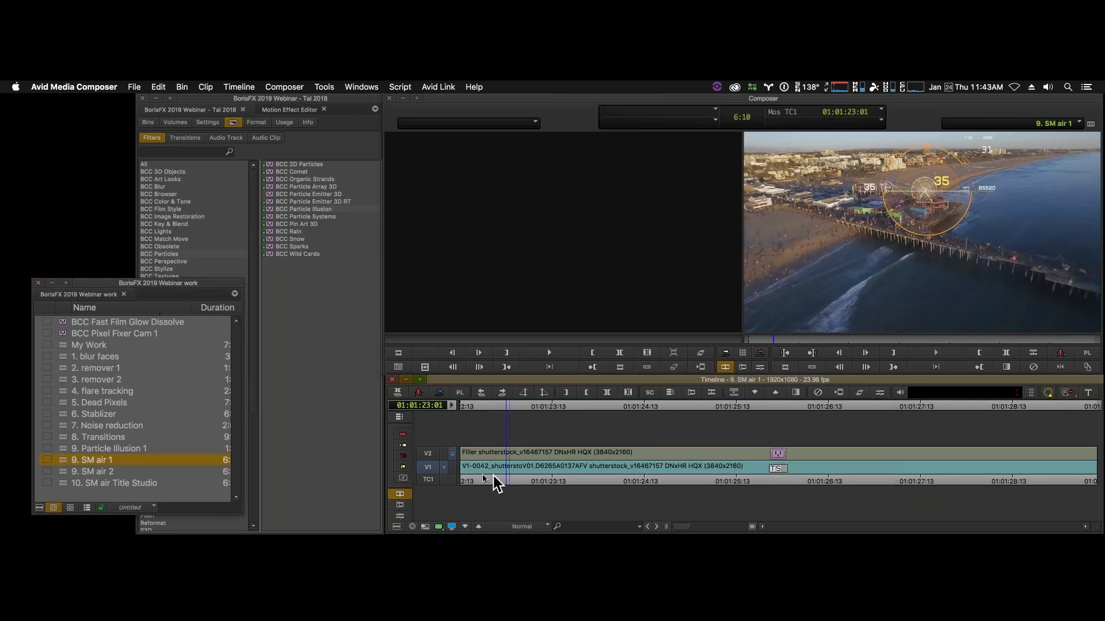
drag(496, 482, 450, 481)
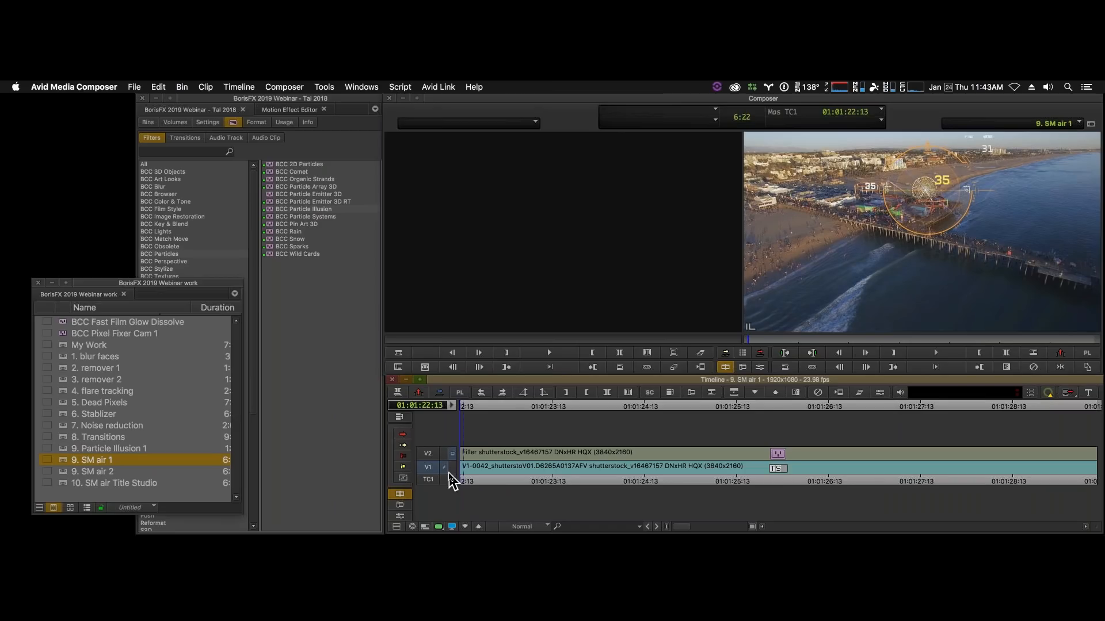
key(space)
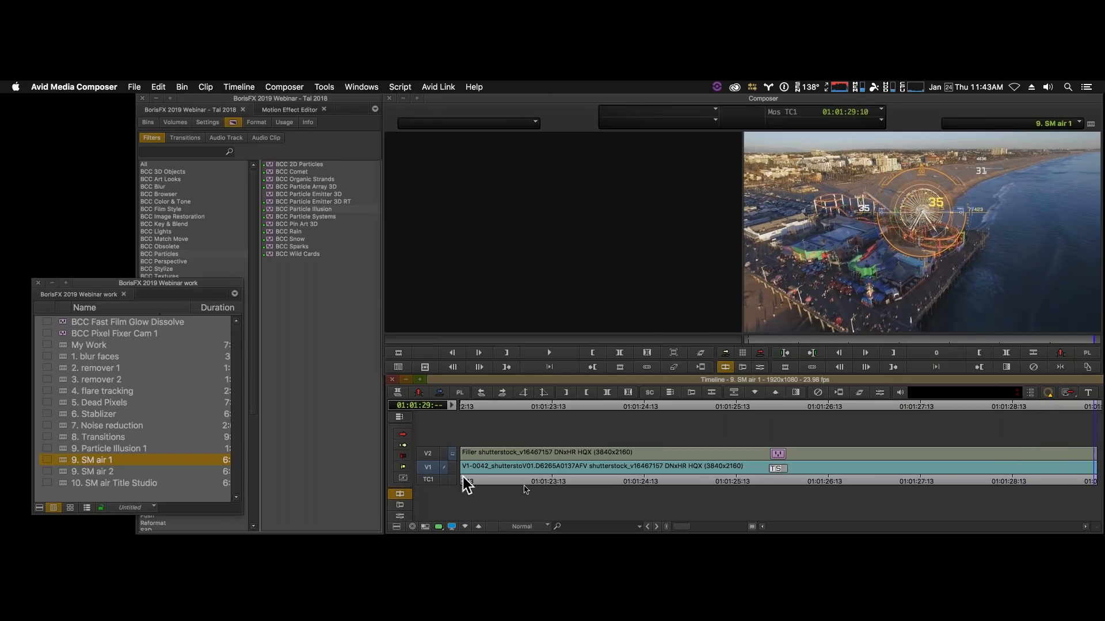
drag(539, 481, 437, 474)
key(space)
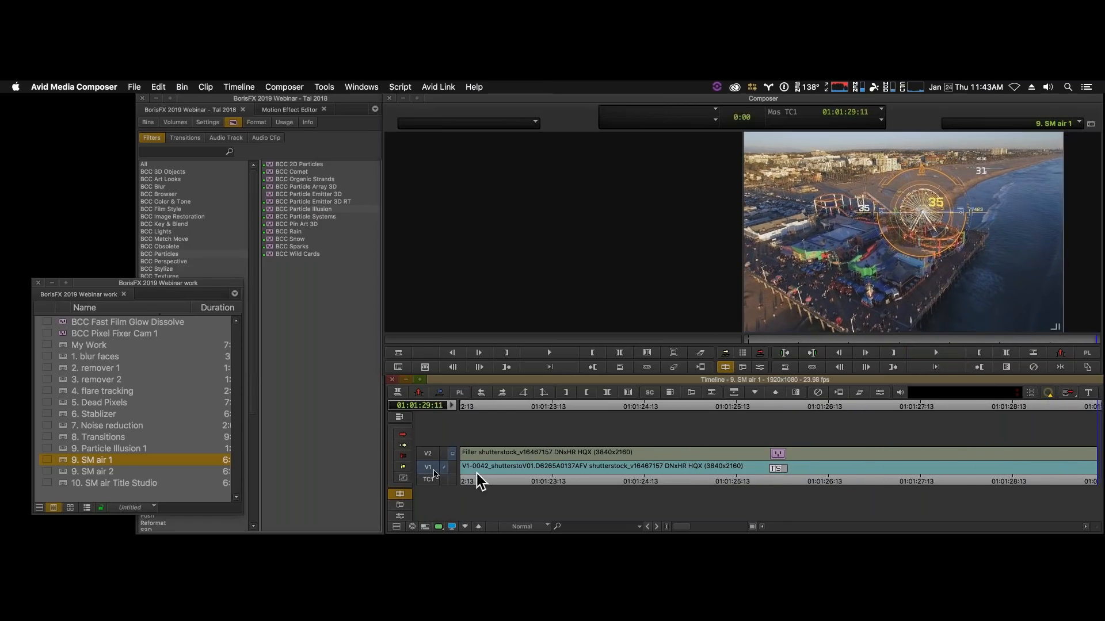
- Load the sequence 9. SM air 2 at its start, launch Particle Illusion from the V2 filler's effect and select the EnergyBeam Oneshot emitter
double_click(68, 473)
drag(463, 483, 443, 482)
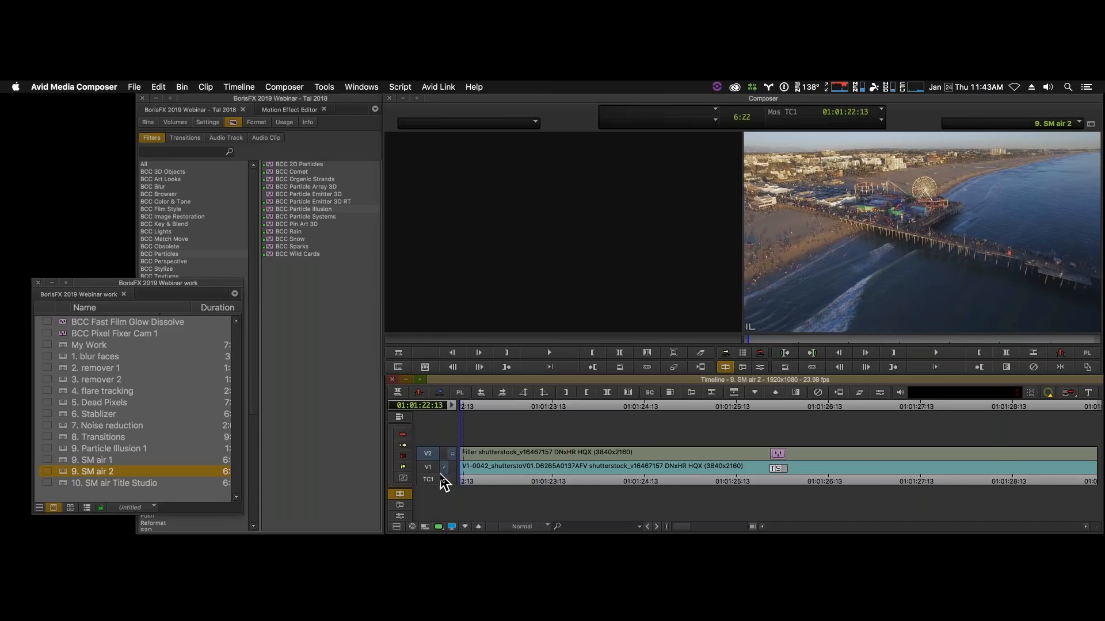
click(761, 369)
click(573, 456)
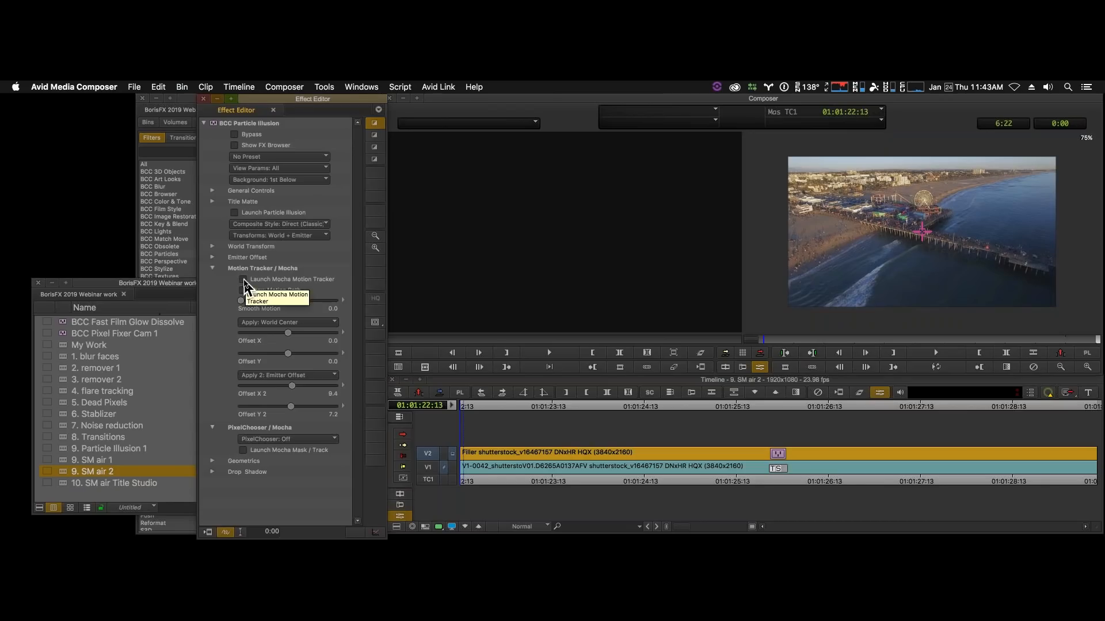
click(233, 213)
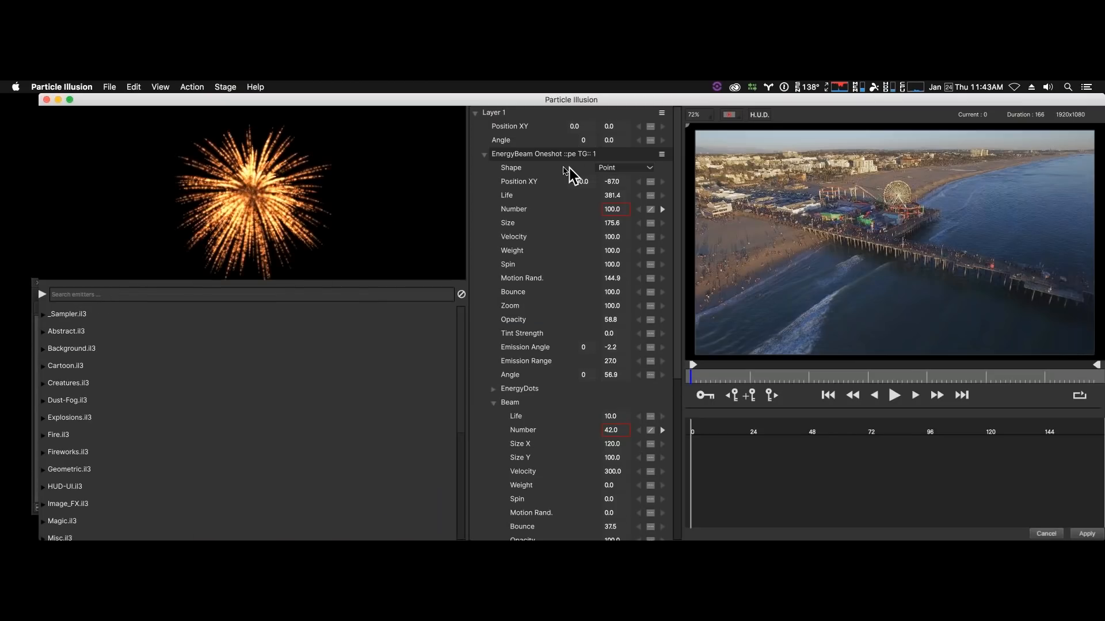
click(543, 155)
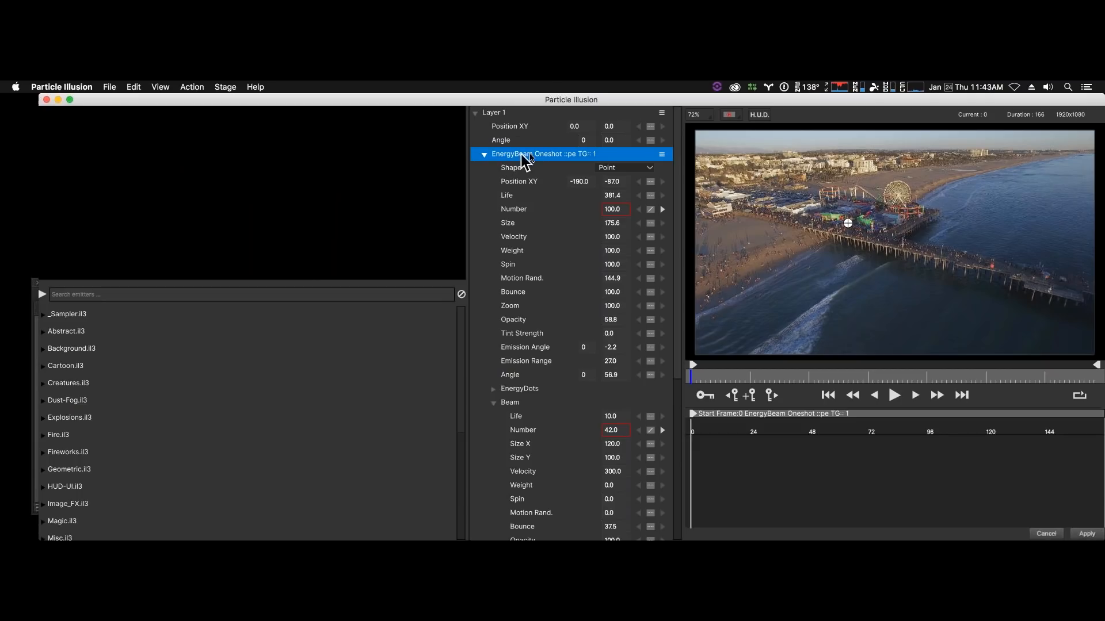
- Search the emitter library for "beam" and browse the matching emitters down to the Misc category
click(109, 294)
scroll(129, 366, down, 5)
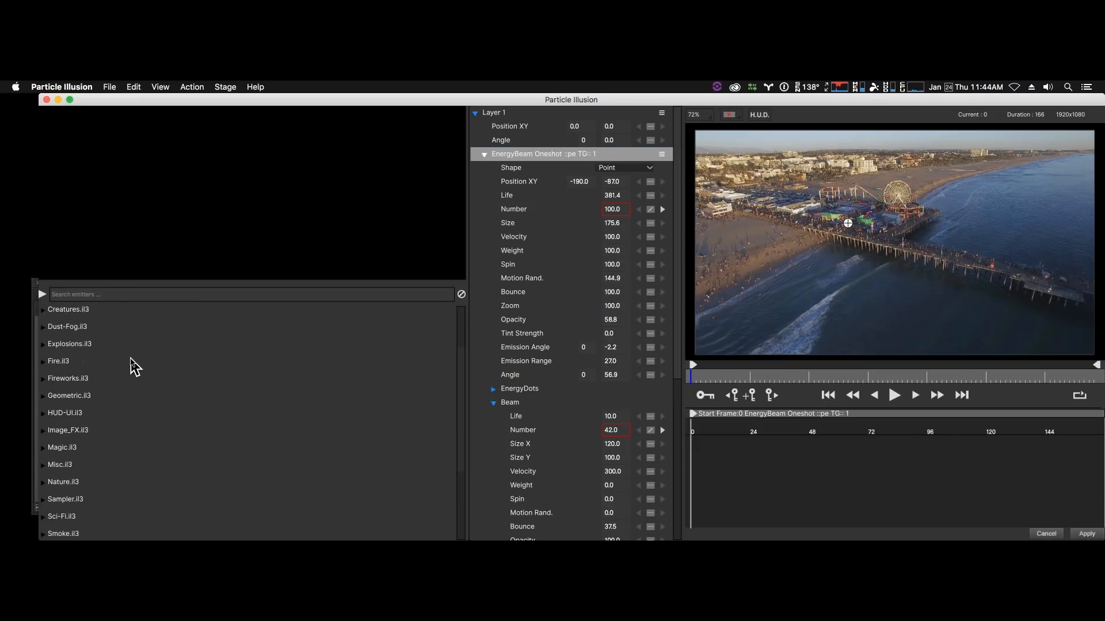
scroll(130, 365, up, 5)
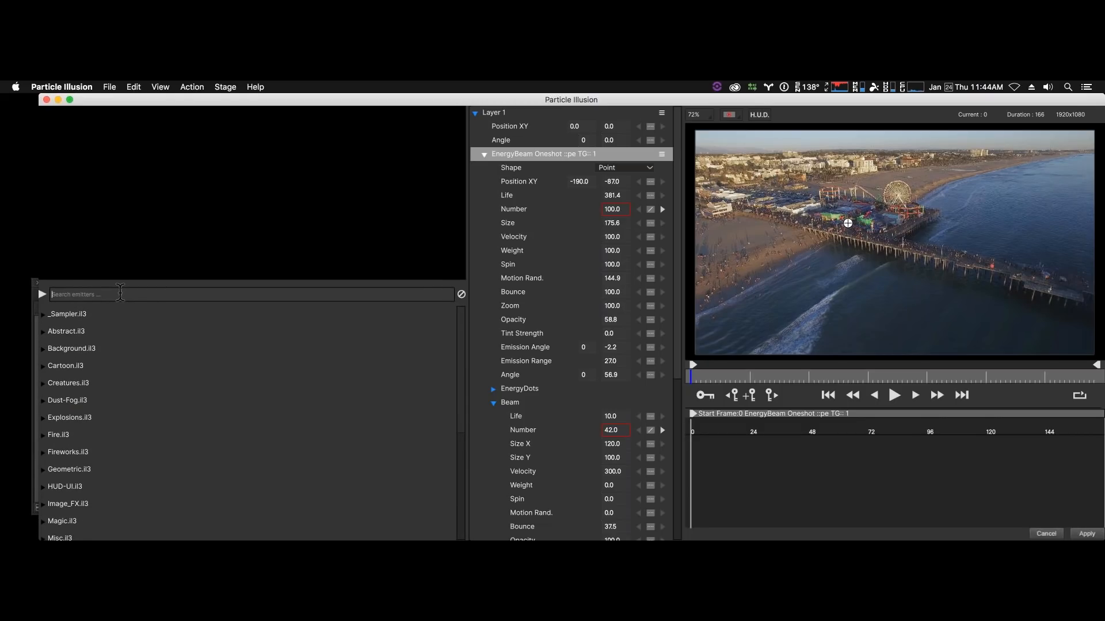
text(beam)
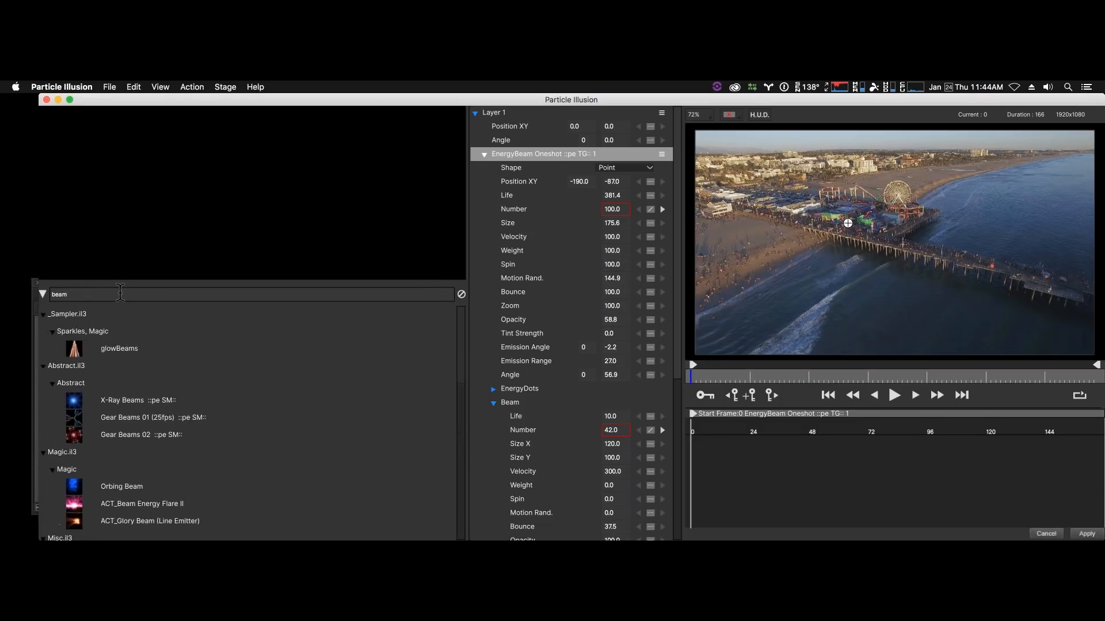
scroll(119, 518, down, 1)
scroll(118, 383, down, 8)
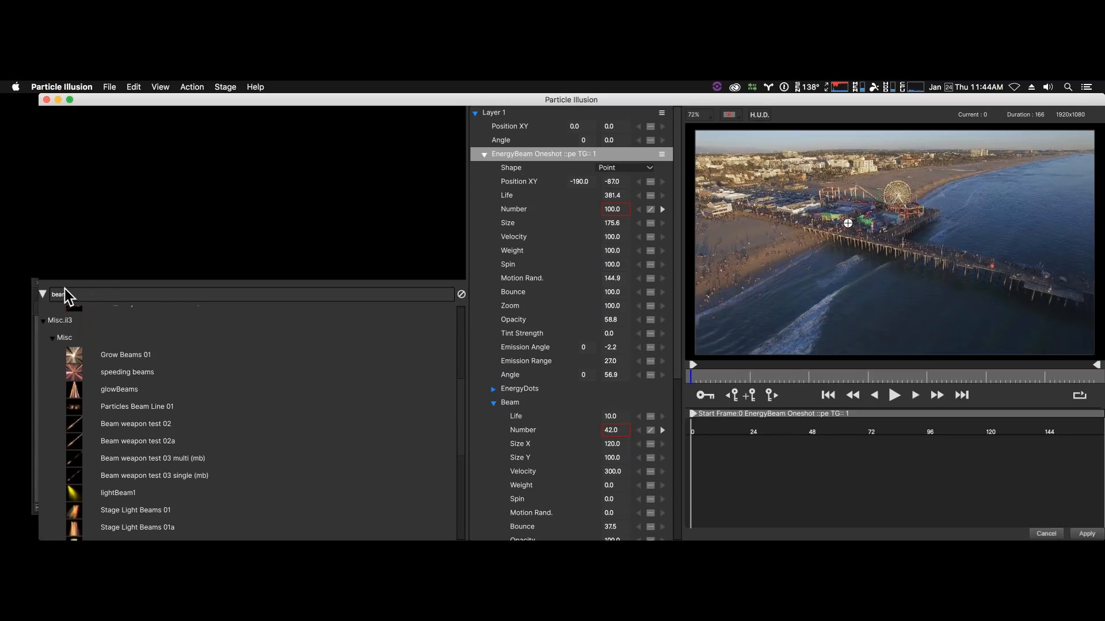
- Search the emitter library for "oneshot", preview the EnergyBeam Oneshot emitter and apply the Particle Illusion setup to the clip
drag(69, 295, 35, 290)
text(one)
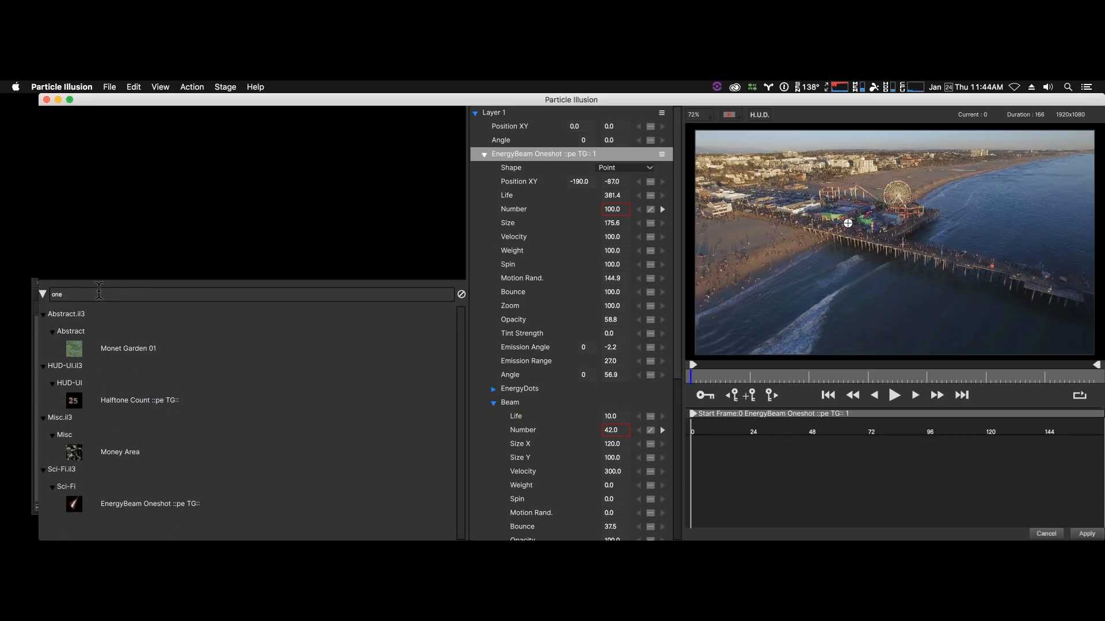
text(shot)
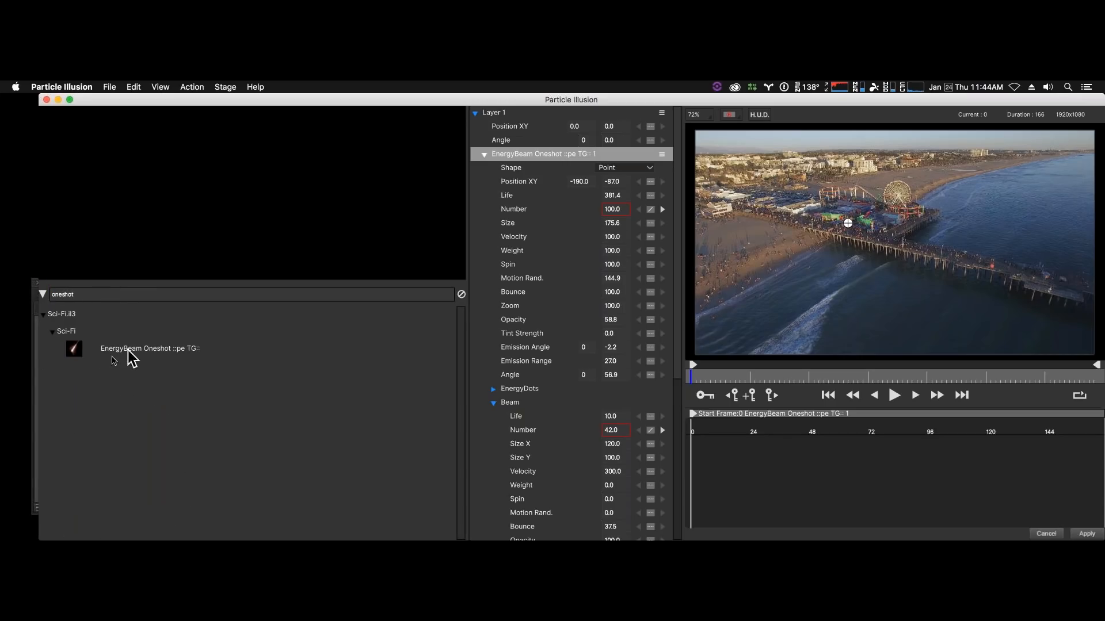
click(74, 353)
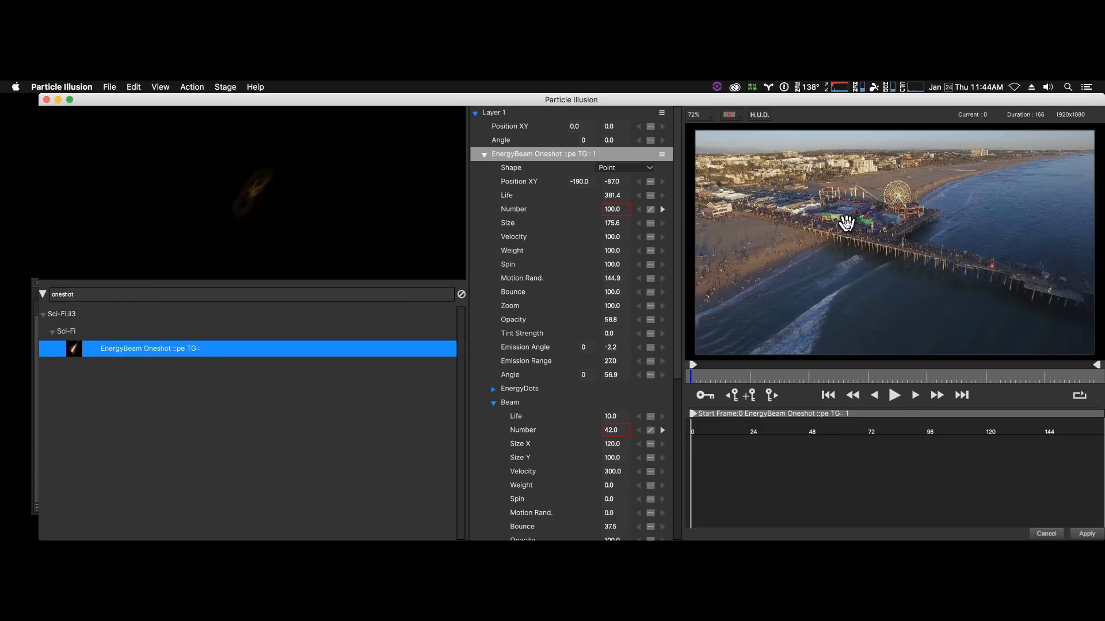
click(1092, 534)
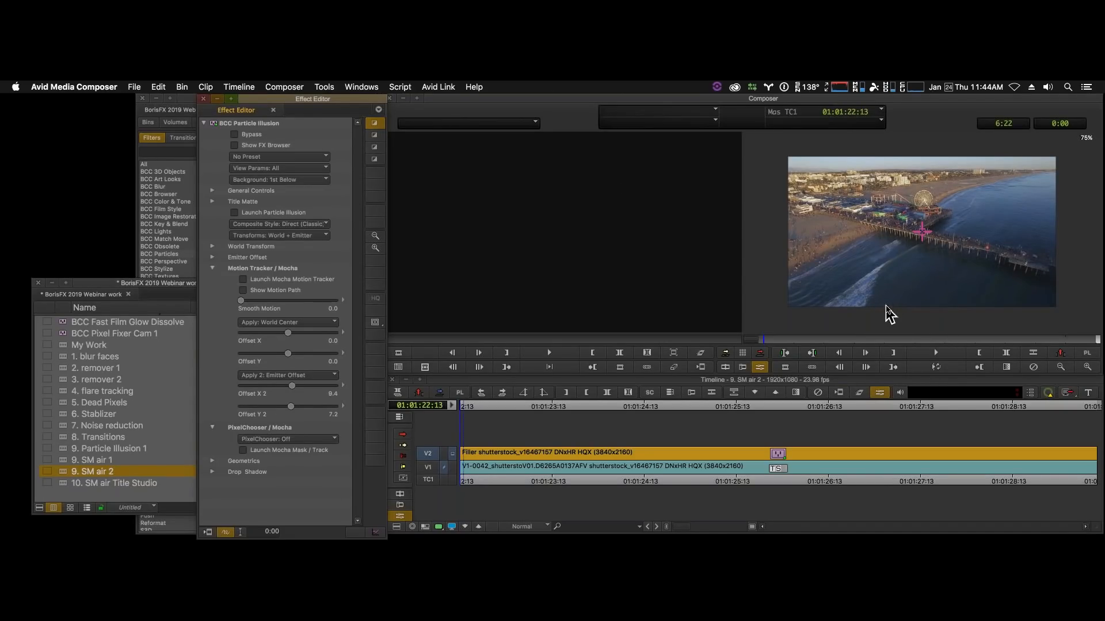
- Leave effect mode, check the beam at 01:01:24:22 and play 9. SM air 2 through from its start
click(208, 532)
click(613, 336)
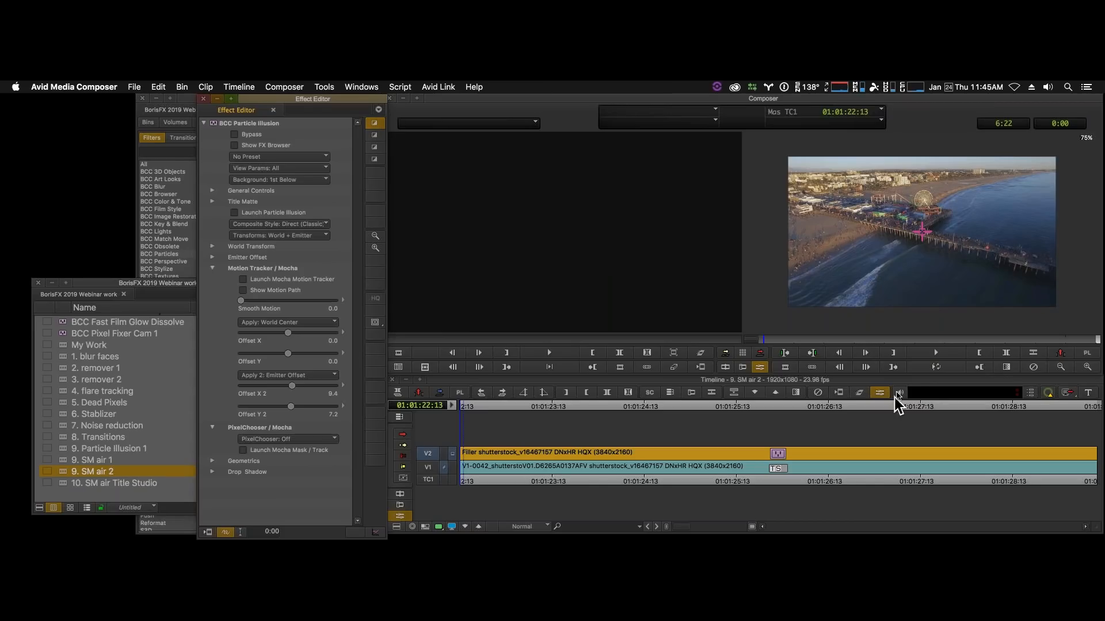
click(680, 480)
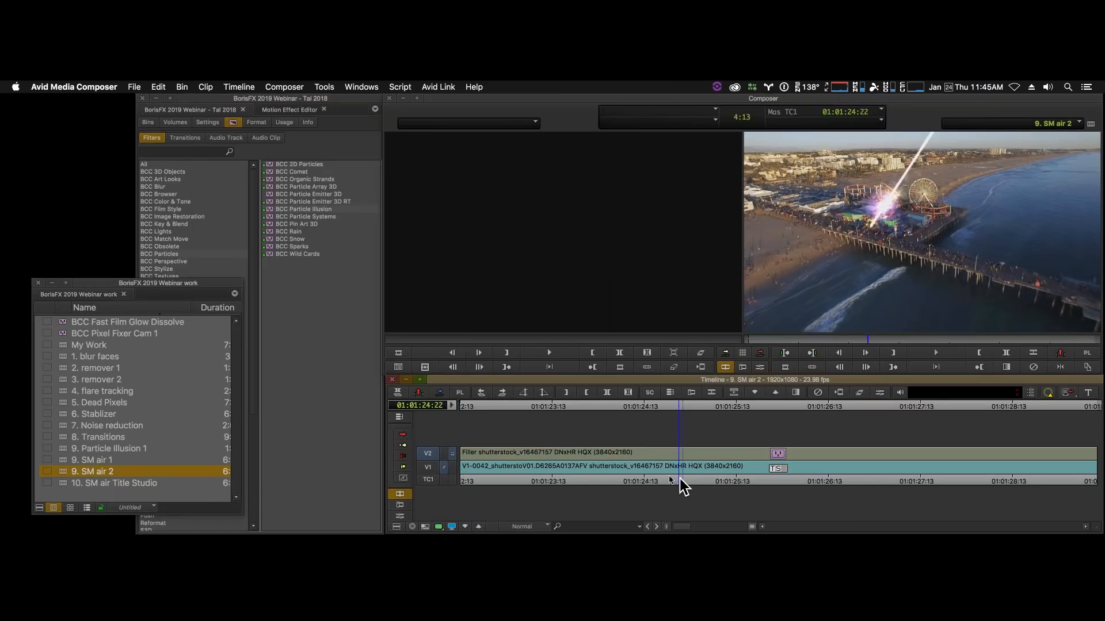
drag(680, 479, 413, 472)
key(space)
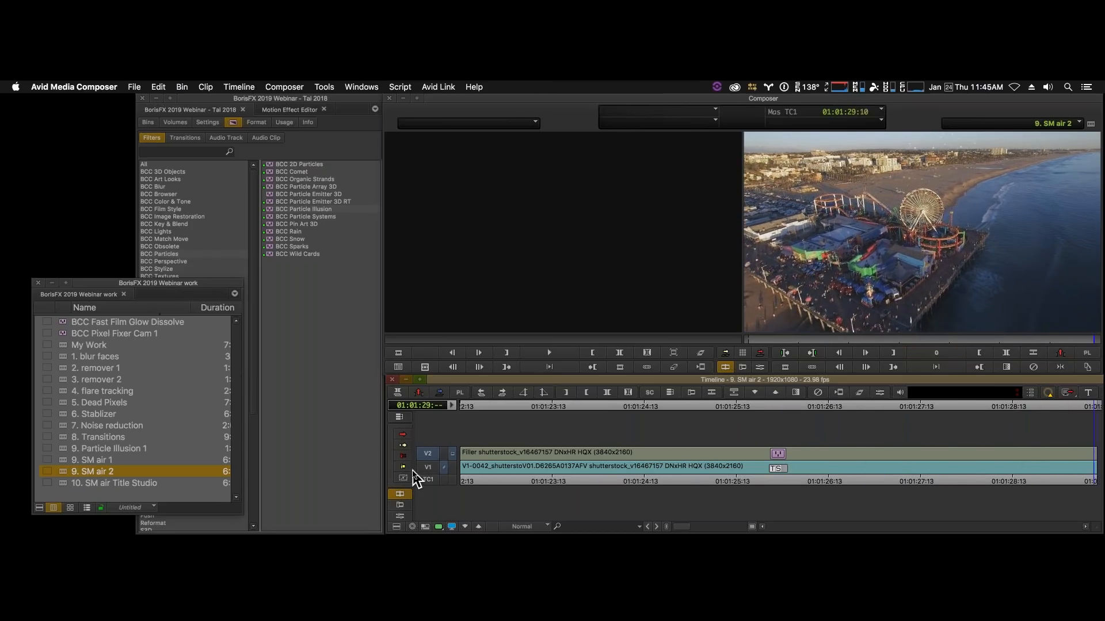
- Replay the energy beam shot from the sequence start at 01:01:22:13, stopping the final pass at 01:01:28:01
drag(514, 482, 386, 465)
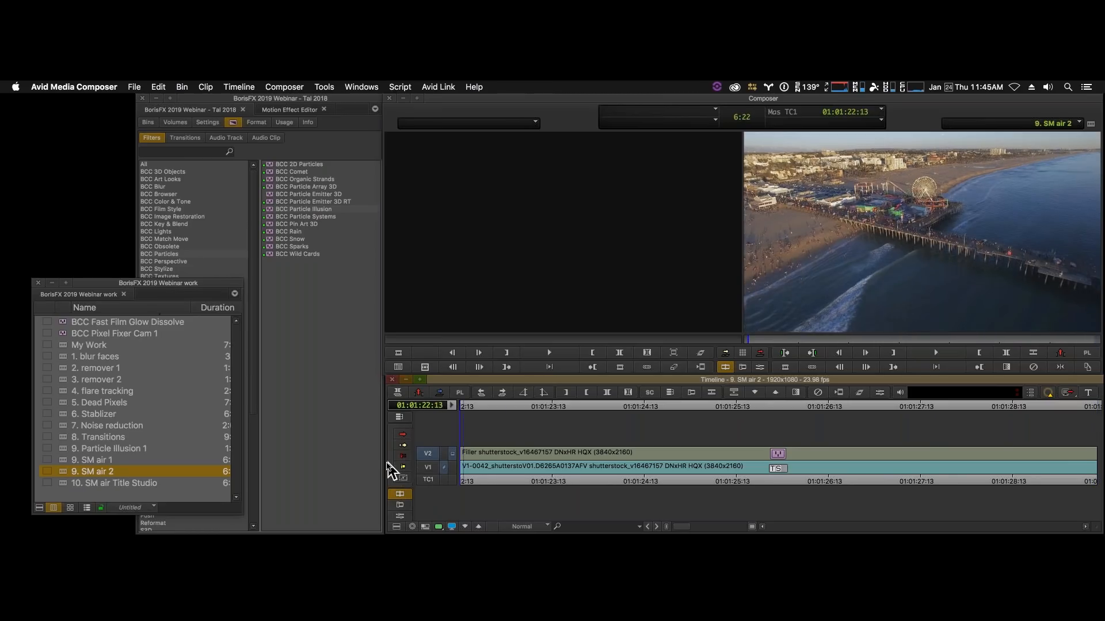
key(space)
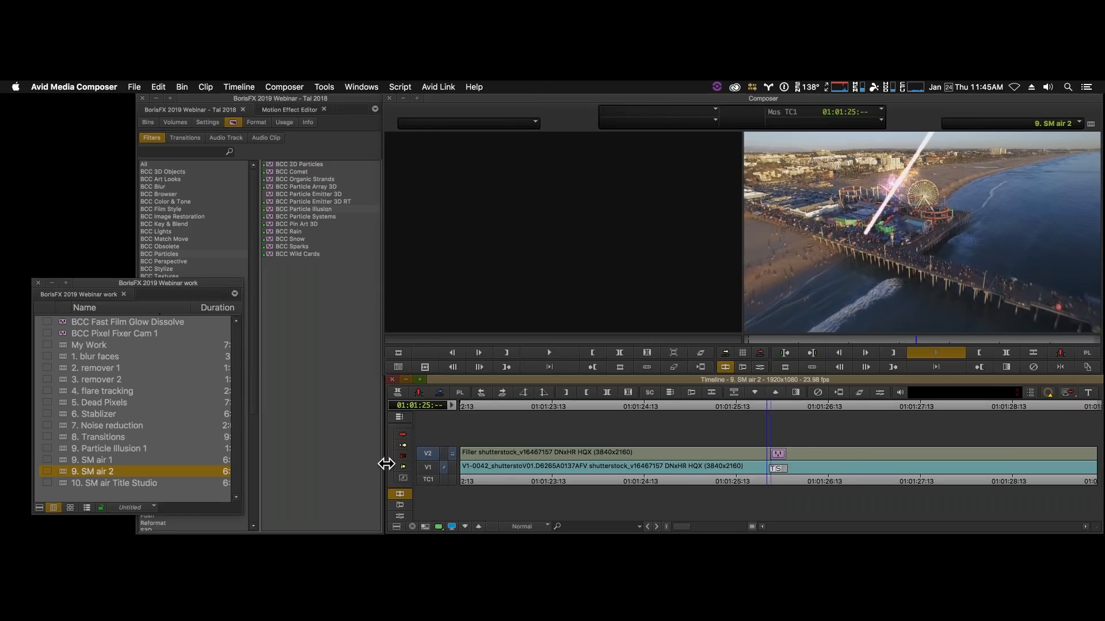
key(space)
drag(683, 484, 411, 462)
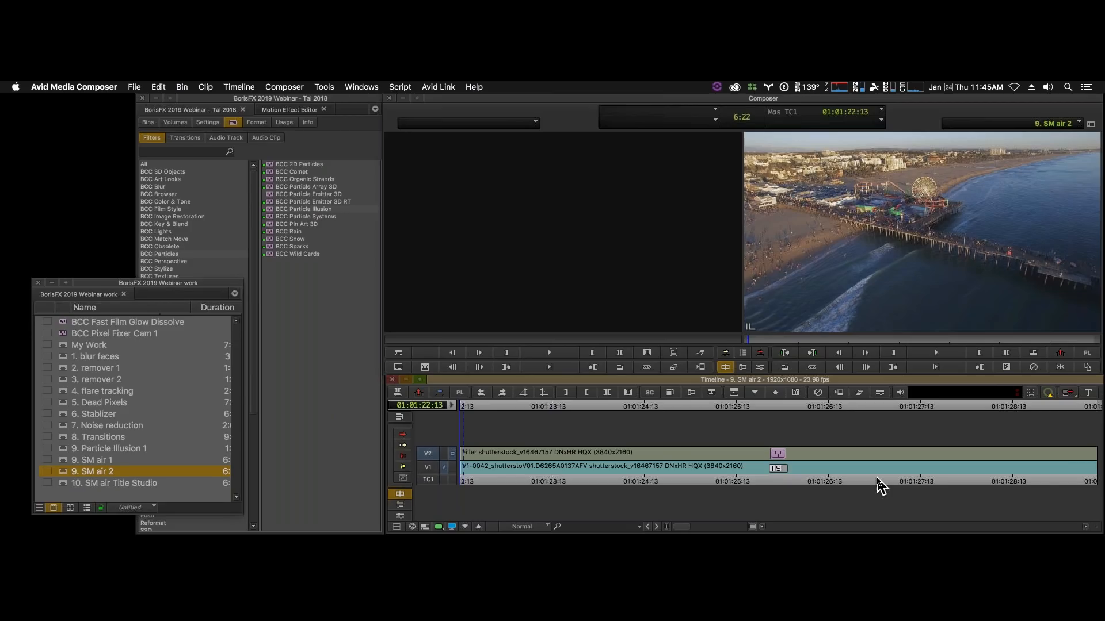
key(space)
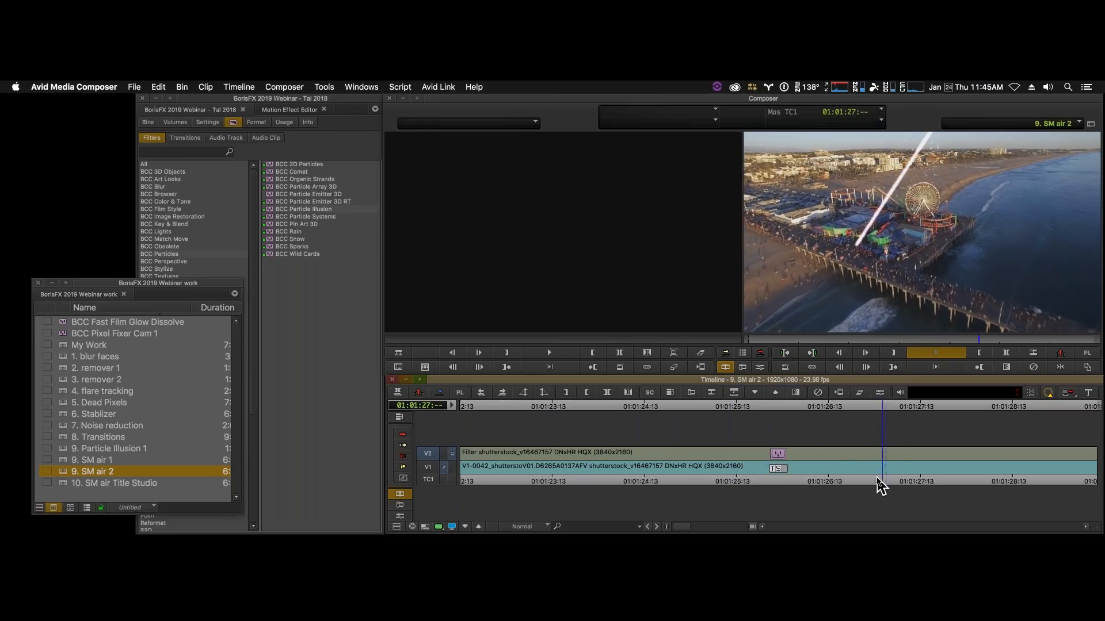
key(space)
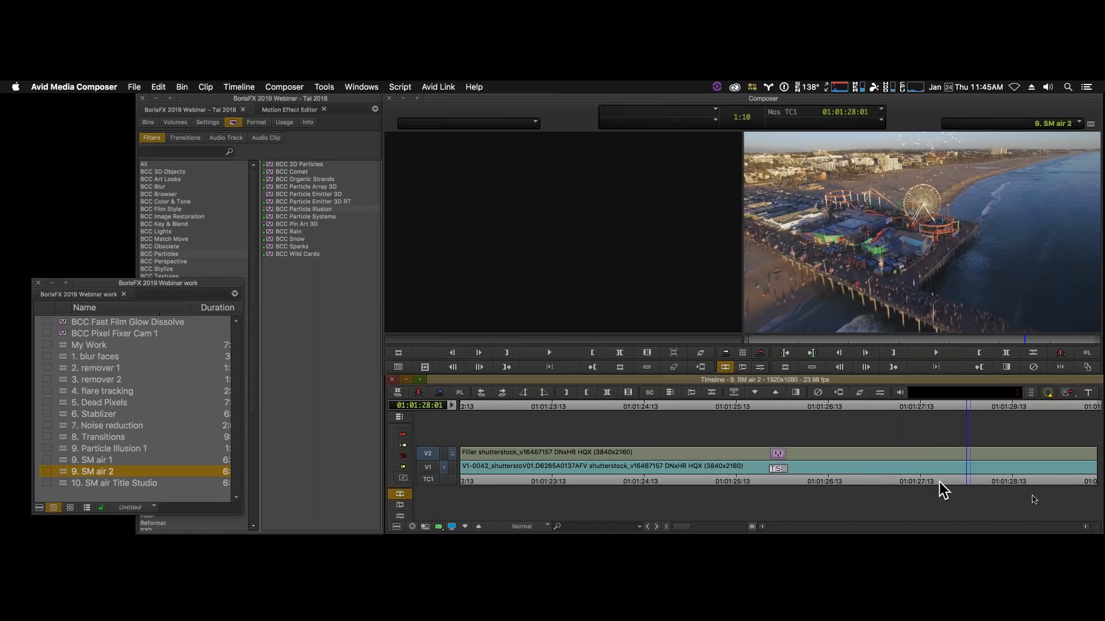
- Scrub the beam shot from the sequence start to 01:01:26:23, then from 01:01:25:02 to 01:01:25:19
click(658, 481)
drag(641, 478, 435, 479)
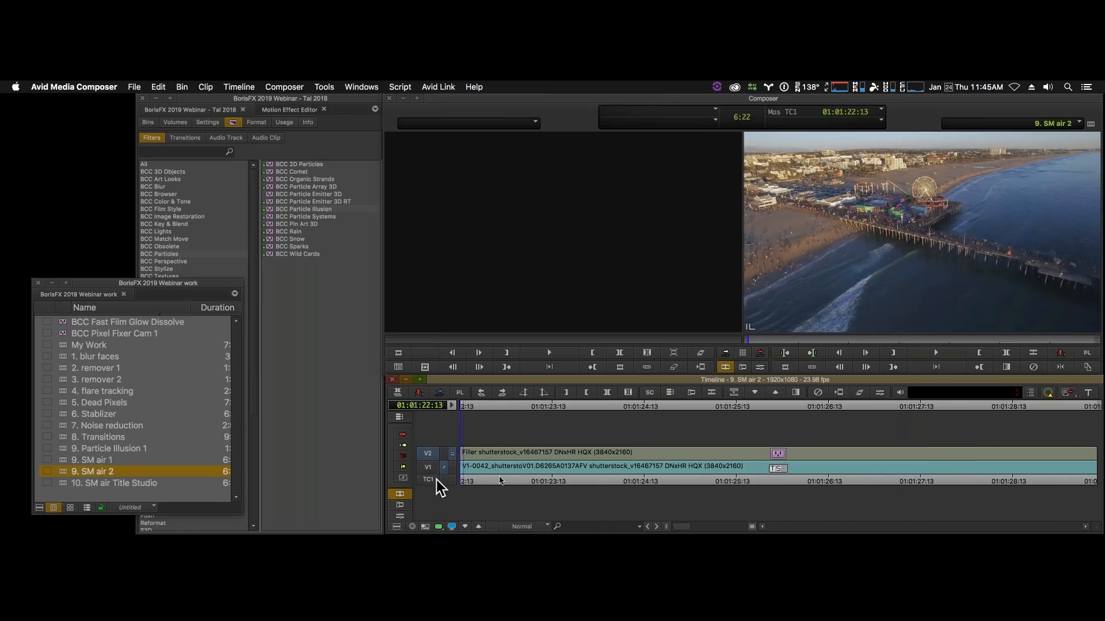
drag(595, 476, 872, 485)
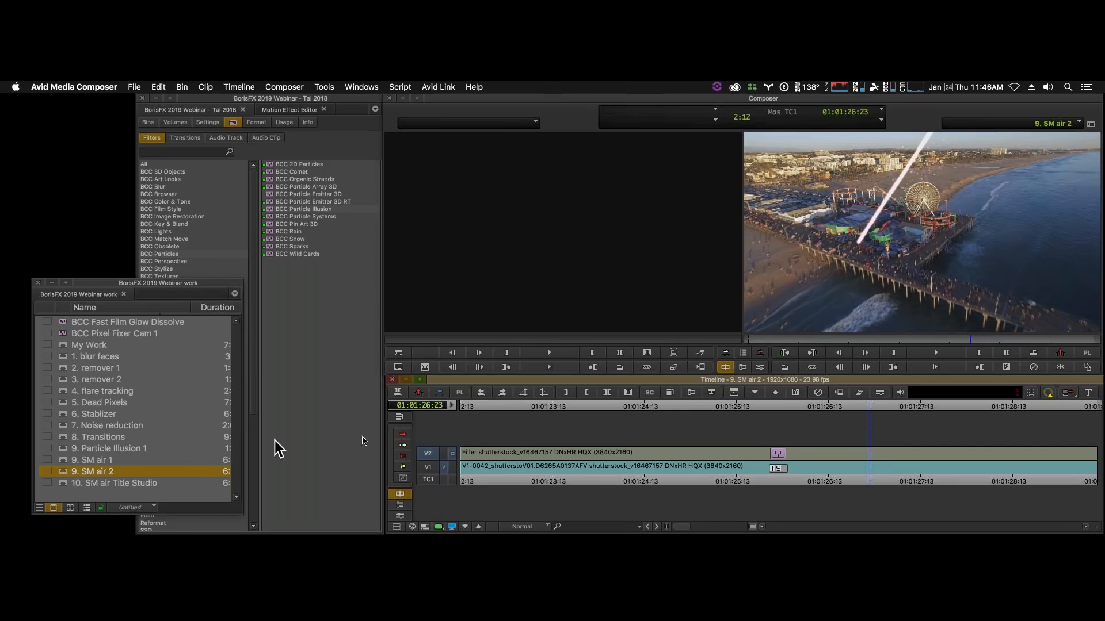
click(697, 481)
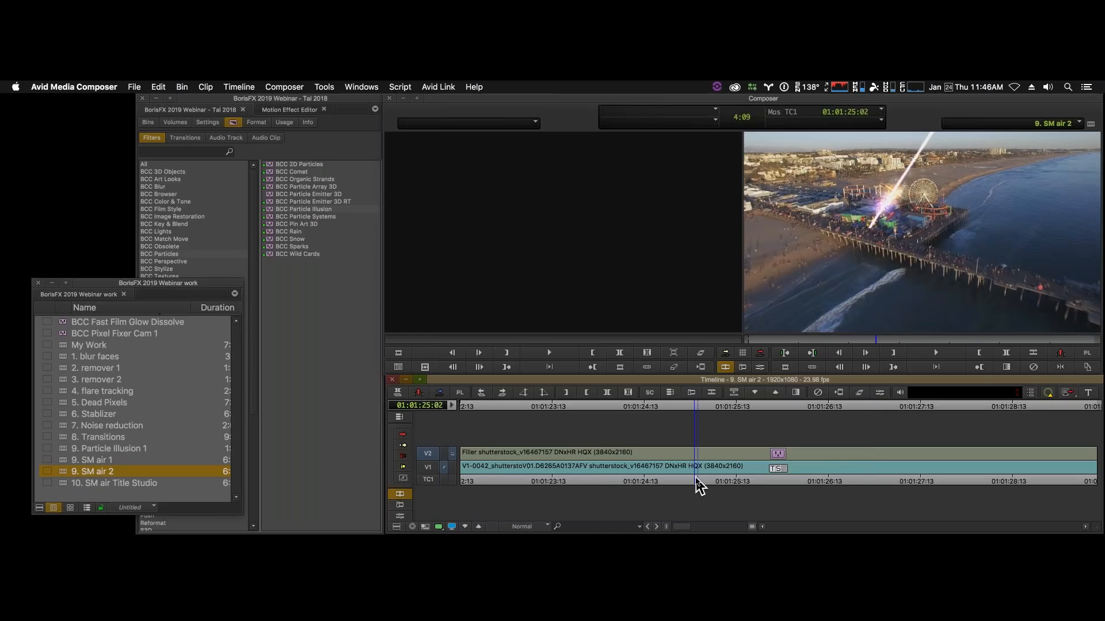
drag(693, 478, 762, 476)
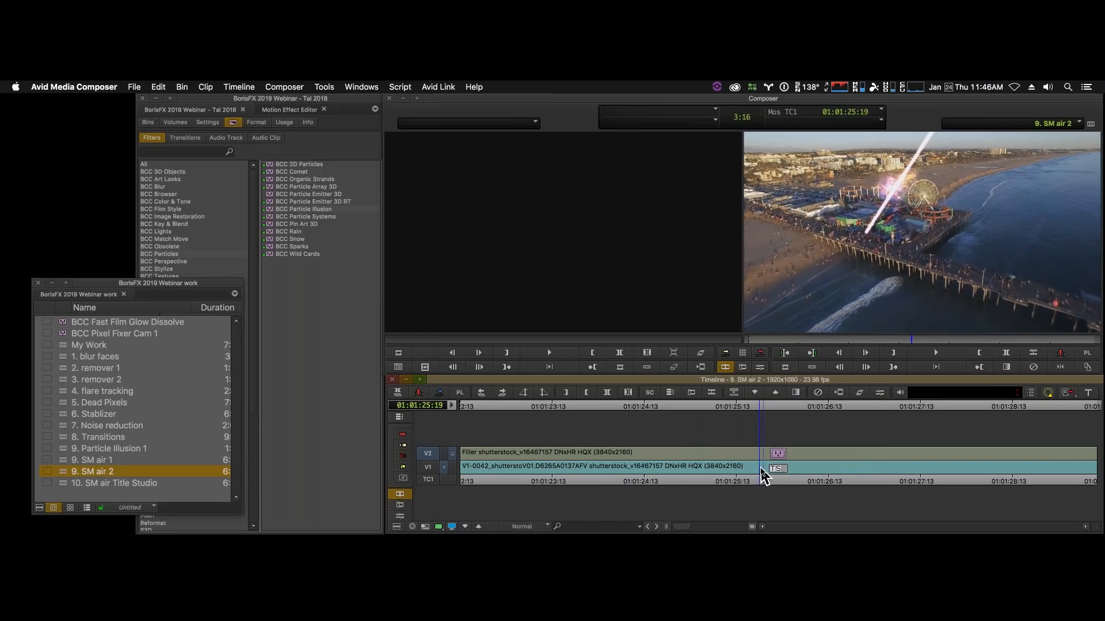
- Load the sequence 10. SM air Title Studio and scrub its animated title to 01:01:26:08, then back to 01:01:23:15
double_click(65, 484)
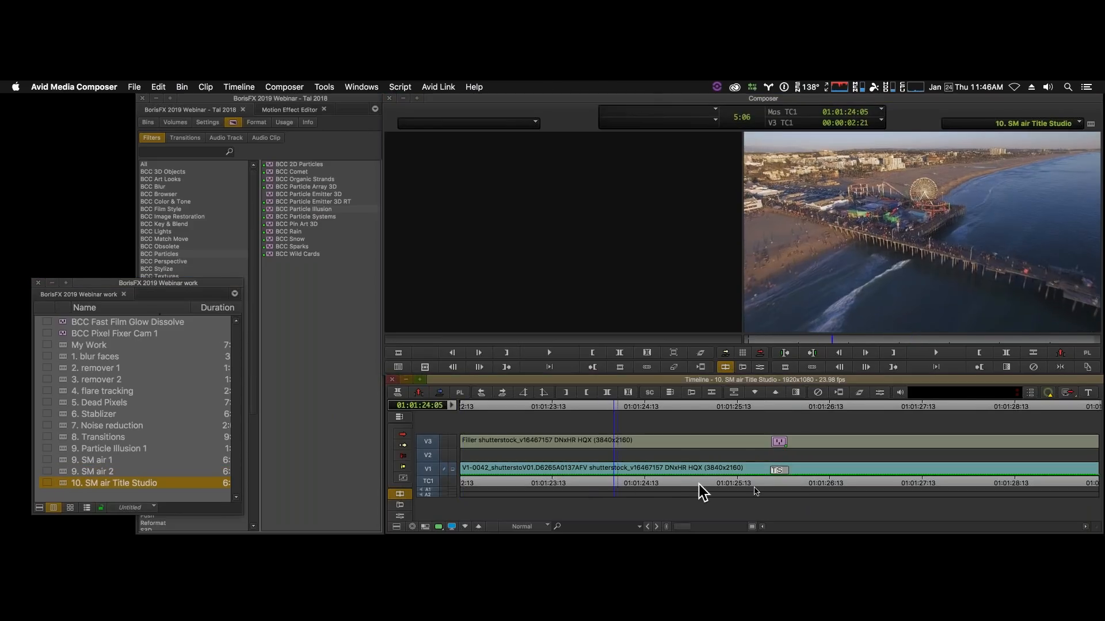
drag(699, 485, 812, 483)
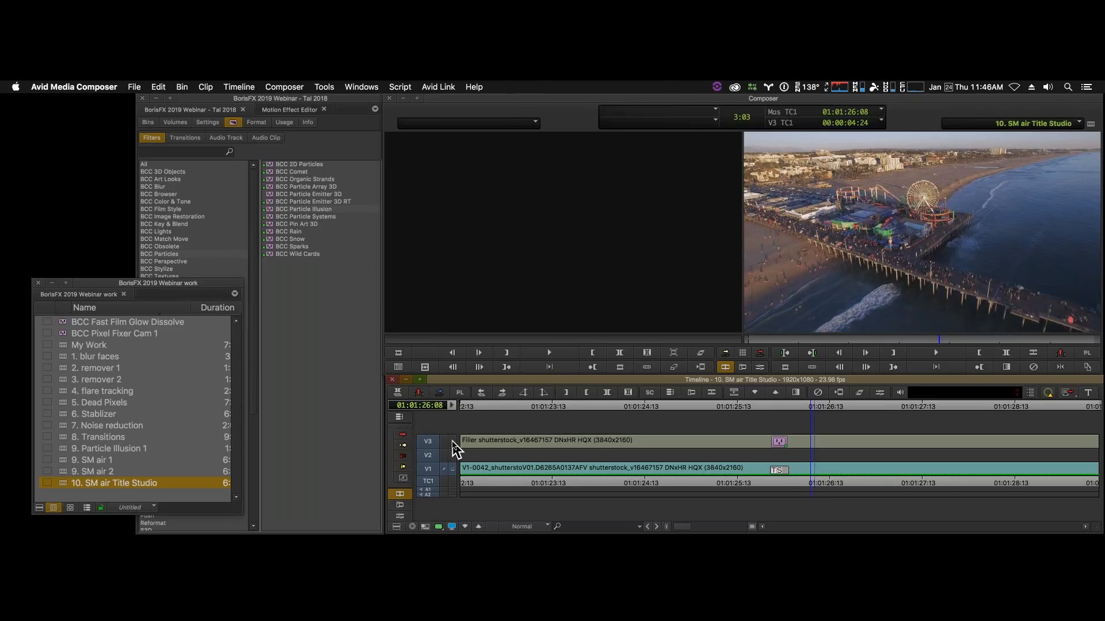
click(854, 482)
drag(857, 481, 563, 462)
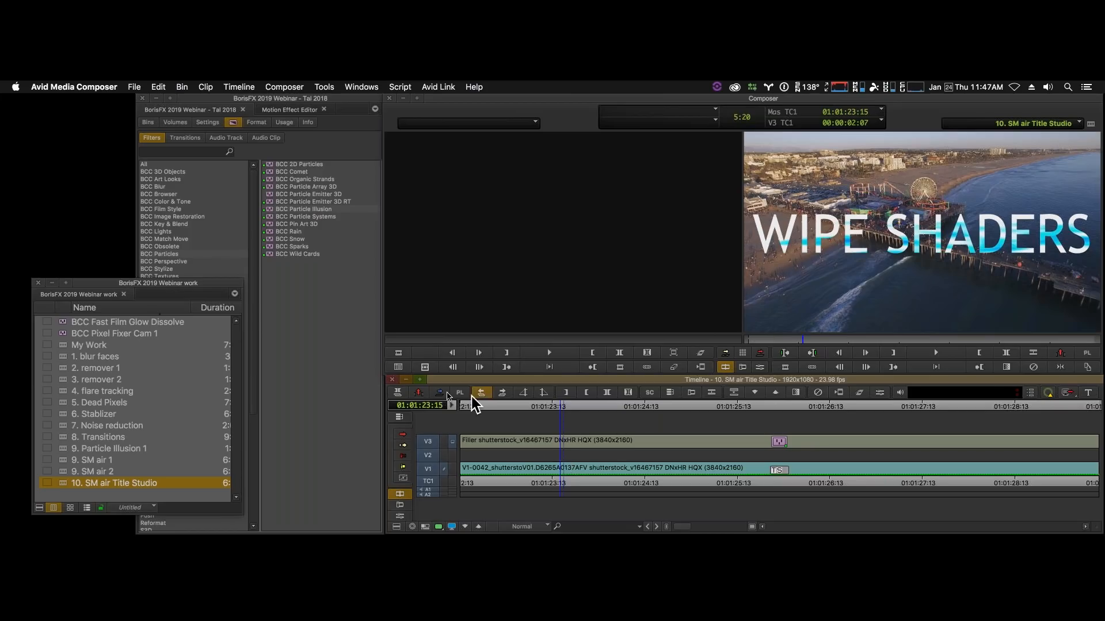
- Inspect the BCC Title Studio effect on the V3 filler in effect mode, then leave it and park at 01:01:24:16
click(762, 371)
click(584, 443)
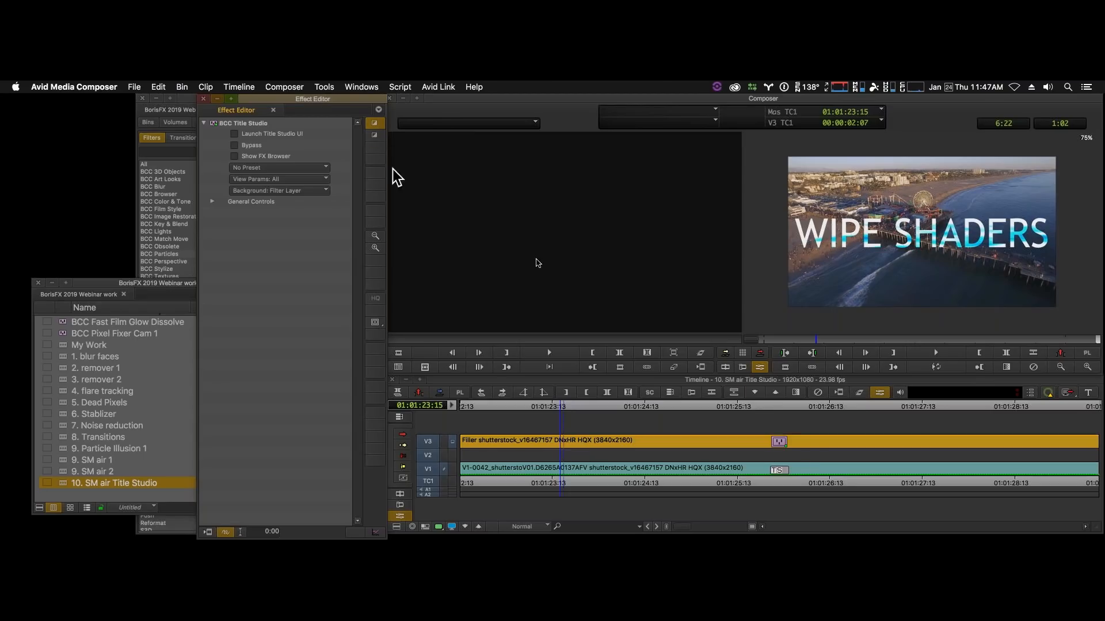
click(658, 484)
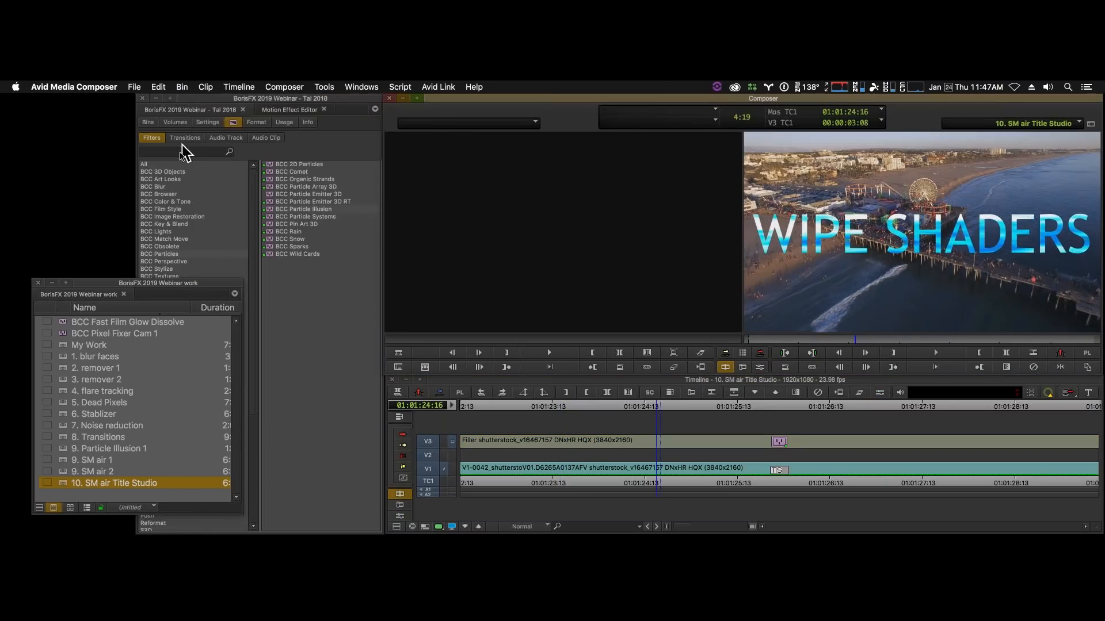
- Search the effects for "studio" and apply BCC Title Studio from BCC 3D Objects to the empty V2 filler
click(184, 153)
text(st)
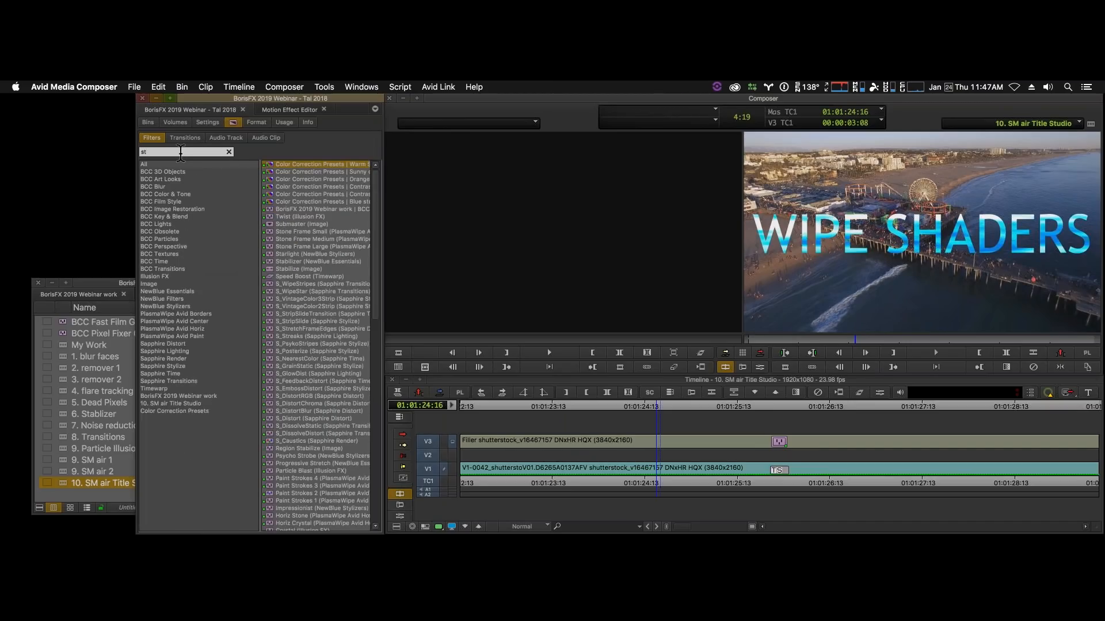
text(udio)
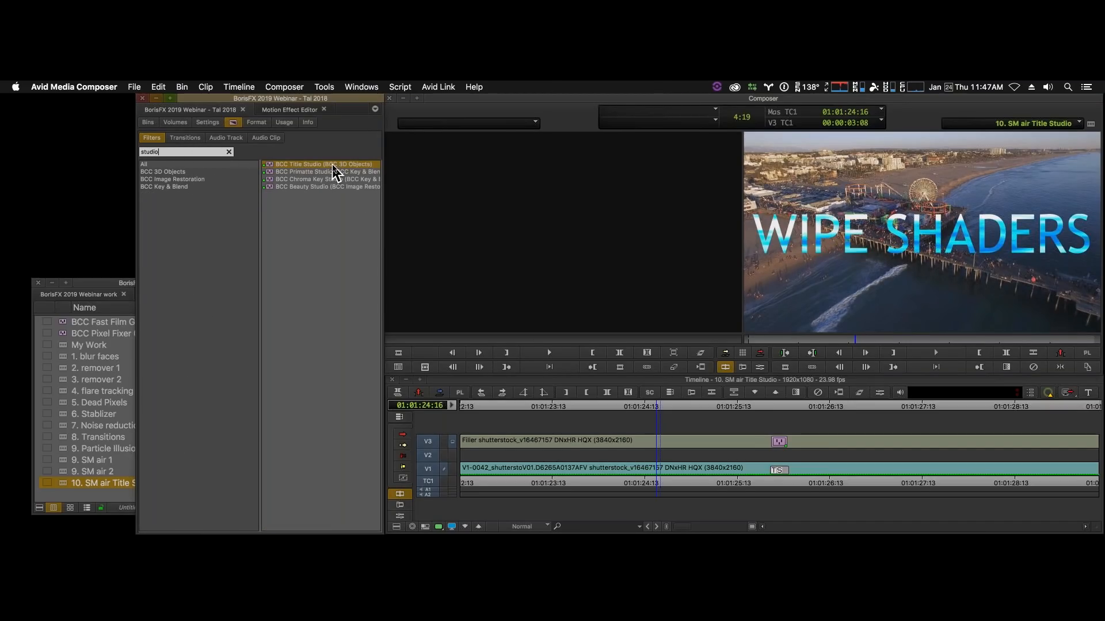
click(213, 172)
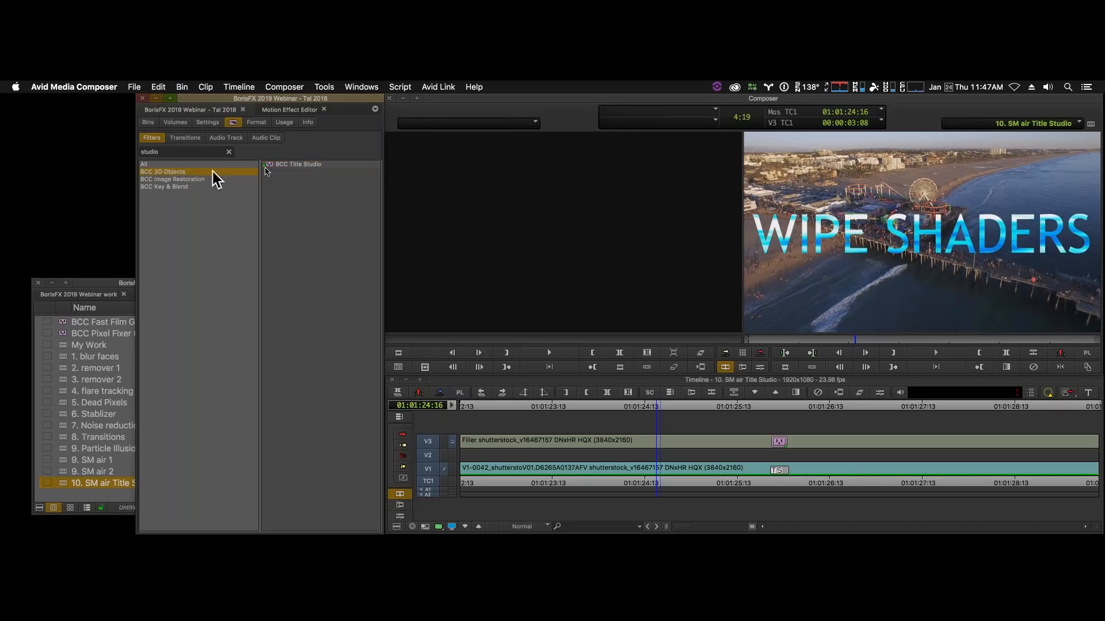
drag(270, 165, 662, 464)
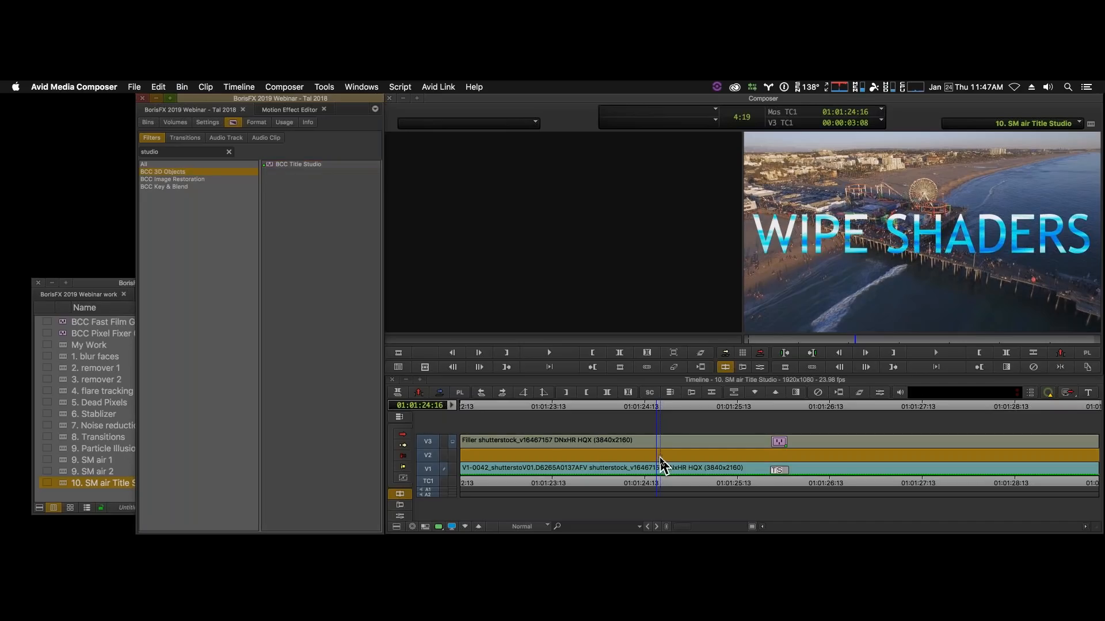
- Open the FX Browser for the V2 title effect and choose the Clear Skies.bsp preset from Image Processors
key(y)
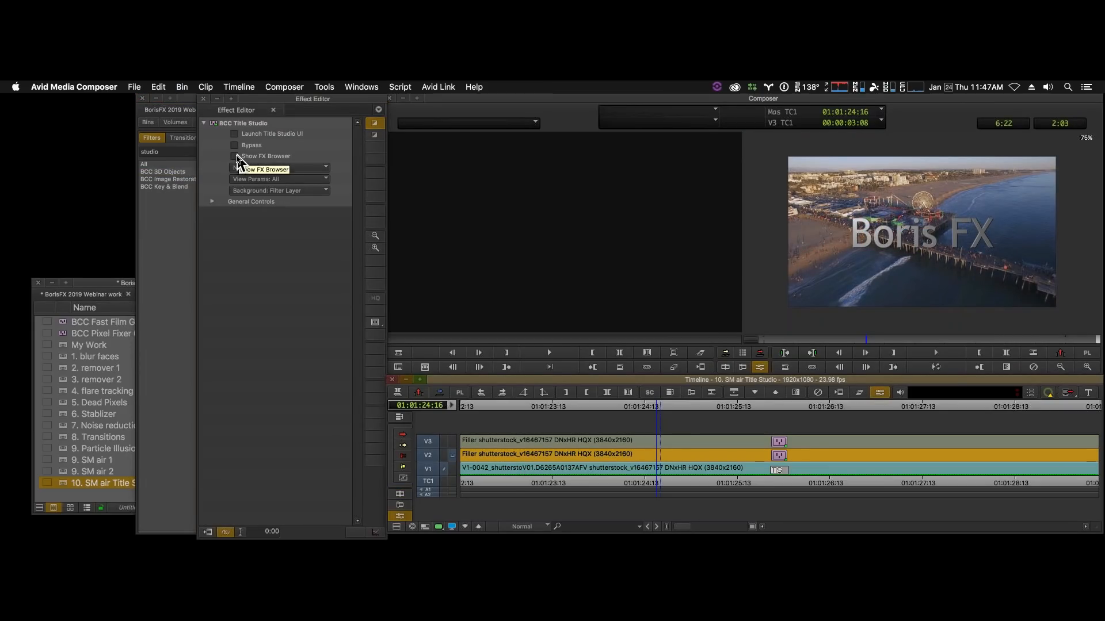
click(236, 160)
click(236, 157)
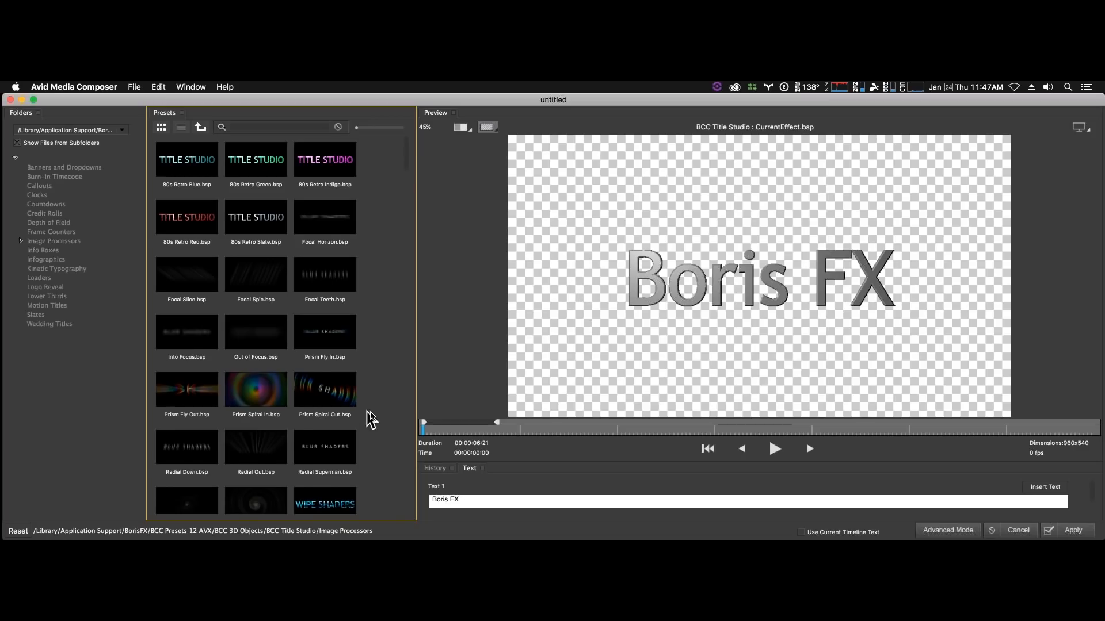
scroll(371, 451, down, 3)
click(320, 494)
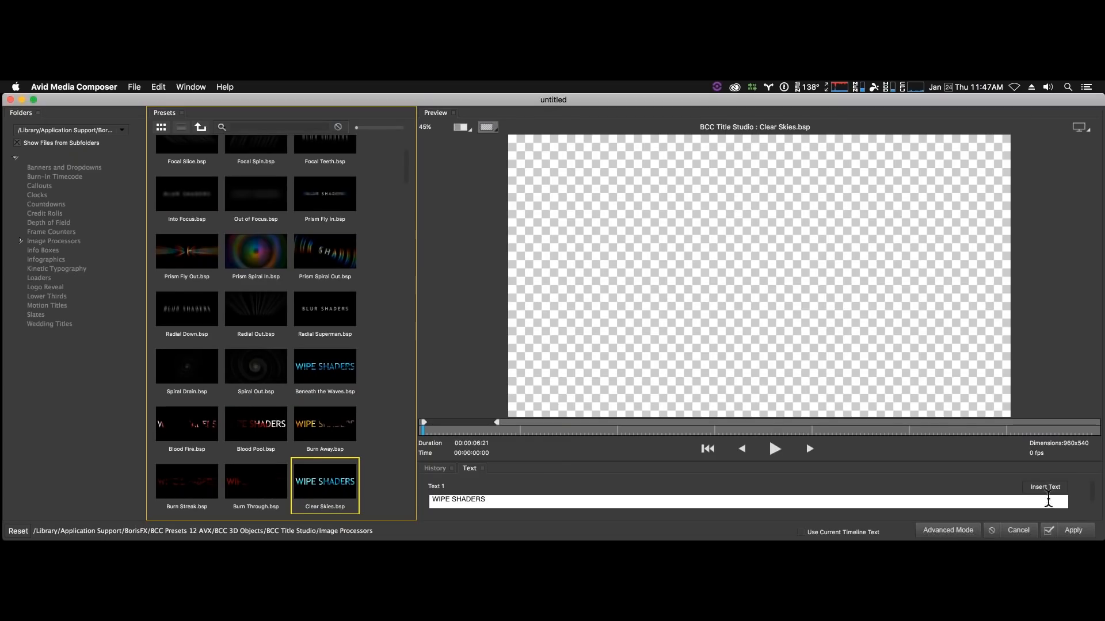
- Play a moment of the Clear Skies preset preview, stop it and park the preview at 00:00:02:11
click(774, 449)
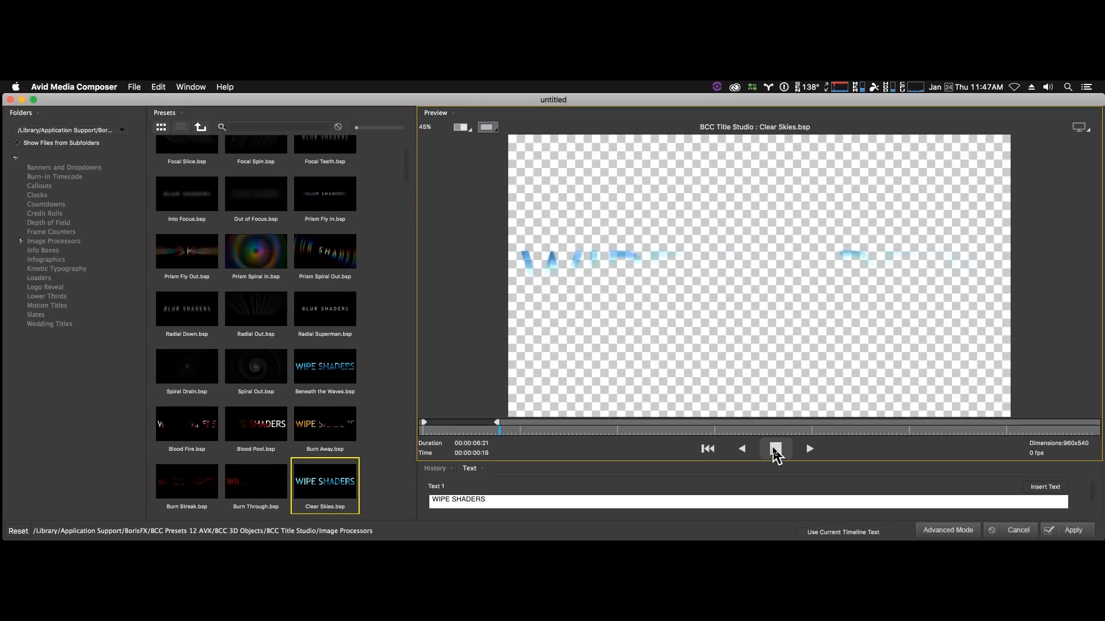
click(775, 450)
click(668, 431)
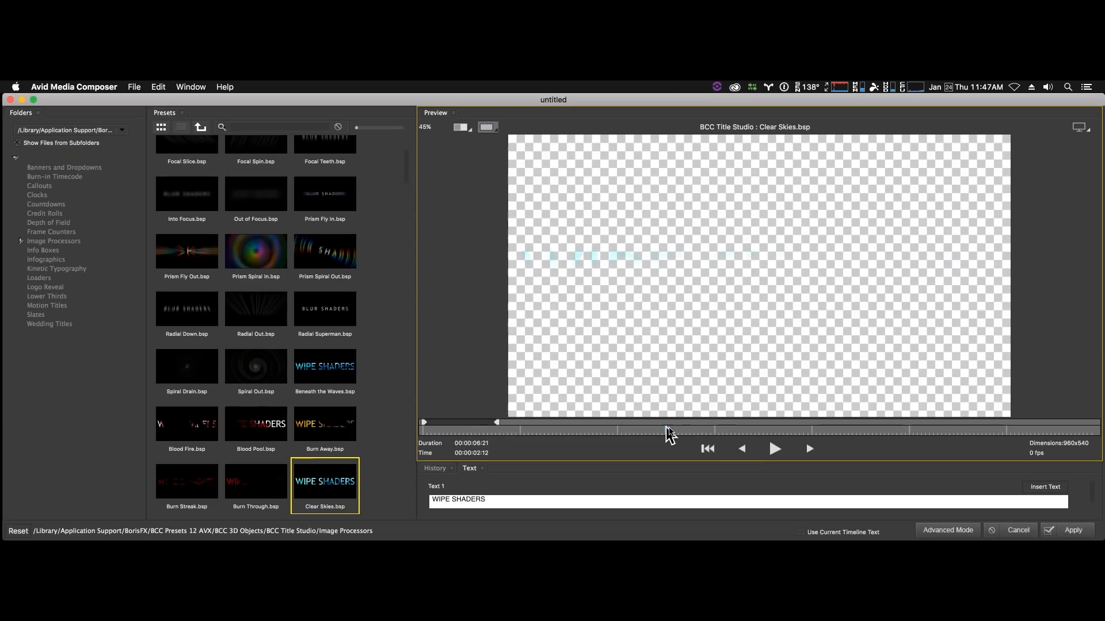
mouse_move(666, 427)
mouse_down()
mouse_move(788, 429)
mouse_move(662, 435)
mouse_up()
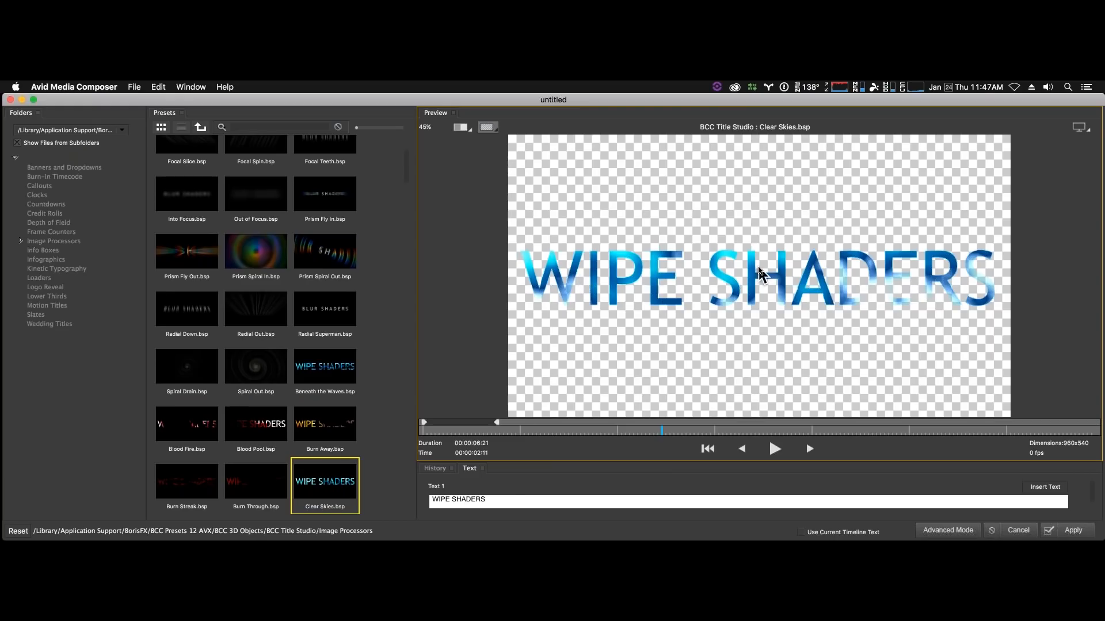
- Replace the WIPE SHADERS title text with the presenter's first name in possessive form followed by "World", and insert it
drag(510, 501, 414, 500)
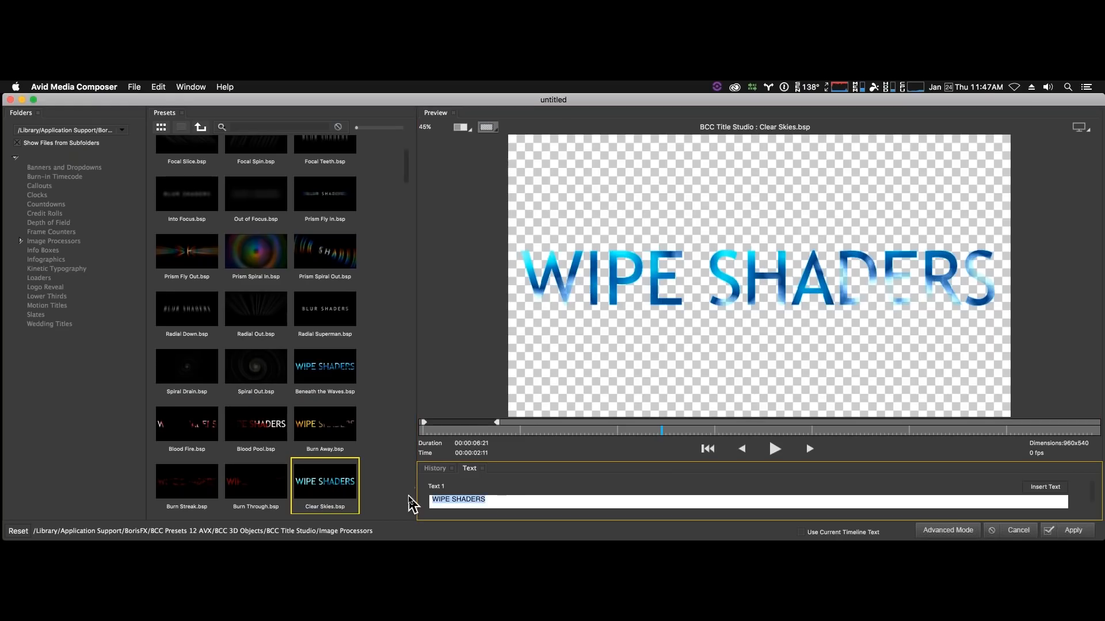
text(Tal's Worl)
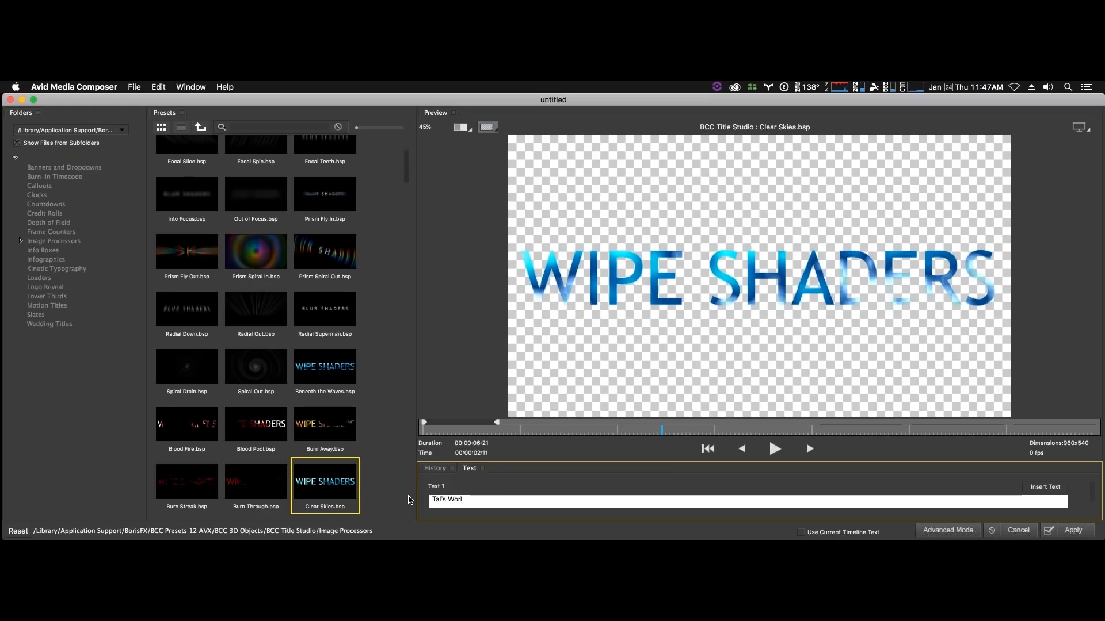
text(d)
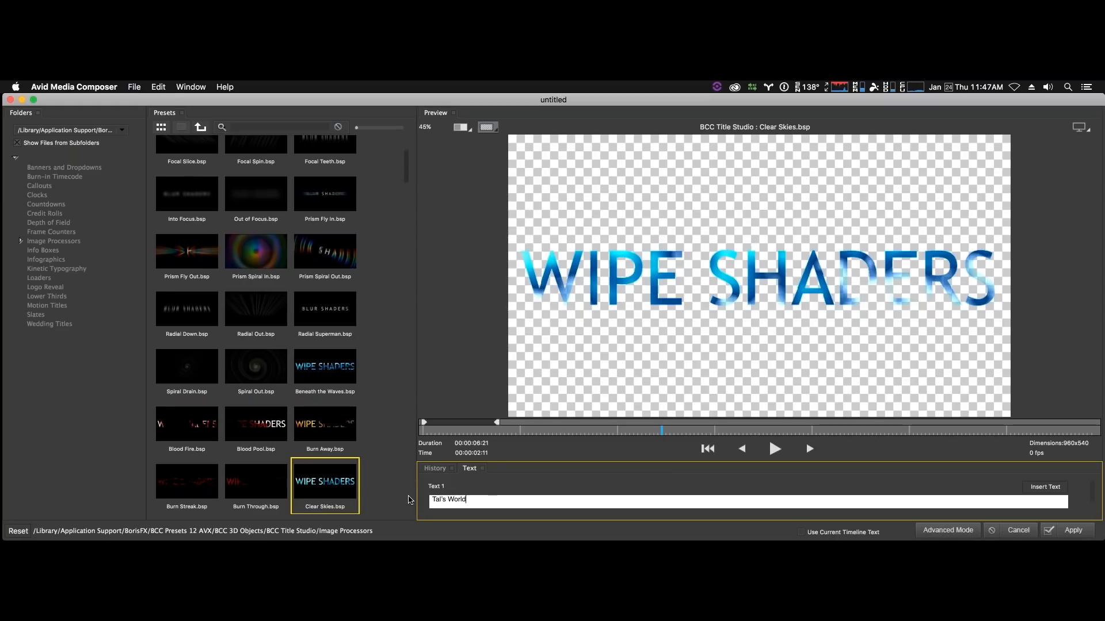
click(1042, 490)
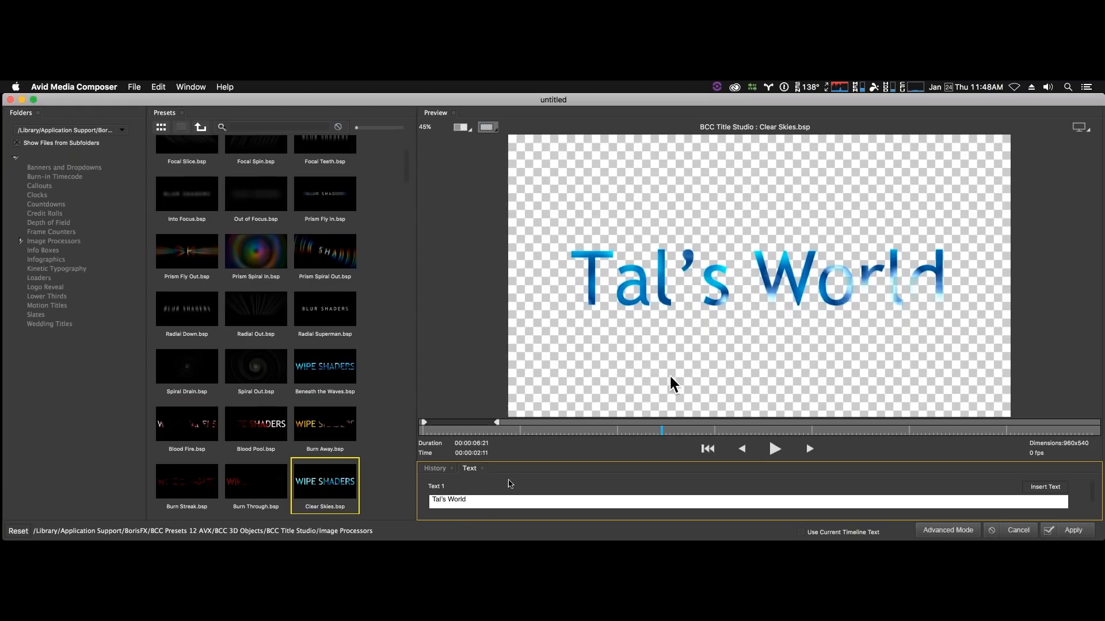
- Retype the title text in all capitals, insert it and apply the Clear Skies preset to the V2 title effect
drag(467, 500, 428, 499)
text(TAL)
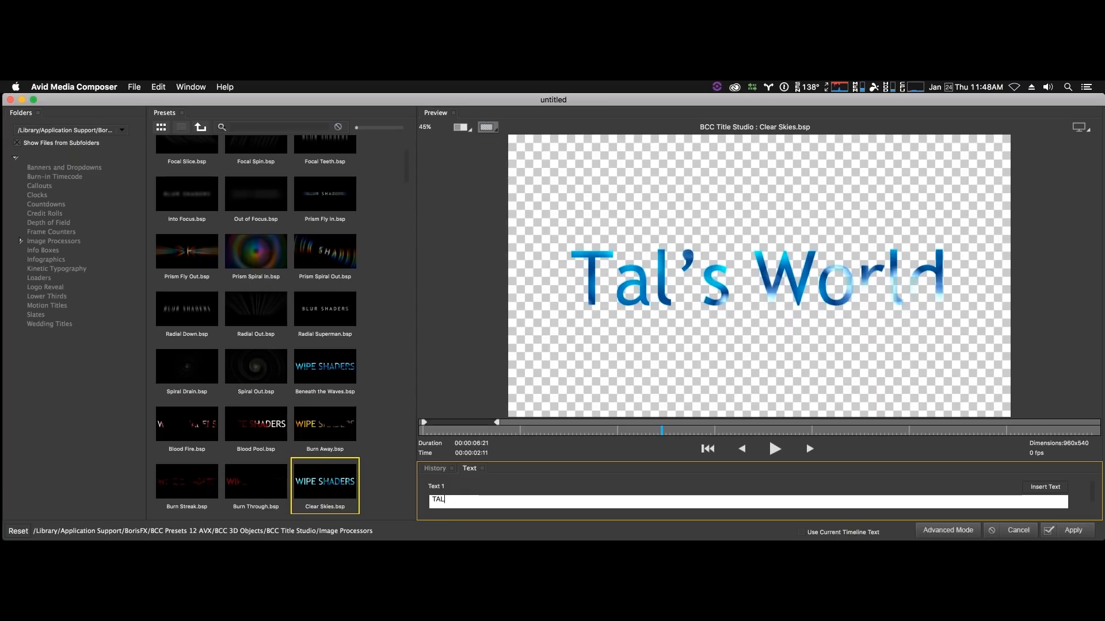
text('S WORLD)
click(1034, 490)
click(1073, 530)
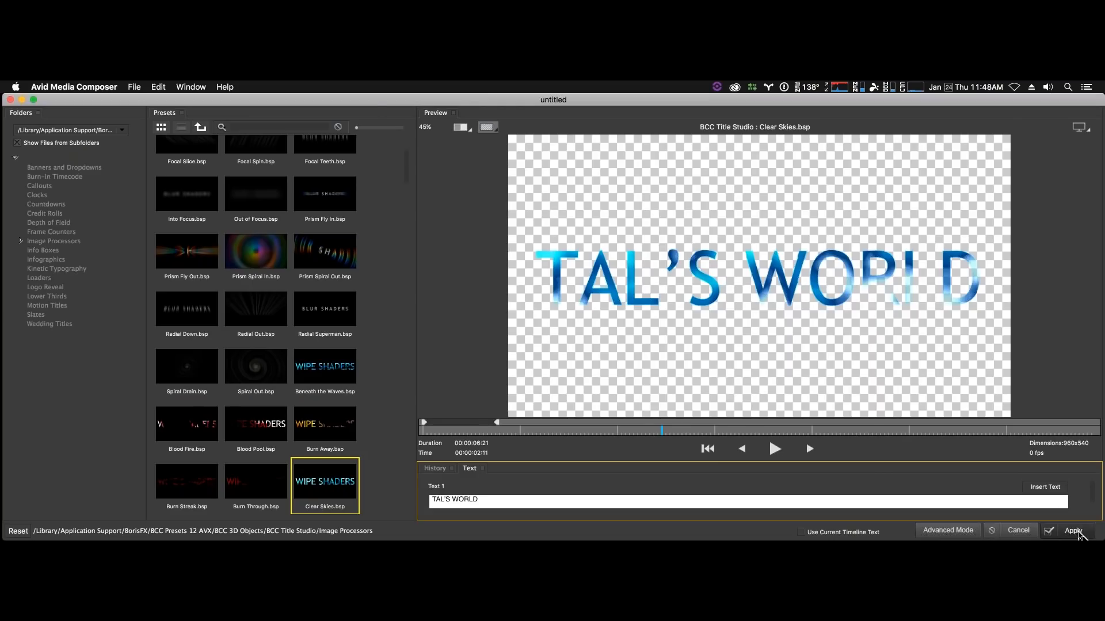
- Play the capitalised title over the pier footage and scrub through its wipe animation in the sequence
click(936, 368)
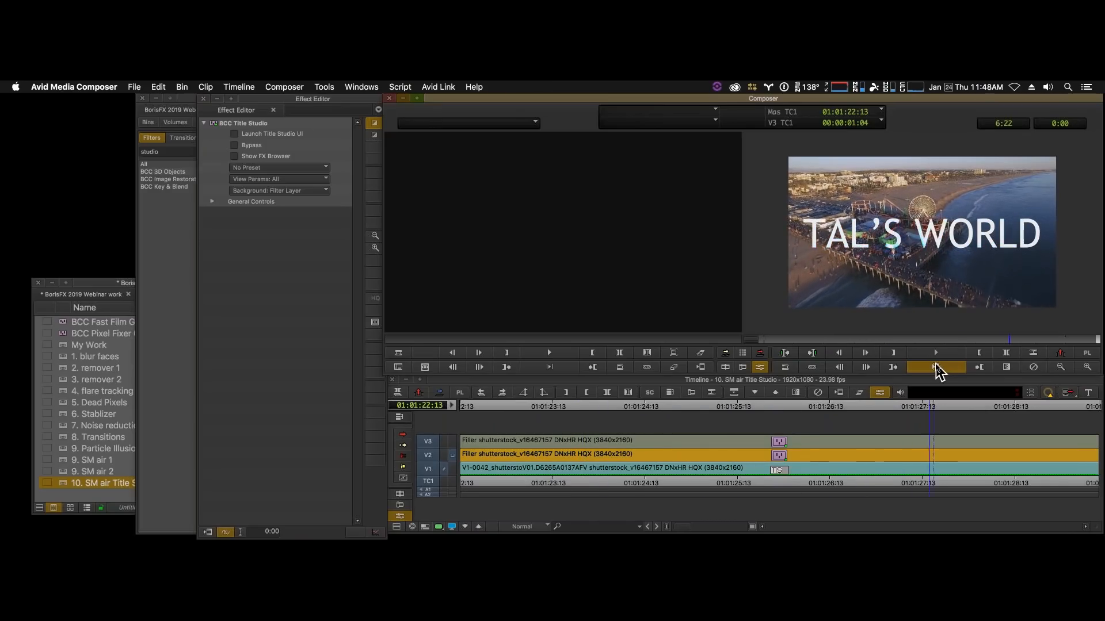
click(936, 368)
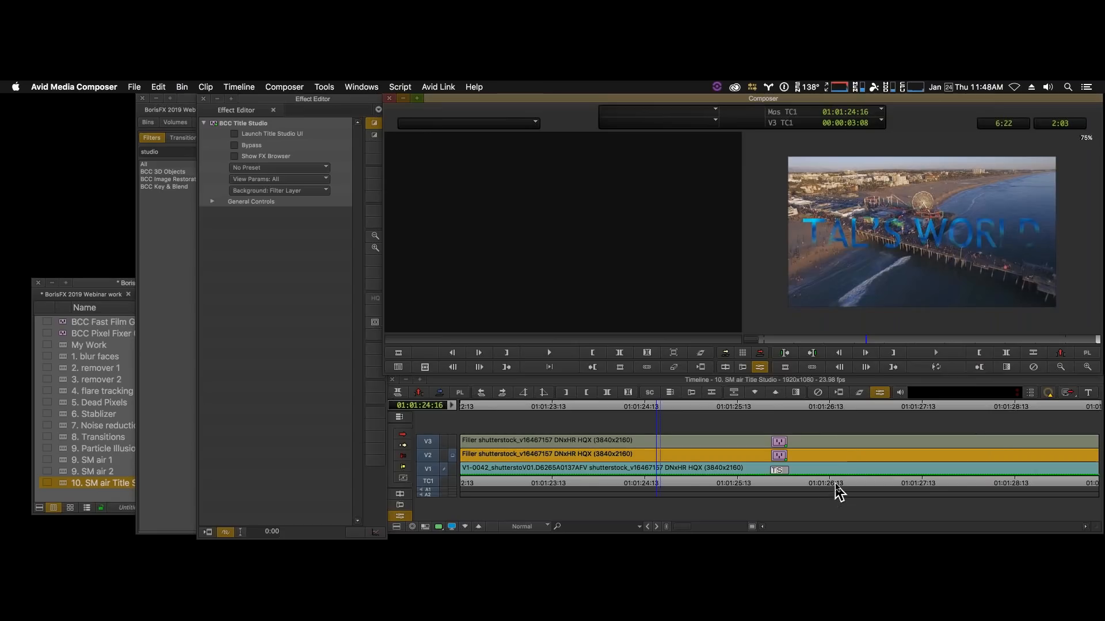
drag(868, 482, 921, 476)
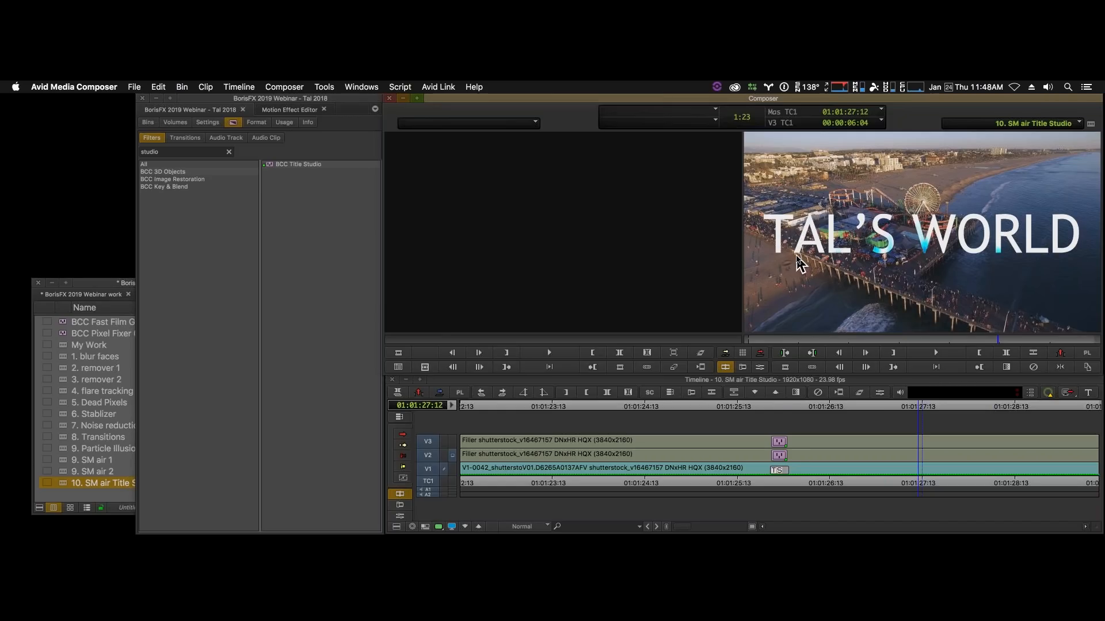
- Open the V2 title effect in the Title Studio interface and select its Text track with the playhead at 00:00:03:11
click(761, 369)
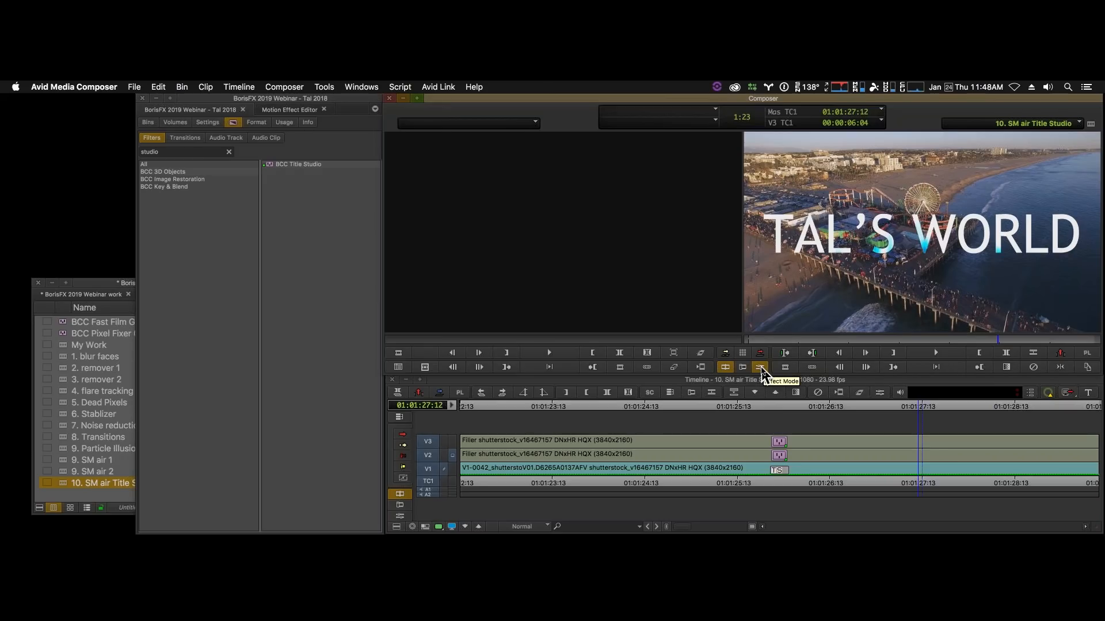
click(761, 368)
click(805, 455)
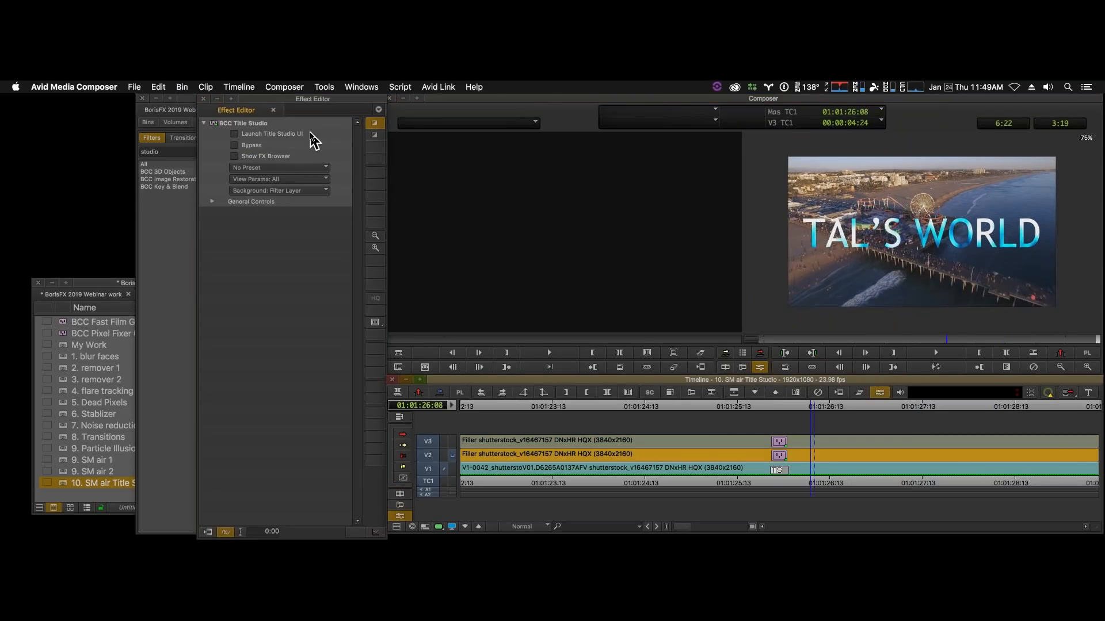
click(233, 134)
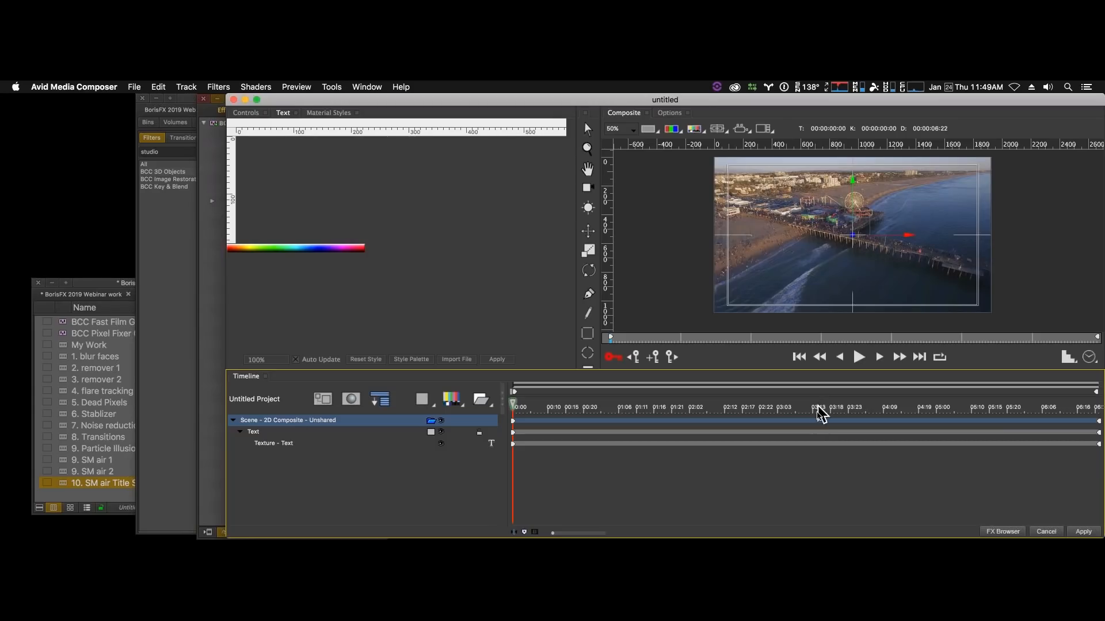
click(805, 407)
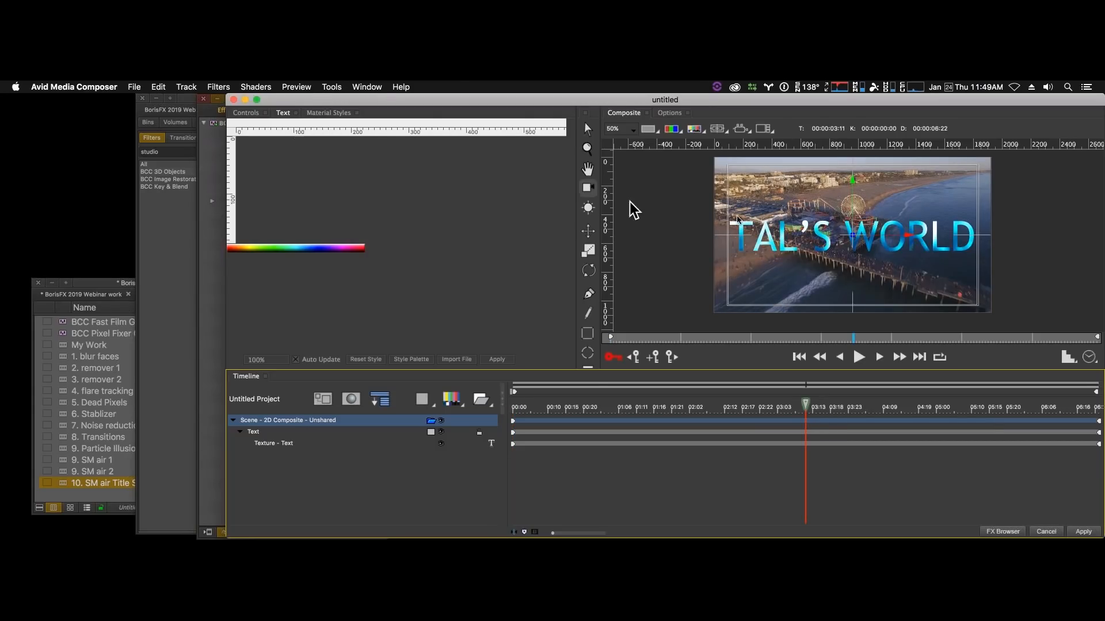
click(742, 233)
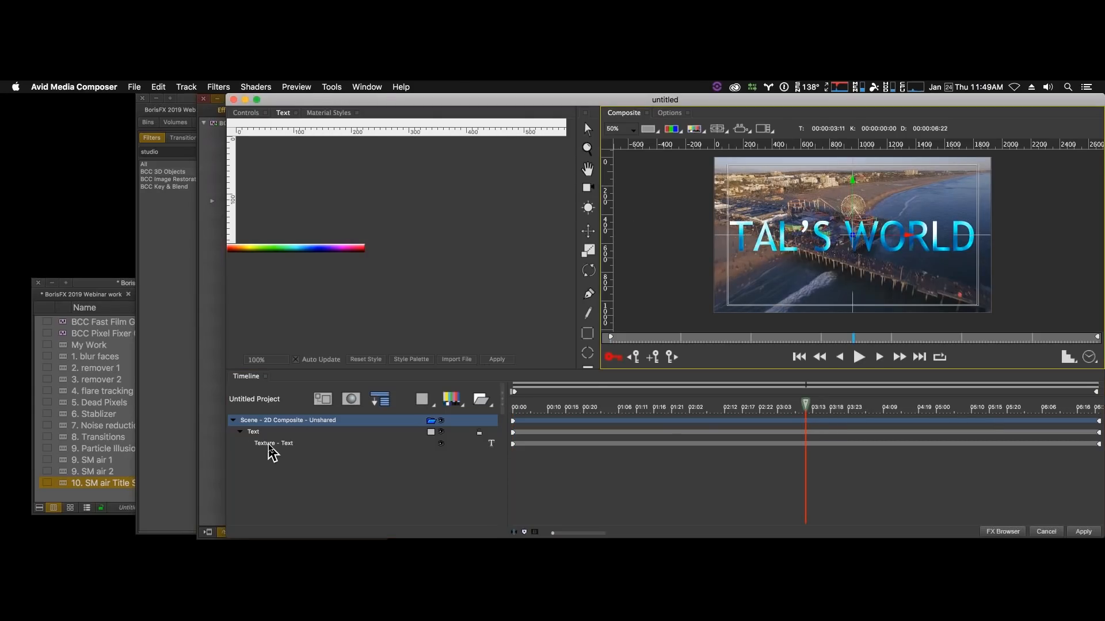
click(260, 433)
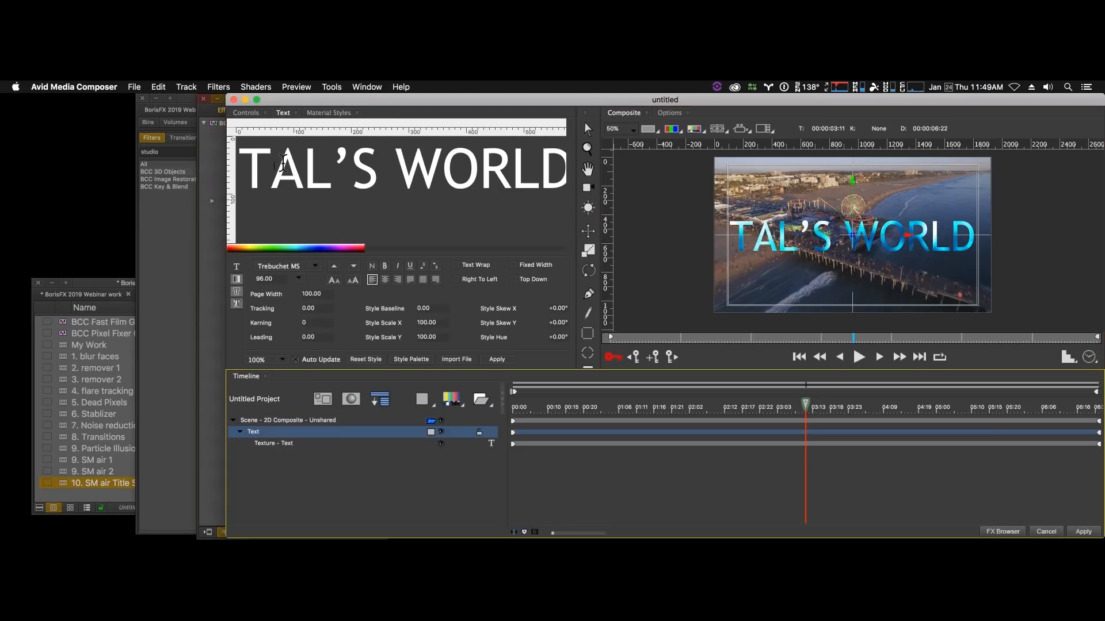
- Tighten the kerning between the first and second letters of the title
click(282, 167)
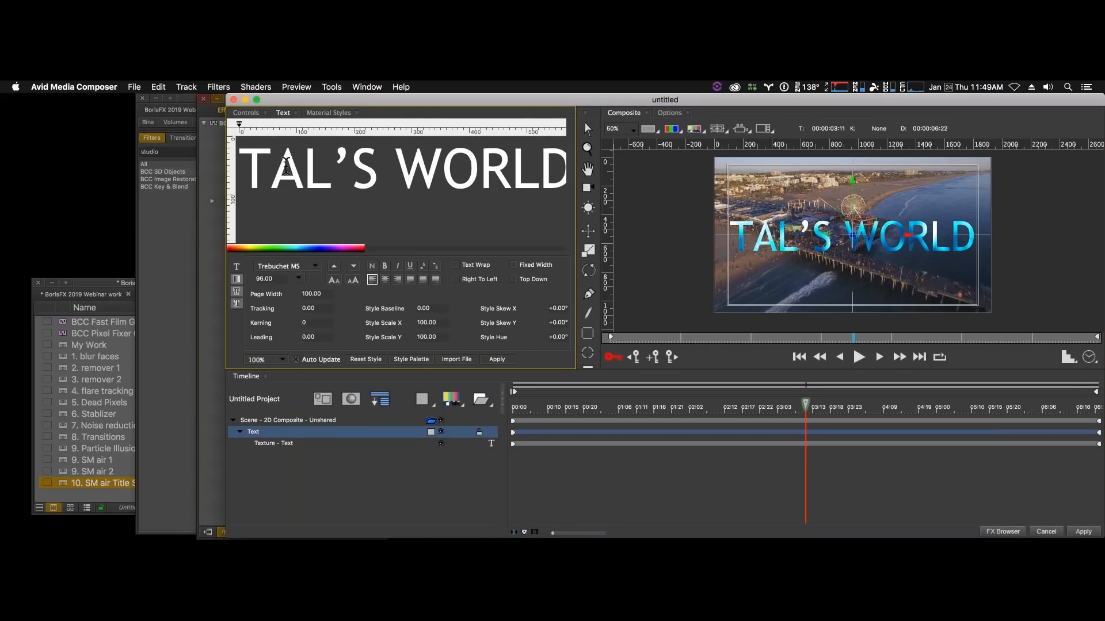
key(alt+Left)
key(alt+Left)
key(alt+Left)
key(alt+Left)
key(alt+Left)
key(alt+Left)
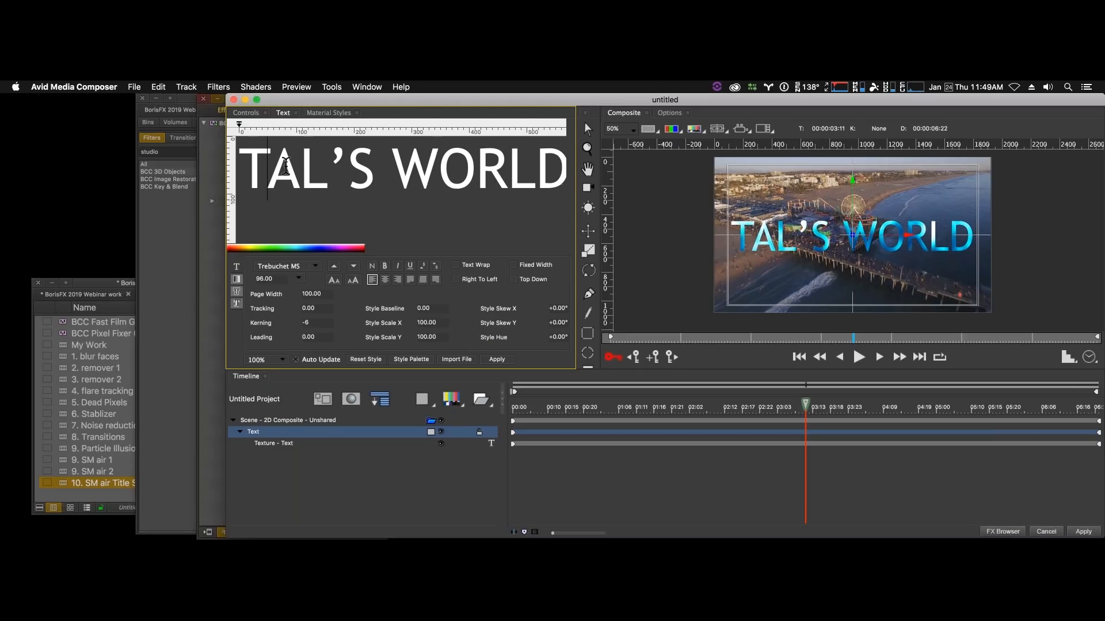
key(alt+Left)
key(alt+Left)
key(alt+Left)
- Tighten the kerning between the apostrophe and the S in the title's first word
key(Right)
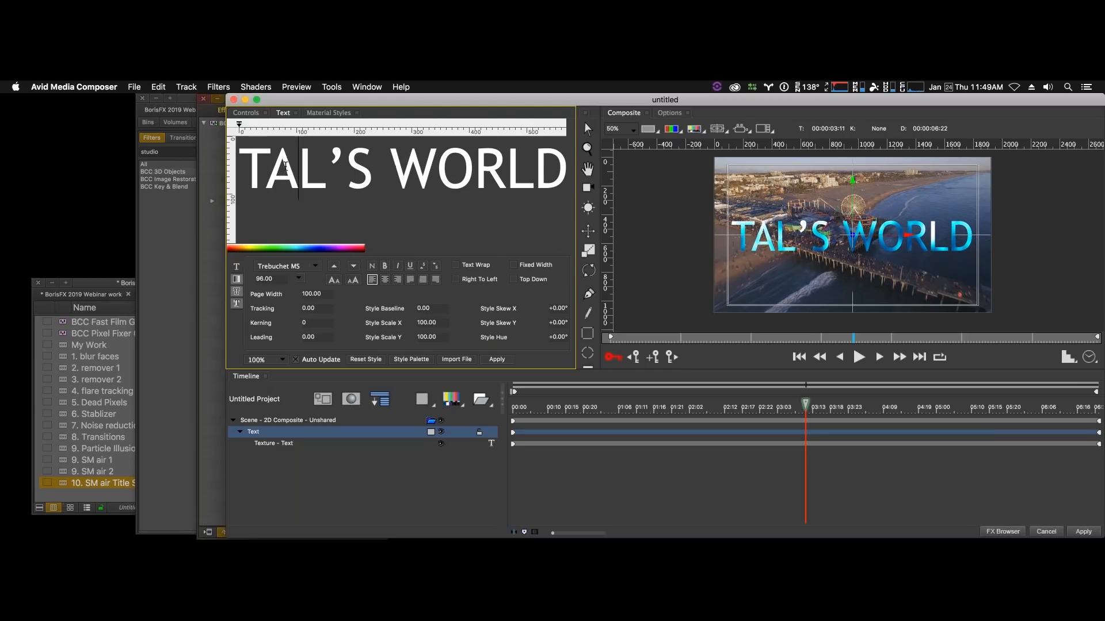
key(Right)
key(Right)
key(alt+Left)
key(alt+Left)
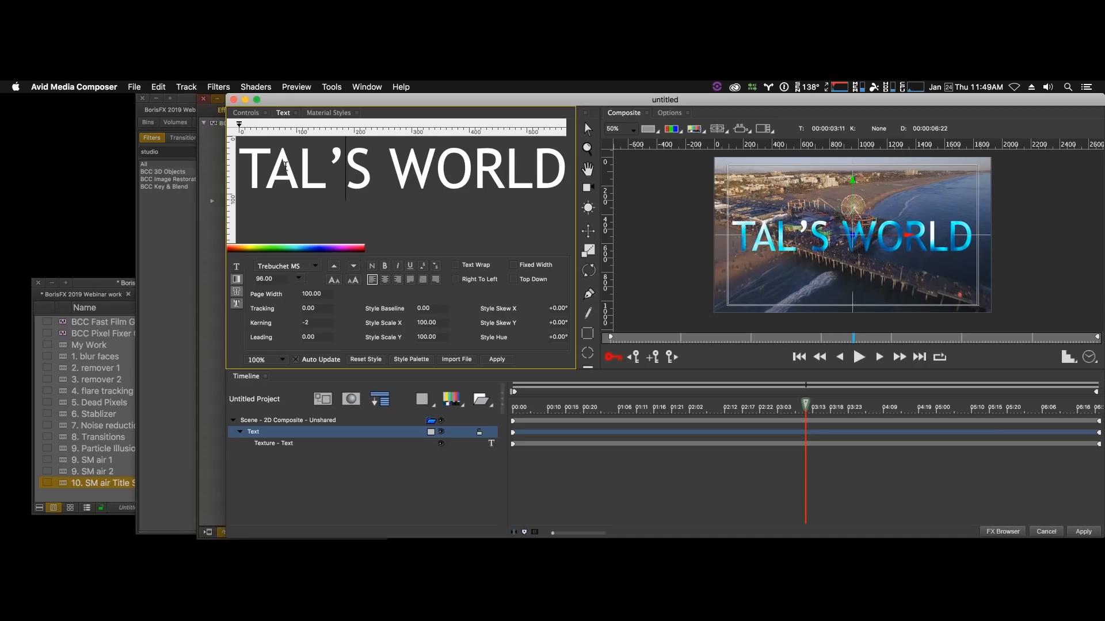
key(alt+Left)
key(alt+Left)
key(alt+Left)
key(alt+Left)
key(alt+Left)
key(alt+Left)
- Tighten the kerning before the apostrophe to -13 and apply the edited title
key(Left)
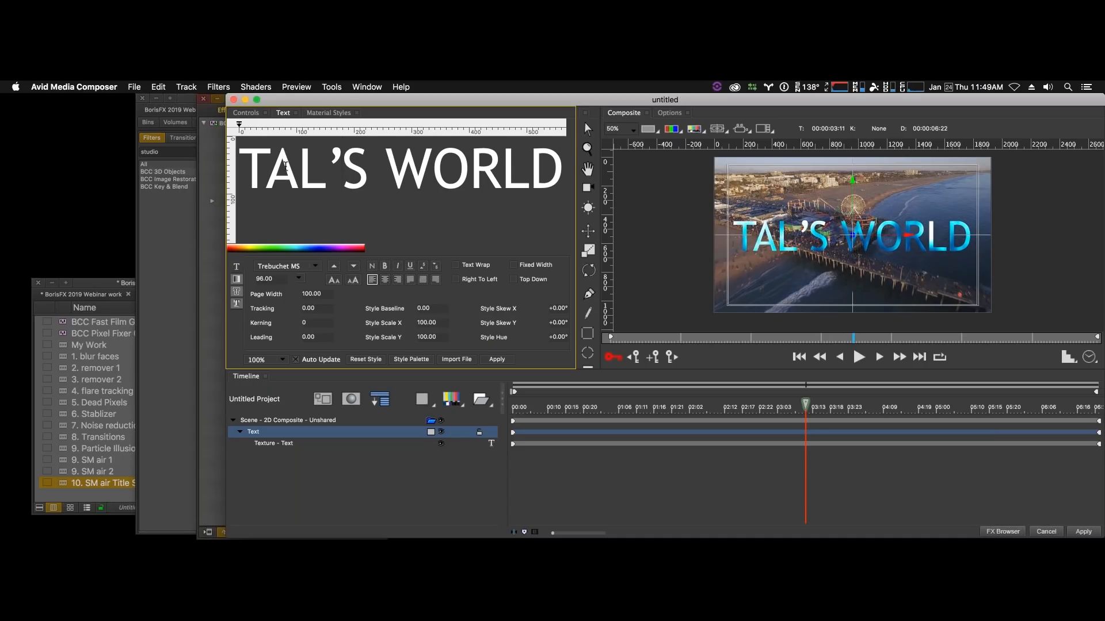
key(alt+Left)
key(alt+Left)
key(alt+Left)
key(alt+Left)
key(alt+Left)
key(alt+Left)
key(alt+Left)
key(alt+Left)
key(alt+Left)
key(alt+Left)
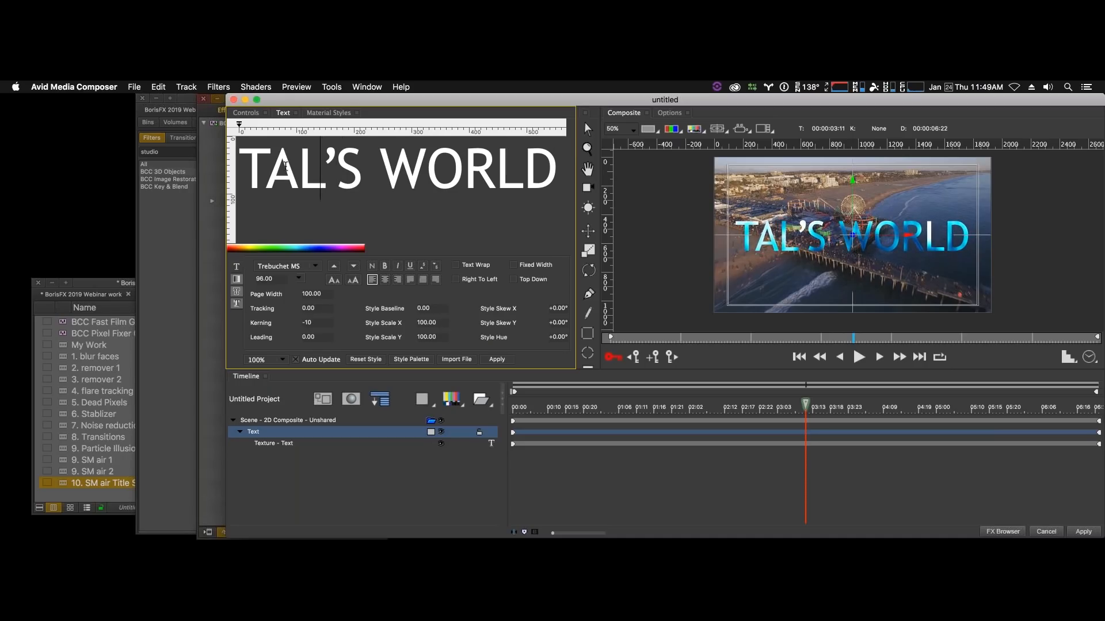
key(alt+Left)
key(alt+Left)
key(alt+Left)
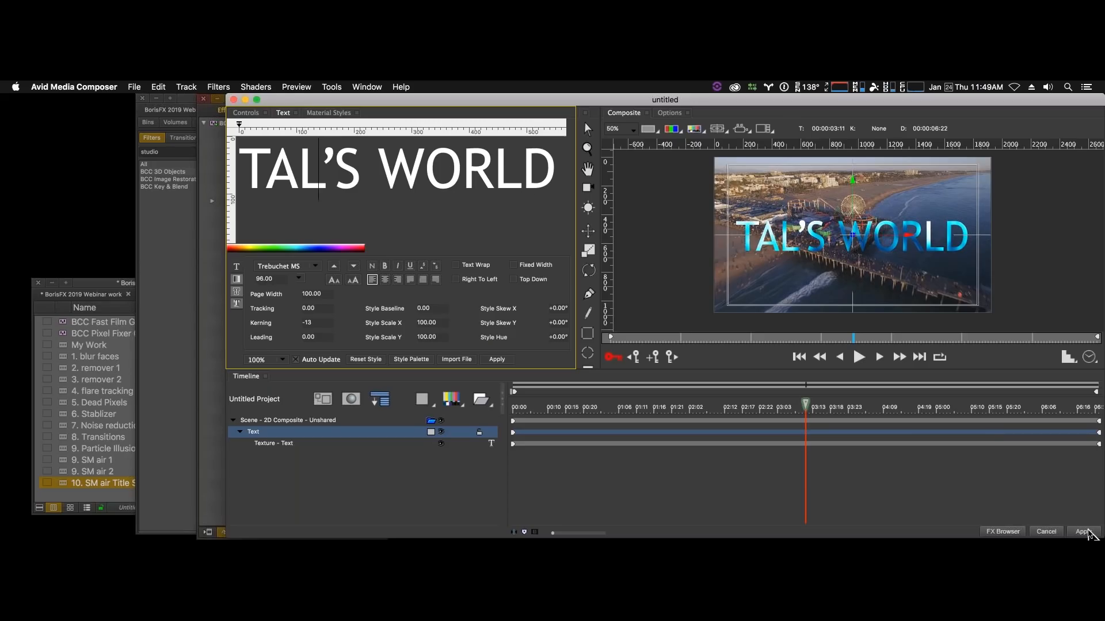
click(1084, 531)
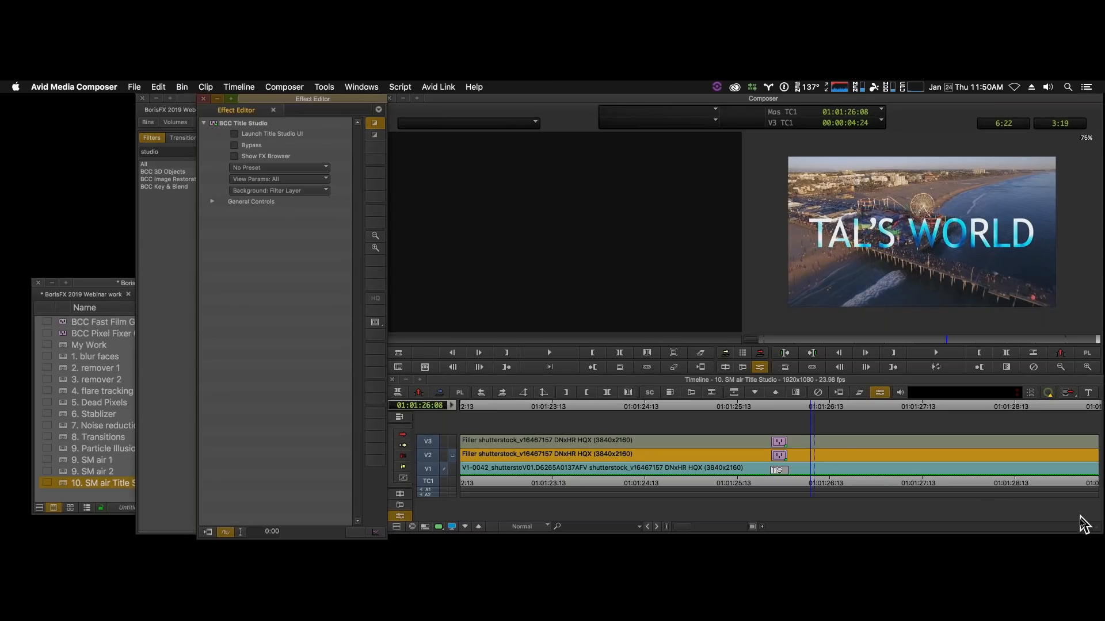
- Browse the Title Studio presets in Image Processors, Banners and Dropdowns, Burn-in Timecode, Credit Rolls, Frame Counters and Loaders, and leave without applying one
click(235, 156)
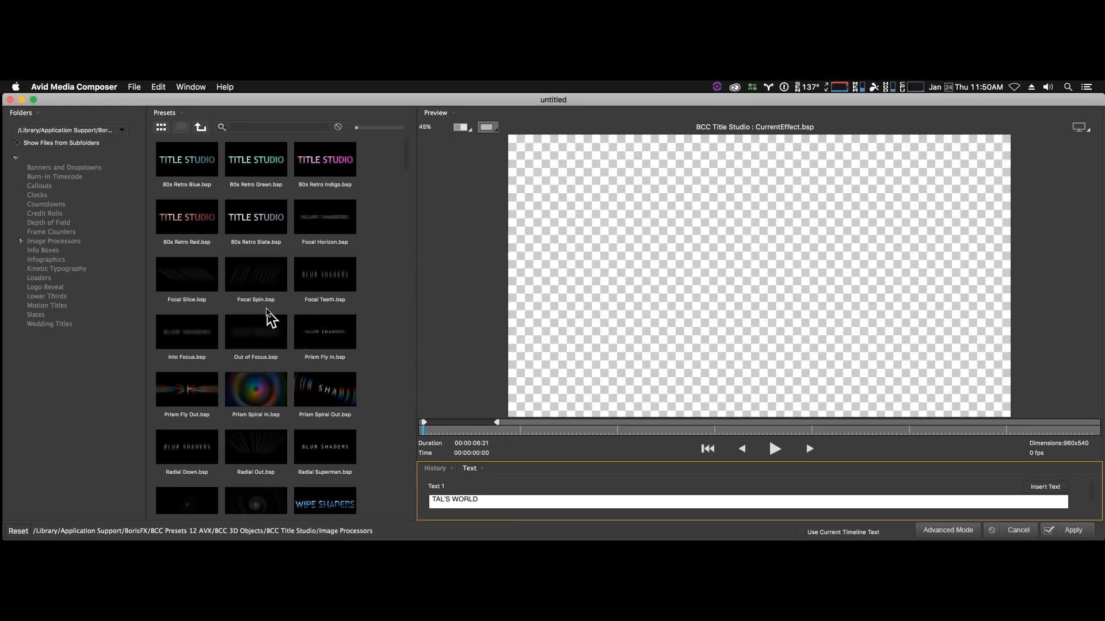
scroll(289, 353, down, 5)
scroll(289, 352, up, 4)
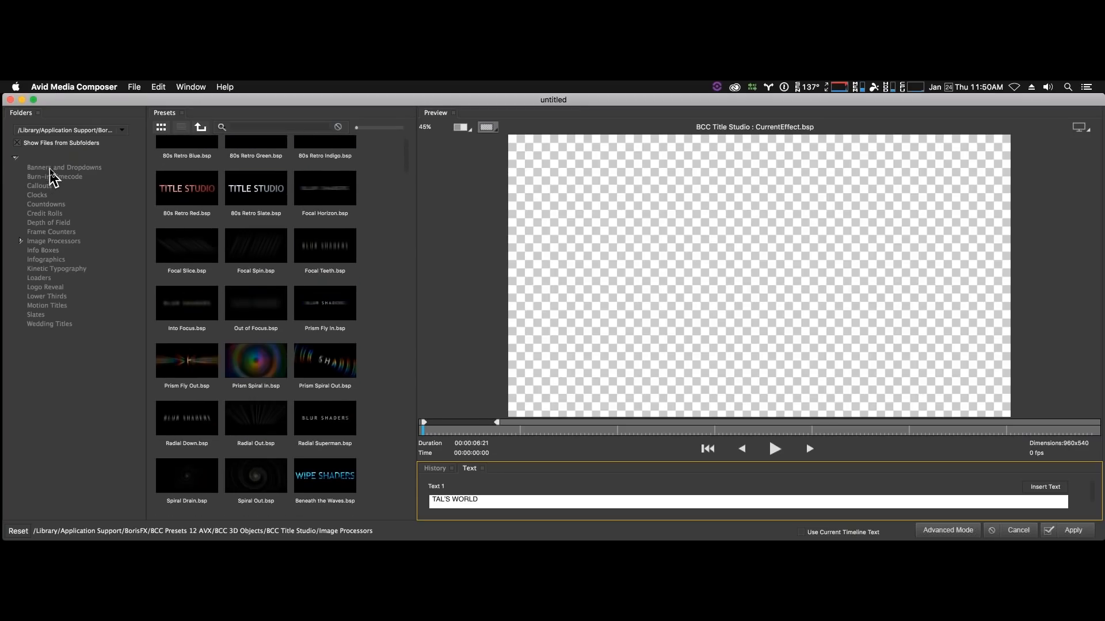
click(51, 168)
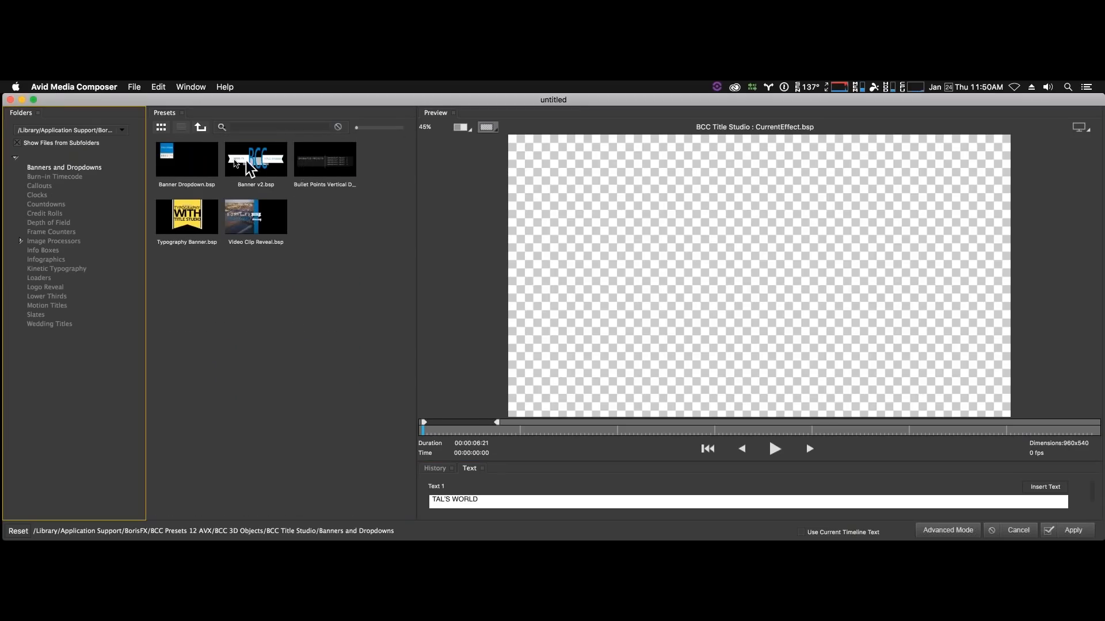
click(44, 177)
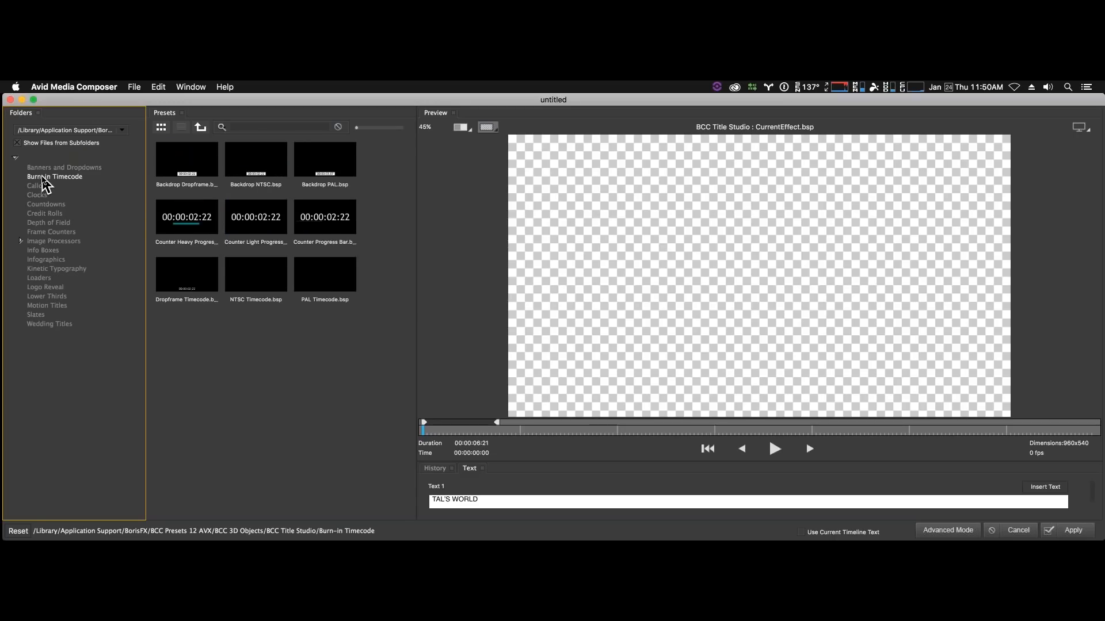
click(49, 215)
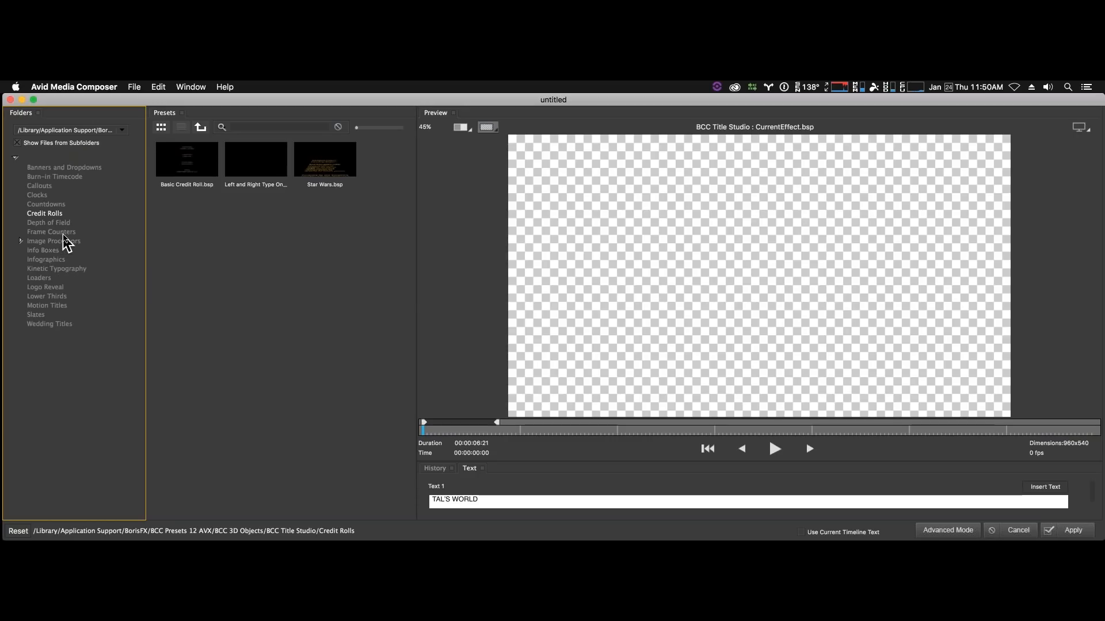
click(64, 232)
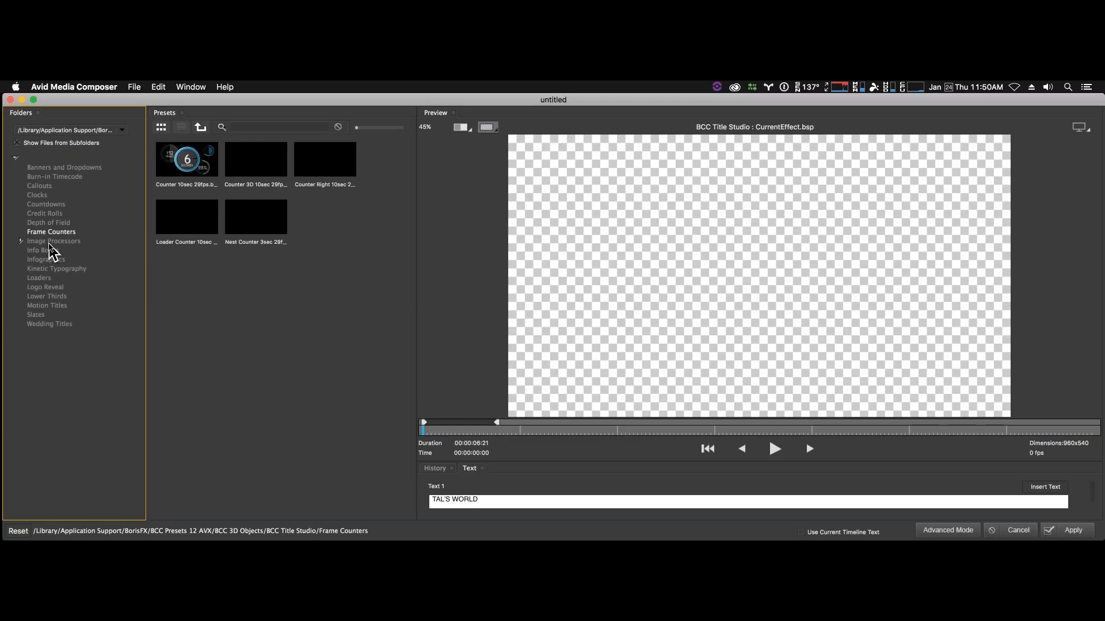
click(55, 280)
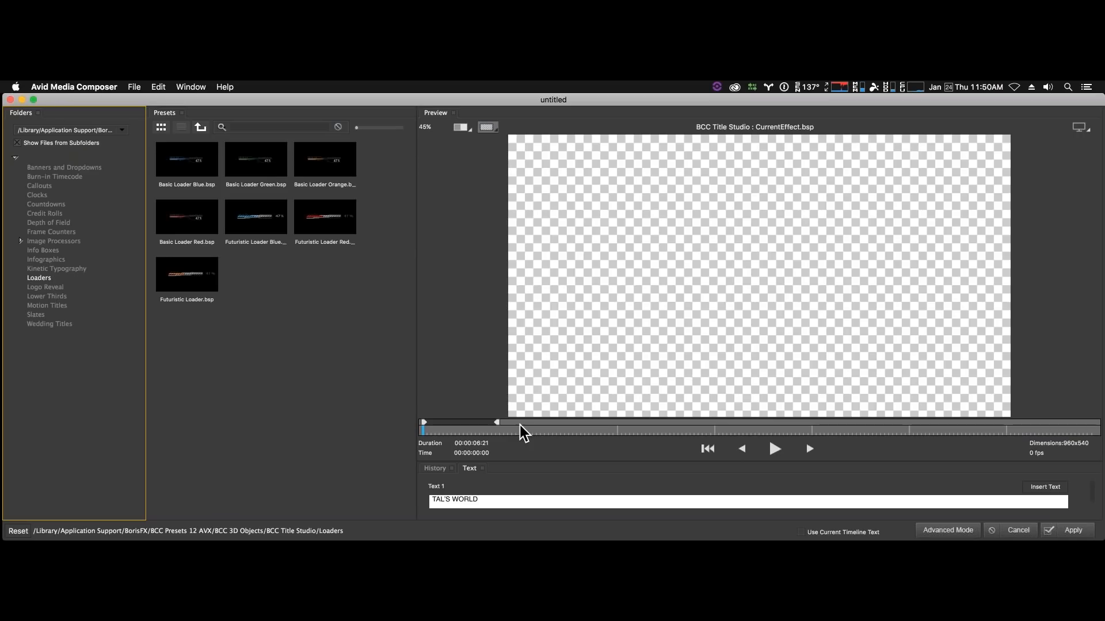
click(1025, 532)
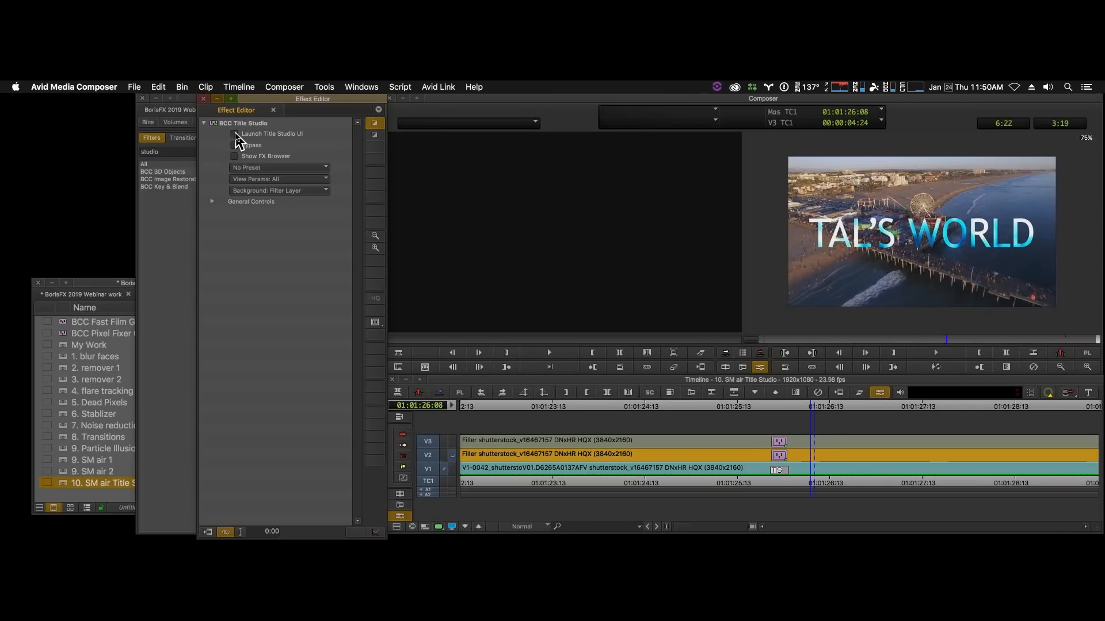
- Review the title in the Title Studio interface at 00:00:03:14, exit without applying changes, and scrub the sequence back to 01:01:25:04
click(235, 136)
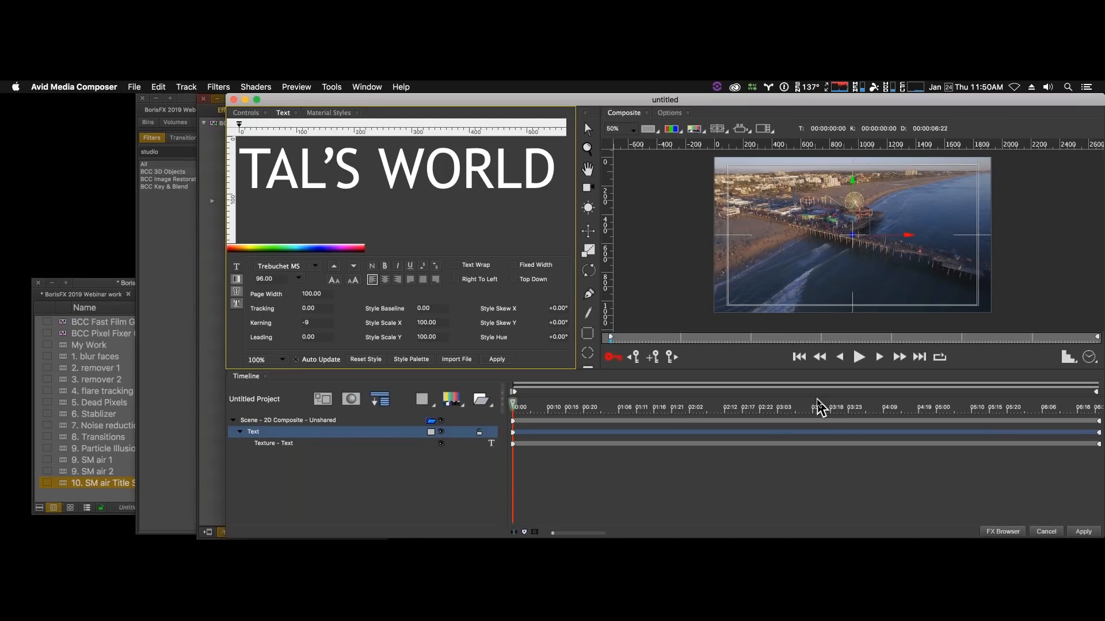
click(817, 407)
click(774, 237)
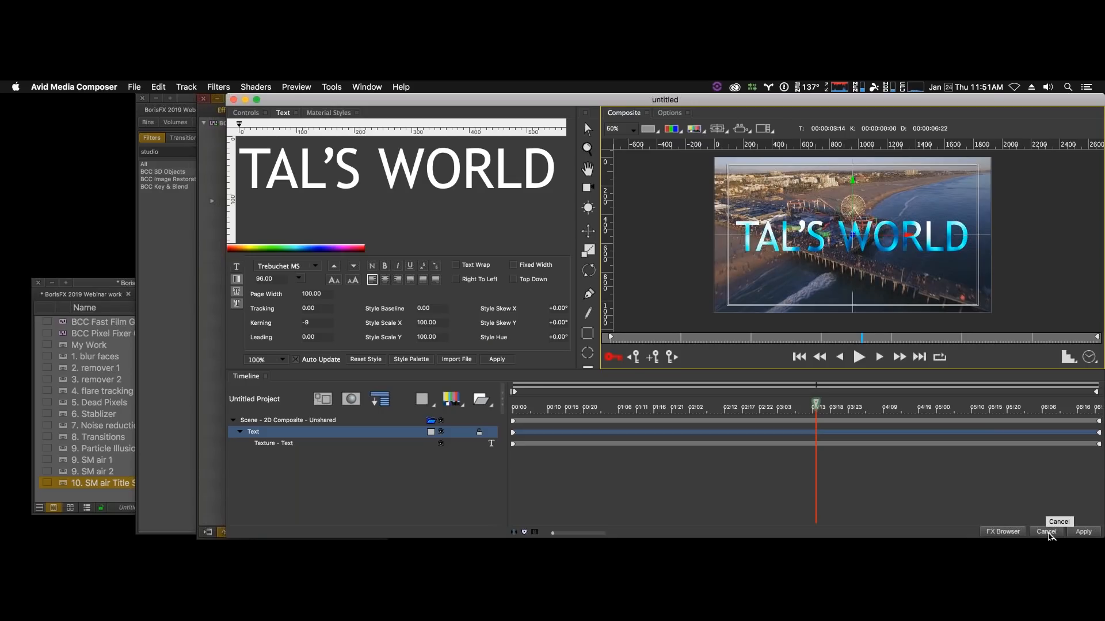
click(1046, 533)
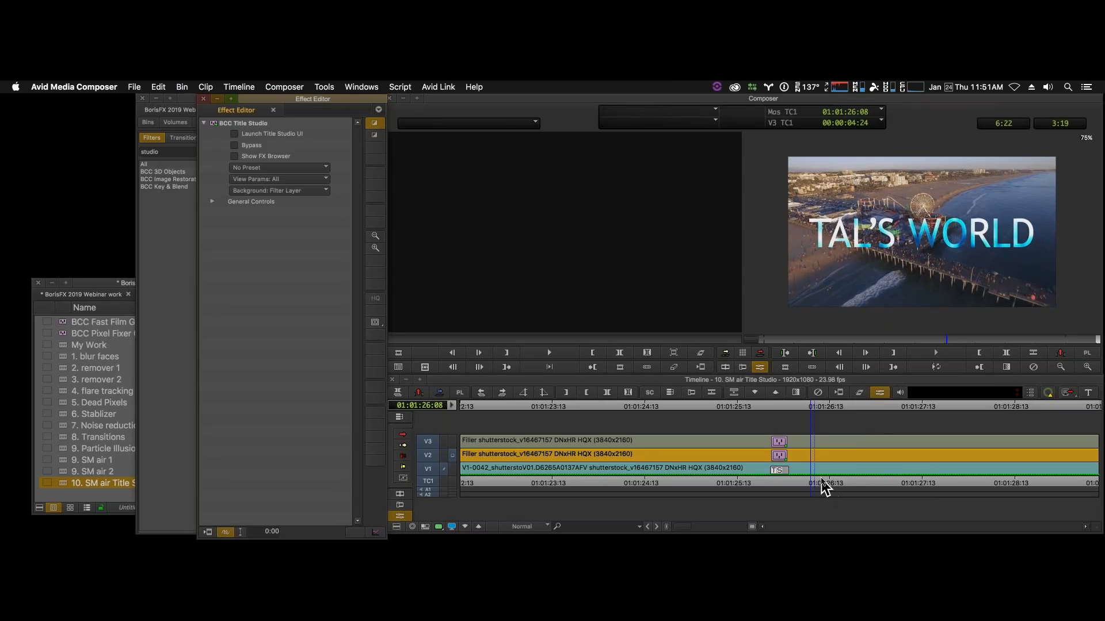
drag(821, 480, 705, 479)
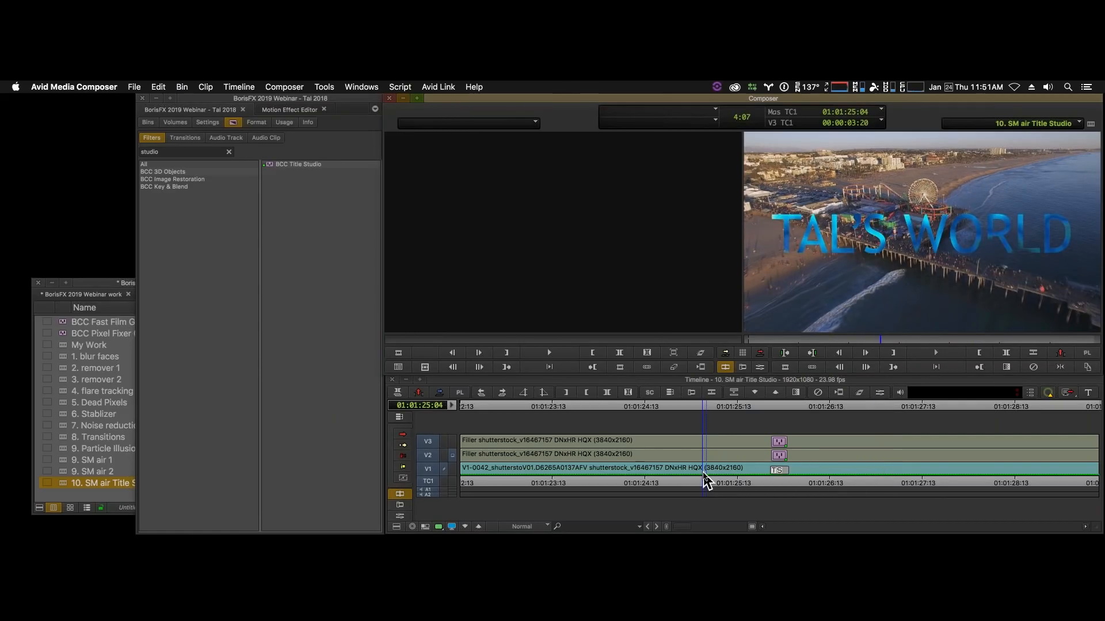
- Load the "2. remover 1" sequence from the webinar work bin and go to a frame within its V1 clip
click(68, 377)
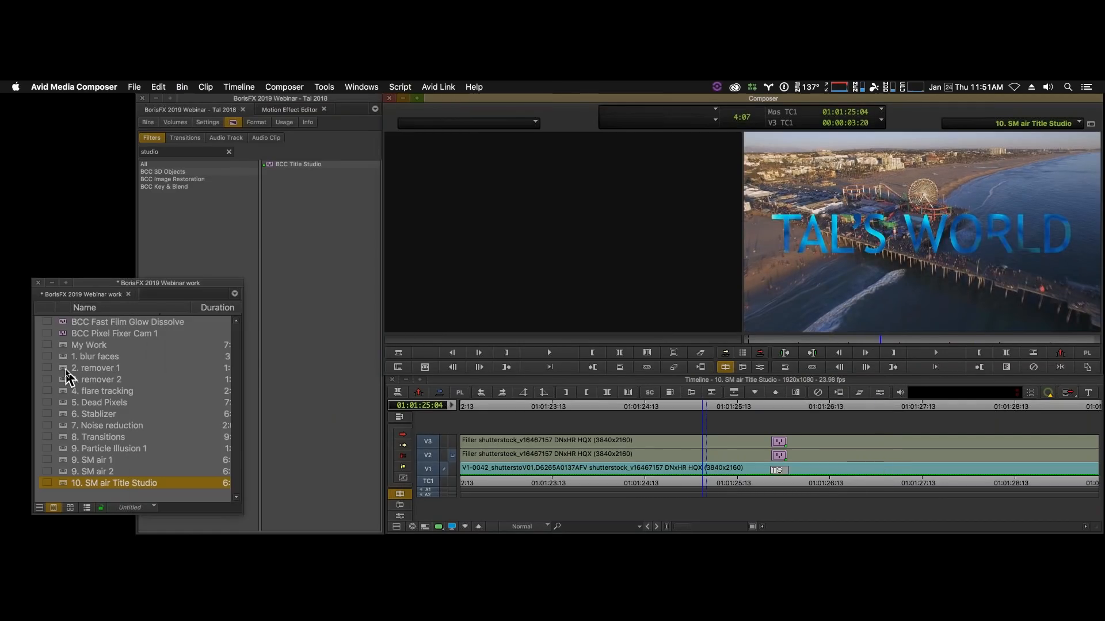
double_click(67, 370)
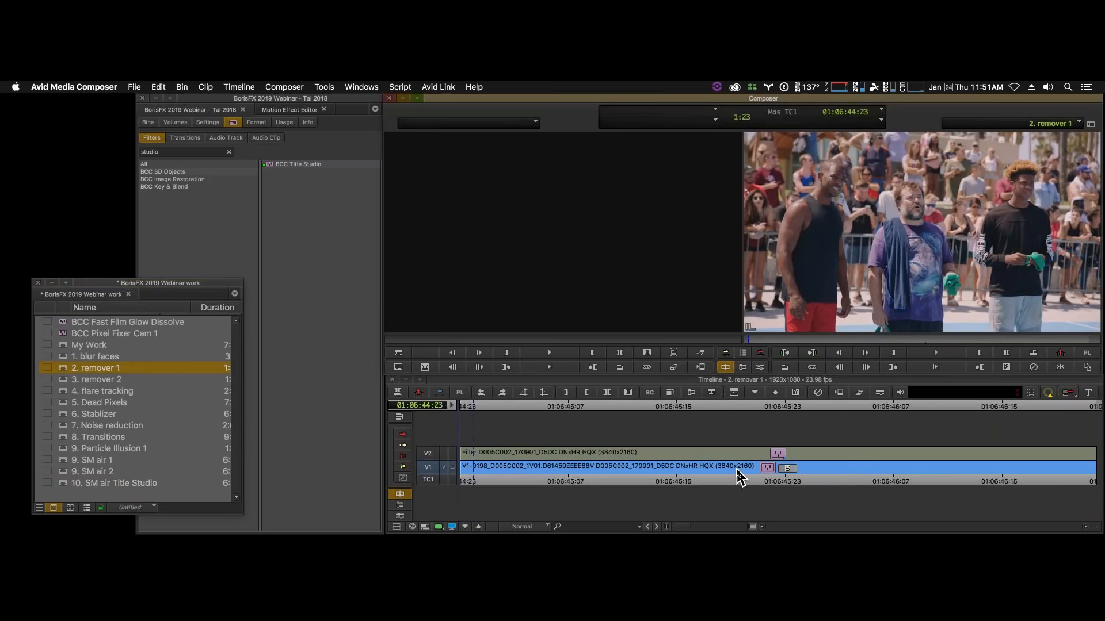
click(758, 477)
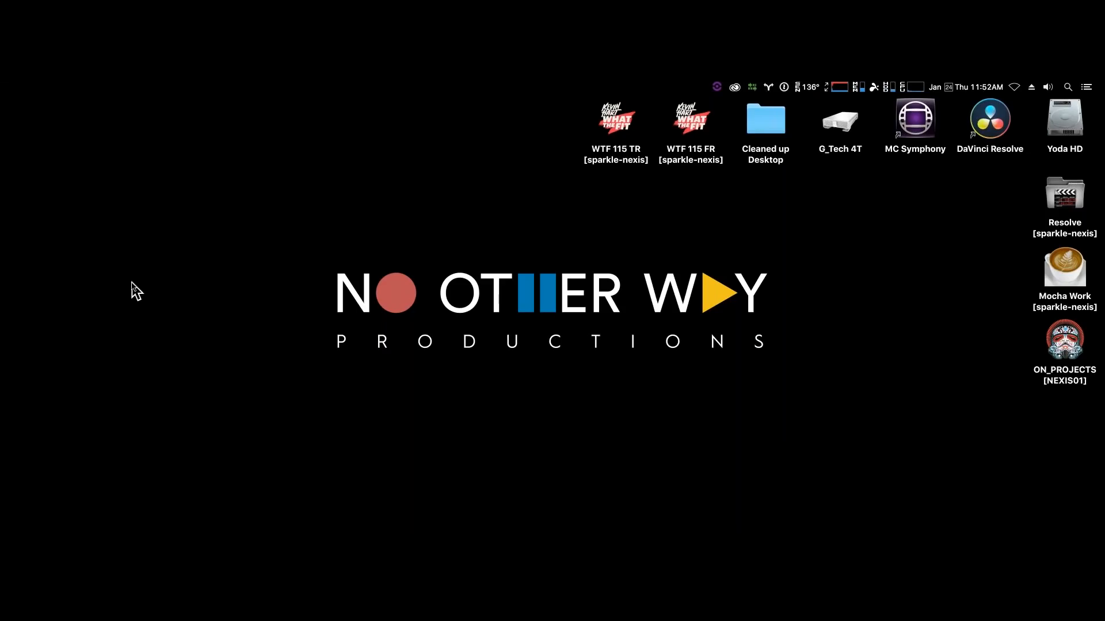
mouse_move(3, 247)
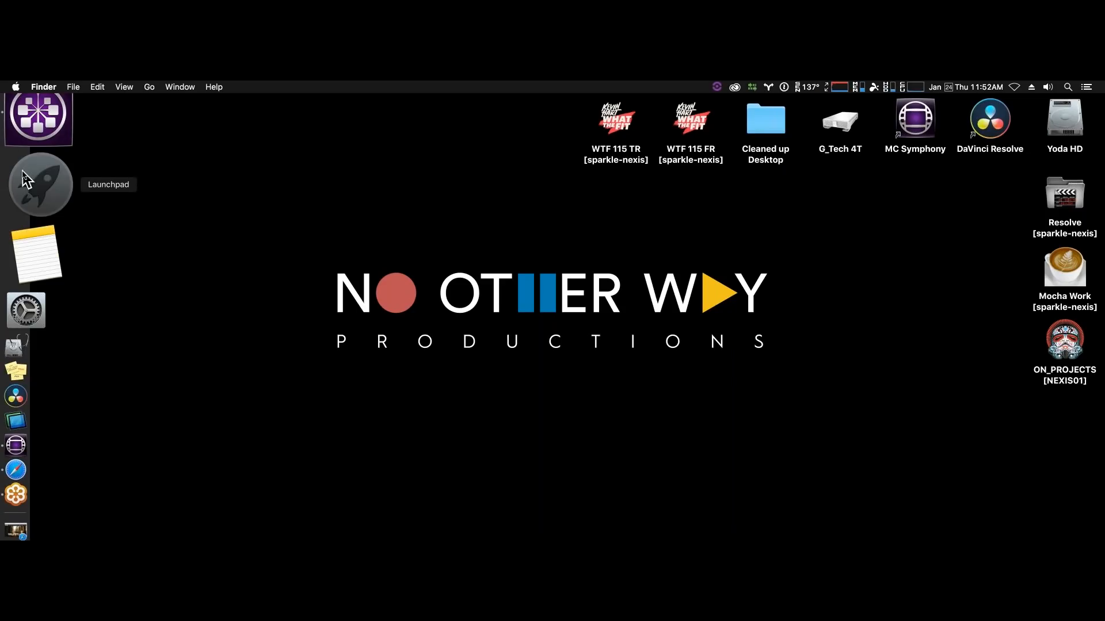
- Open the Boris FX Application Manager from Launchpad and move its window further right on the desktop
click(26, 180)
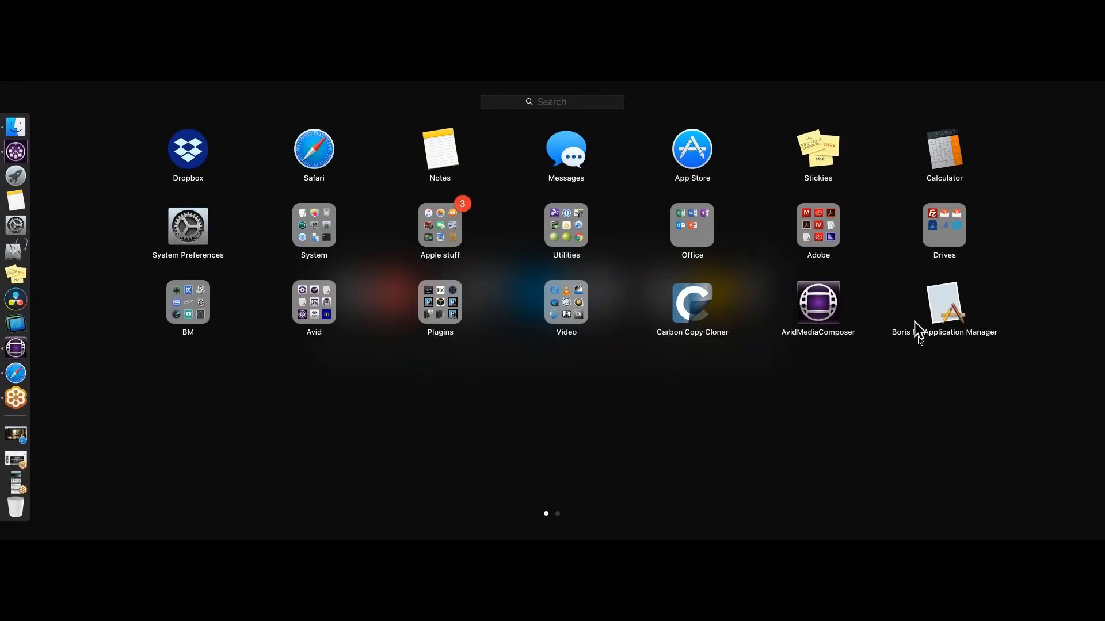
click(945, 298)
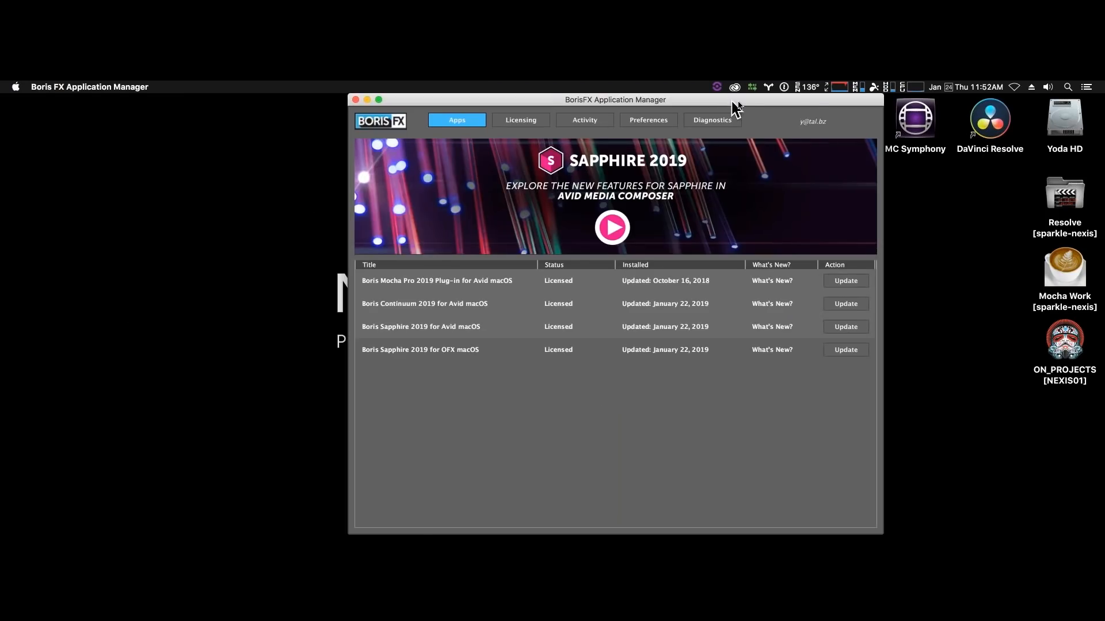
drag(736, 105, 828, 104)
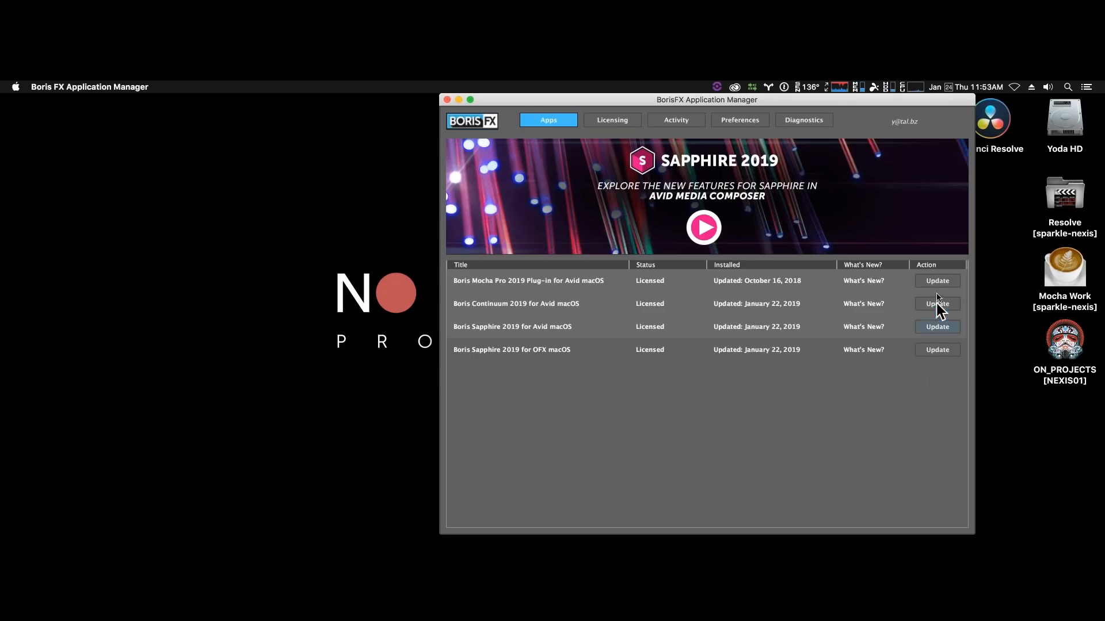
- Review the license kinds and expiry dates of the Continuum, Mocha Pro and Sapphire products in the licensing list
click(614, 121)
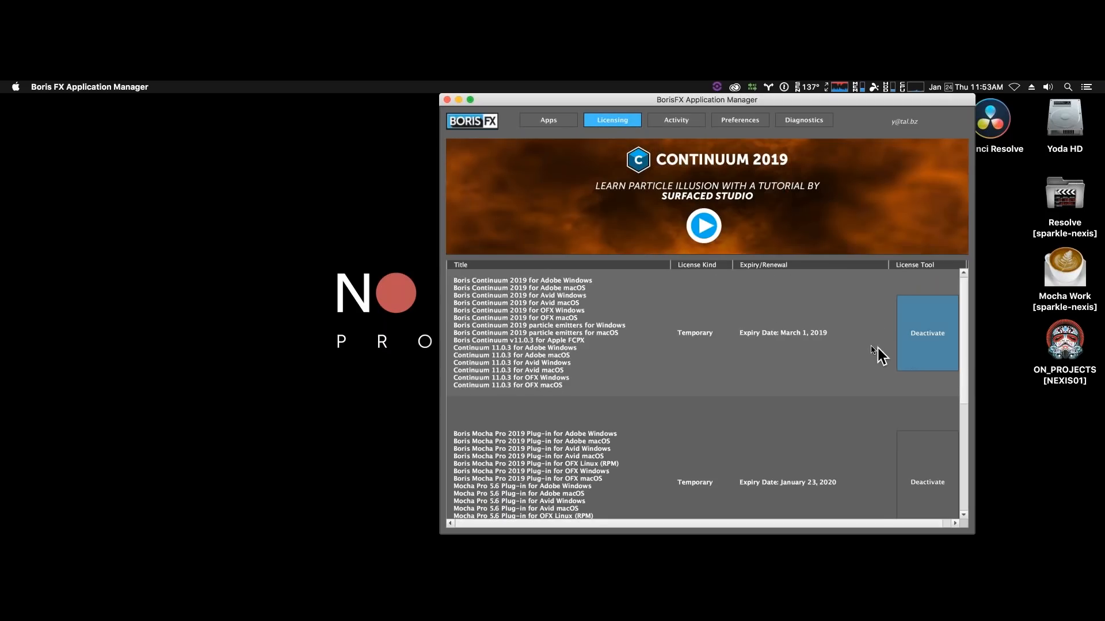
scroll(875, 354, down, 1)
scroll(875, 353, down, 5)
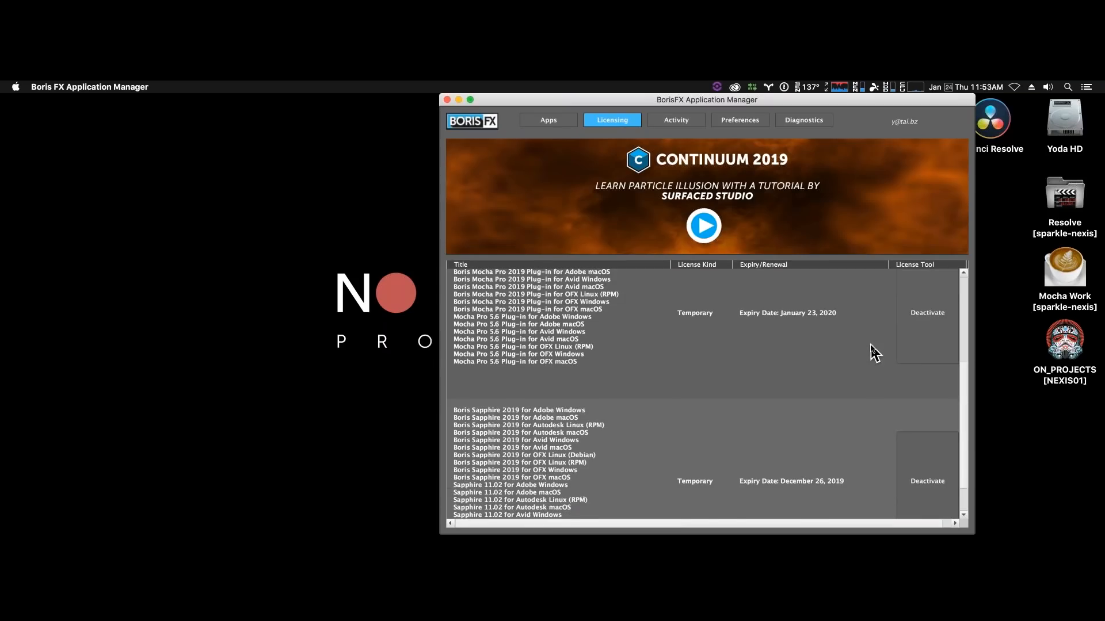
scroll(874, 354, up, 3)
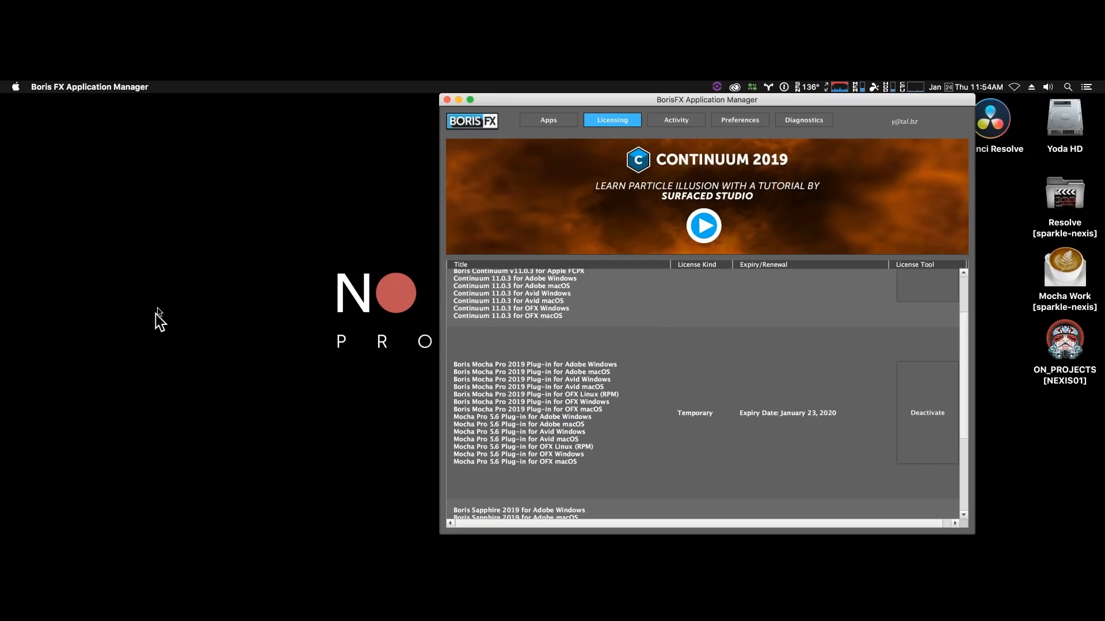
- Restore the minimized Safari window showing the Title Studio product page and move it further right on the desktop
click(606, 316)
mouse_move(3, 441)
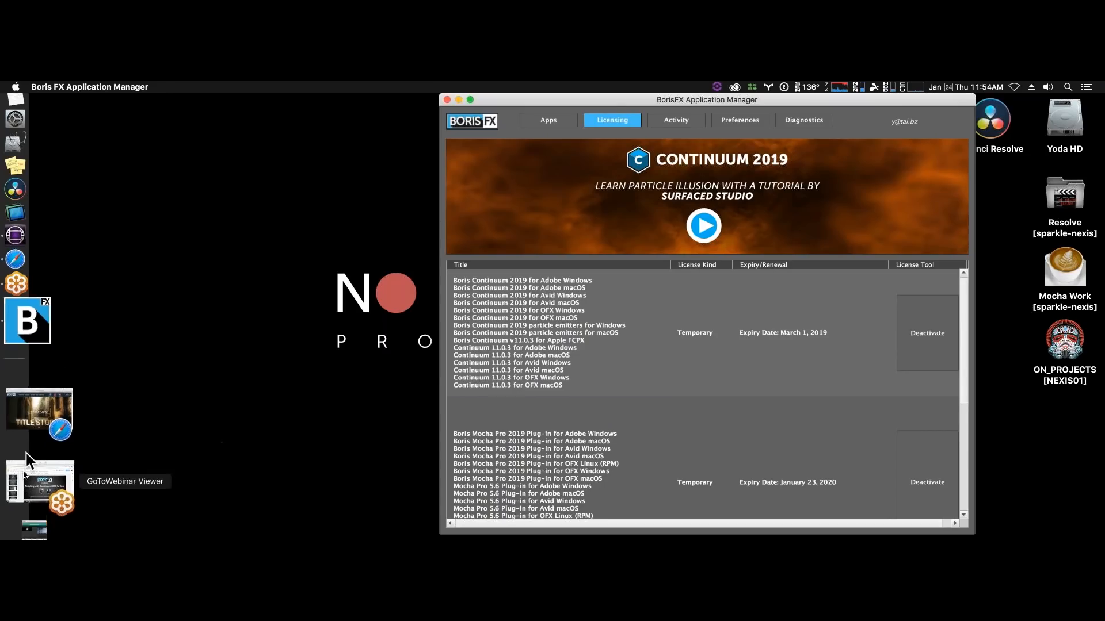
click(28, 449)
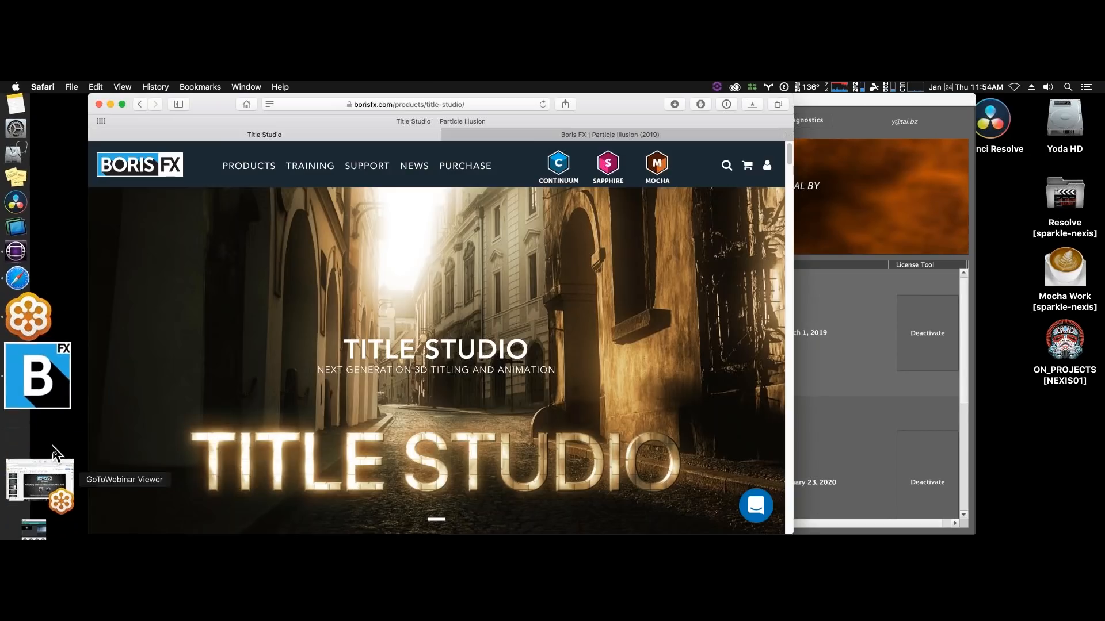
drag(396, 113, 626, 112)
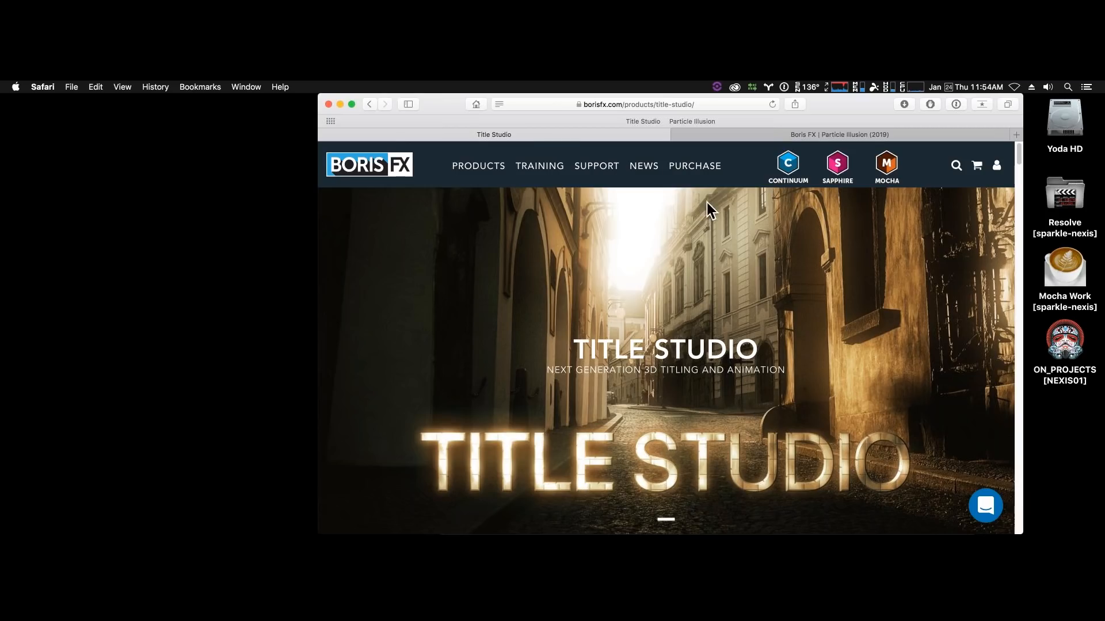
drag(443, 99, 514, 99)
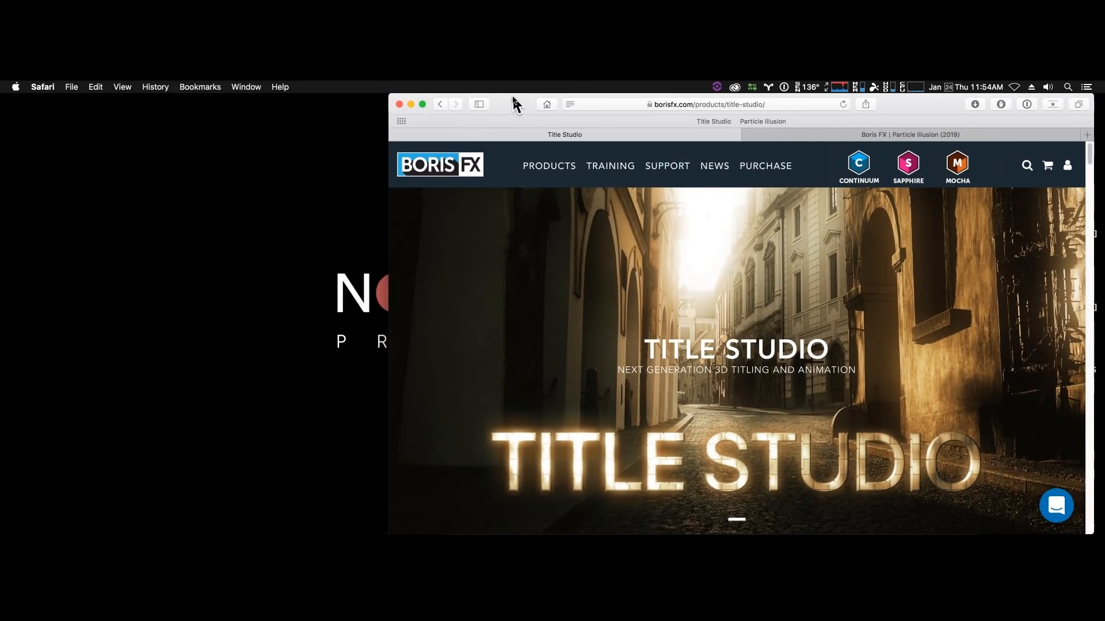
- Look through the Title Studio page's overview and What's New sections, and view the site's list of products
scroll(866, 351, down, 2)
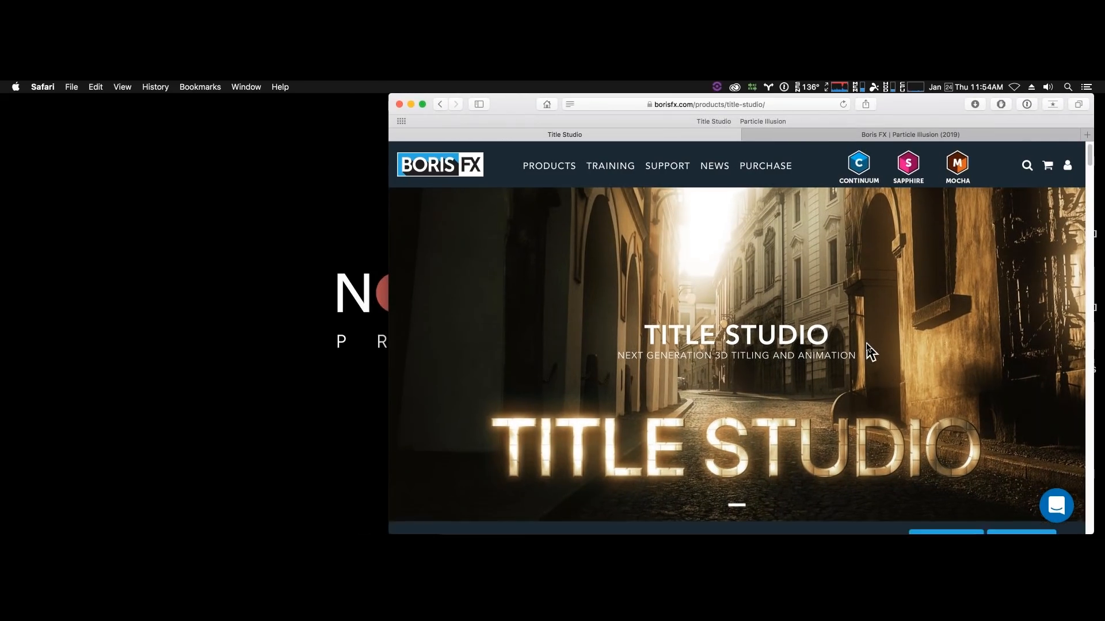
scroll(868, 351, down, 10)
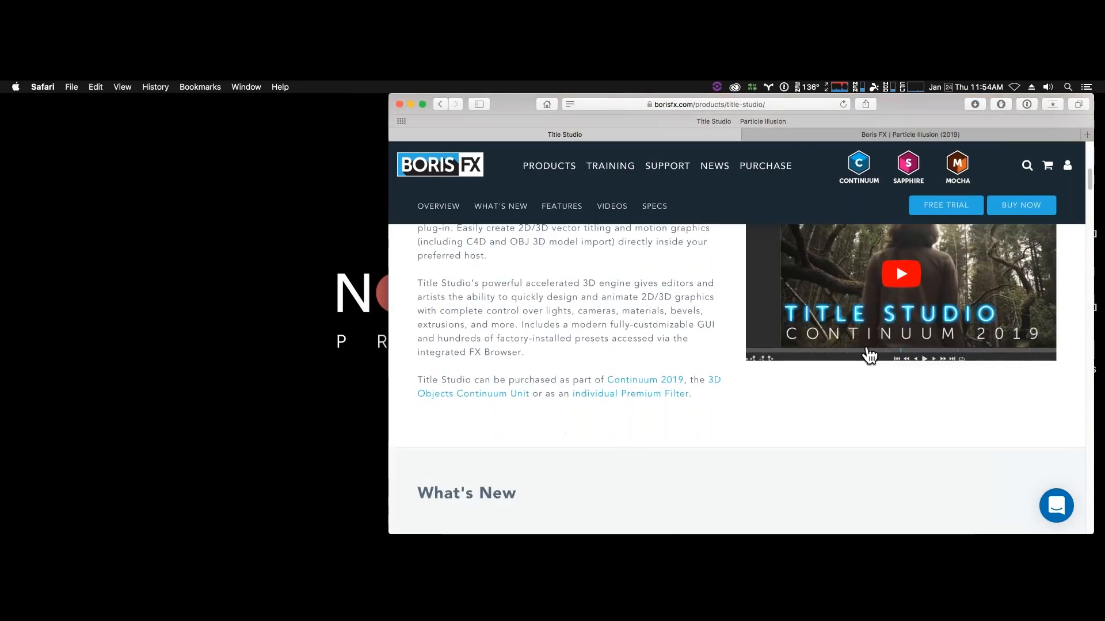
scroll(869, 355, down, 2)
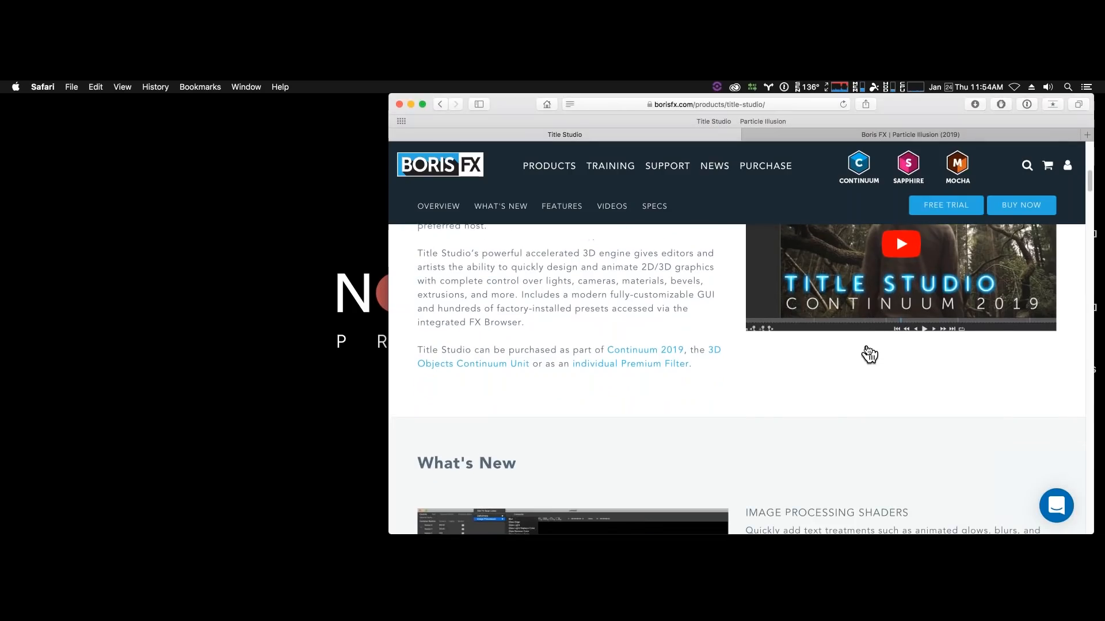
scroll(869, 355, down, 15)
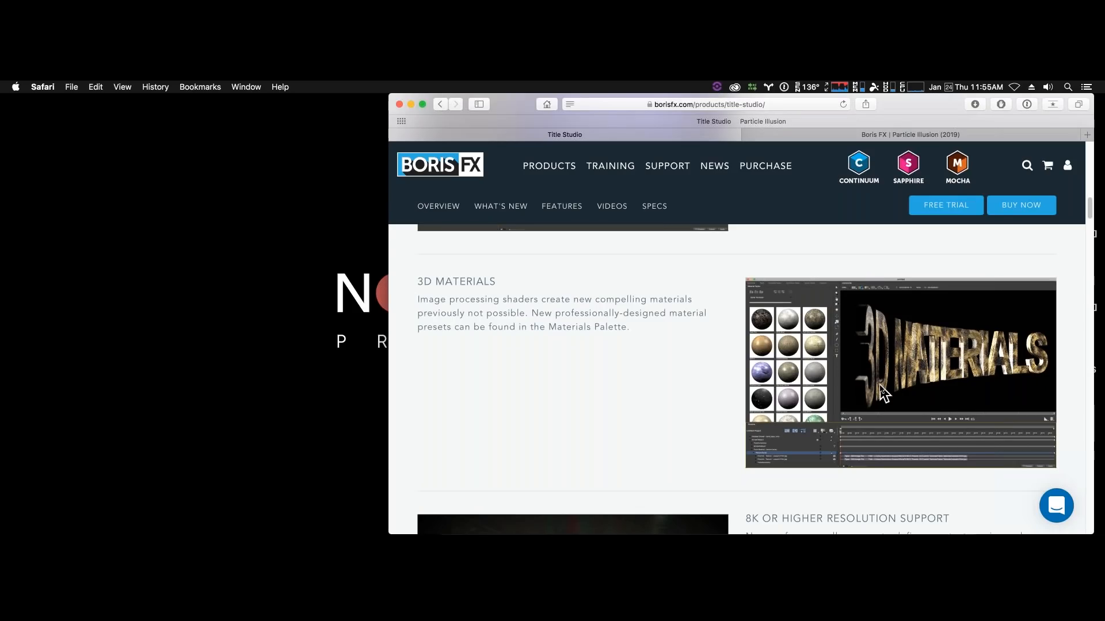
scroll(883, 393, down, 6)
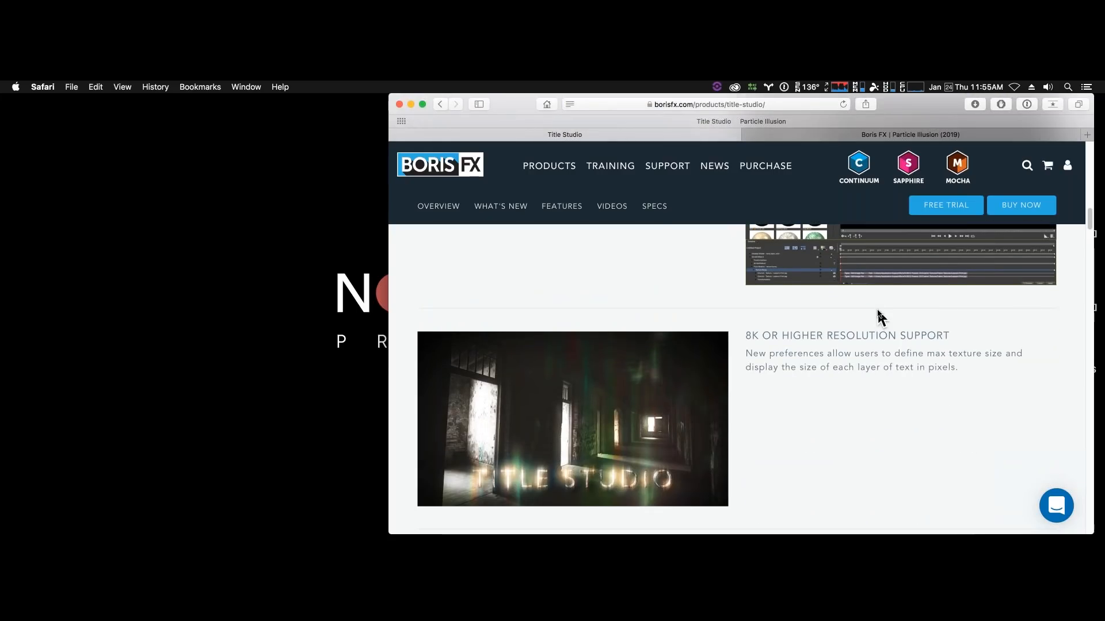
mouse_move(553, 165)
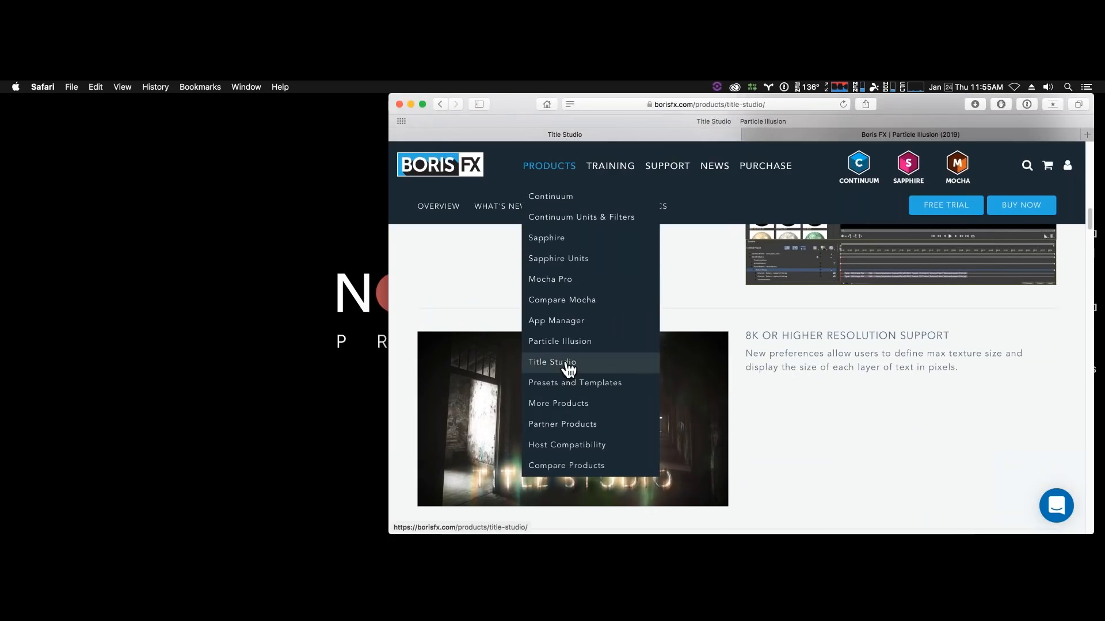
- Show the already open Particle Illusion product page and look through its overview, new features and emitter library descriptions
click(862, 137)
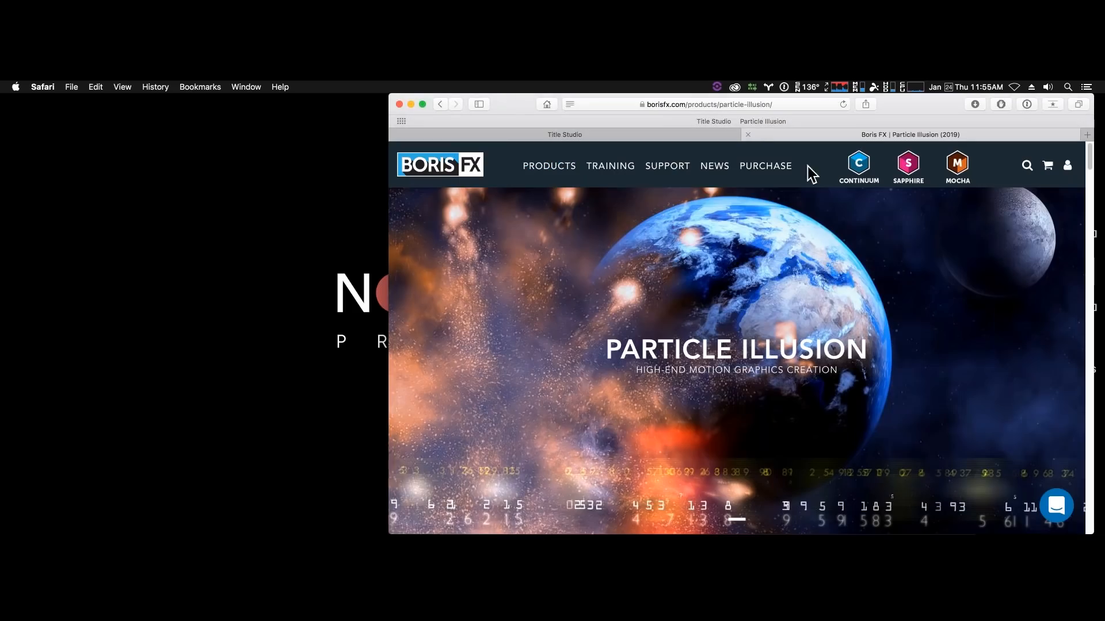
scroll(761, 375, down, 3)
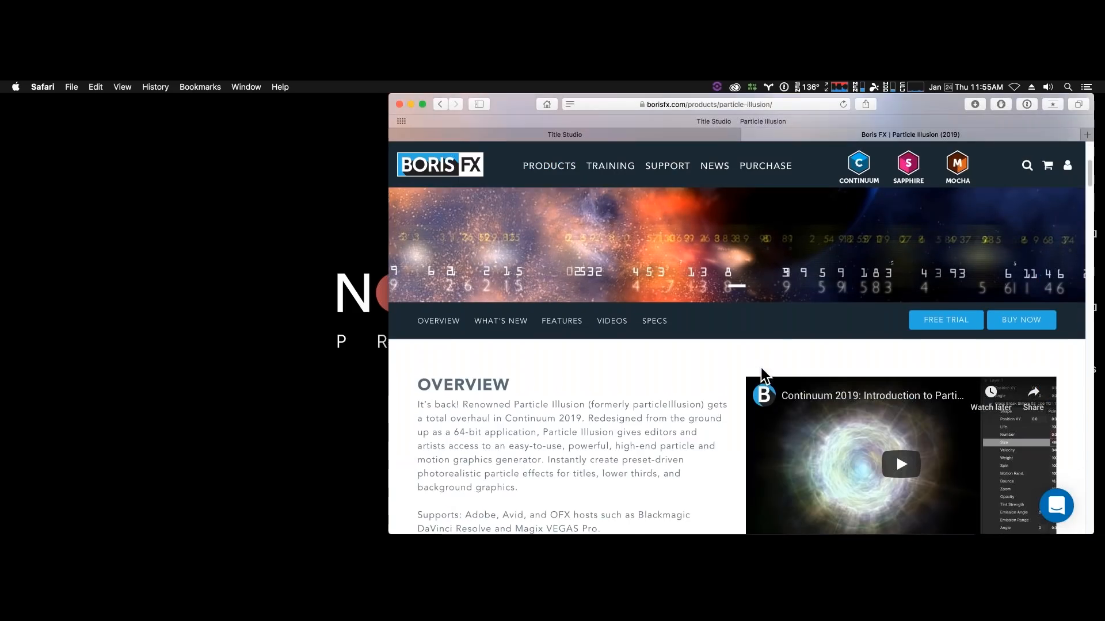
scroll(760, 368, up, 5)
scroll(762, 368, down, 5)
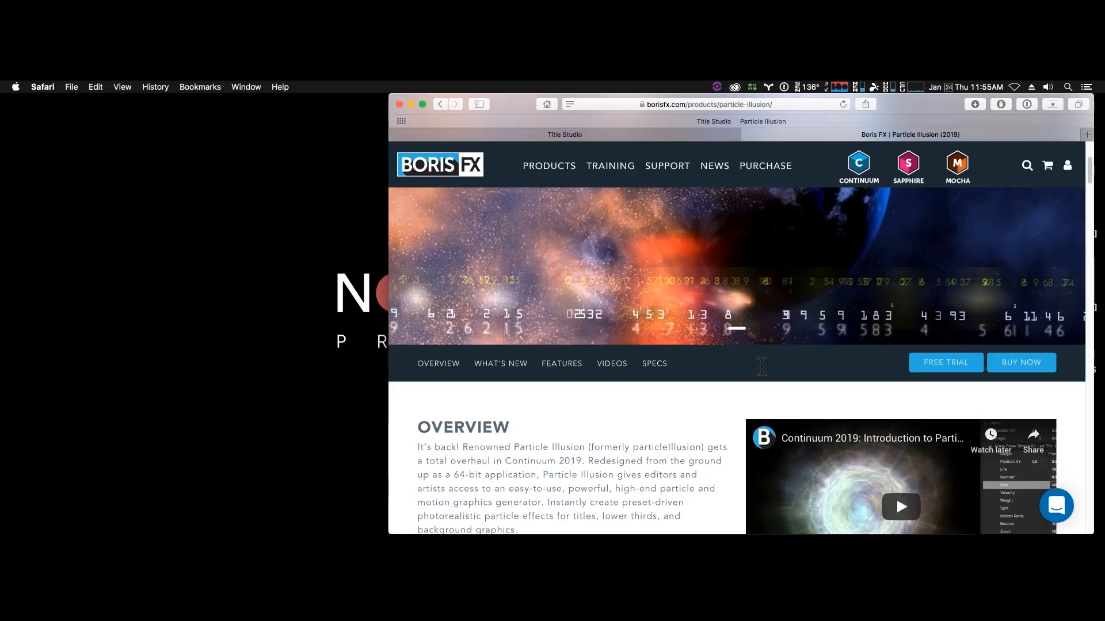
scroll(764, 375, down, 8)
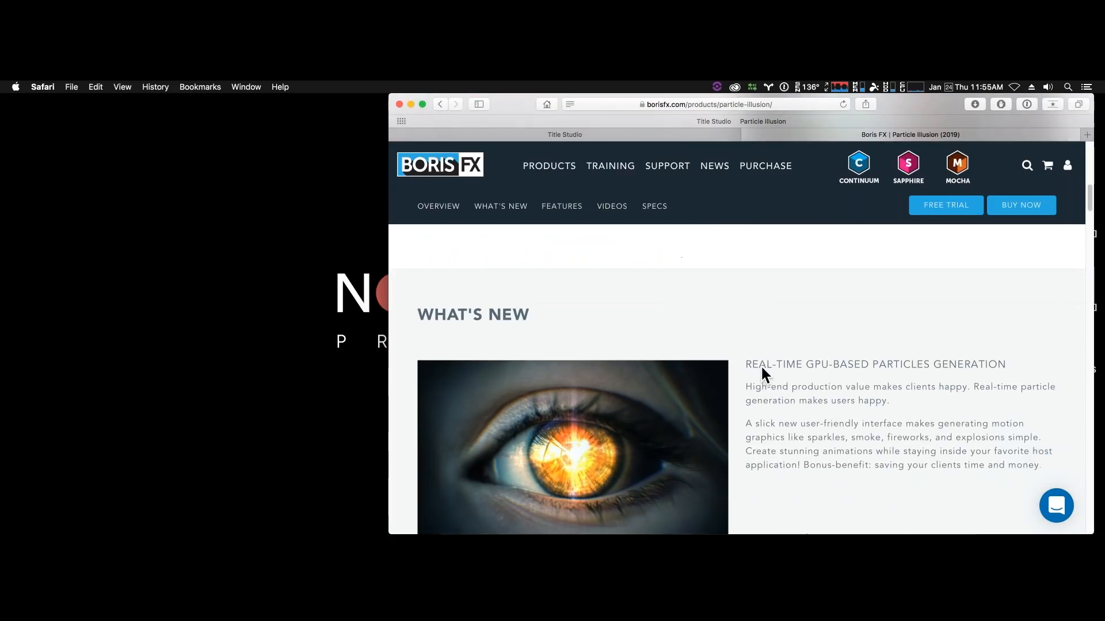
scroll(762, 366, down, 10)
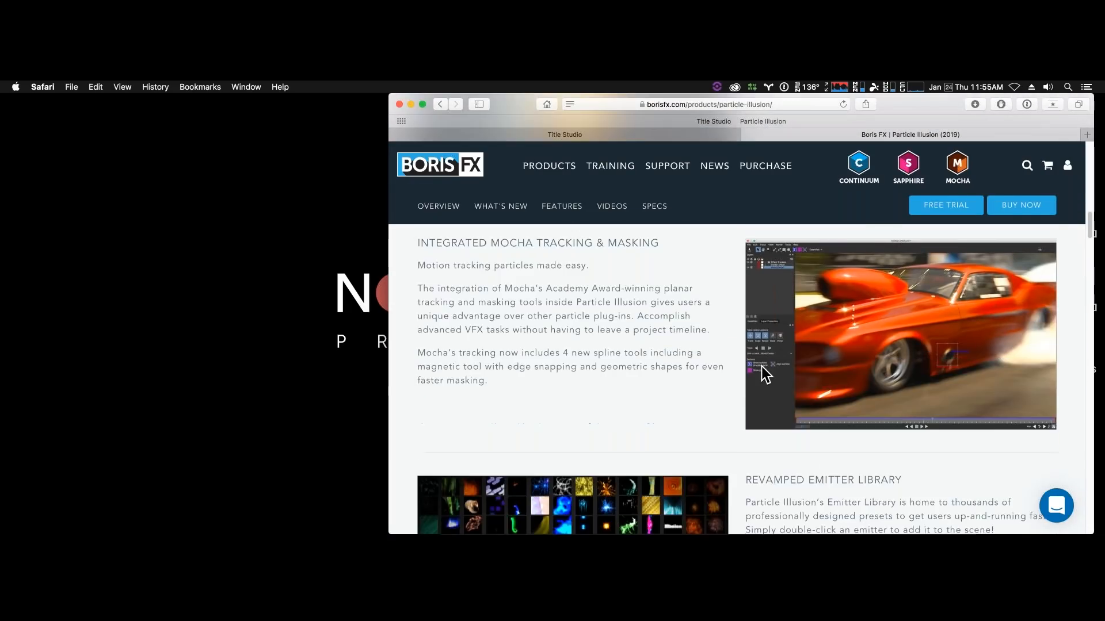
scroll(764, 375, down, 10)
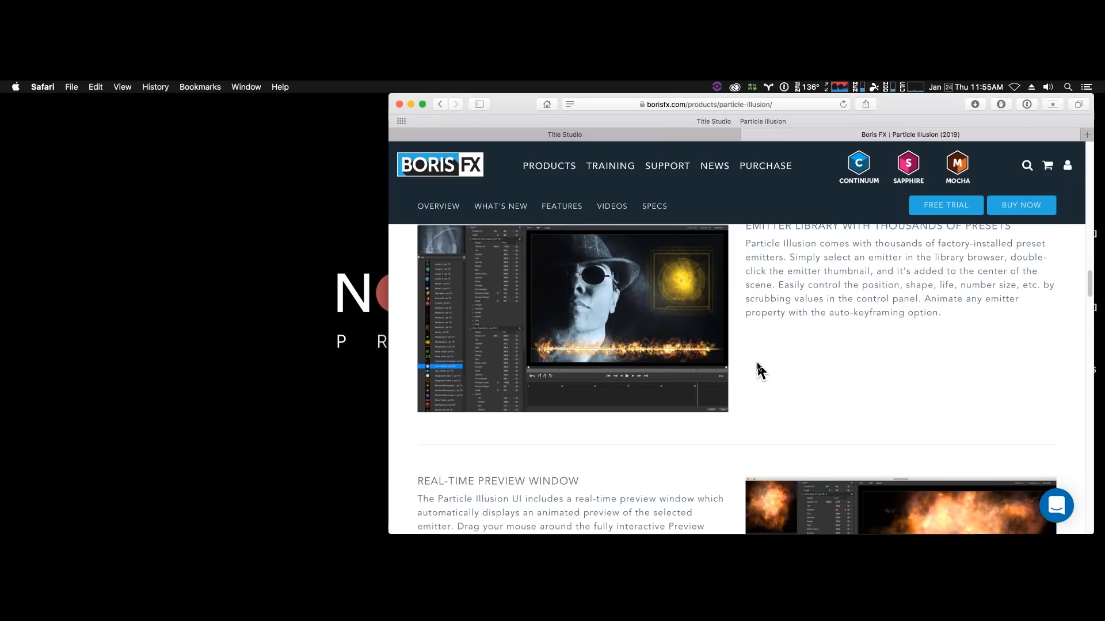
scroll(759, 370, down, 10)
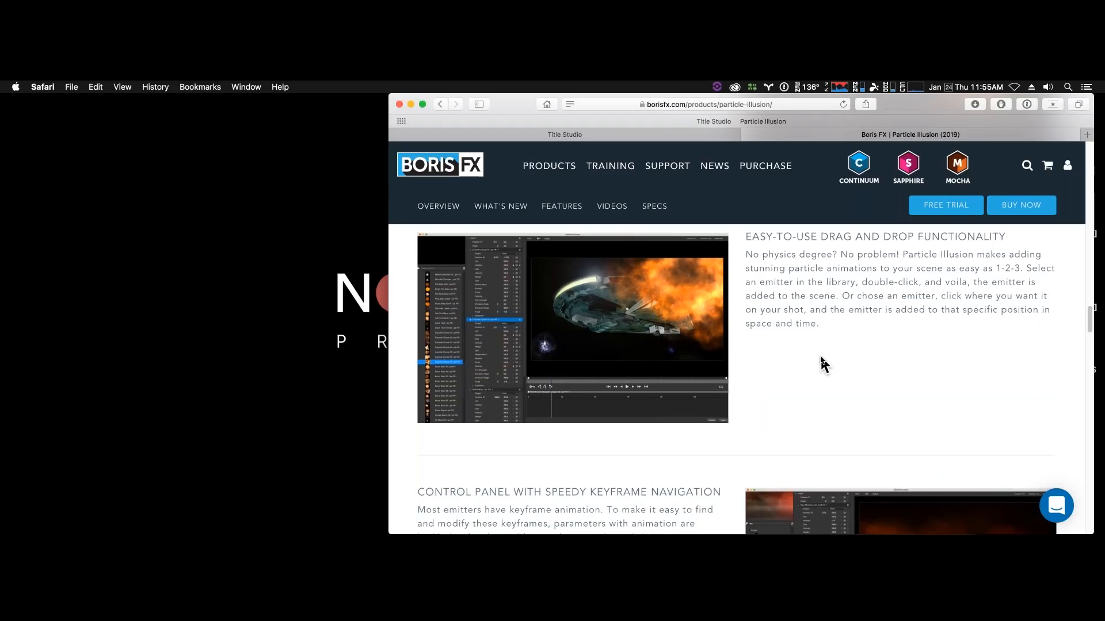
scroll(824, 364, up, 3)
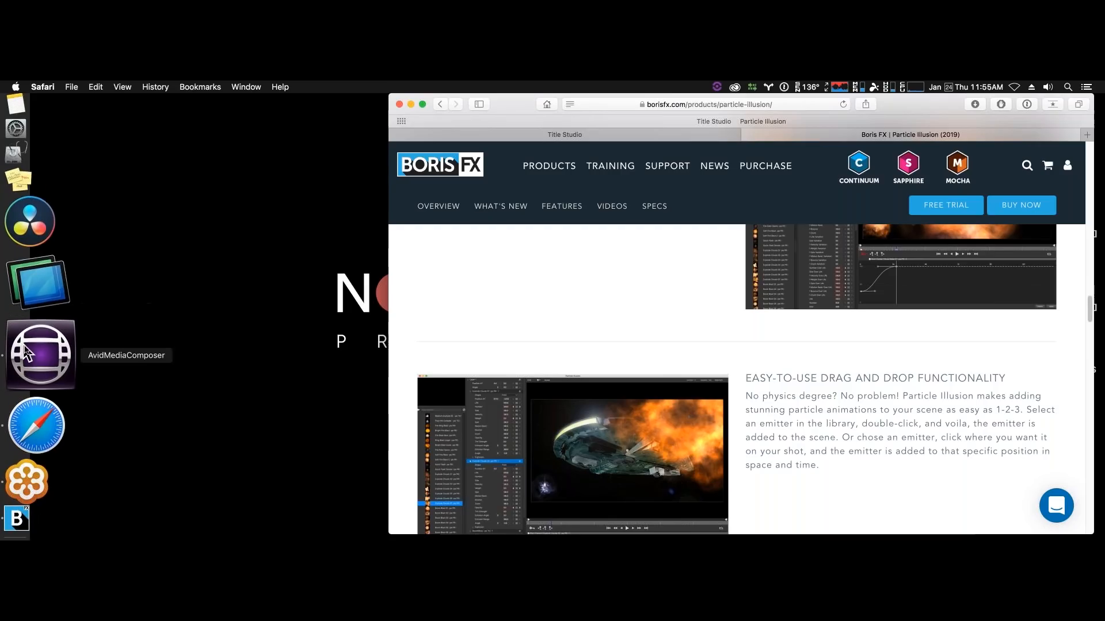
- Switch to Avid Media Composer, load the "9. Particle Illusion 1" sequence and scrub to the fireworks at 01:06:31:15
click(26, 353)
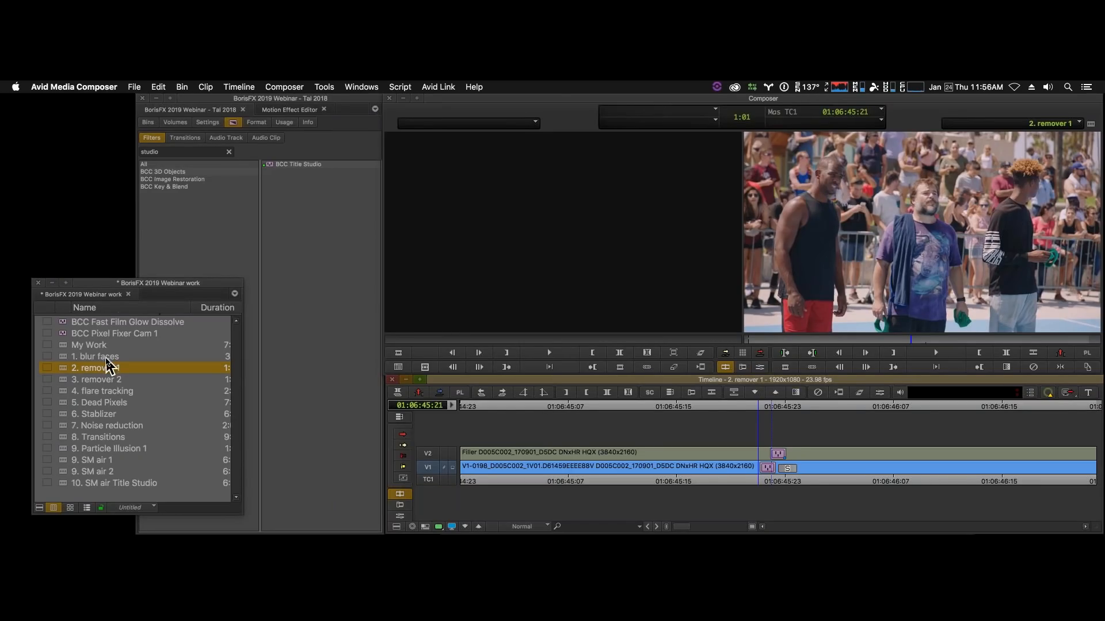
double_click(92, 449)
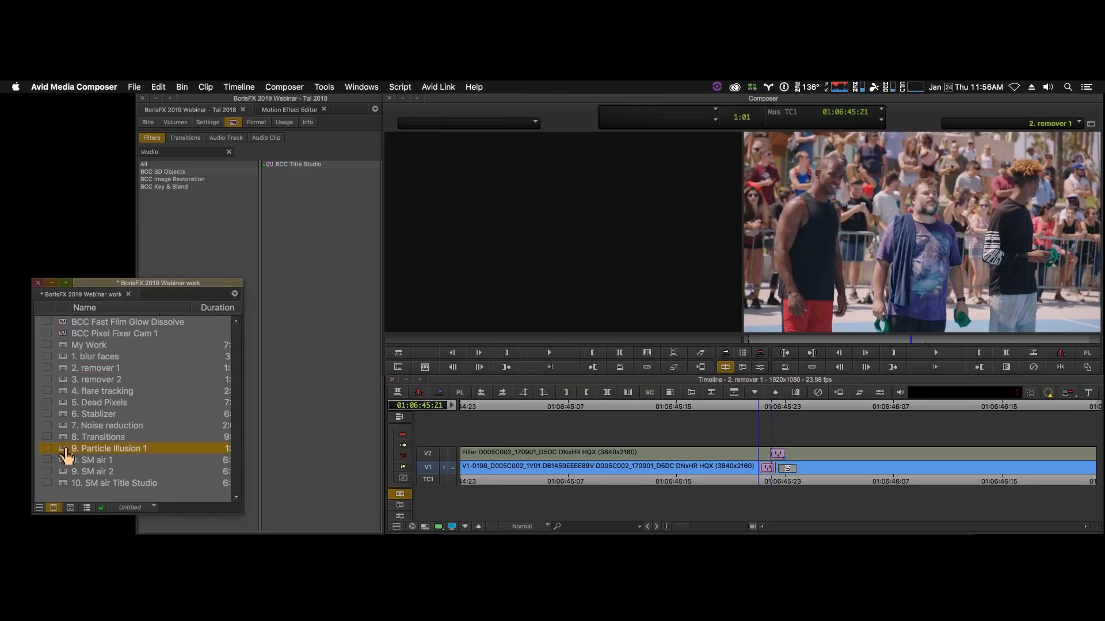
drag(757, 485, 983, 479)
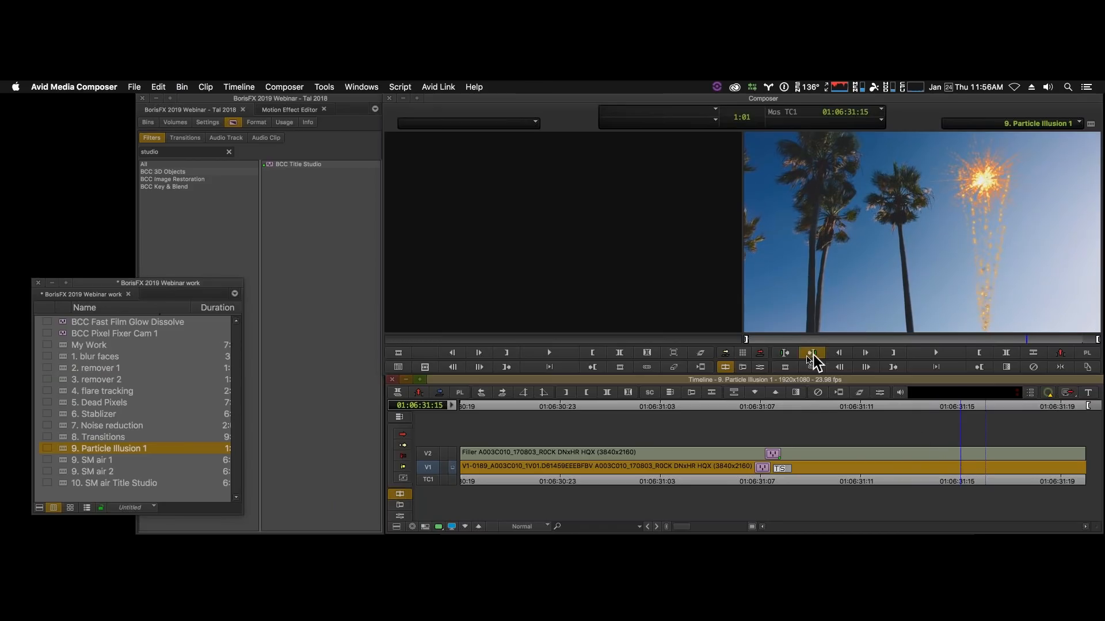
- Launch the Particle Illusion interface from the fireworks clip's effect and view the Fireworks Burst New 02 and fireworks fountain 01 emitter parameters
click(760, 367)
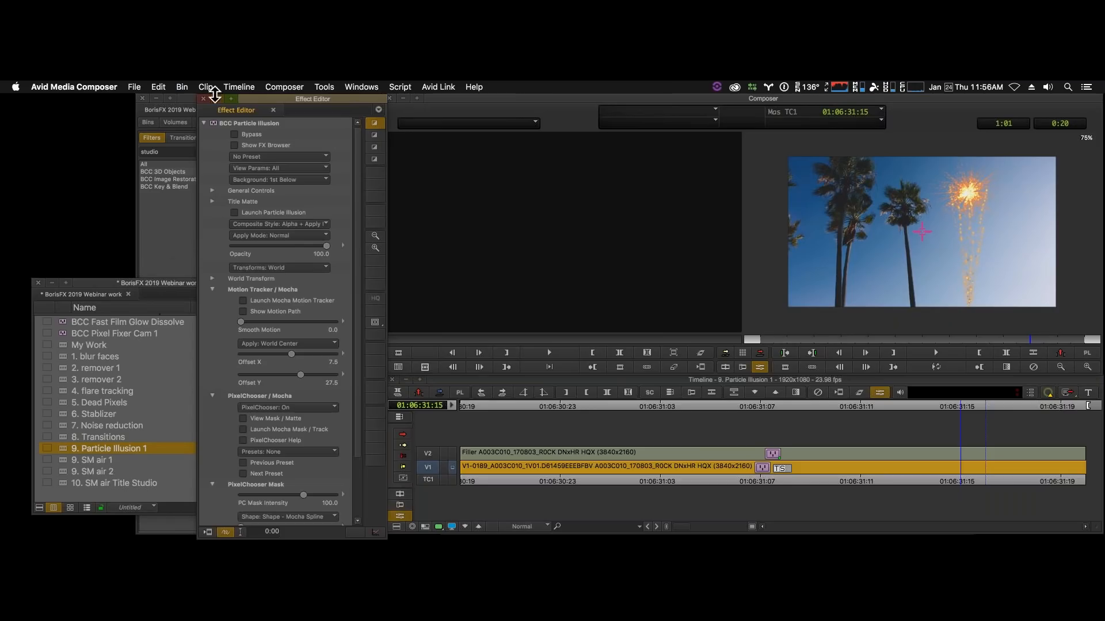
click(234, 216)
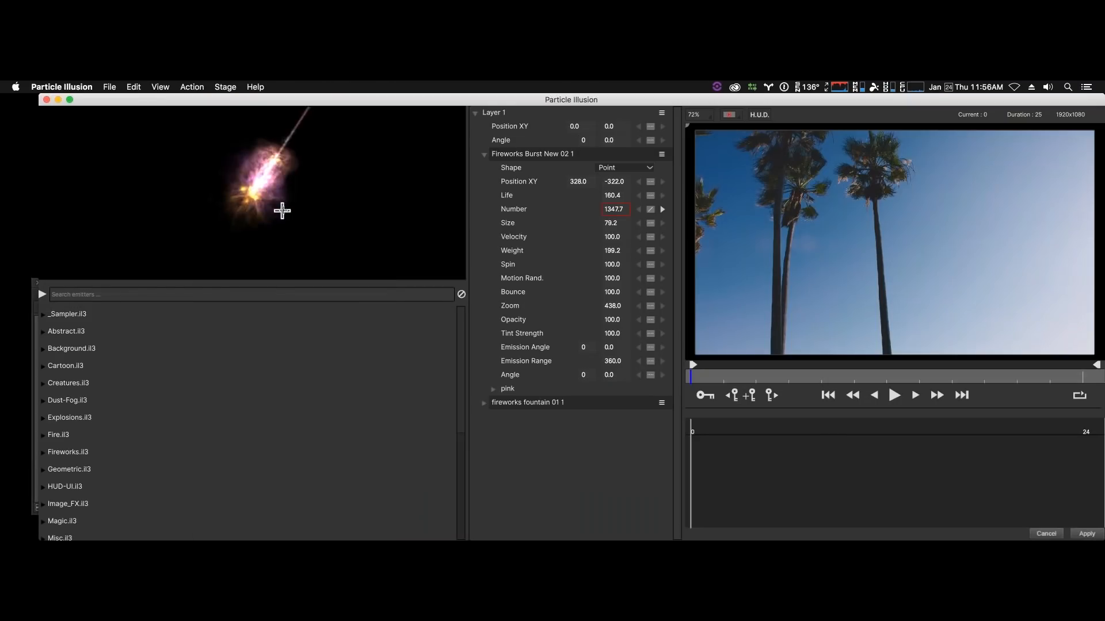
click(550, 157)
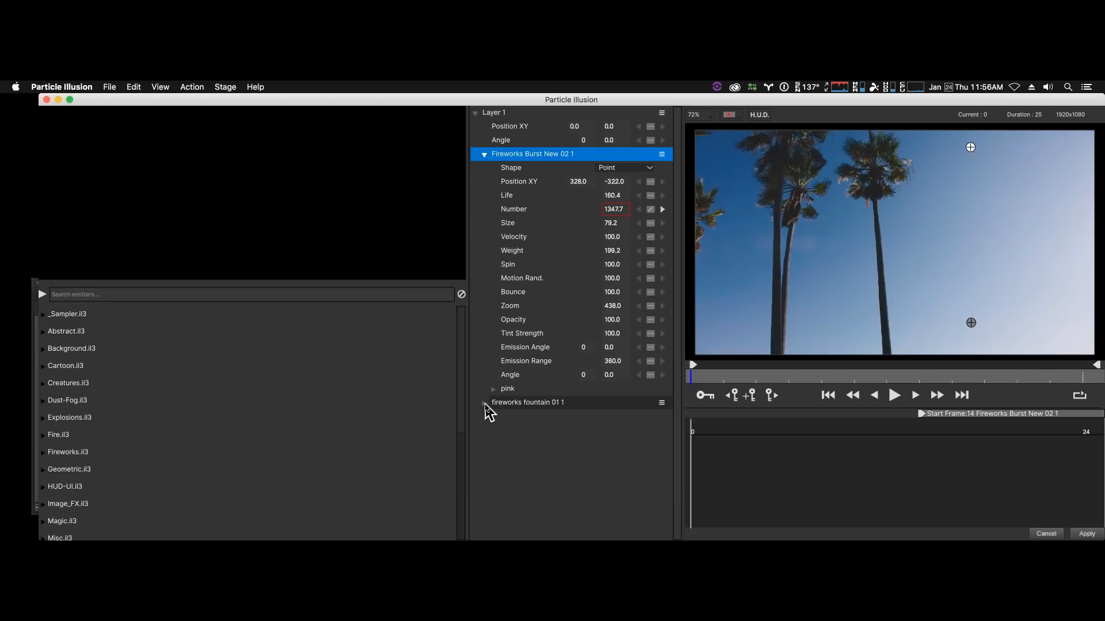
click(485, 405)
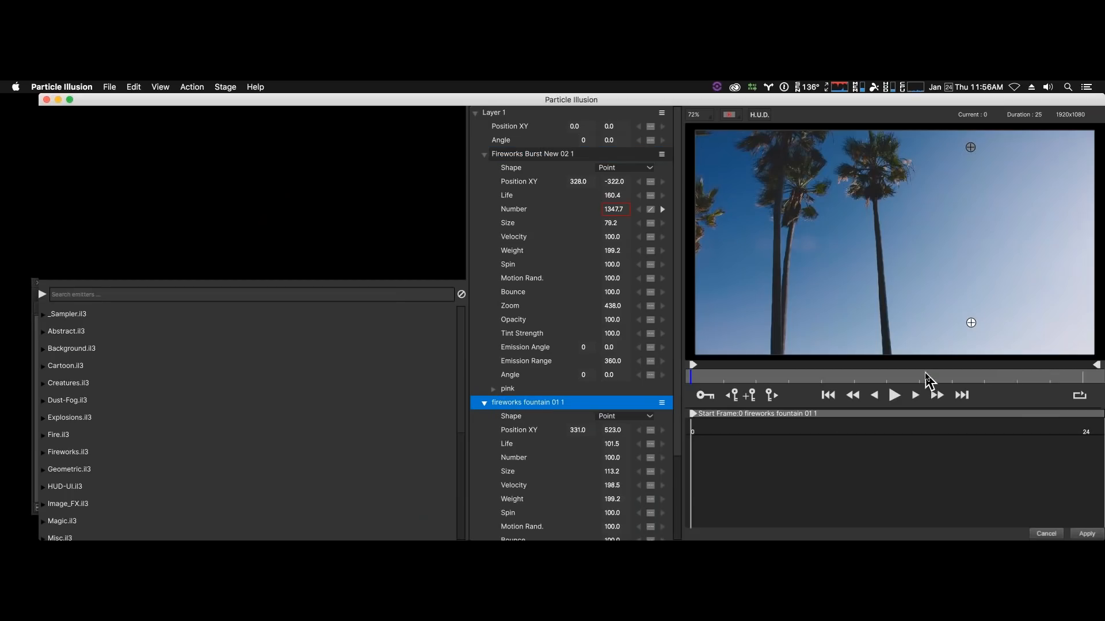
- Preview the fireworks emitters at frames 14 and 20, and exit Particle Illusion without applying changes
click(926, 377)
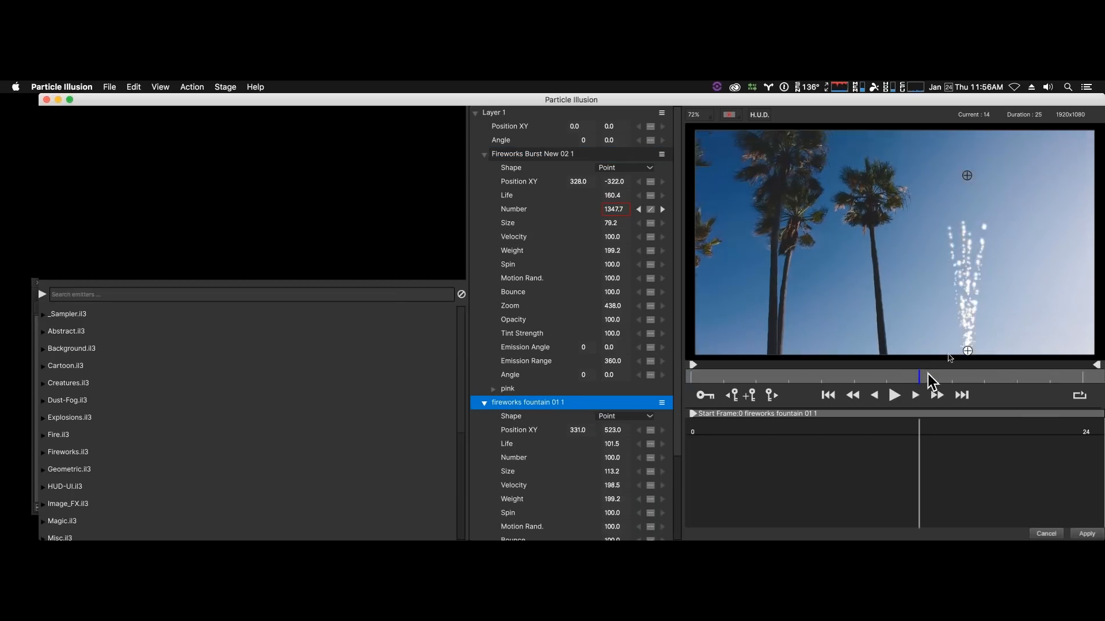
click(1026, 376)
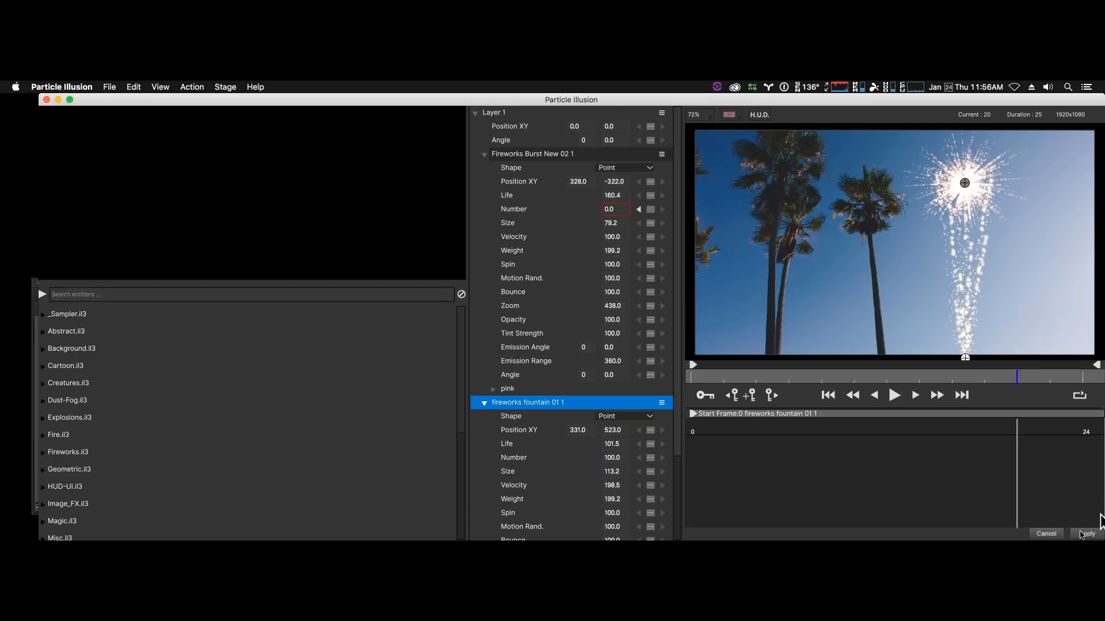
click(1055, 534)
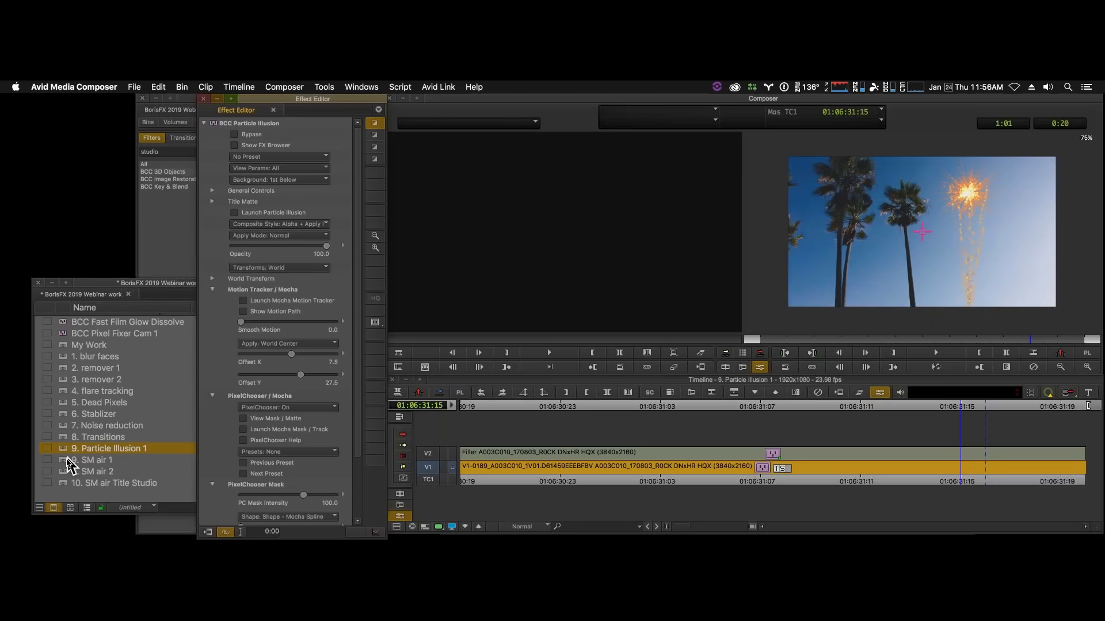
- Load the "9. SM air 1" sequence and launch the Particle Illusion interface from the BCC Particle Illusion effect on V2
double_click(86, 460)
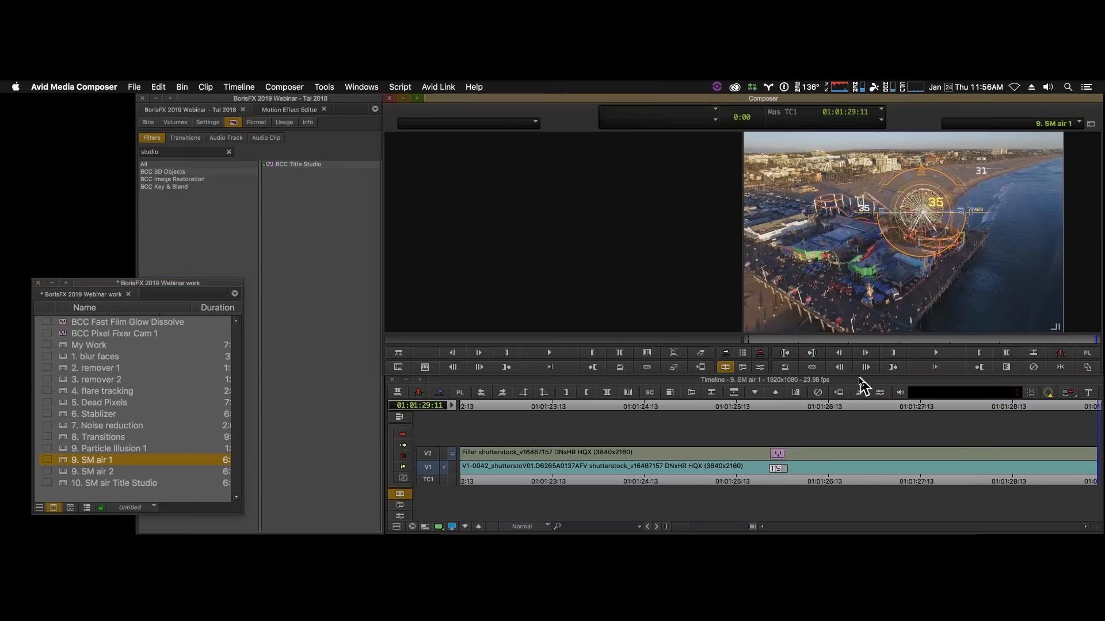
click(759, 367)
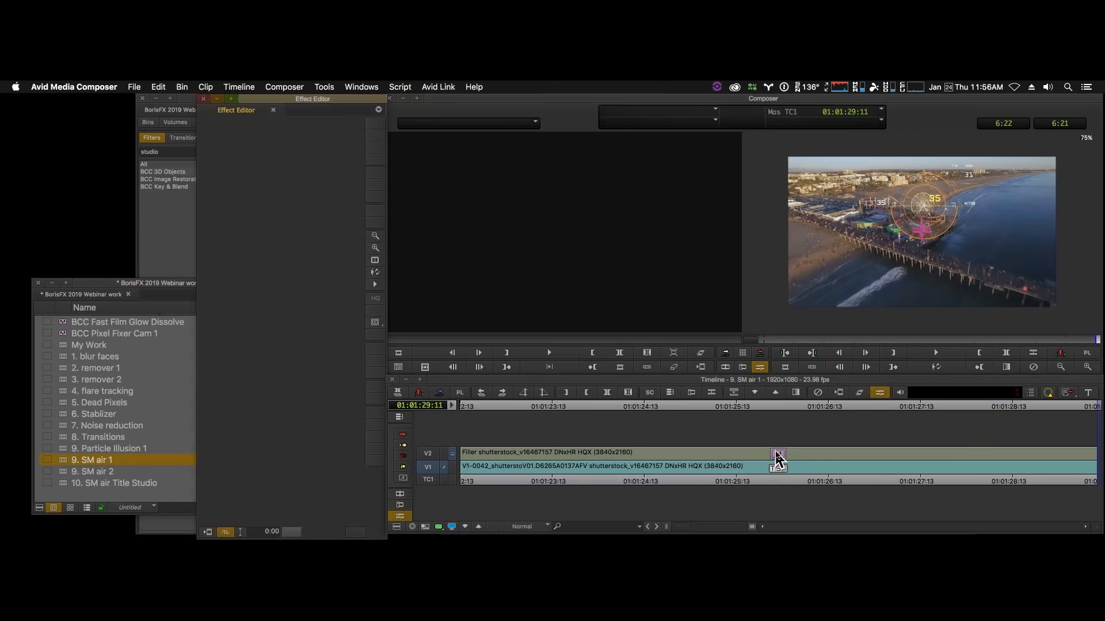
click(777, 456)
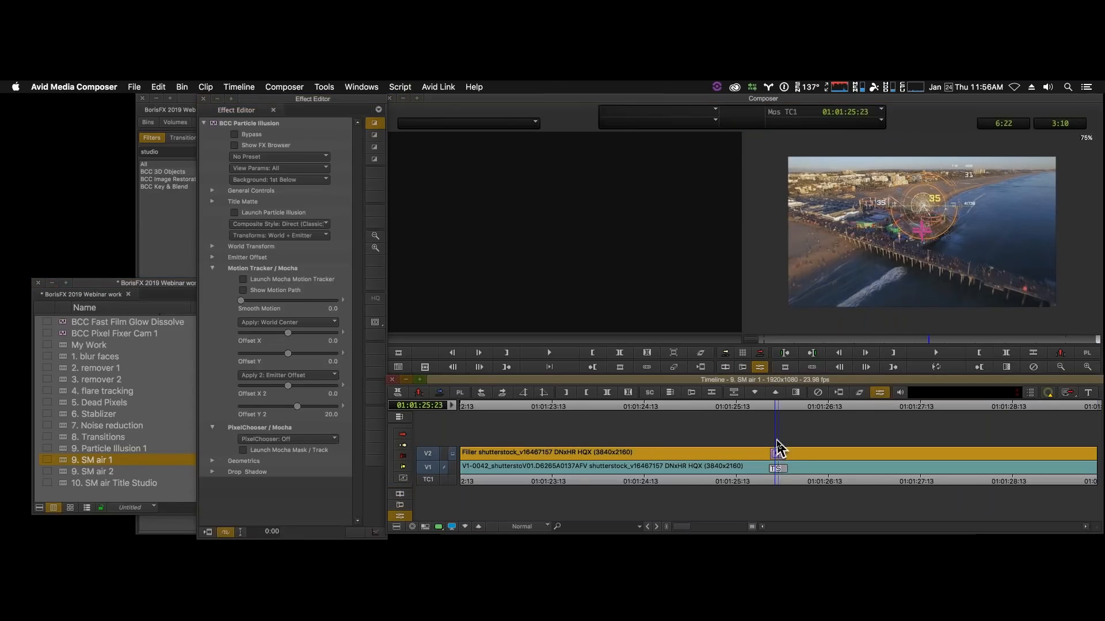
click(234, 214)
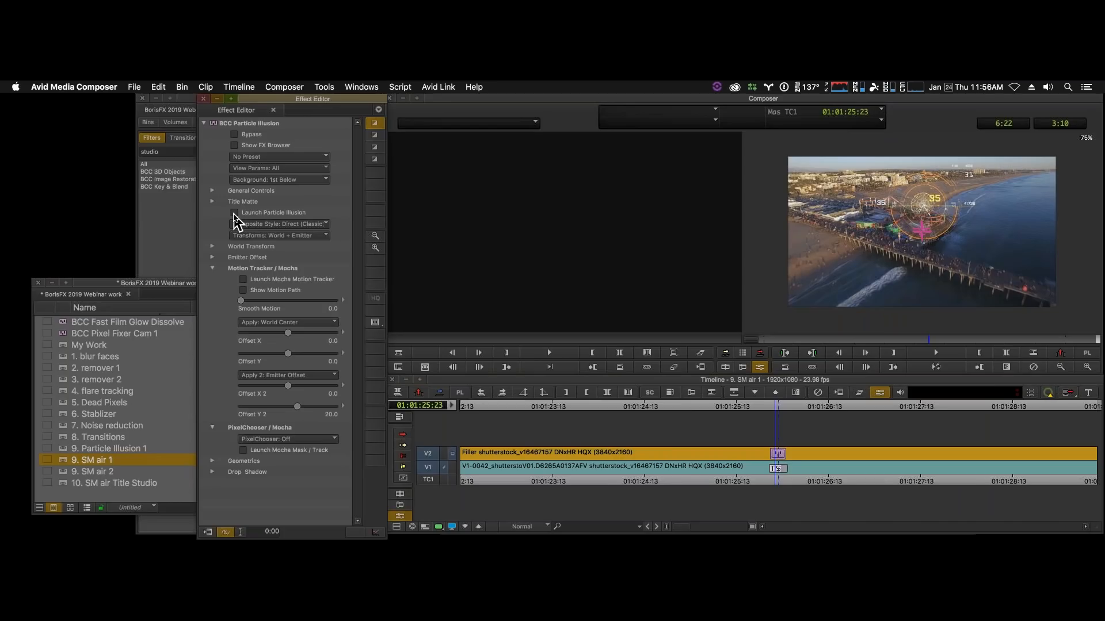
click(234, 214)
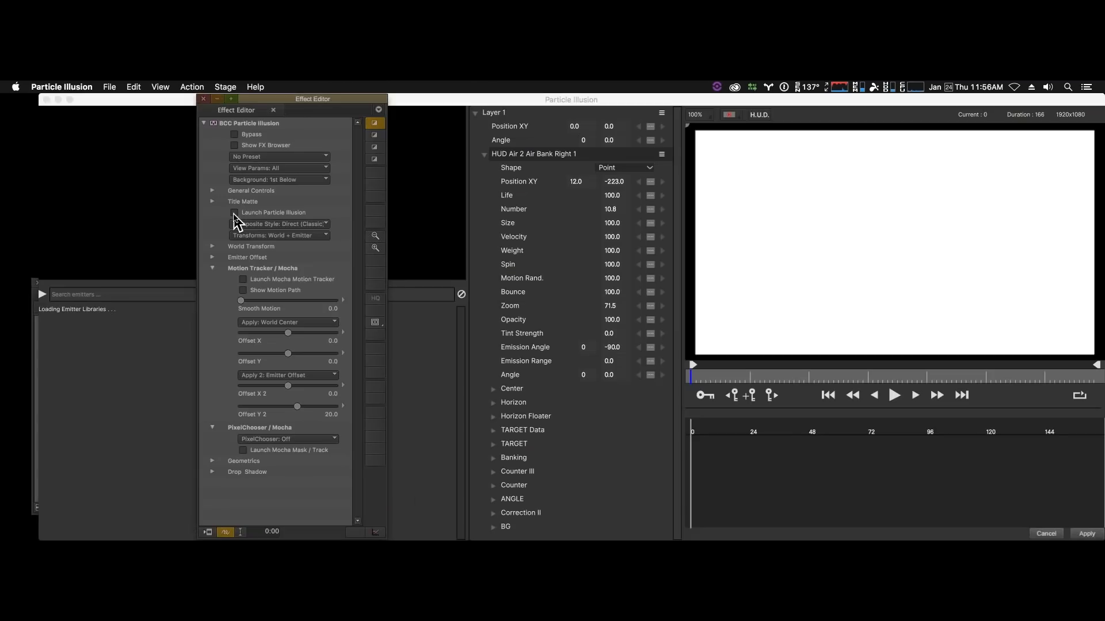
- Browse the HUD-UI emitter library and preview the Radar 02, Tron Waveform and Tron enhance emitters
scroll(144, 460, down, 5)
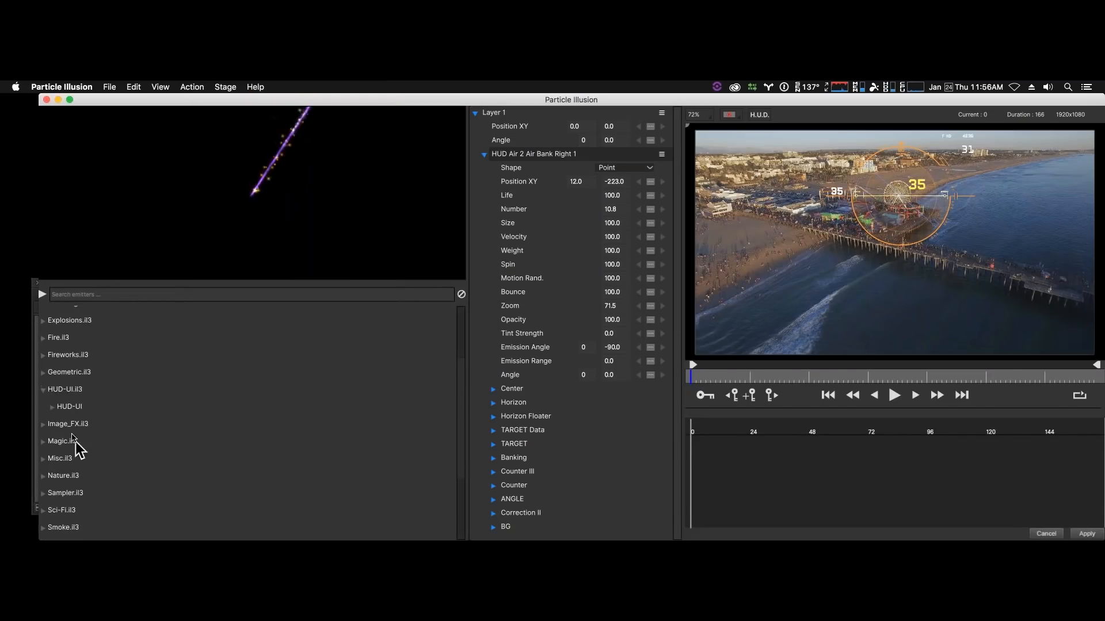
click(52, 409)
scroll(202, 422, down, 6)
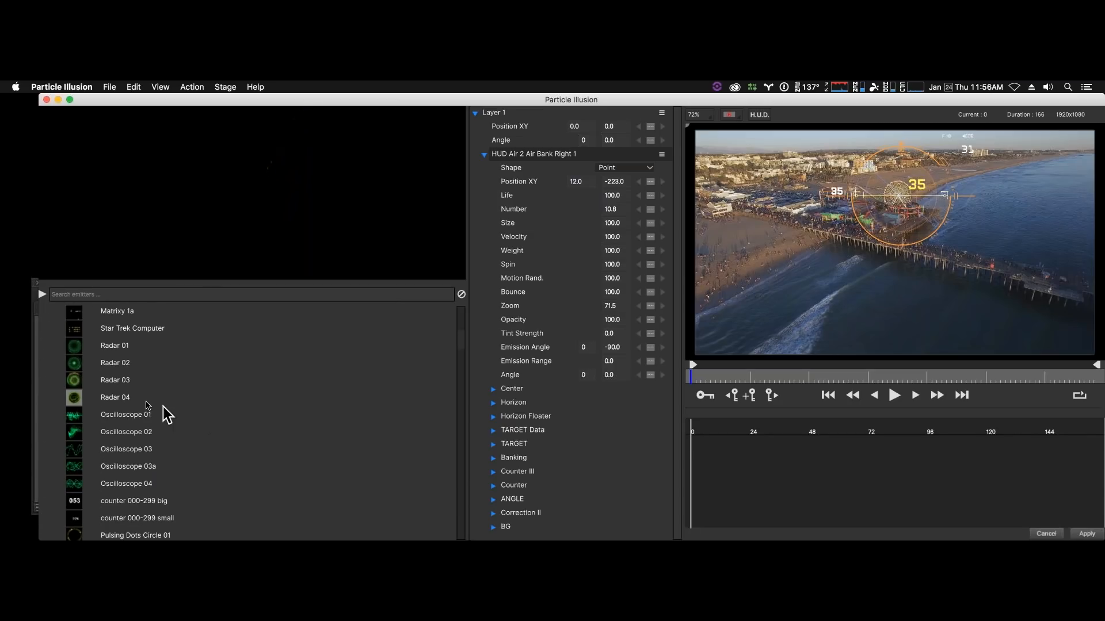
click(115, 364)
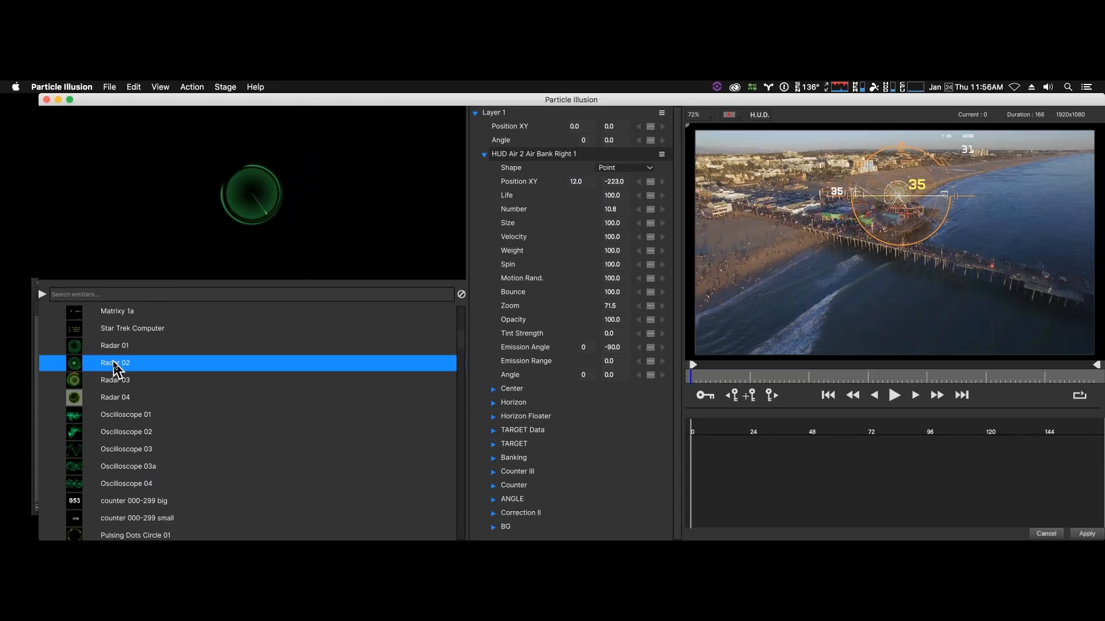
scroll(129, 452, down, 8)
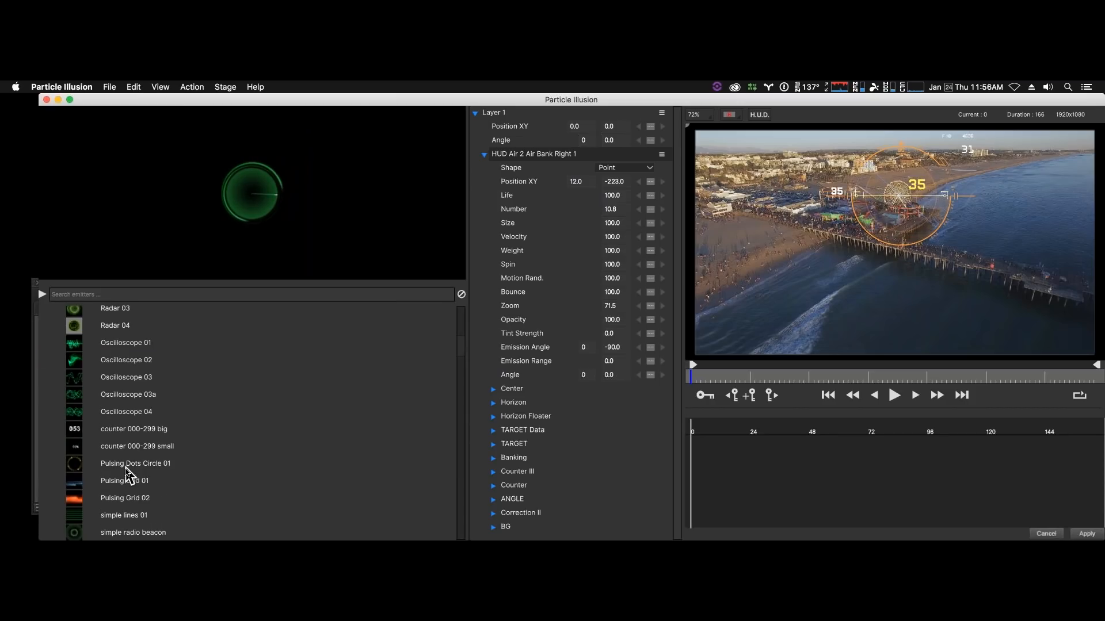
scroll(128, 477, down, 4)
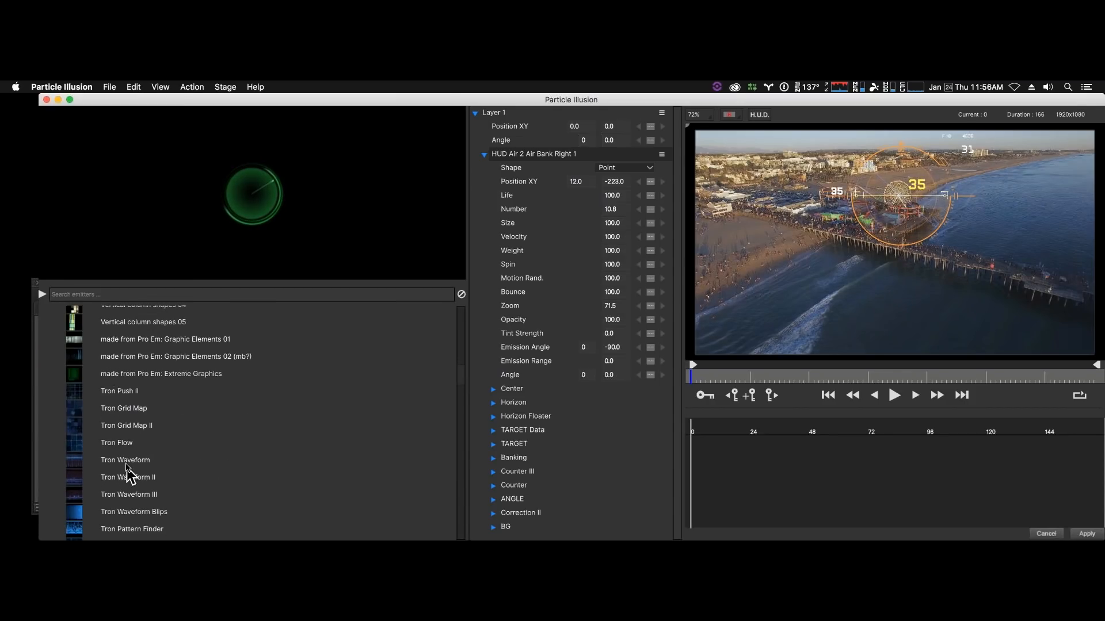
click(127, 464)
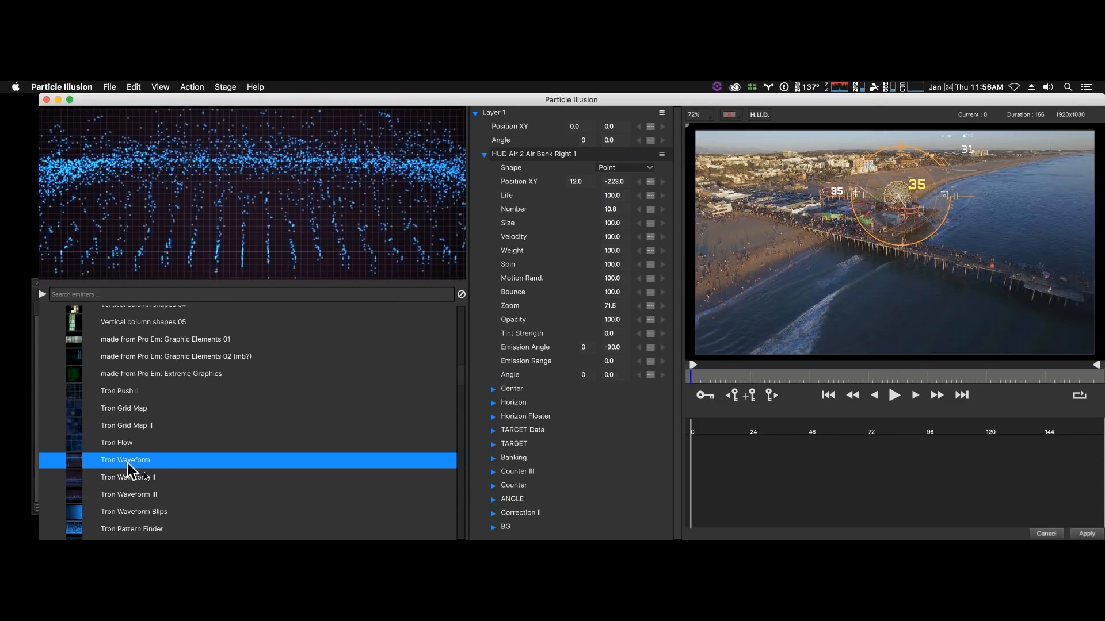
scroll(180, 495, down, 3)
scroll(175, 489, down, 2)
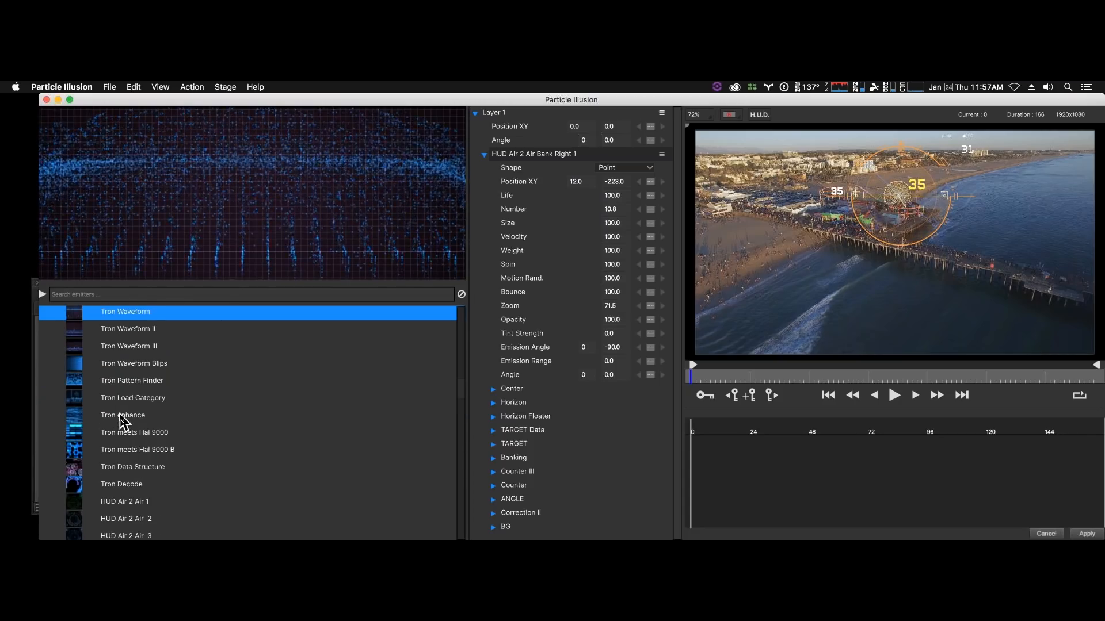
click(122, 416)
- Preview the HUD Air 2 Air 5, HUD Air 2 Air Straight 1 and HUD Air 2 Ground 1 emitters
scroll(147, 466, down, 5)
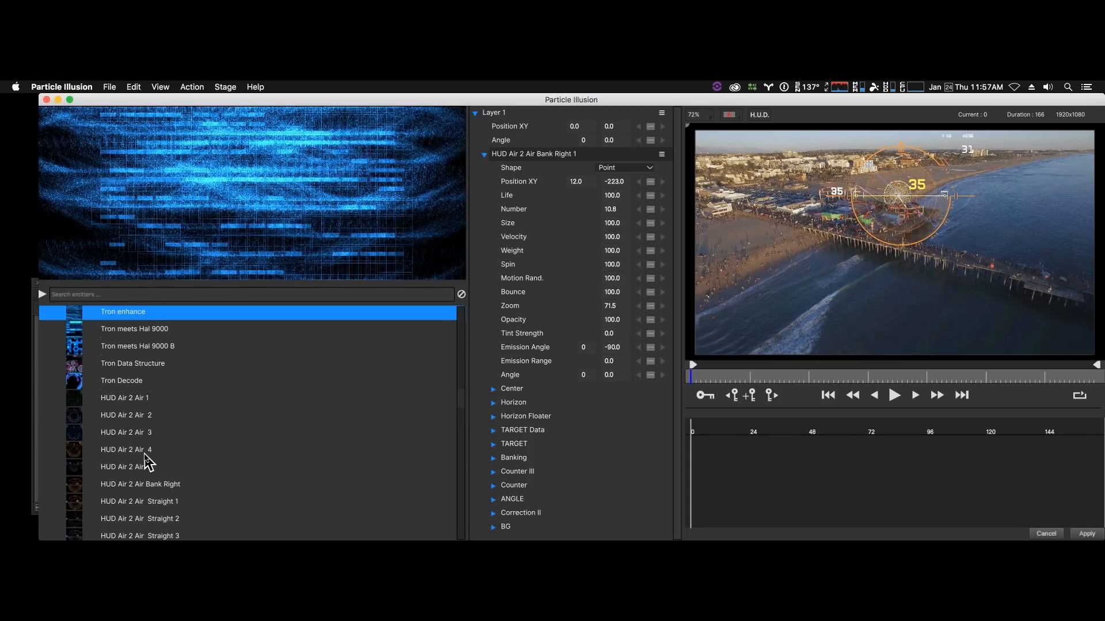
click(136, 401)
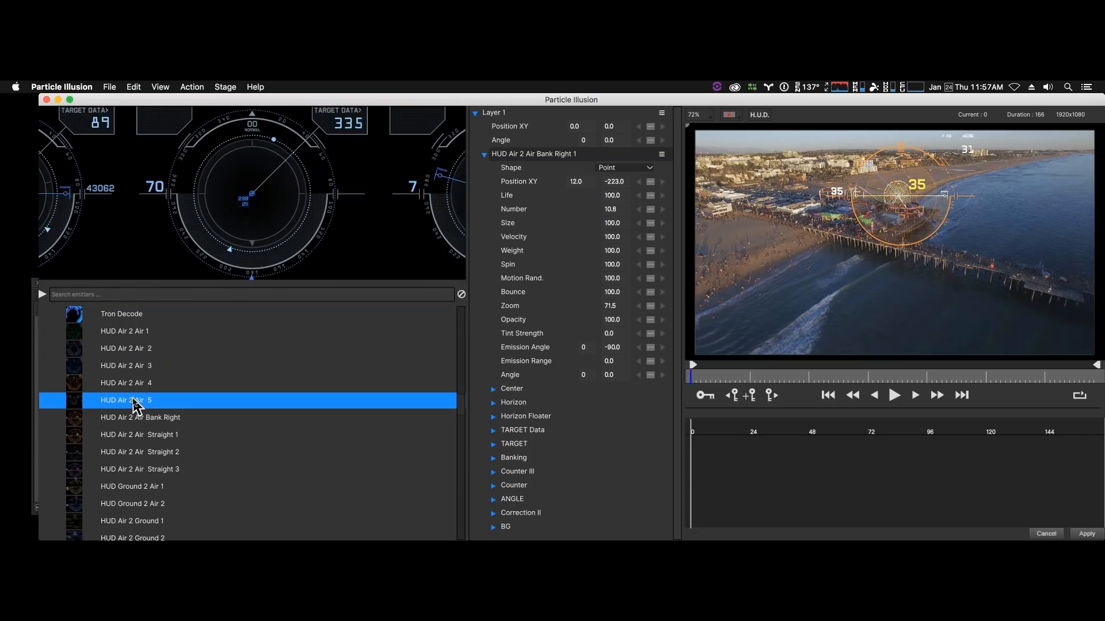
click(161, 441)
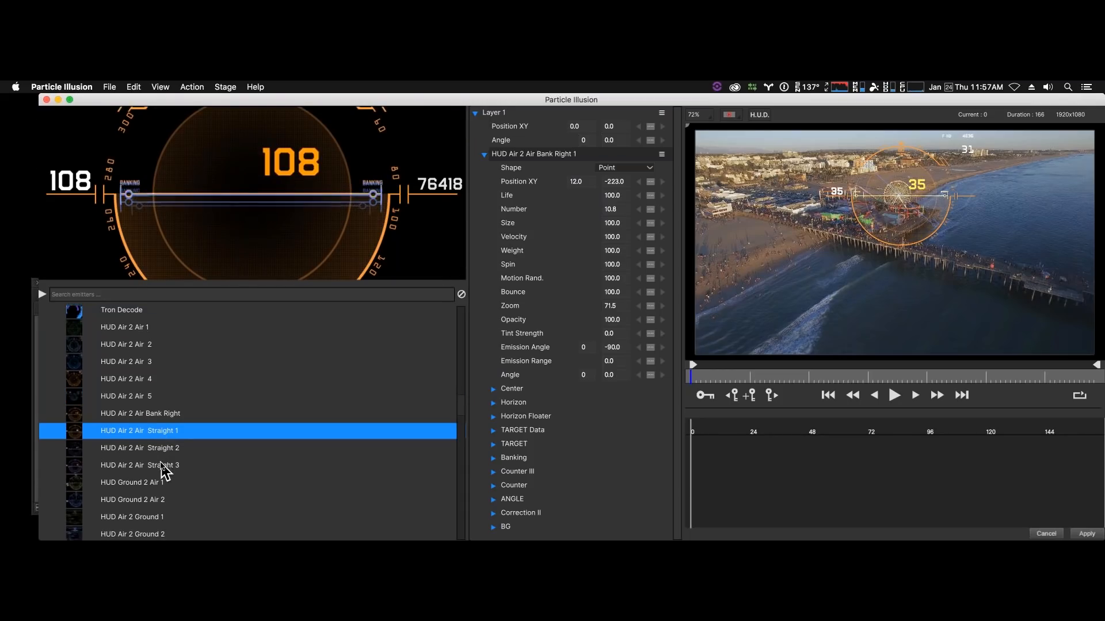
scroll(162, 467, down, 5)
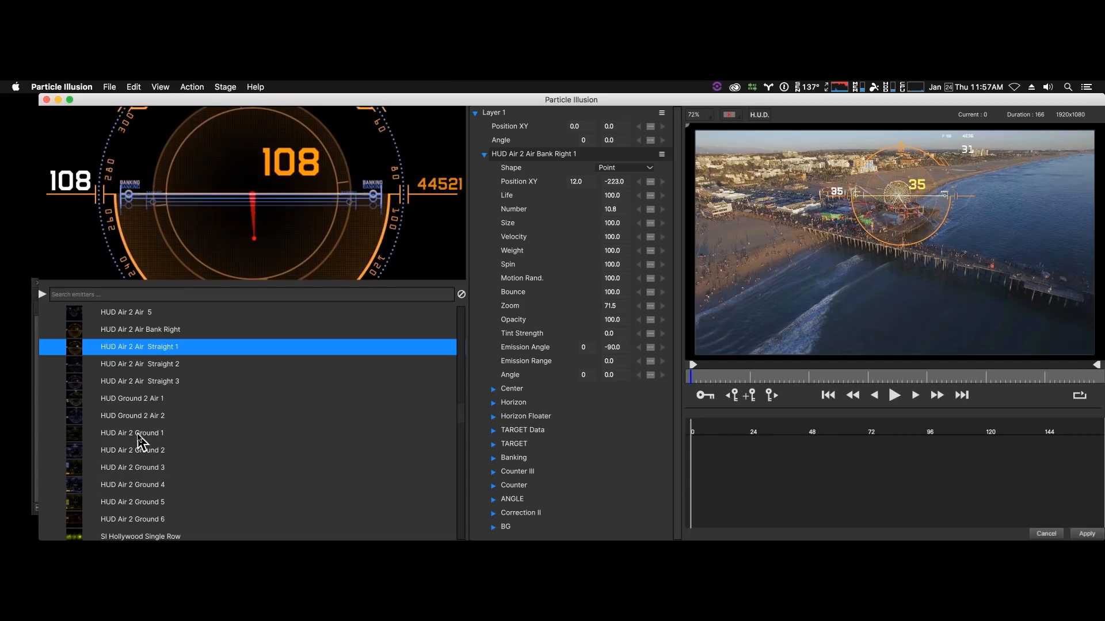
click(141, 438)
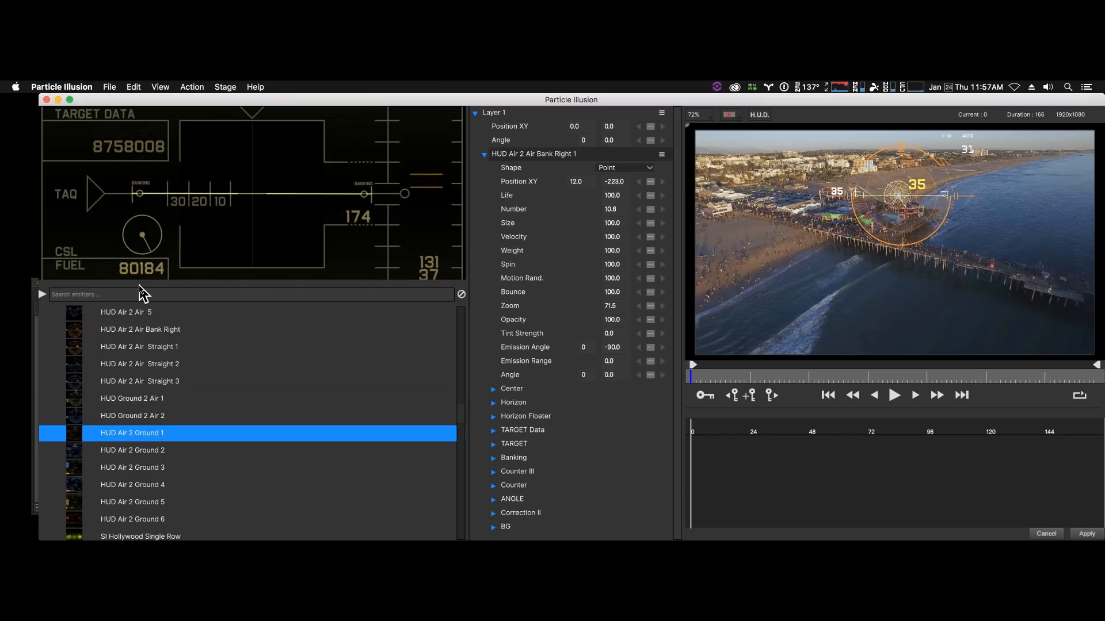
- Preview the Digits 01 and Multi-Numbers ::pe TG:: number emitters in the HUD-UI library
scroll(136, 529, down, 1)
scroll(136, 529, down, 4)
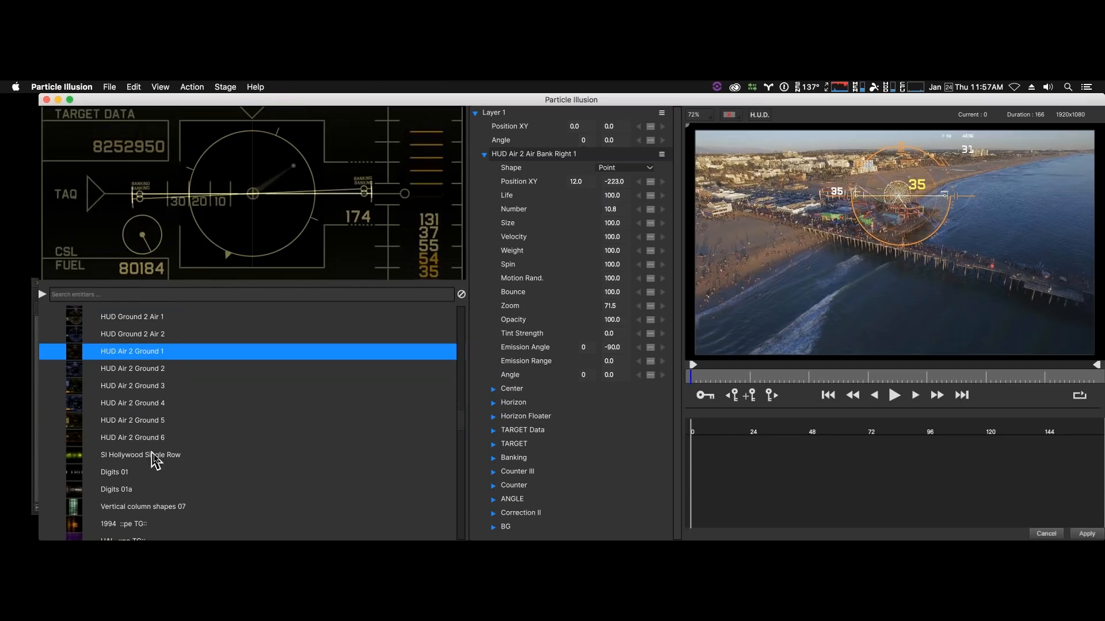
click(126, 473)
scroll(173, 475, down, 2)
scroll(185, 469, down, 3)
scroll(185, 469, up, 4)
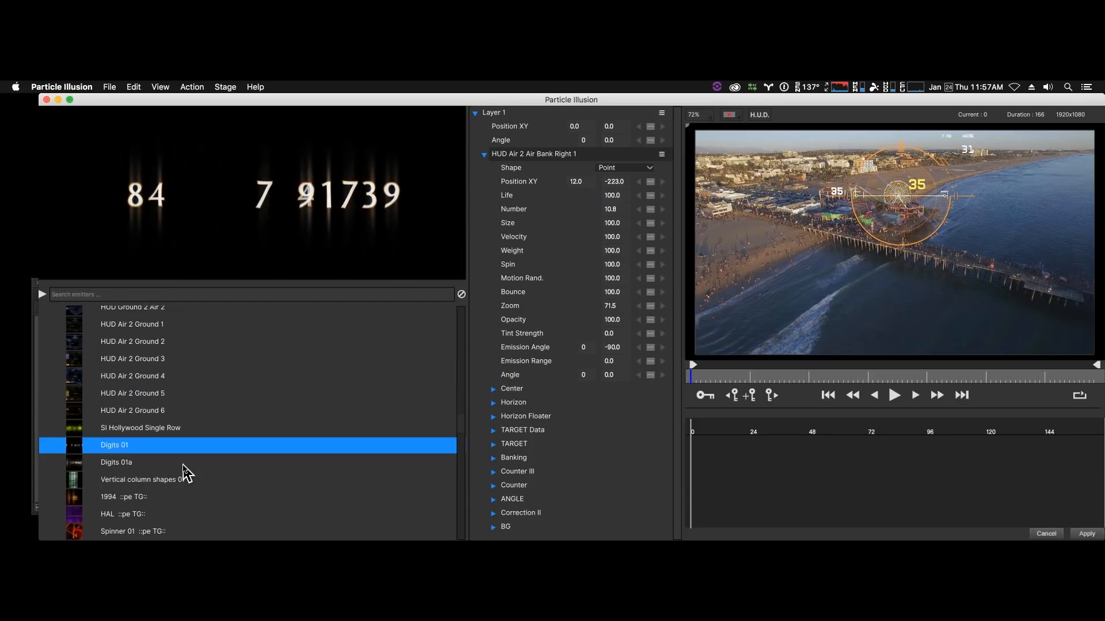
scroll(141, 489, down, 5)
scroll(137, 483, down, 2)
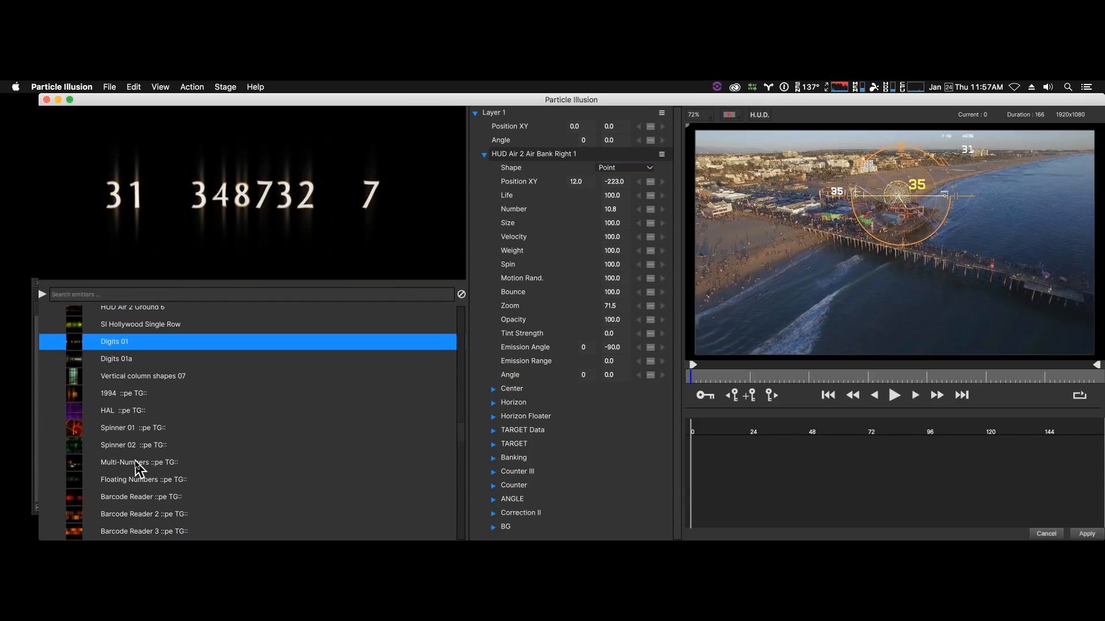
click(138, 464)
- Look through the barcode, number and data-spin emitters and preview Loader 2 ::pe TG::
scroll(158, 472, down, 5)
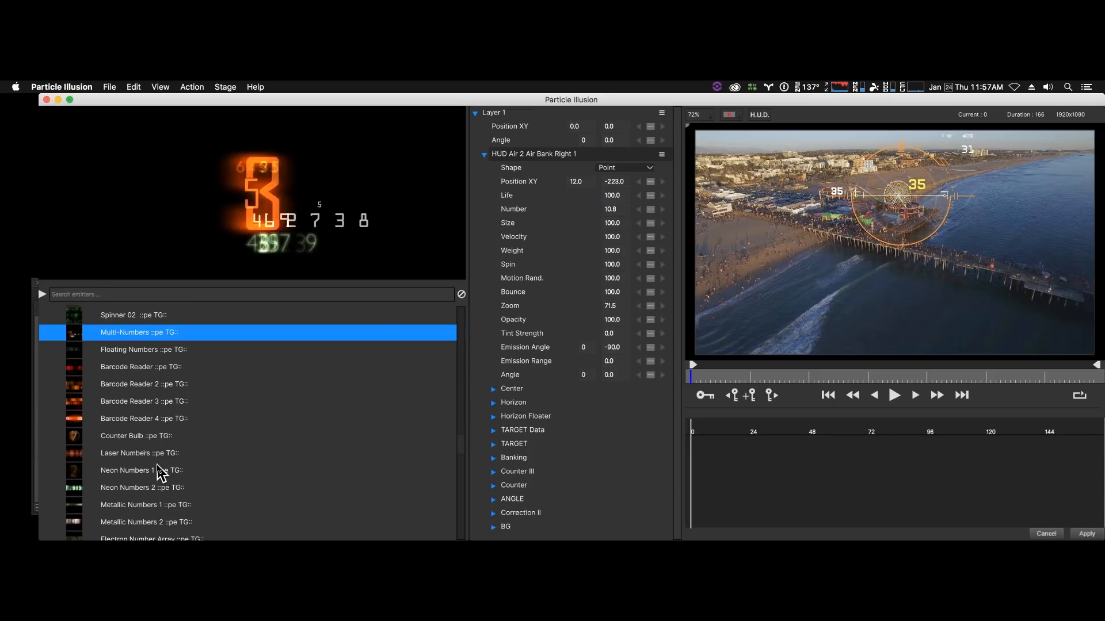
scroll(159, 472, down, 3)
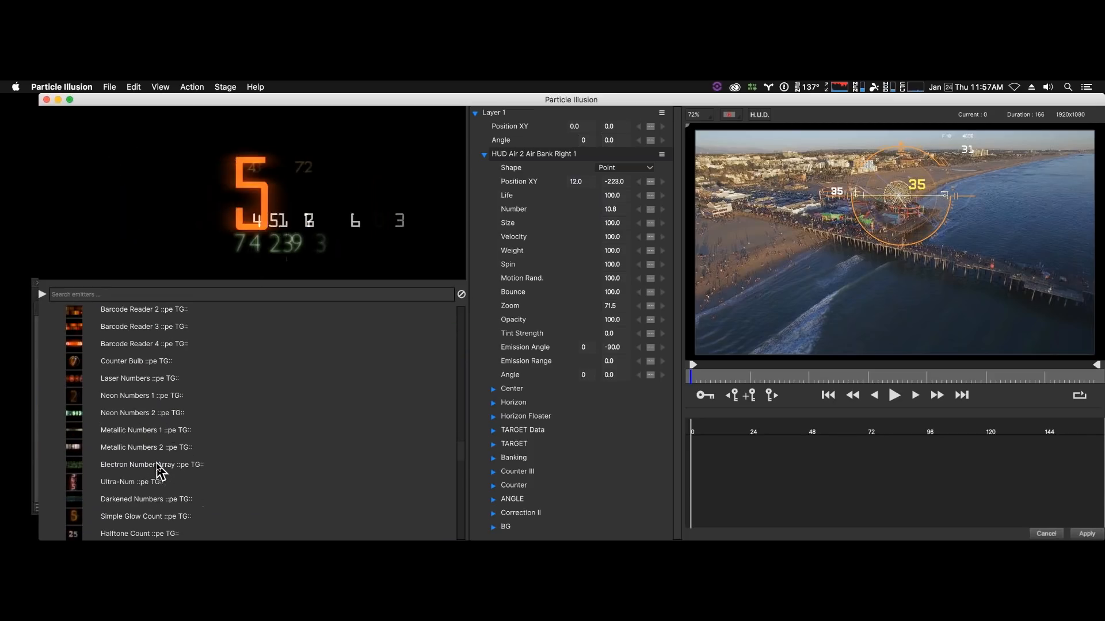
scroll(153, 481, down, 7)
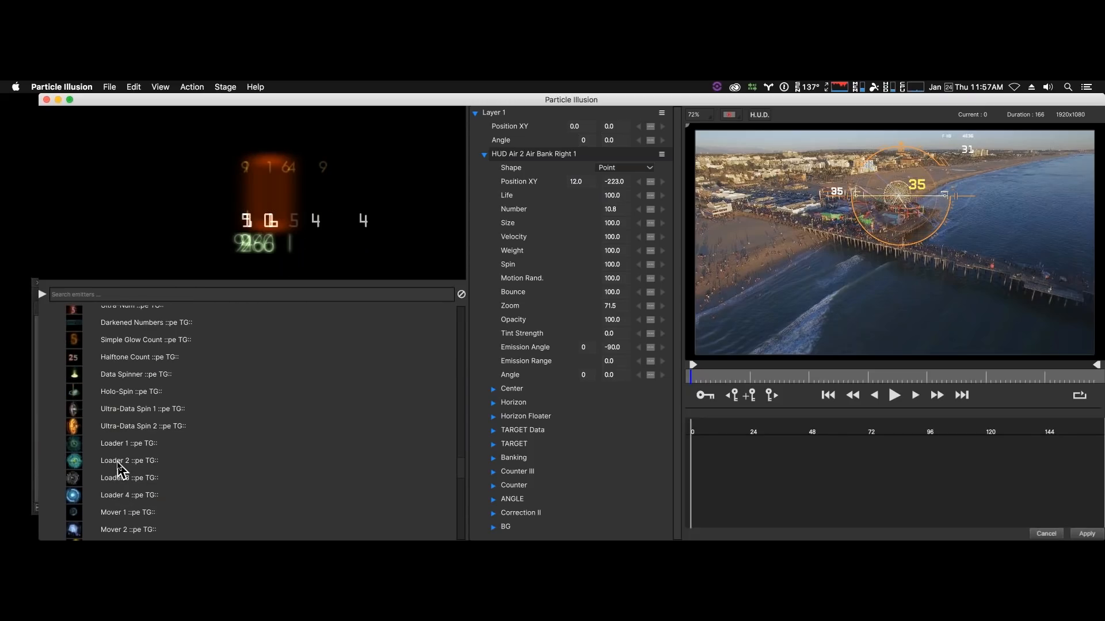
click(118, 464)
- Add the Newscast ::pe TG:: emitter over the water beside the pier, at about X -363, Y 160
scroll(158, 501, down, 3)
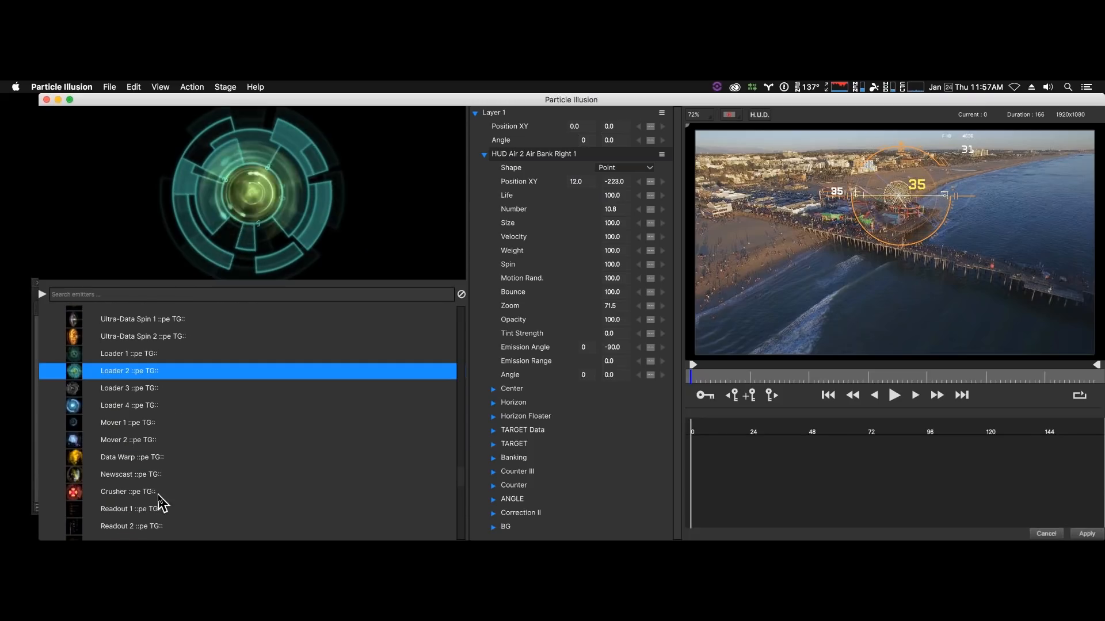
click(130, 477)
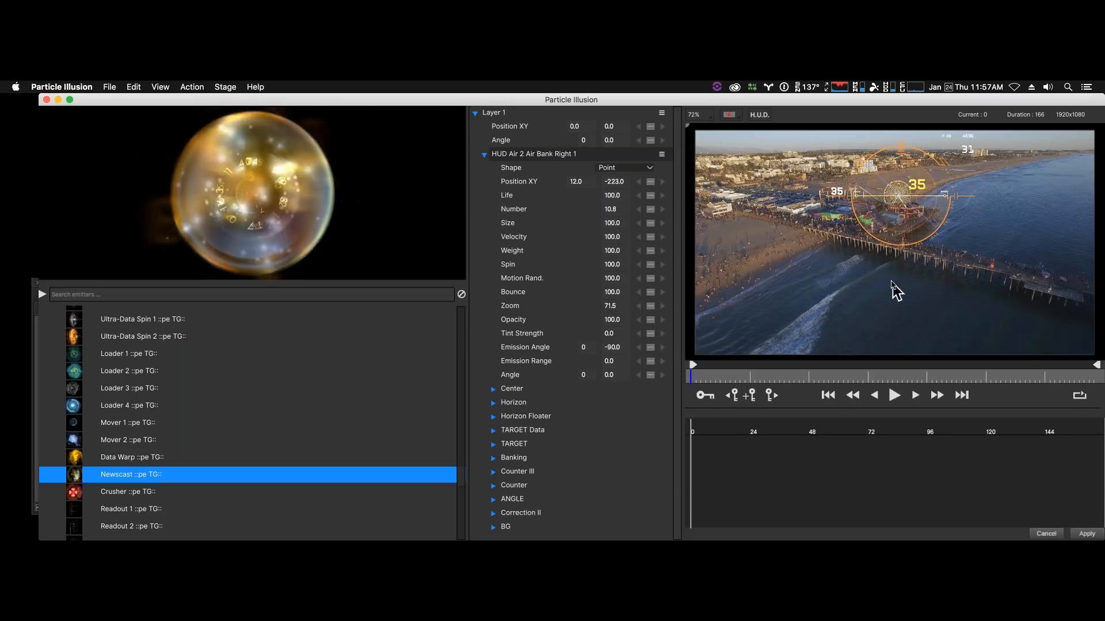
drag(294, 184, 823, 276)
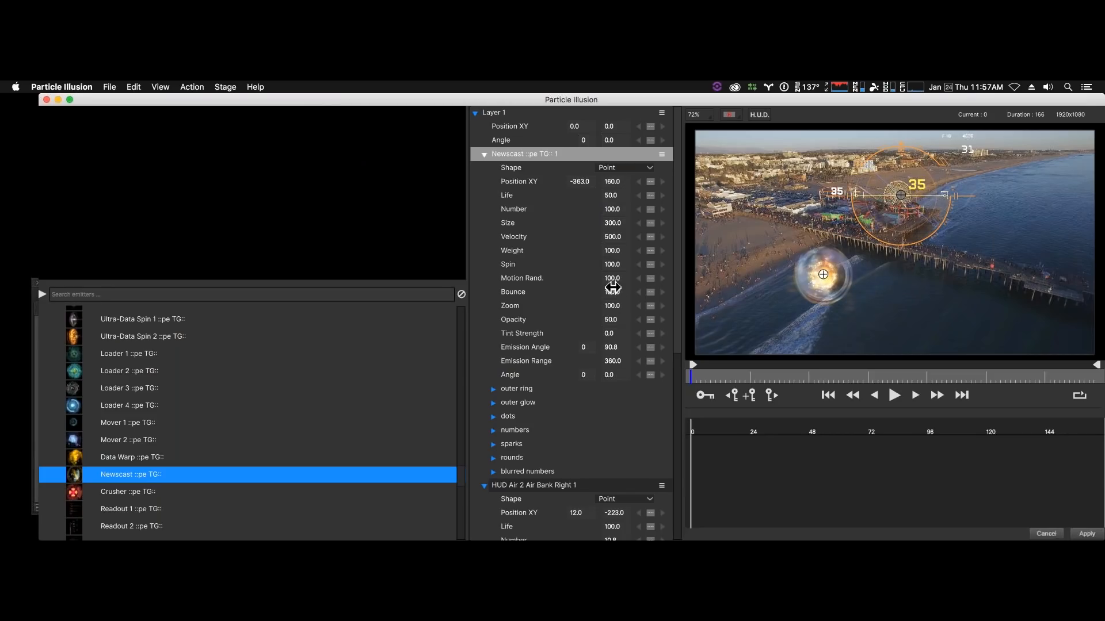
- Set the Newscast emitter's Zoom to 227.6, apply the changes and play back the shot in Media Composer
click(611, 306)
drag(610, 306, 1100, 525)
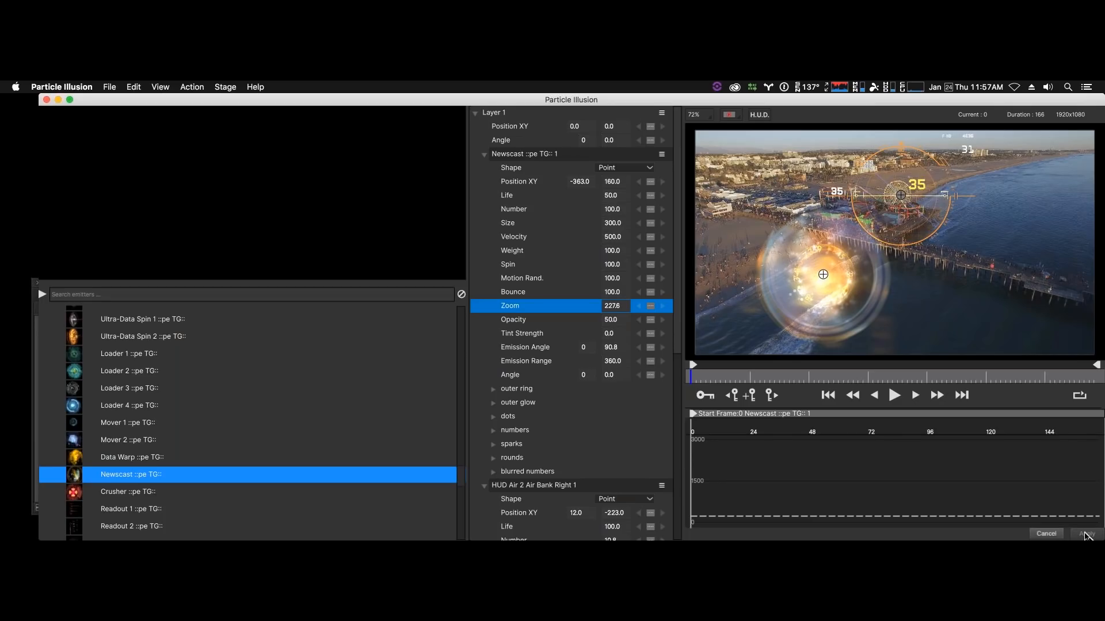
click(1086, 534)
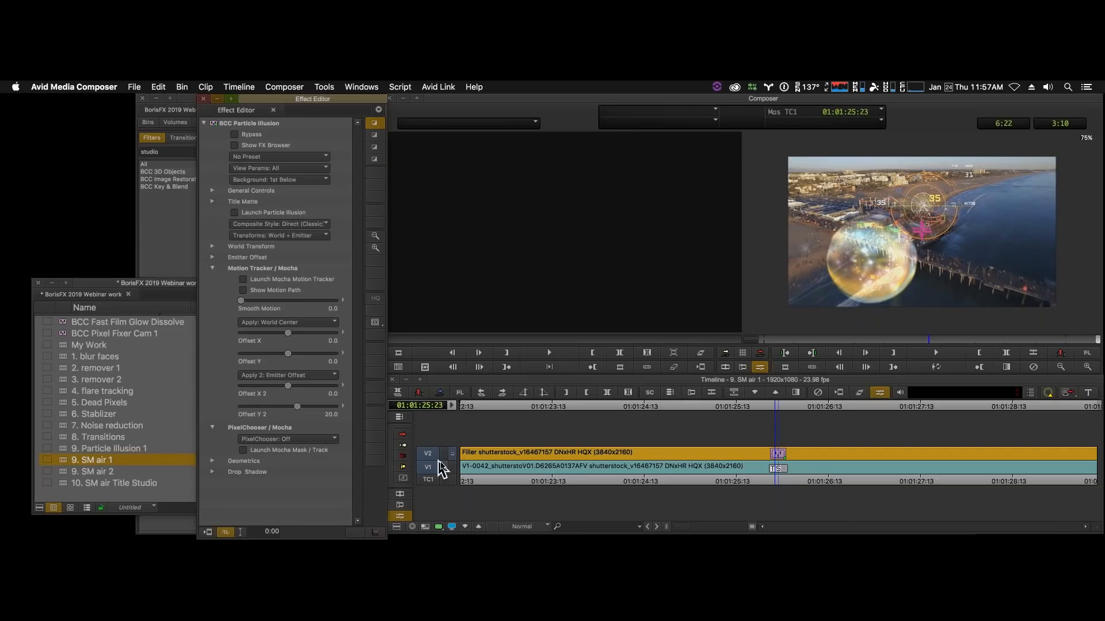
click(937, 367)
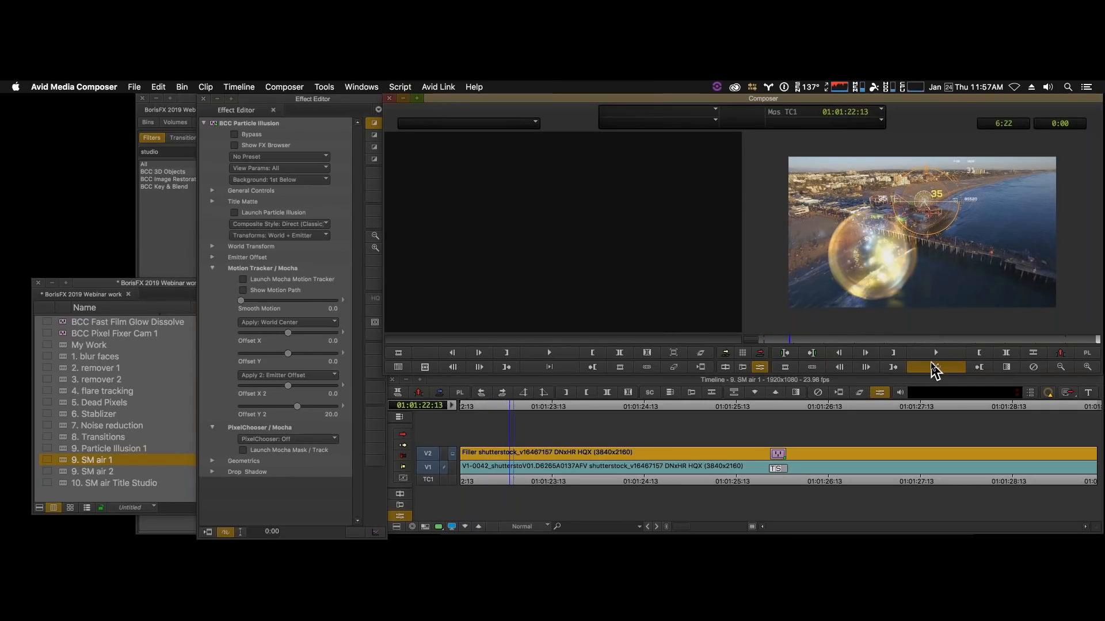
click(915, 368)
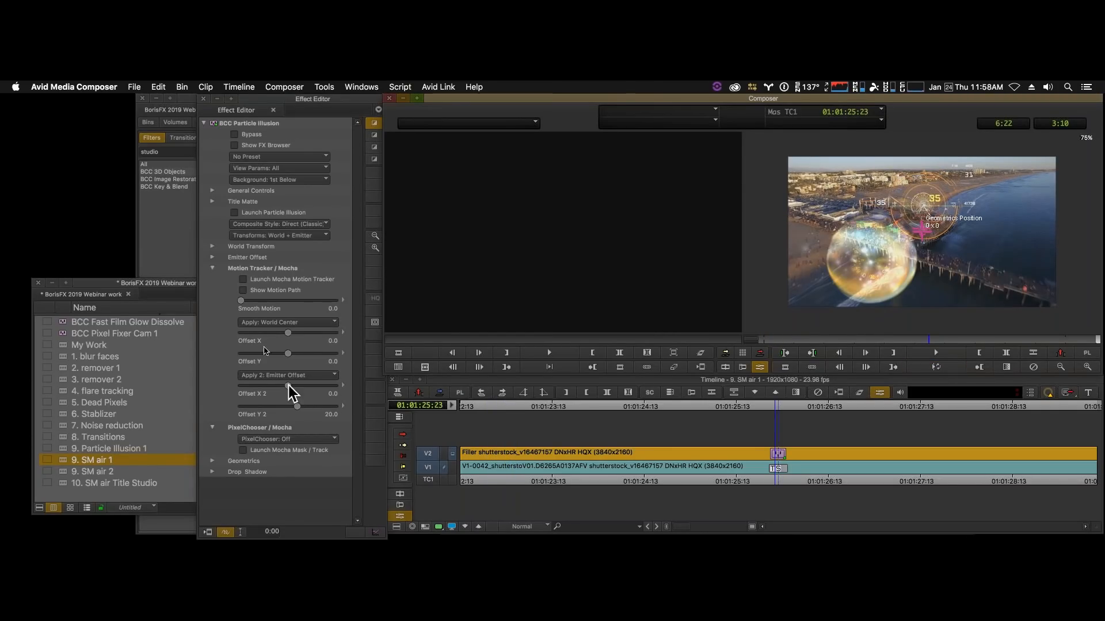
click(233, 214)
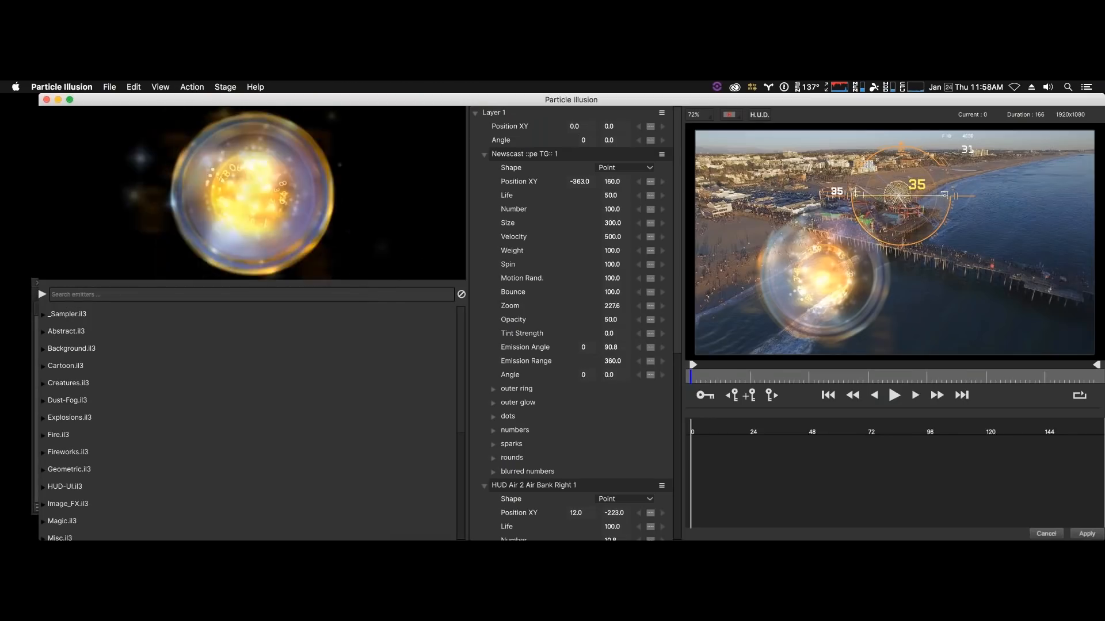
click(506, 155)
key(Delete)
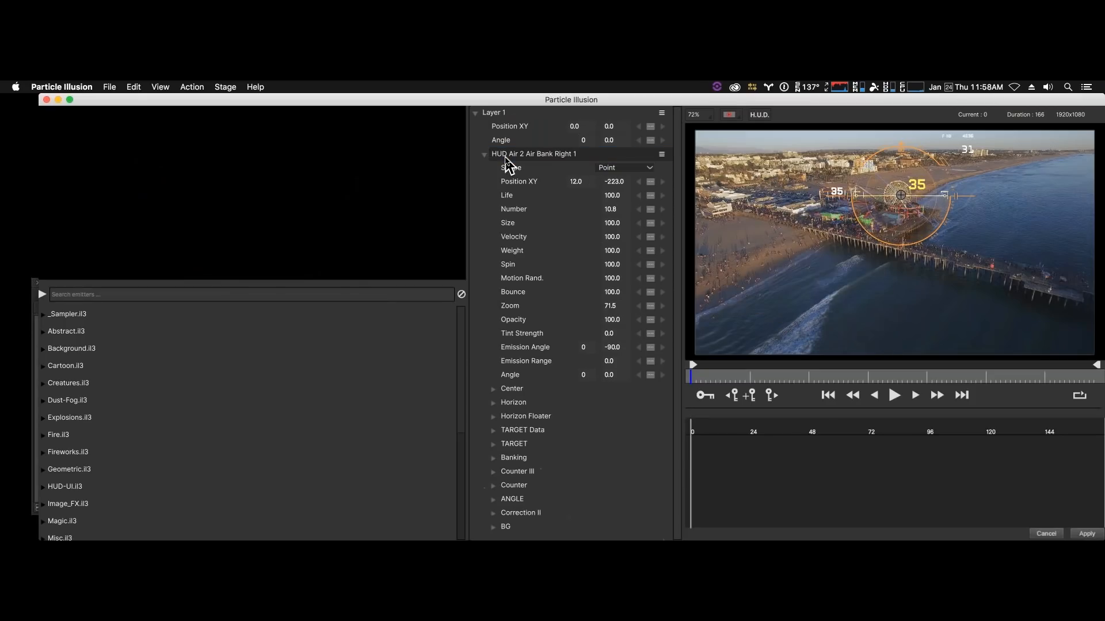
click(506, 155)
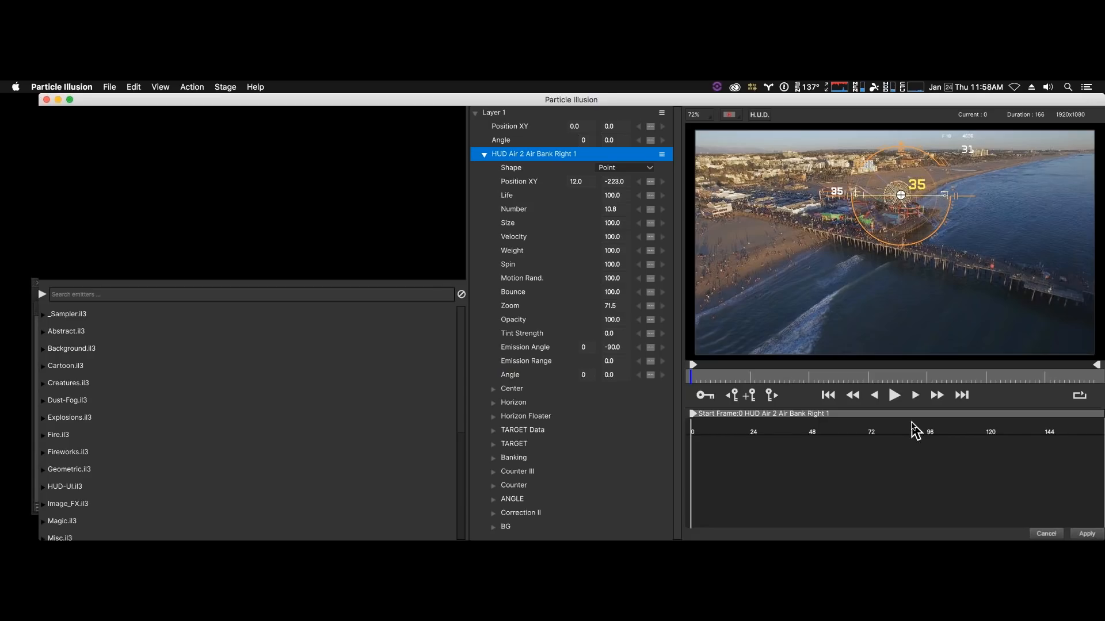
click(1045, 534)
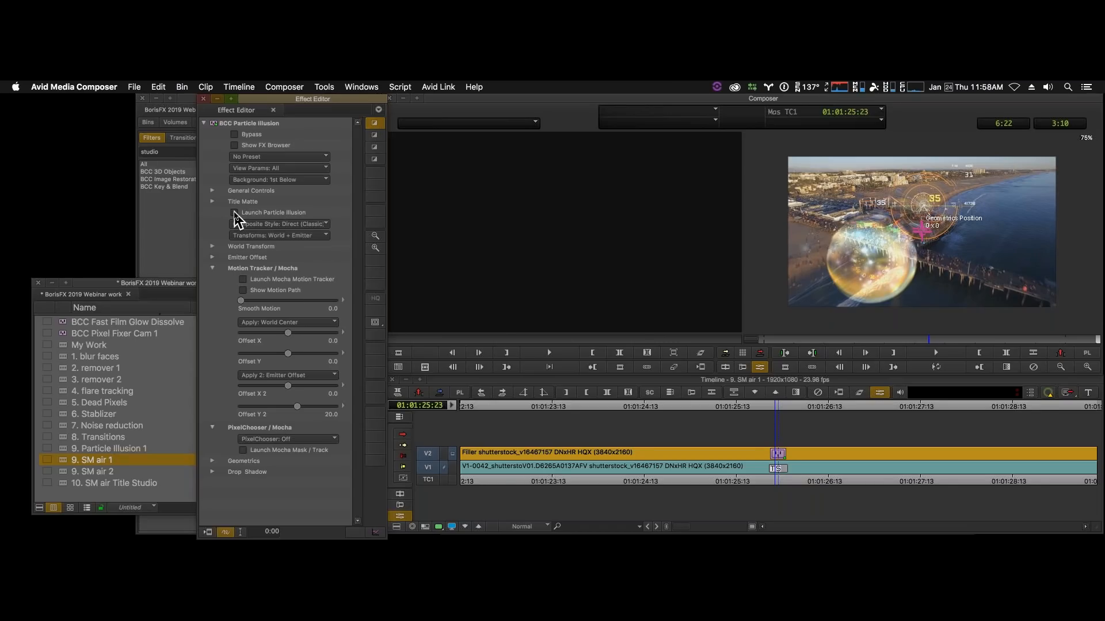
- Relaunch the Particle Illusion interface, delete the Newscast ::pe TG:: 1 emitter and apply the change
click(234, 213)
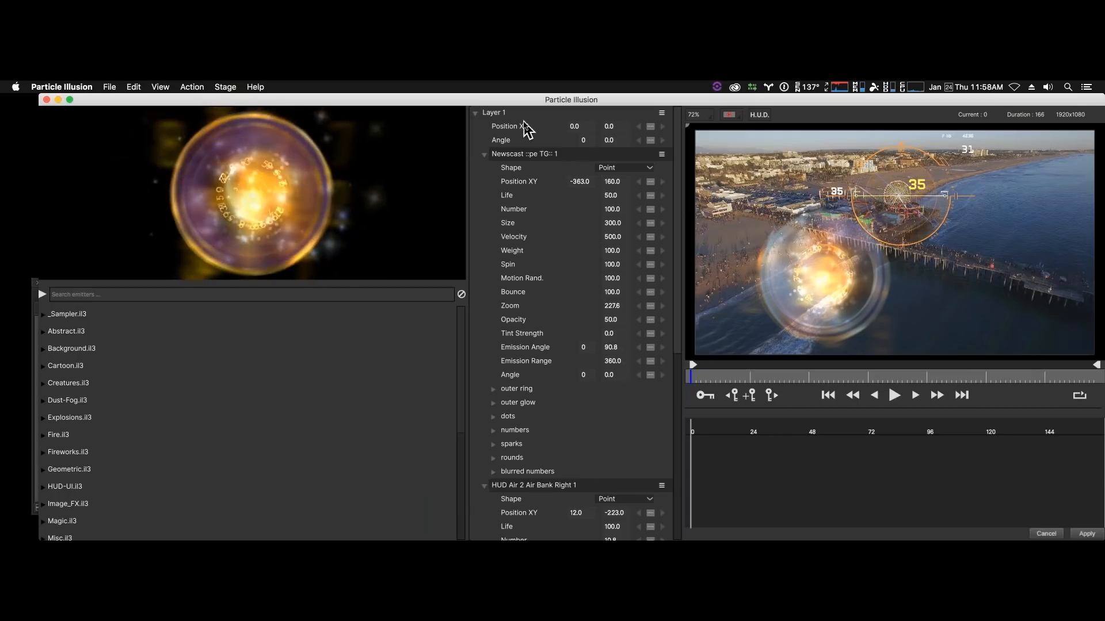
click(520, 154)
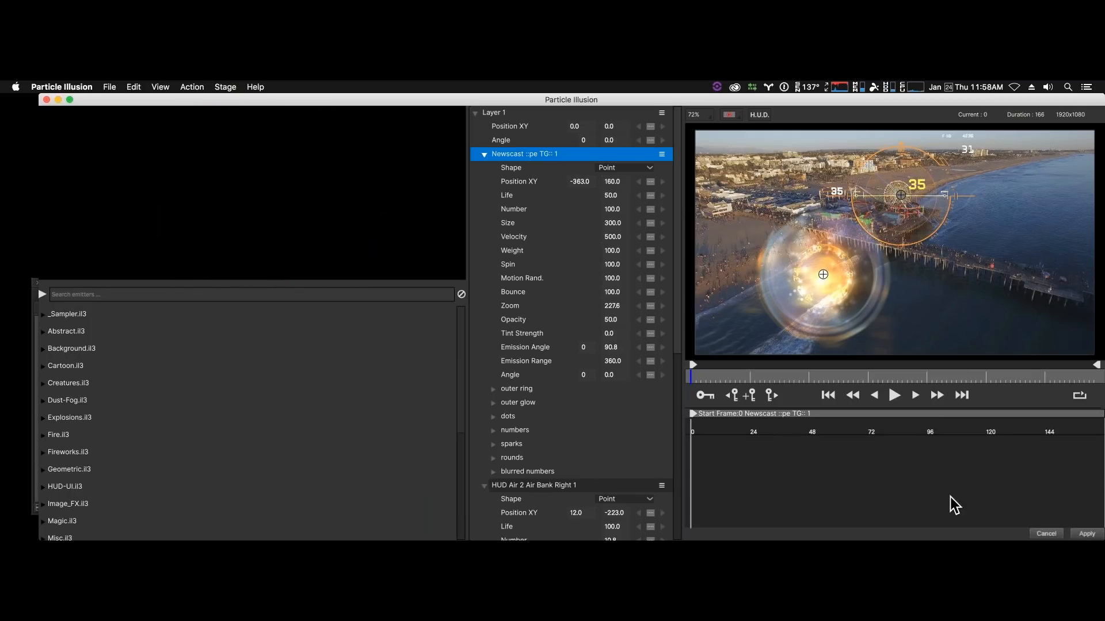
key(Delete)
click(1090, 533)
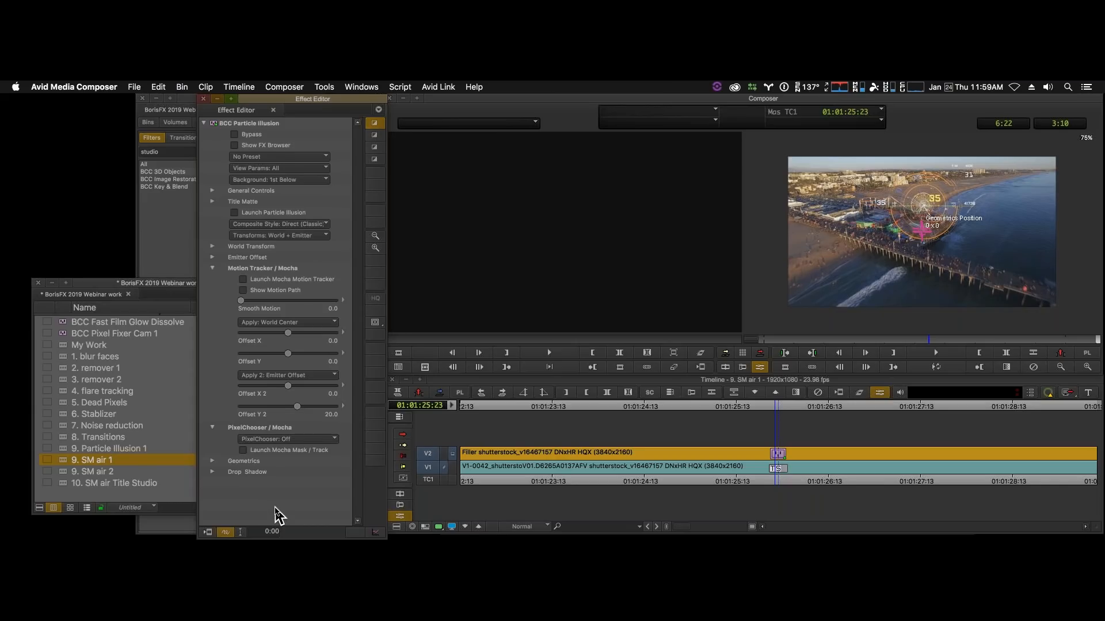
- Load the "7. Noise reduction" sequence and clear the "studio" search from the effects list
click(64, 428)
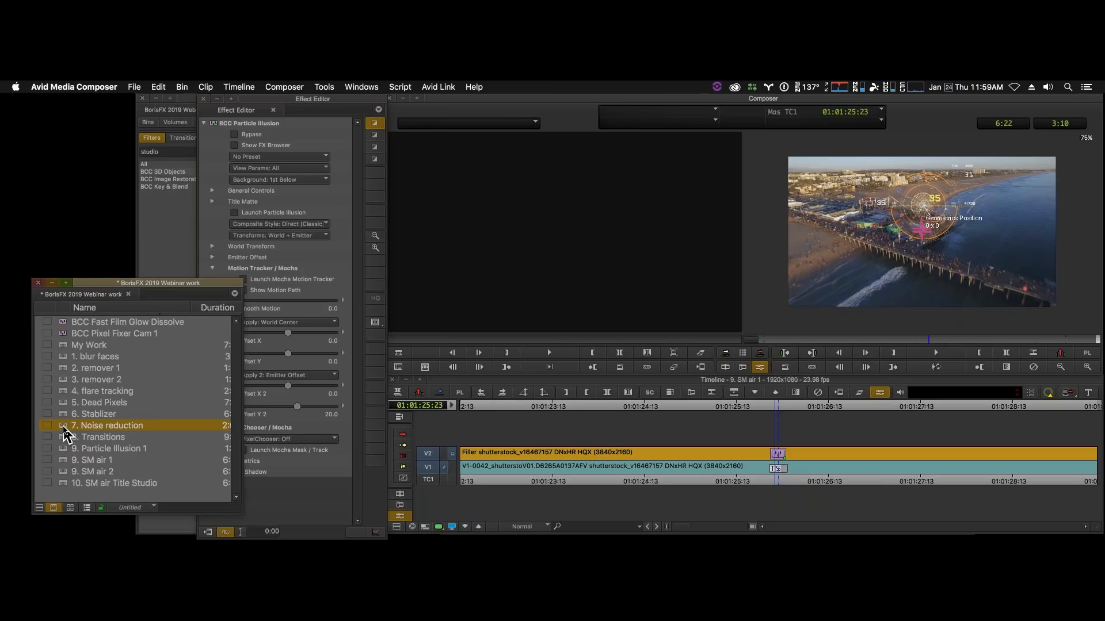
double_click(64, 427)
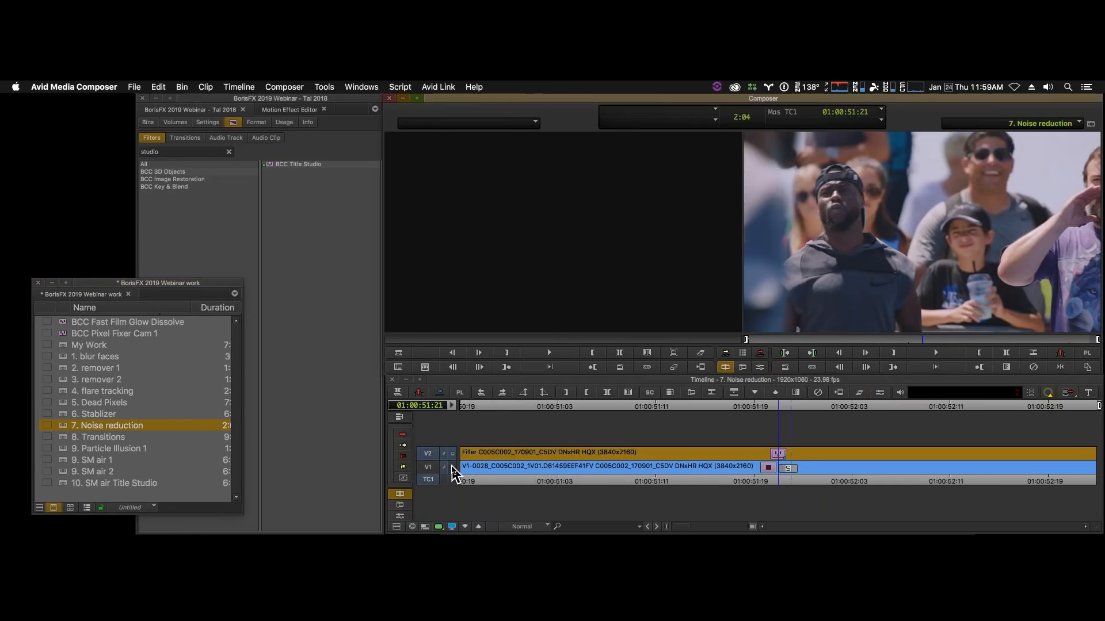
click(232, 159)
click(229, 153)
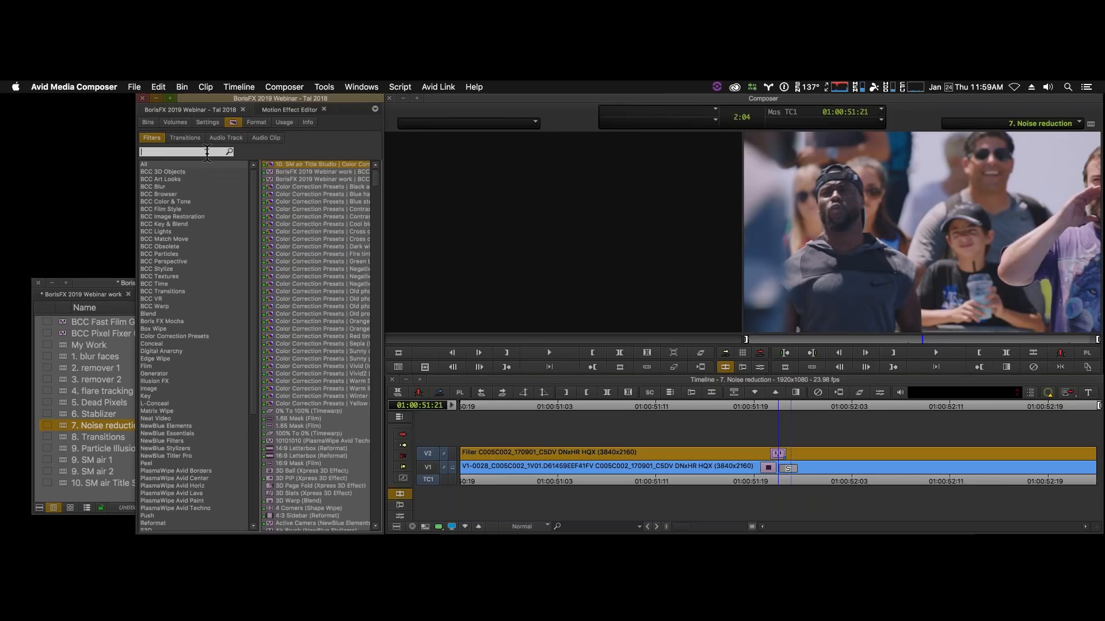
- Search the filter effects for "match" and show the BCC Match Move category
text(mayt)
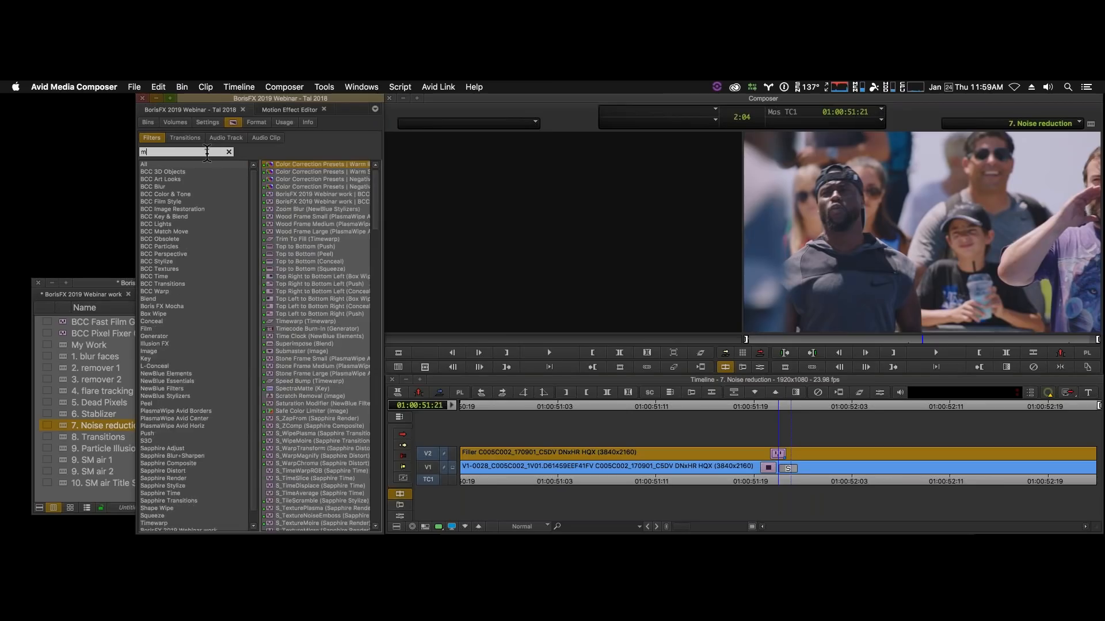
key(BackSpace)
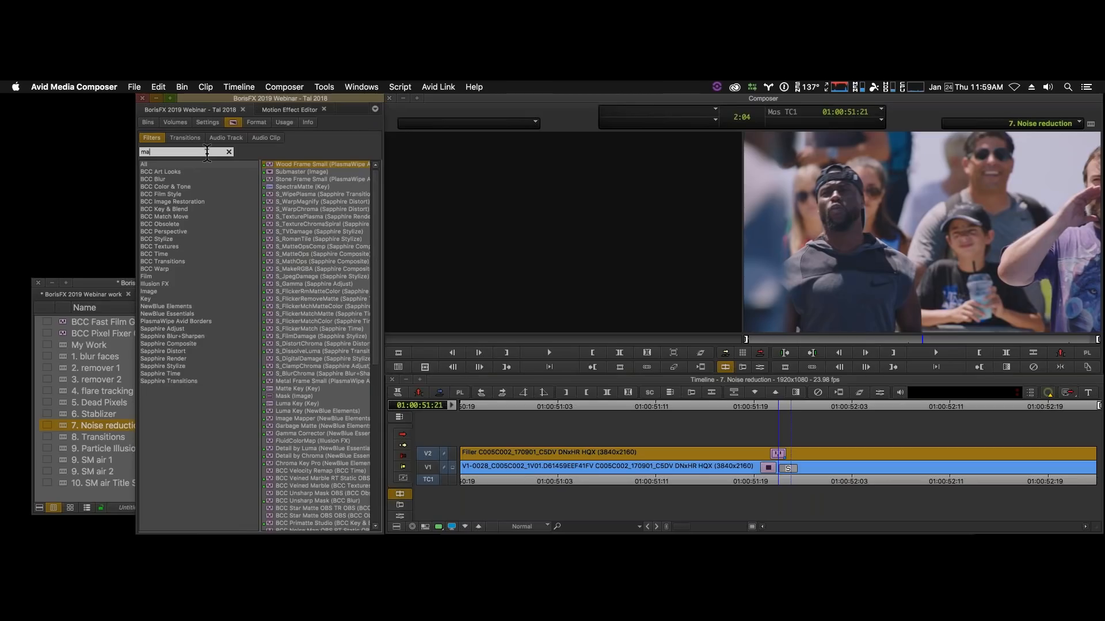
text(tch)
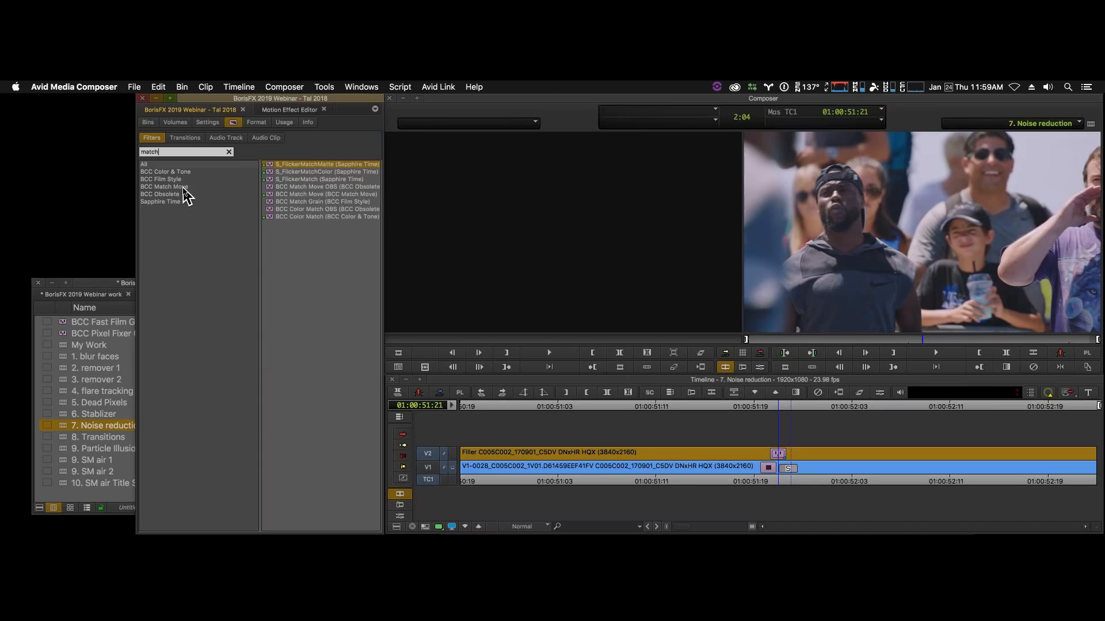
click(184, 187)
- Search the filters for "grain" and apply BCC Match Grain from BCC Film Style to the V2 filler clip
click(193, 152)
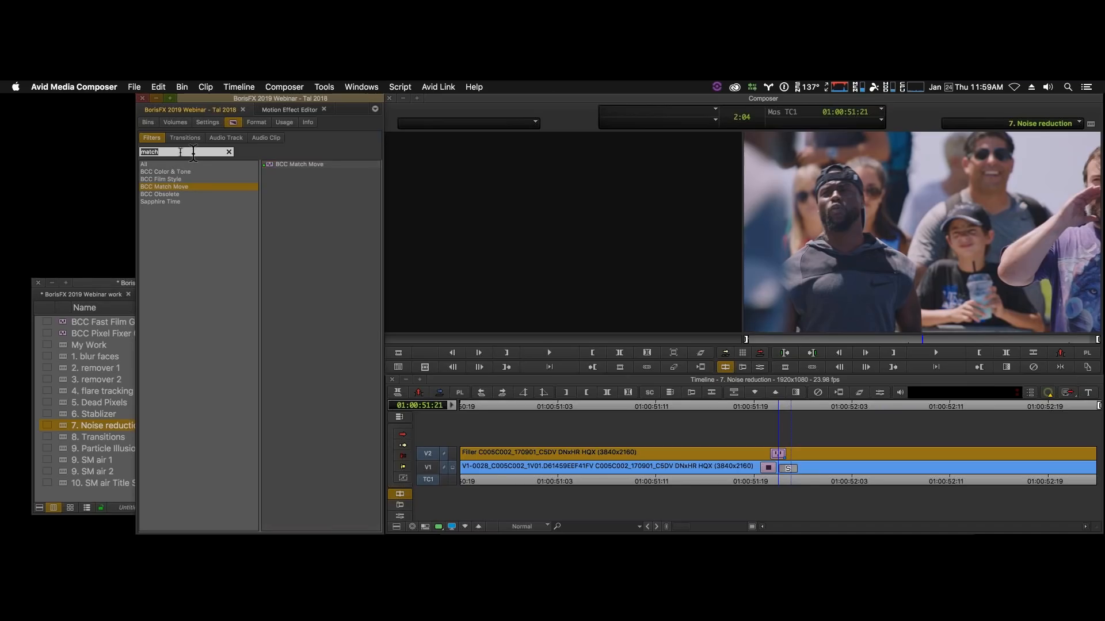
drag(184, 152, 126, 154)
text(grain)
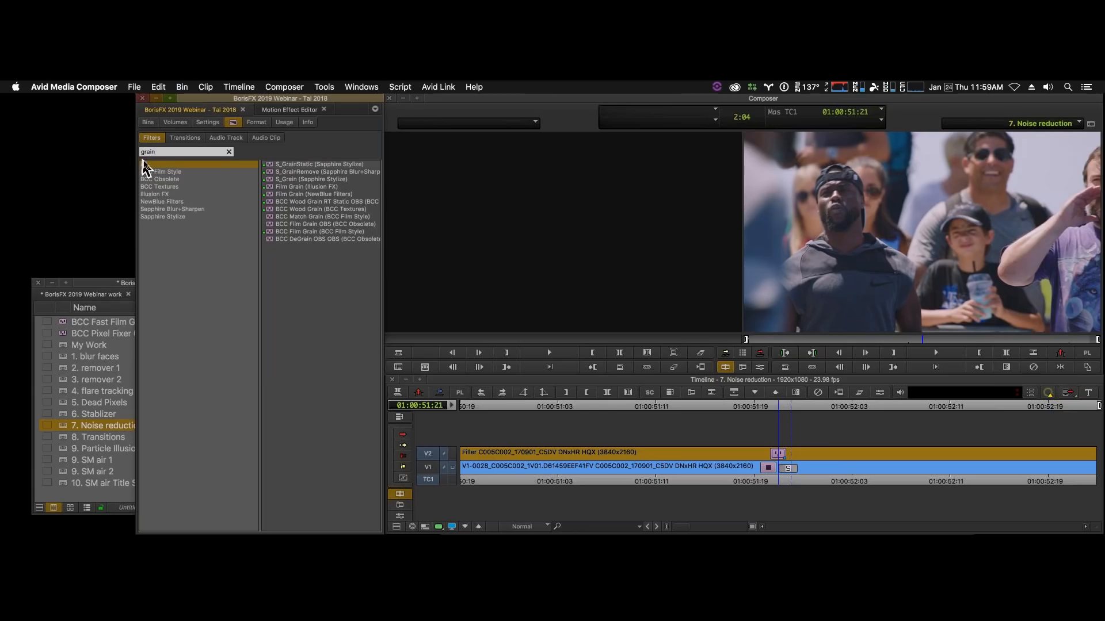
click(166, 172)
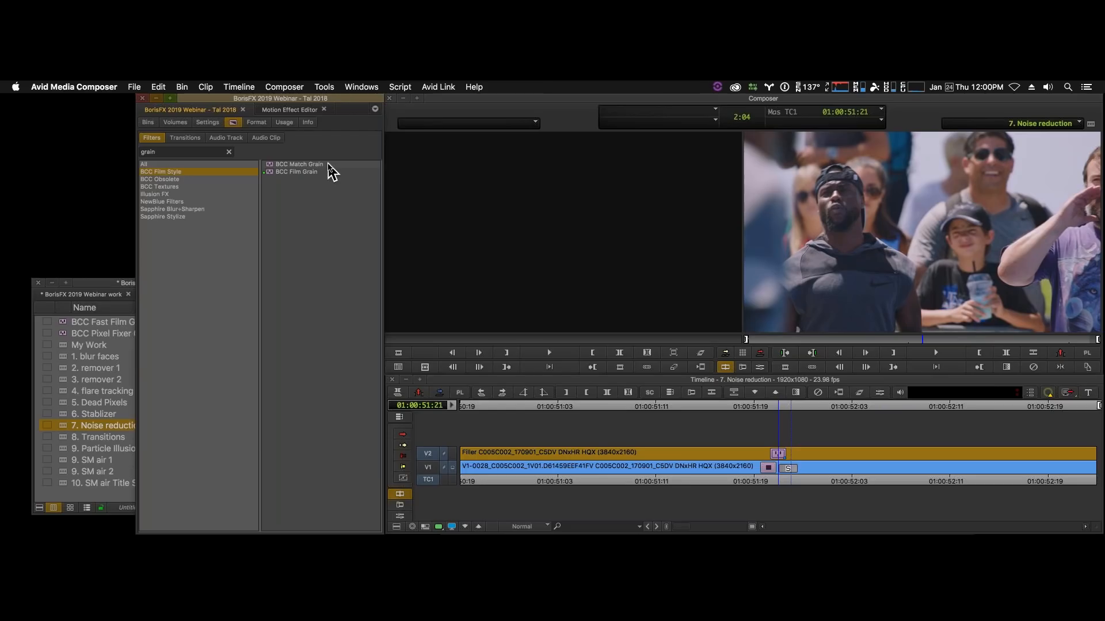
drag(271, 168, 630, 458)
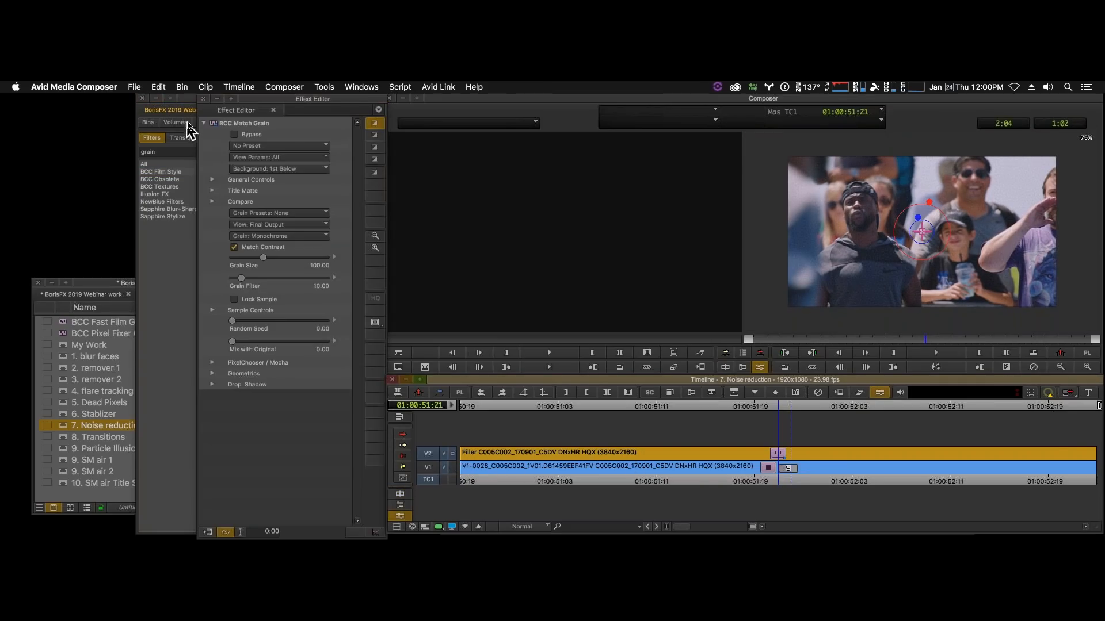
- Set the BCC Match Grain effect's Grain Presets to 5274.bgs
click(277, 147)
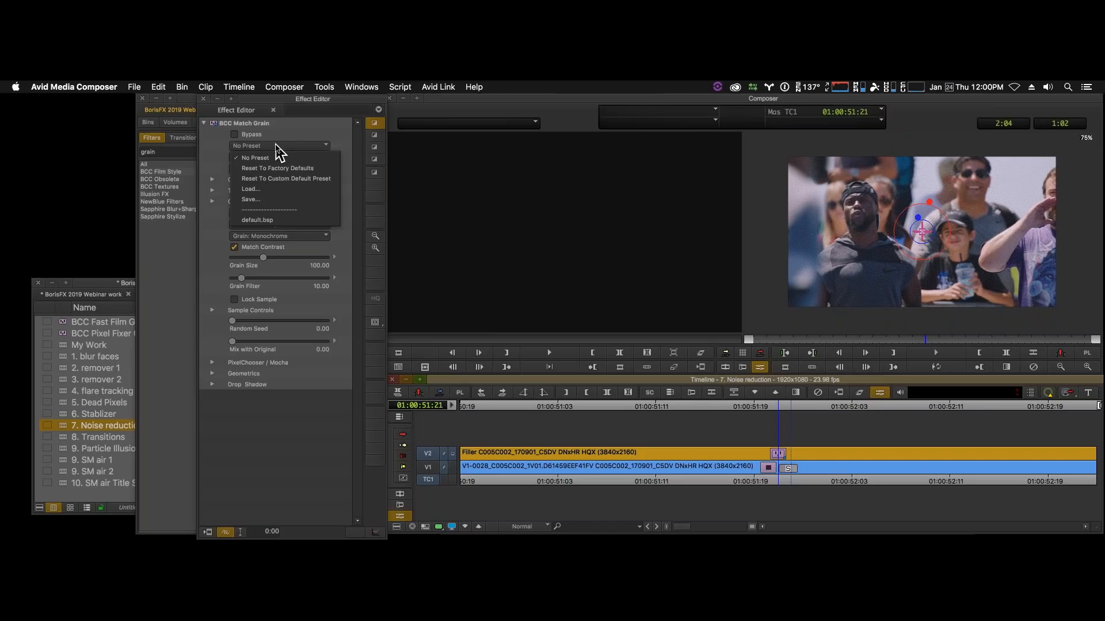
click(308, 133)
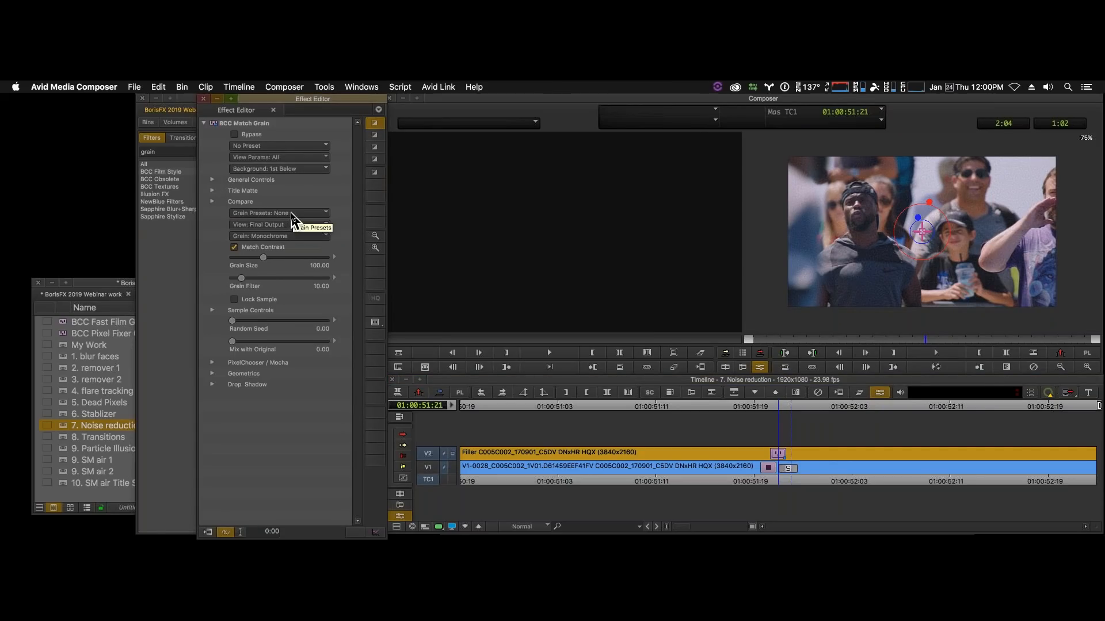
click(322, 213)
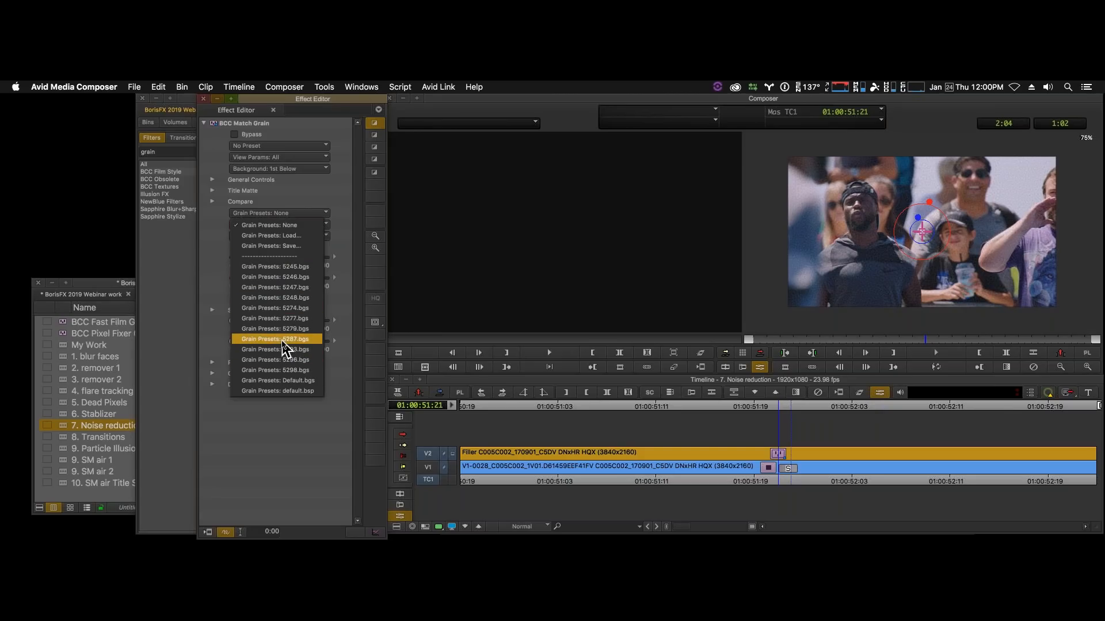
click(293, 314)
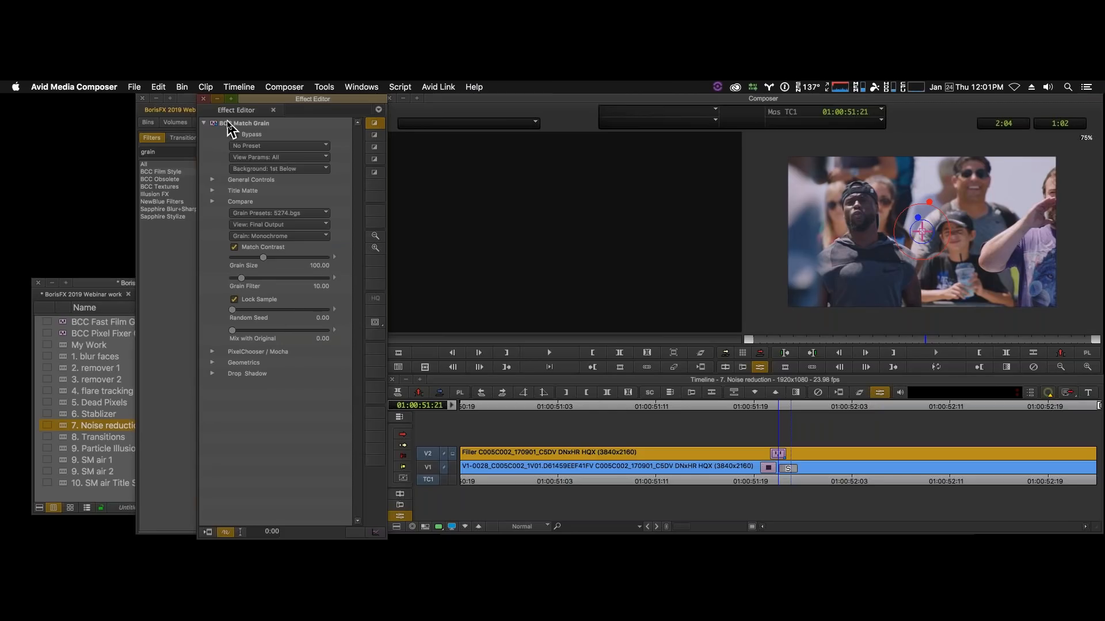
- Launch the help file from Match Grain's General Controls, review the filter's overview and sample images, and put the browser away
click(213, 180)
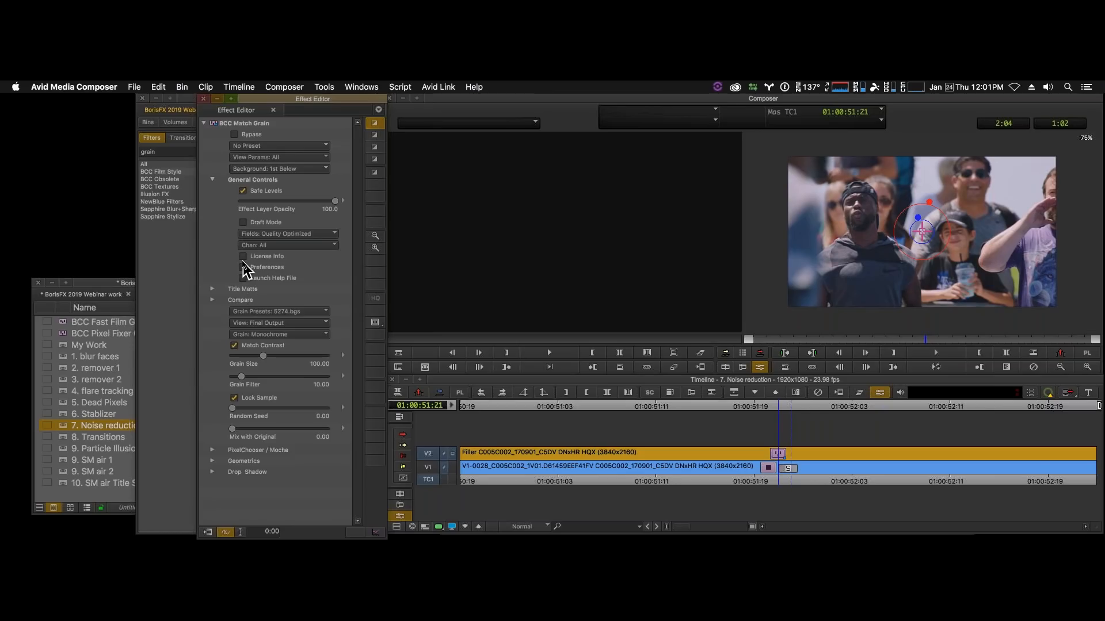
click(244, 279)
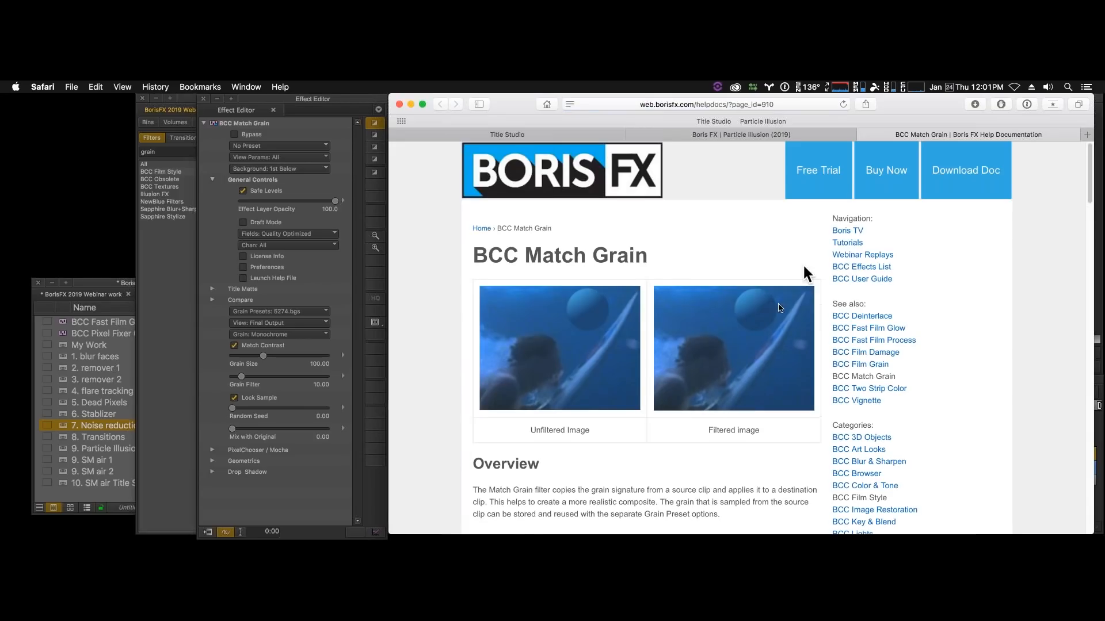
scroll(785, 360, down, 5)
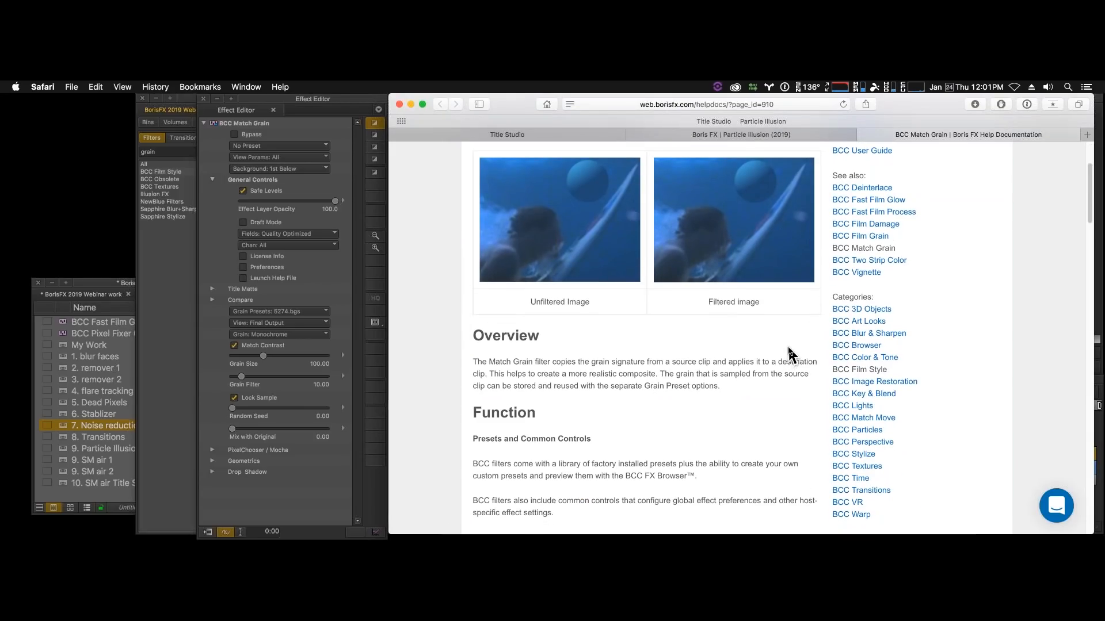
scroll(792, 355, up, 5)
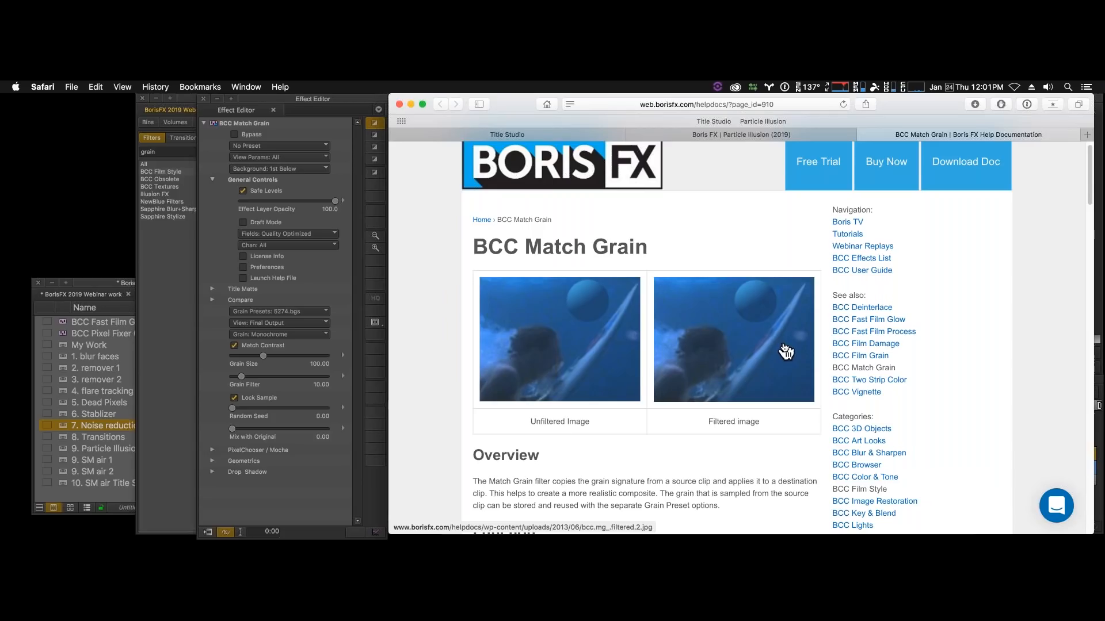
scroll(785, 351, down, 2)
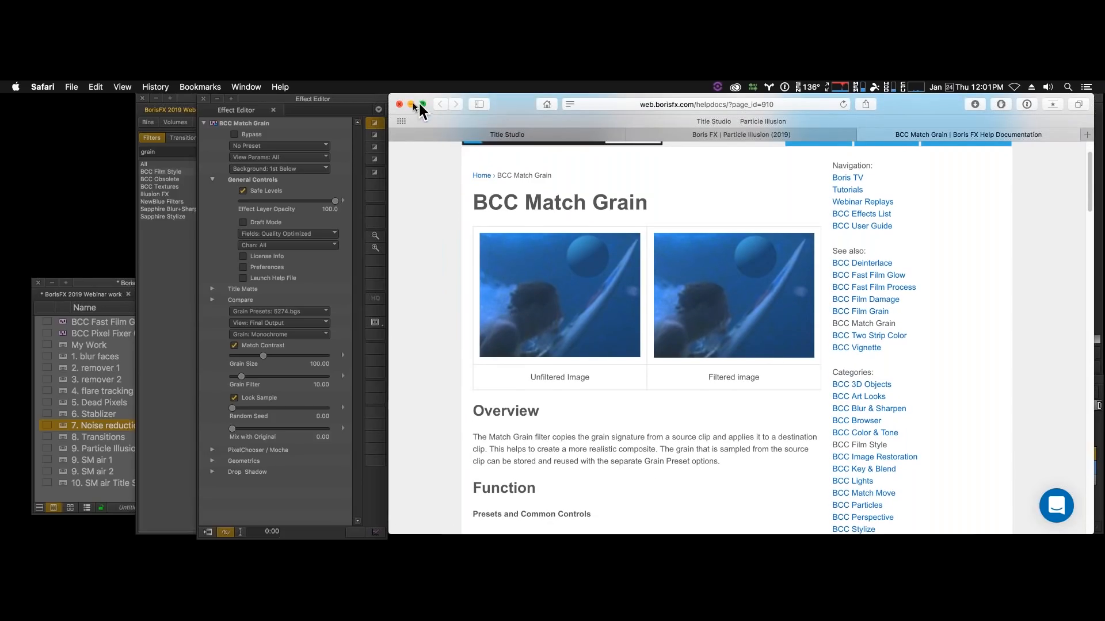
click(865, 135)
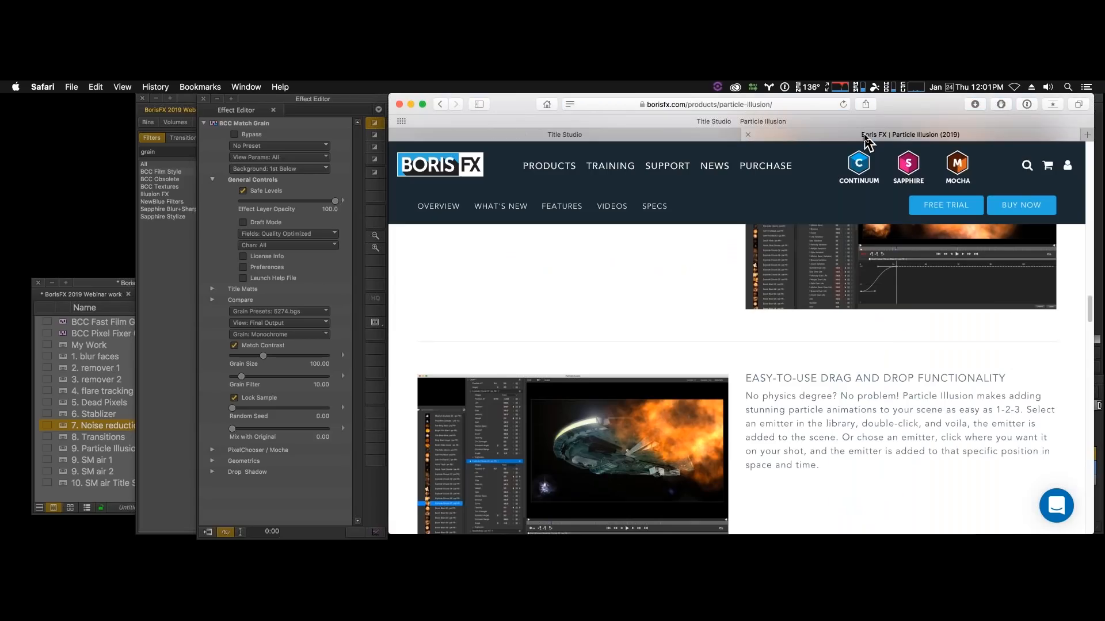
click(411, 105)
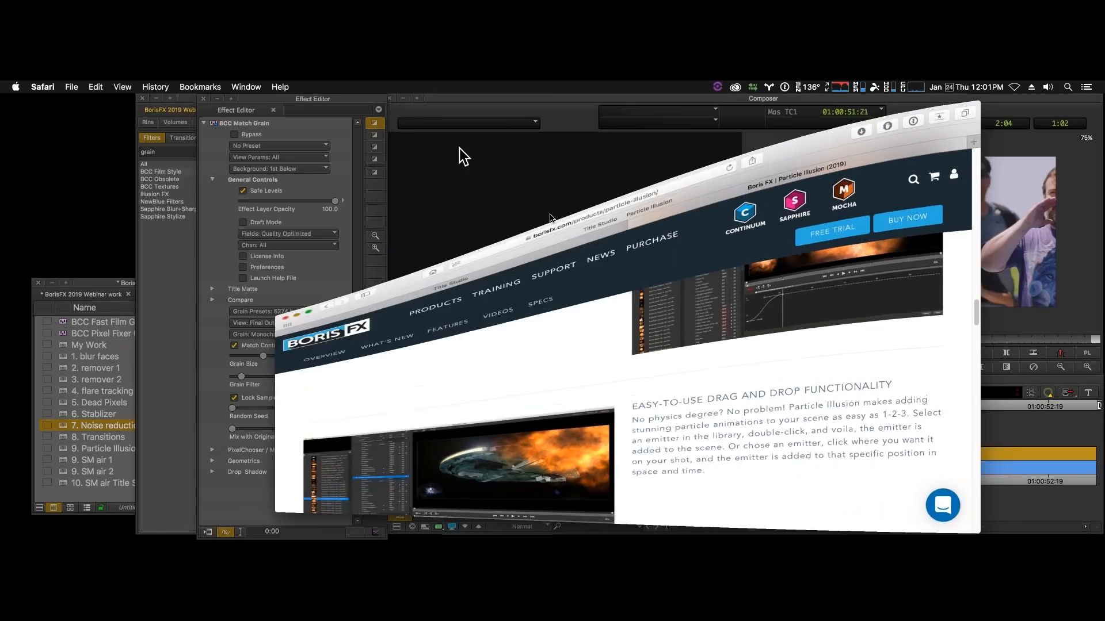